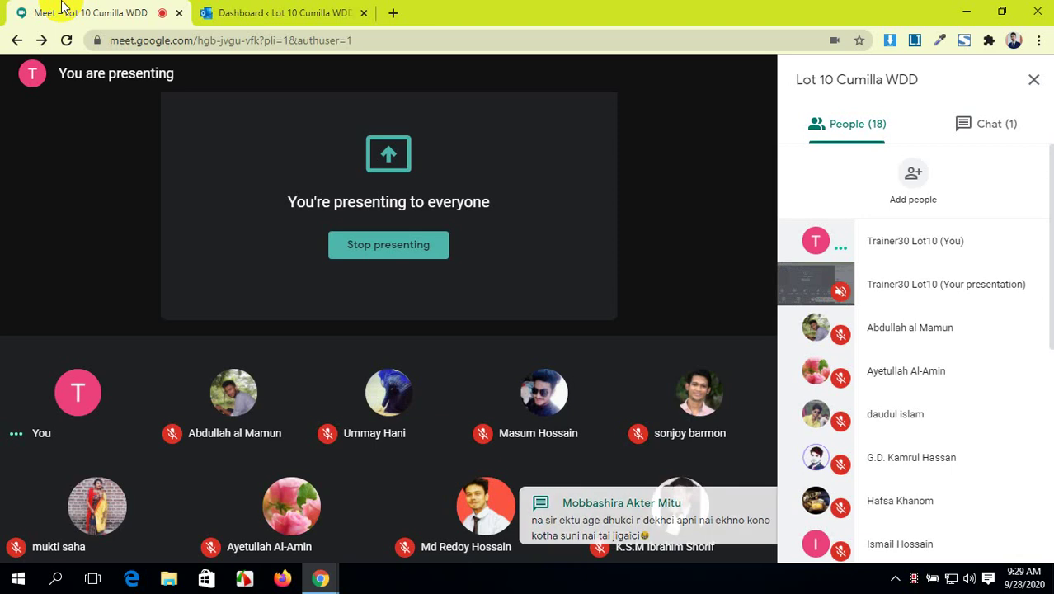
- Switch from the meeting to the WordPress dashboard and open the site's front end in a new tab
click(208, 13)
scroll(405, 261, down, 3)
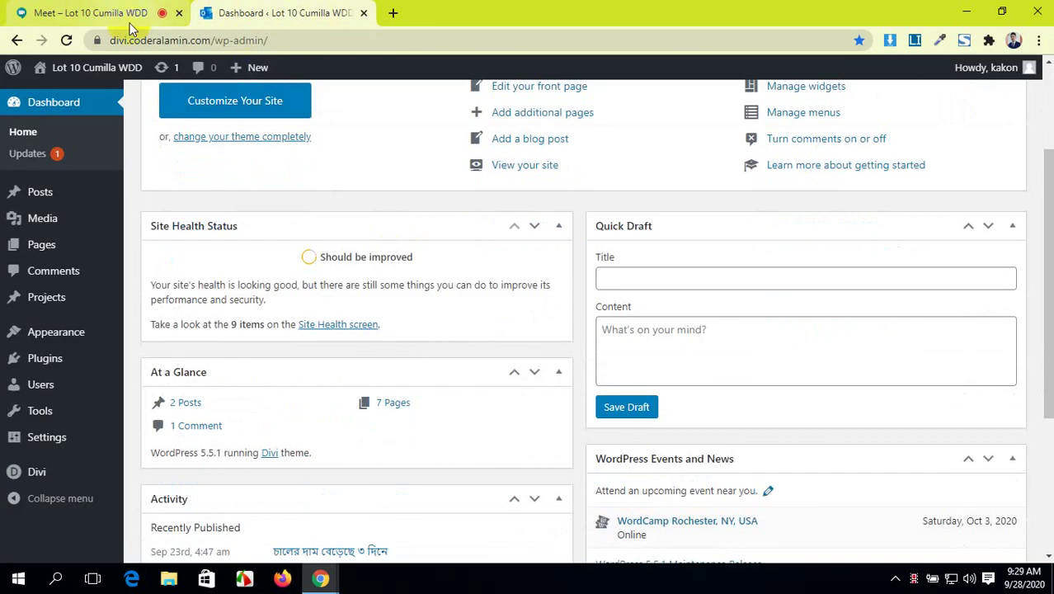
mouse_move(72, 76)
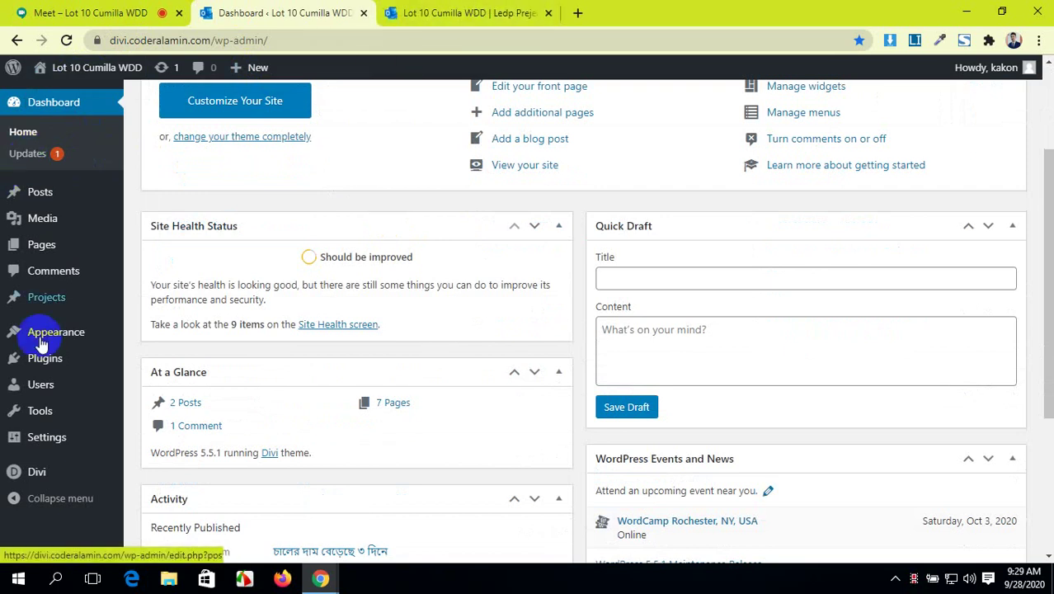
- Open the installed themes list and update the Divi theme to the new version
mouse_move(48, 332)
click(161, 338)
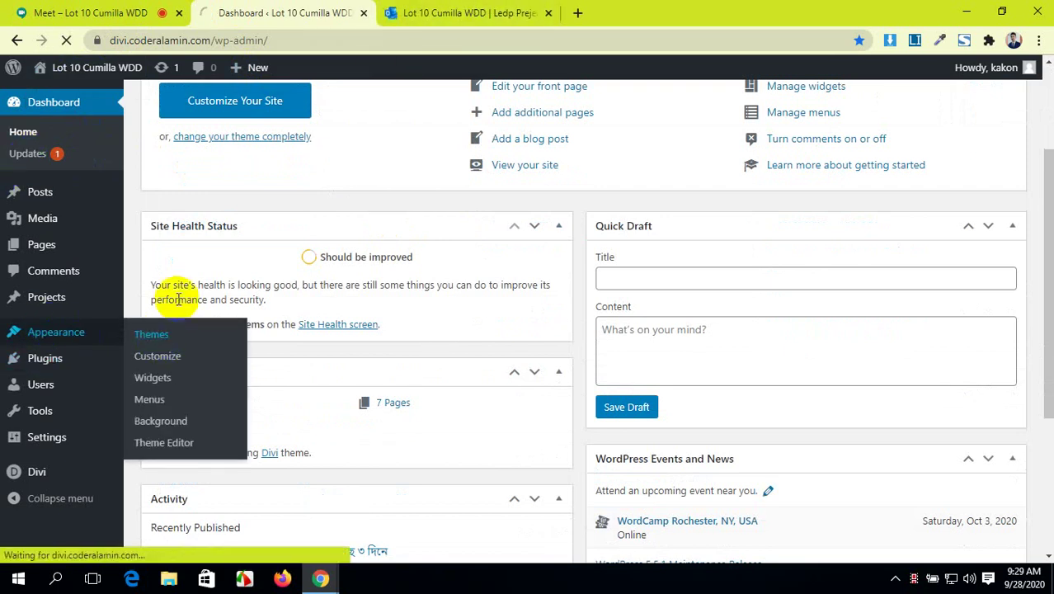
click(435, 13)
click(283, 10)
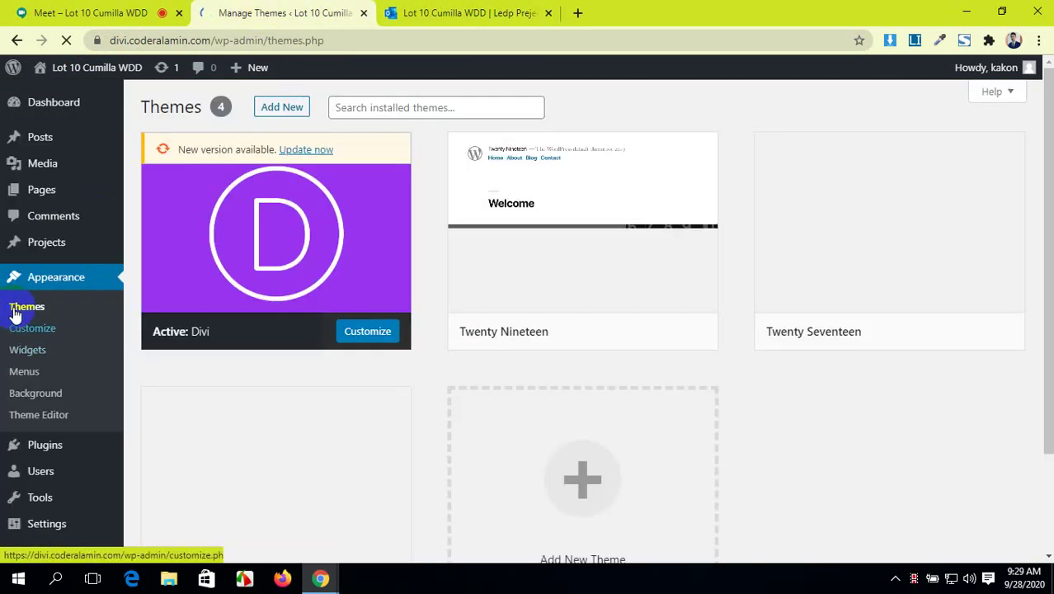
click(320, 151)
- Open the list of all pages in a new tab while the Divi theme updates
mouse_move(31, 203)
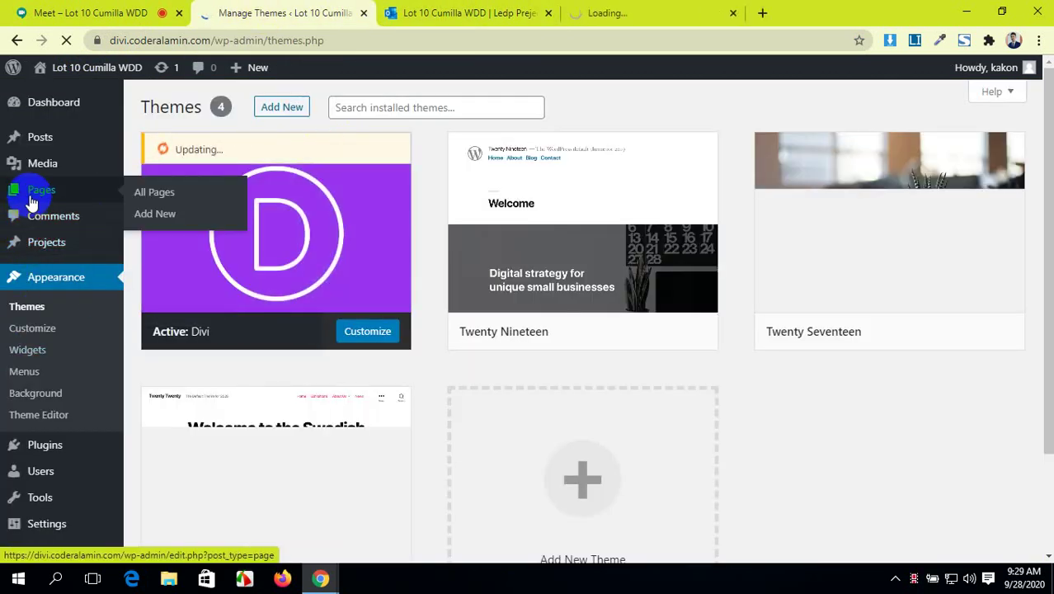
click(646, 10)
click(445, 10)
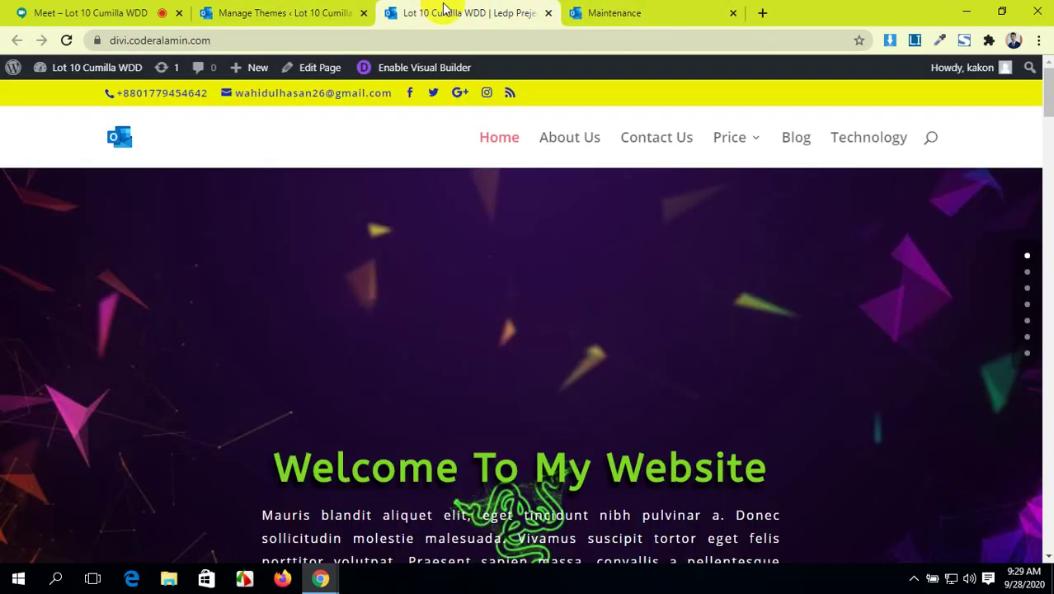
click(322, 10)
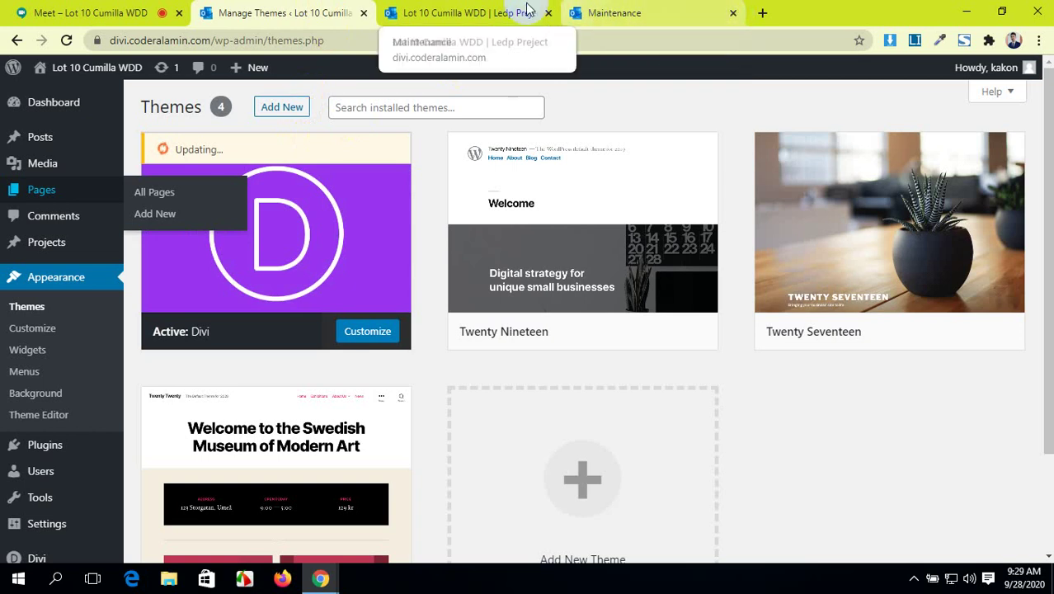
- Review the site's home page from the welcome banner down to the footer
click(495, 12)
scroll(471, 349, down, 5)
scroll(470, 349, down, 15)
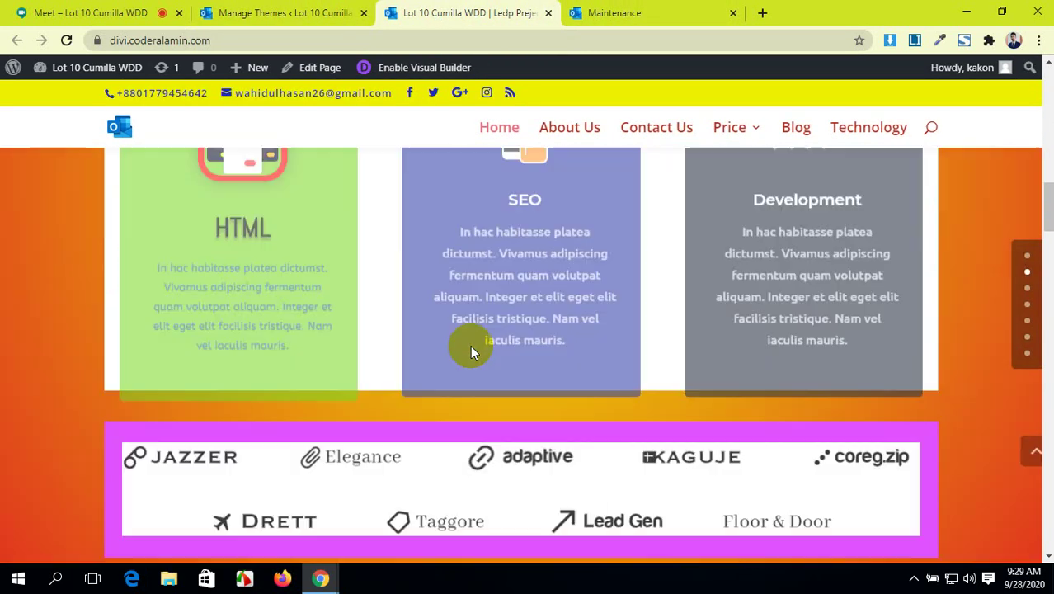
scroll(474, 342, down, 15)
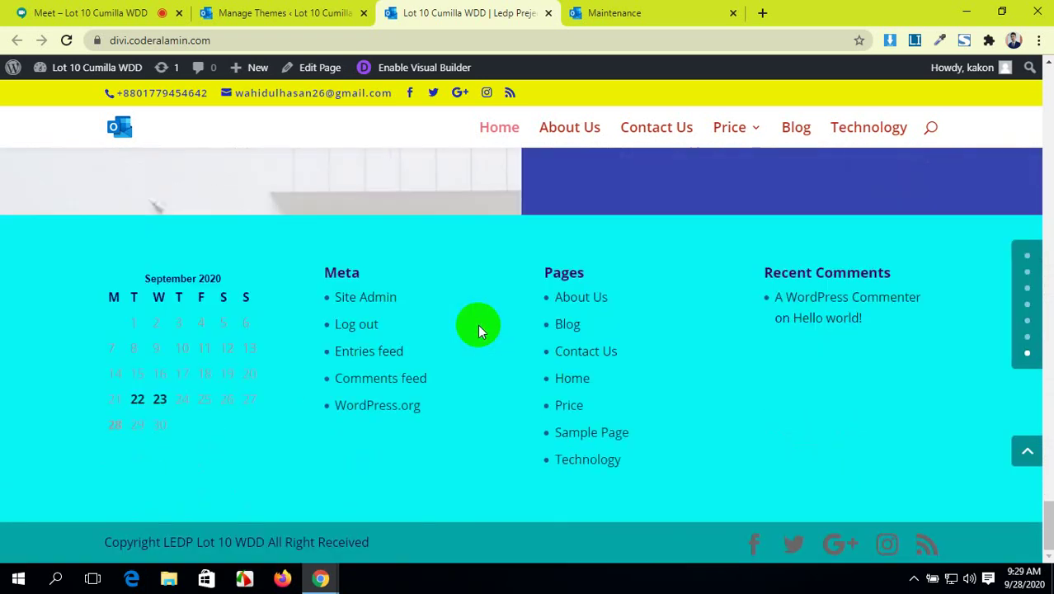
scroll(477, 324, up, 5)
- Open the site's Price page and review its sections down to the contact form and footer
click(725, 130)
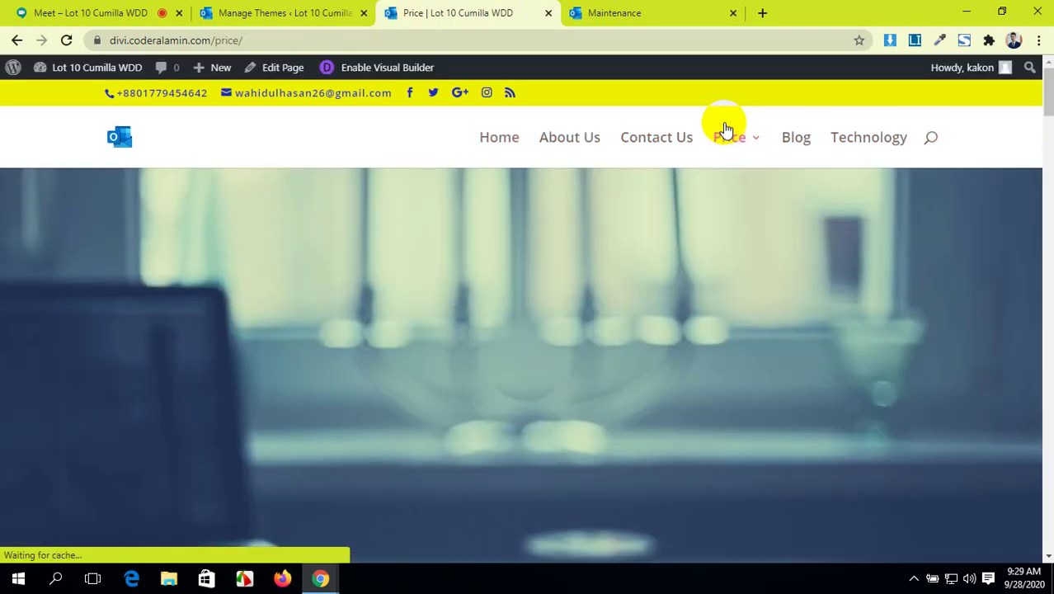
scroll(679, 312, down, 15)
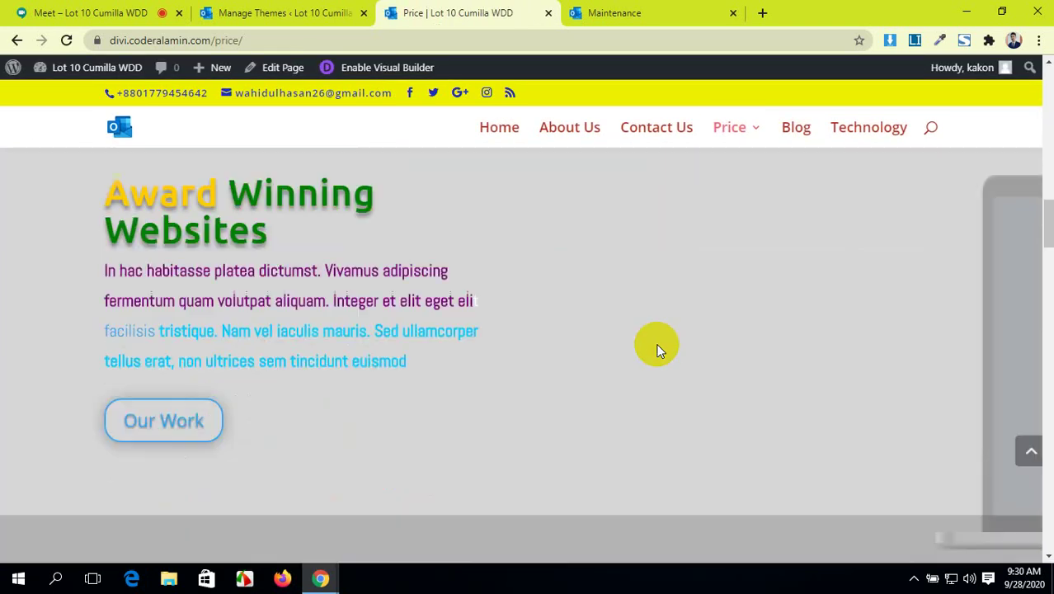
scroll(657, 344, down, 12)
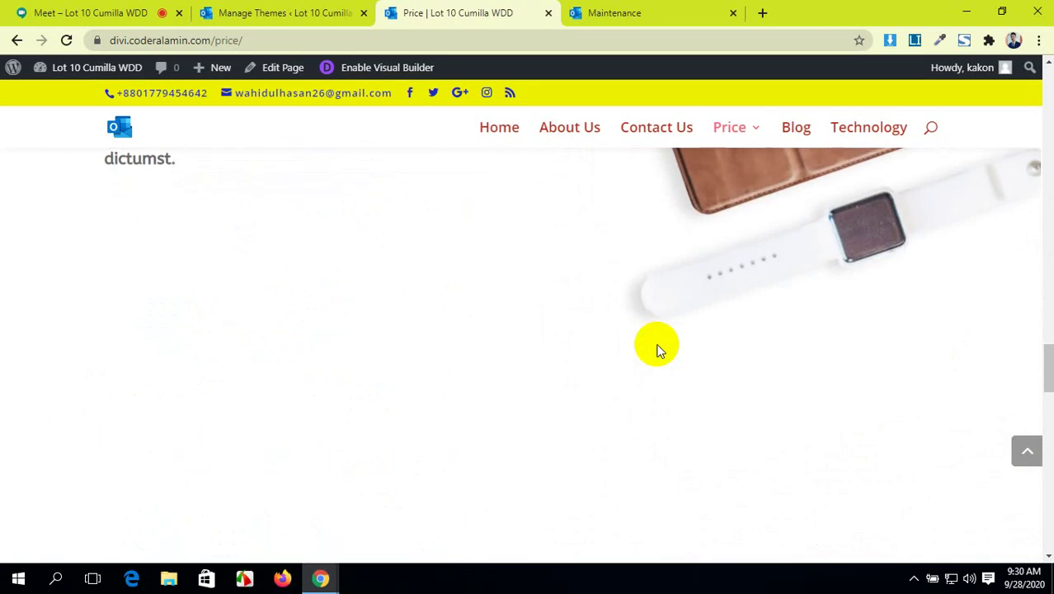
scroll(657, 351, down, 5)
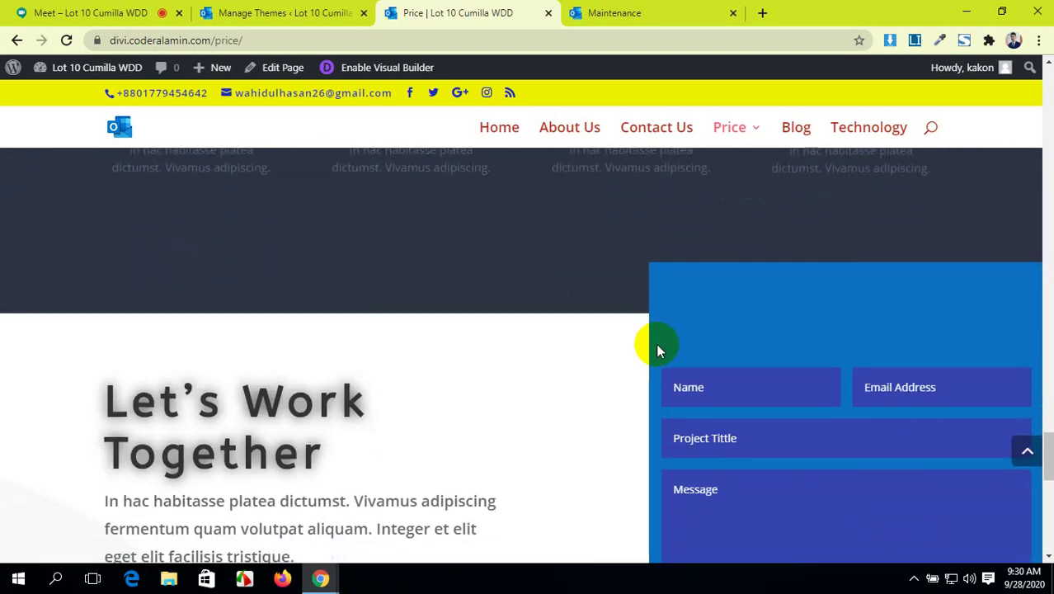
scroll(657, 351, up, 2)
scroll(657, 351, down, 6)
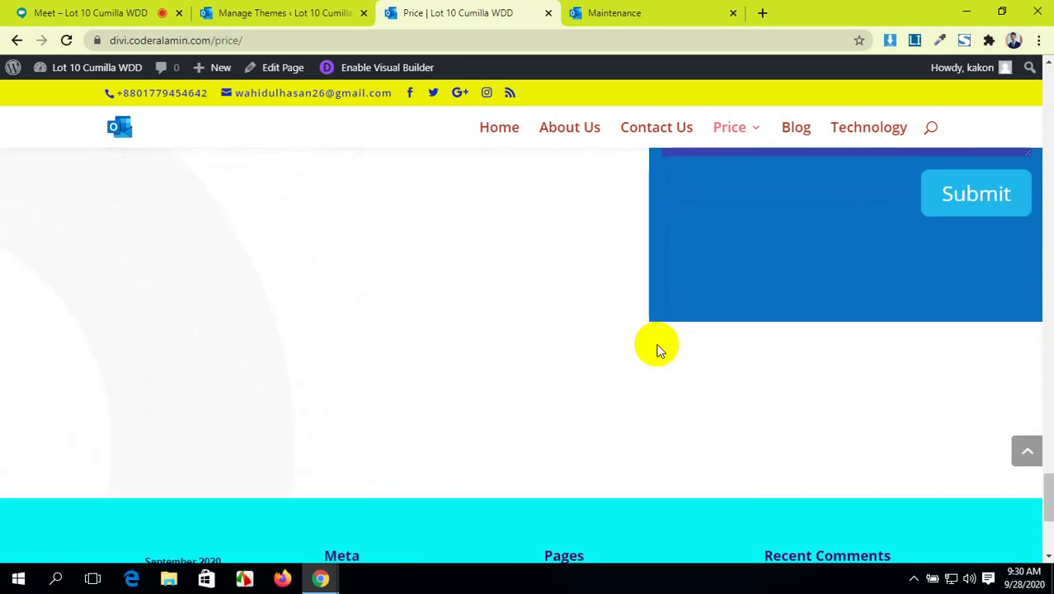
scroll(657, 351, up, 4)
scroll(657, 350, up, 3)
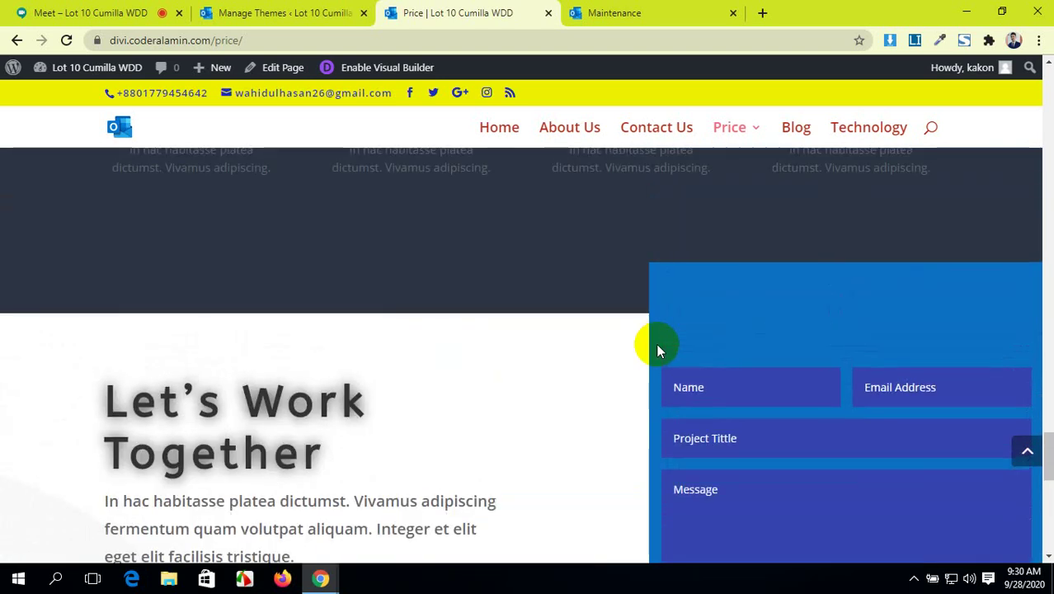
scroll(657, 349, down, 5)
scroll(657, 351, down, 3)
scroll(657, 351, up, 6)
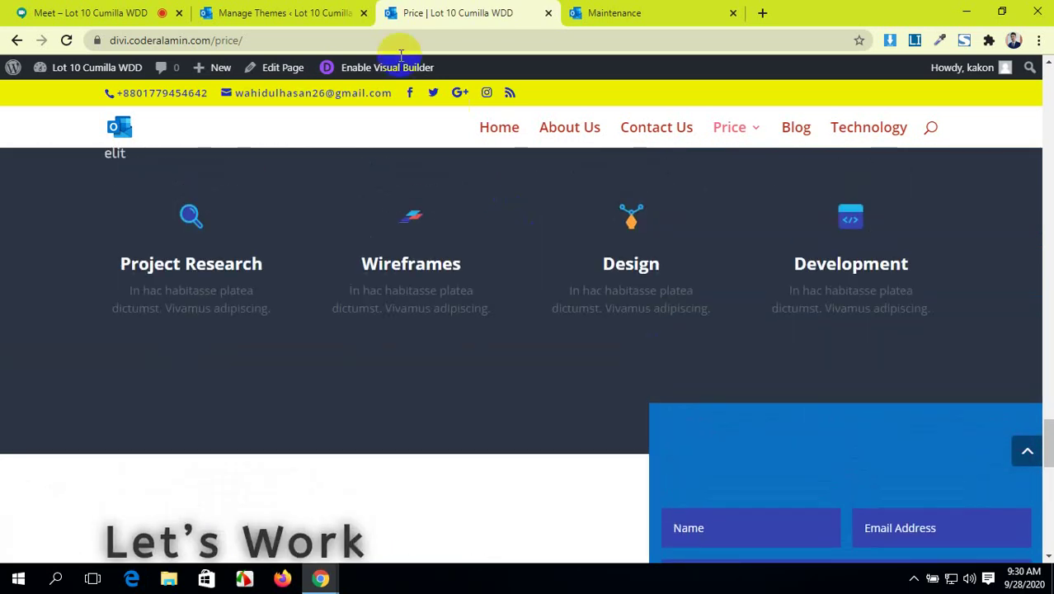
- Reload the Pages list and place its tab directly after the theme management tab
click(285, 13)
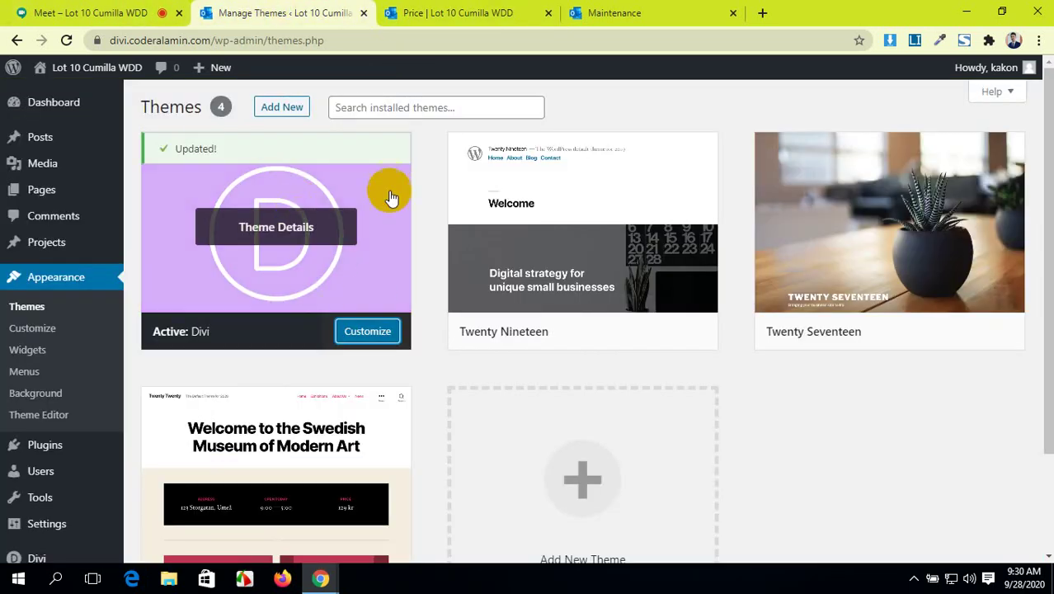
click(709, 12)
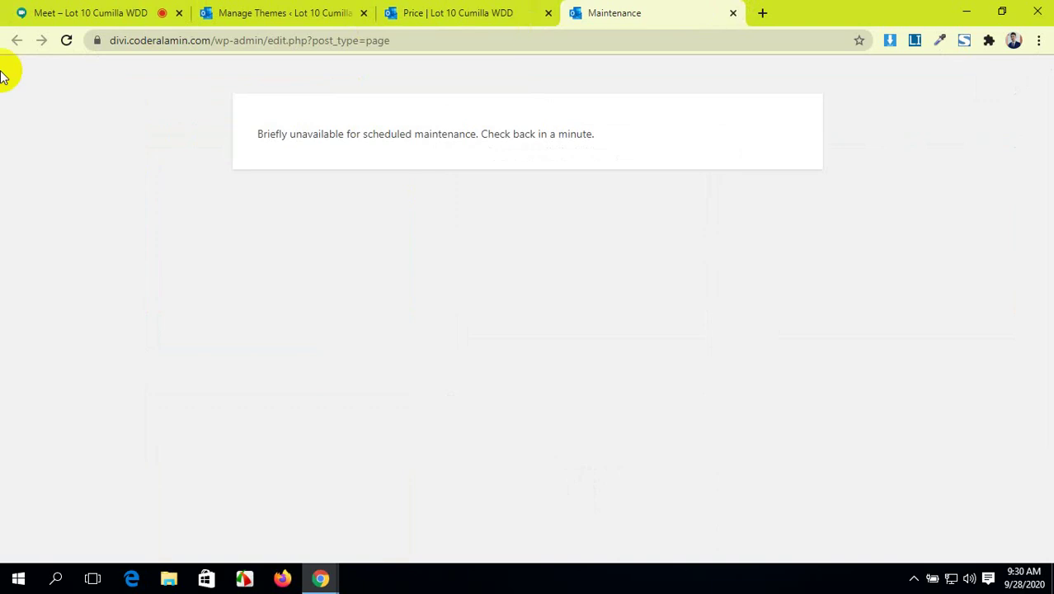
click(66, 41)
drag(627, 6, 430, 7)
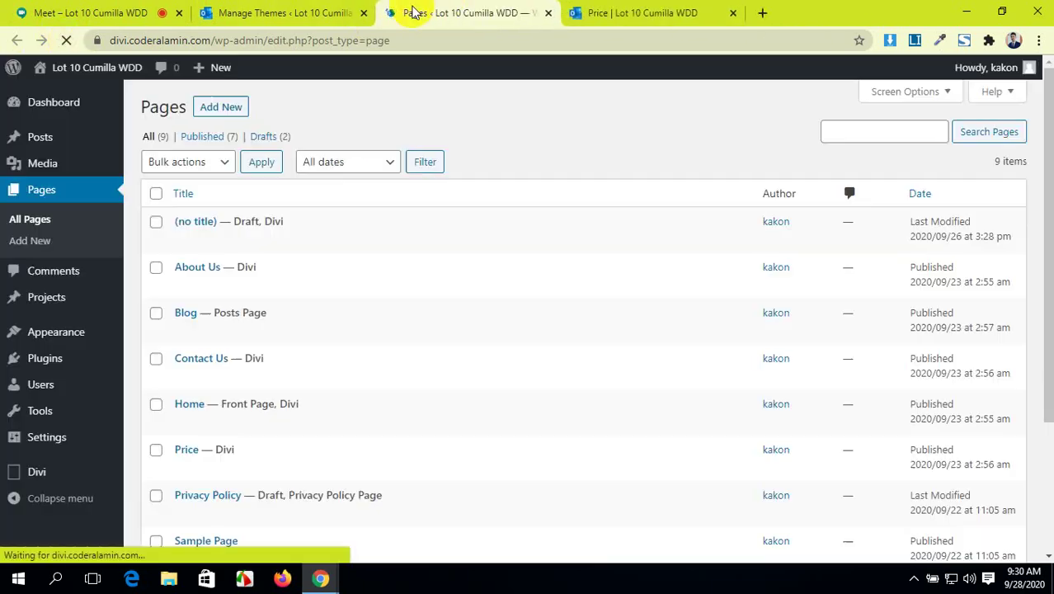
- Return the theme management tab to the WordPress dashboard home, checking the meeting in between
click(285, 14)
click(62, 108)
click(41, 11)
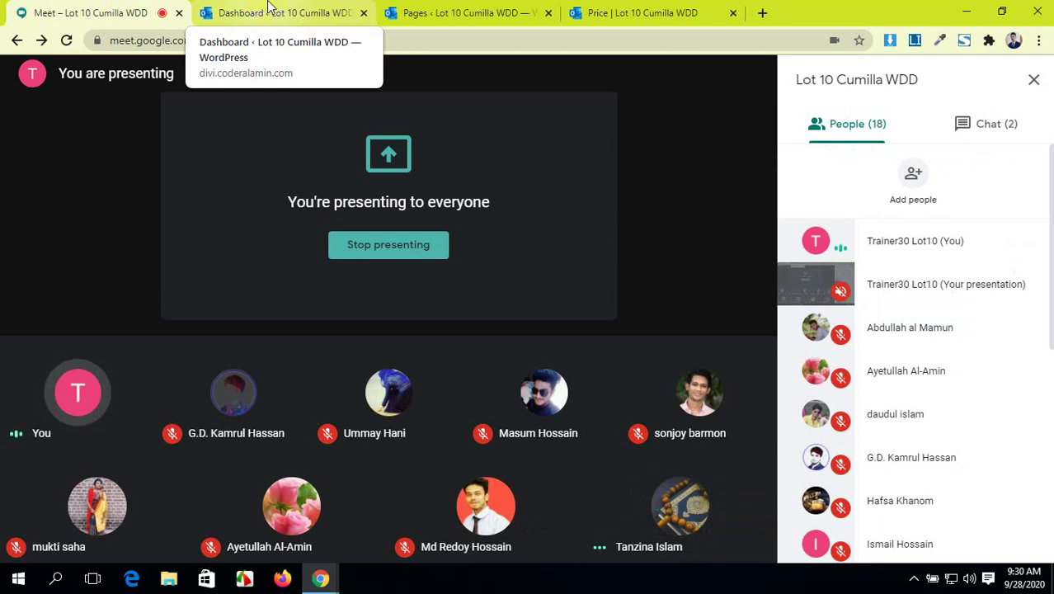
click(268, 8)
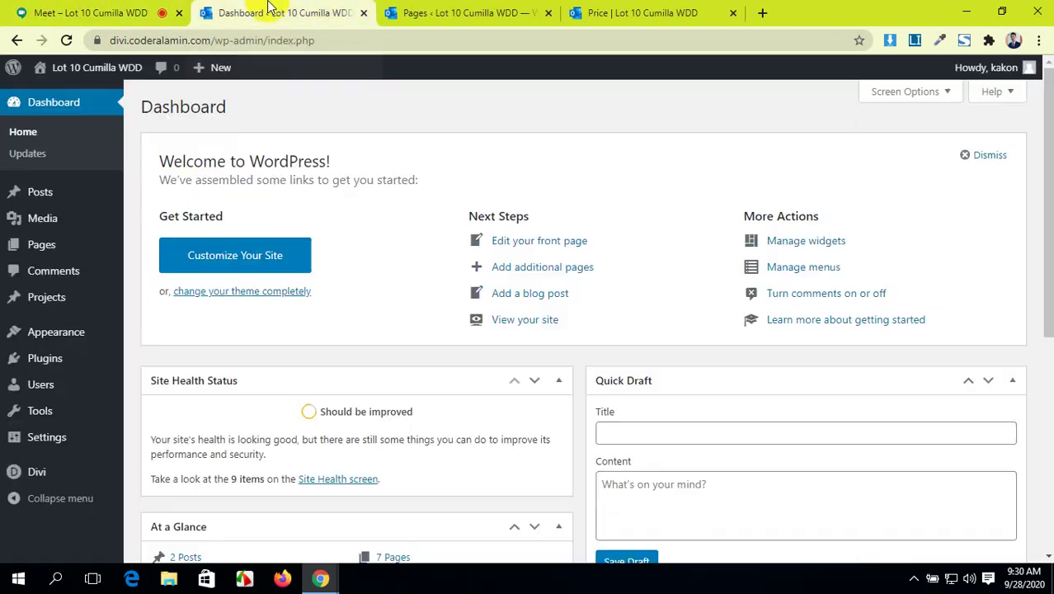
- Examine the "Let's Work Together" section and its contact form on the live Price page
click(488, 8)
click(305, 11)
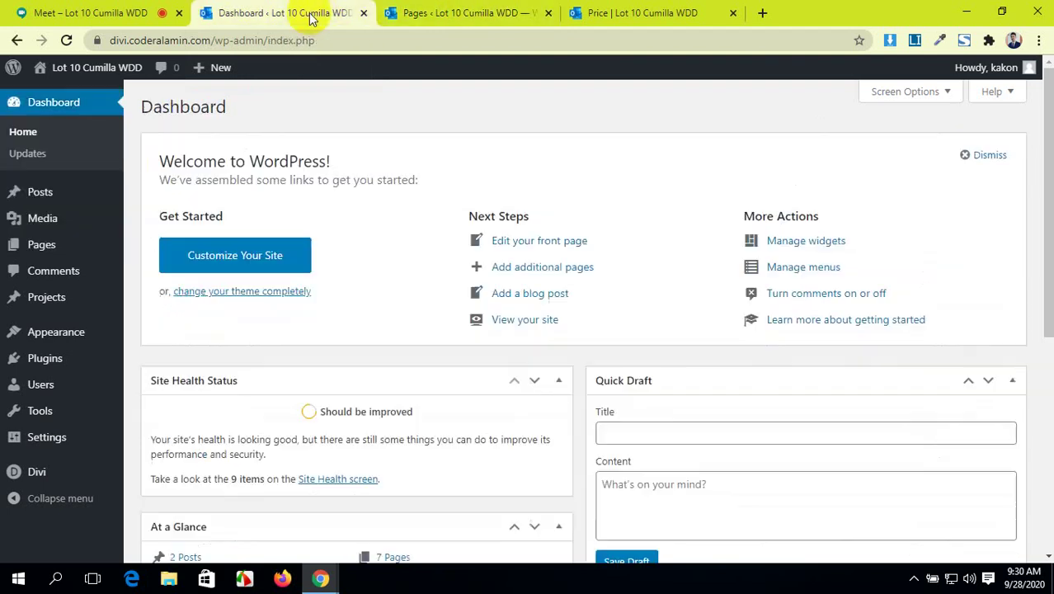
click(454, 10)
click(639, 8)
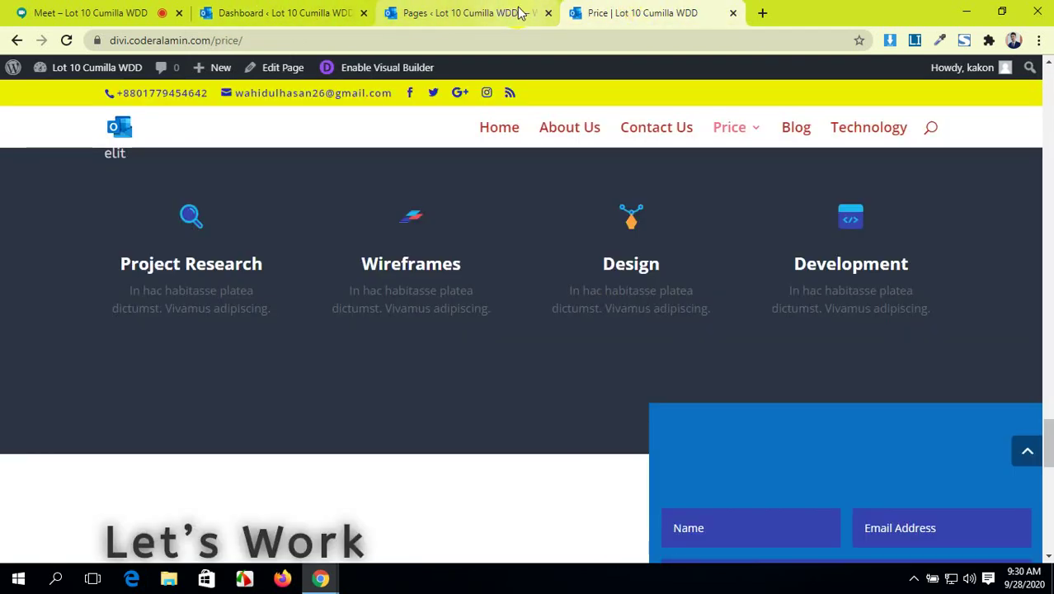
scroll(523, 223, down, 4)
scroll(887, 404, up, 2)
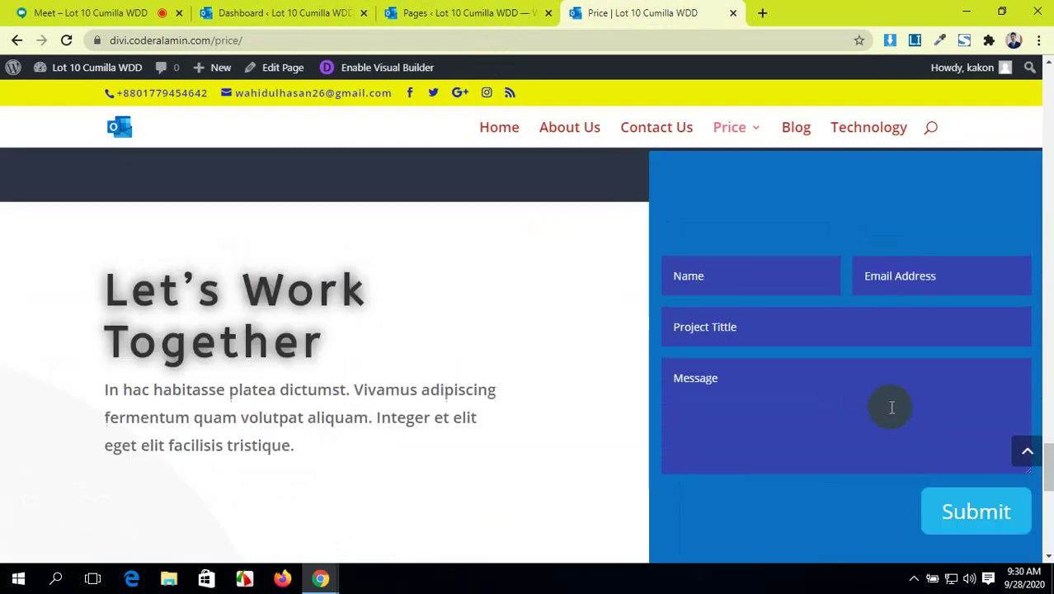
scroll(883, 410, down, 3)
scroll(882, 418, up, 3)
scroll(881, 417, down, 2)
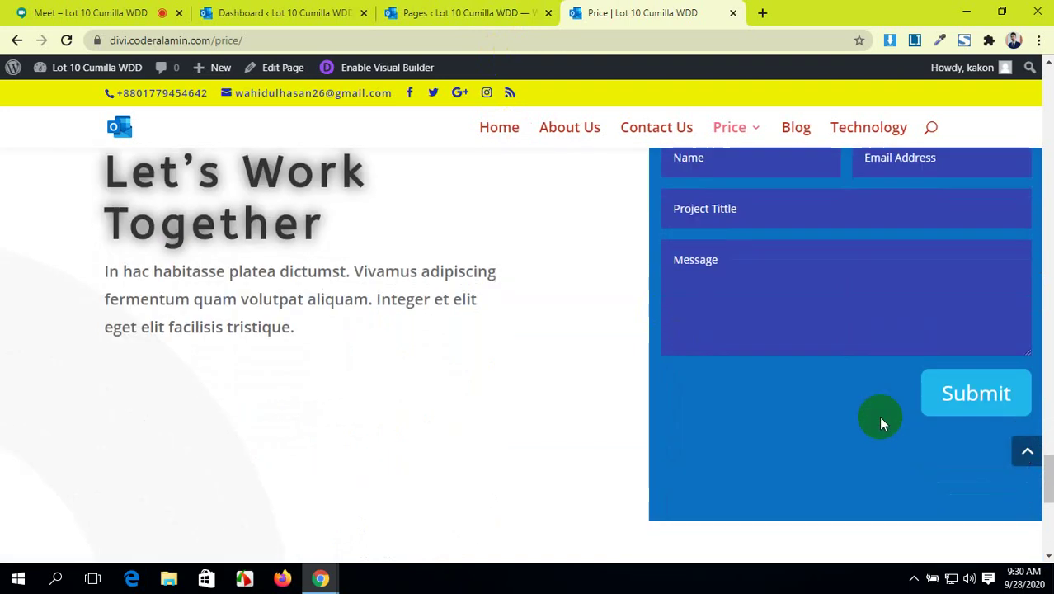
scroll(879, 419, up, 2)
- Open the Price page for editing in a new tab from the Pages list
click(487, 10)
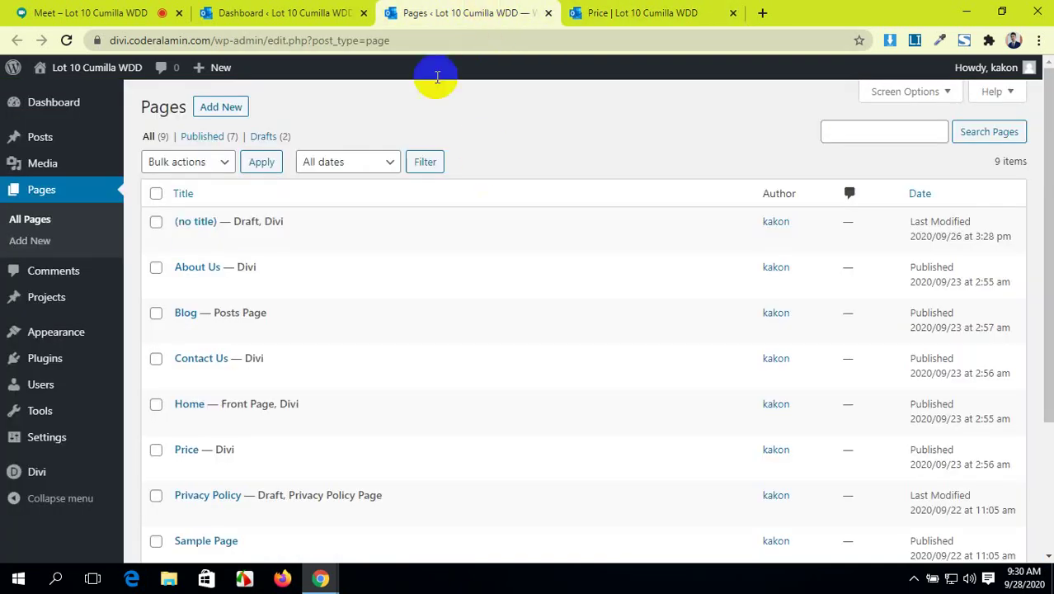
click(315, 12)
click(517, 10)
click(620, 10)
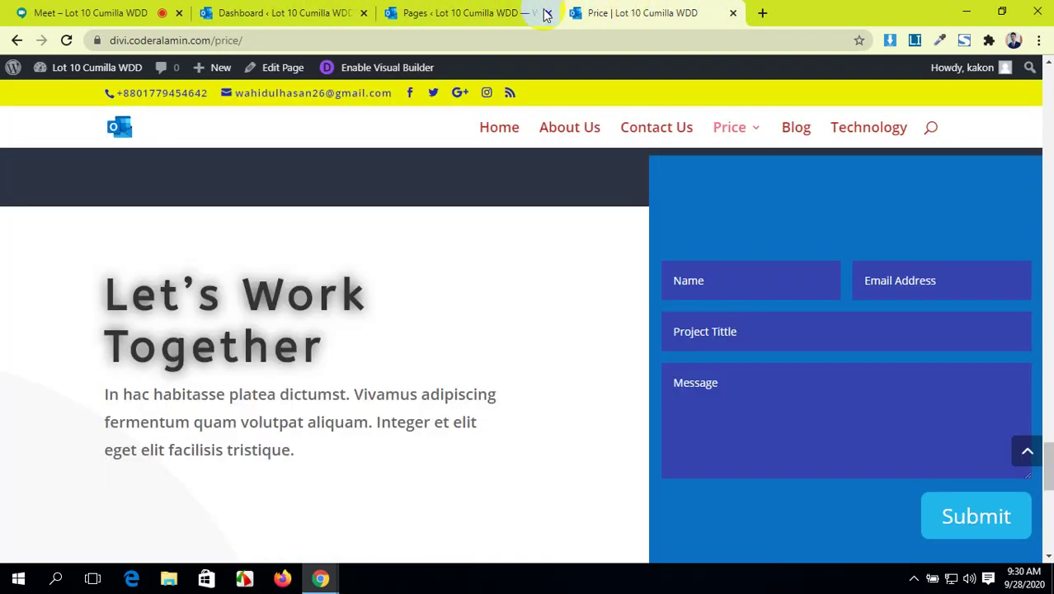
click(449, 11)
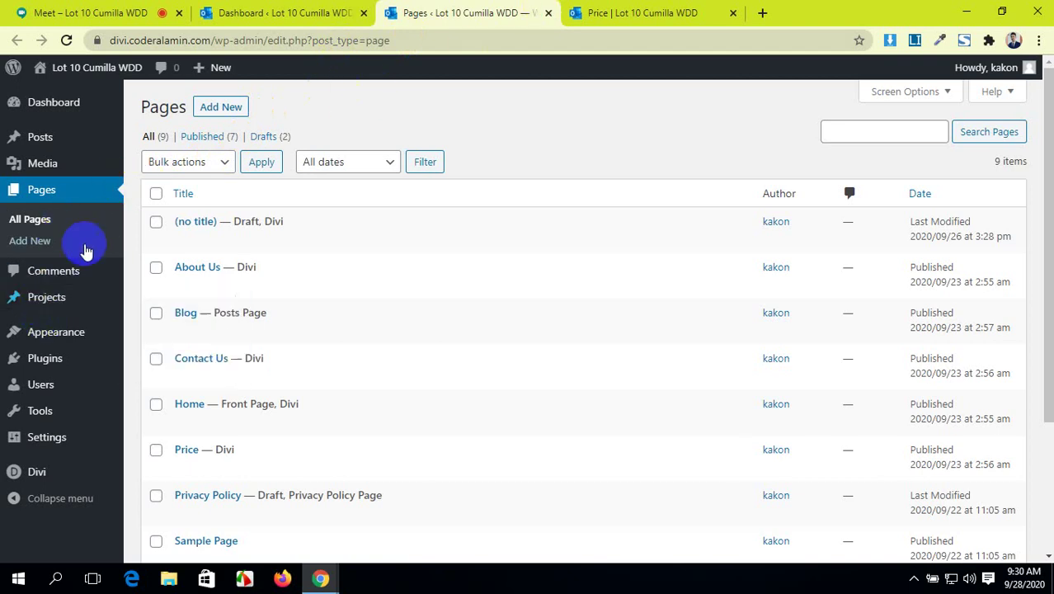
scroll(188, 323, down, 1)
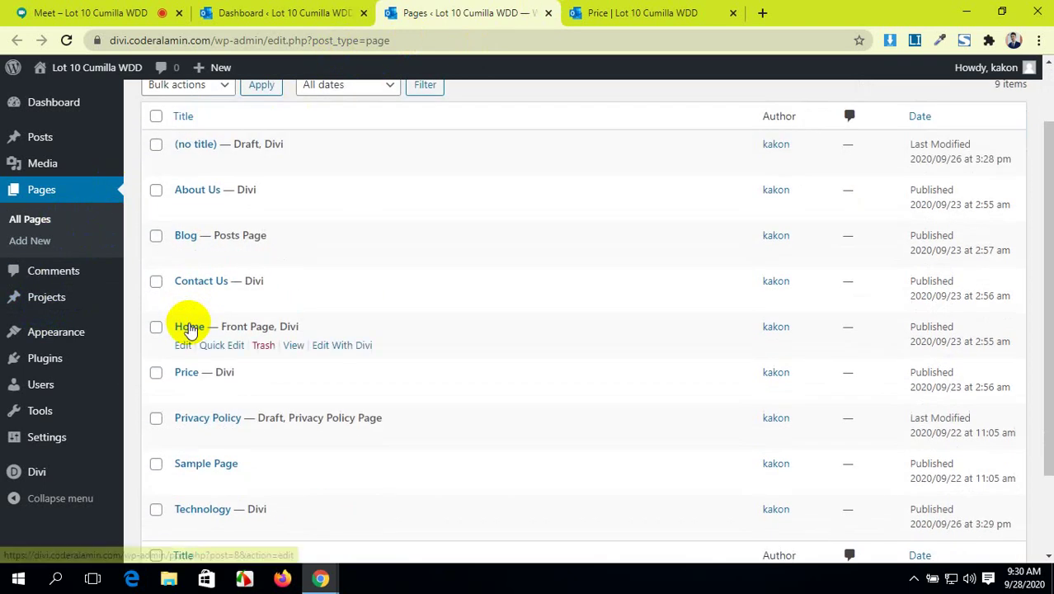
middle_click(183, 391)
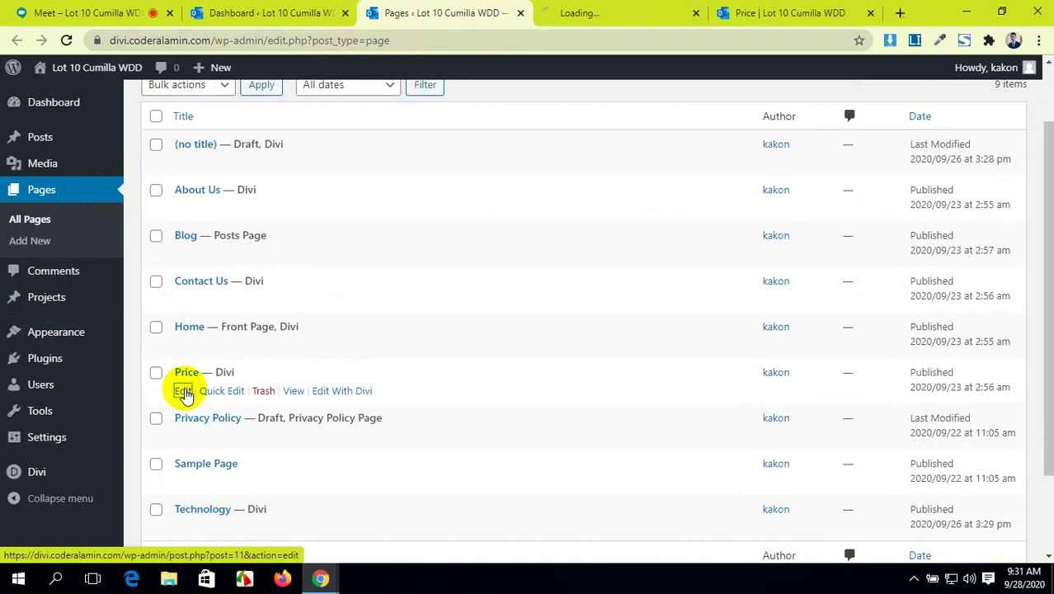
click(654, 8)
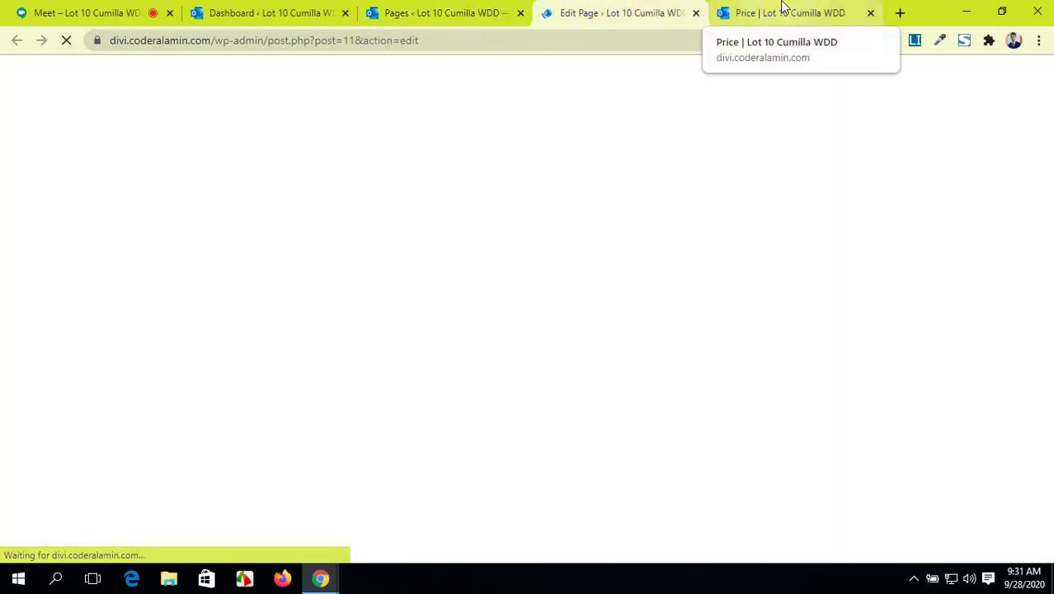
- Check the live Price page's contact form and admit the waiting participant to the Google Meet call
click(781, 13)
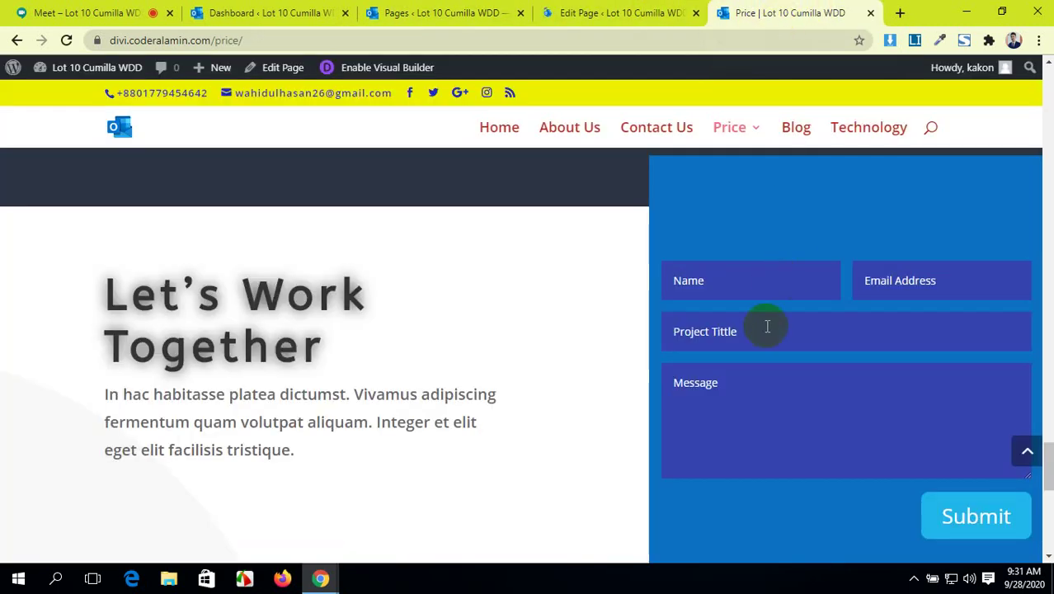
scroll(767, 326, up, 2)
scroll(856, 312, down, 2)
click(87, 12)
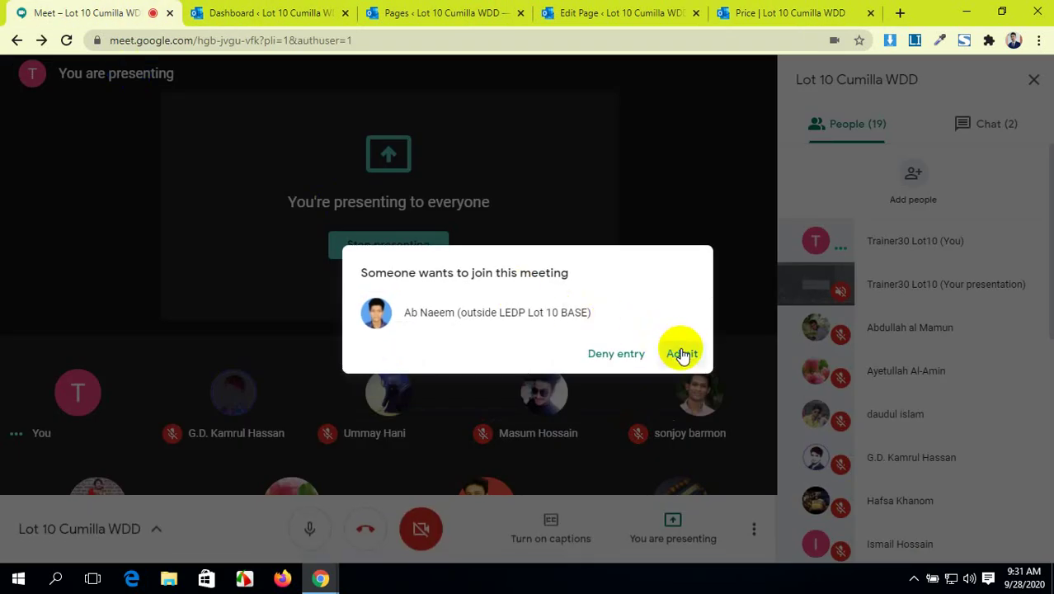
click(681, 354)
- Return to the Price page's edit tab and open the page in the Divi visual builder
click(607, 10)
click(406, 387)
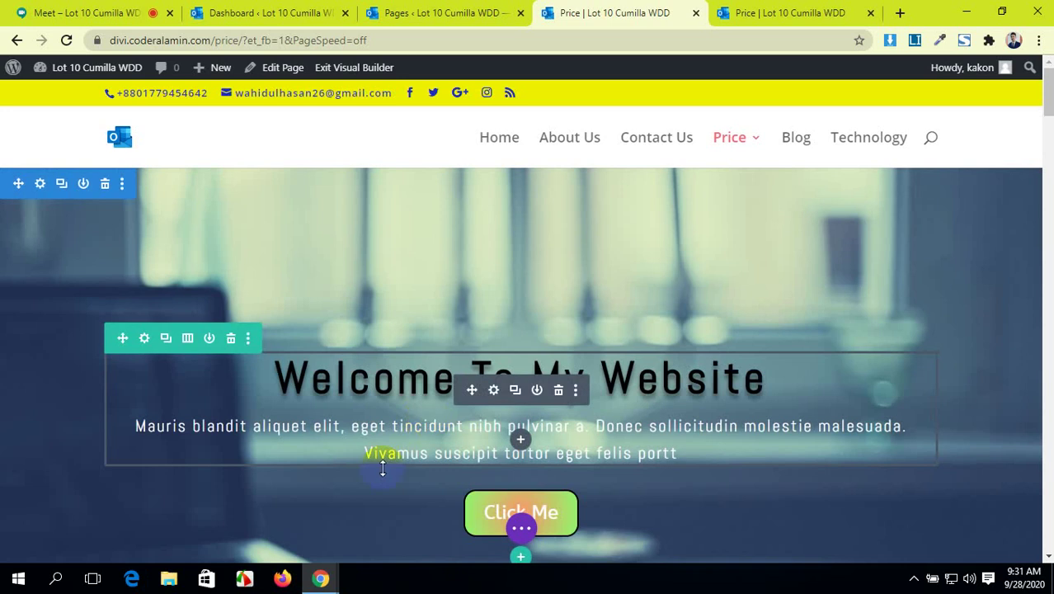
scroll(324, 266, down, 4)
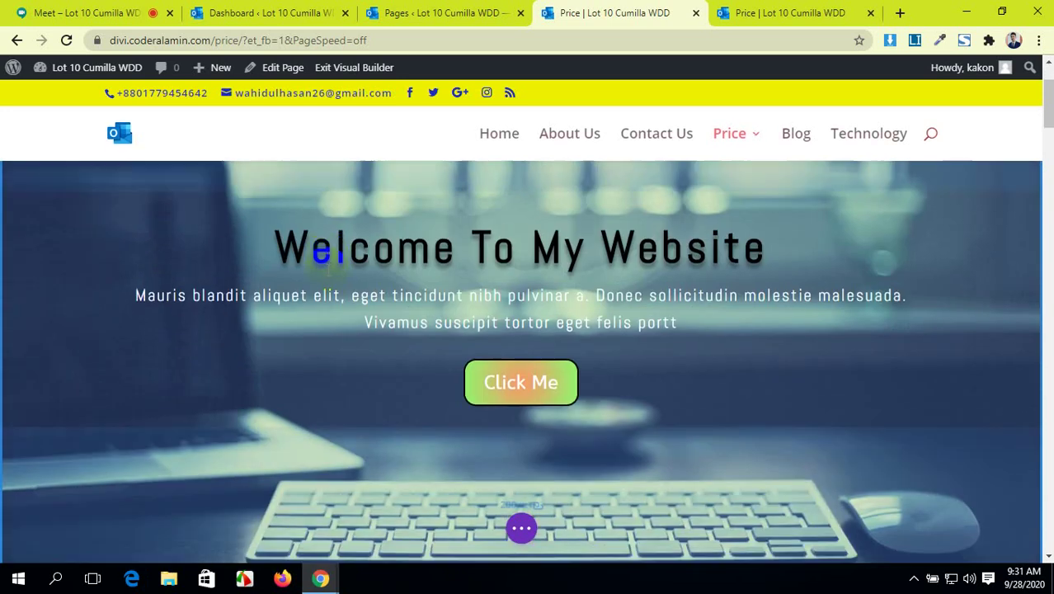
- Review the Price page's sections in the visual builder down to the "Let's Work Together" contact form section
scroll(326, 268, down, 3)
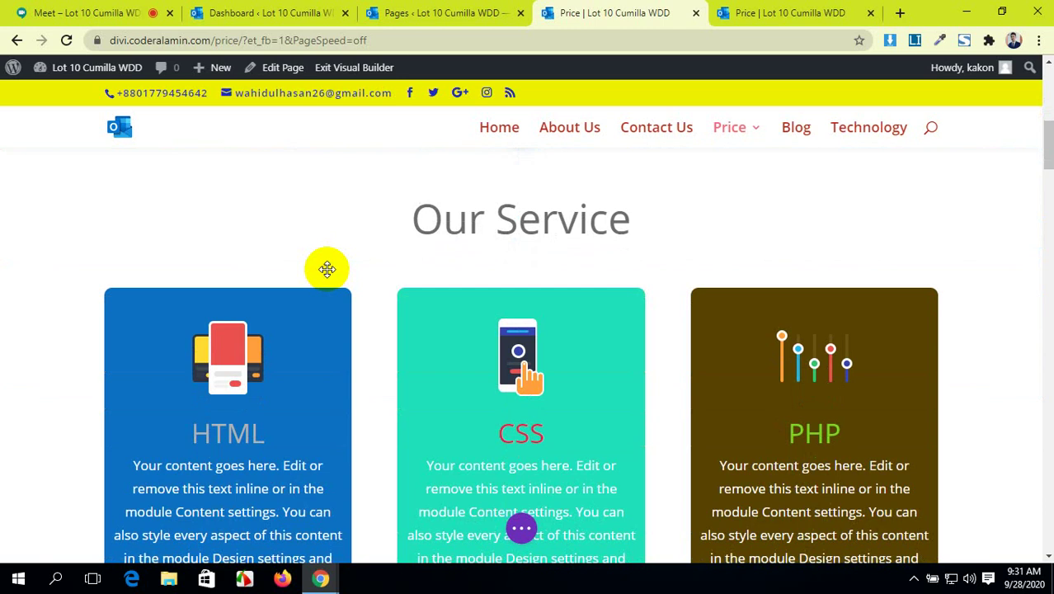
scroll(327, 268, down, 5)
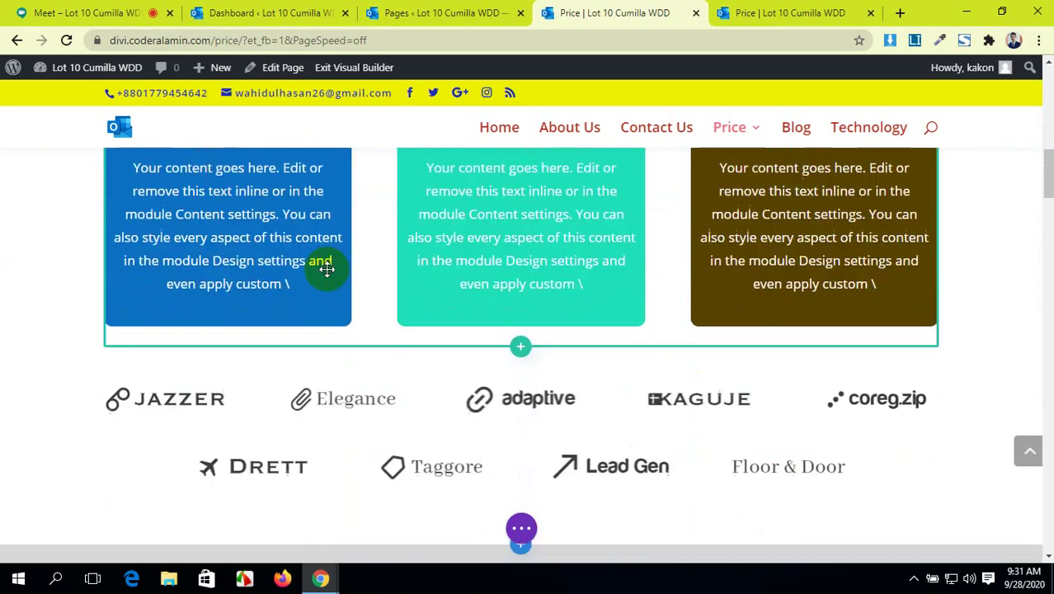
scroll(326, 269, down, 4)
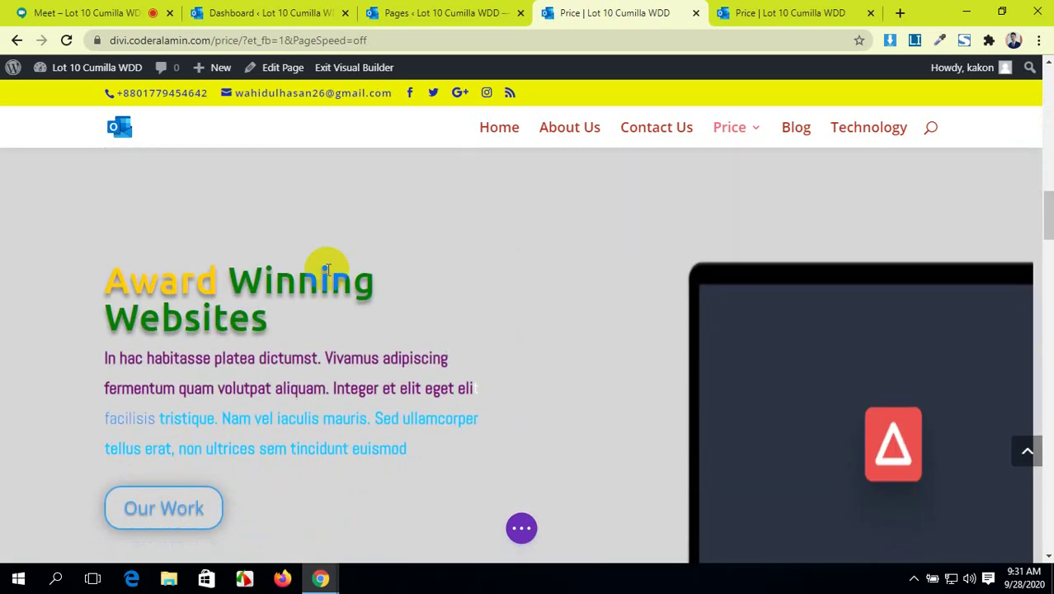
scroll(329, 274, down, 8)
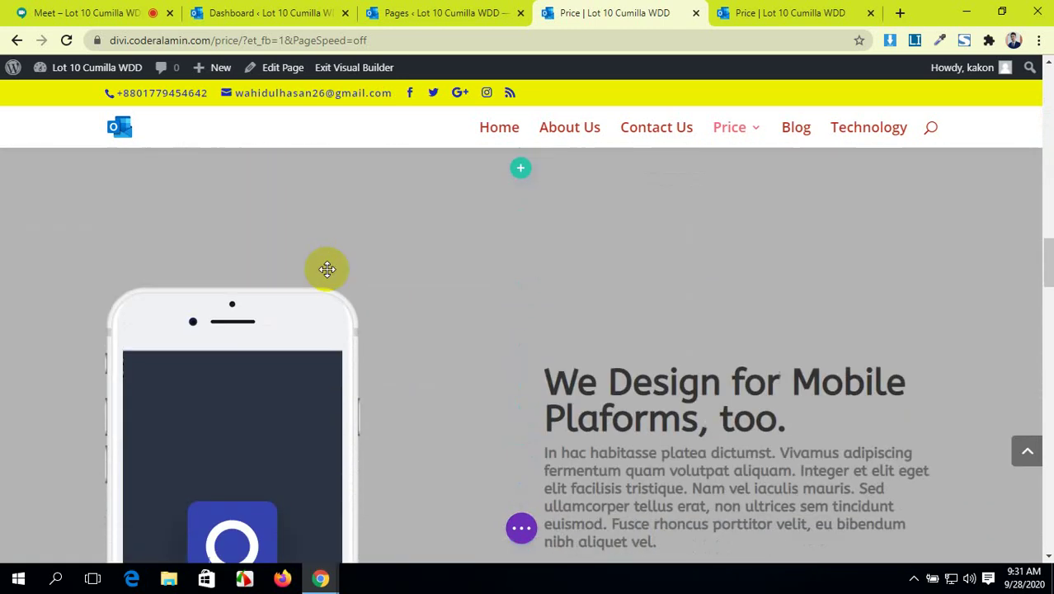
scroll(327, 268, down, 12)
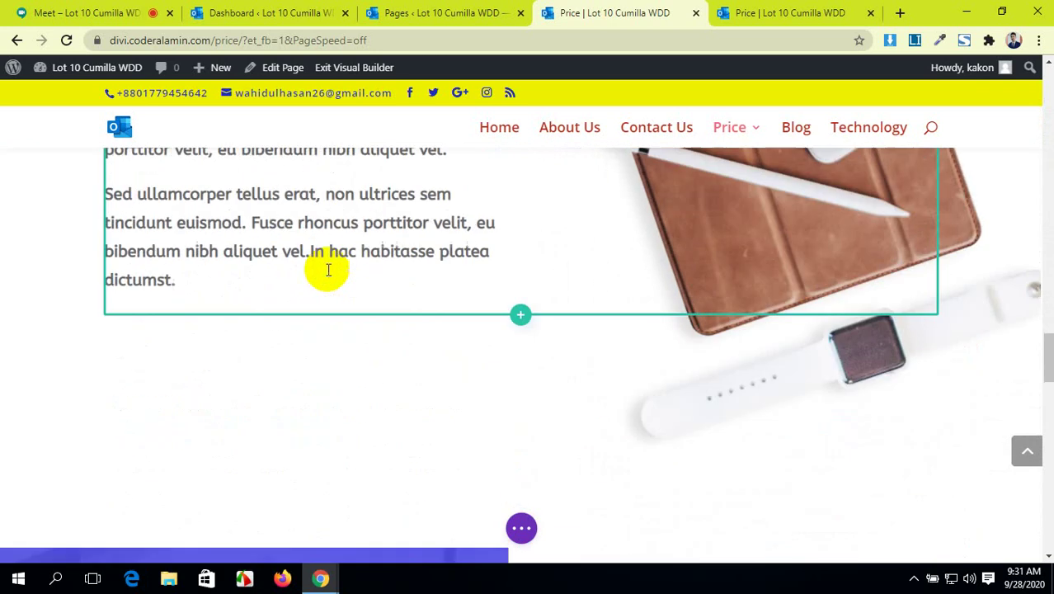
scroll(327, 269, down, 10)
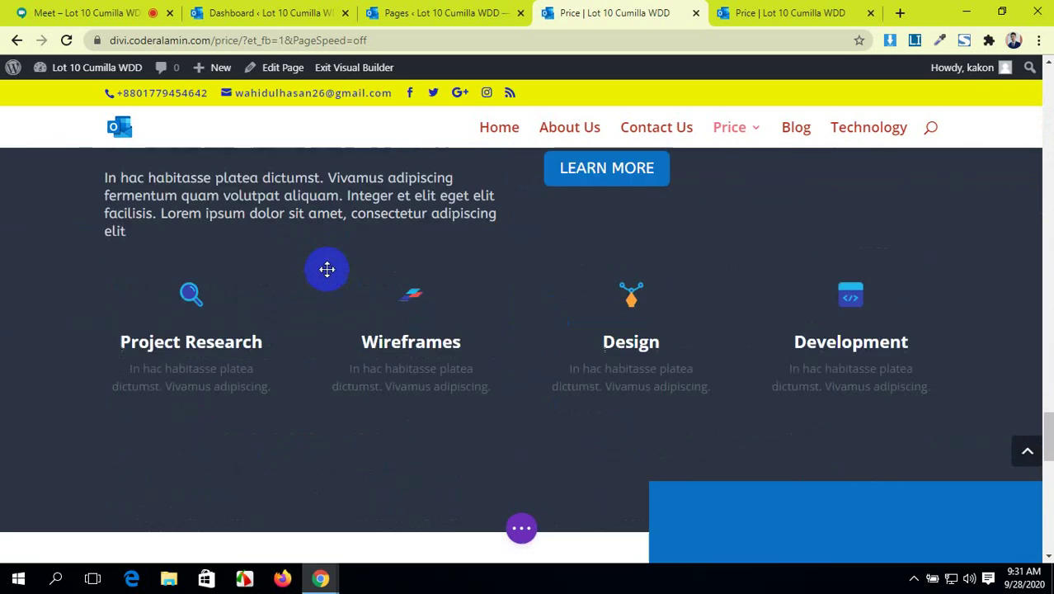
scroll(327, 269, down, 5)
scroll(327, 269, up, 3)
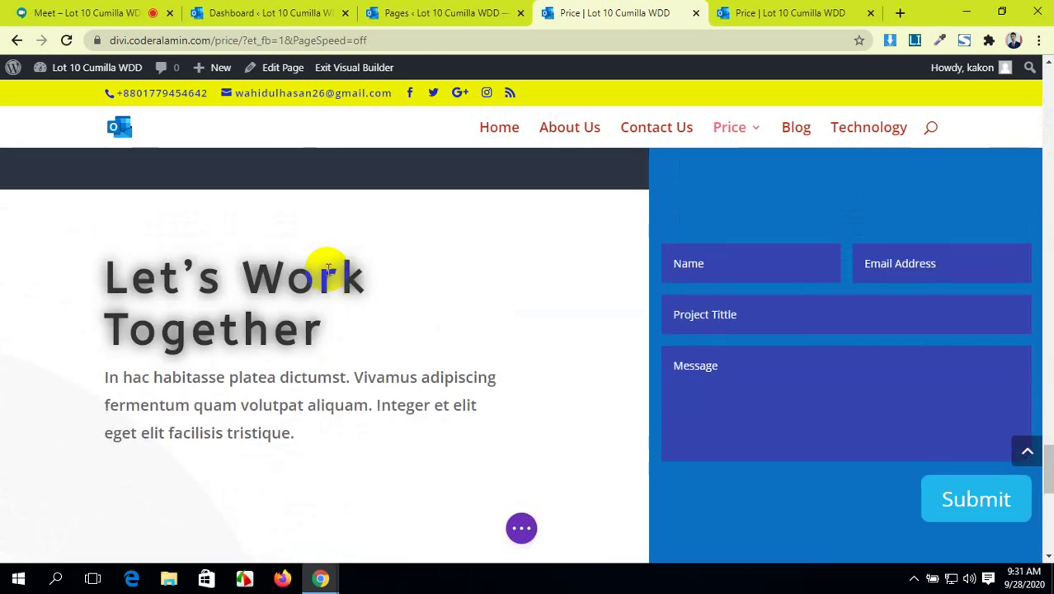
scroll(328, 269, down, 1)
mouse_move(327, 269)
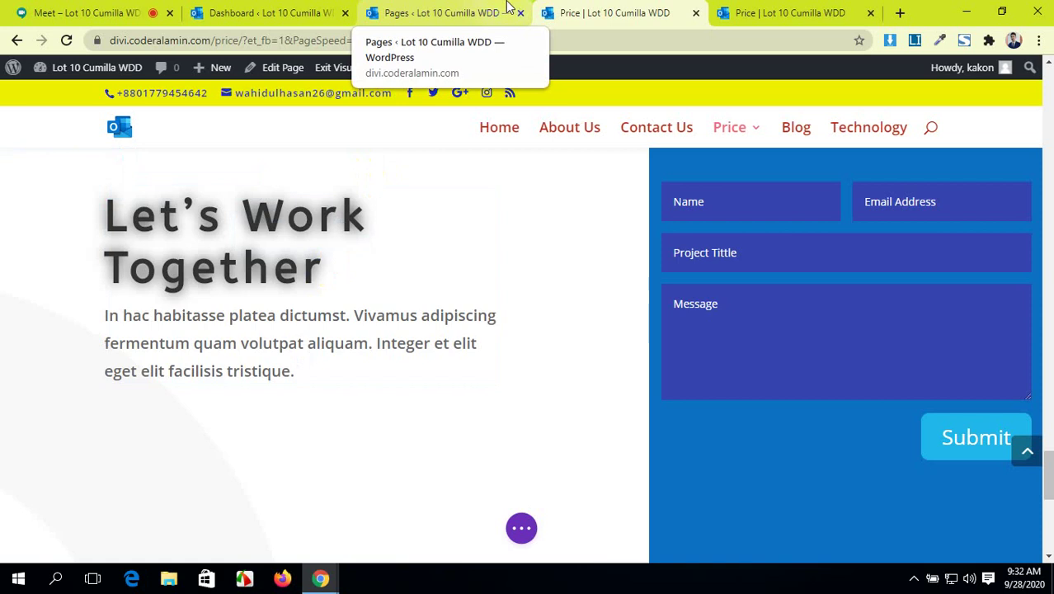
click(445, 12)
click(313, 11)
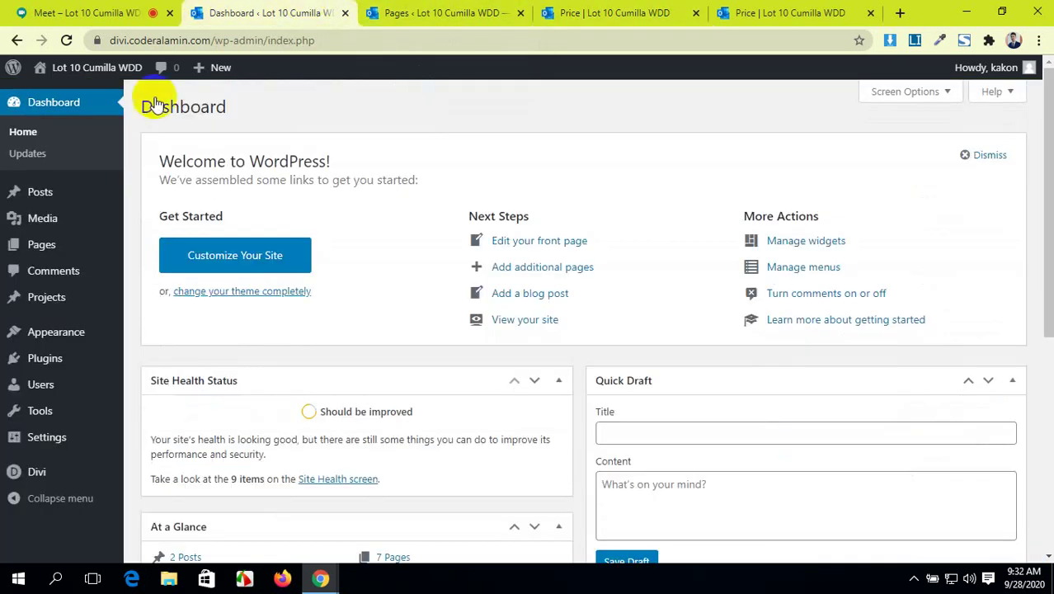
click(445, 13)
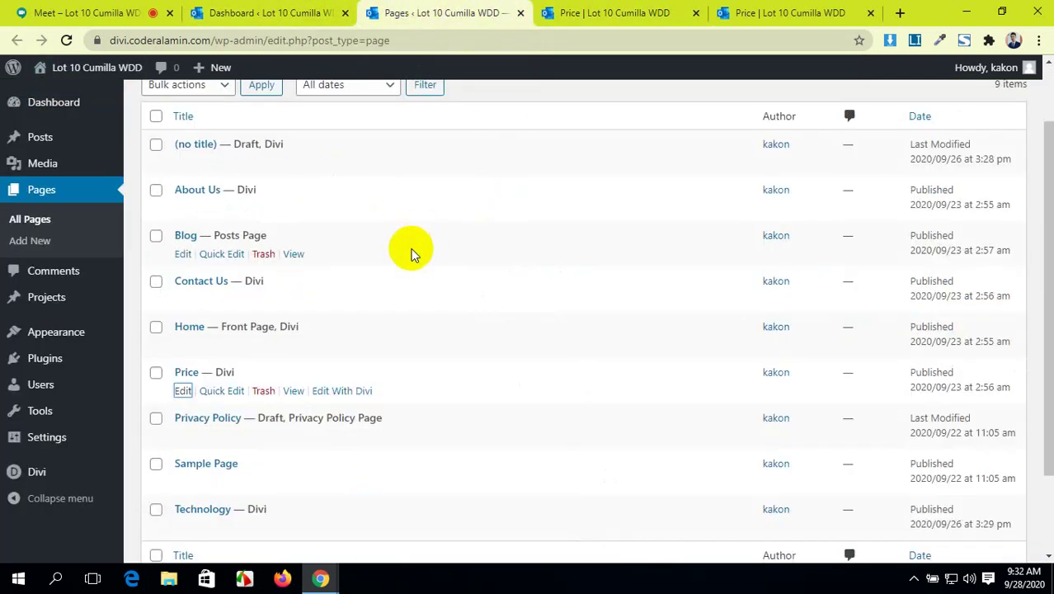
click(615, 13)
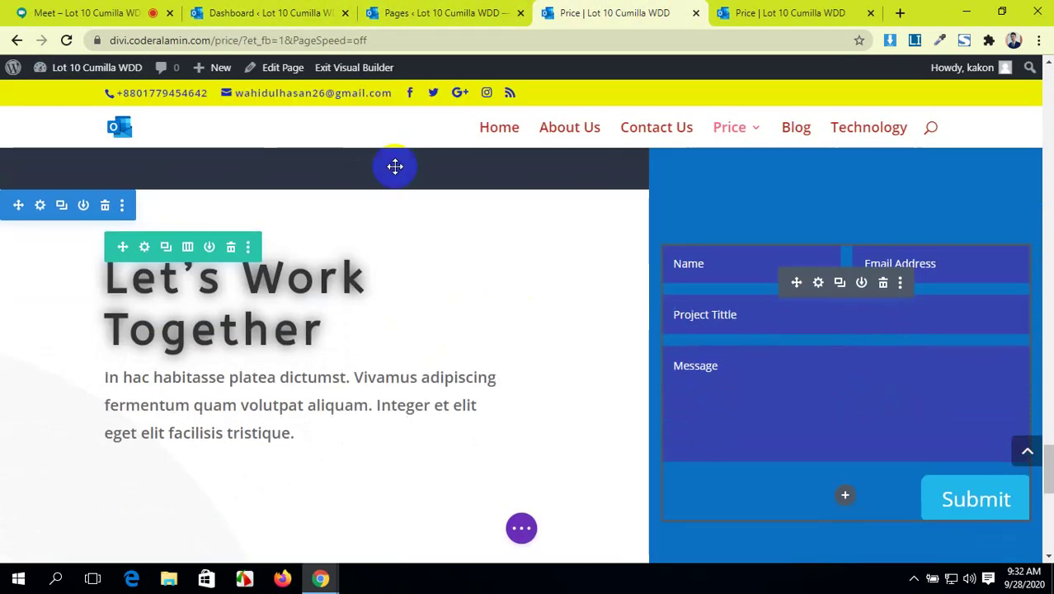
- Open the live site's home page in a new tab from the Dashboard and place its tab after the Pages tab
click(257, 7)
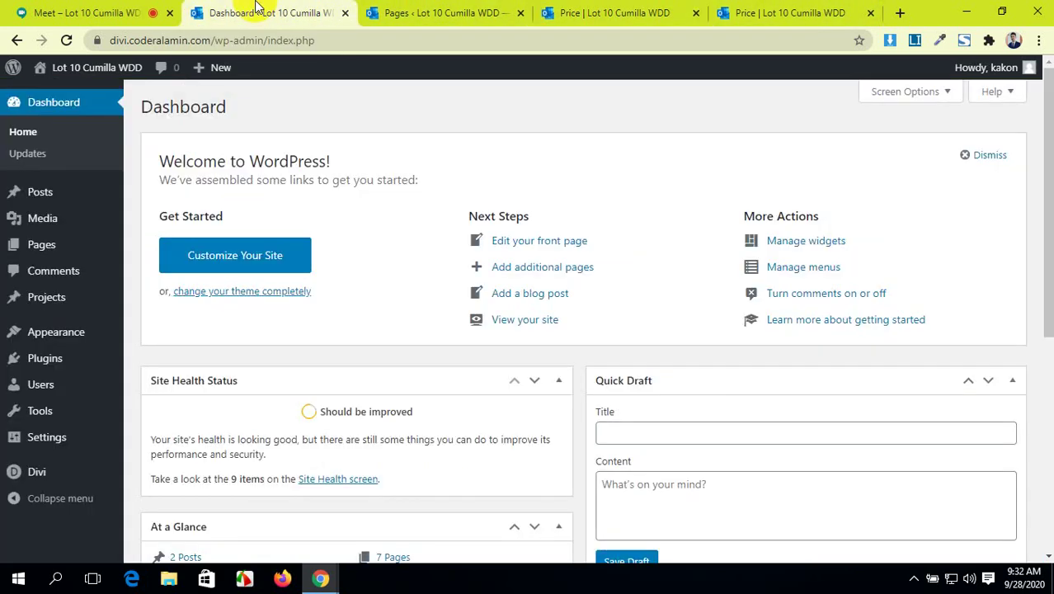
mouse_move(71, 70)
middle_click(75, 99)
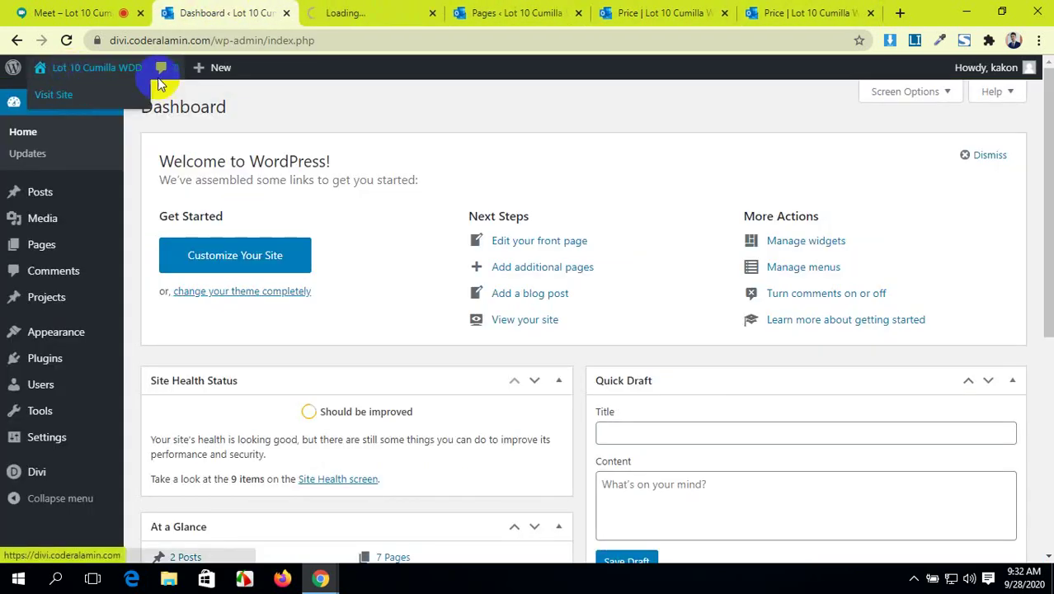
click(372, 7)
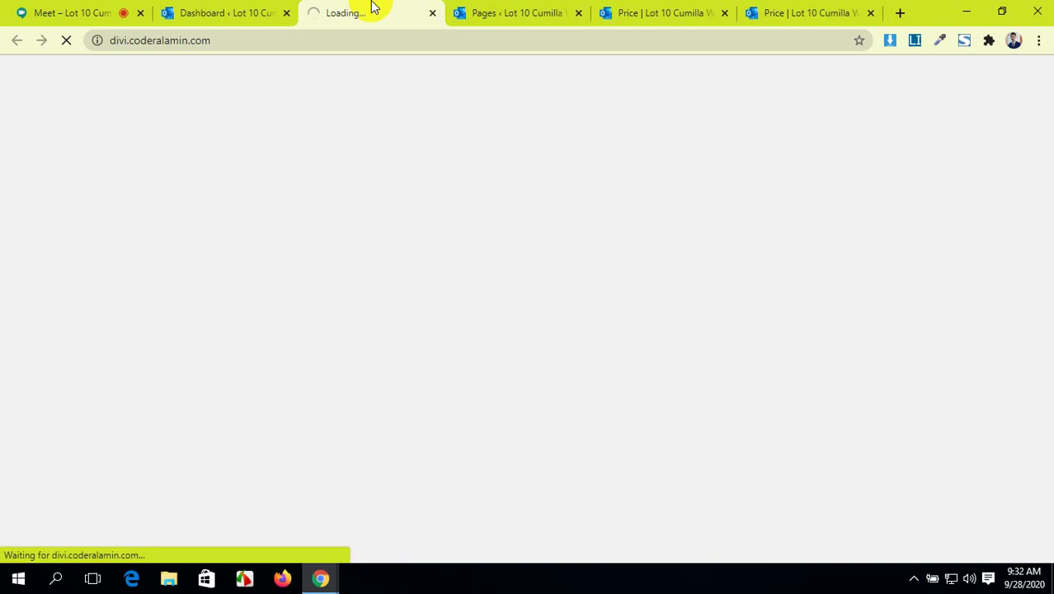
click(560, 10)
drag(543, 7, 396, 8)
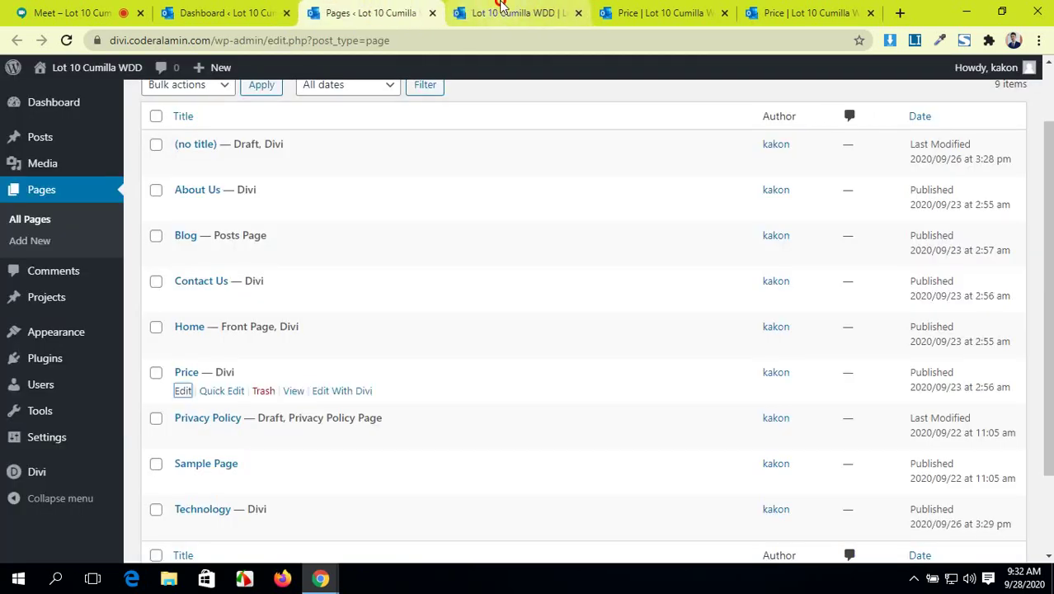
click(511, 13)
- Examine the "Let's Work Together" section and its contact form on the live home page
scroll(567, 404, down, 4)
scroll(689, 395, down, 10)
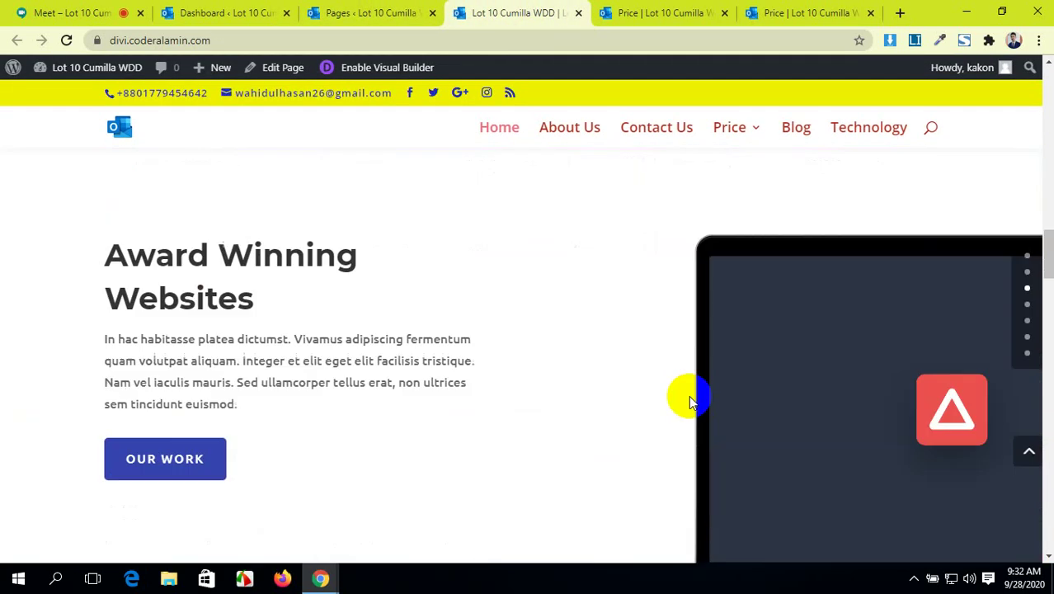
scroll(688, 397, down, 8)
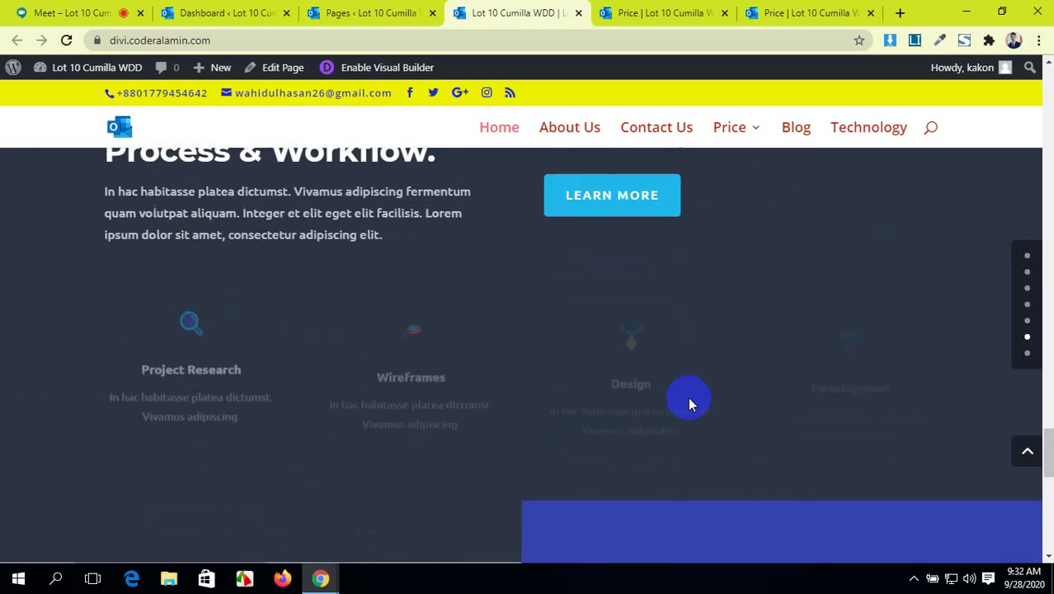
scroll(688, 397, up, 3)
scroll(688, 396, down, 8)
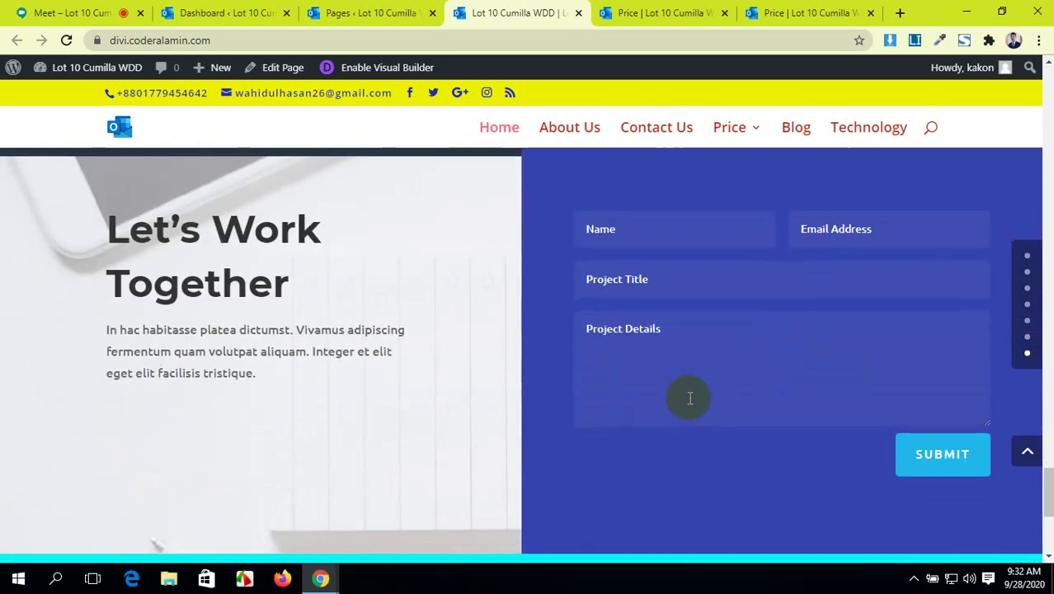
scroll(689, 398, down, 2)
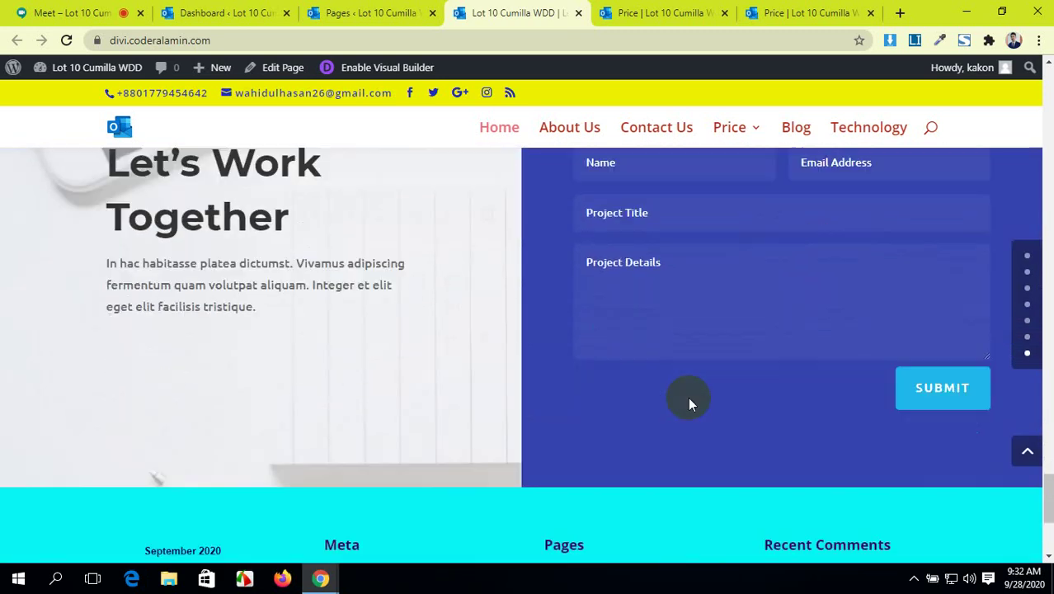
scroll(687, 398, up, 2)
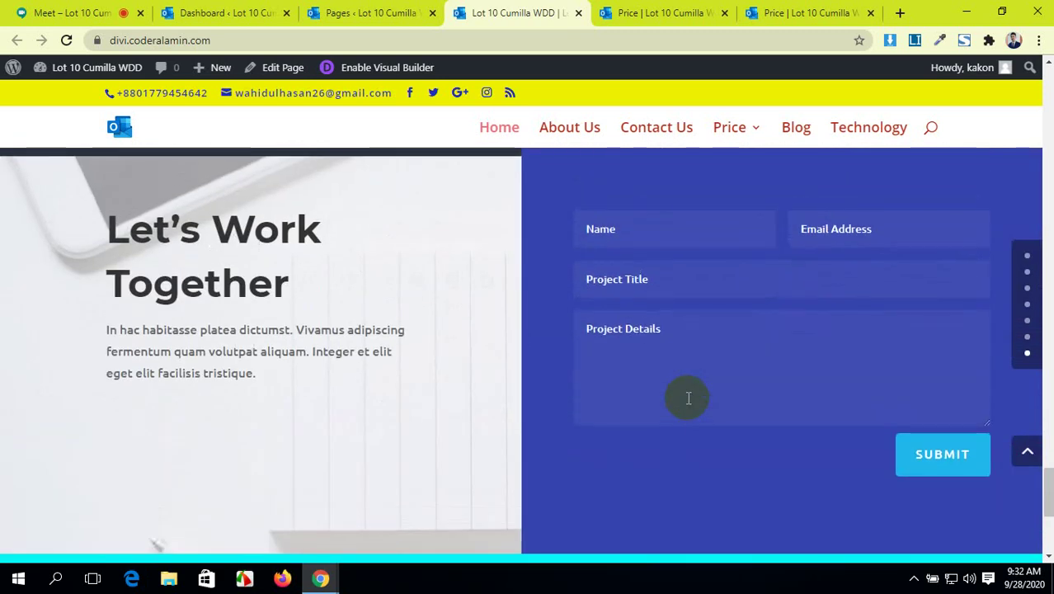
- Compare the "Let's Work Together" section of the Price page with the home page's version
click(645, 11)
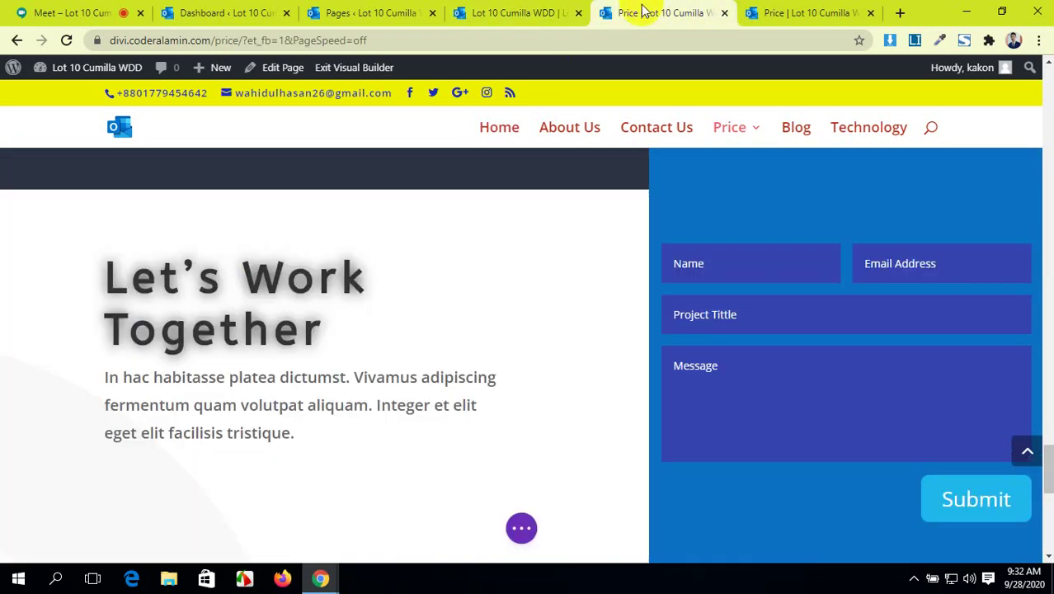
click(779, 9)
click(686, 10)
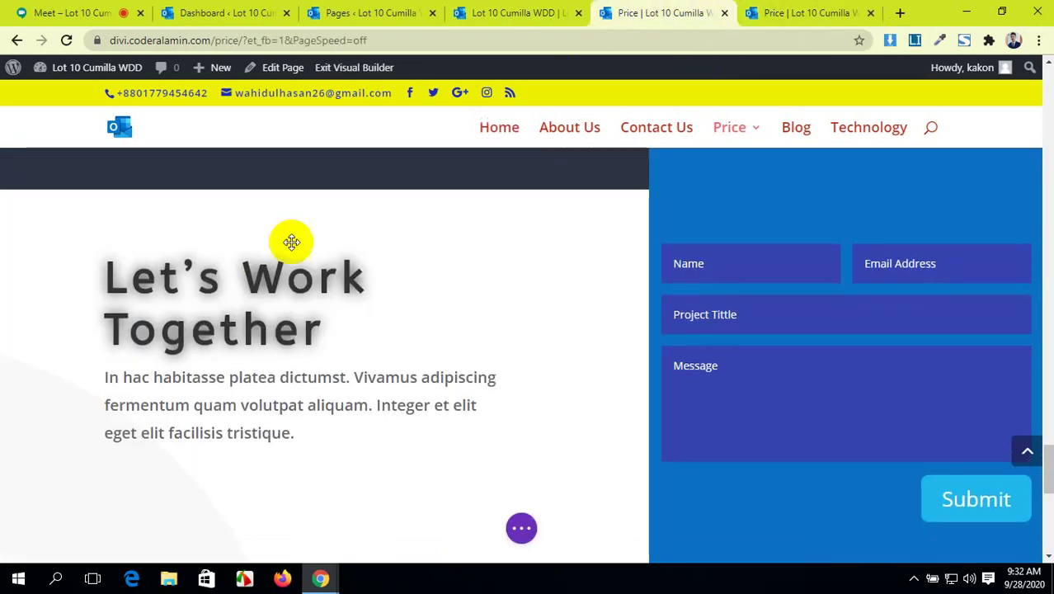
click(474, 8)
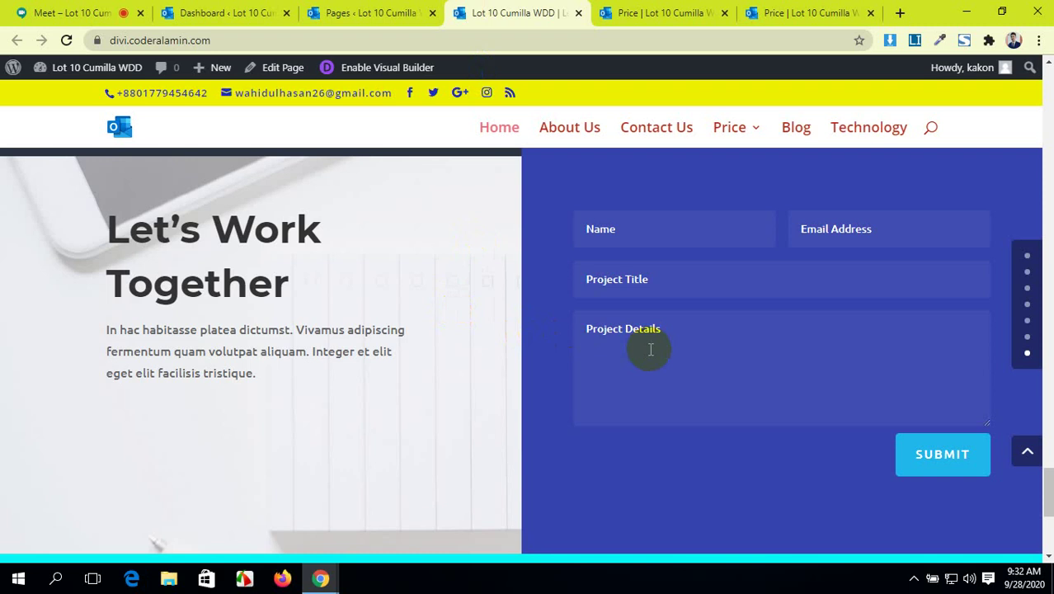
scroll(656, 344, up, 2)
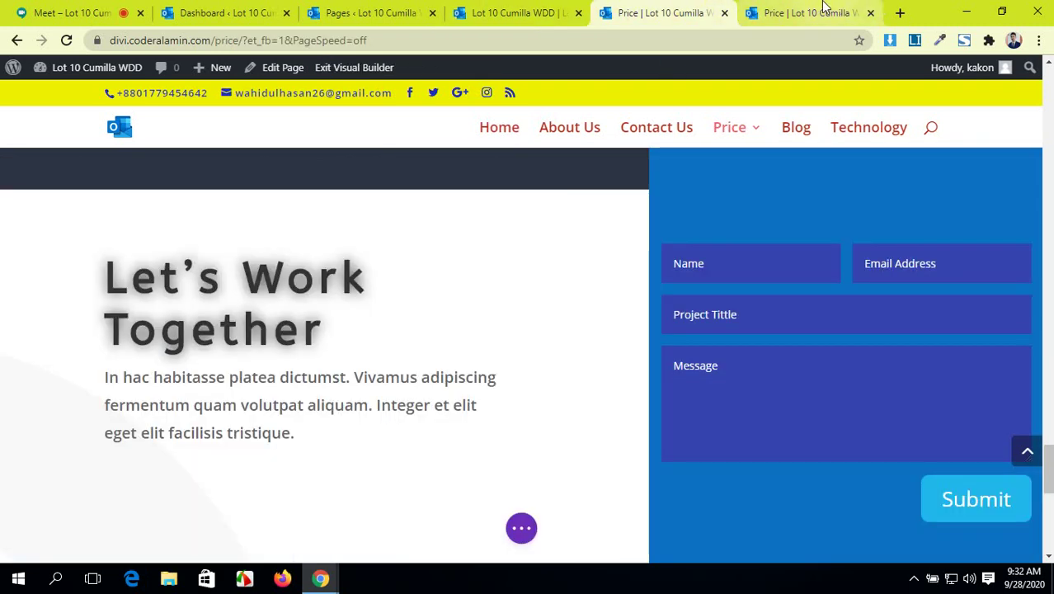
click(808, 11)
click(631, 12)
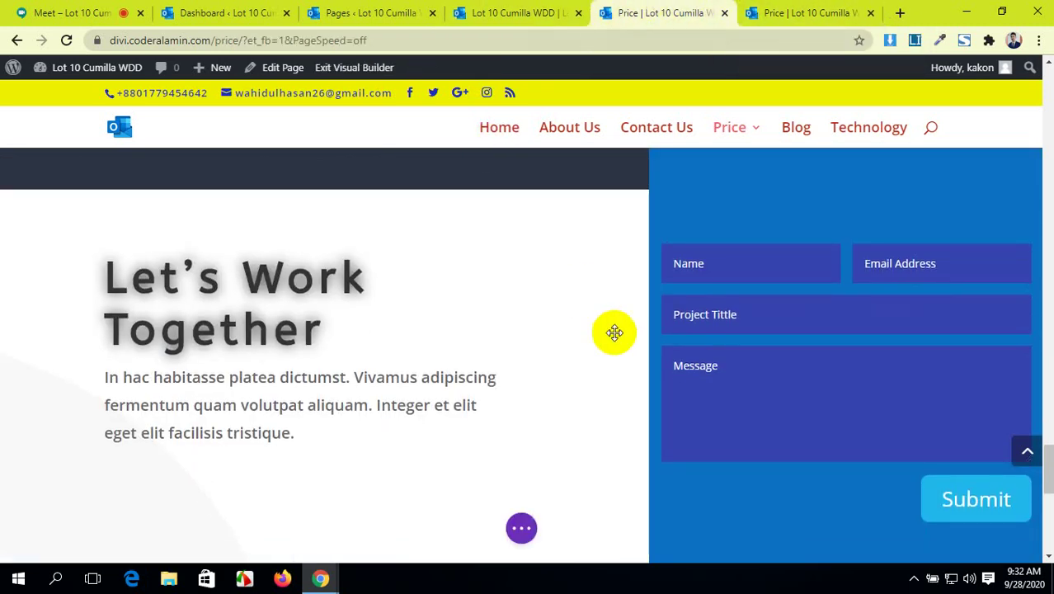
- Delete the contact form module from the "Let's Work Together" section in the Price page's visual builder
scroll(709, 318, up, 2)
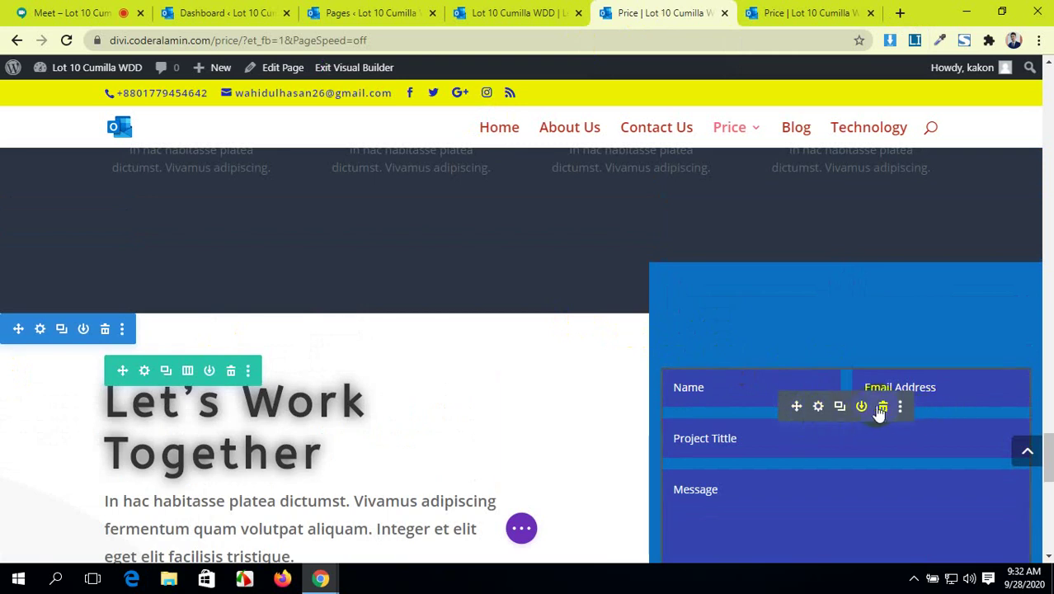
drag(867, 425, 865, 418)
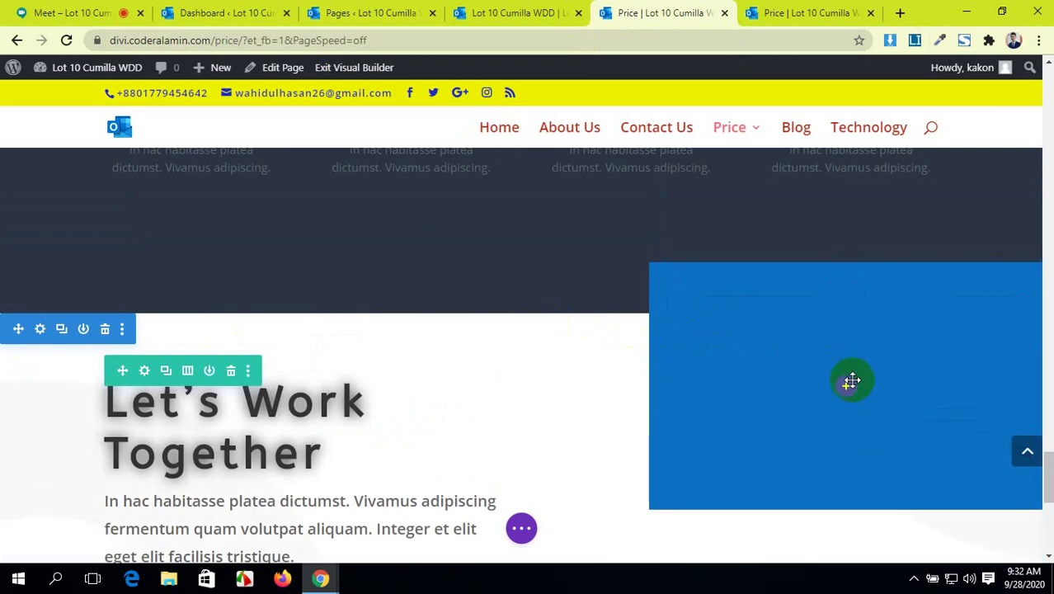
drag(851, 381, 165, 378)
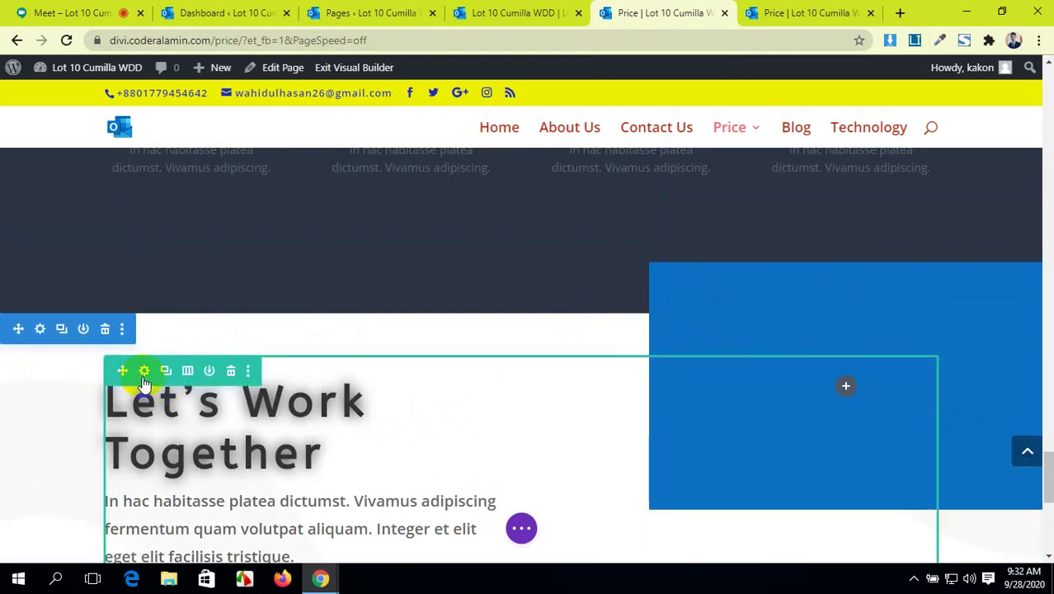
- Delete the empty blue column from the "Let's Work Together" row and save the row settings
click(142, 371)
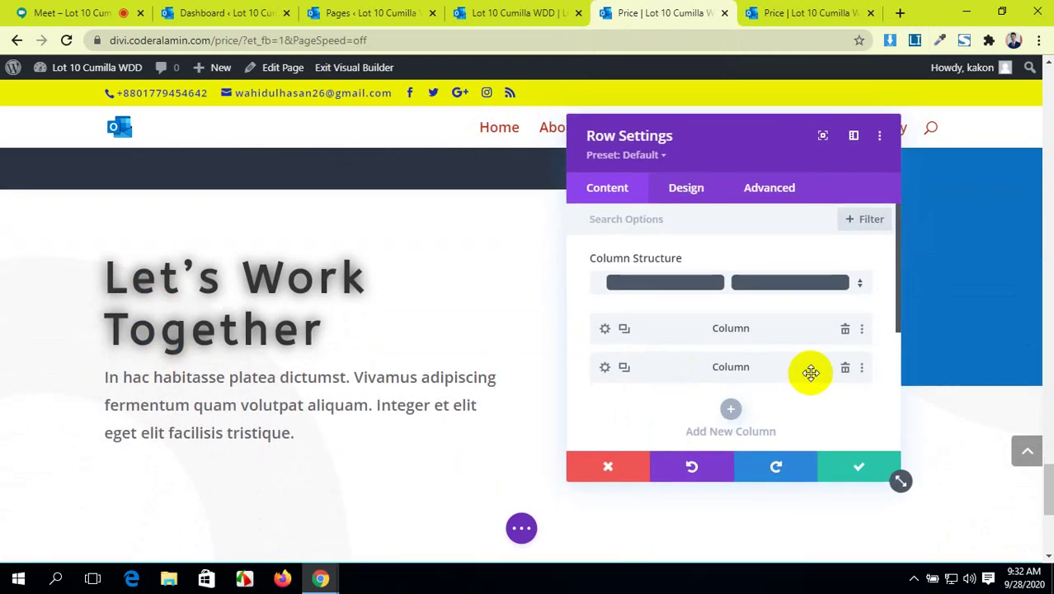
click(845, 328)
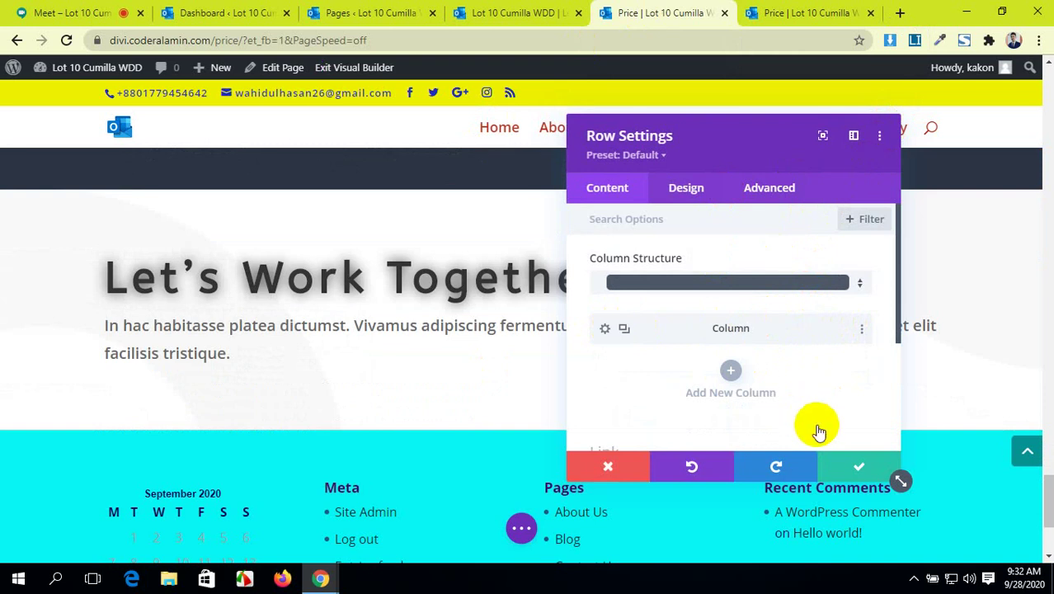
click(818, 462)
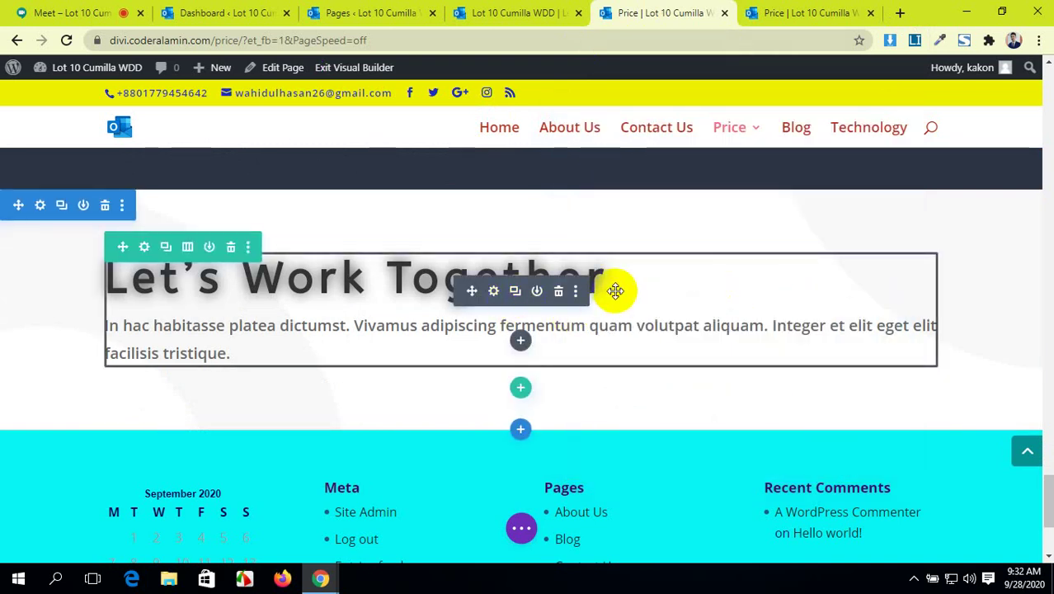
- Delete the "Let's Work Together" text module and its remaining row, keeping the section
click(558, 293)
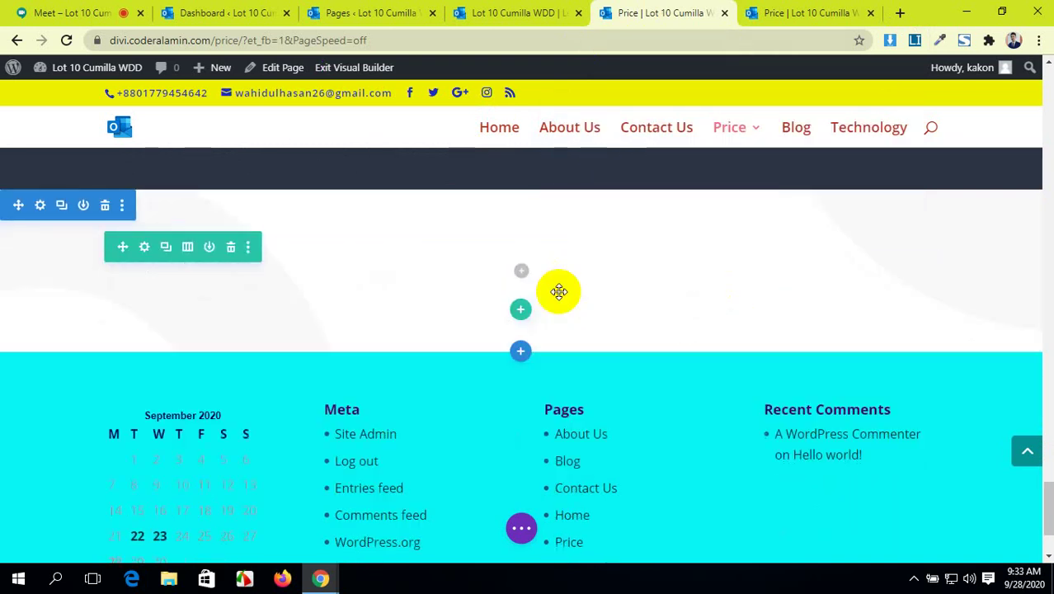
click(232, 250)
- Compare the emptied section in the builder with the contact sections on the home page and the live Price page
click(511, 12)
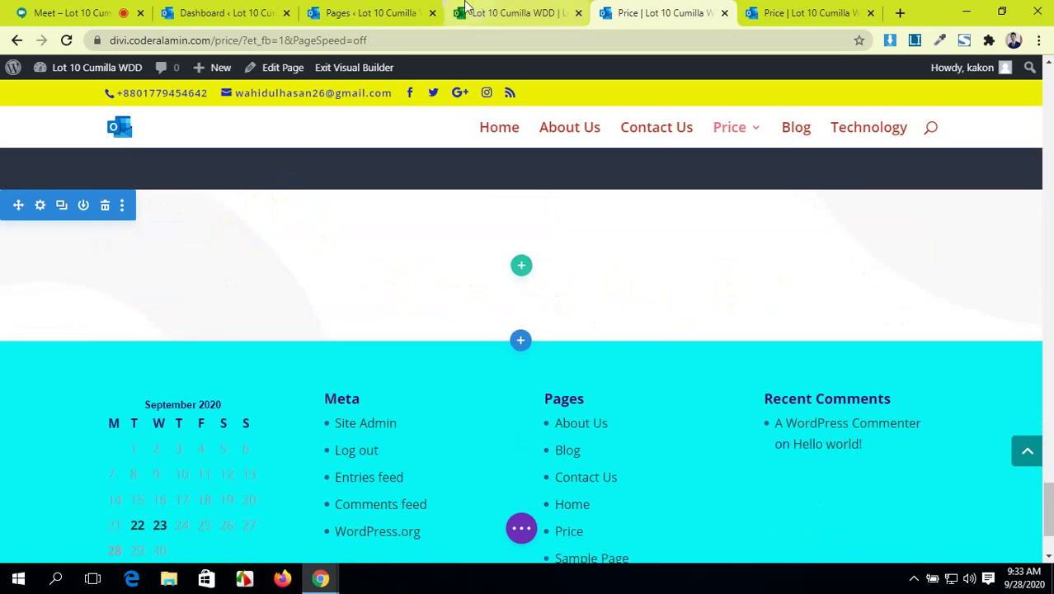
scroll(389, 276, down, 2)
scroll(388, 276, up, 2)
click(696, 9)
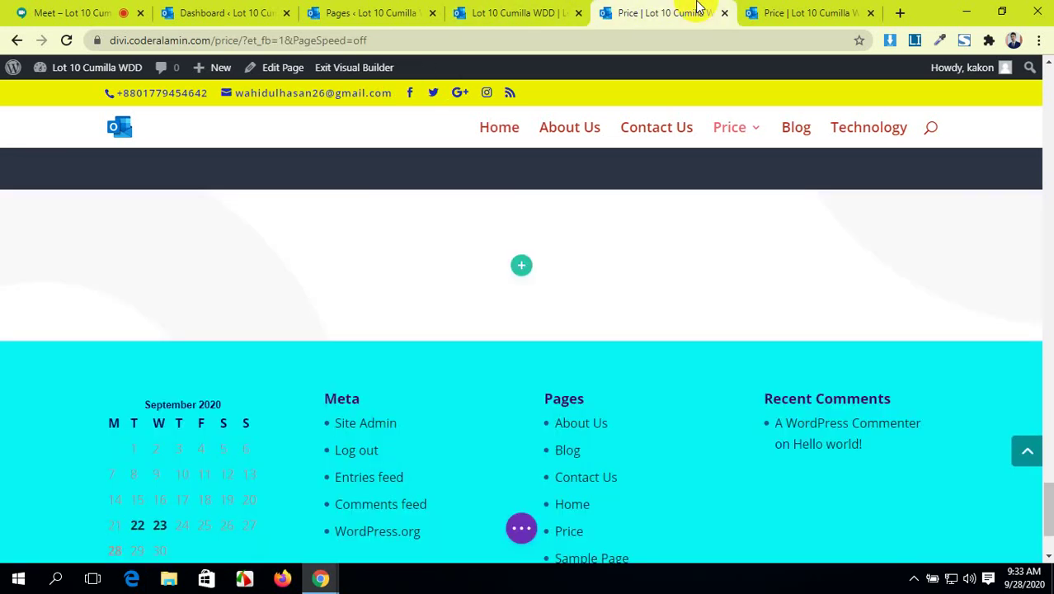
click(751, 8)
click(697, 8)
click(751, 7)
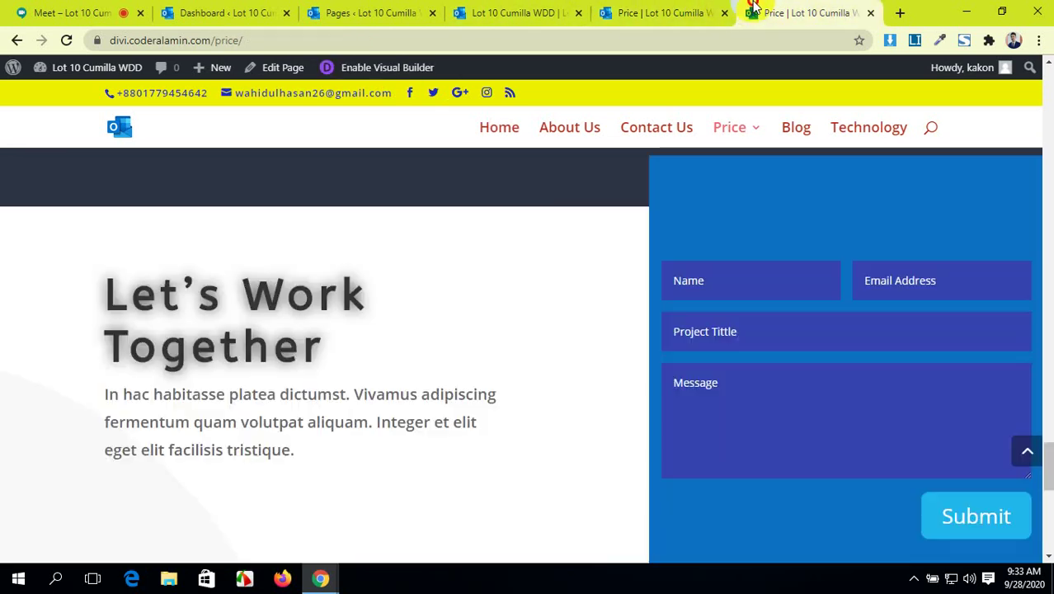
- Insert a two-column row with a two-fifths and three-fifths layout in the emptied contact section of the Price page builder
click(697, 10)
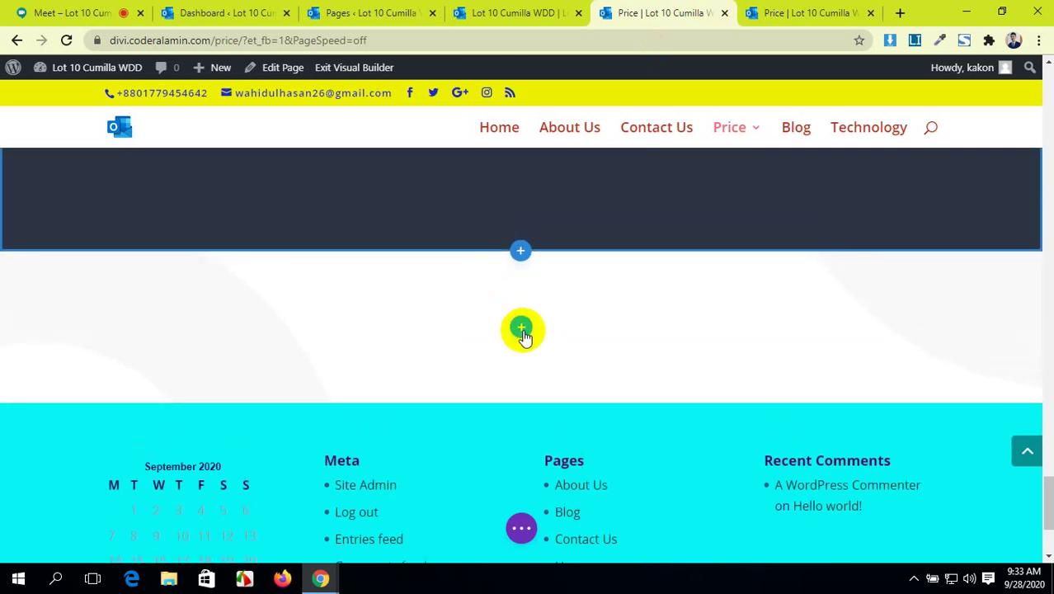
click(521, 327)
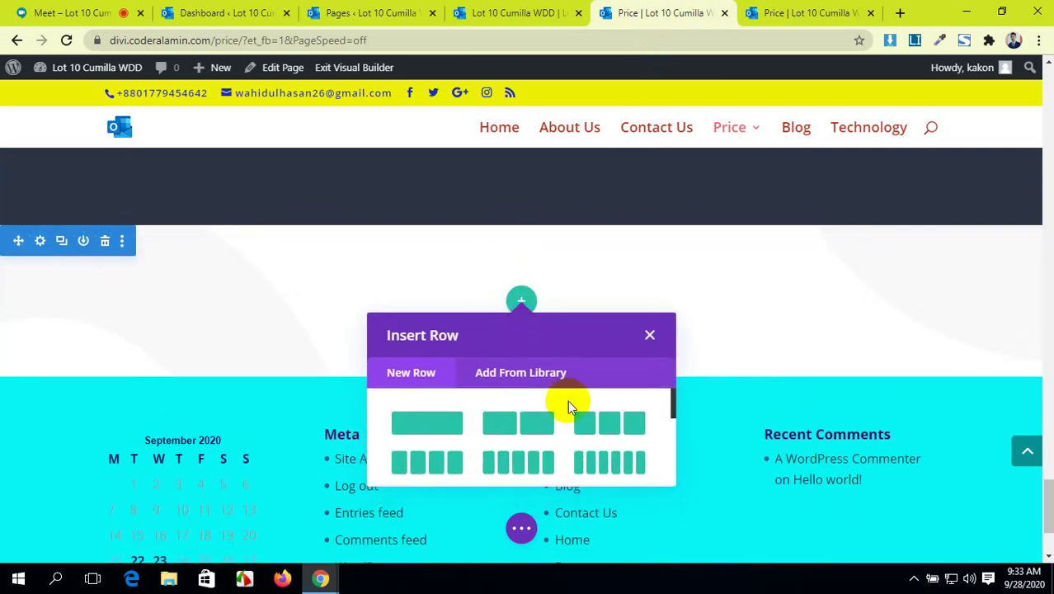
scroll(567, 402, down, 2)
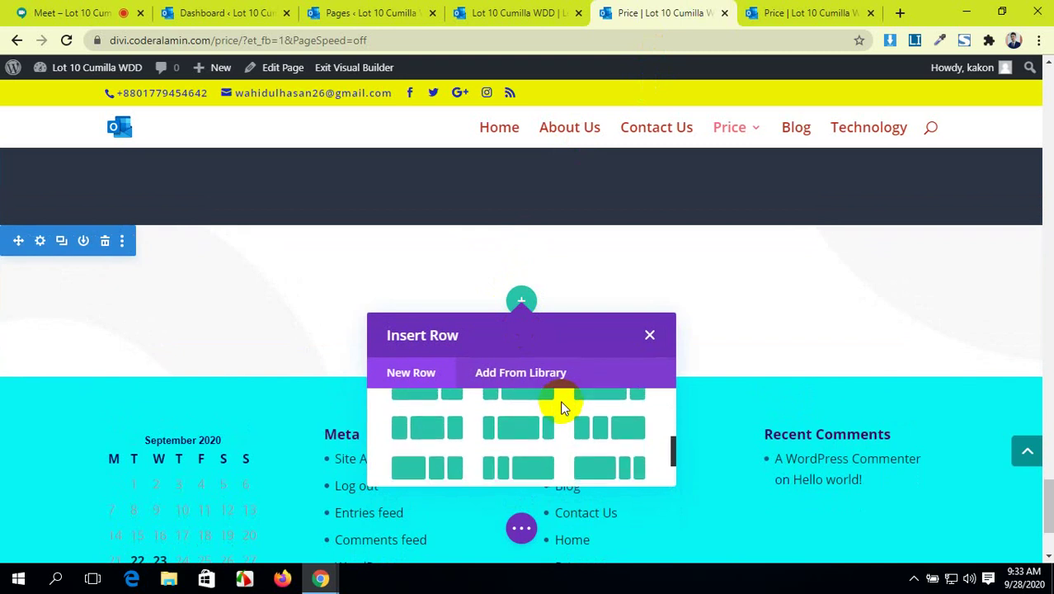
click(572, 213)
scroll(543, 443, up, 5)
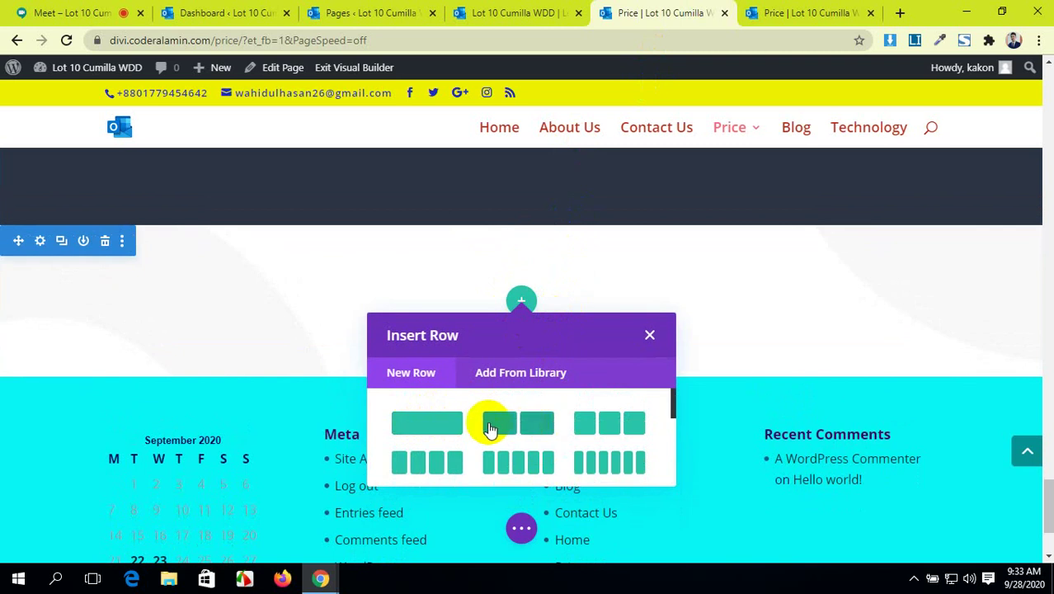
scroll(630, 424, down, 1)
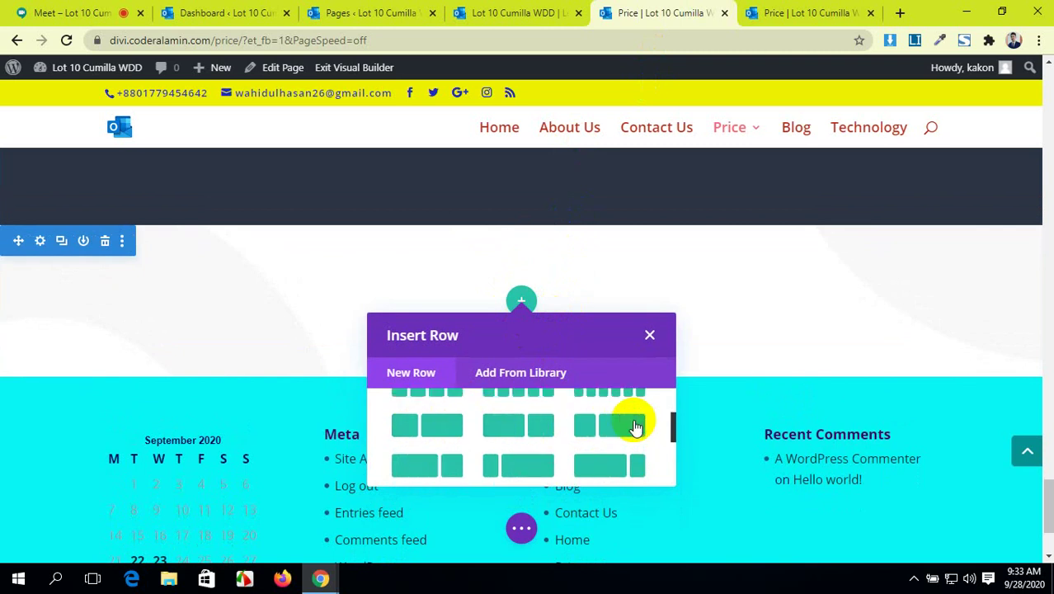
scroll(629, 421, up, 1)
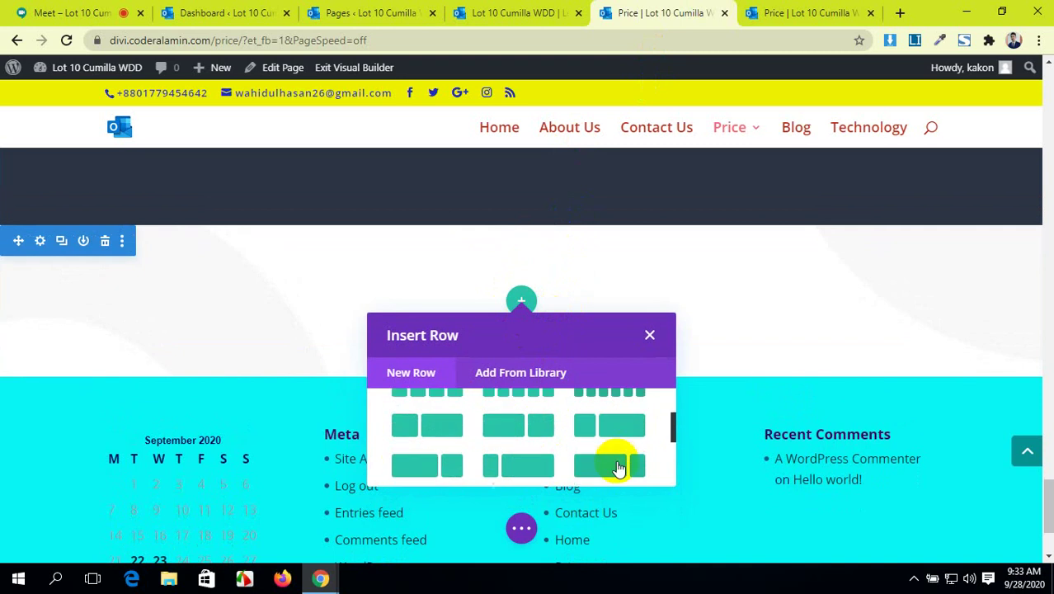
scroll(441, 429, down, 1)
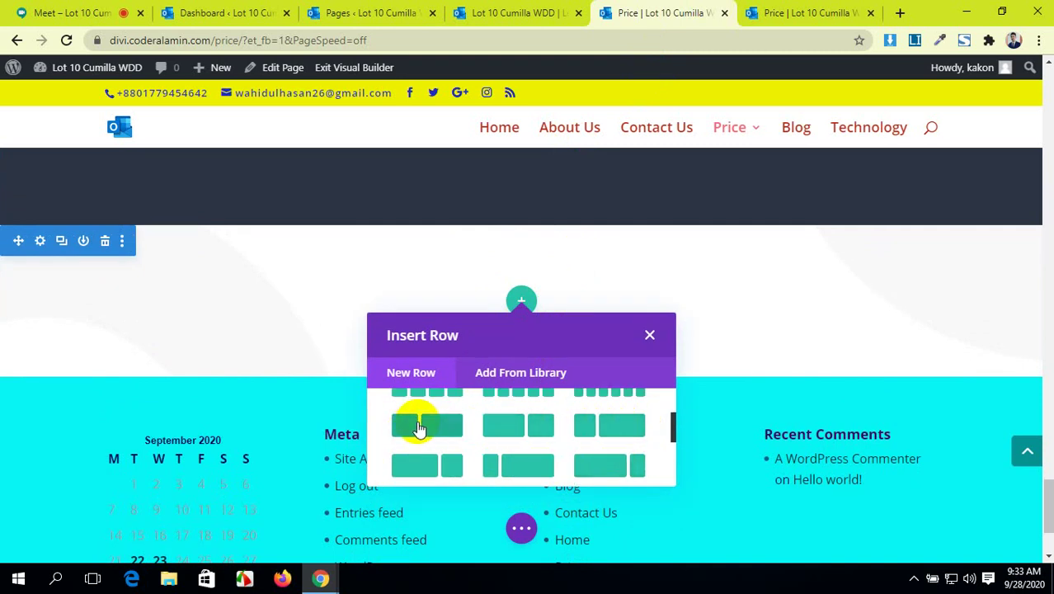
click(434, 426)
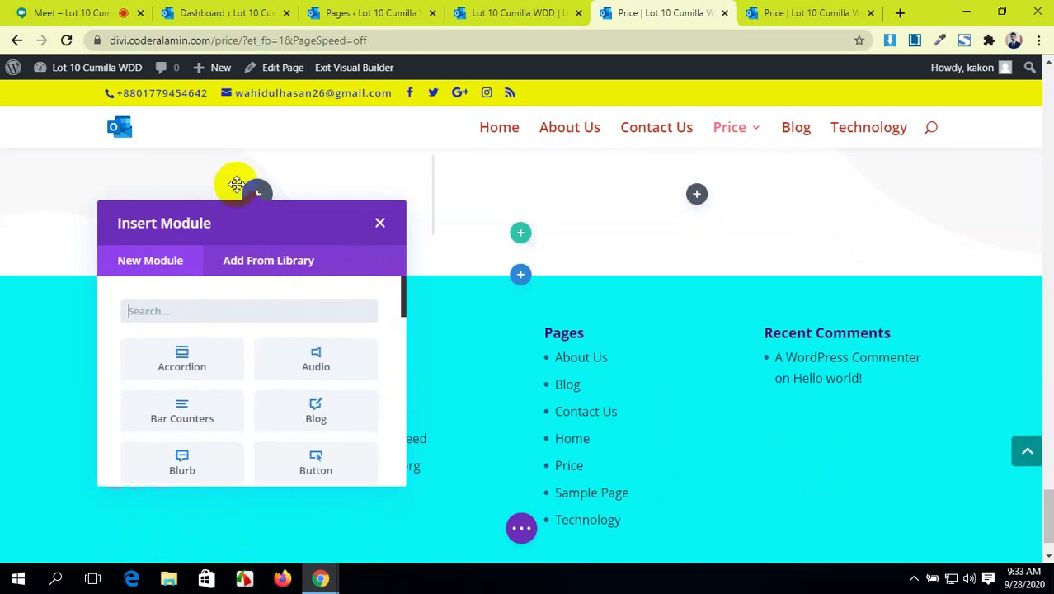
- Add a Text module with its default content to the new row's narrow column and save it
scroll(230, 310, down, 1)
scroll(220, 335, up, 1)
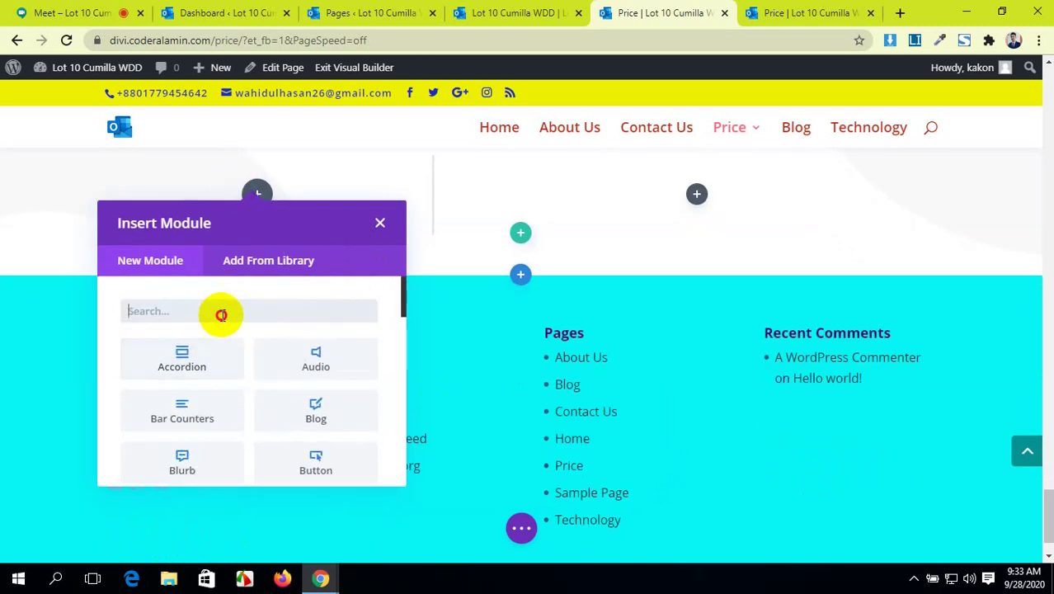
text(text)
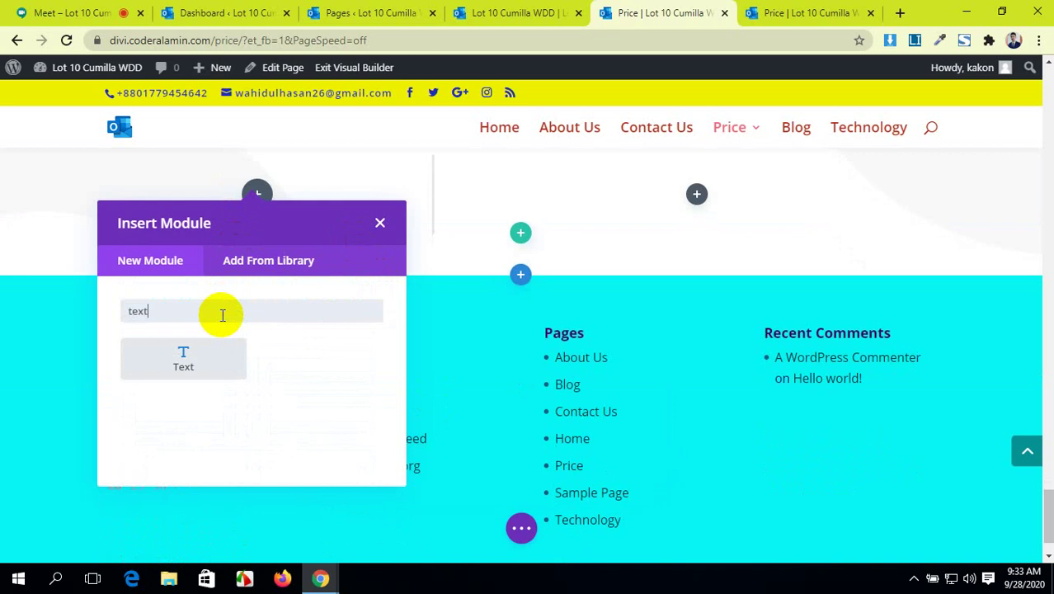
click(193, 363)
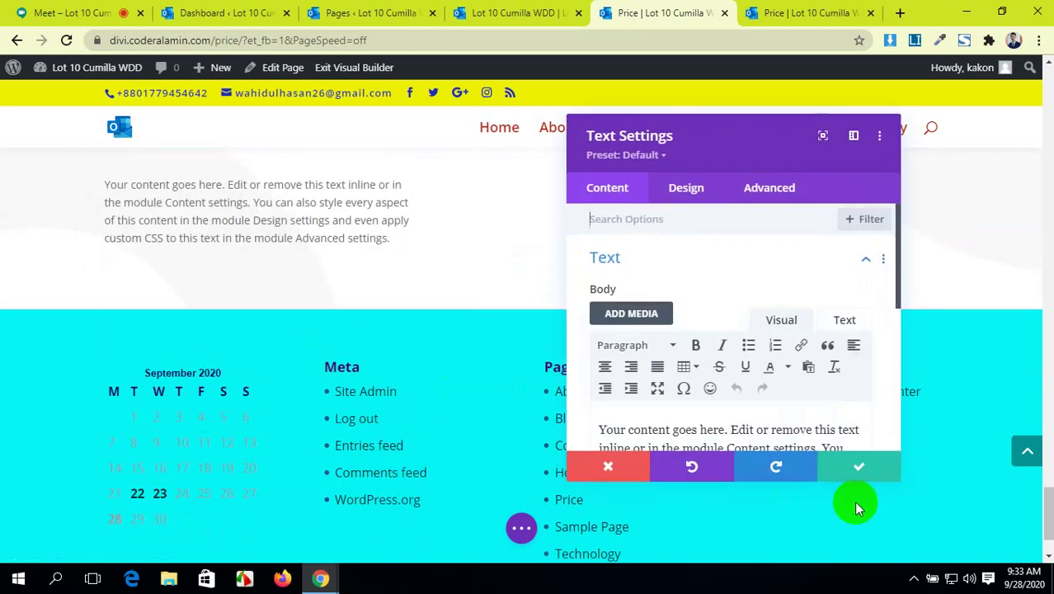
click(856, 476)
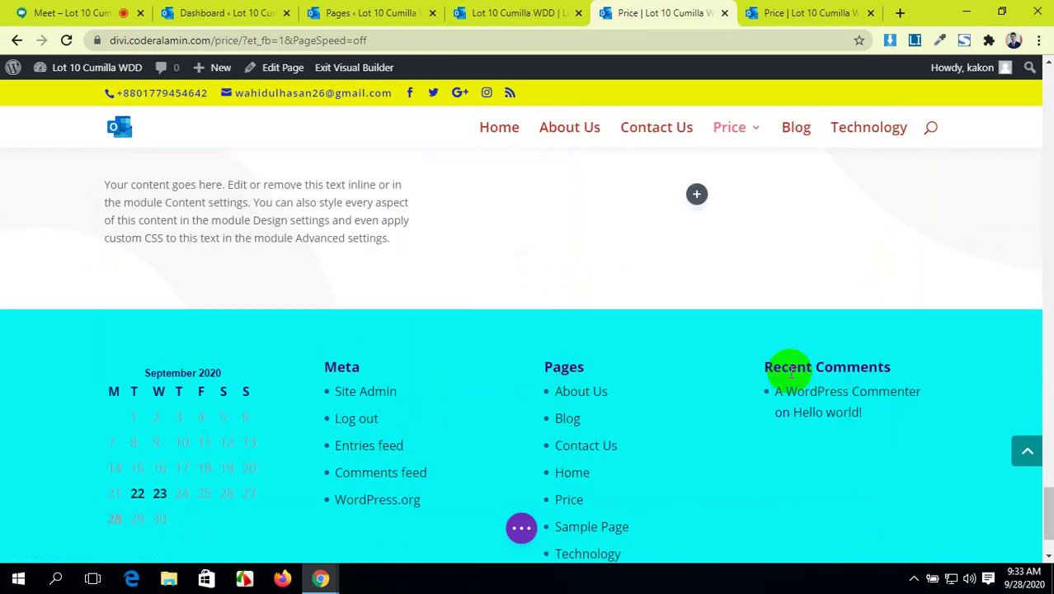
- Add a Contact Form module with its default fields to the new row's wide column and save it
click(696, 195)
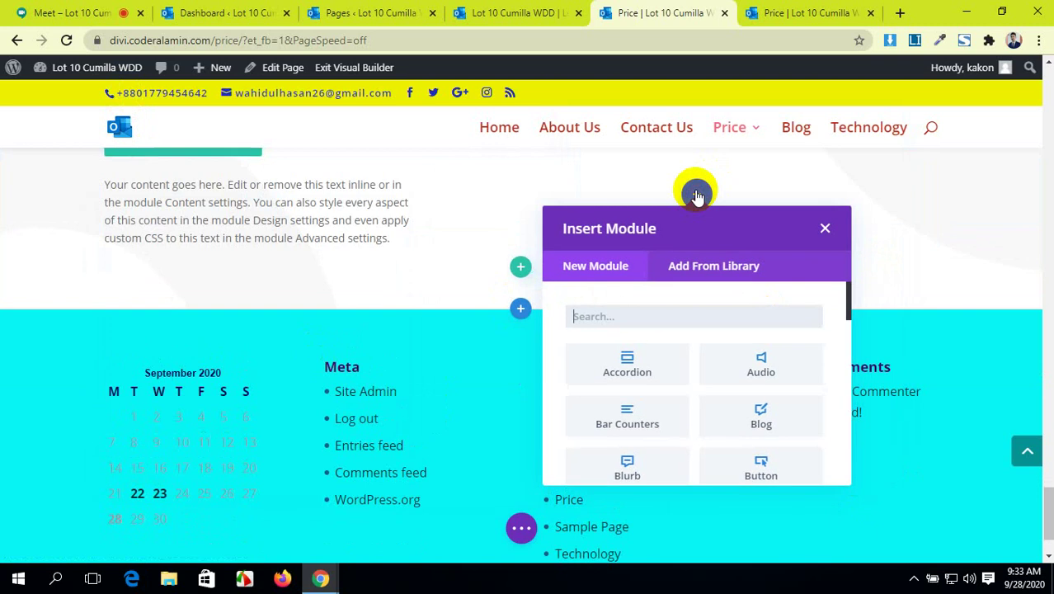
click(681, 316)
text(con)
click(644, 371)
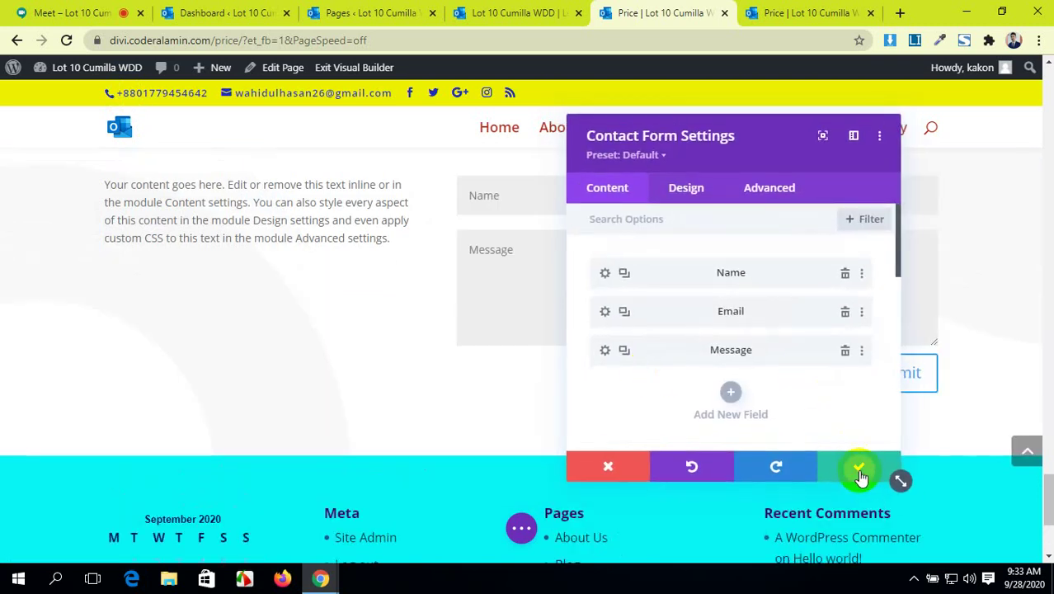
click(859, 468)
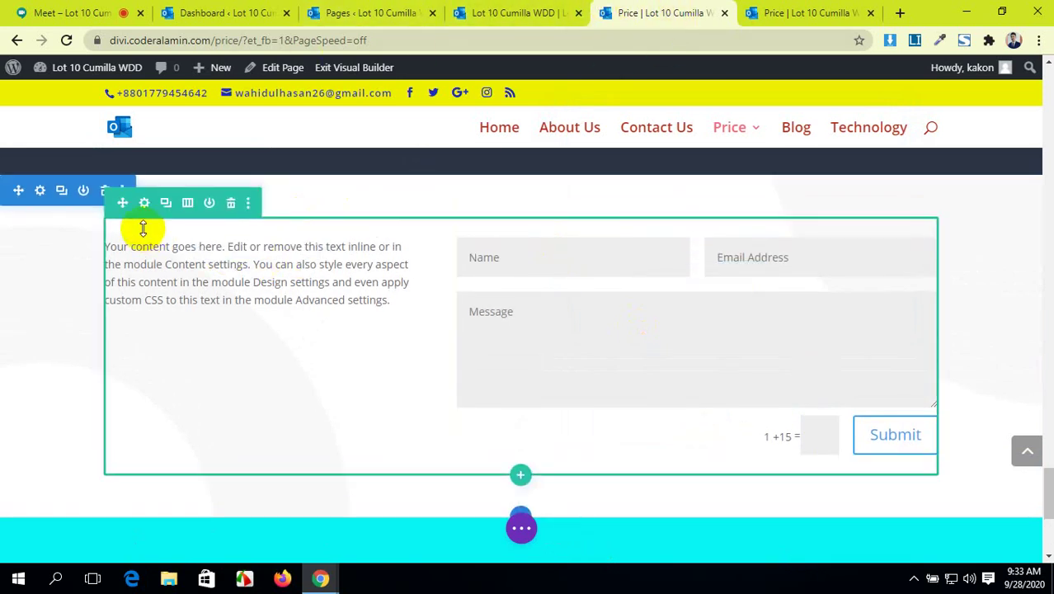
- Remove the current background image from the contact section's background settings
click(41, 191)
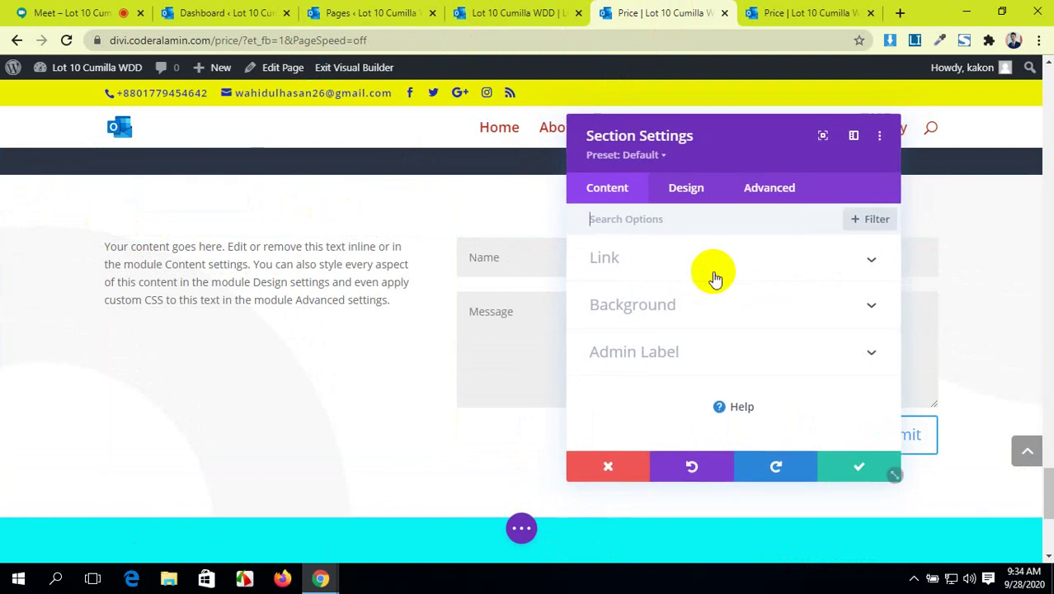
click(691, 192)
click(607, 188)
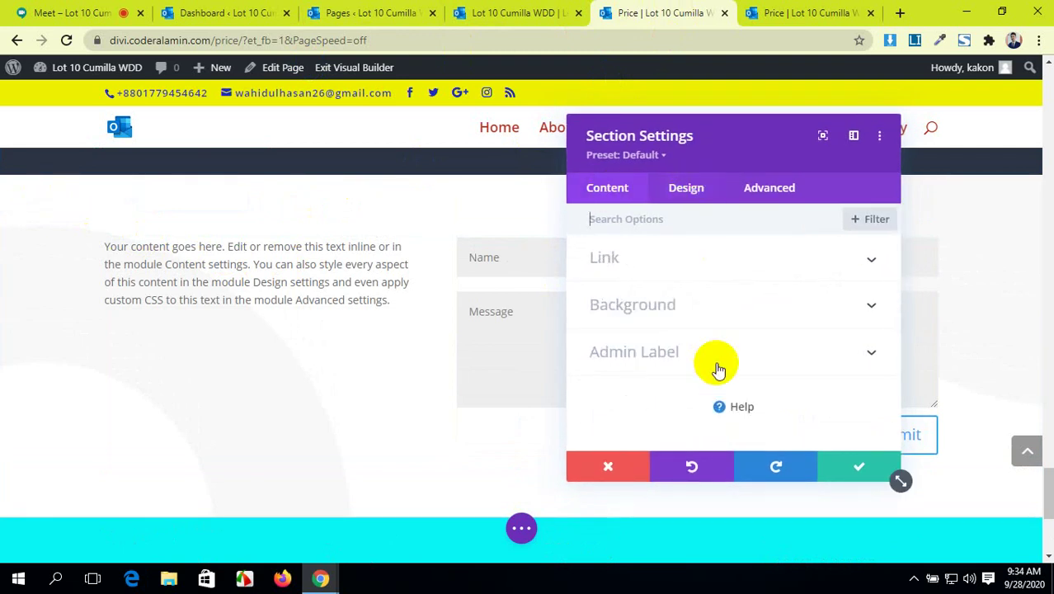
click(787, 302)
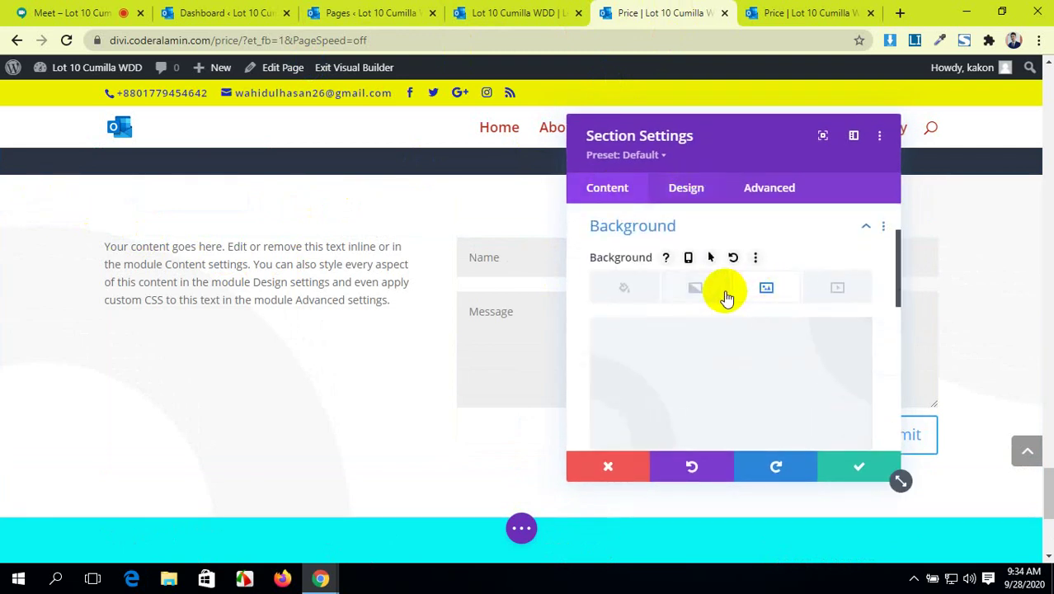
scroll(708, 358, down, 1)
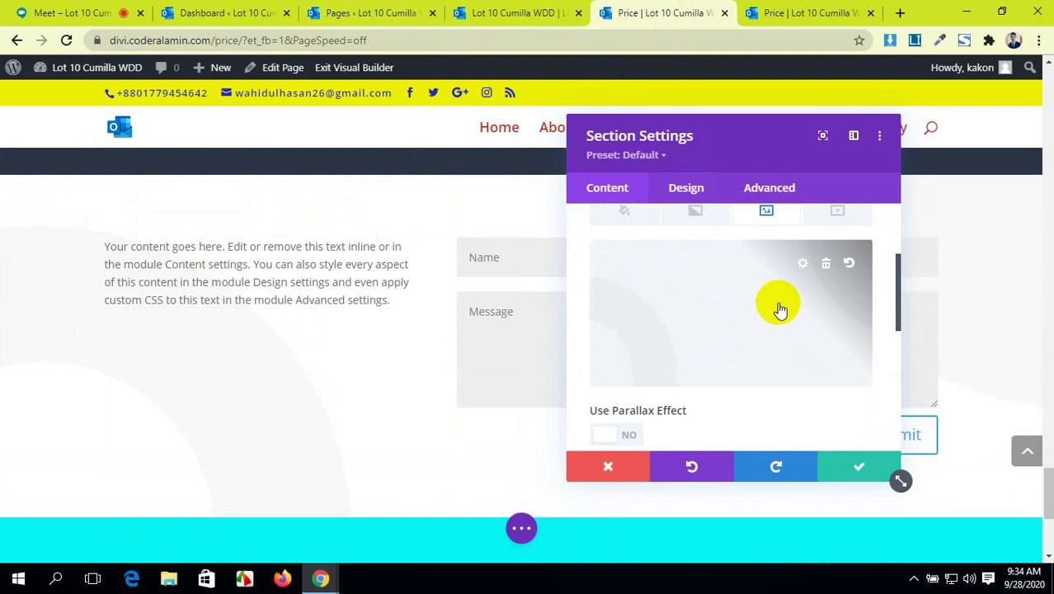
scroll(231, 388, down, 1)
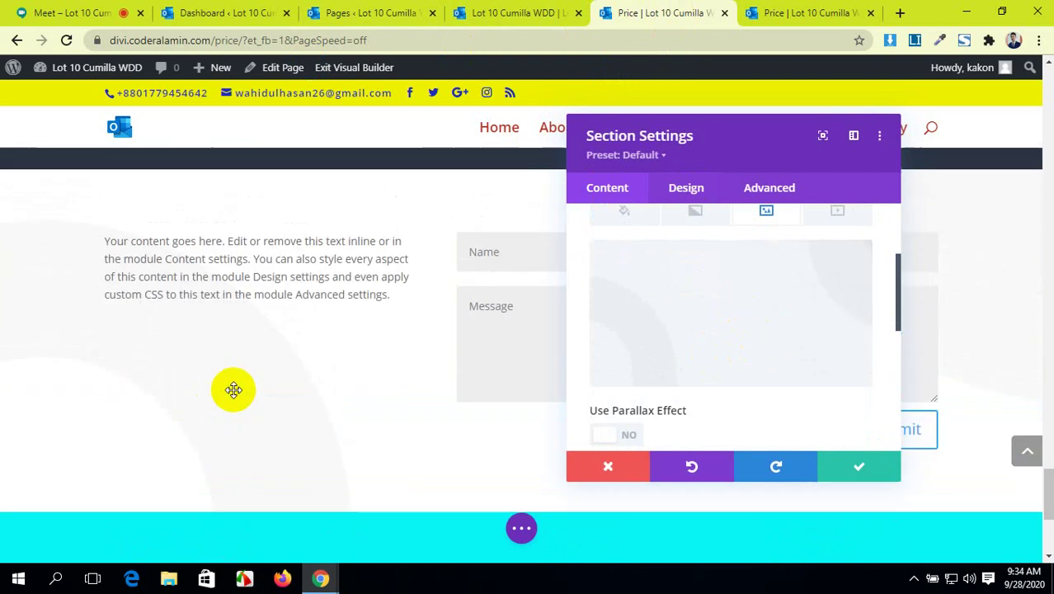
scroll(234, 389, up, 1)
mouse_move(790, 266)
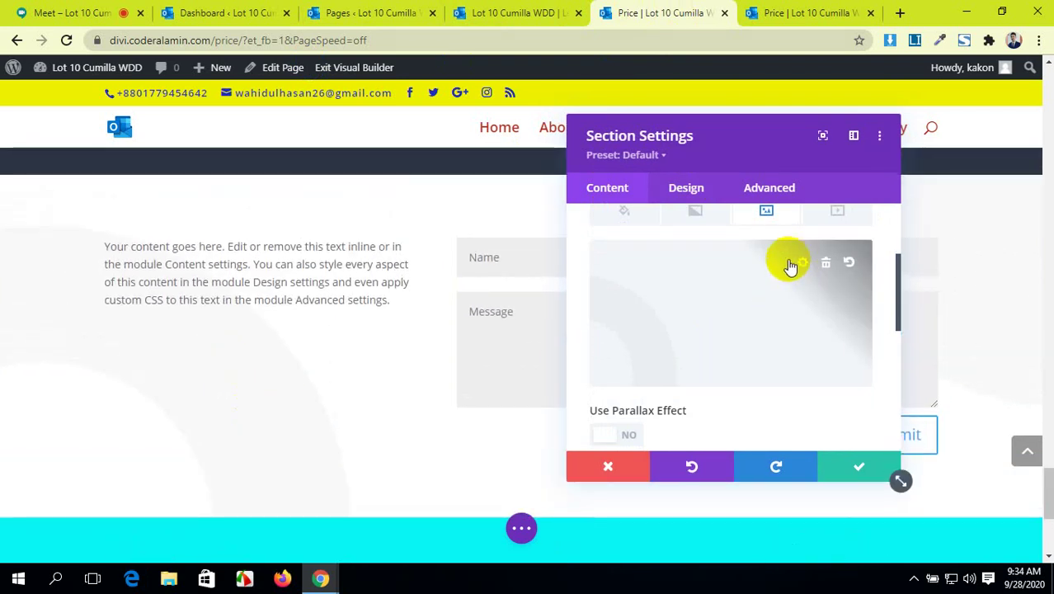
click(825, 266)
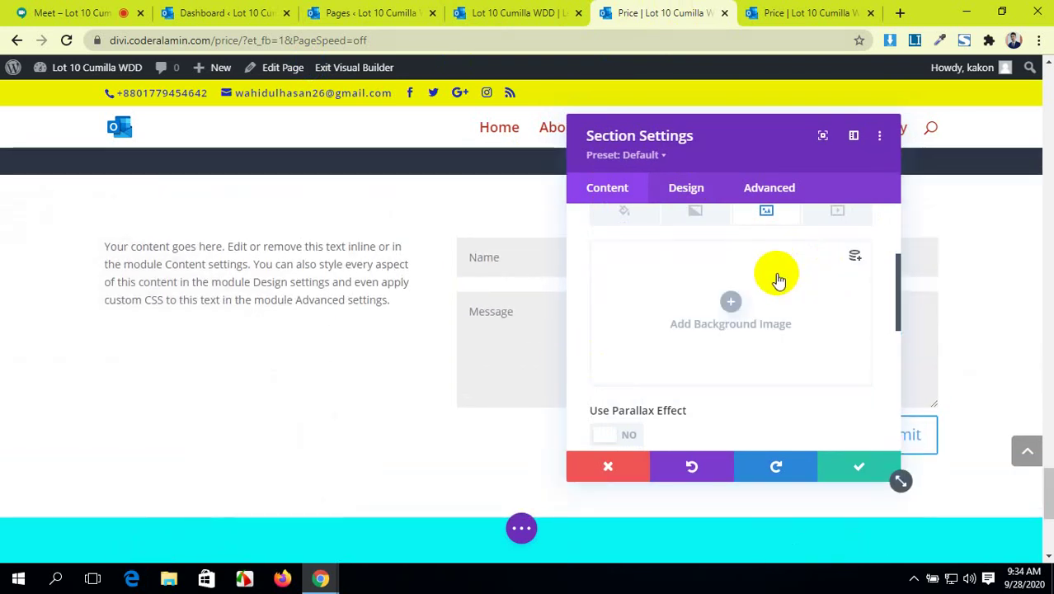
- Set home-office-01.jpg from the media library as the contact section's background image
click(735, 301)
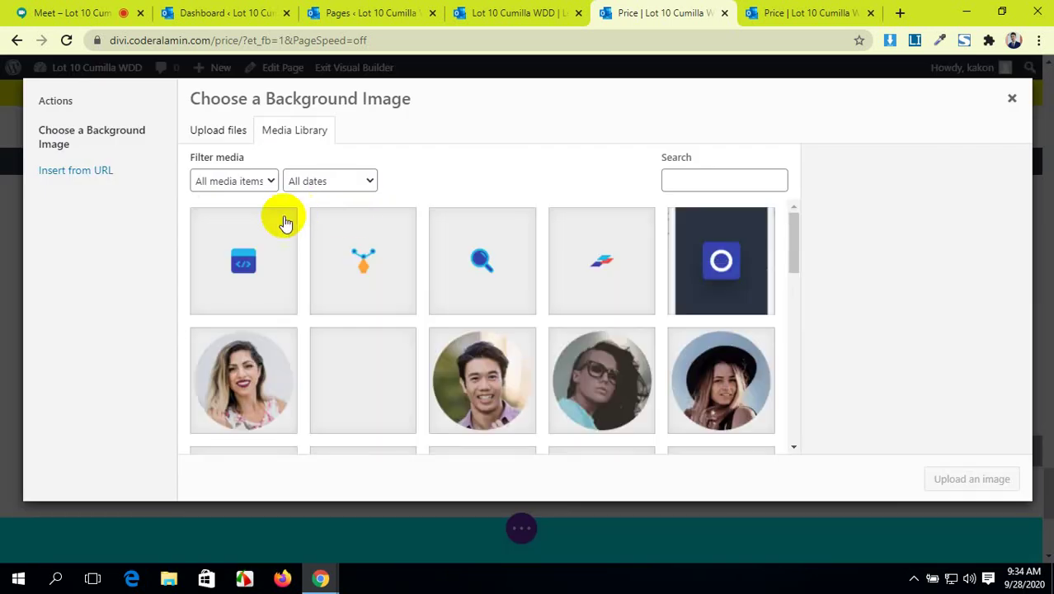
scroll(396, 364, down, 2)
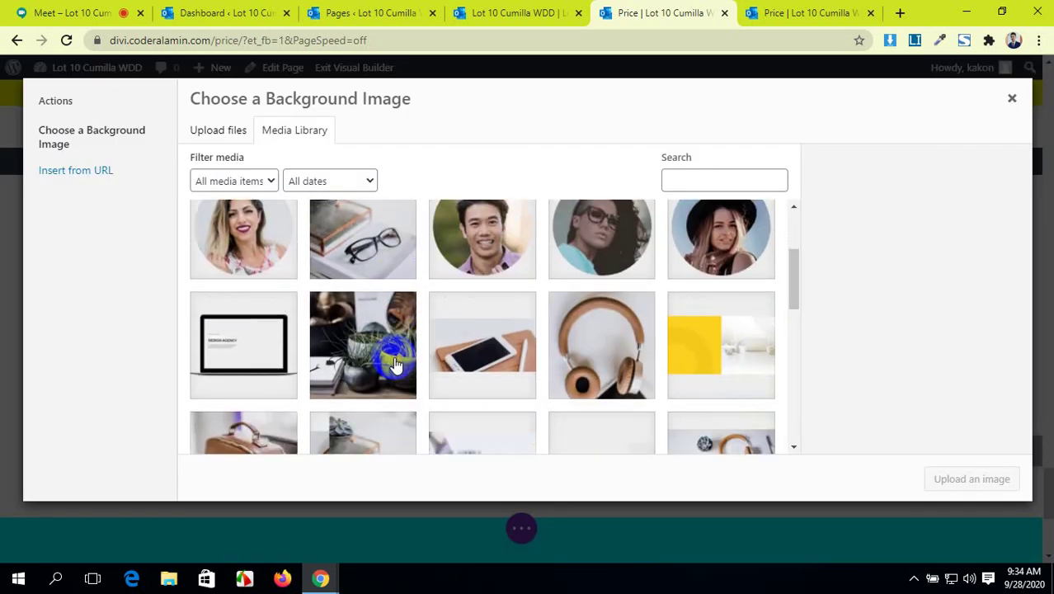
scroll(395, 365, down, 2)
click(471, 307)
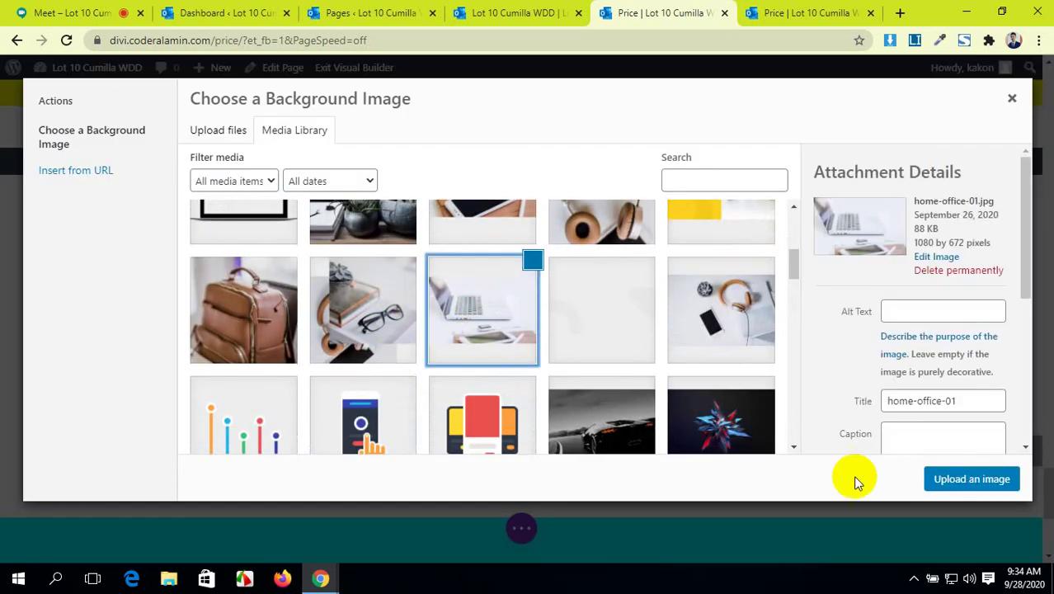
click(940, 481)
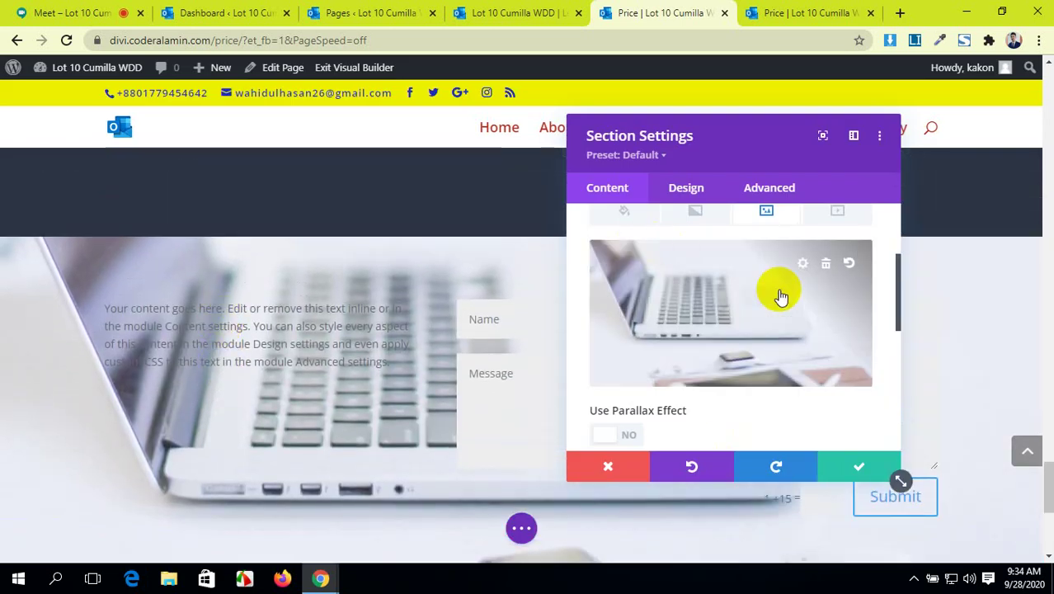
- Set the contact section's background image position to Bottom Left
scroll(775, 280, down, 2)
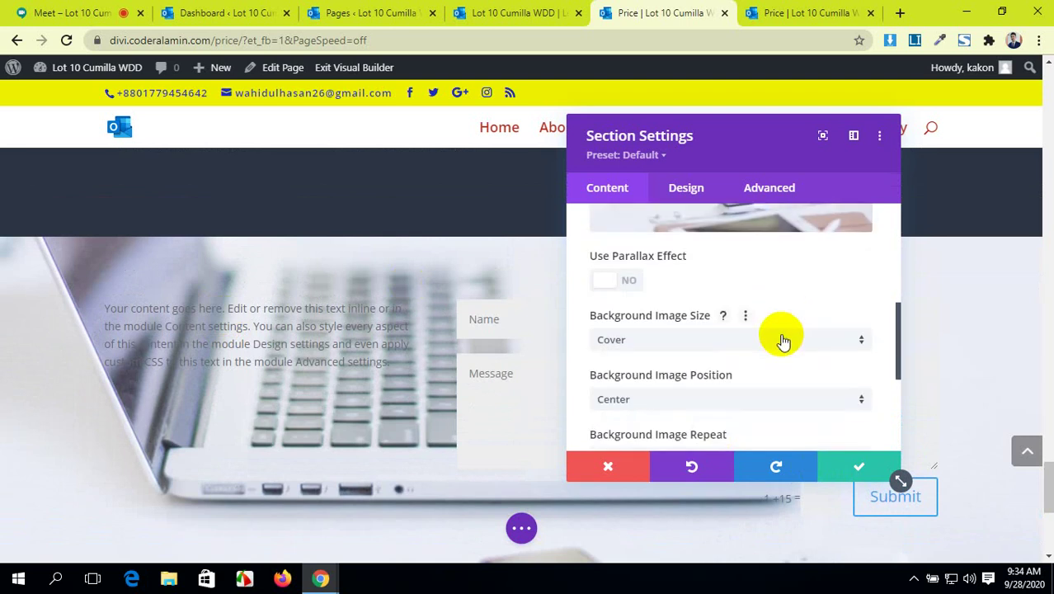
scroll(759, 371, down, 1)
click(765, 323)
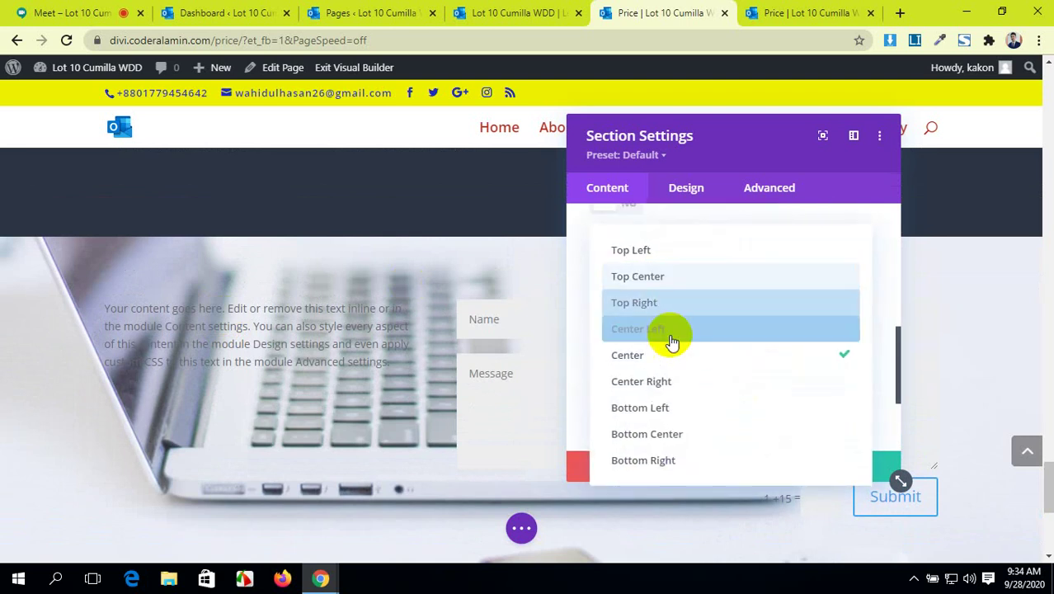
click(672, 408)
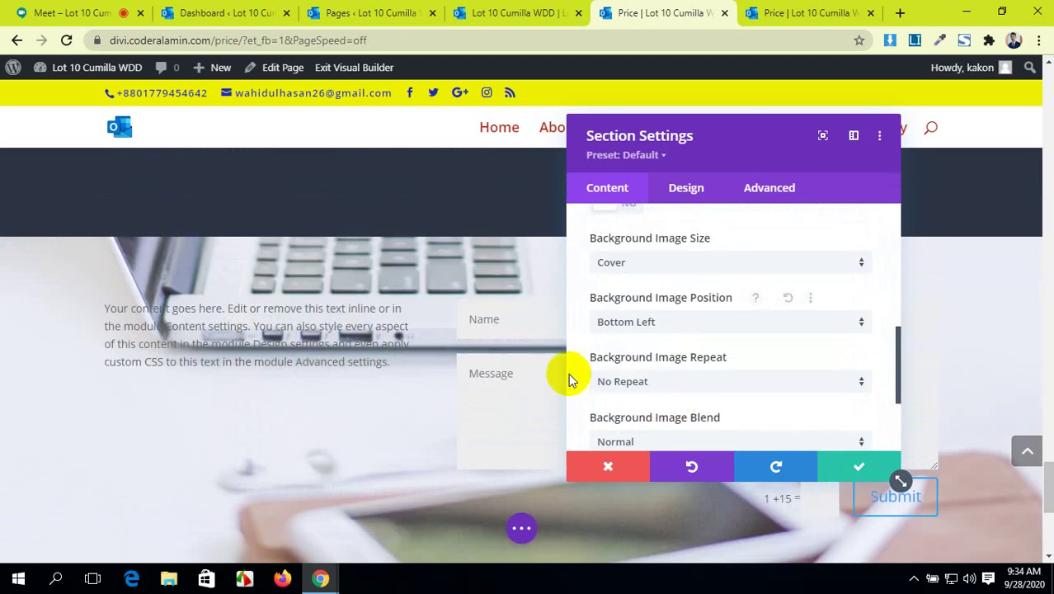
- Set the contact section's background image size to Fit and save the section settings
scroll(388, 336, down, 3)
scroll(681, 320, up, 1)
scroll(683, 319, up, 1)
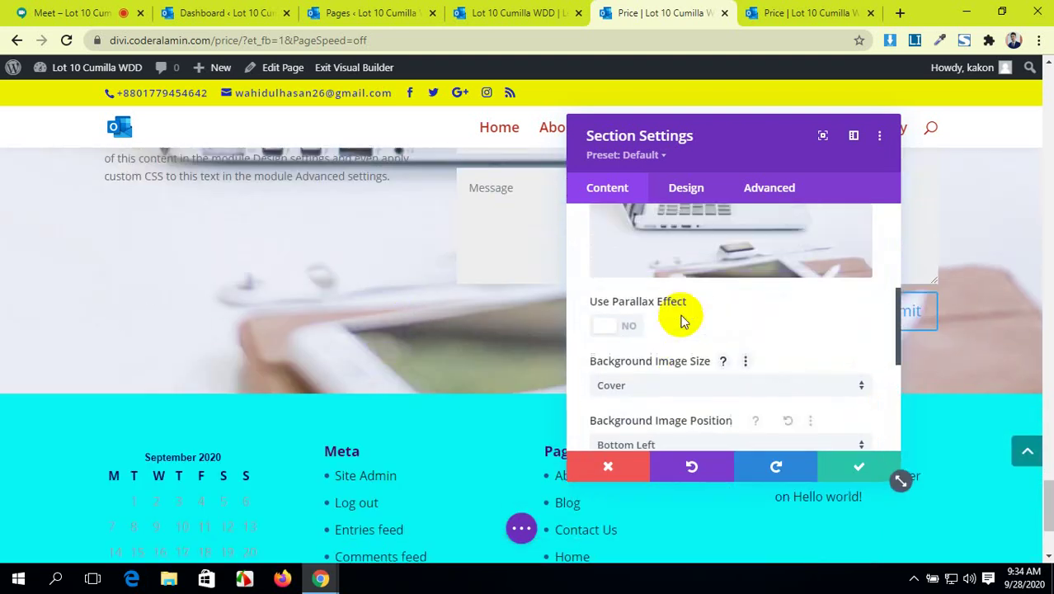
scroll(685, 313, down, 2)
click(703, 266)
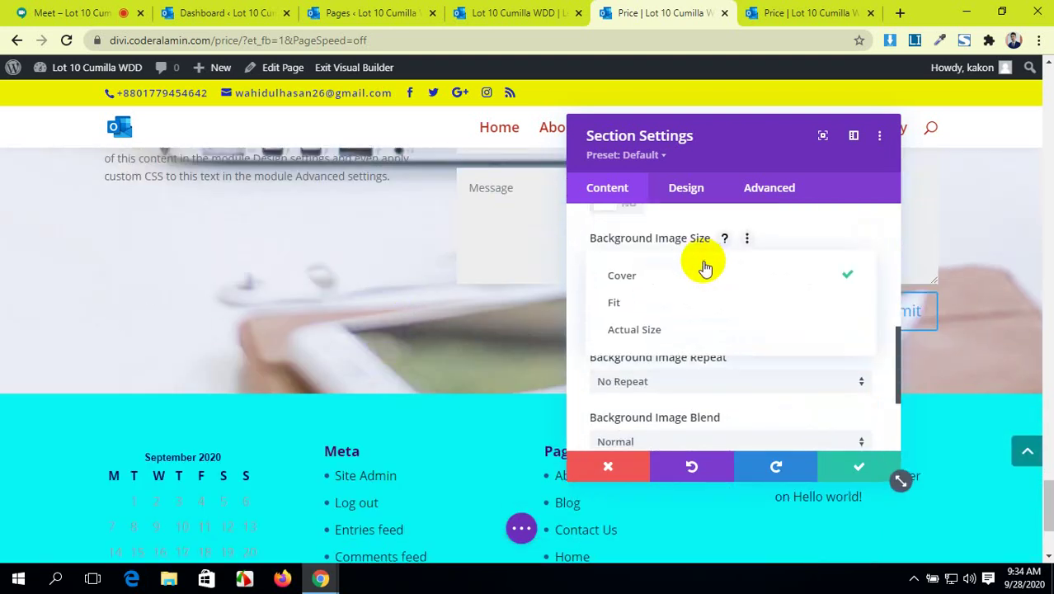
click(689, 298)
scroll(390, 298, up, 3)
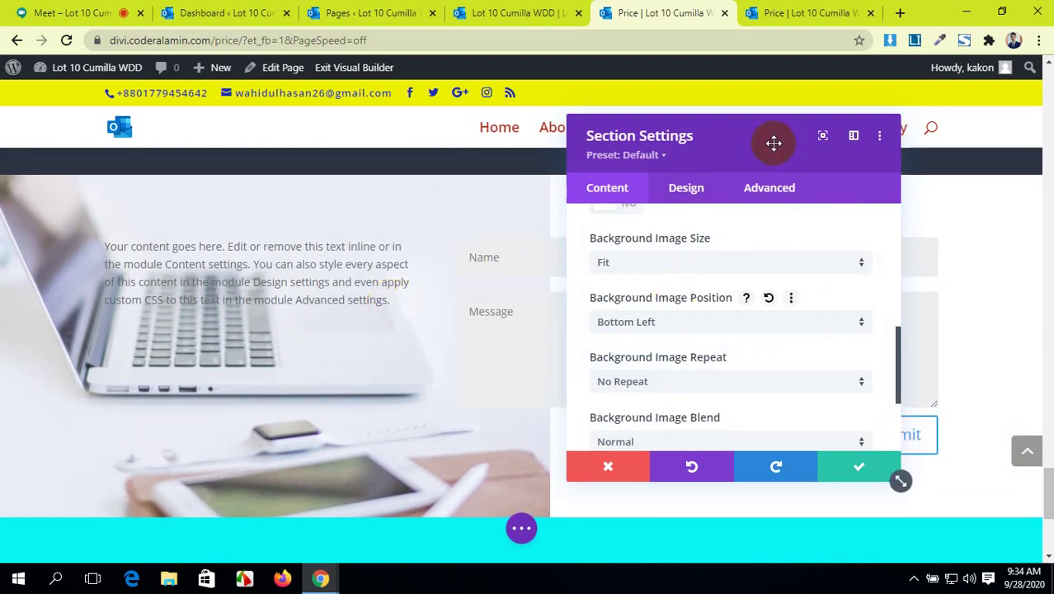
drag(771, 141, 794, 151)
click(276, 321)
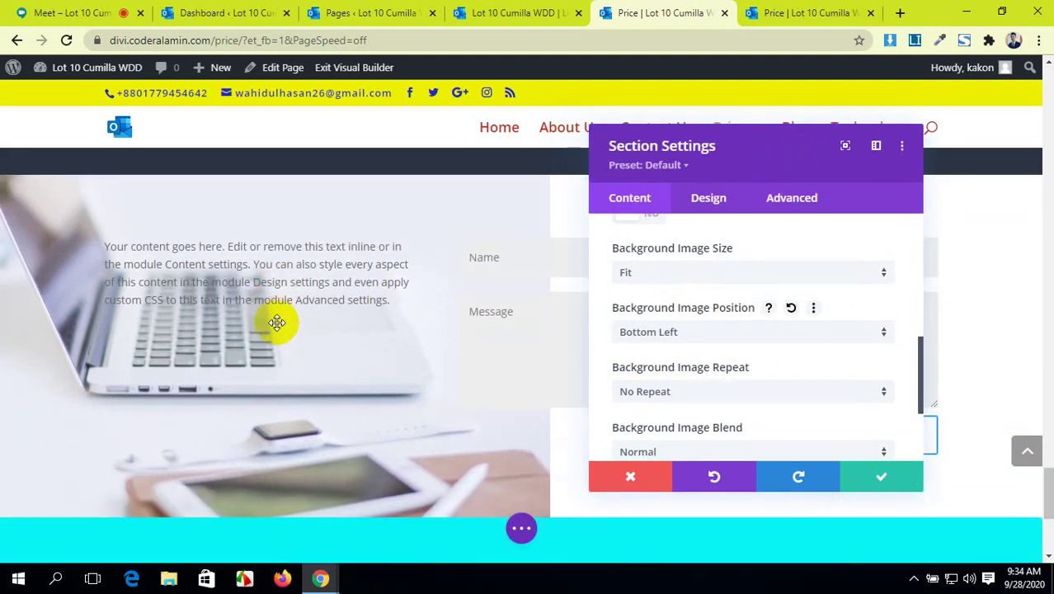
scroll(710, 297, up, 2)
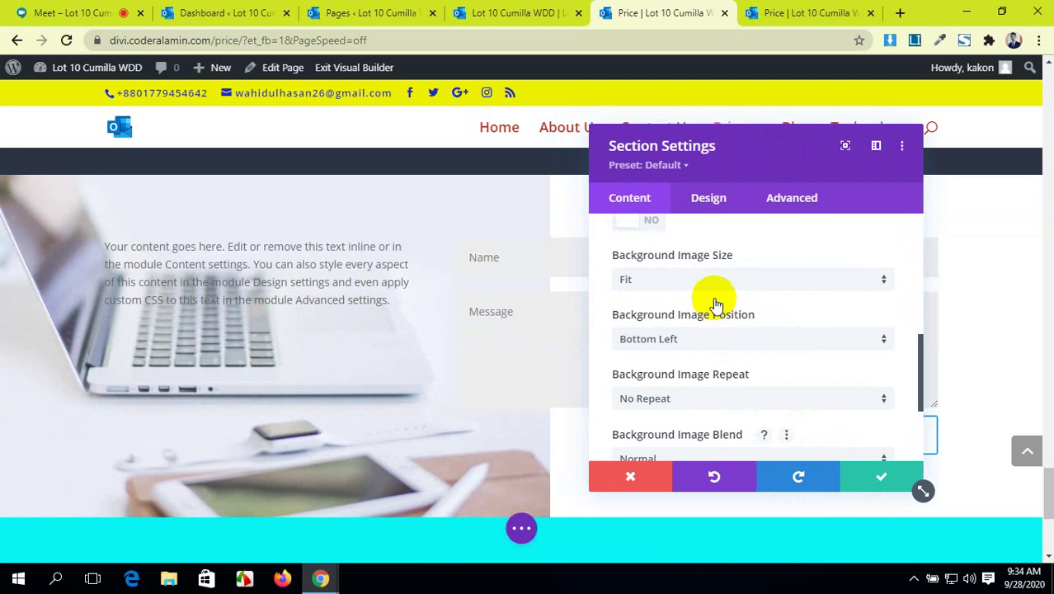
click(841, 476)
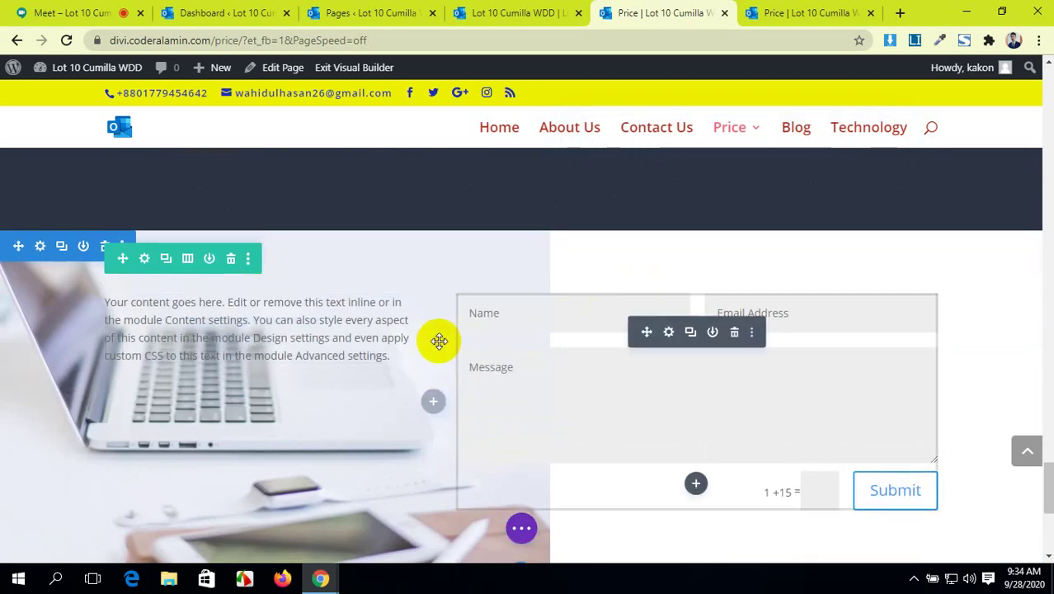
- Link the contact row's top and bottom padding and set both to 41px
scroll(169, 338, down, 2)
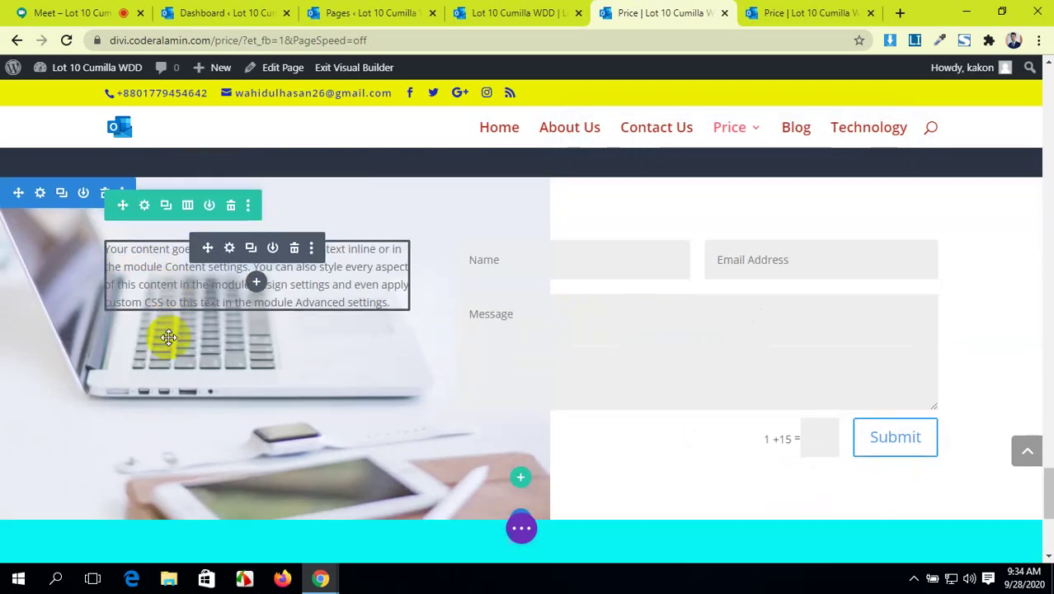
scroll(121, 280, up, 2)
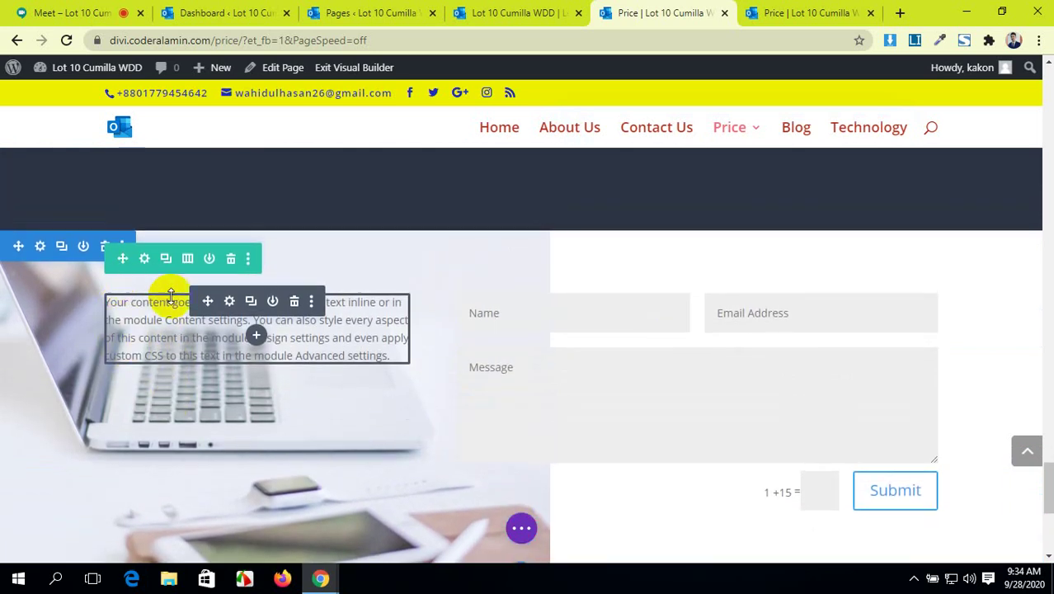
click(143, 257)
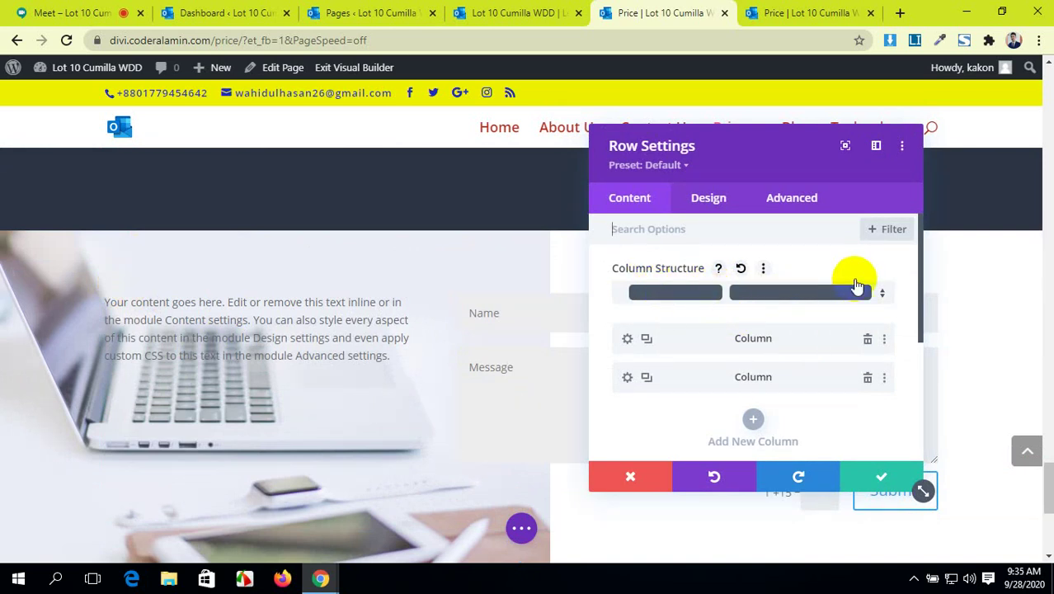
click(705, 195)
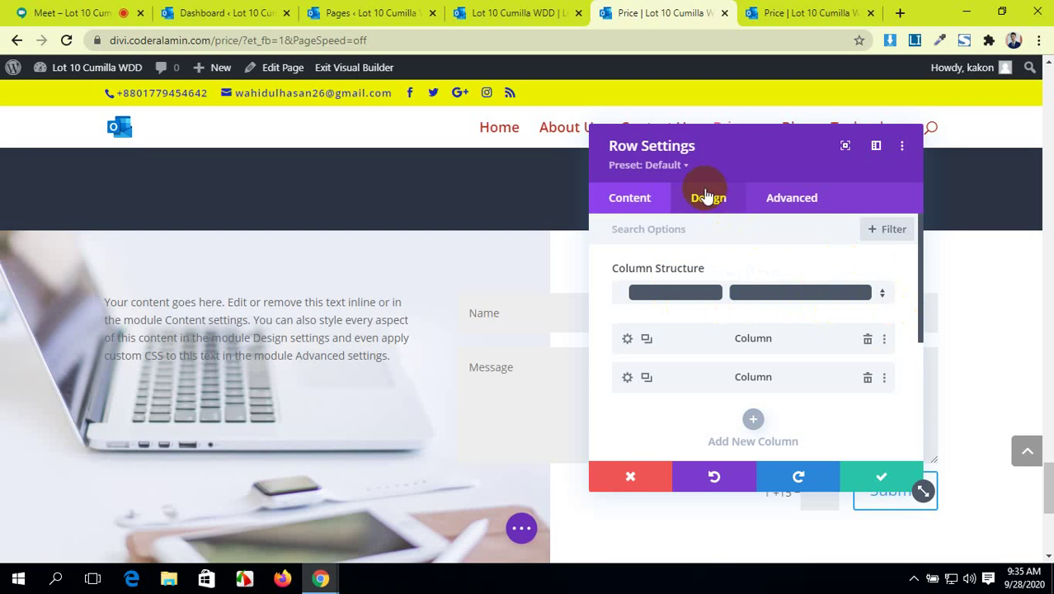
click(739, 315)
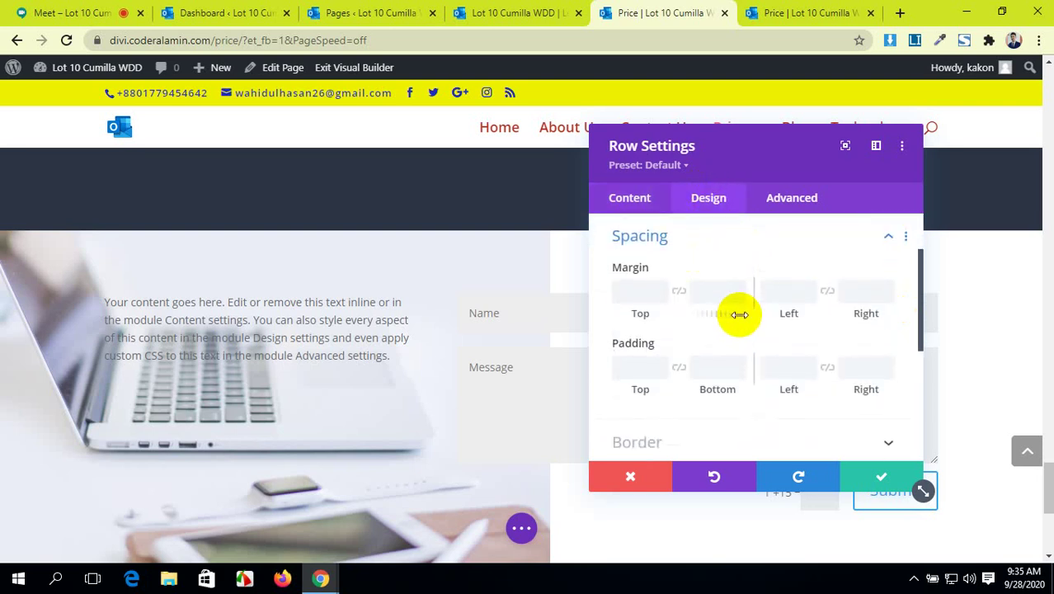
click(677, 369)
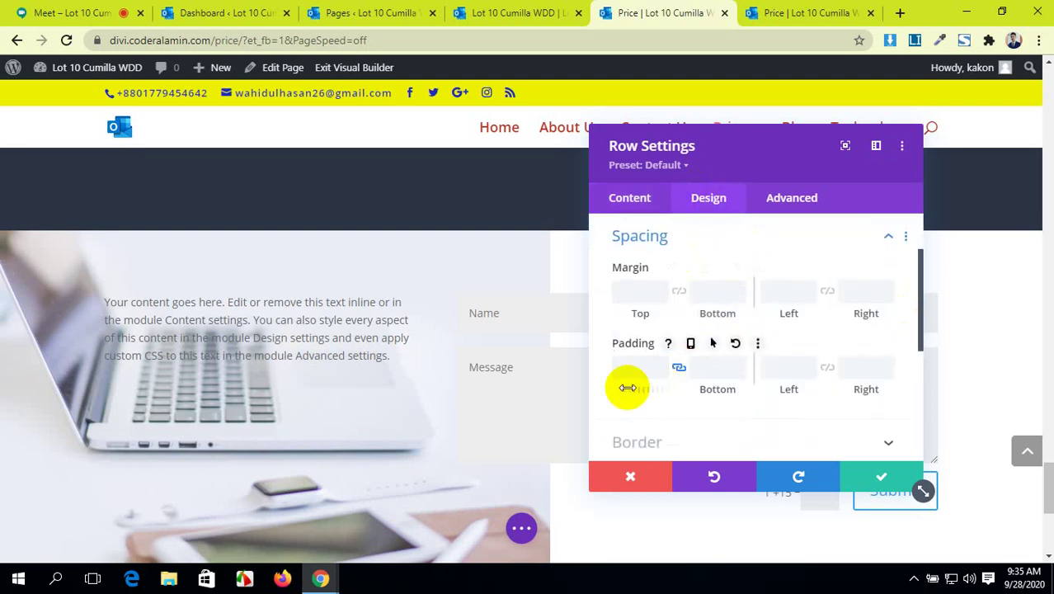
drag(635, 388, 676, 388)
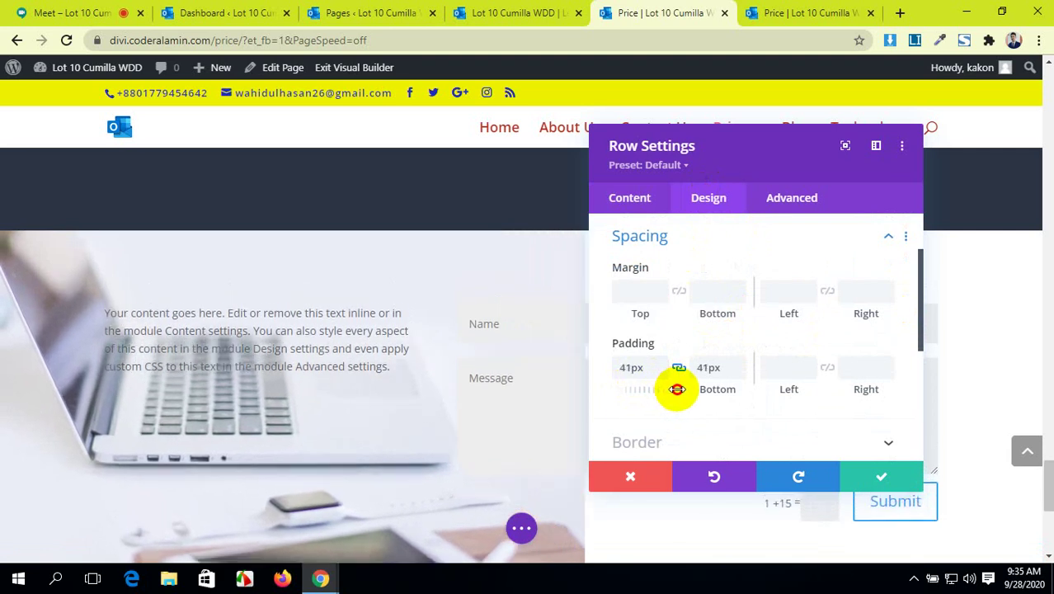
- Increase the contact row's top and bottom padding to 50px and save the row settings
scroll(858, 329, down, 2)
drag(747, 145, 400, 58)
scroll(717, 268, down, 2)
scroll(717, 265, up, 2)
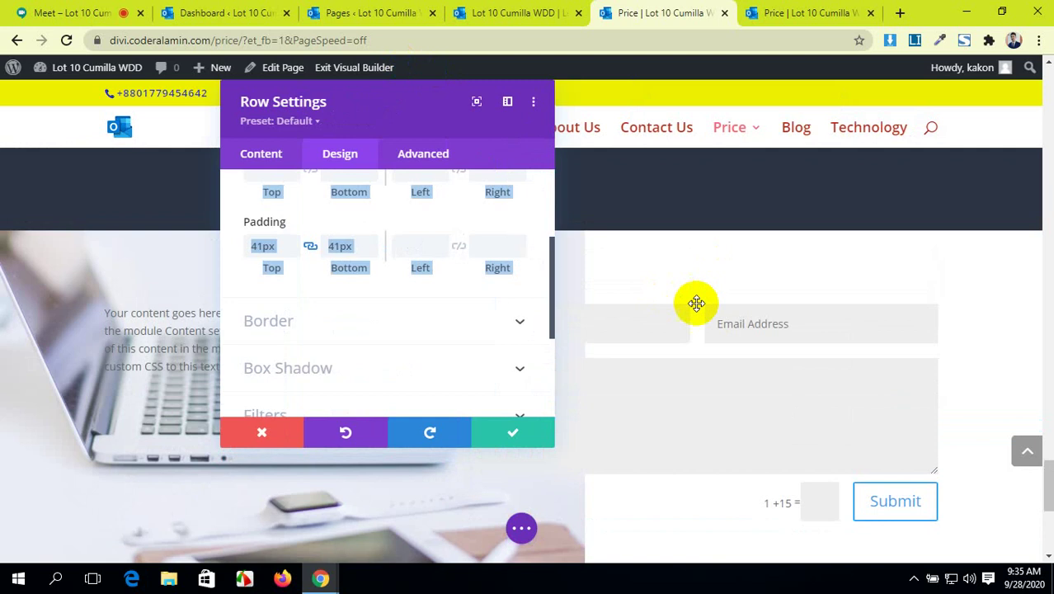
click(415, 113)
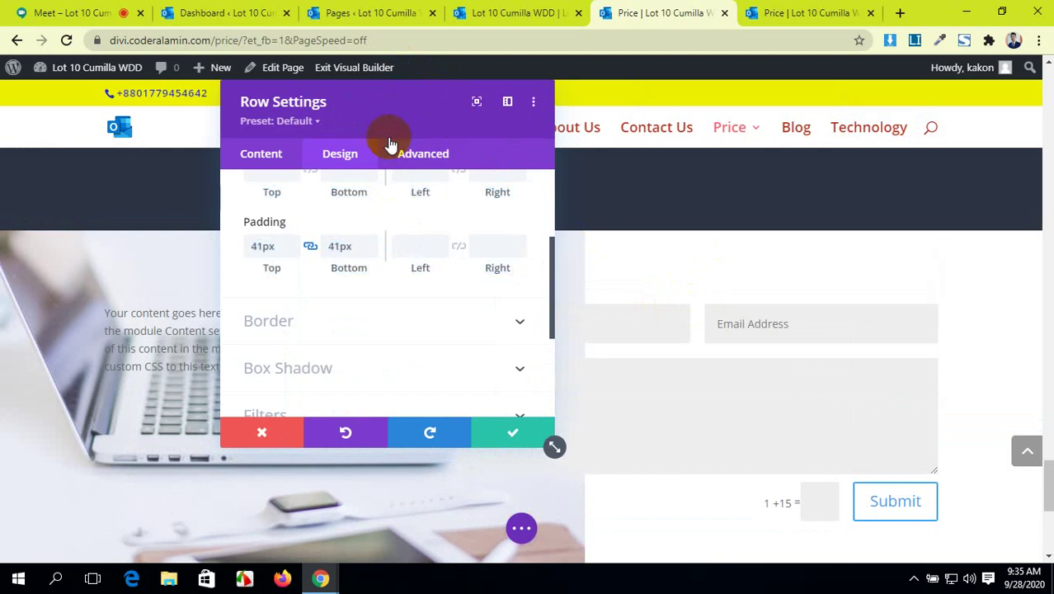
drag(256, 267, 266, 268)
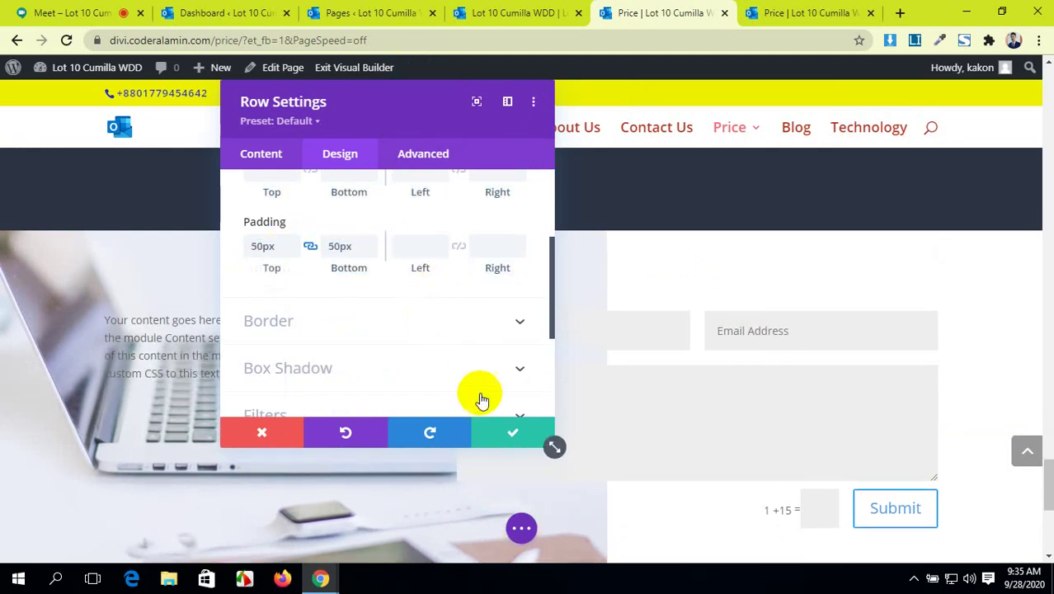
click(493, 430)
- Open the contact section's text module settings and copy the "Let's Work Together" heading from the home page
scroll(616, 348, down, 1)
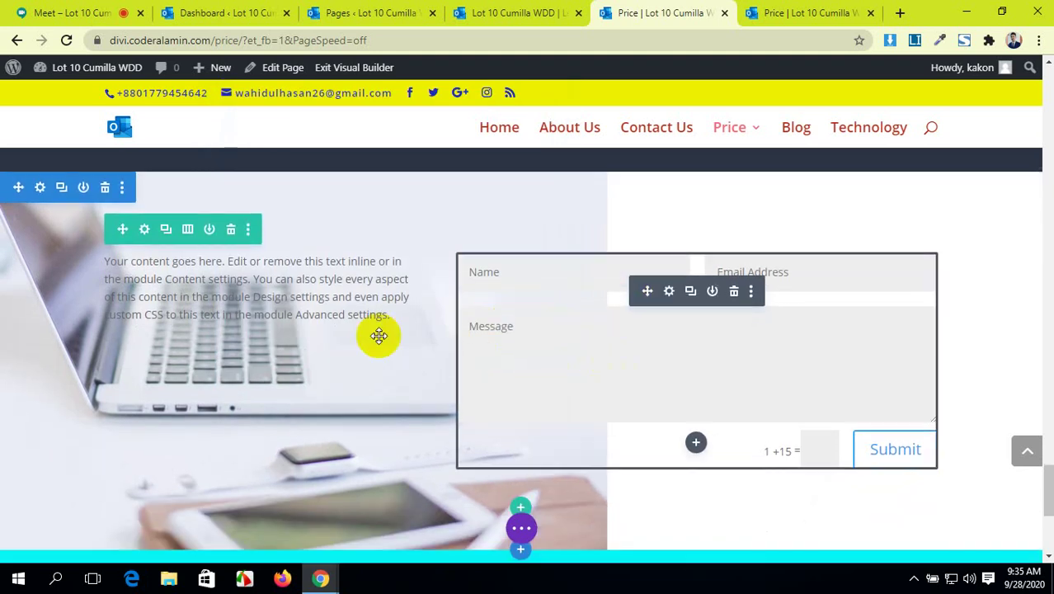
mouse_move(221, 276)
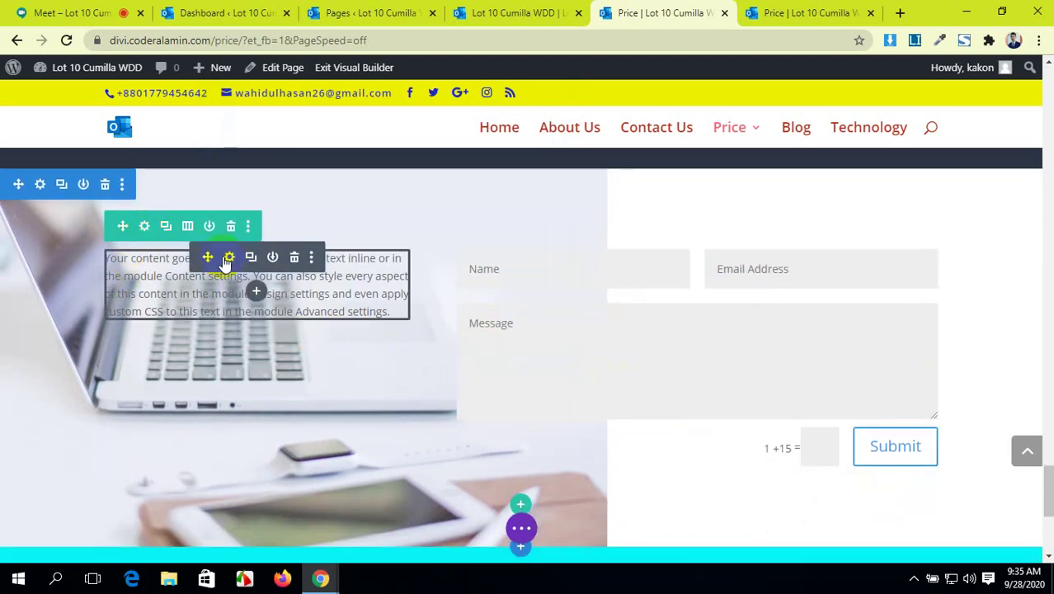
click(229, 259)
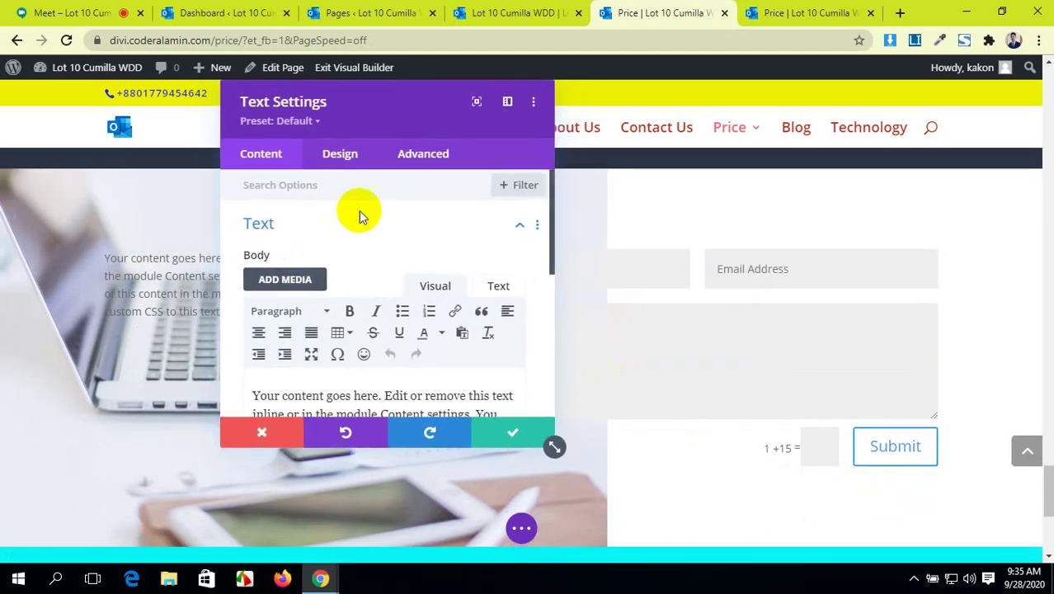
click(537, 10)
drag(286, 412, 119, 352)
key(ctrl+c)
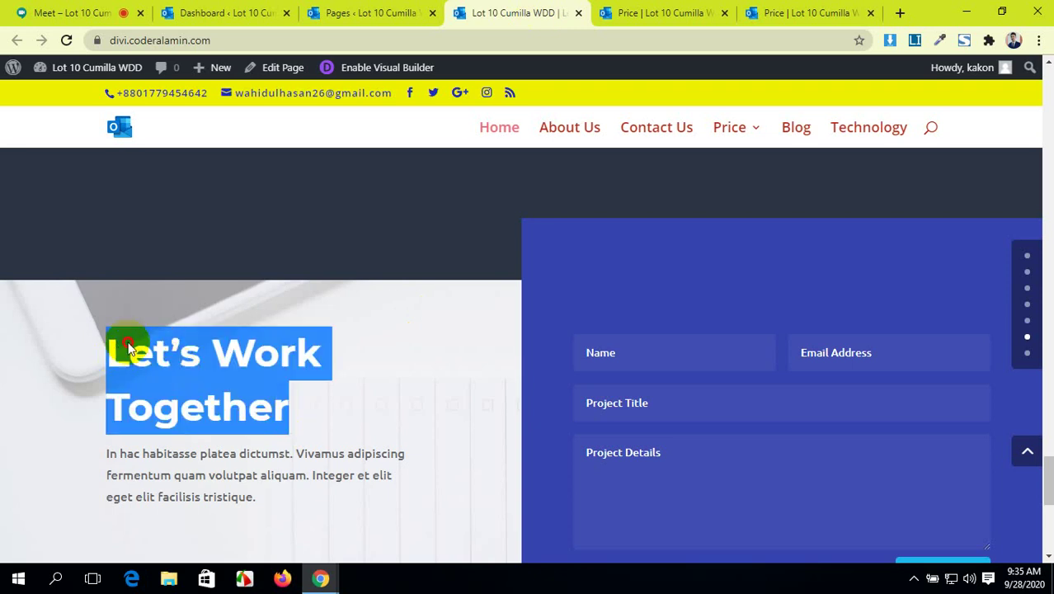
- Replace the text module's placeholder body on the Price page with the copied "Let's Work Together" heading
click(651, 12)
scroll(380, 387, down, 1)
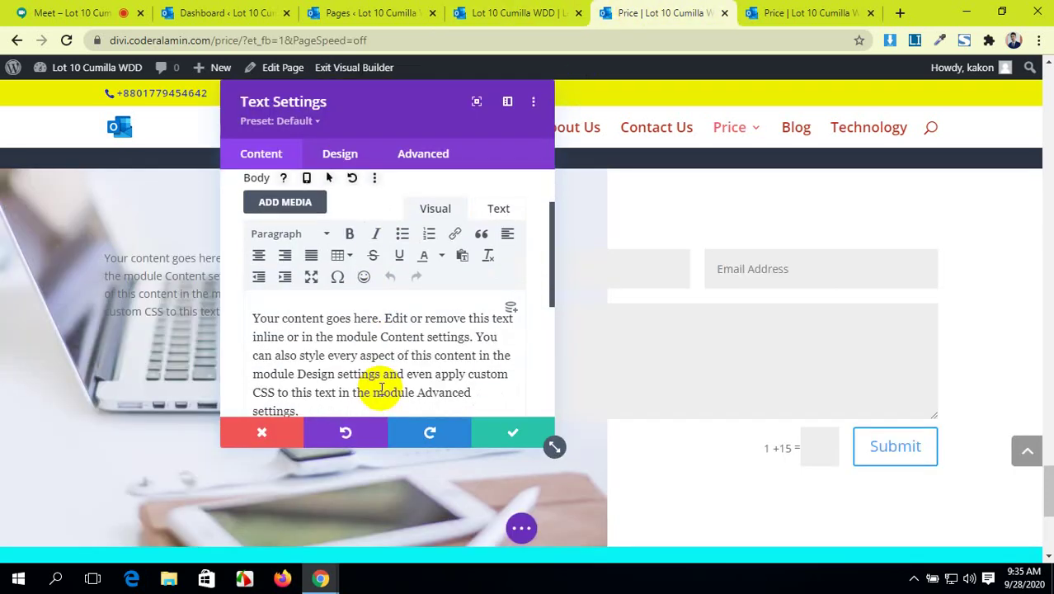
scroll(297, 390, down, 1)
drag(295, 334, 239, 240)
key(ctrl+v)
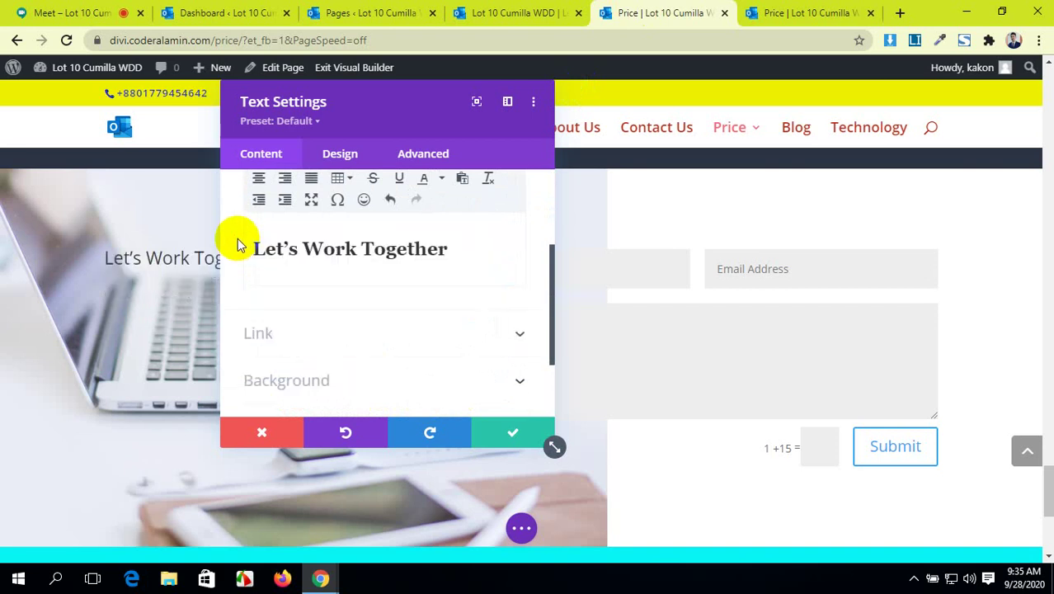
scroll(308, 194, up, 1)
scroll(307, 195, up, 1)
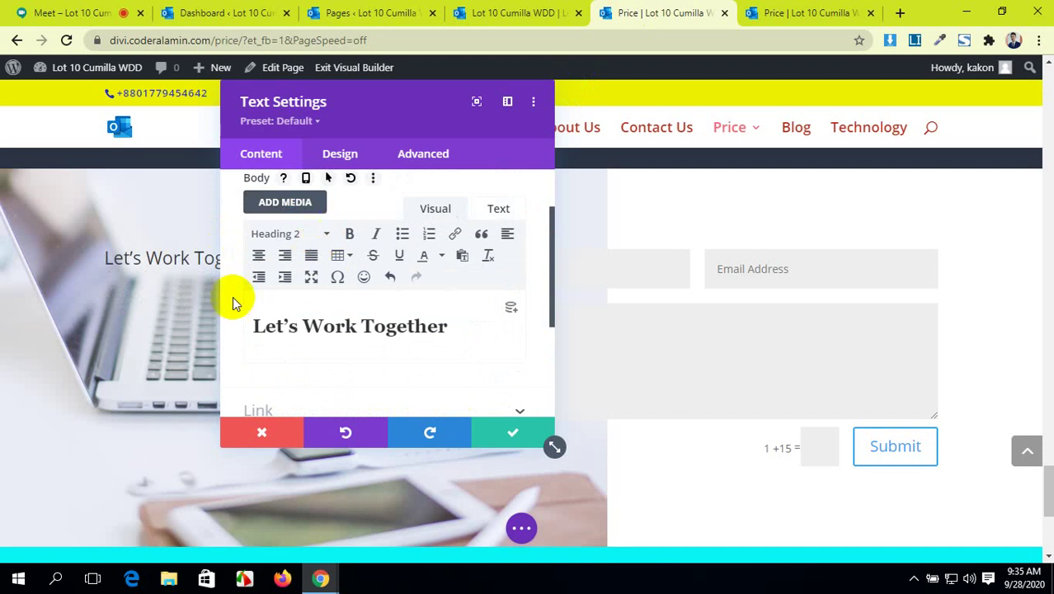
- Copy the "In hac habitasse platea dictumst" paragraph from the home page and paste it below the text module's heading
click(511, 12)
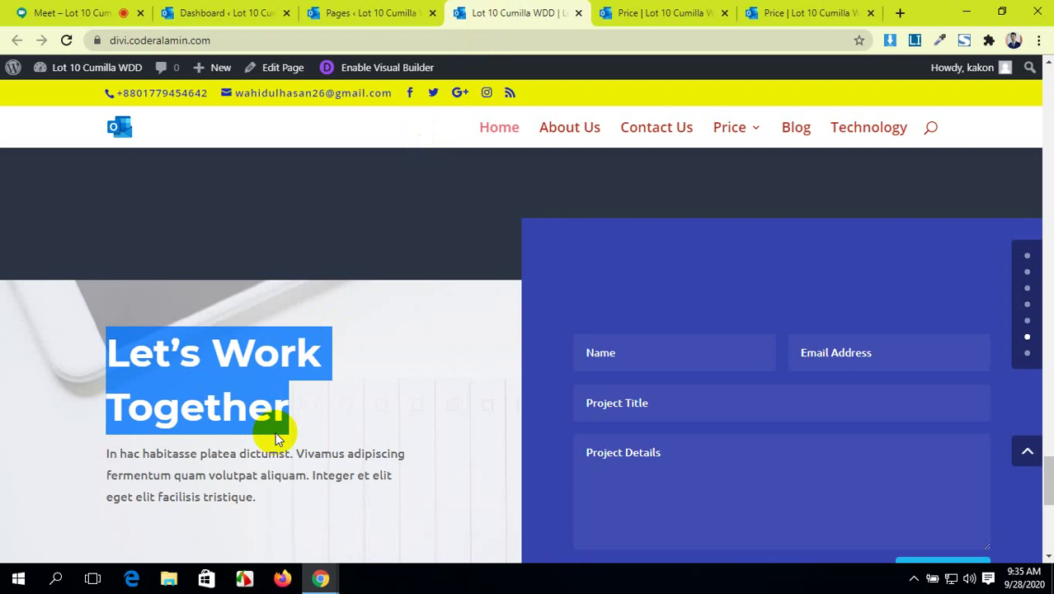
drag(257, 500, 110, 464)
key(ctrl+c)
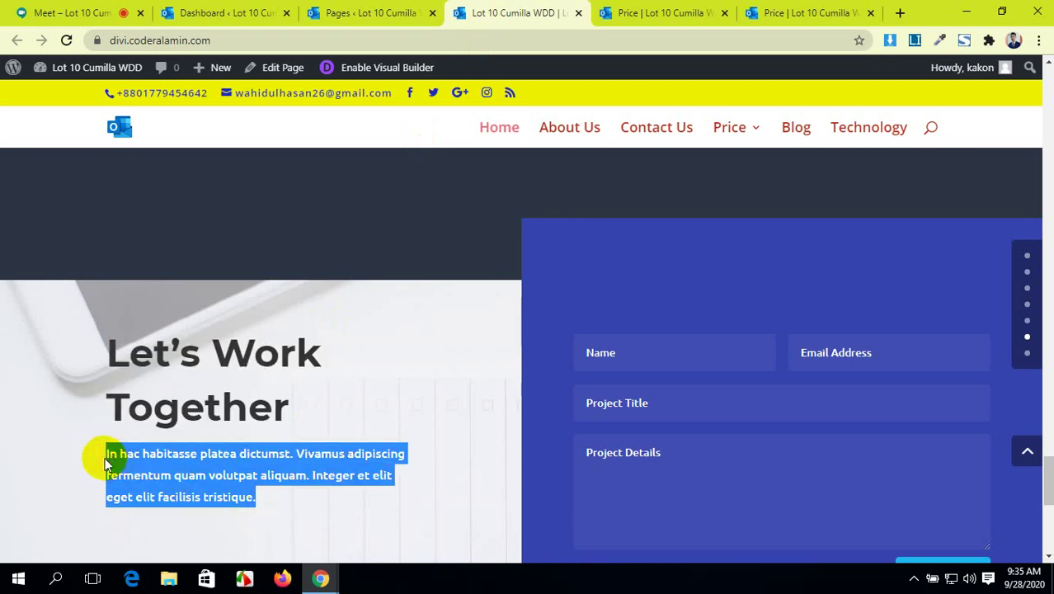
click(618, 12)
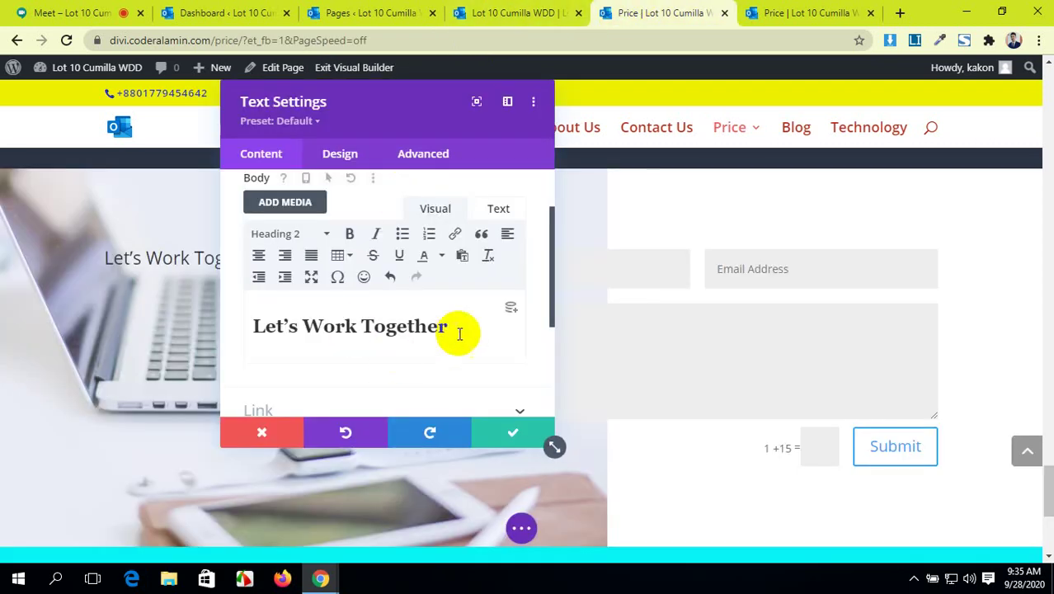
scroll(459, 332, down, 1)
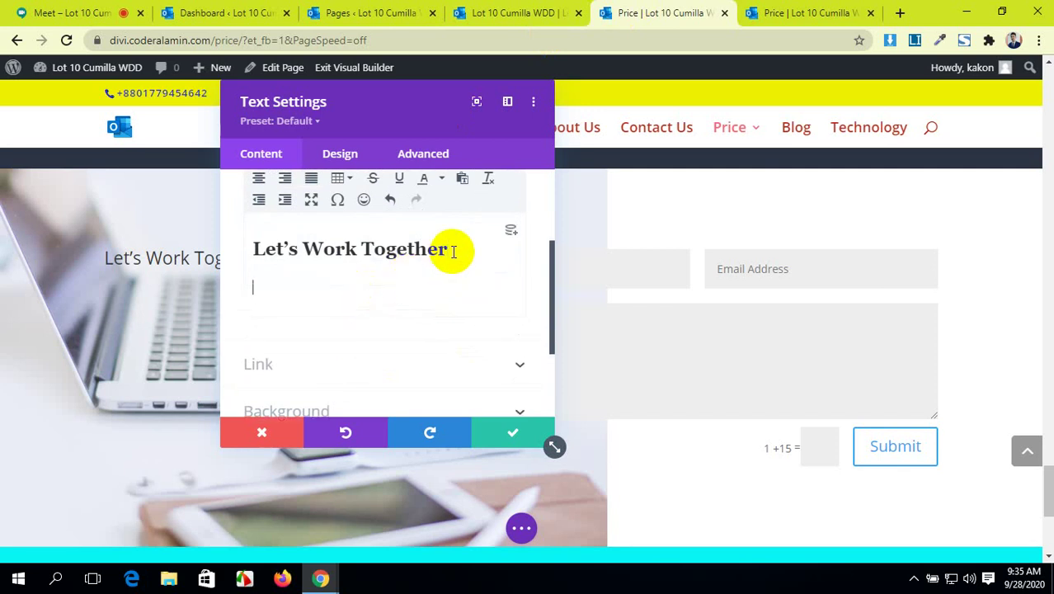
key(ctrl+v)
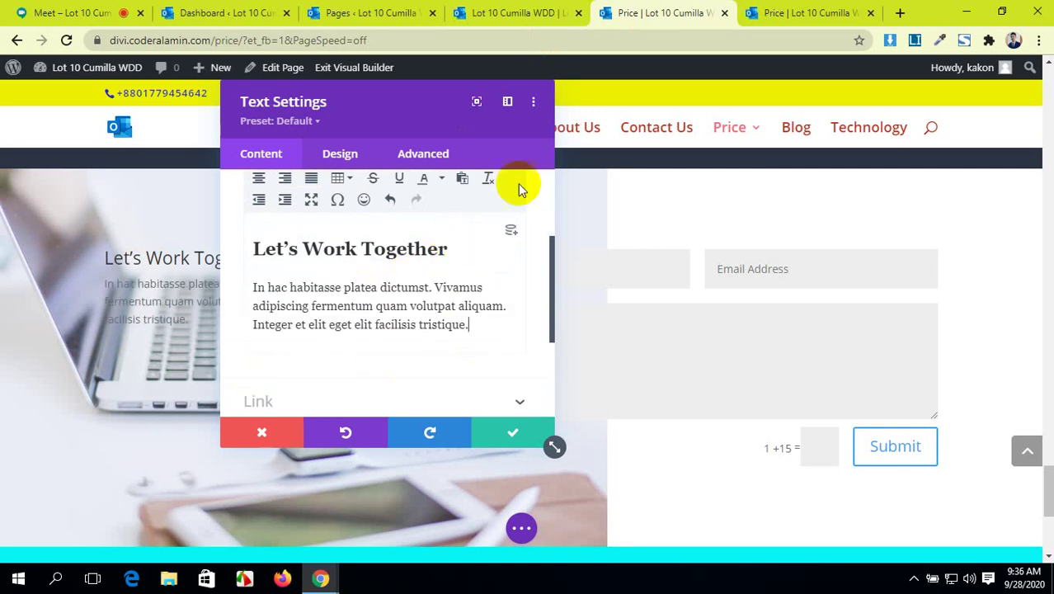
- Move the text settings dialog away from the contact form and open the module's design settings
click(421, 90)
drag(420, 90, 391, 111)
scroll(834, 326, down, 3)
scroll(835, 326, up, 2)
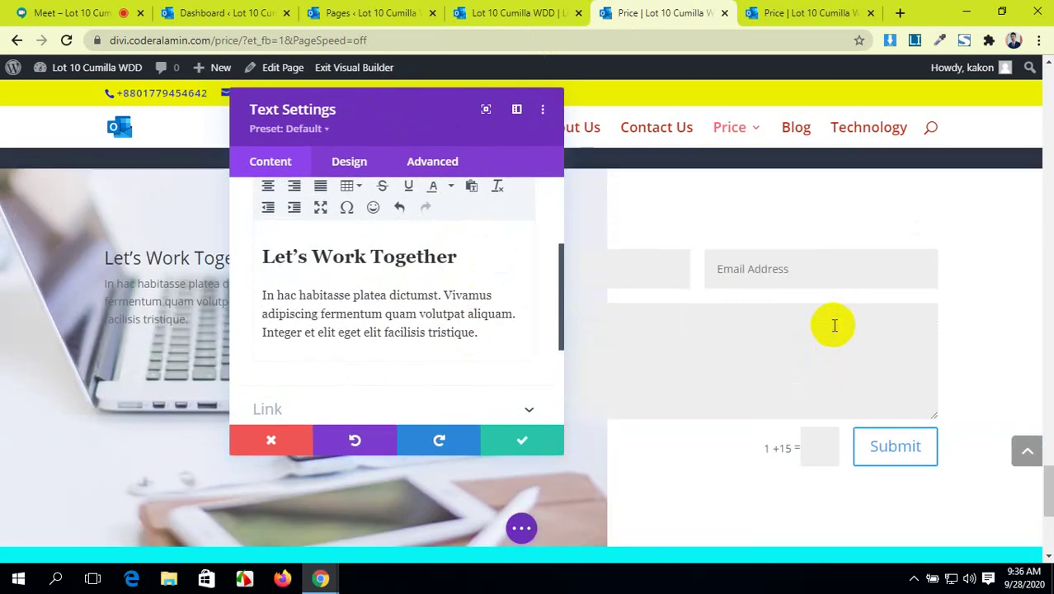
drag(399, 113, 325, 111)
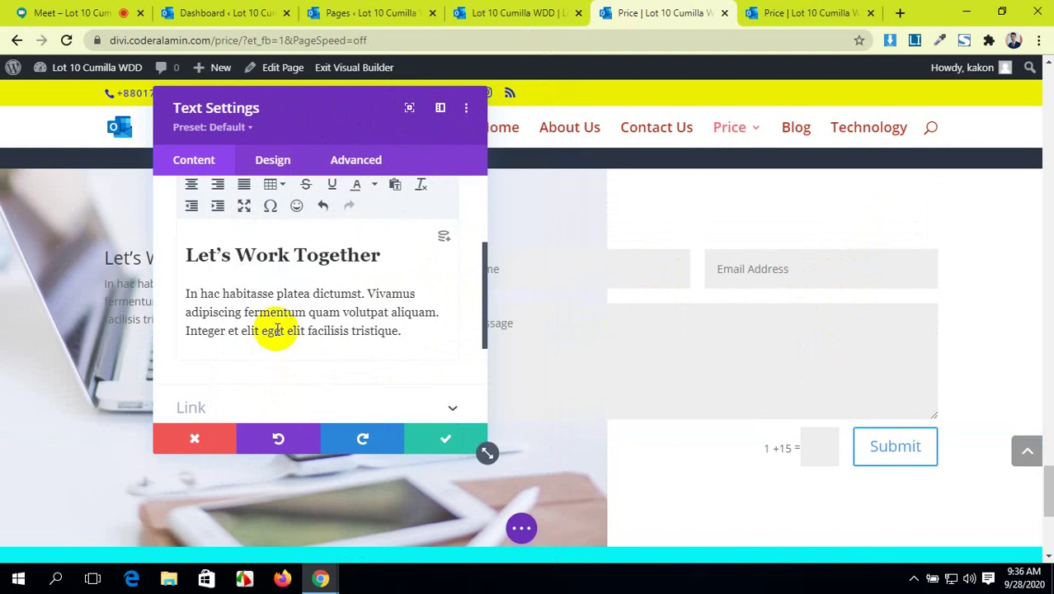
click(282, 161)
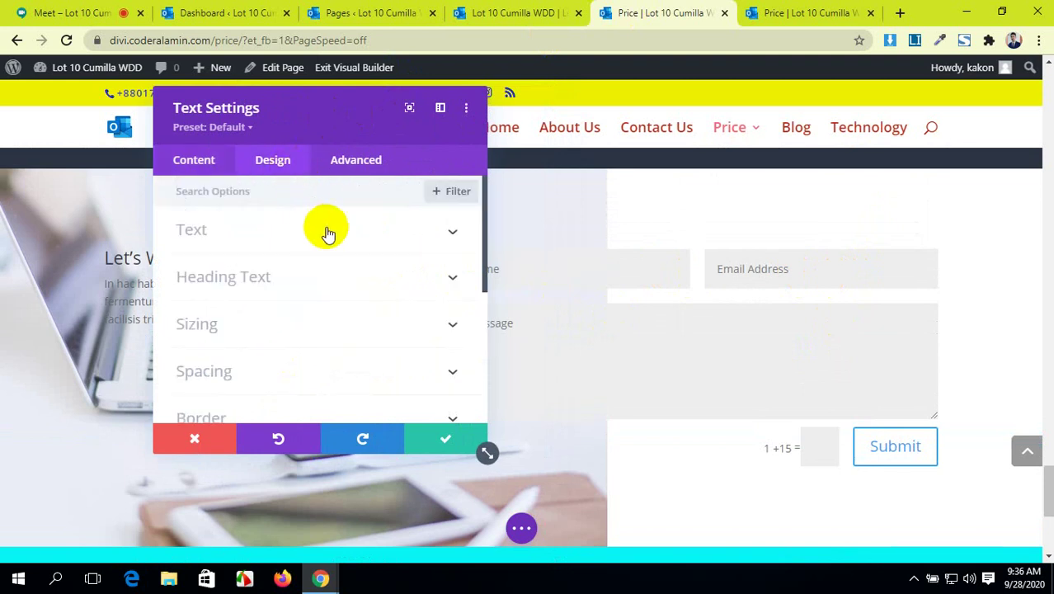
- Switch to the Google Meet call, admit the waiting participant, and return to the Price page builder
click(95, 8)
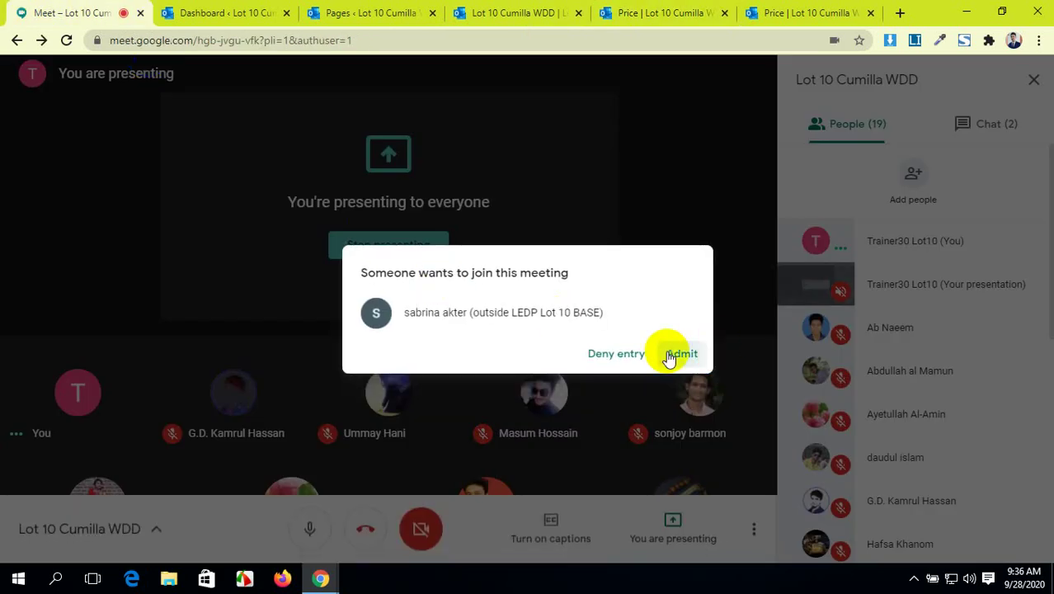
click(676, 354)
click(618, 13)
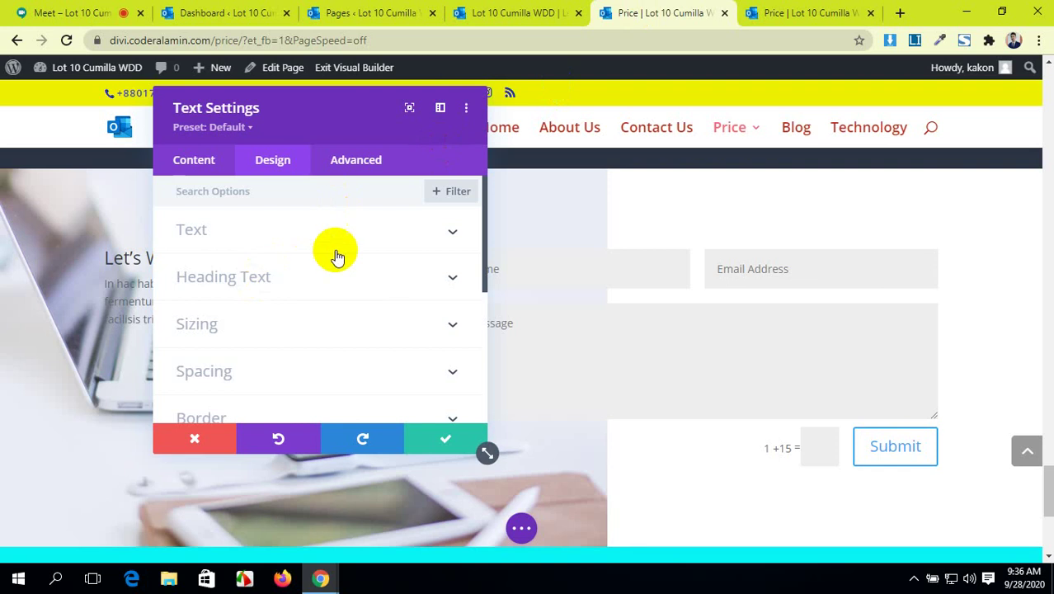
- Move the text settings dialog off the heading and open the font choices for the H1 heading text
click(370, 276)
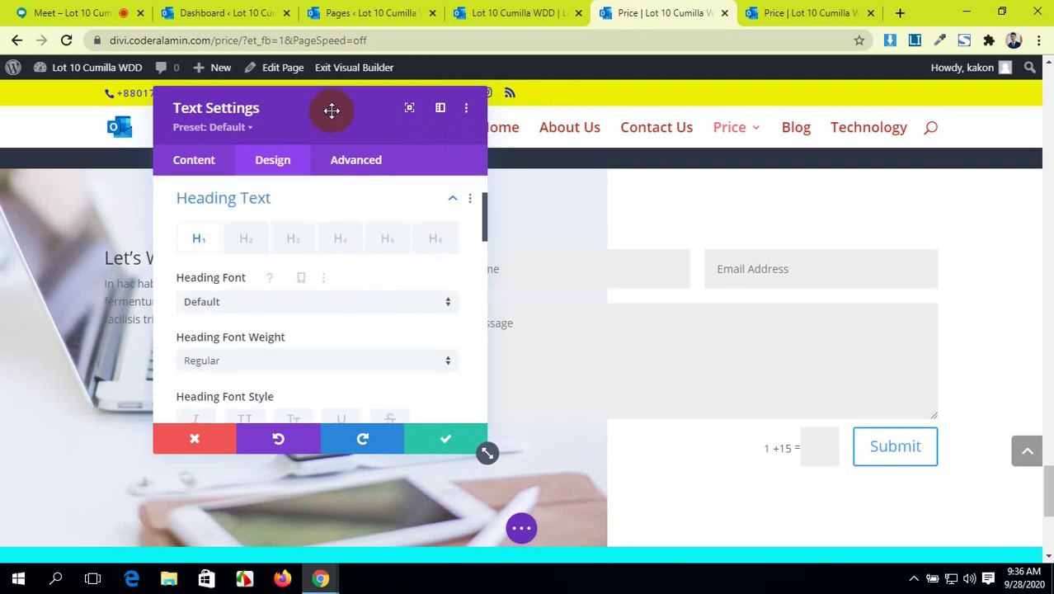
drag(332, 110, 680, 148)
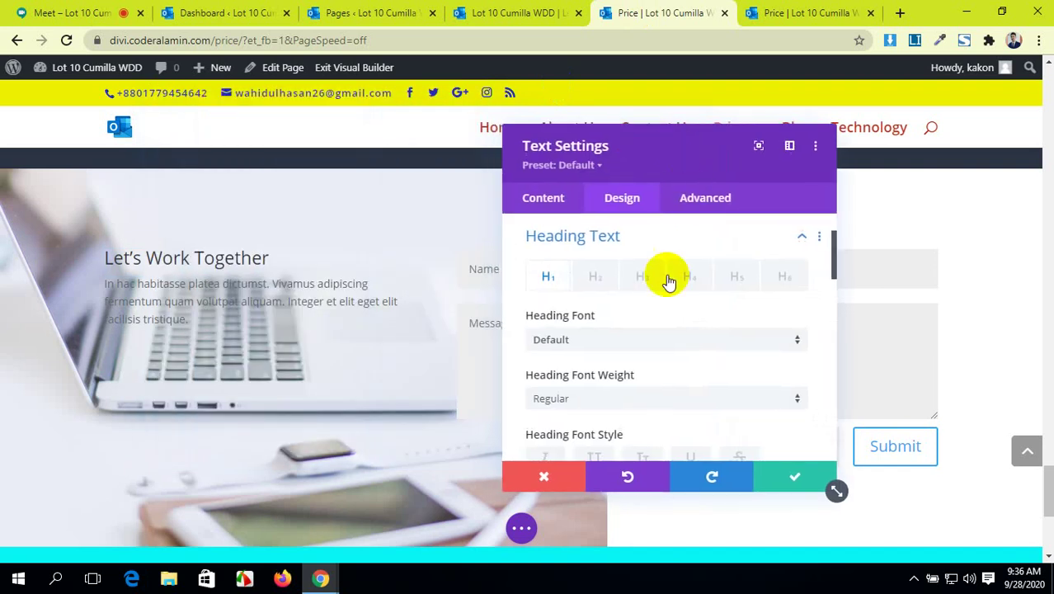
click(739, 339)
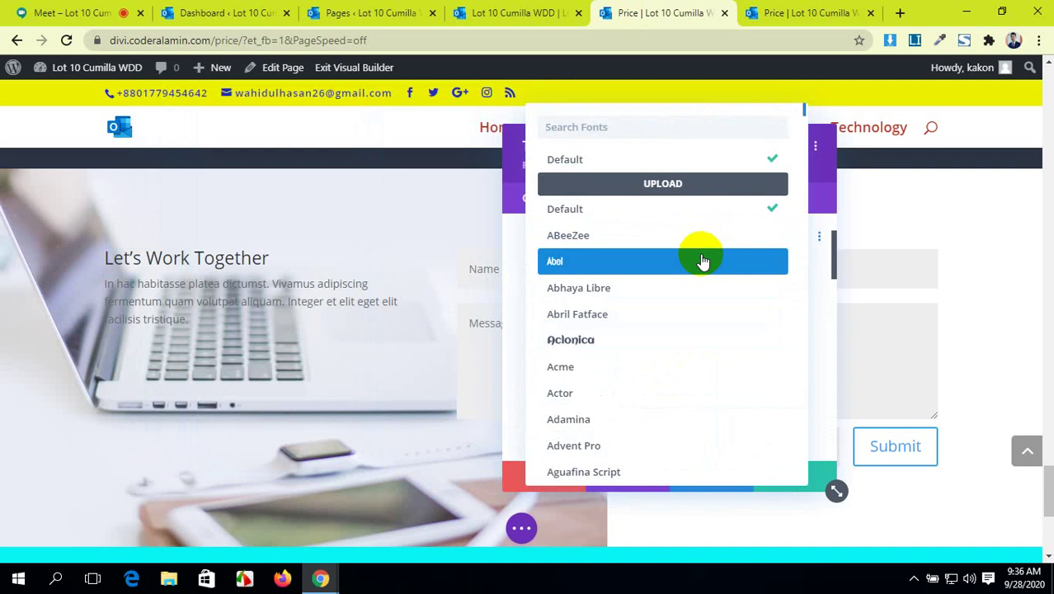
- Admit another waiting participant to the Google Meet call and return to the Price page's font choices
click(18, 13)
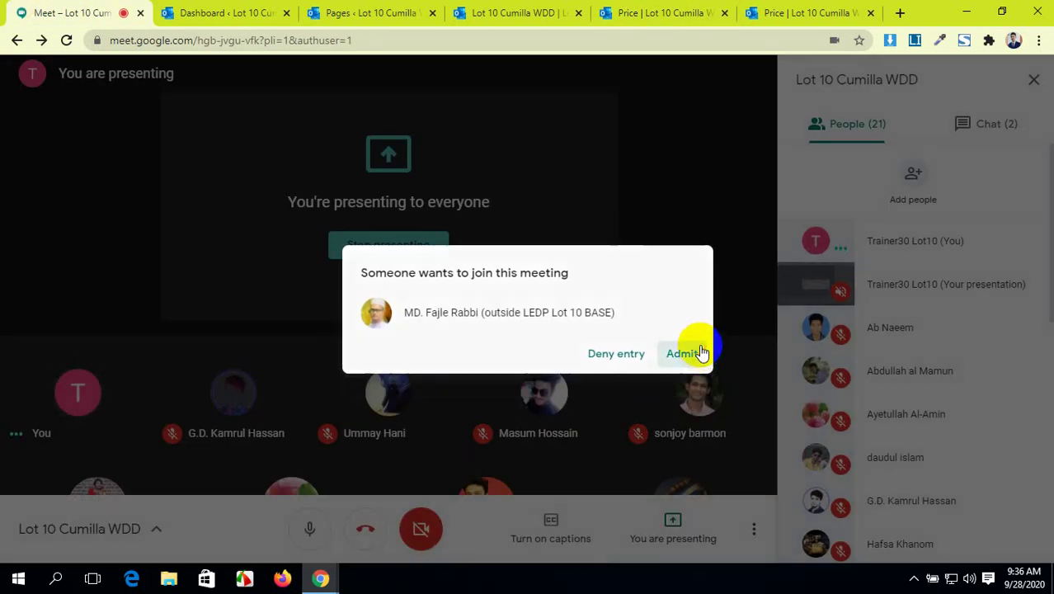
click(701, 352)
click(651, 12)
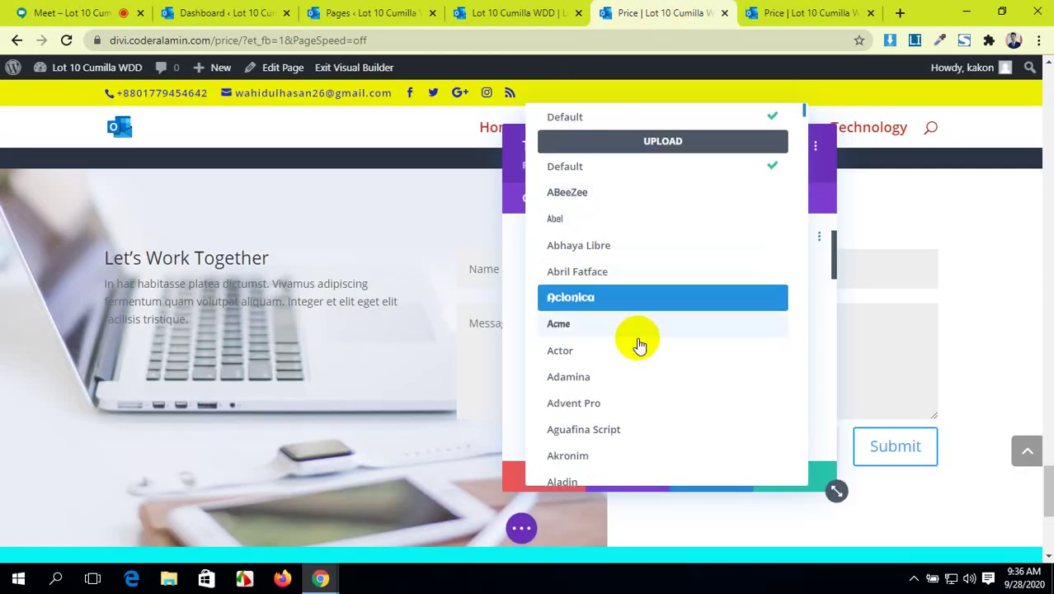
- Set the text module's H1 heading font to Actor
scroll(638, 345, down, 1)
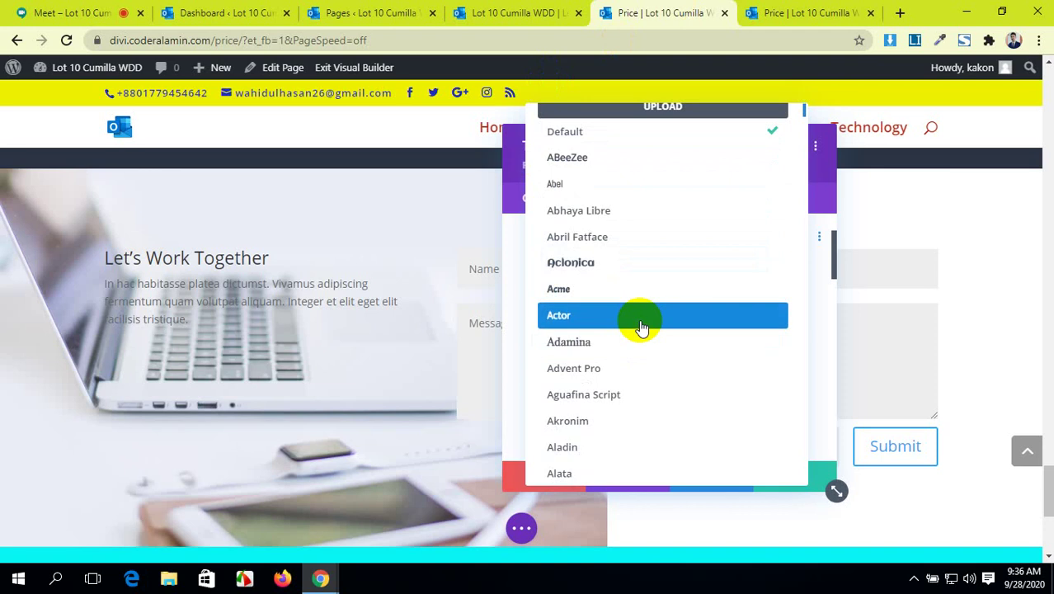
click(641, 316)
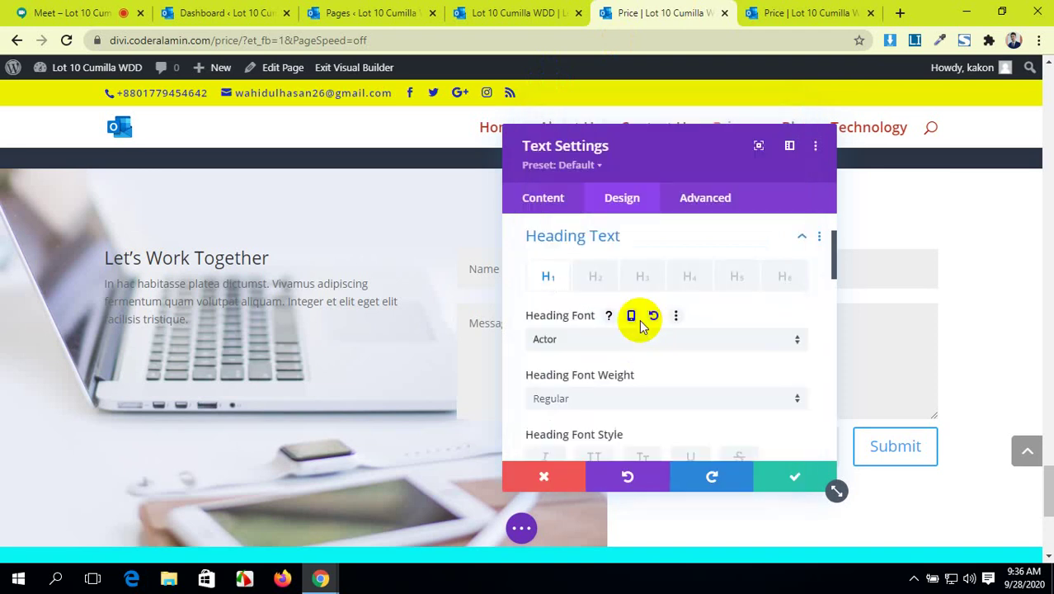
- Set the text module's H2 heading font to Actor with a Bold font weight
click(590, 277)
click(633, 340)
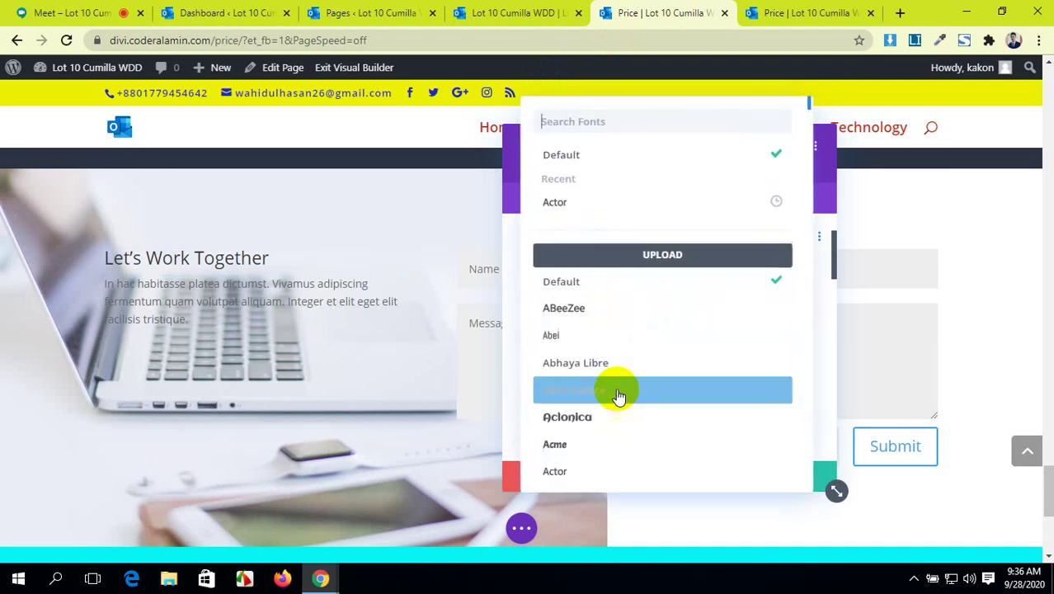
scroll(635, 386, down, 2)
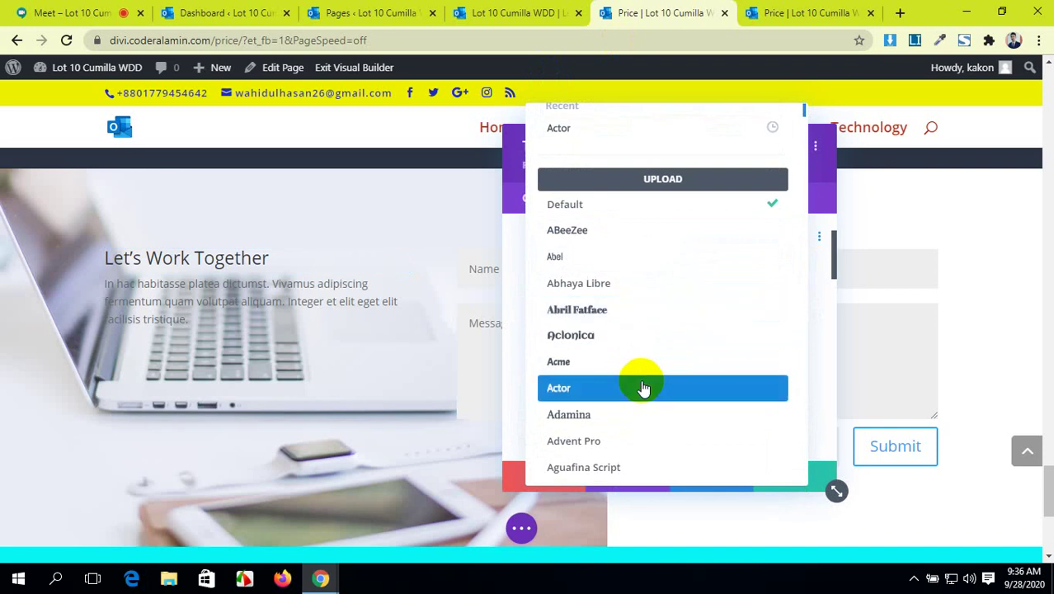
click(644, 387)
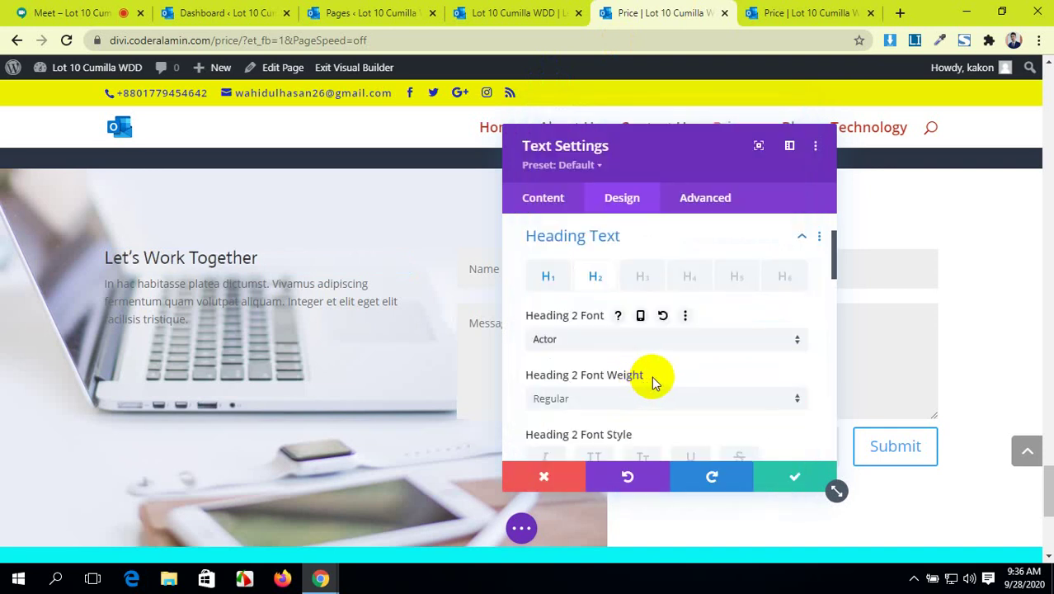
scroll(651, 375, down, 1)
click(664, 323)
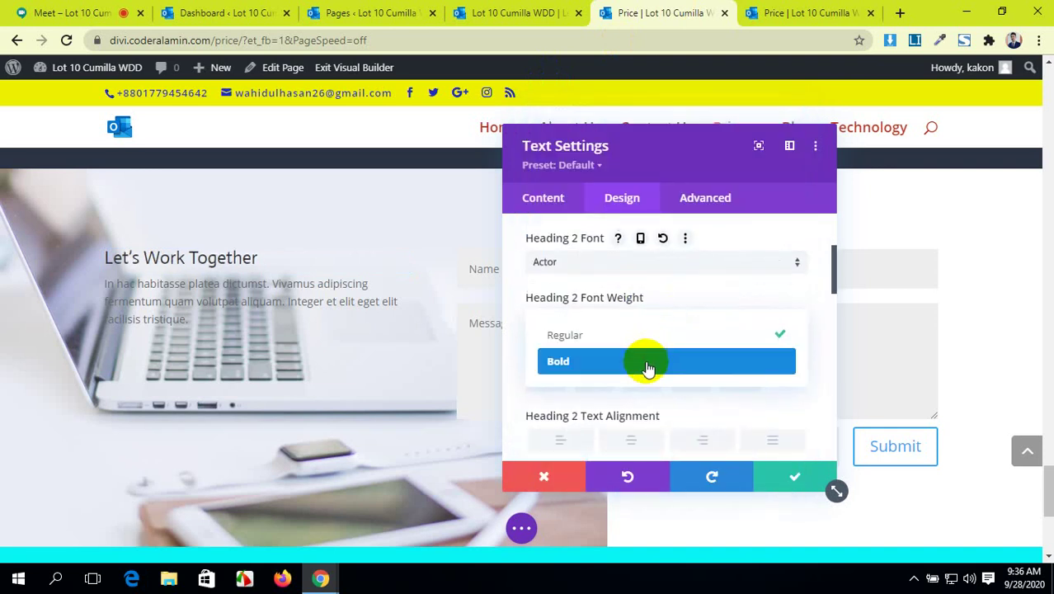
click(647, 363)
- Center the H2 heading, compare it with the Home page's contact section, and set the heading text size to 37px
scroll(694, 342, down, 1)
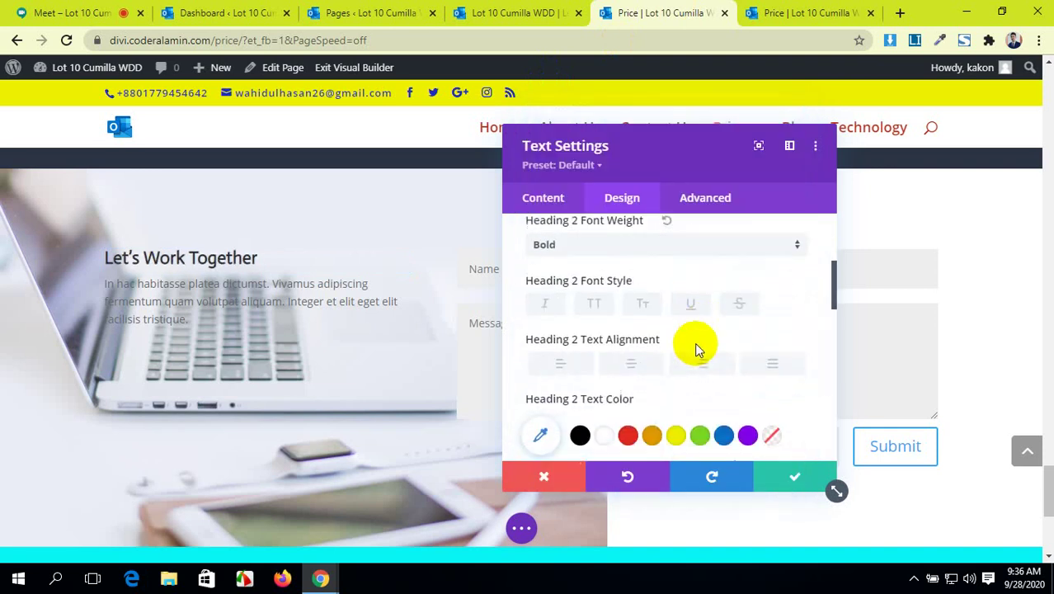
click(630, 364)
click(513, 12)
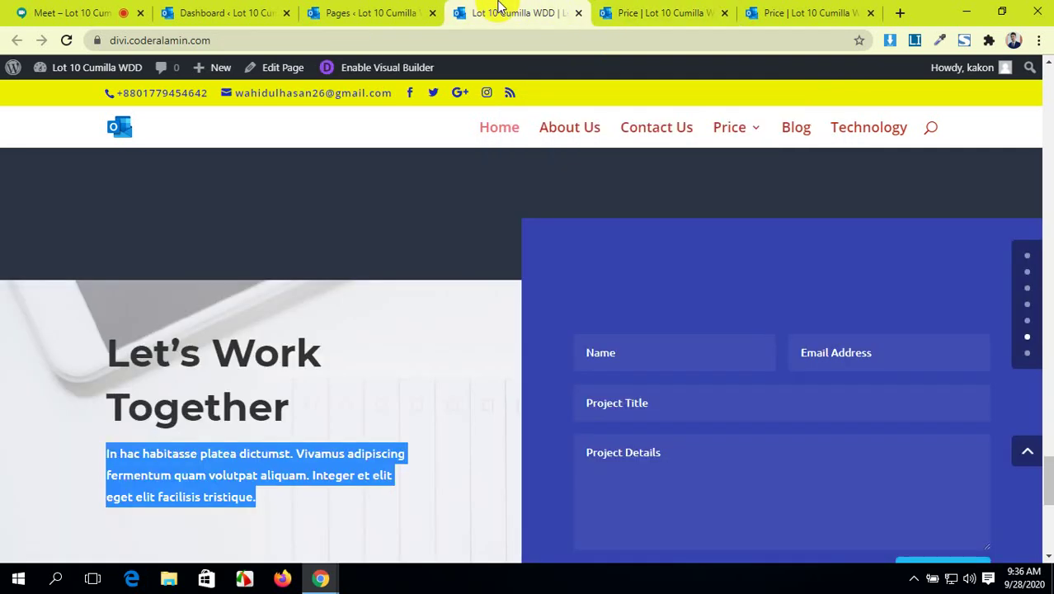
click(681, 10)
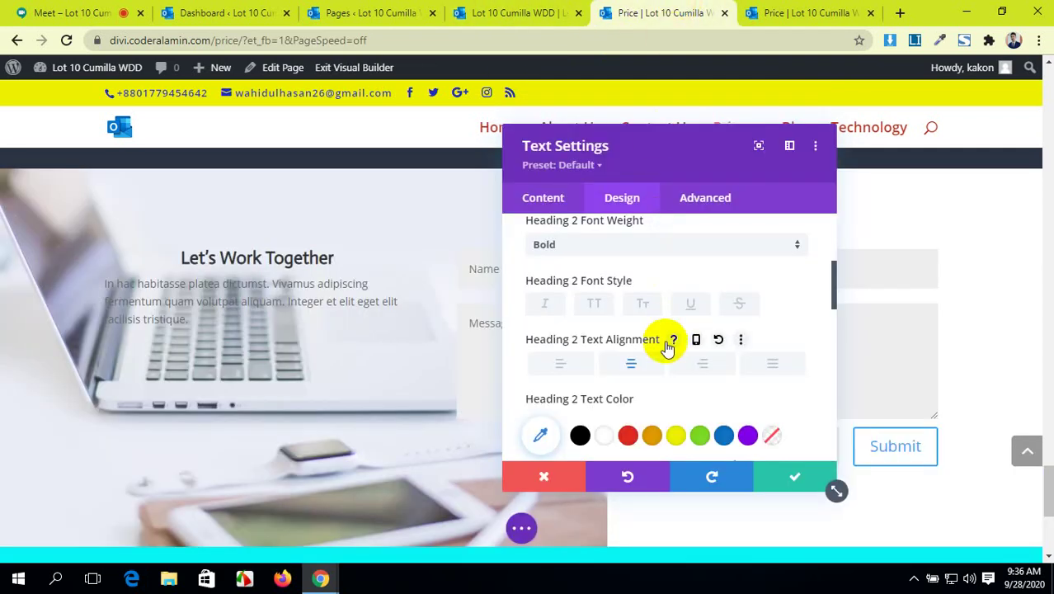
scroll(665, 340, down, 1)
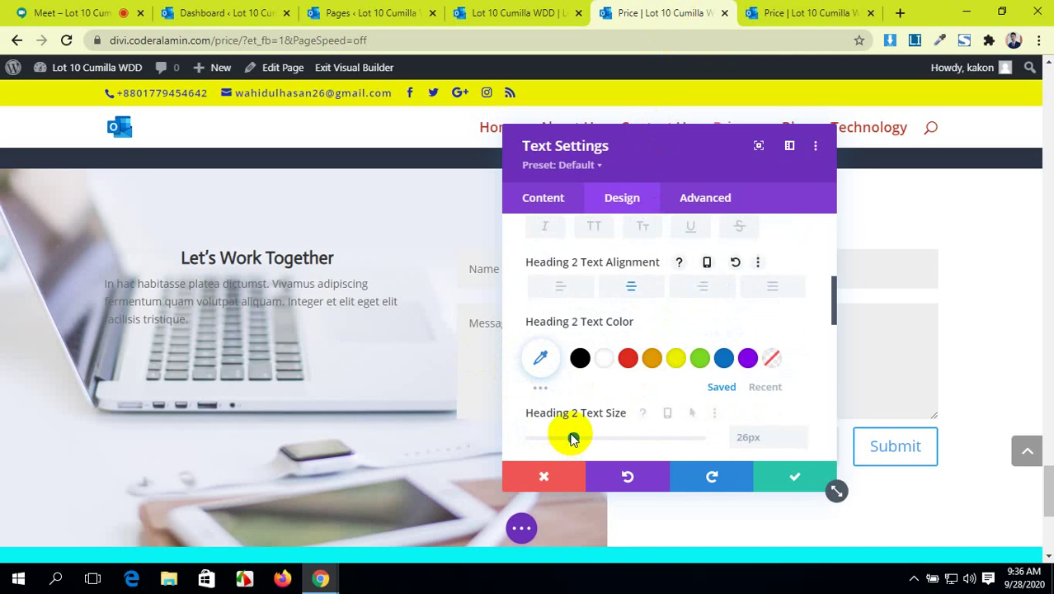
drag(573, 437, 594, 439)
- Give the H2 heading a dark grey text color from the extended palette and a line height of 1.2em
scroll(658, 331, down, 1)
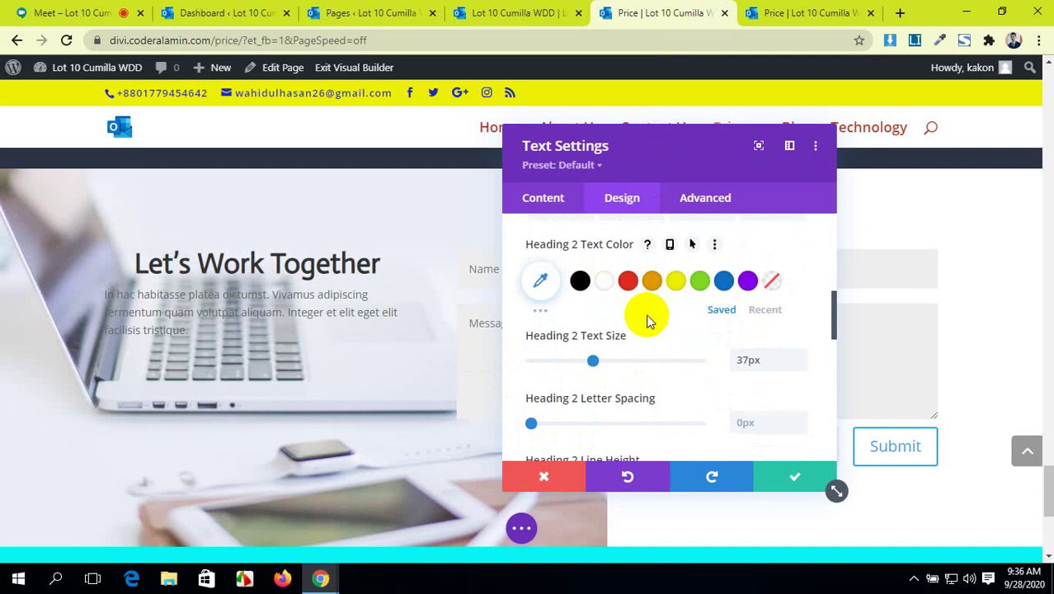
click(537, 311)
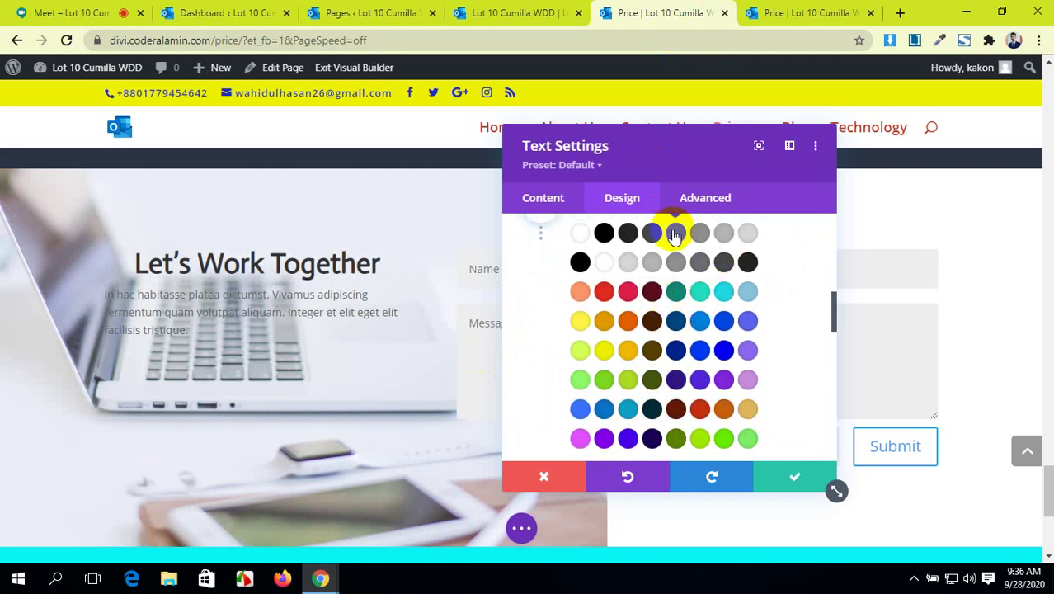
click(651, 236)
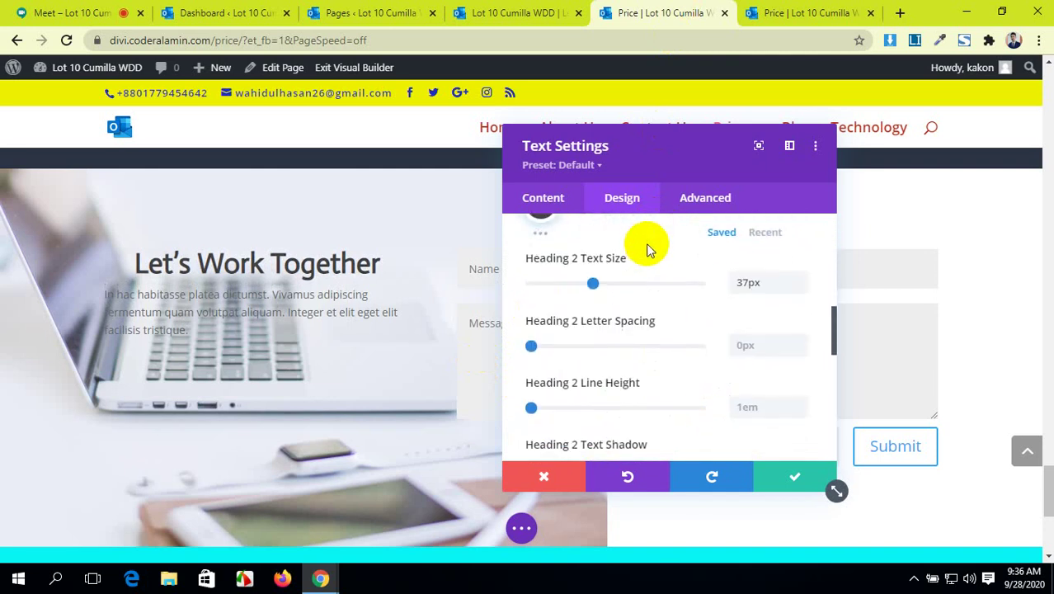
scroll(669, 337, down, 1)
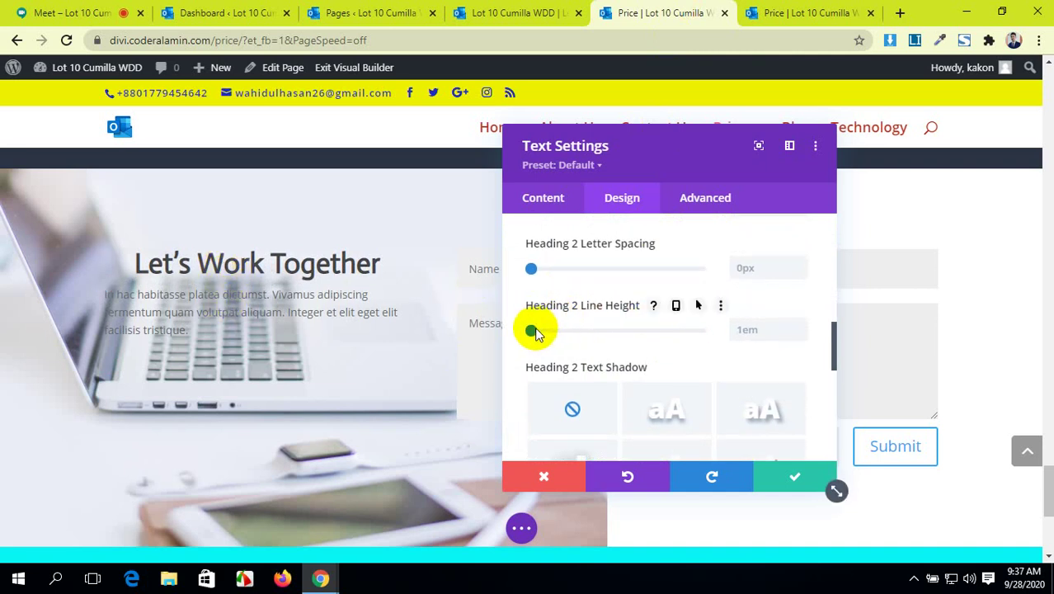
drag(535, 331, 548, 329)
scroll(685, 303, down, 1)
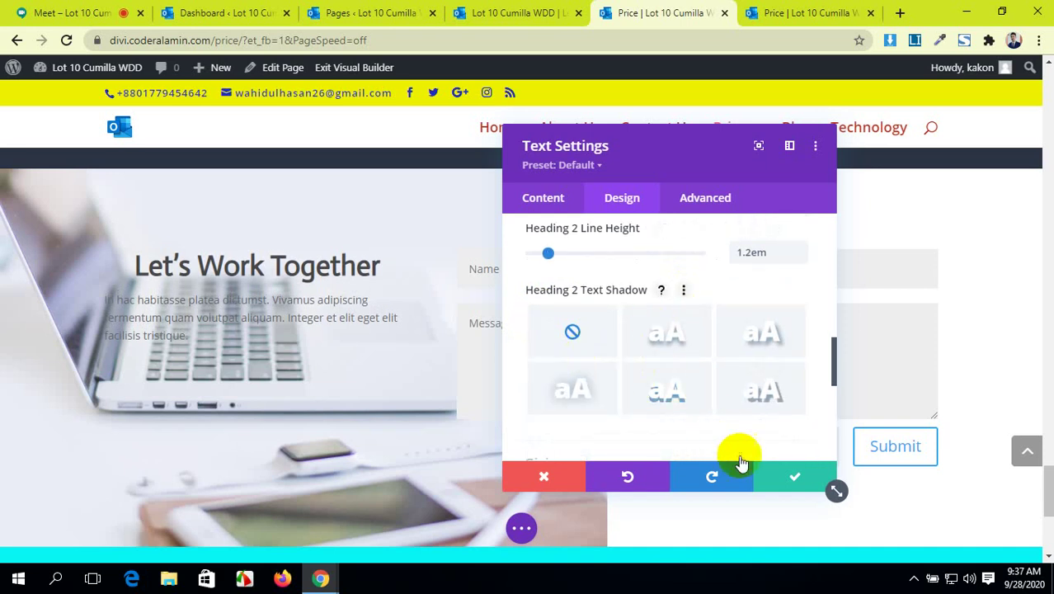
- Go to the module's general text design options and set the blockquote font to Aclonica
scroll(610, 239, up, 6)
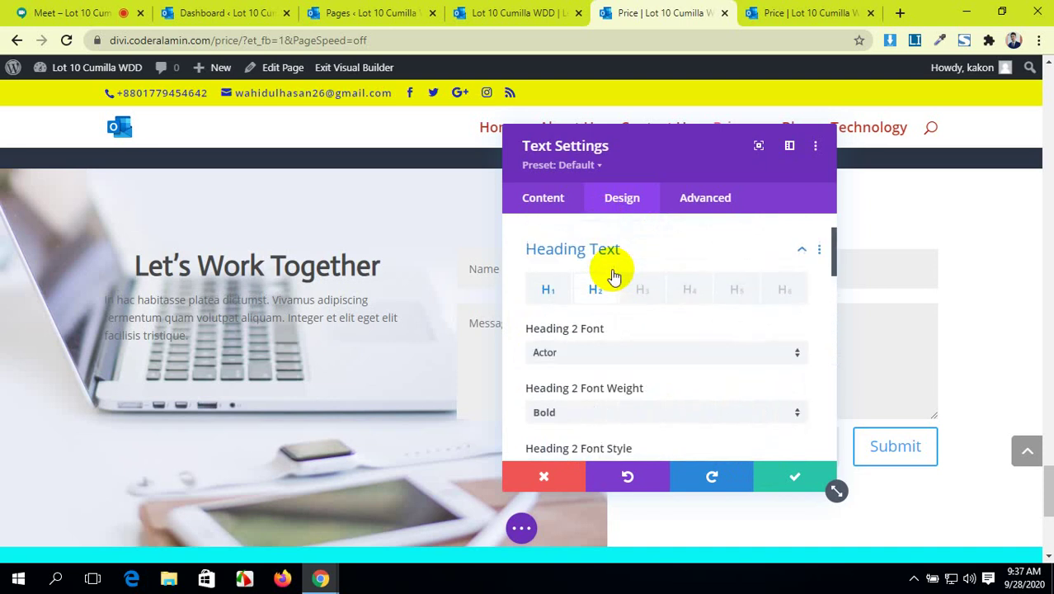
click(677, 276)
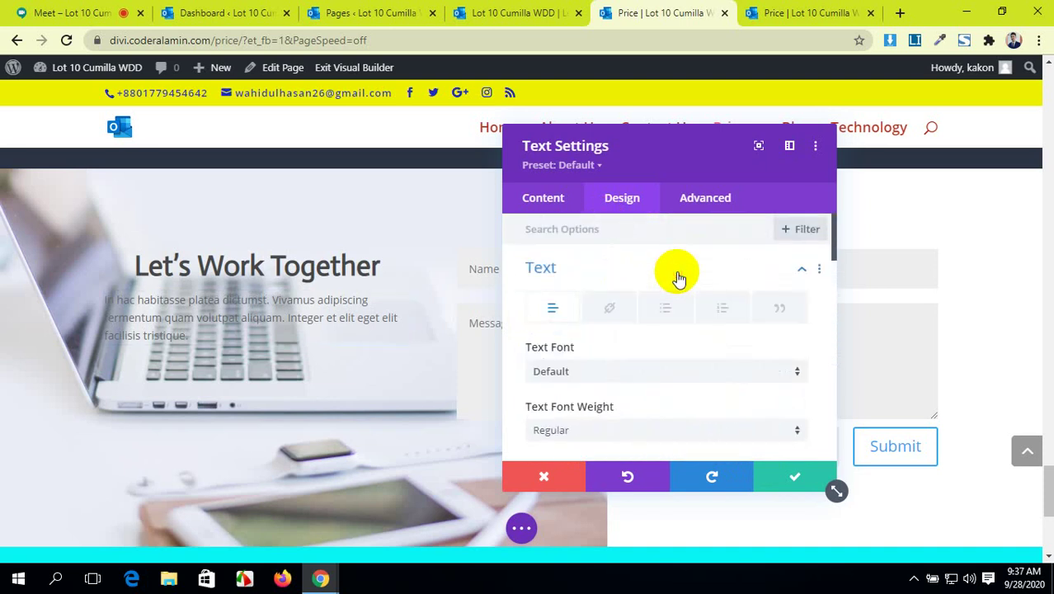
scroll(676, 272, down, 1)
scroll(676, 272, up, 1)
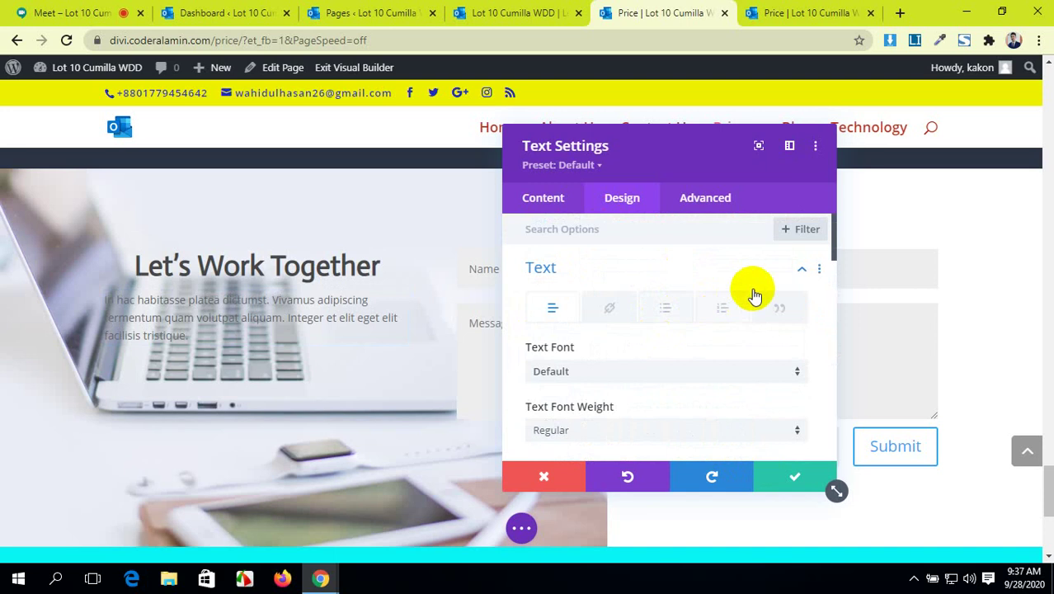
click(780, 307)
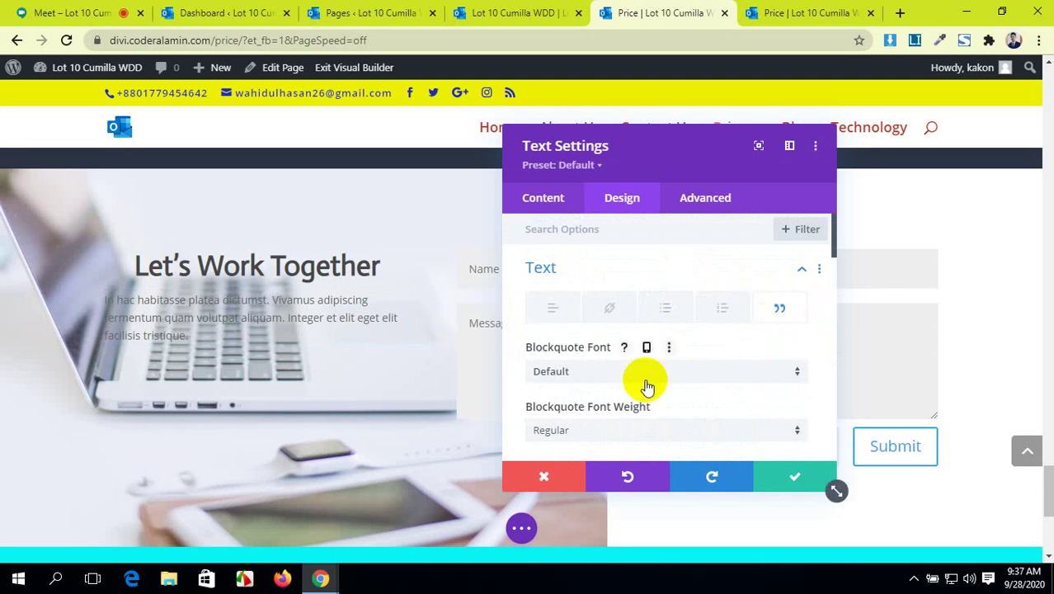
scroll(667, 355, down, 1)
click(712, 297)
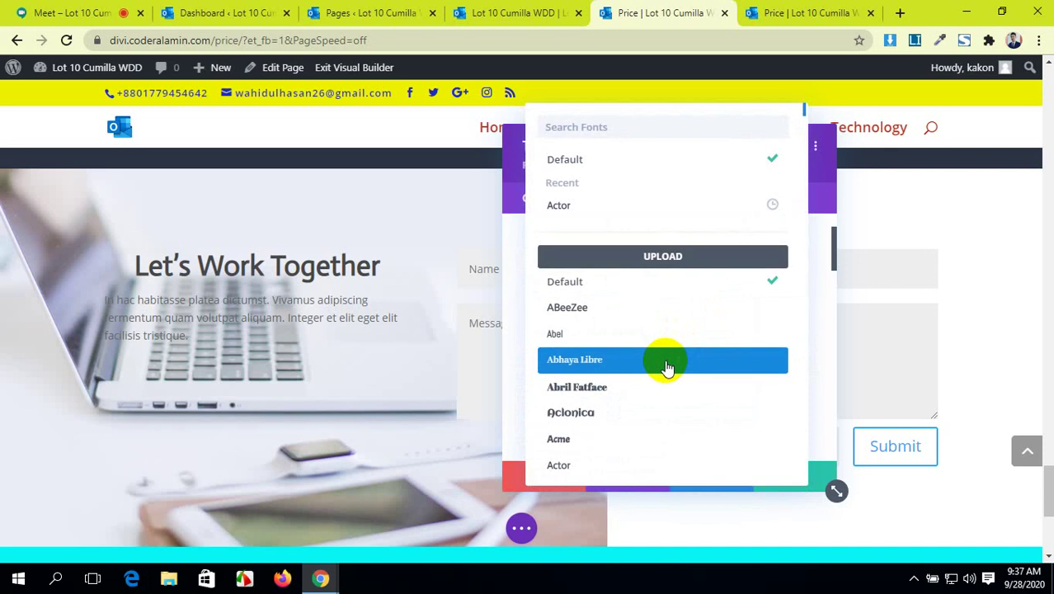
click(650, 422)
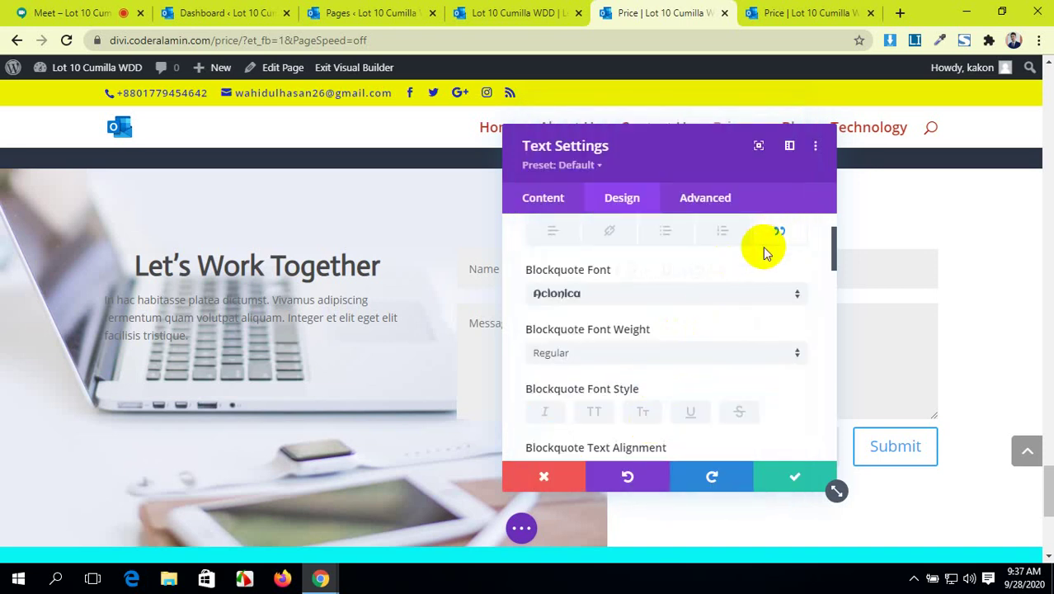
- Set the regular body text font to Actor and its text size to 19px
scroll(764, 251, up, 1)
click(560, 318)
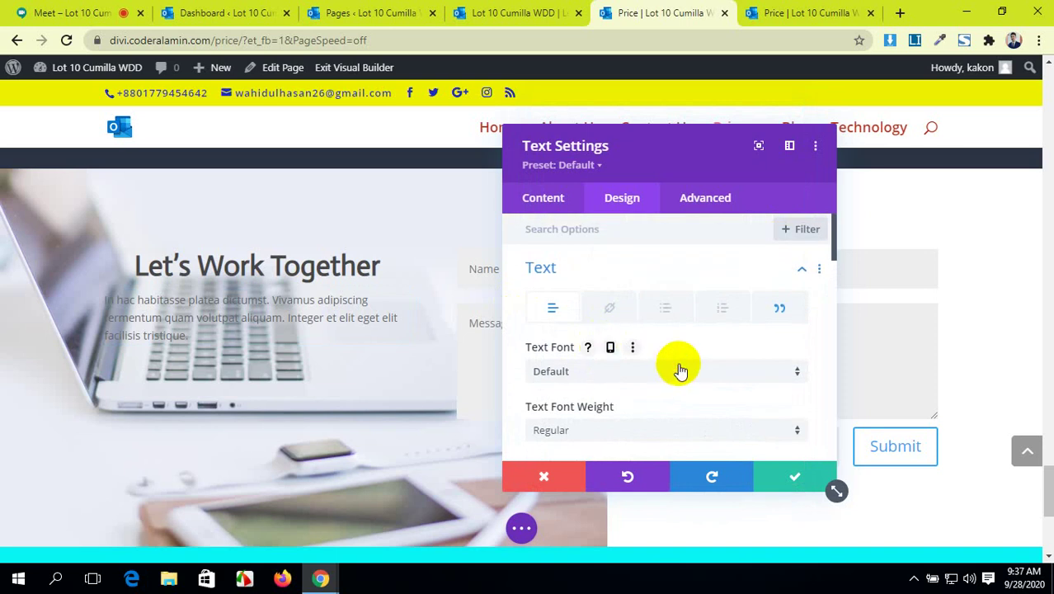
click(679, 371)
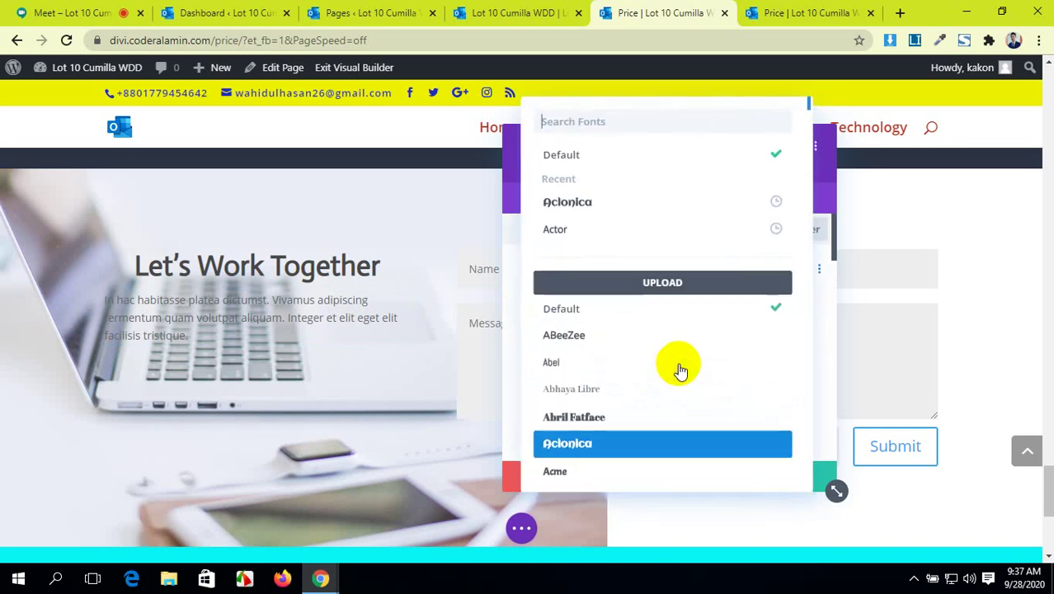
click(637, 239)
scroll(653, 327, down, 1)
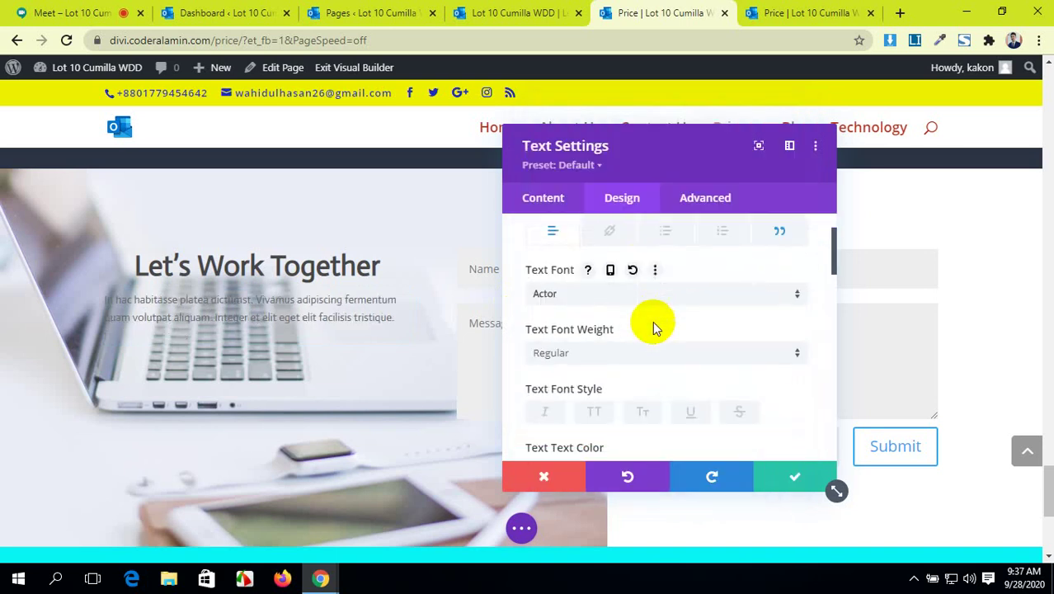
scroll(650, 340, down, 1)
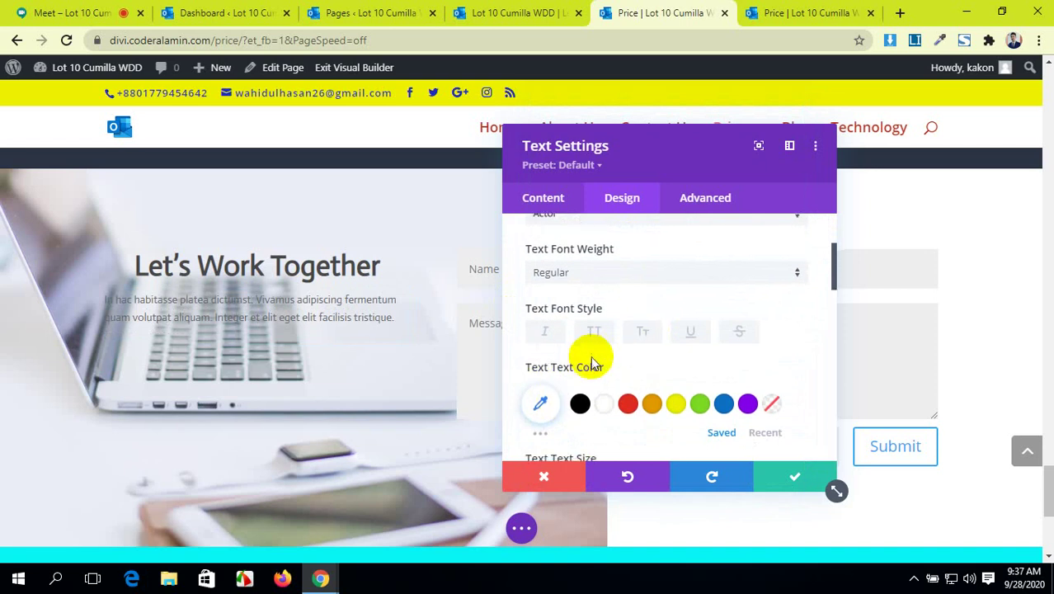
scroll(577, 371, down, 1)
mouse_move(553, 411)
mouse_down()
mouse_move(568, 412)
mouse_move(560, 408)
mouse_up()
scroll(622, 311, up, 1)
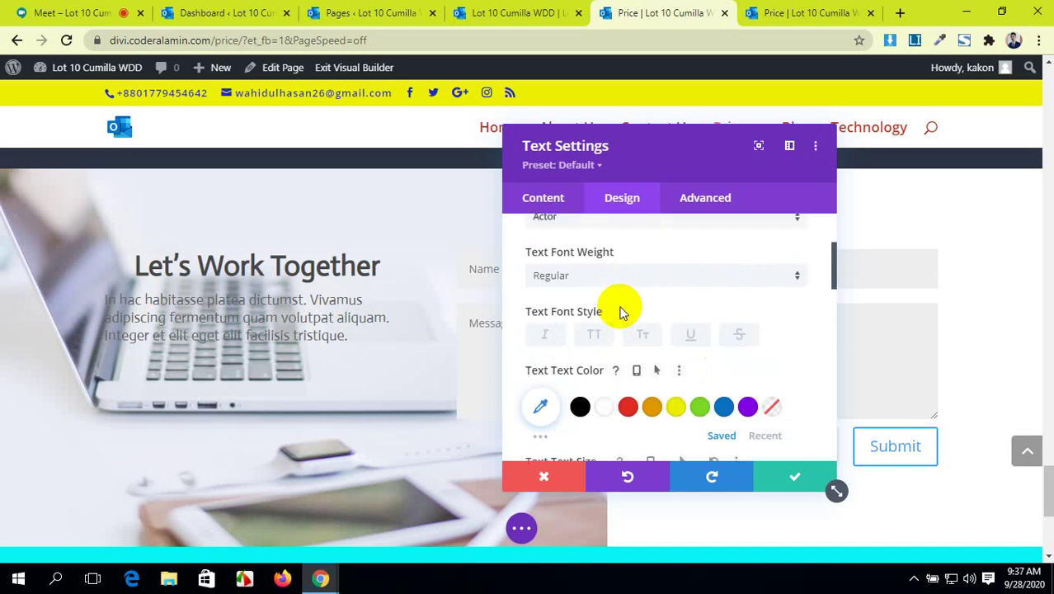
- Center the "In hac habitasse platea dictumst" paragraph in the text module's body content
click(578, 200)
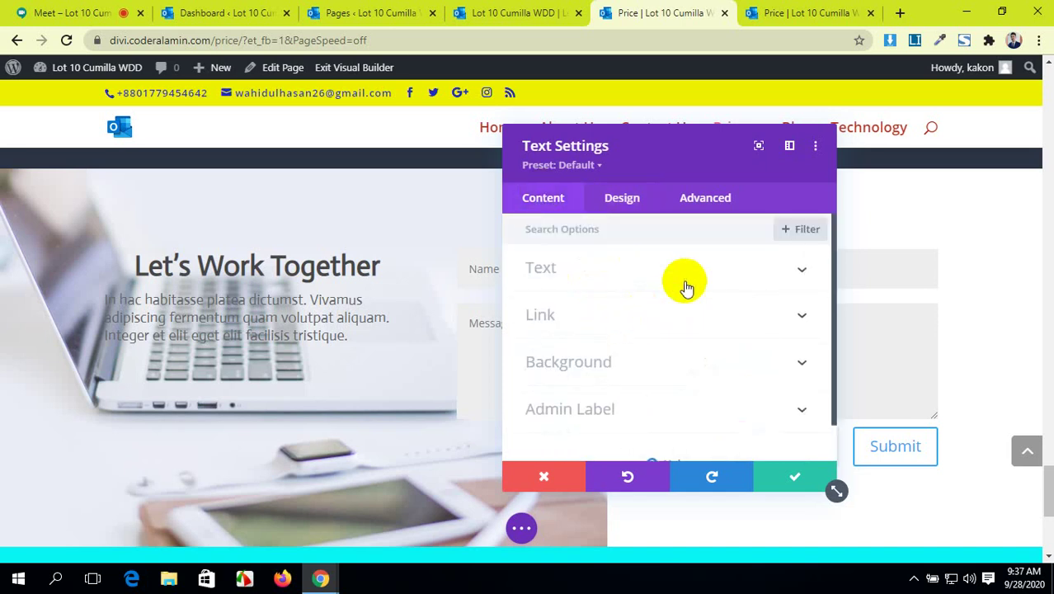
click(685, 287)
scroll(677, 329, down, 1)
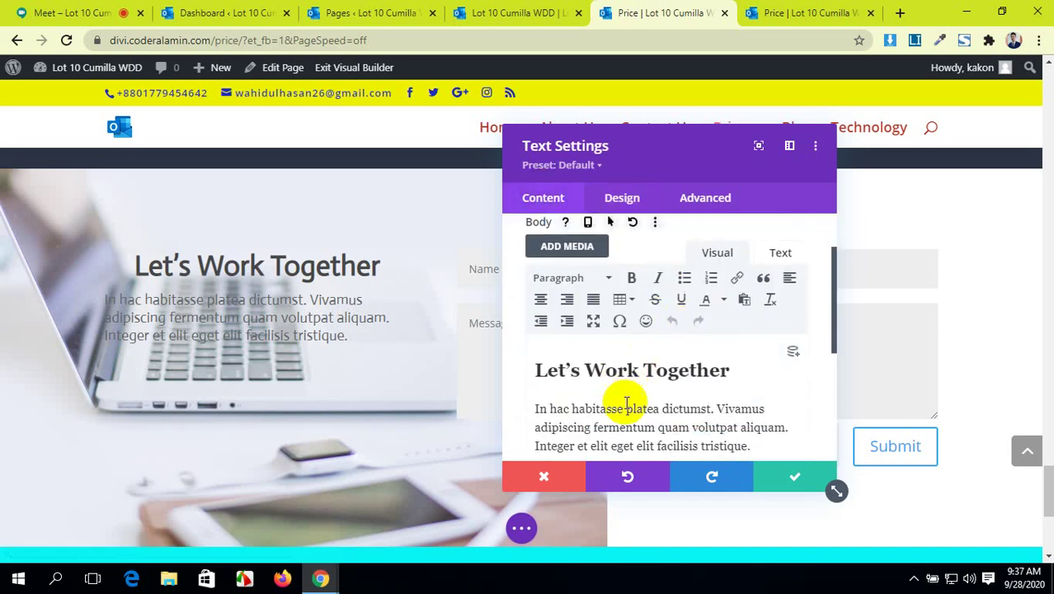
scroll(639, 405, down, 1)
scroll(680, 389, up, 1)
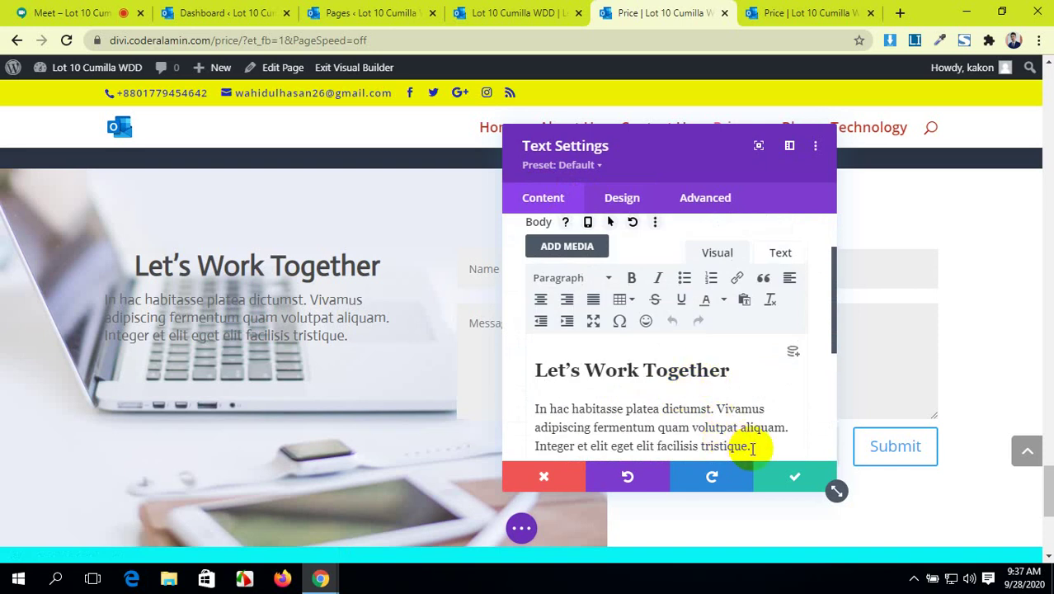
drag(751, 448, 540, 402)
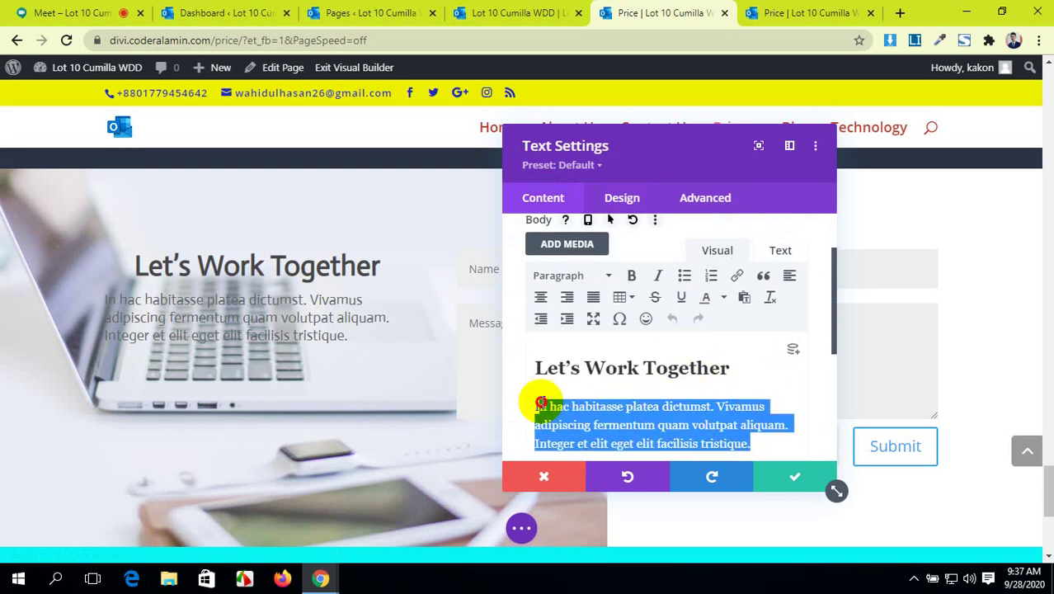
click(542, 299)
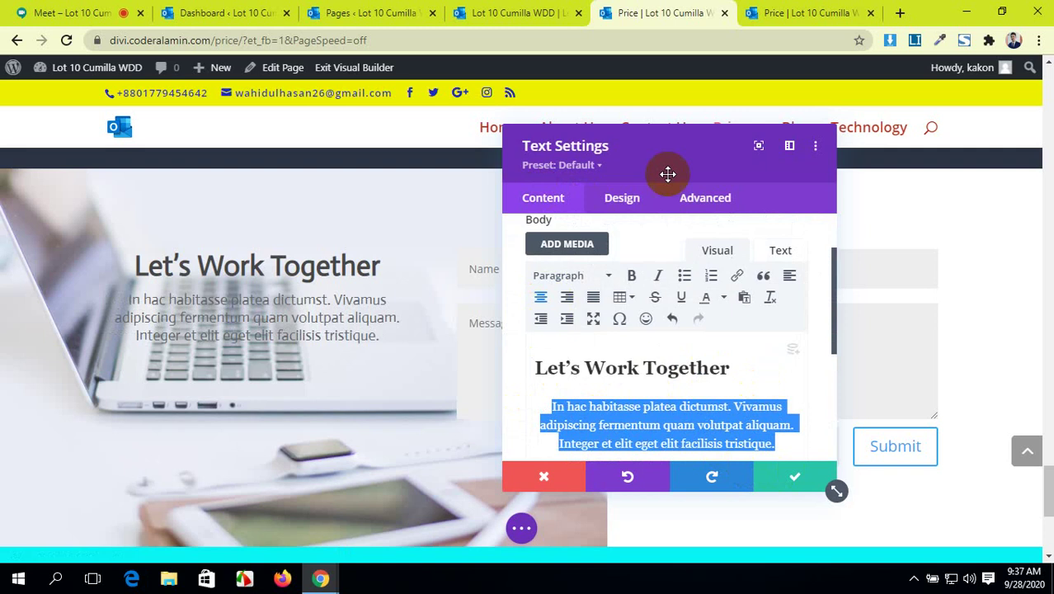
- Return to the module's text design options and set the body text size to 21px
click(618, 195)
scroll(661, 261, down, 1)
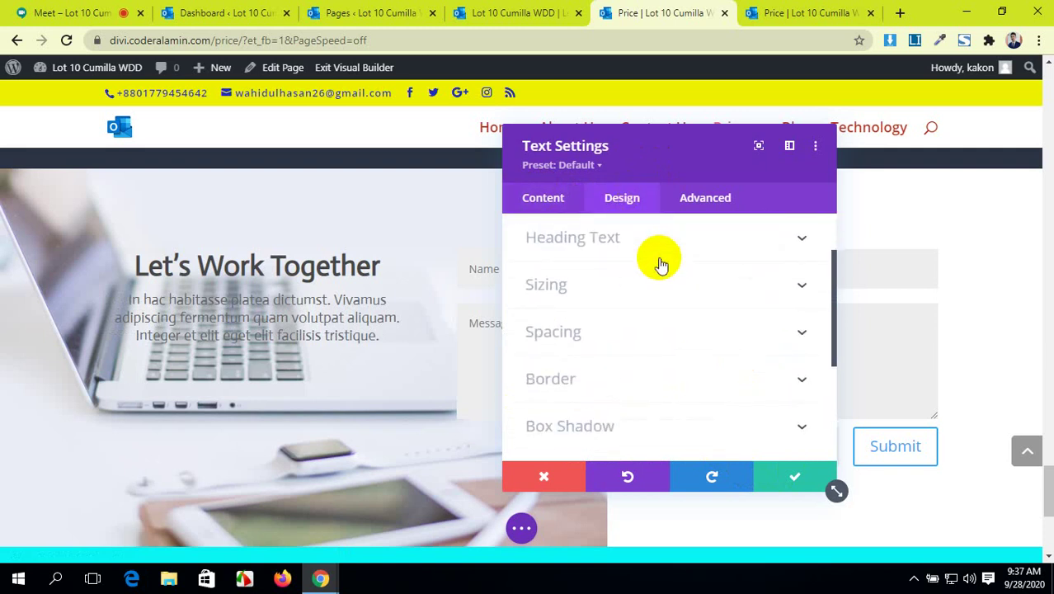
click(671, 333)
scroll(670, 340, up, 4)
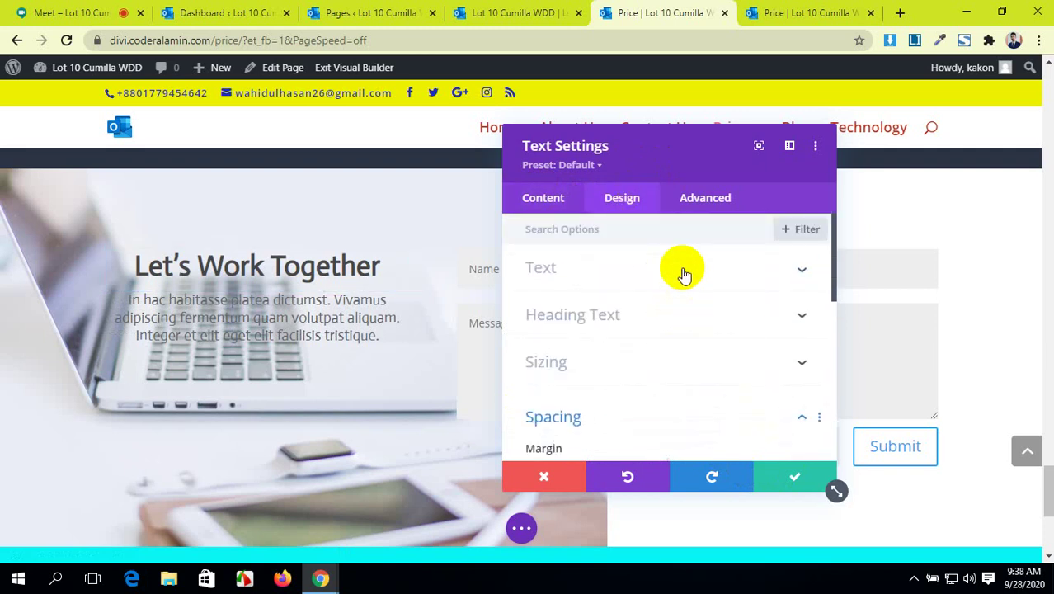
click(683, 270)
scroll(689, 317, down, 2)
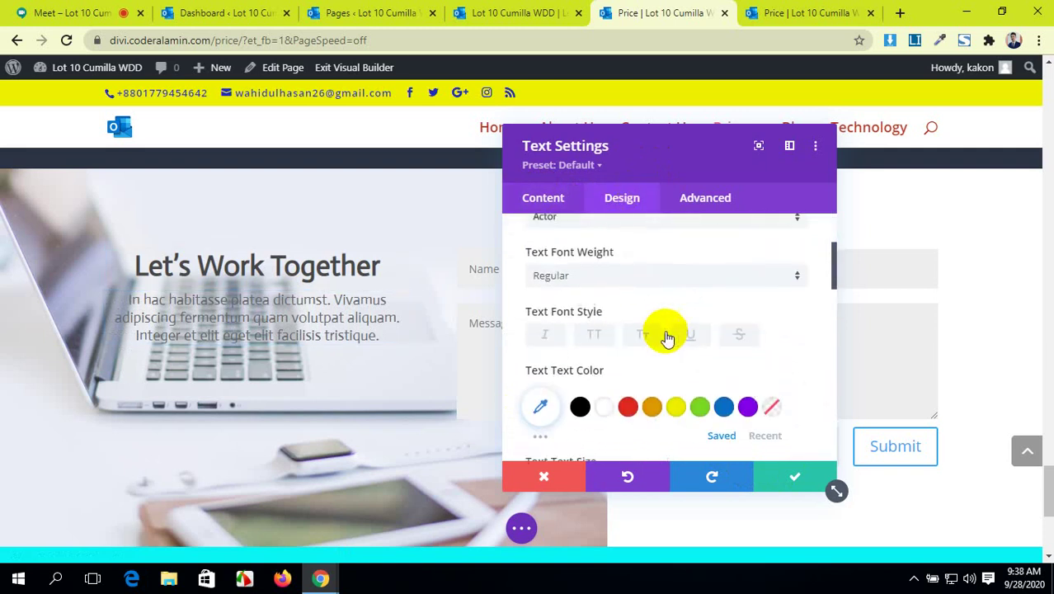
scroll(611, 285, down, 1)
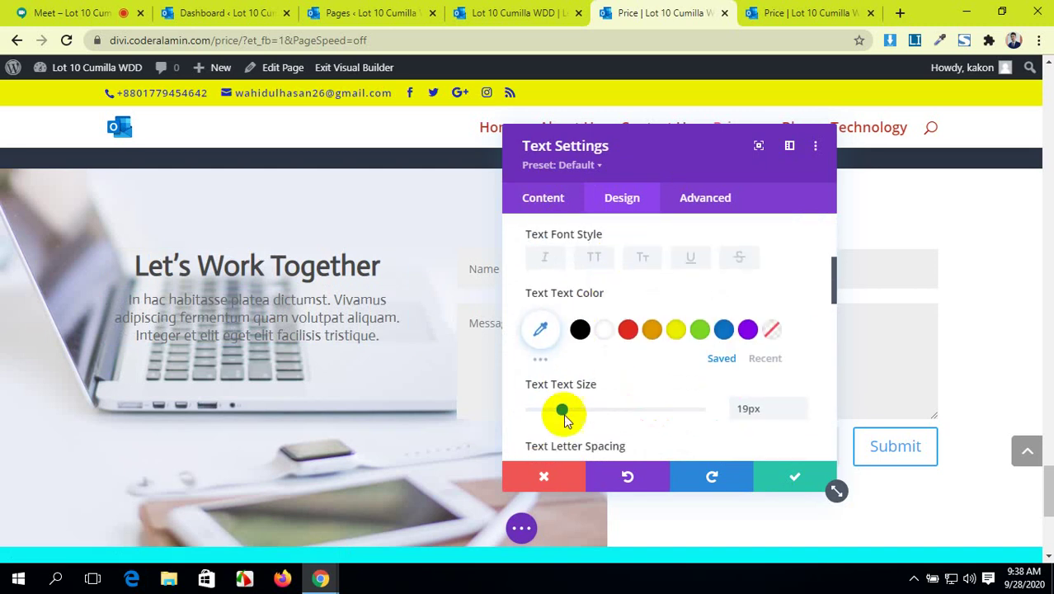
drag(562, 410, 565, 410)
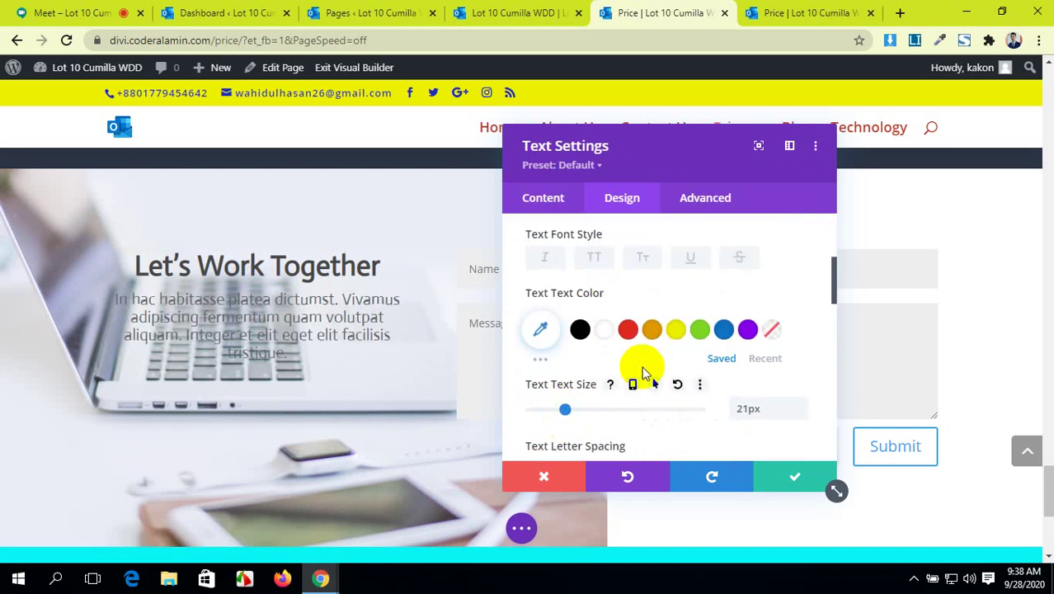
scroll(615, 371, down, 1)
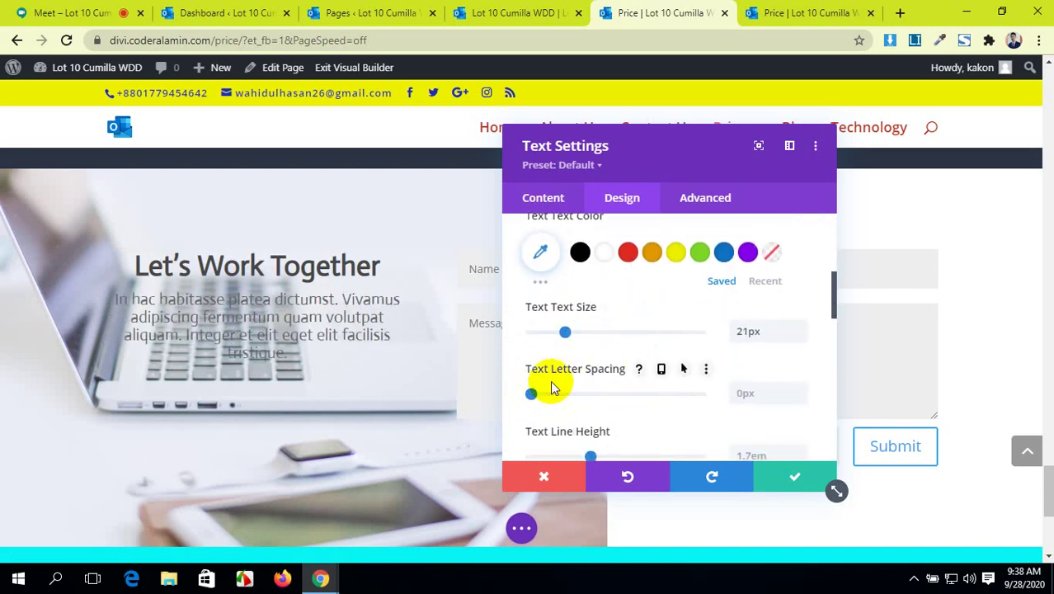
- Set the body text line height to 1.8em
scroll(553, 388, down, 1)
drag(592, 380, 600, 381)
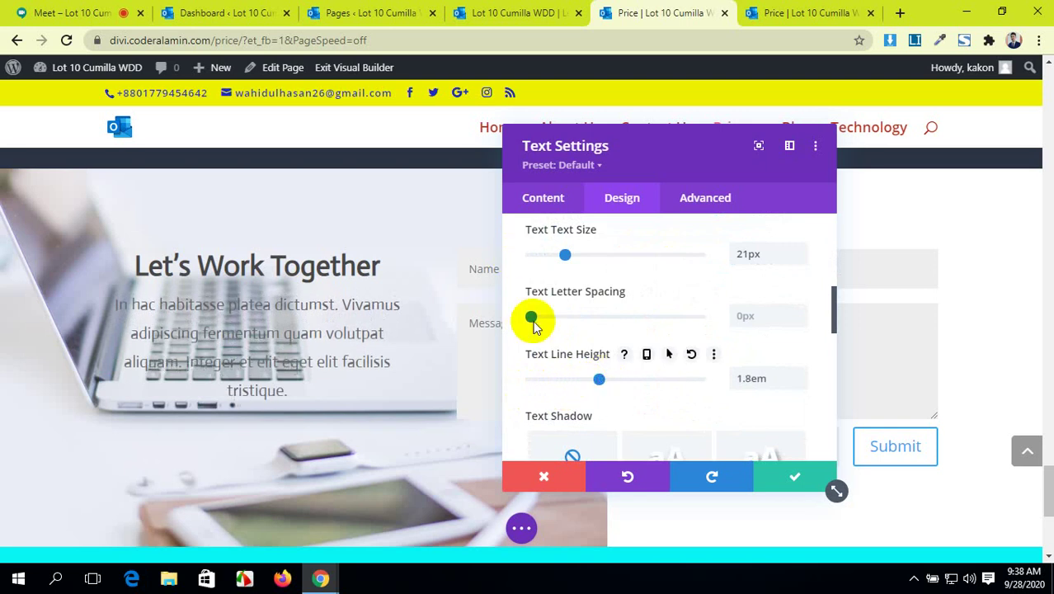
- Try green and yellow from the expanded color palette as the body text color
scroll(534, 321, down, 3)
scroll(534, 326, up, 5)
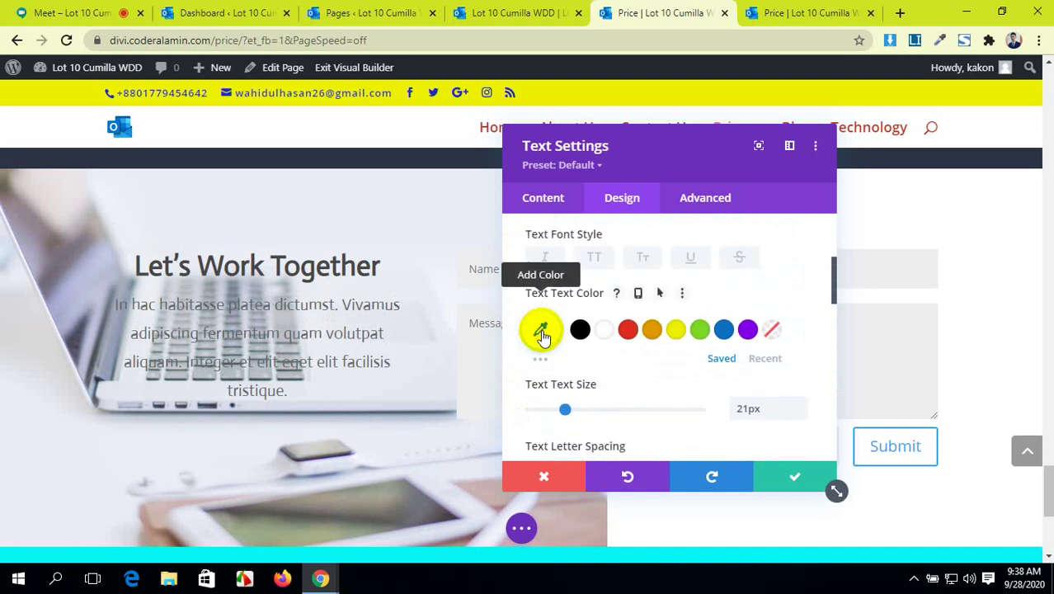
click(539, 355)
scroll(741, 313, down, 3)
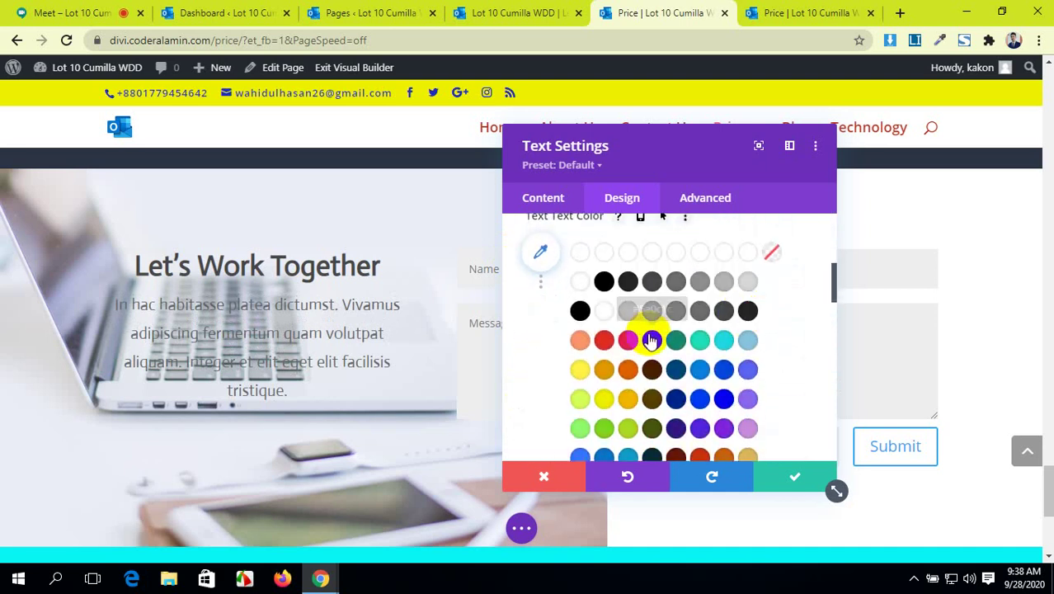
click(676, 341)
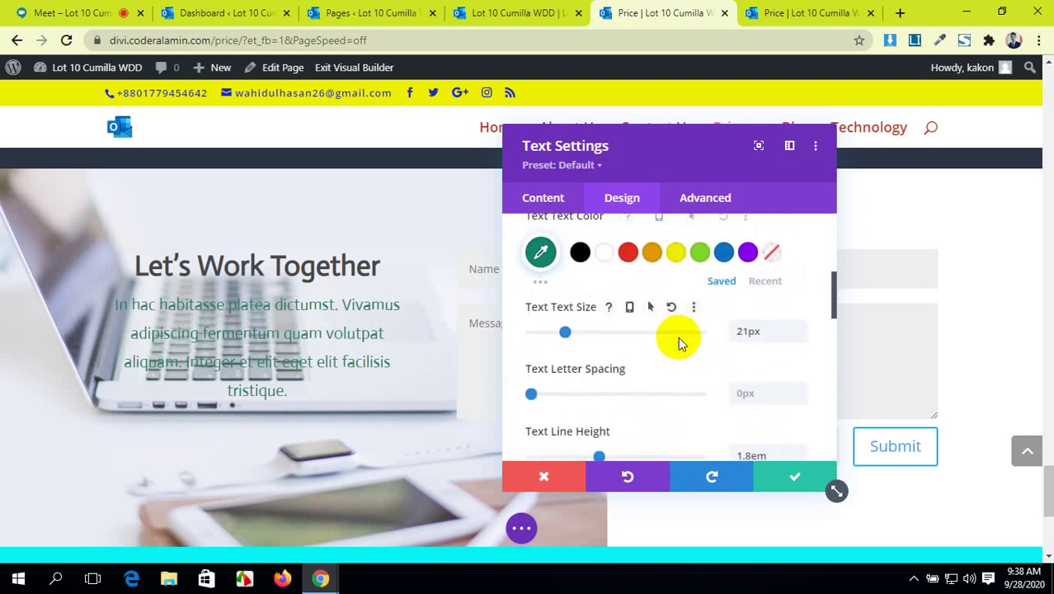
click(536, 282)
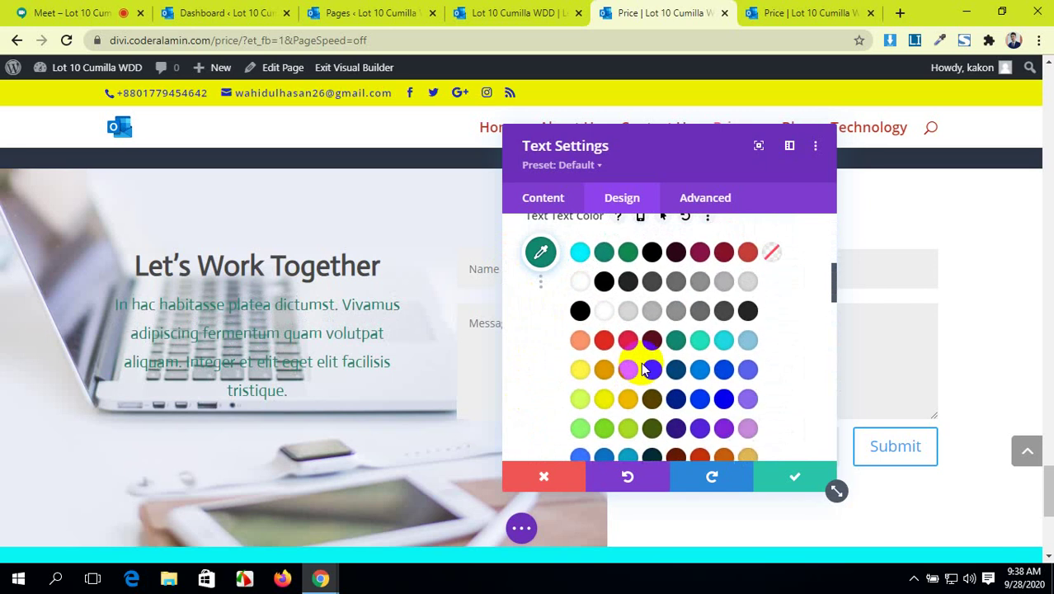
click(578, 370)
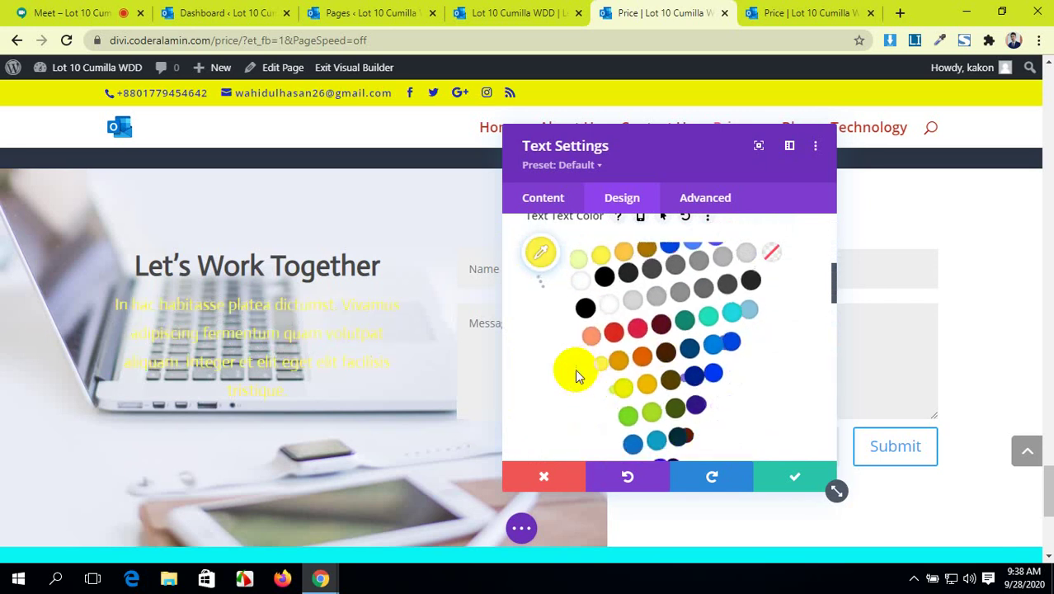
- Set the body text color to the near-black swatch from the expanded palette
click(544, 282)
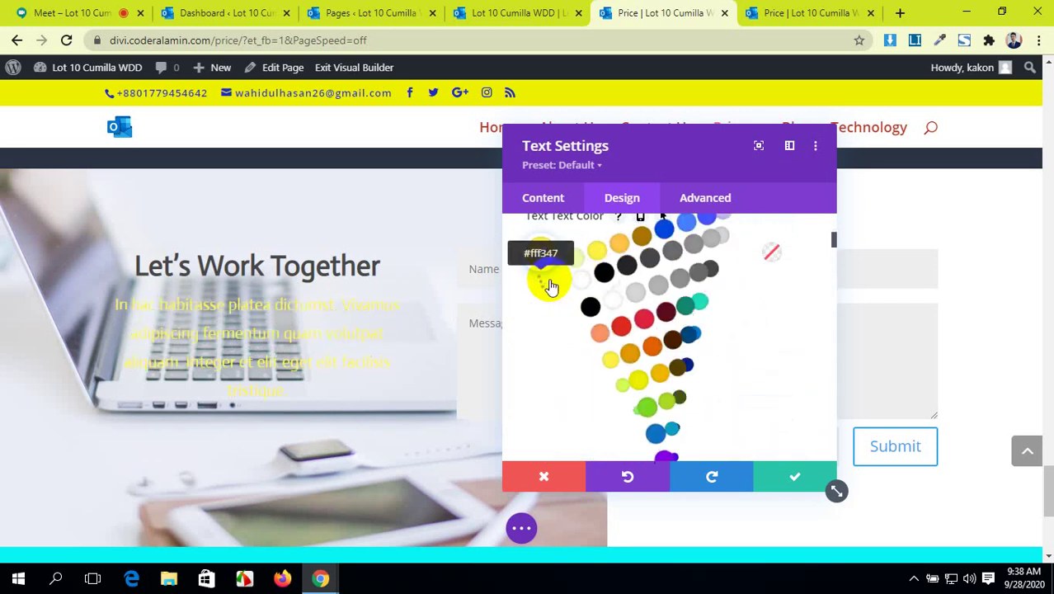
click(747, 312)
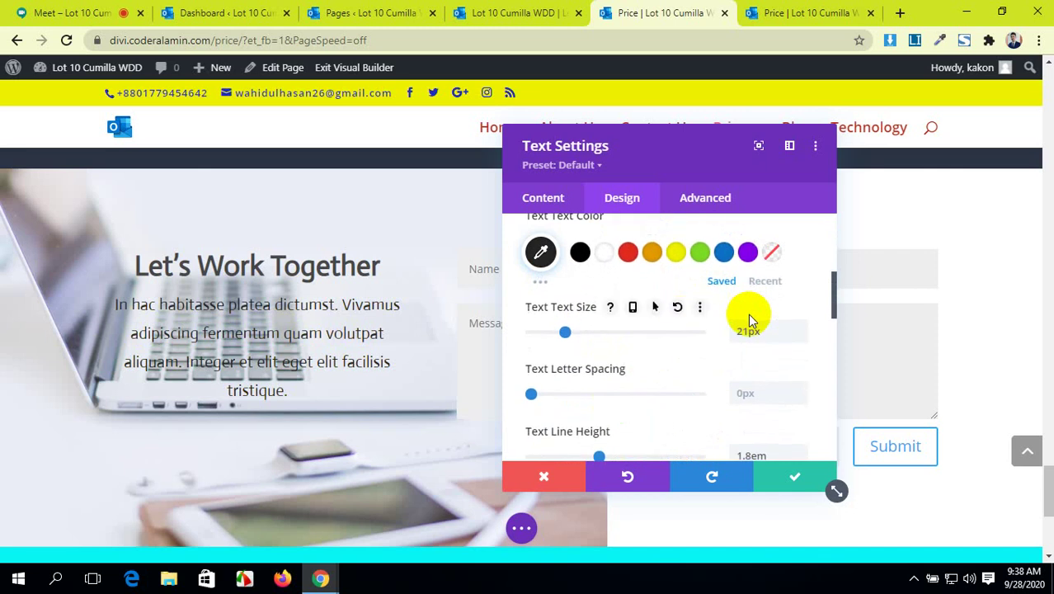
- Check the paragraph styling in the Home page's "Let's Work Together" section and return to the Price page builder
click(495, 10)
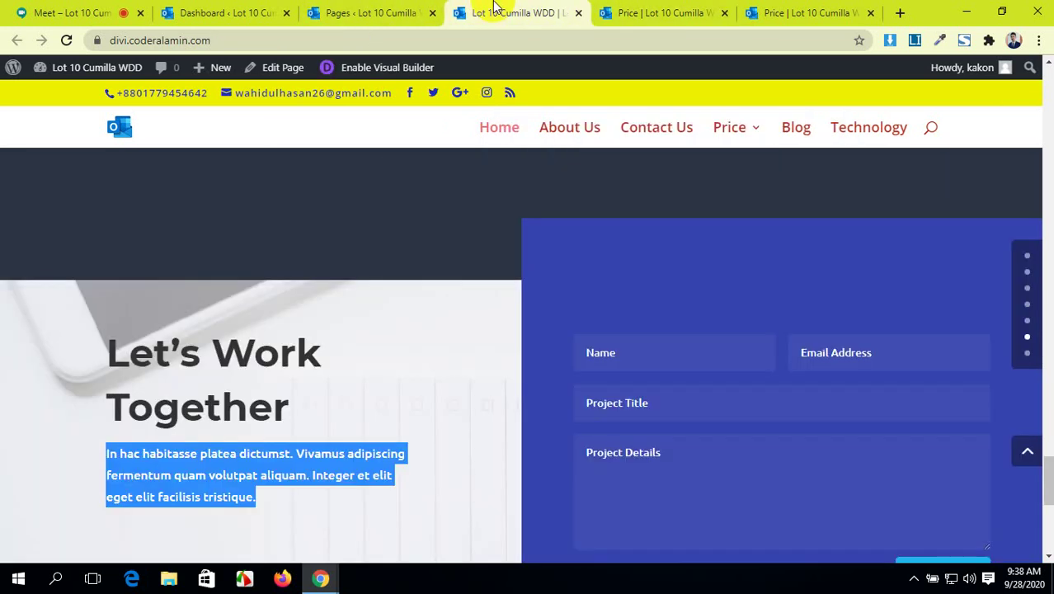
click(379, 358)
click(660, 12)
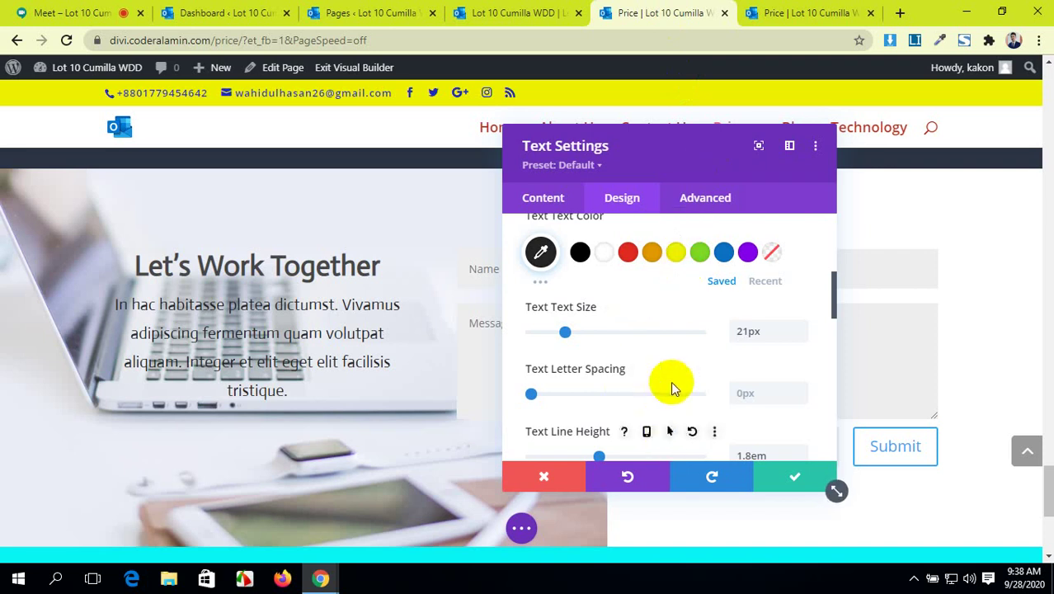
- Set the body text font weight to Bold and save the text module's settings
scroll(671, 368, up, 1)
scroll(671, 366, up, 1)
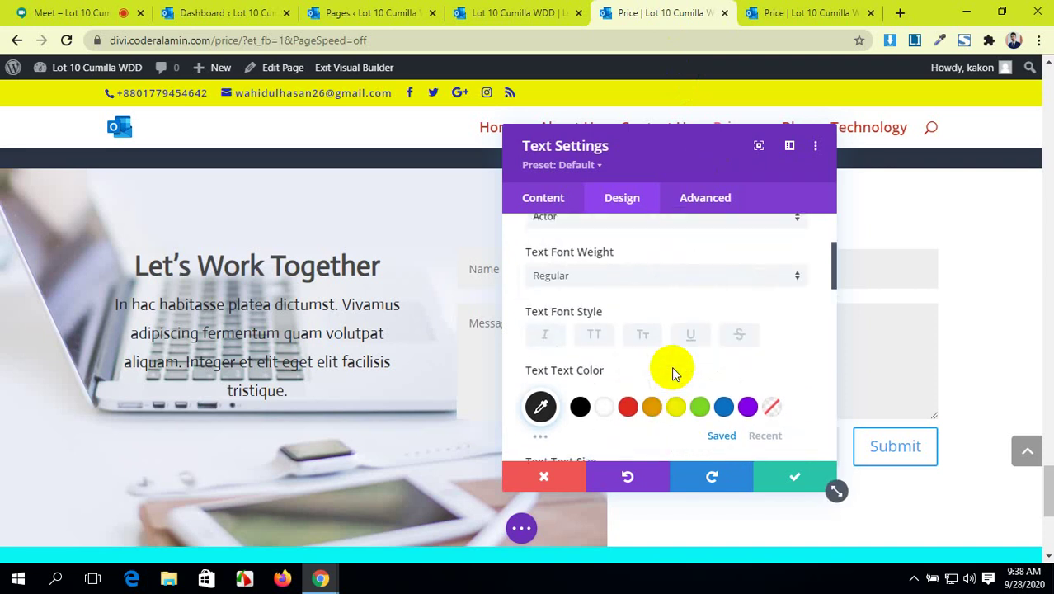
click(728, 283)
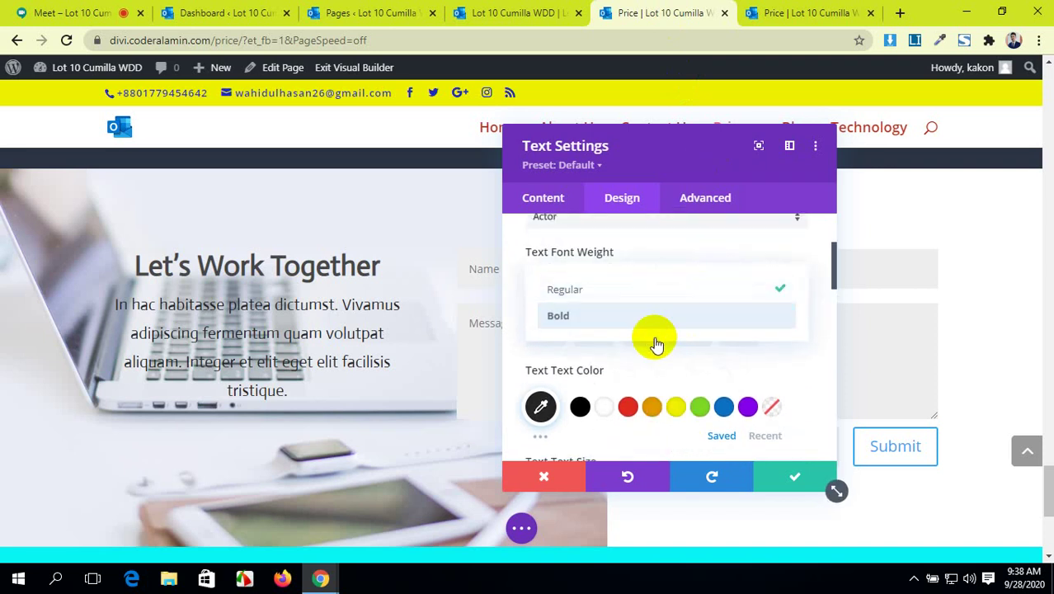
click(658, 327)
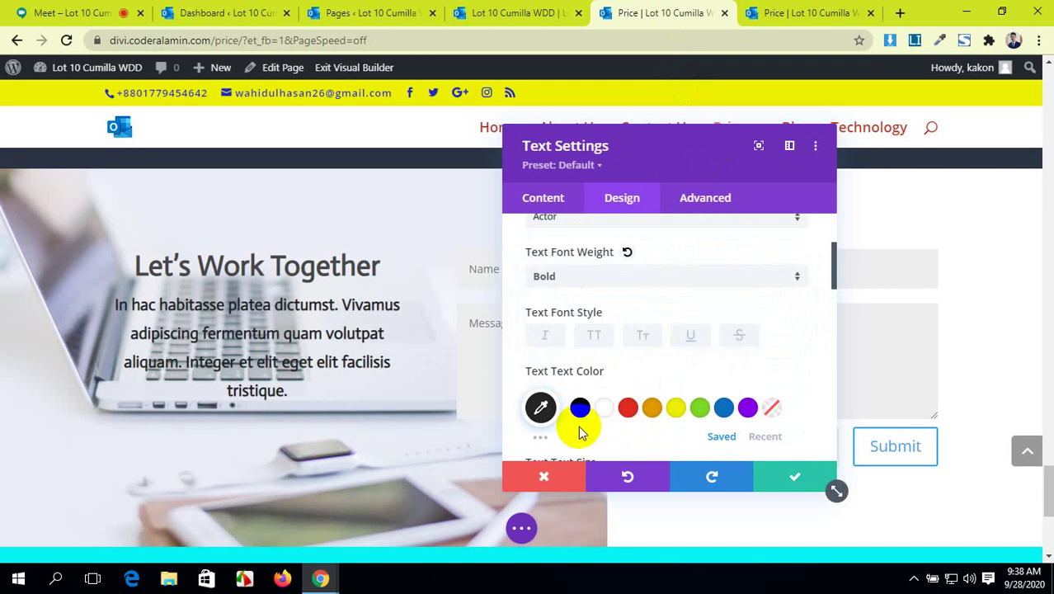
click(771, 484)
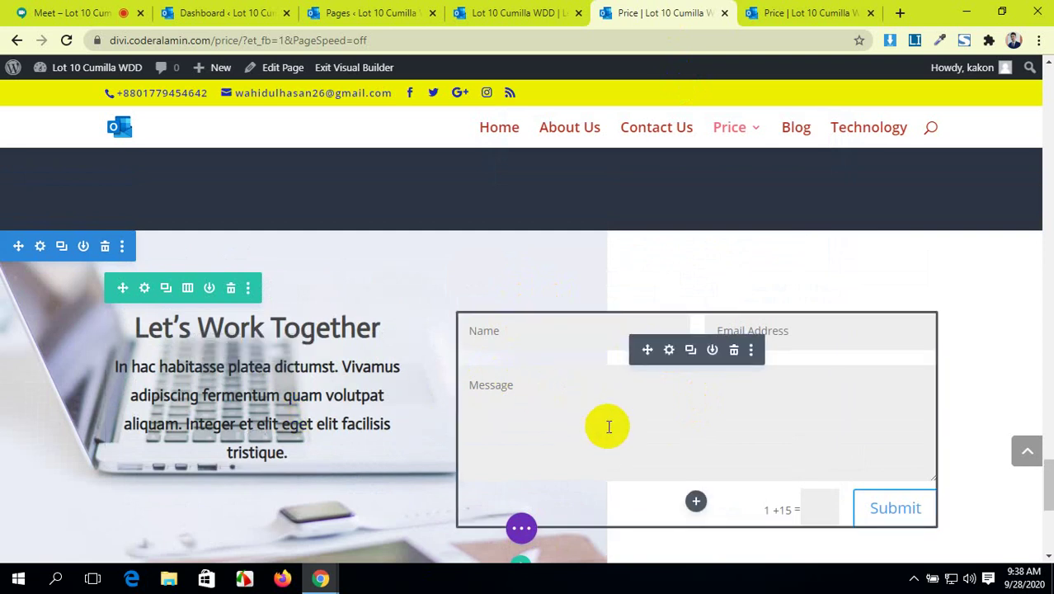
- Open the row's second column, which holds the contact form, and set its background color to blue #0c71c3
scroll(601, 420, down, 1)
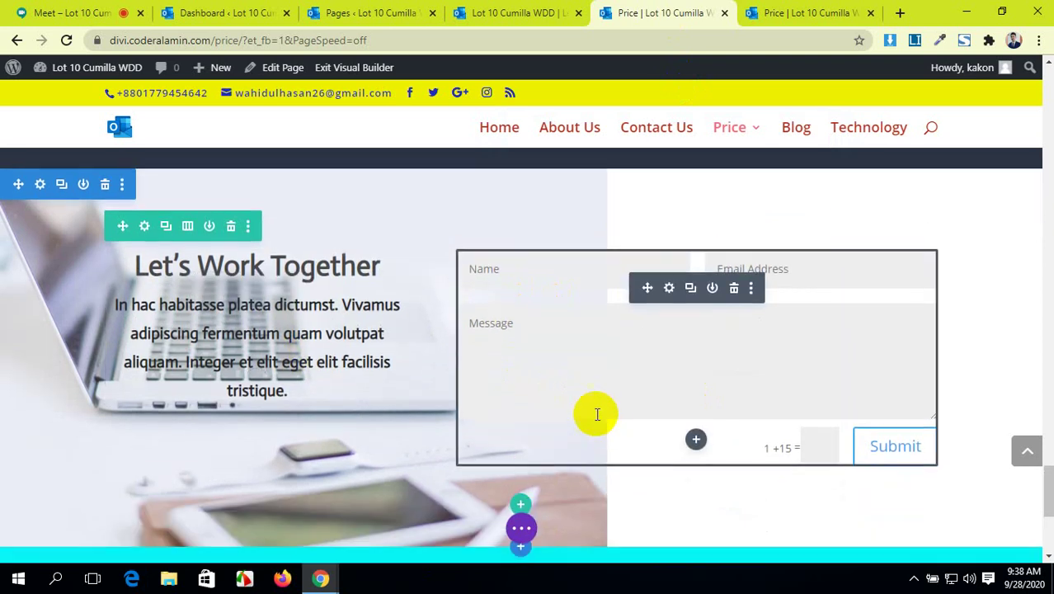
click(145, 227)
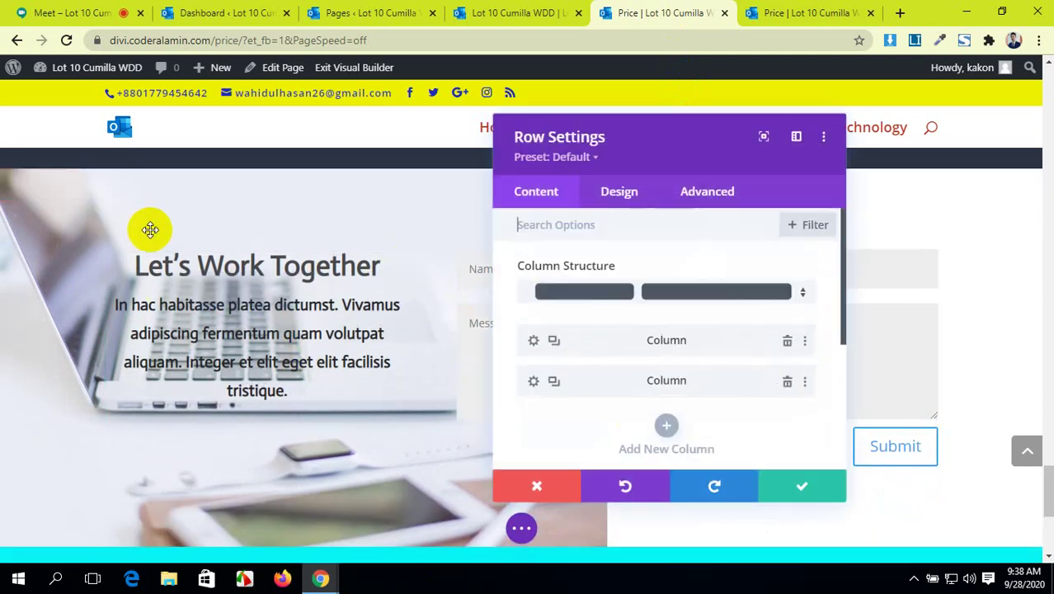
click(540, 378)
scroll(596, 327, down, 1)
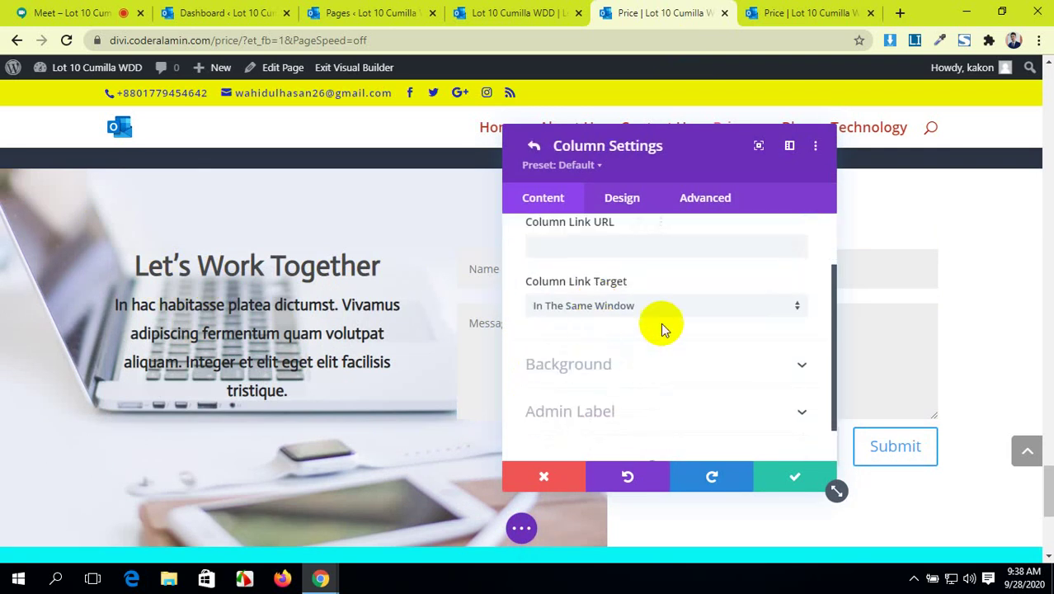
click(715, 363)
scroll(714, 361, down, 2)
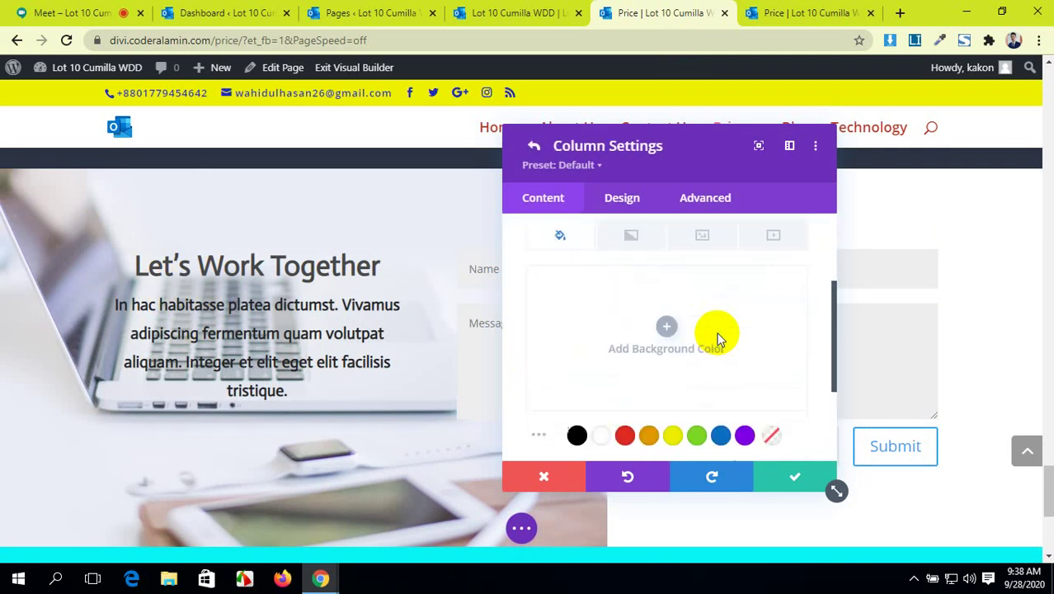
click(633, 229)
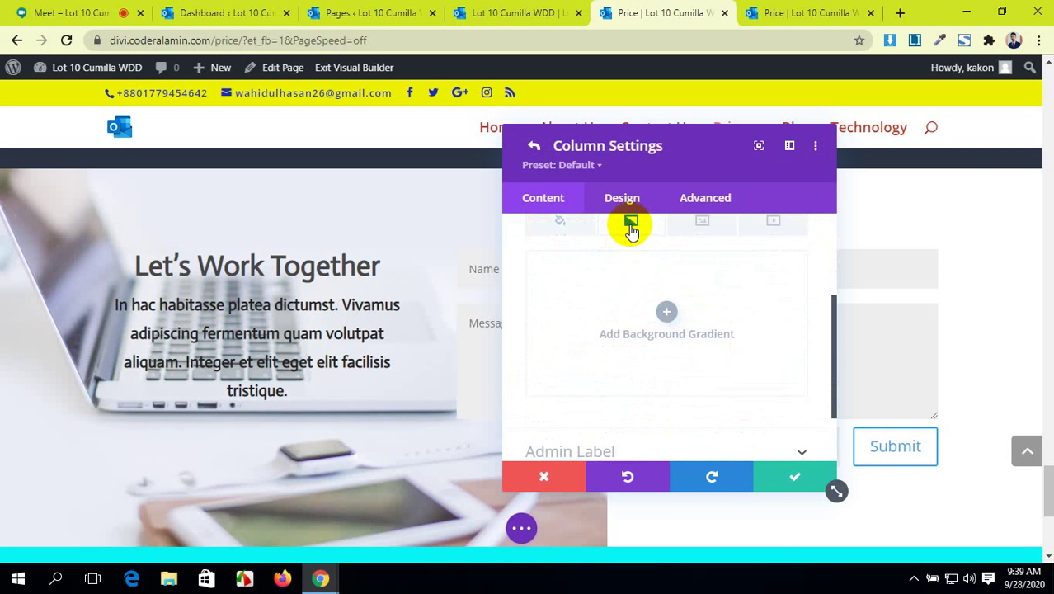
click(569, 228)
click(744, 422)
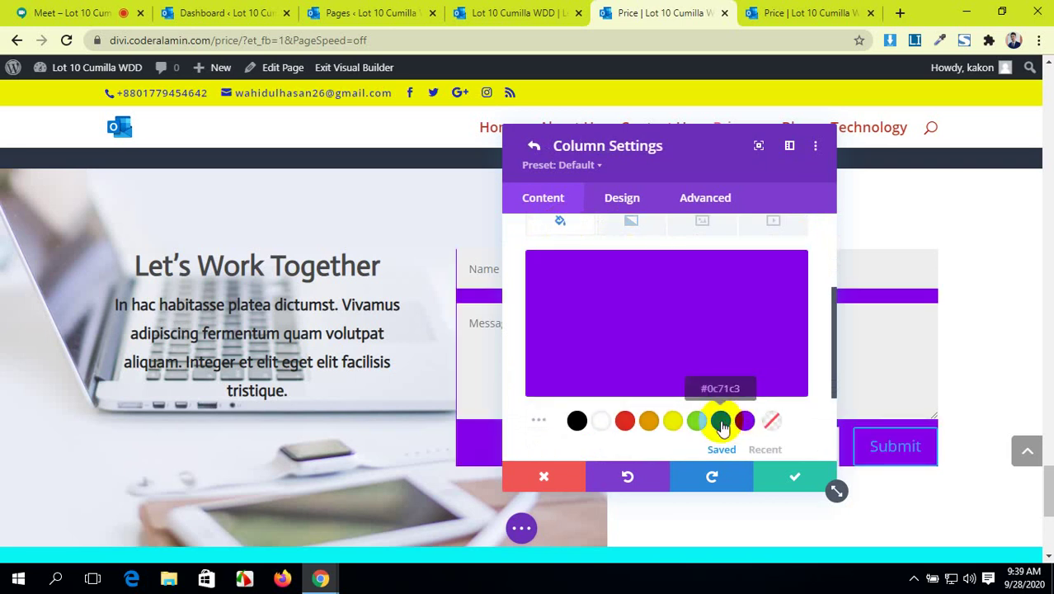
click(720, 420)
- Link the contact form column's top and bottom padding and set both to 99px
drag(715, 151, 228, 192)
click(142, 223)
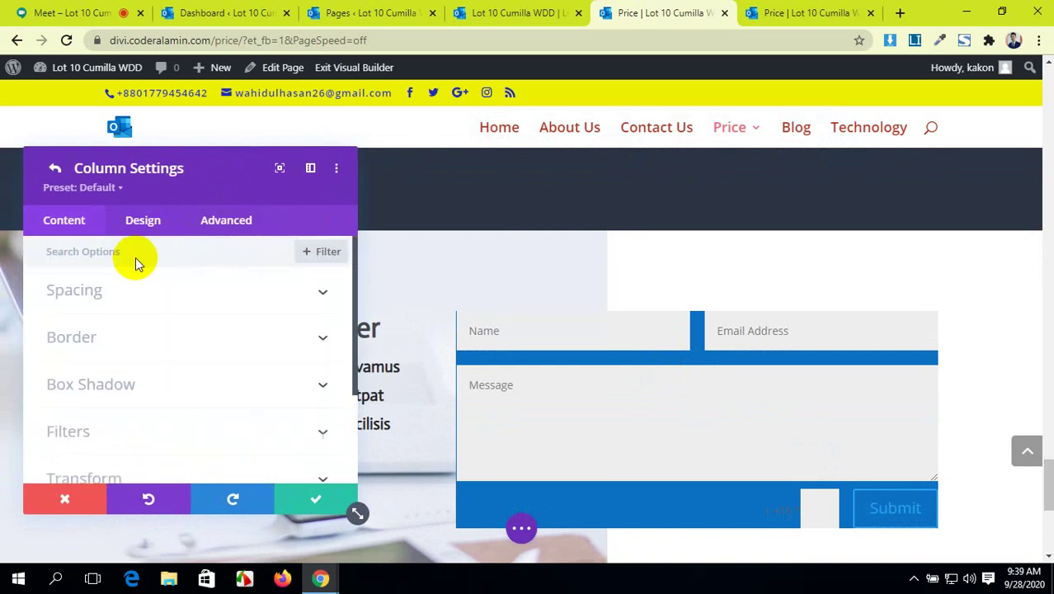
click(254, 297)
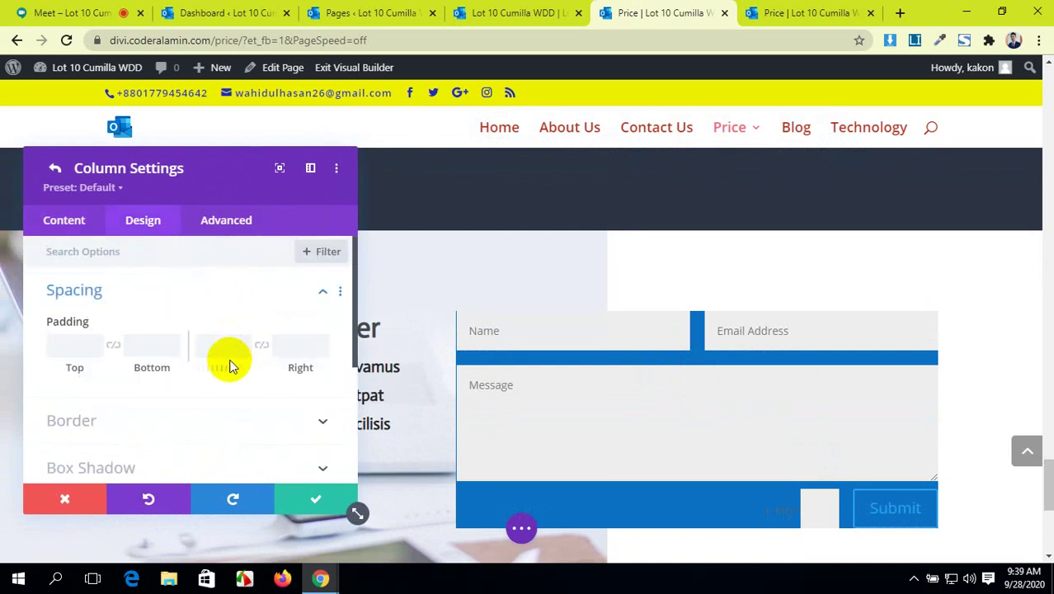
scroll(178, 346, down, 1)
scroll(71, 329, up, 1)
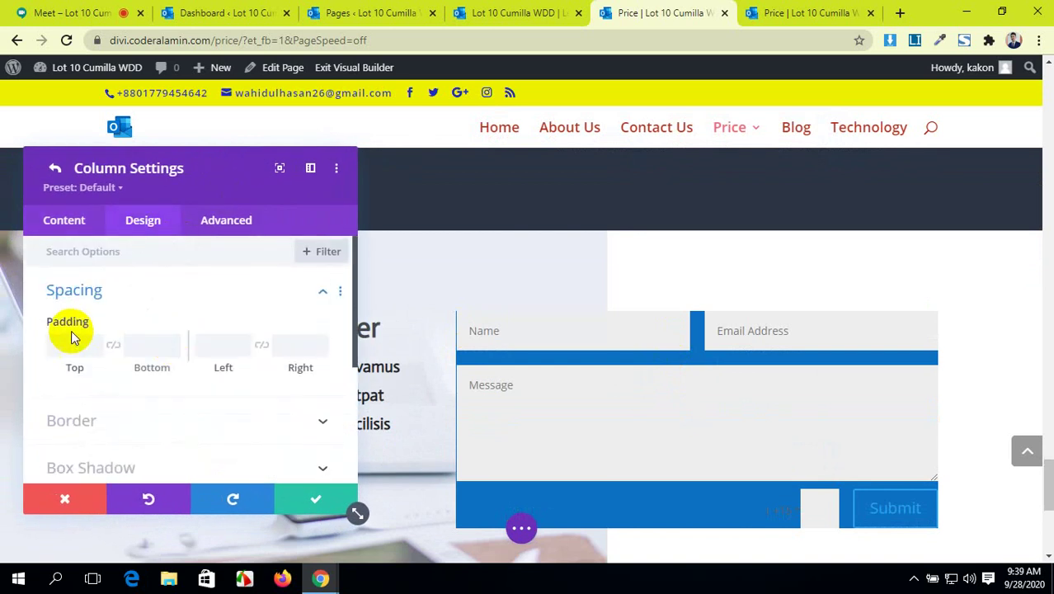
click(113, 347)
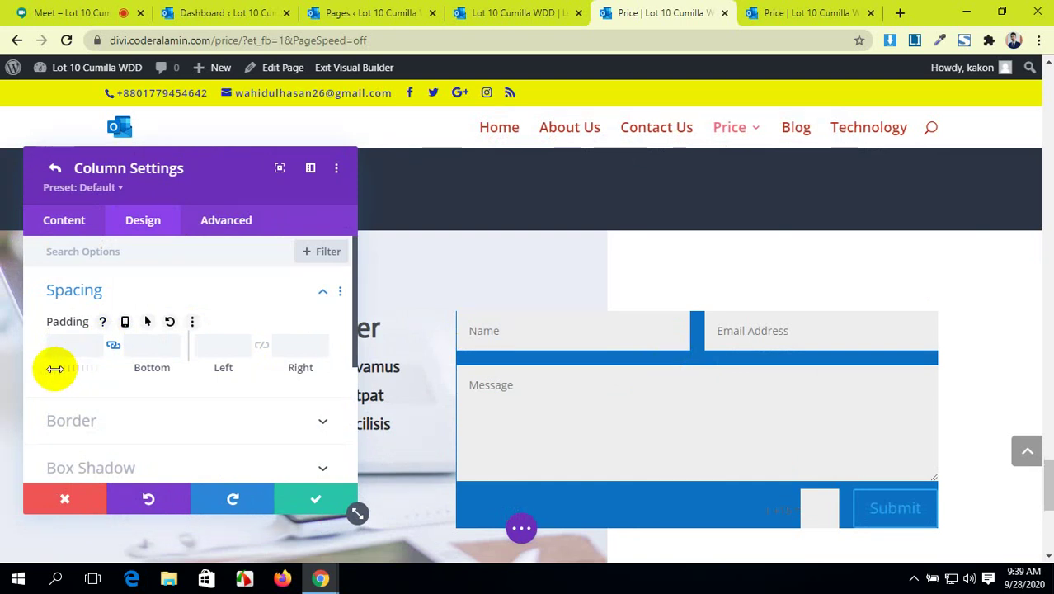
drag(54, 368, 102, 367)
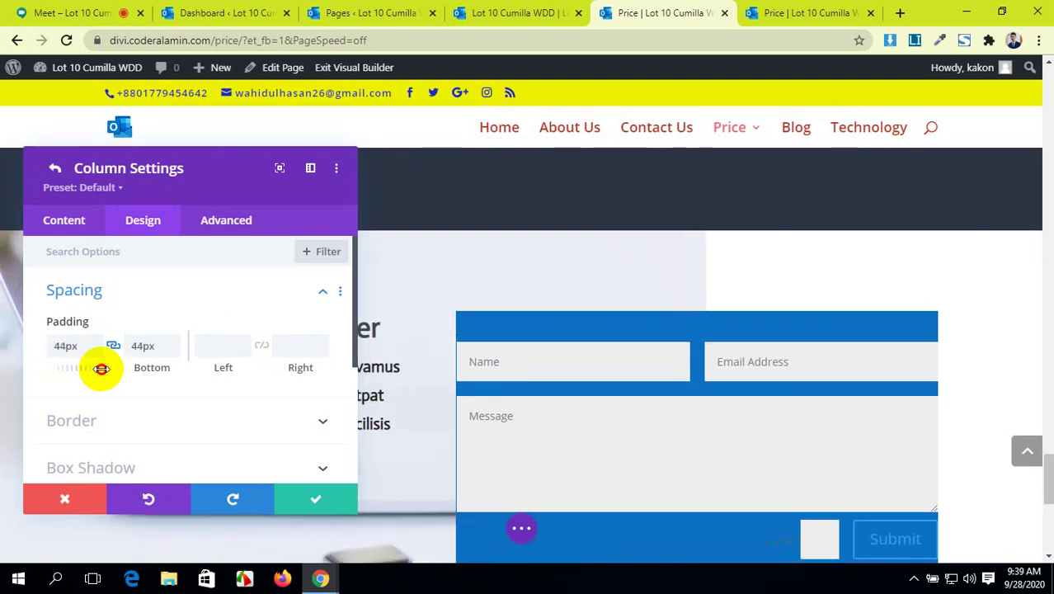
scroll(522, 425, down, 1)
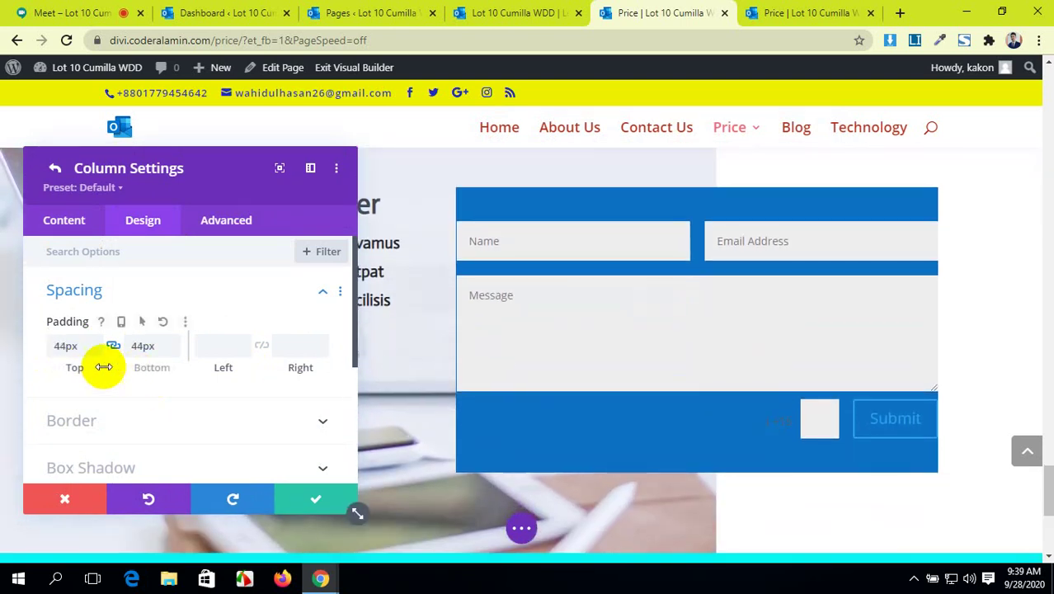
drag(45, 373, 101, 365)
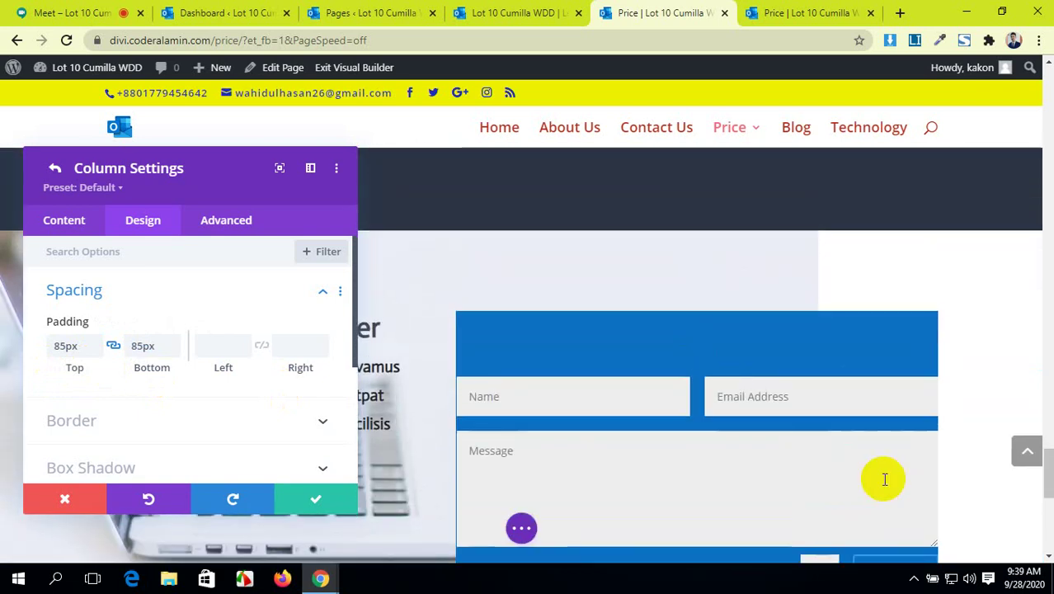
scroll(884, 479, down, 3)
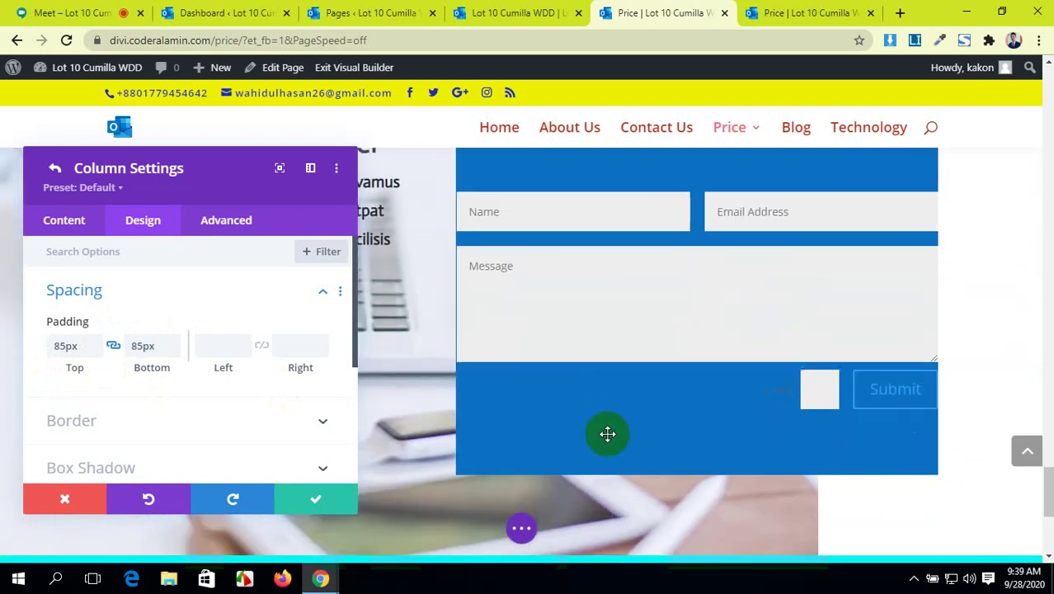
drag(52, 367, 82, 370)
- Examine how the padded blue form column sits beside the text column, moving the settings window aside to see both
drag(238, 194, 858, 377)
scroll(519, 379, up, 3)
scroll(519, 379, down, 2)
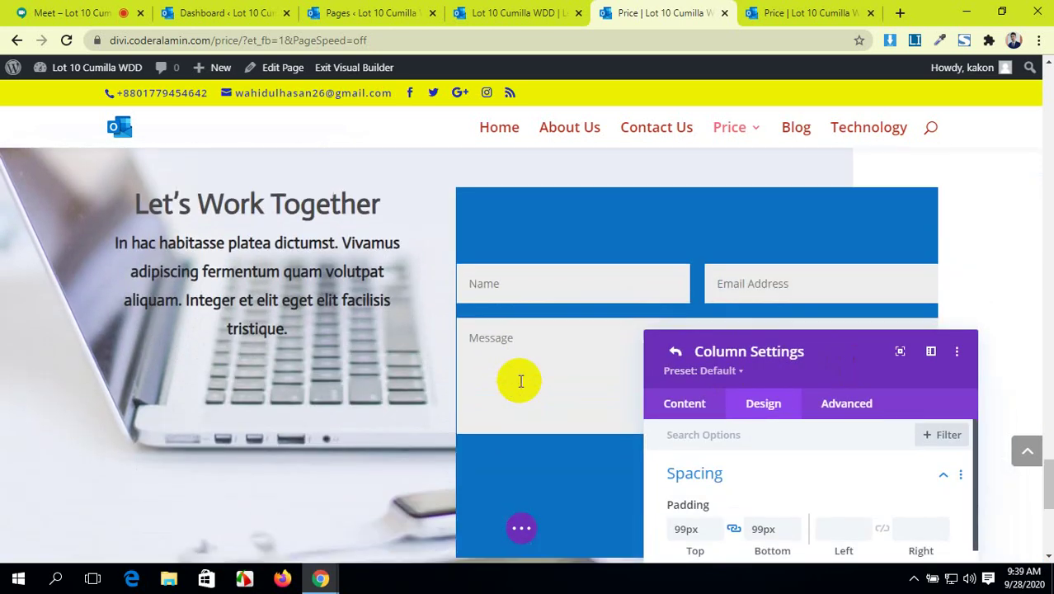
scroll(375, 369, down, 1)
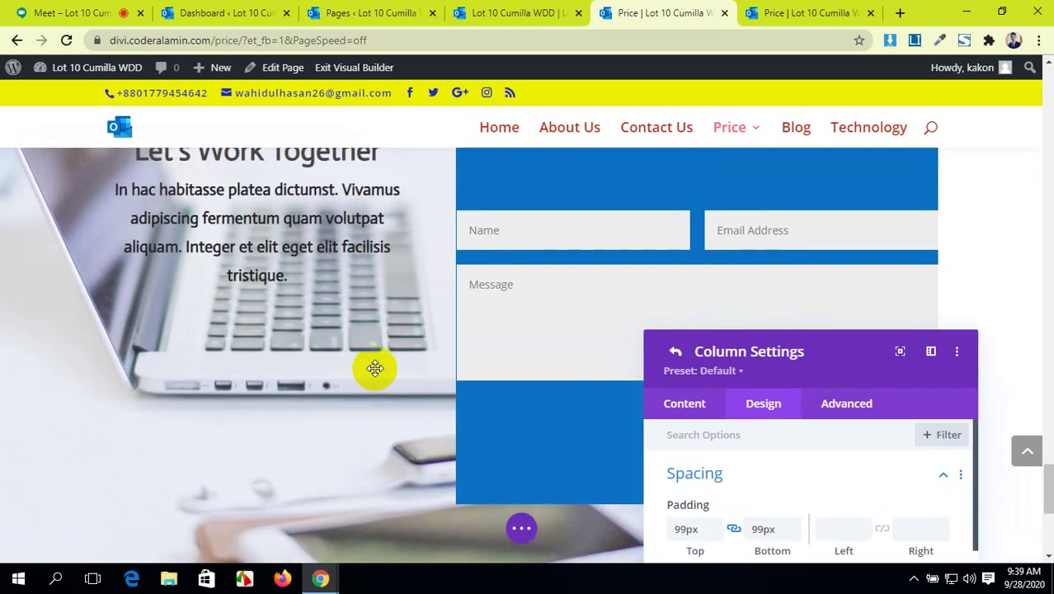
drag(839, 347, 257, 197)
scroll(753, 418, down, 1)
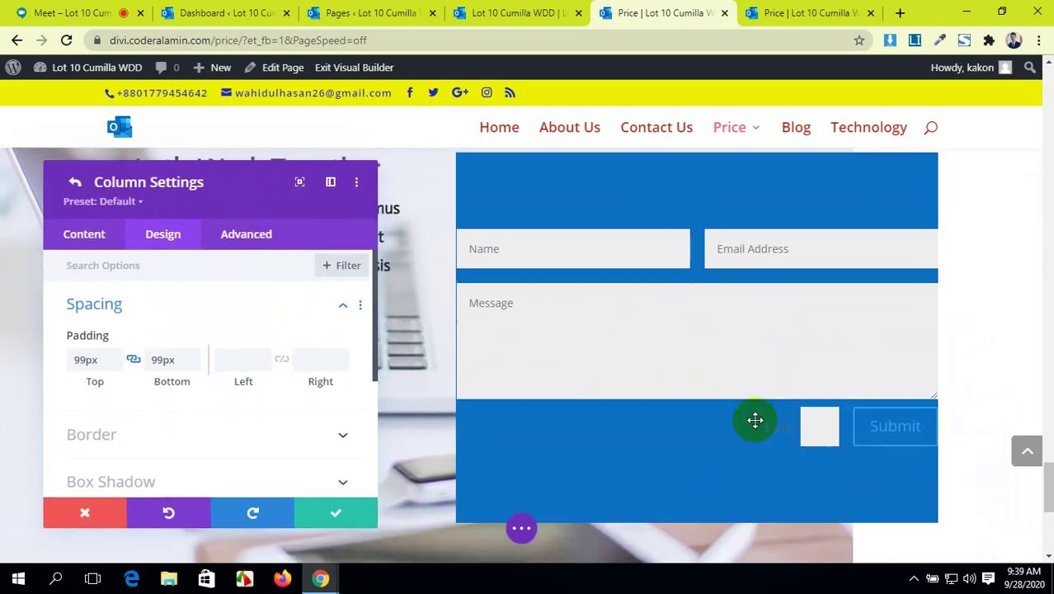
scroll(193, 419, down, 1)
scroll(193, 423, down, 1)
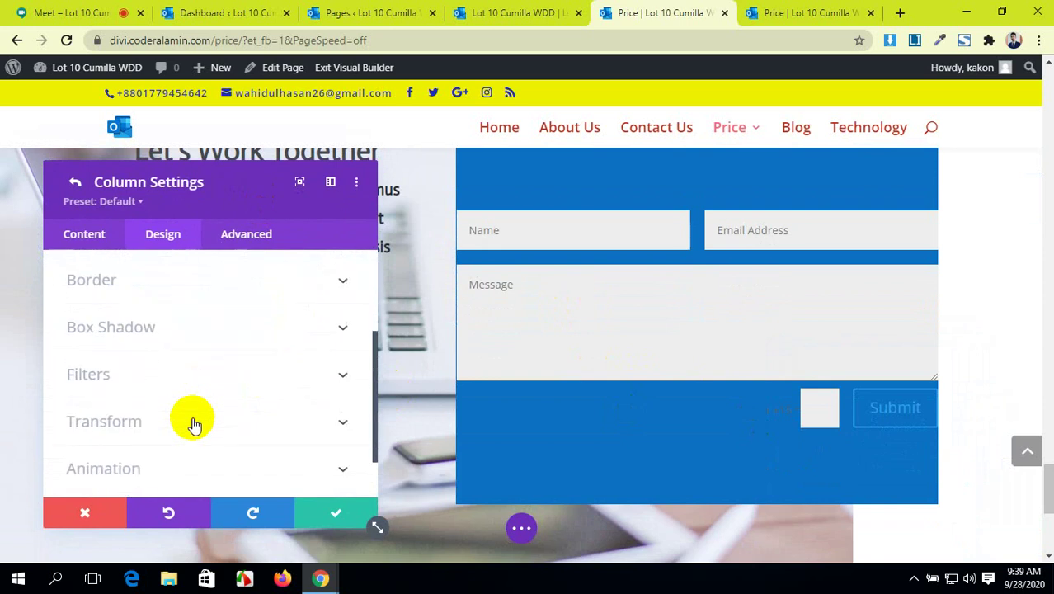
- Set the contact form column's linked top and bottom padding to 100px
scroll(193, 422, up, 2)
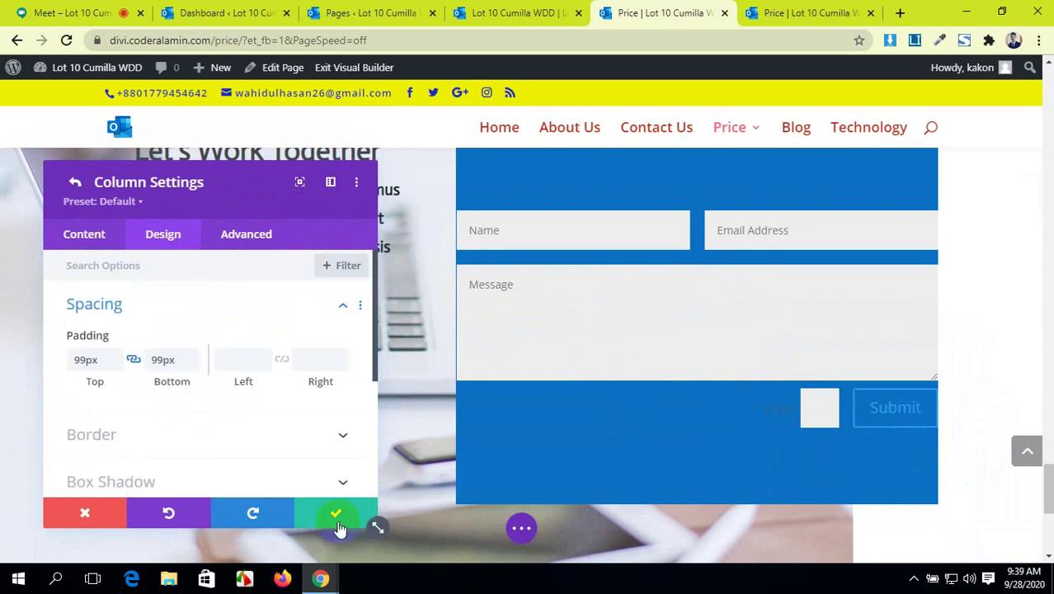
scroll(748, 381, up, 1)
scroll(748, 381, down, 1)
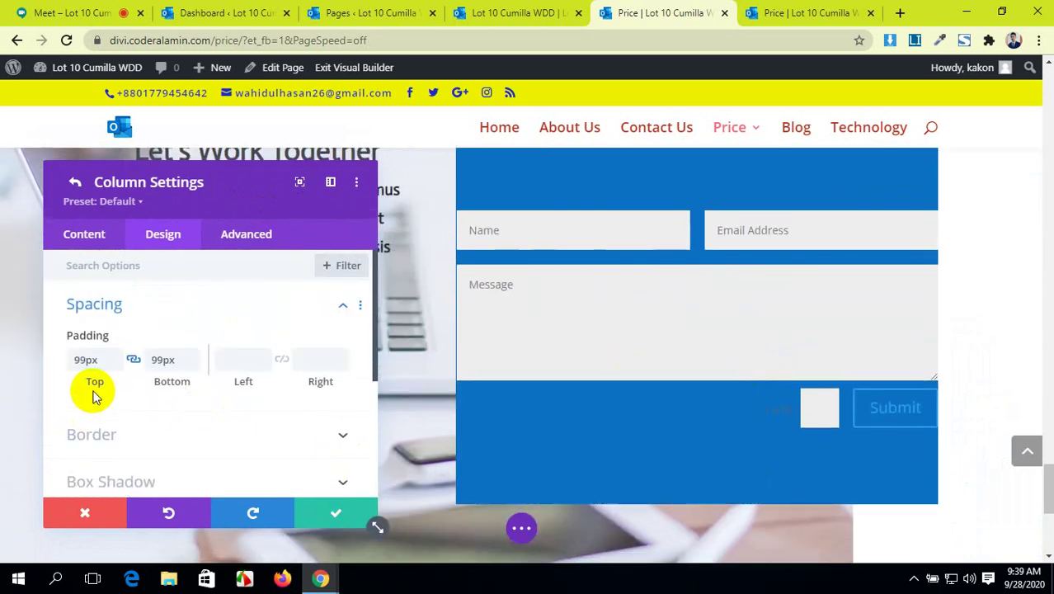
drag(75, 382, 78, 381)
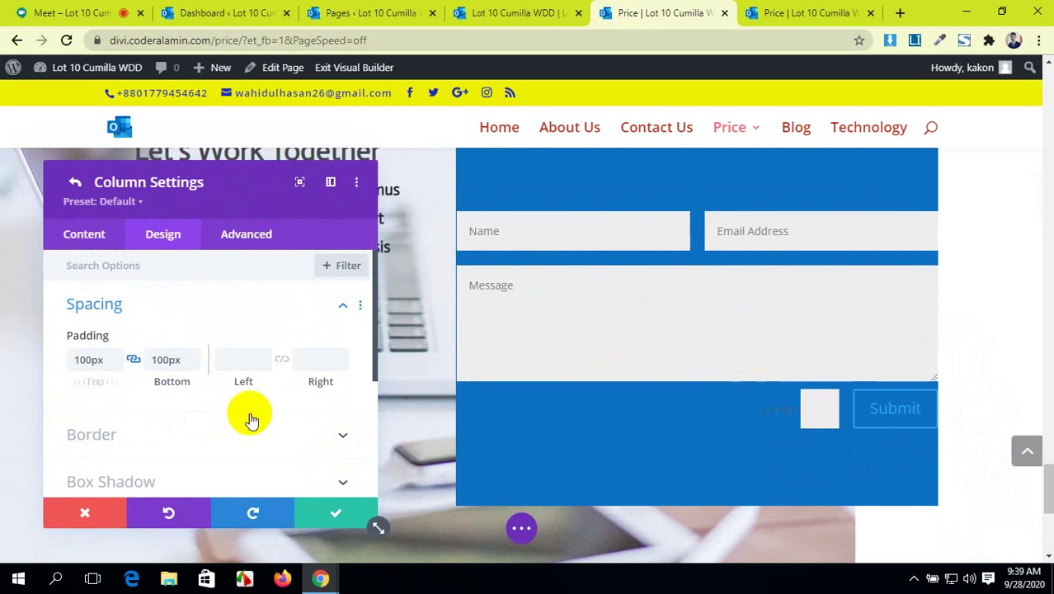
- Save the contact form column's settings and close the row settings
click(320, 514)
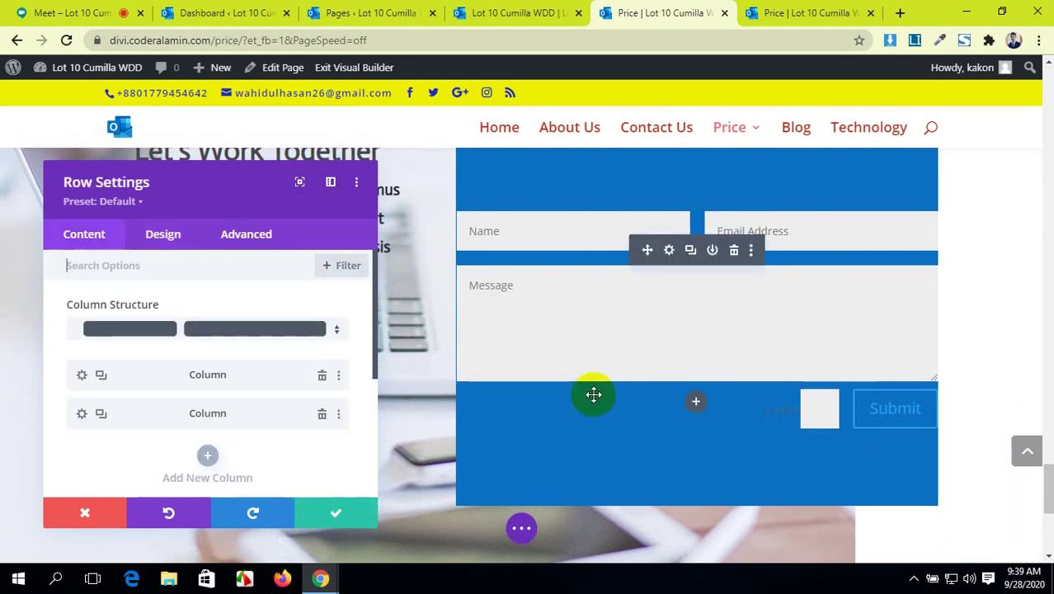
click(325, 509)
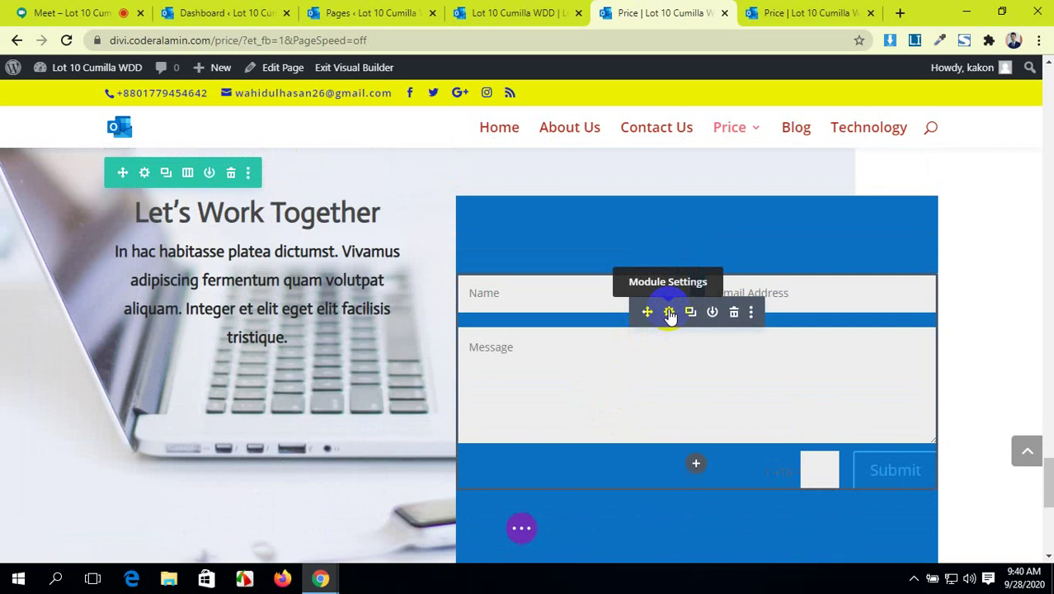
click(145, 173)
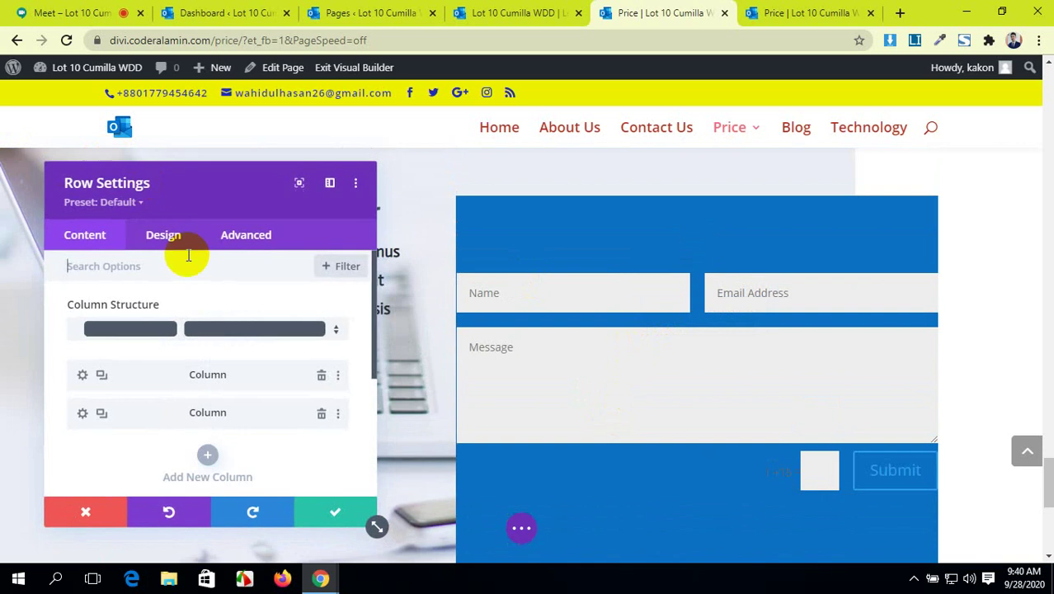
click(165, 236)
click(196, 356)
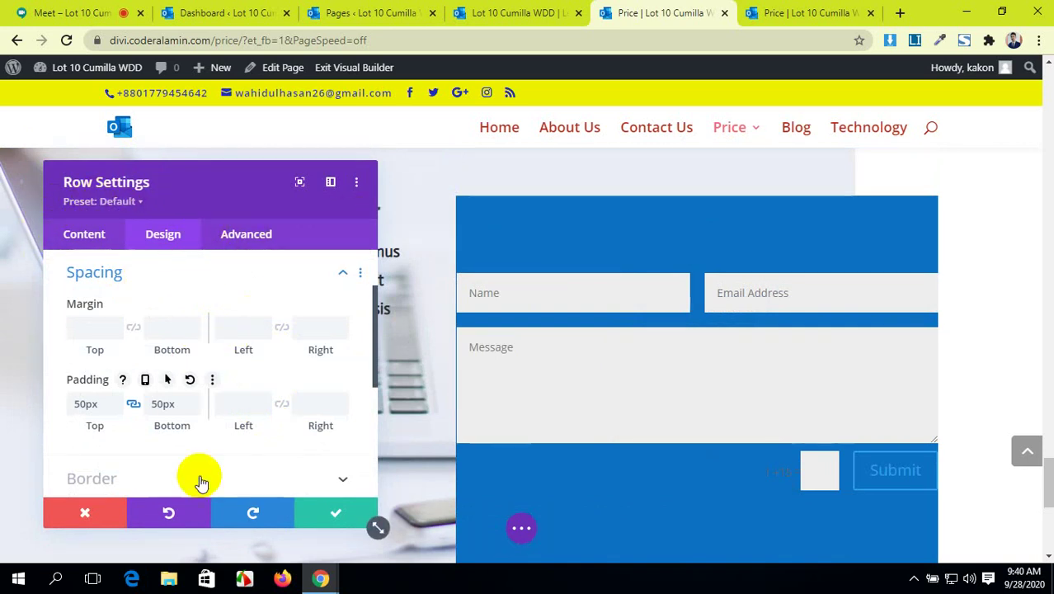
click(337, 516)
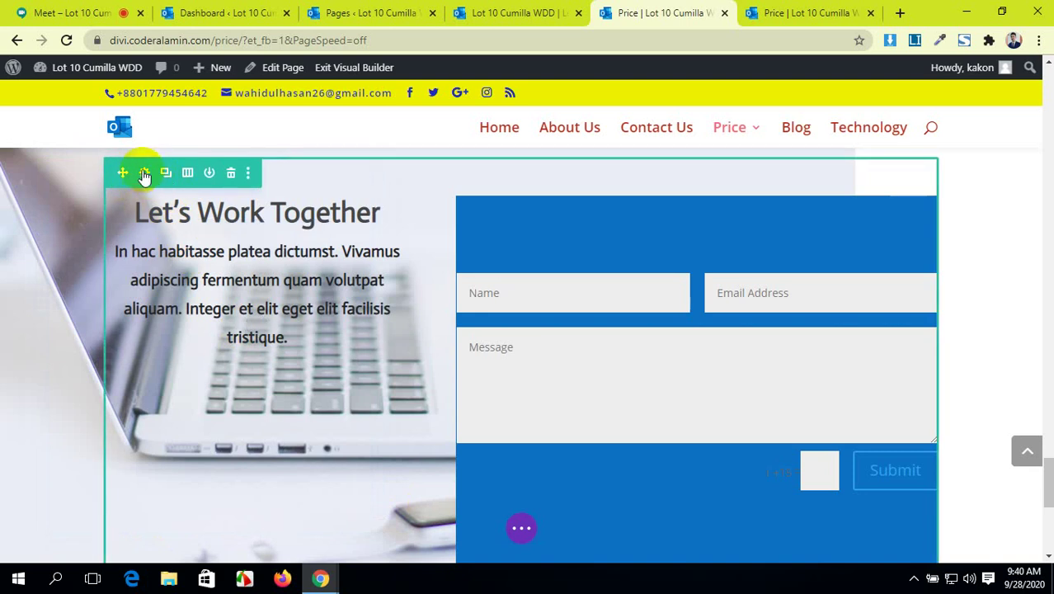
- Link the contact form column's left and right padding, set both to 19px, and save the column and row settings
click(144, 174)
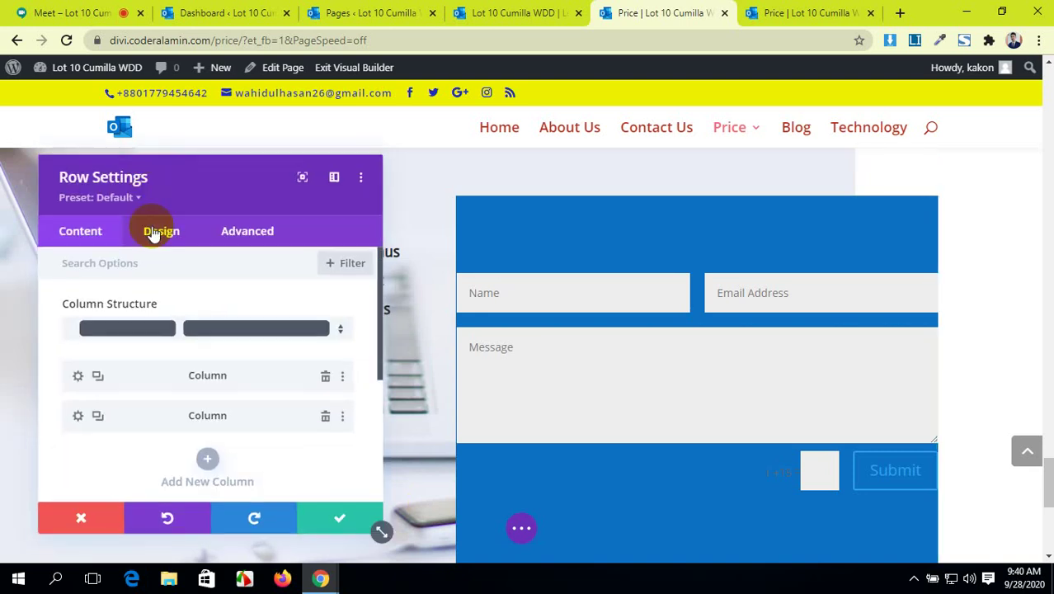
click(83, 419)
click(175, 234)
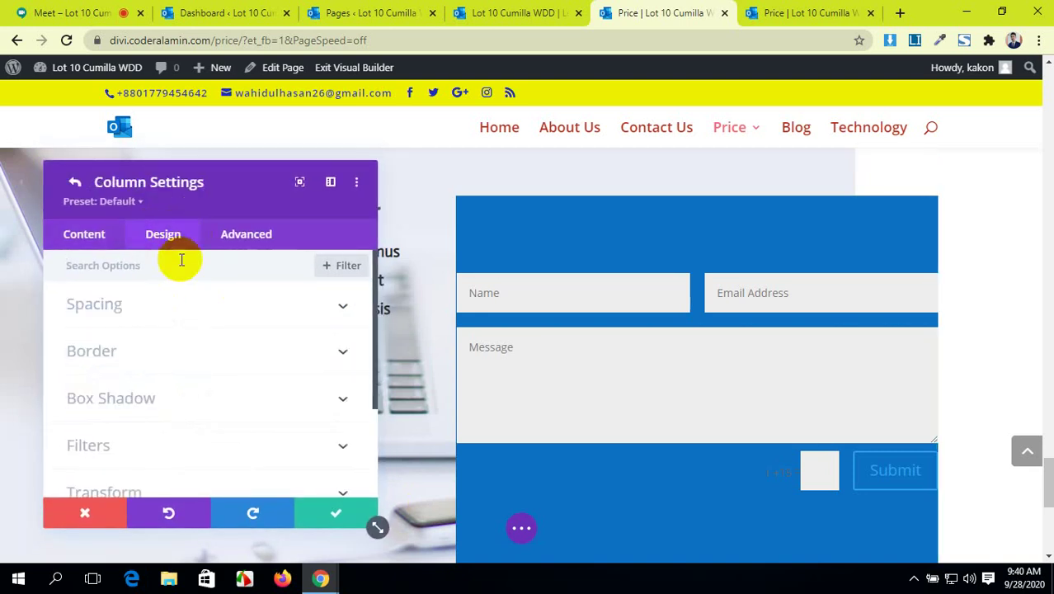
click(264, 311)
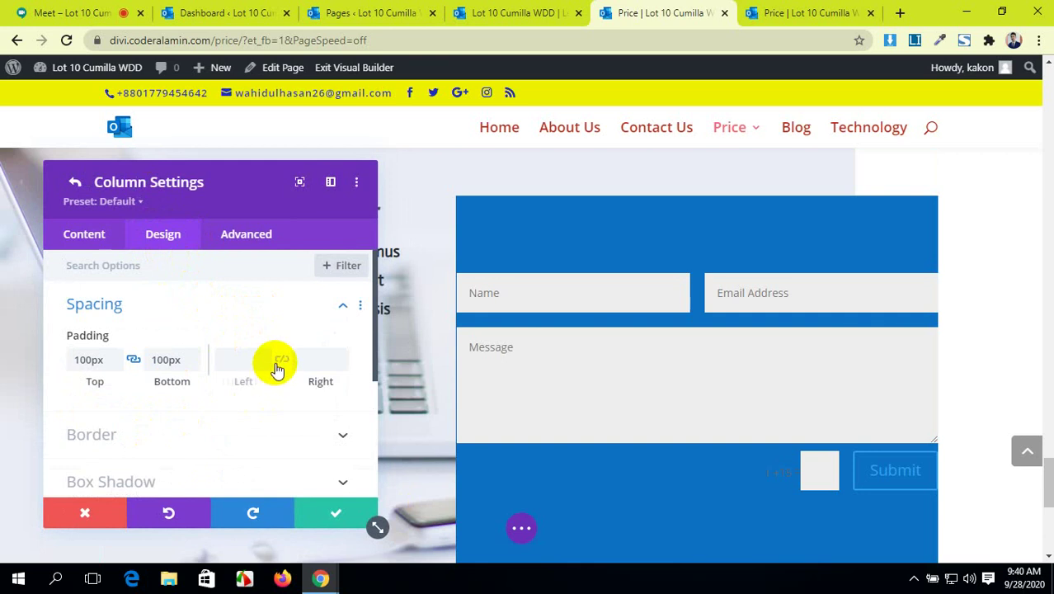
drag(223, 382, 246, 382)
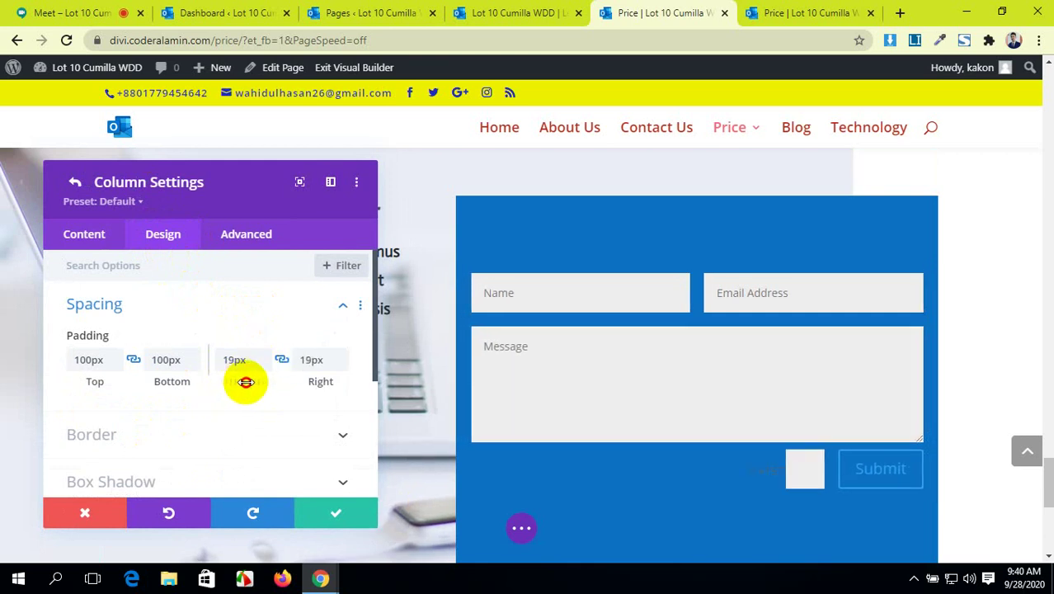
click(313, 521)
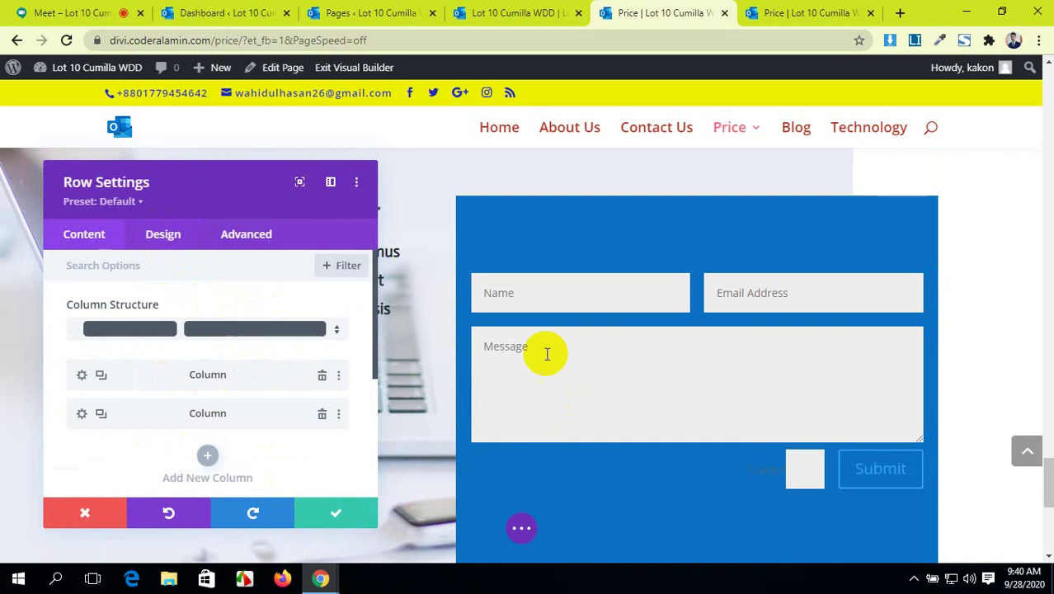
click(321, 503)
- Open the contact form module's settings and compare its fields with the "Let's Work Together" form on the home page
mouse_move(583, 289)
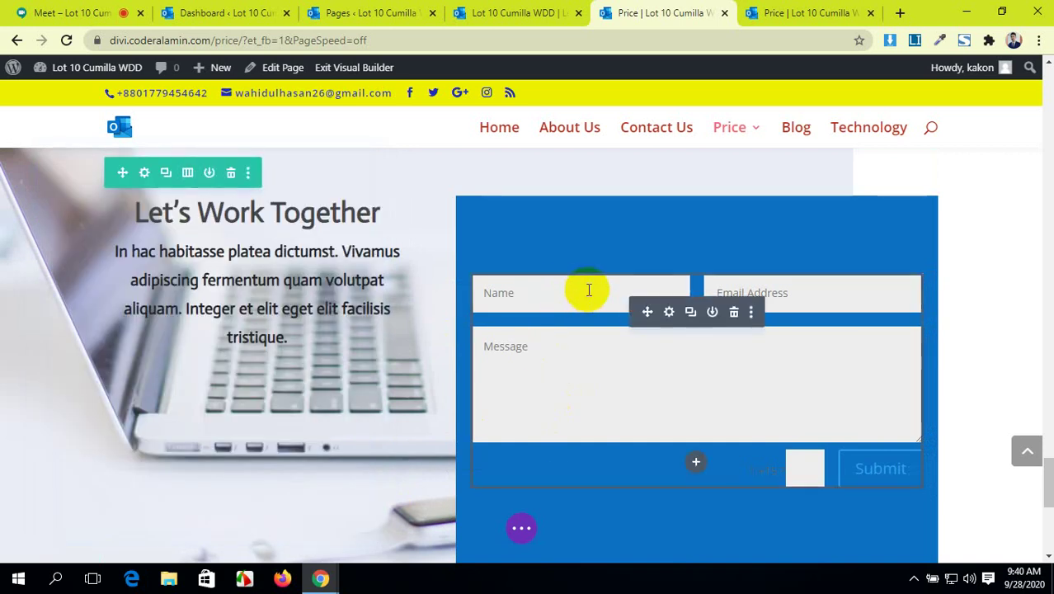
click(628, 320)
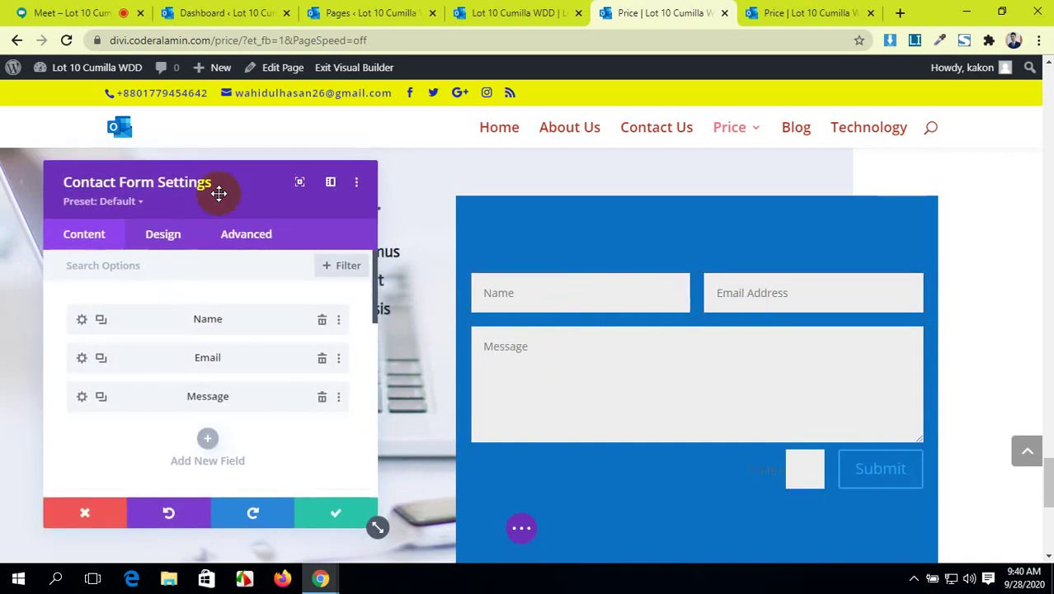
drag(268, 188, 259, 165)
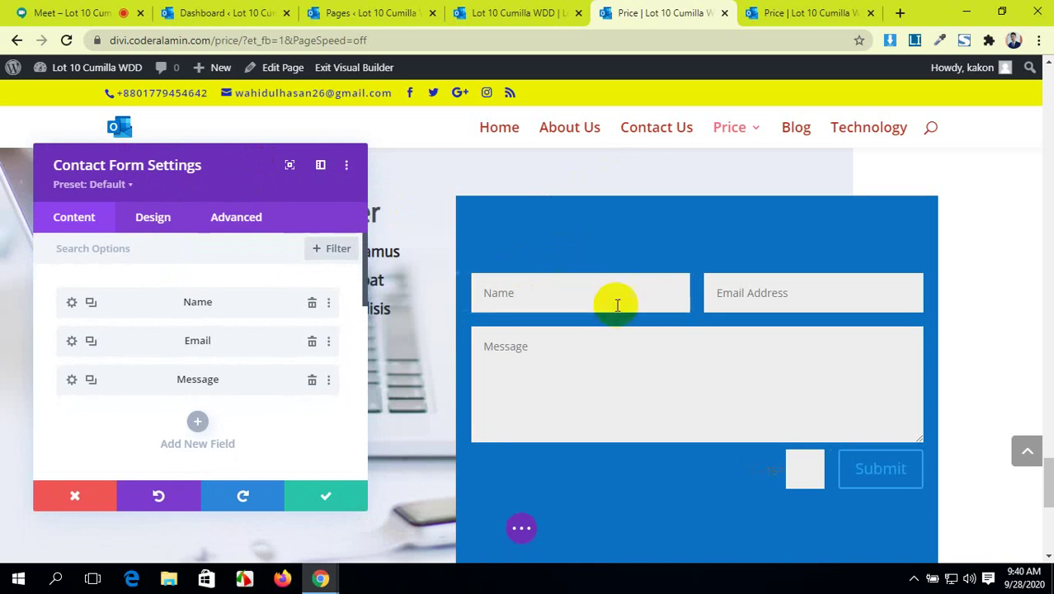
scroll(627, 307, down, 1)
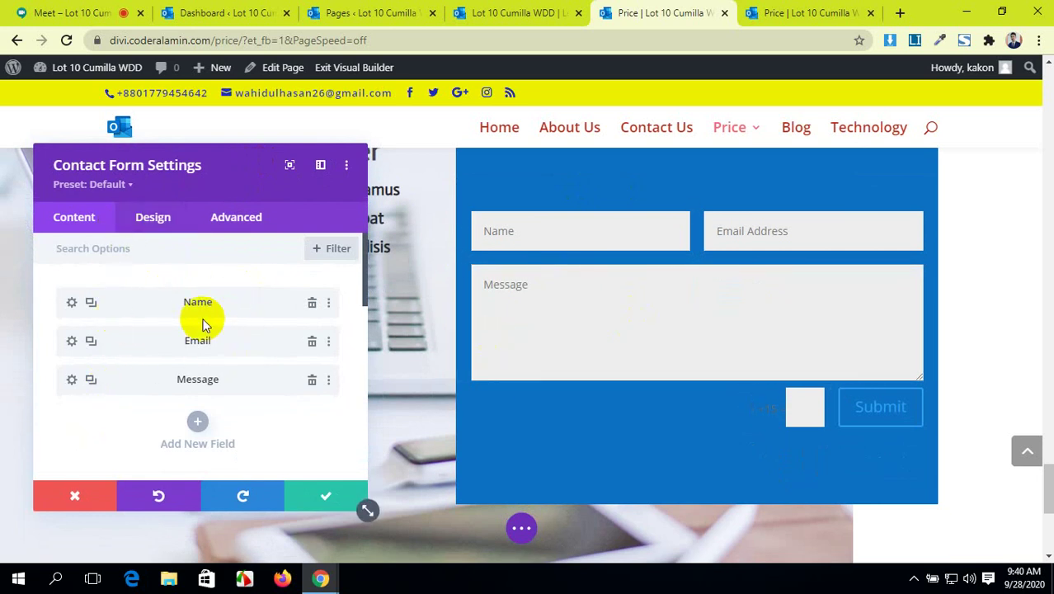
click(531, 11)
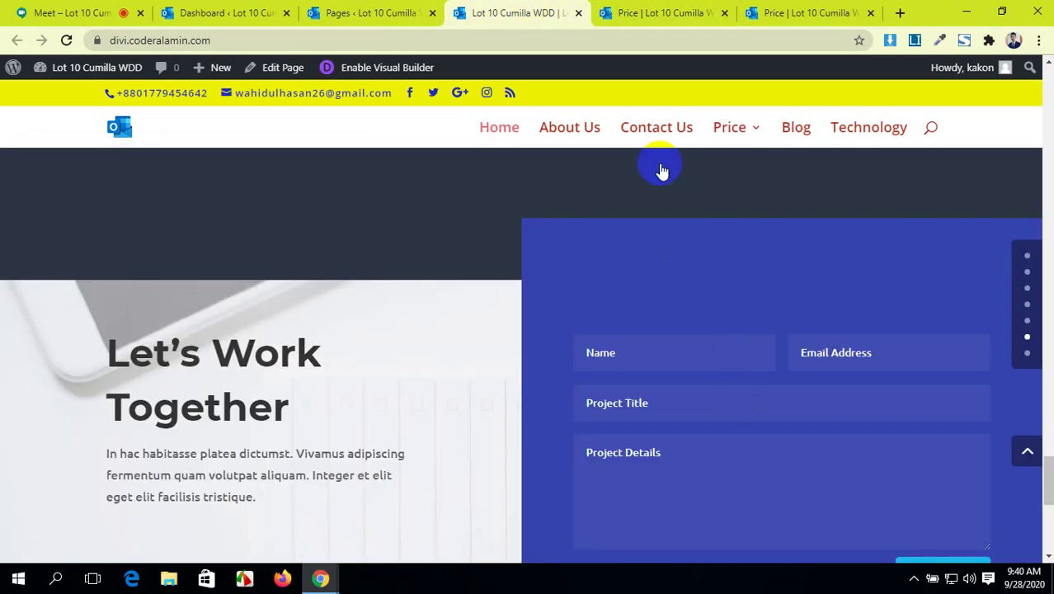
click(636, 7)
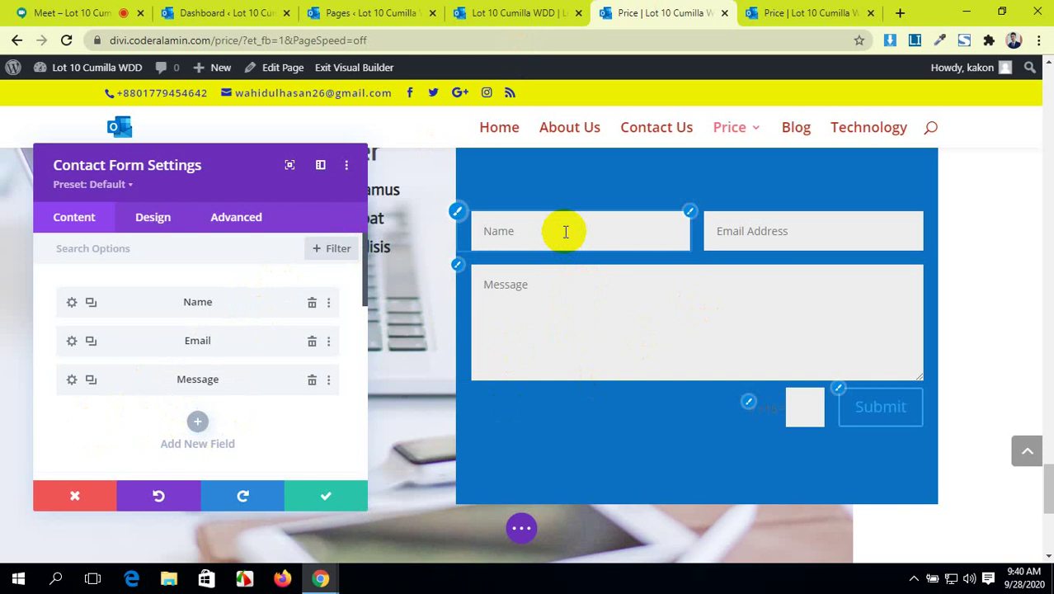
click(768, 231)
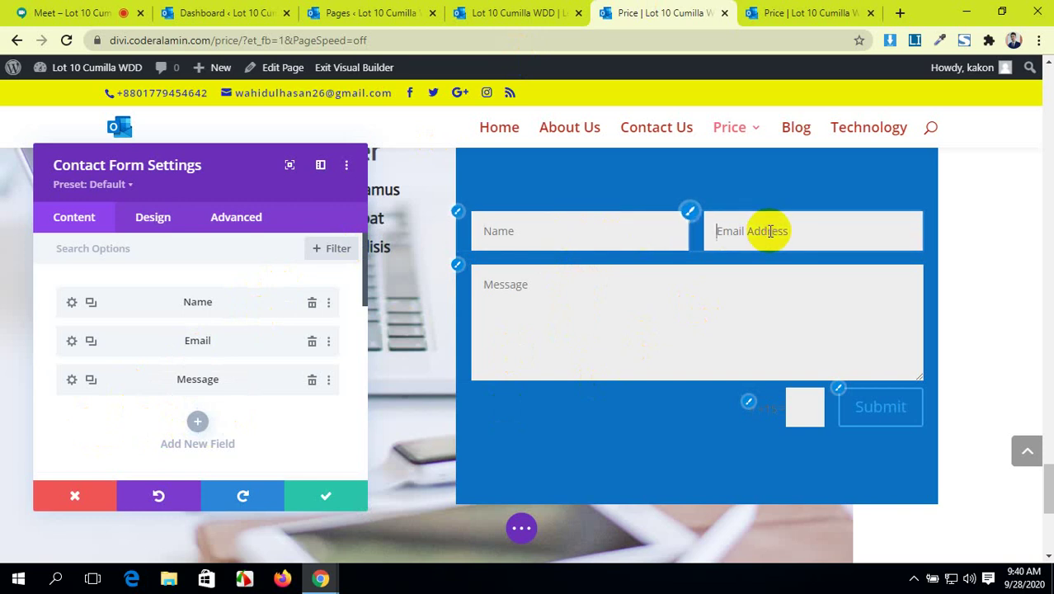
click(598, 321)
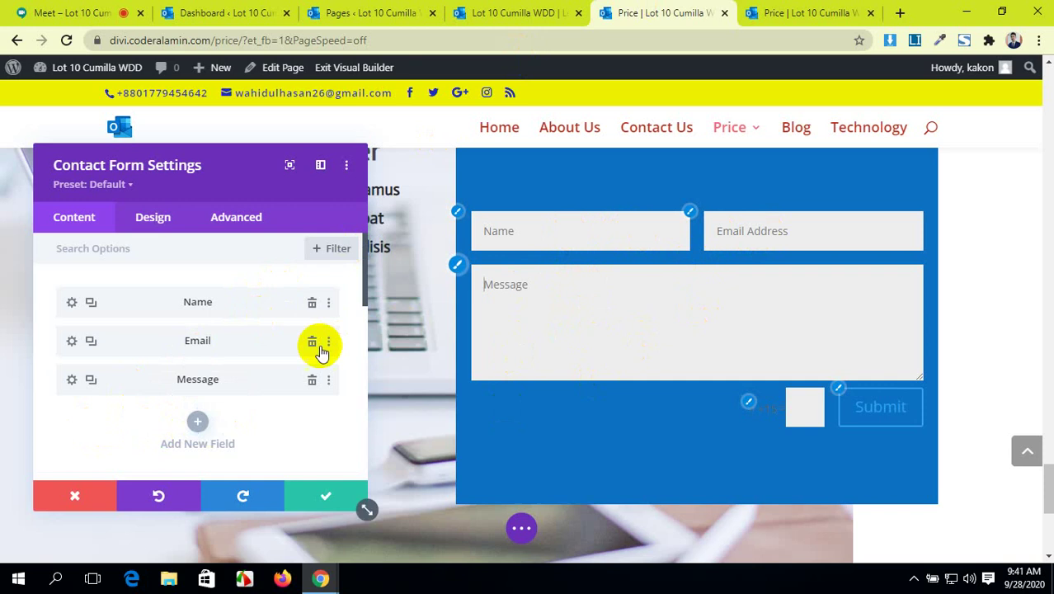
- Add a new contact form field titled "Project Tittle", look through its field options, and save it
click(192, 421)
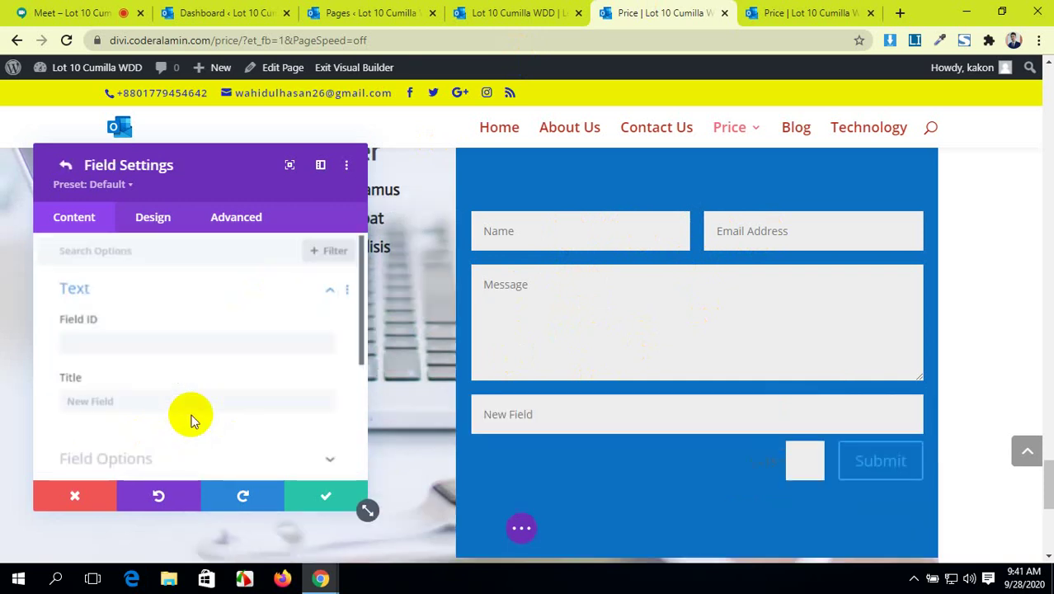
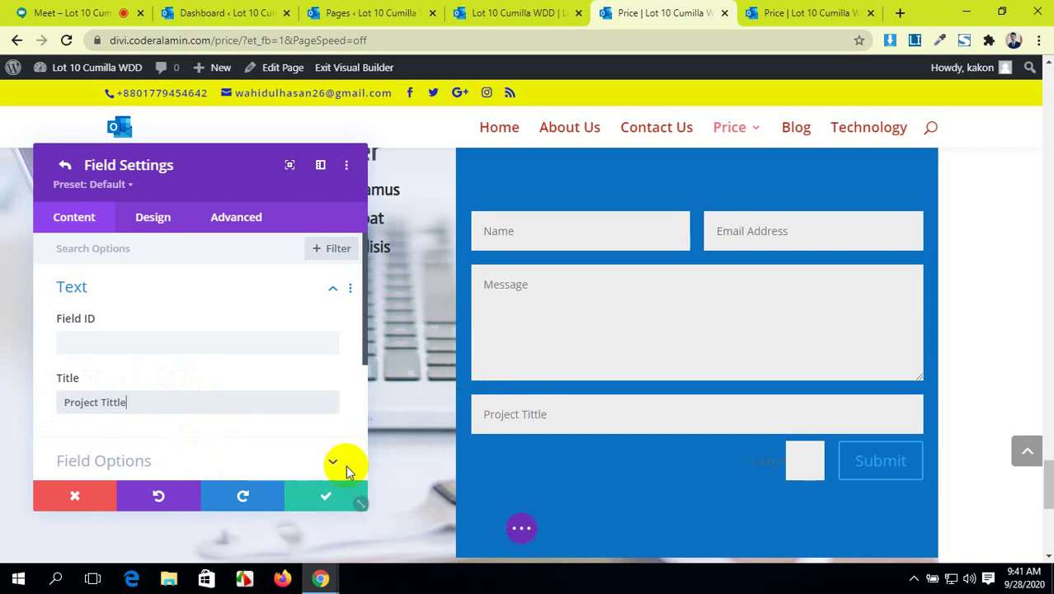
scroll(165, 371, down, 1)
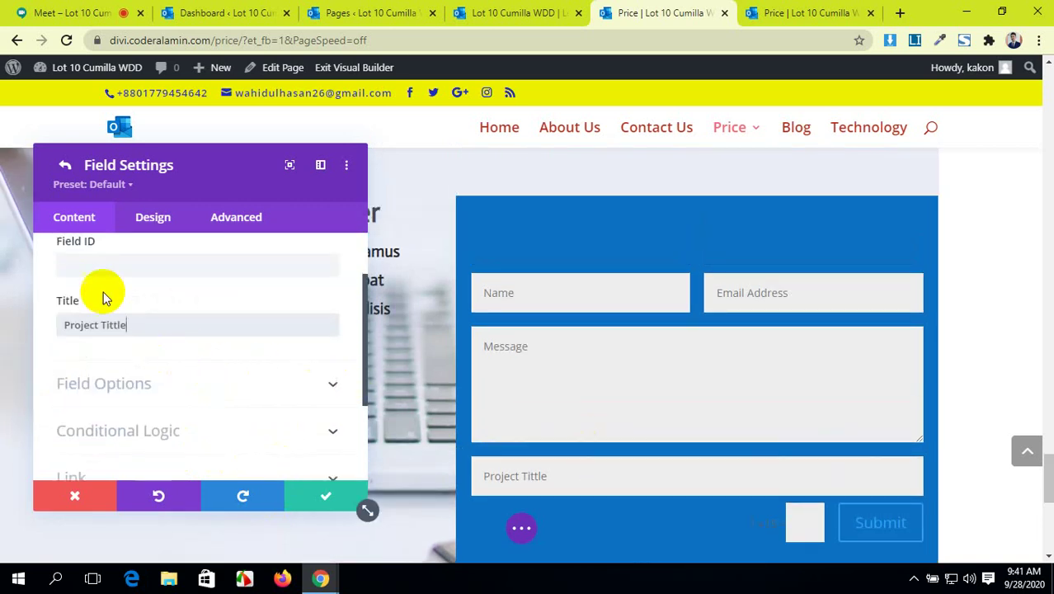
click(144, 218)
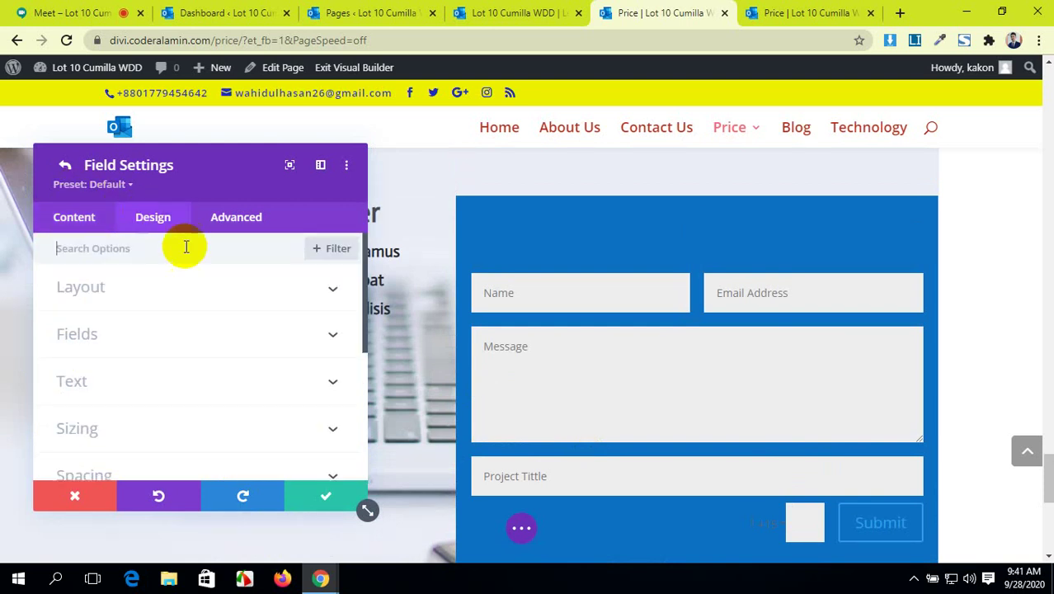
click(74, 217)
click(330, 289)
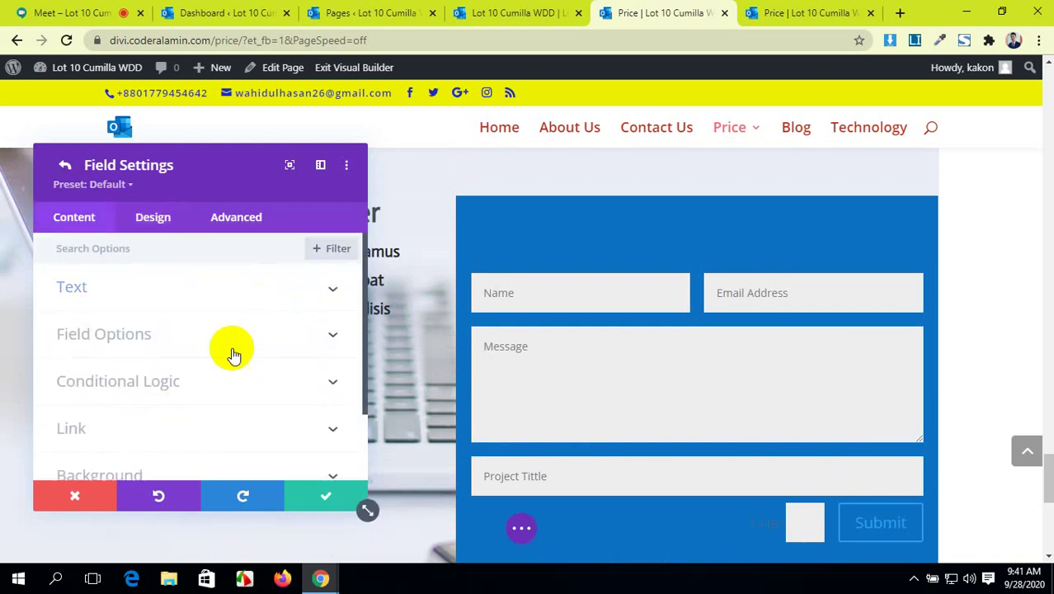
scroll(158, 295, down, 2)
scroll(155, 289, up, 2)
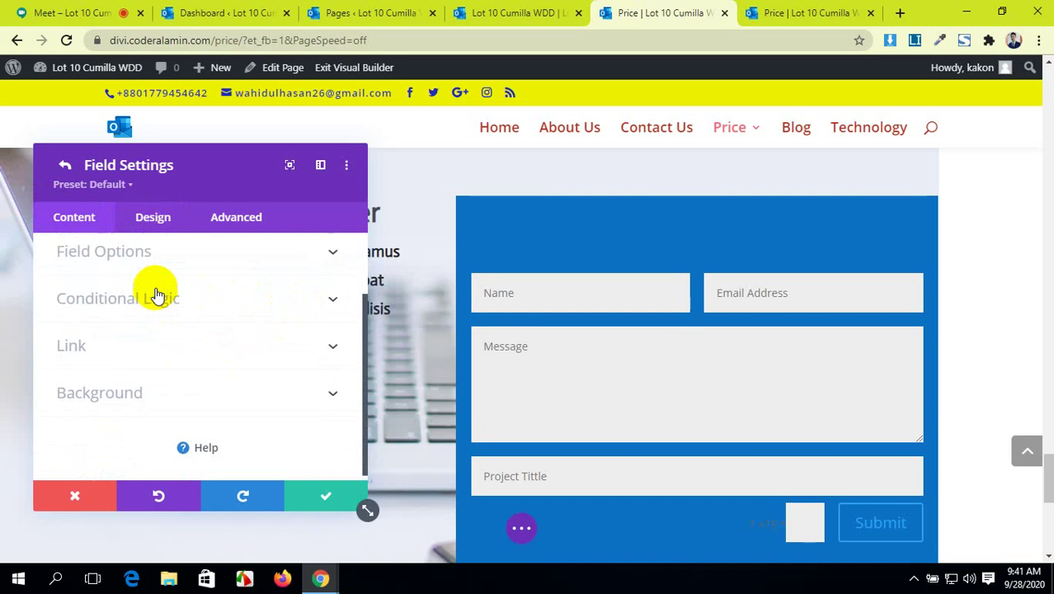
click(158, 290)
scroll(158, 295, down, 2)
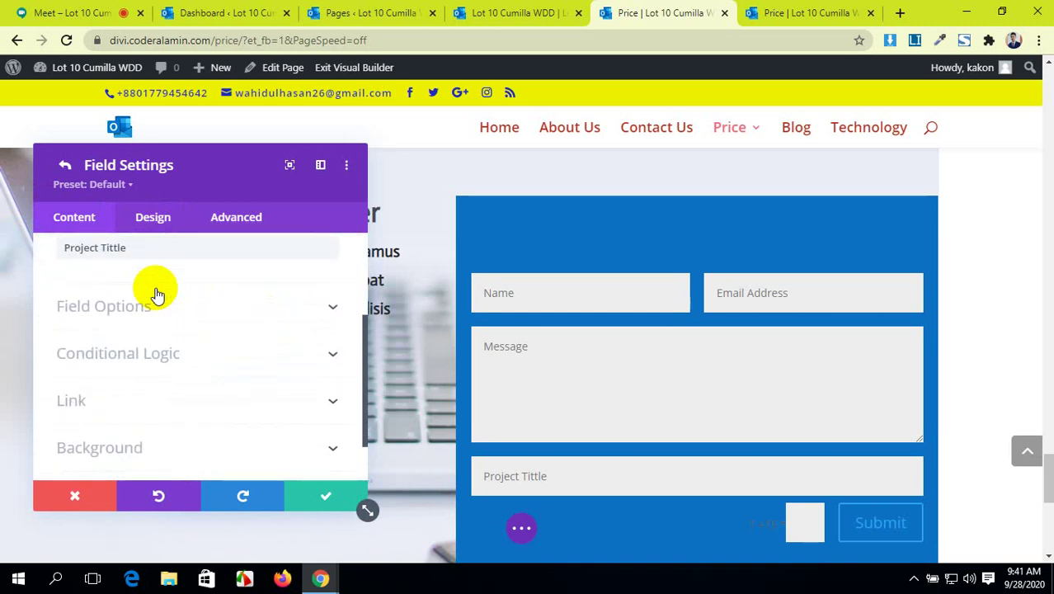
click(169, 302)
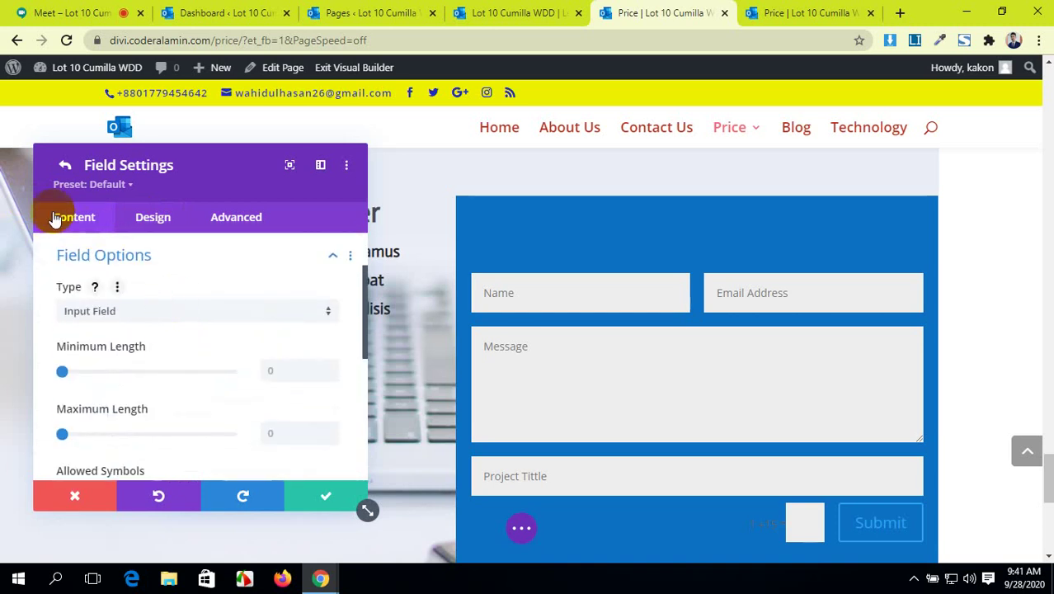
click(319, 498)
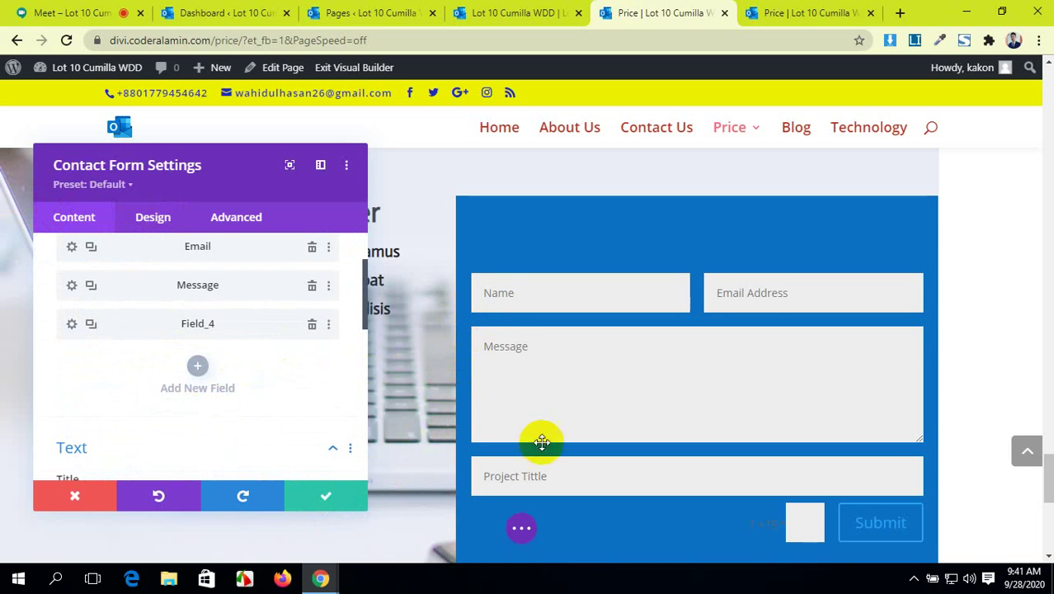
- Set the "Project Tittle" field's ID to "Project" and move the field between Email and Message in the contact form
scroll(588, 450, up, 1)
scroll(278, 335, up, 2)
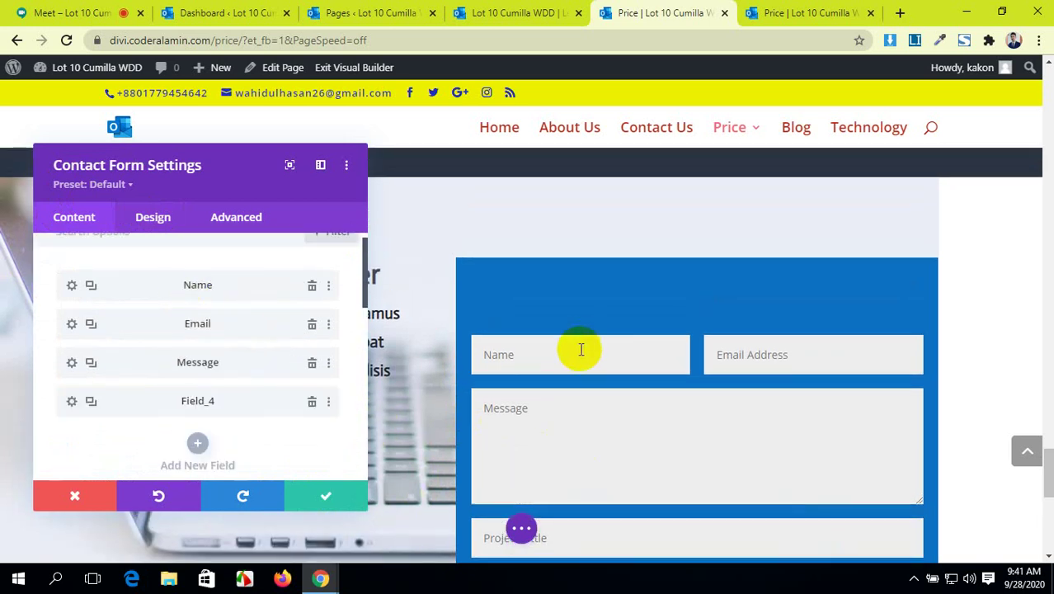
click(686, 353)
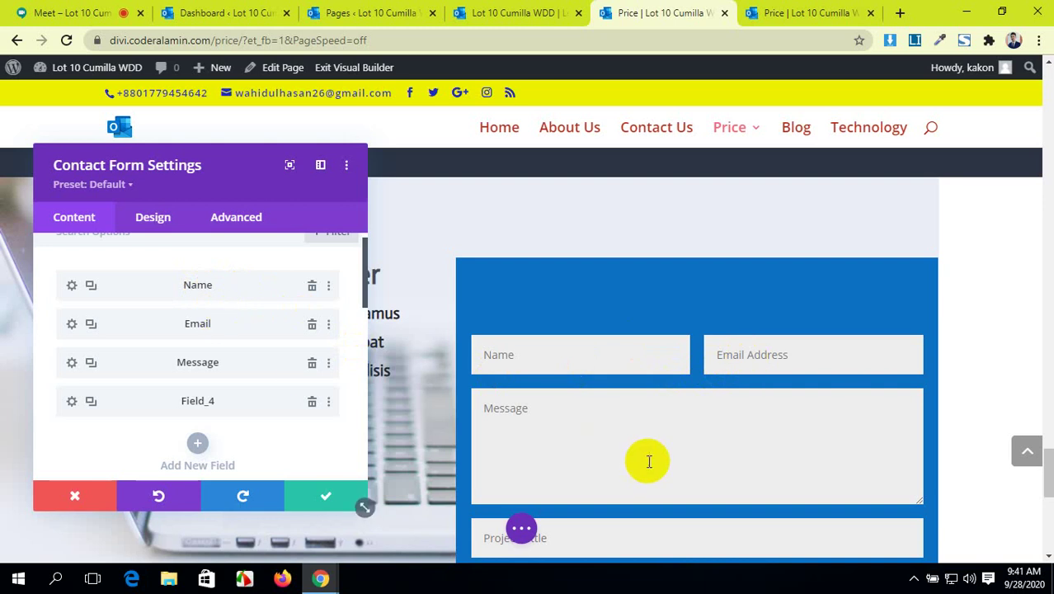
scroll(607, 474, down, 1)
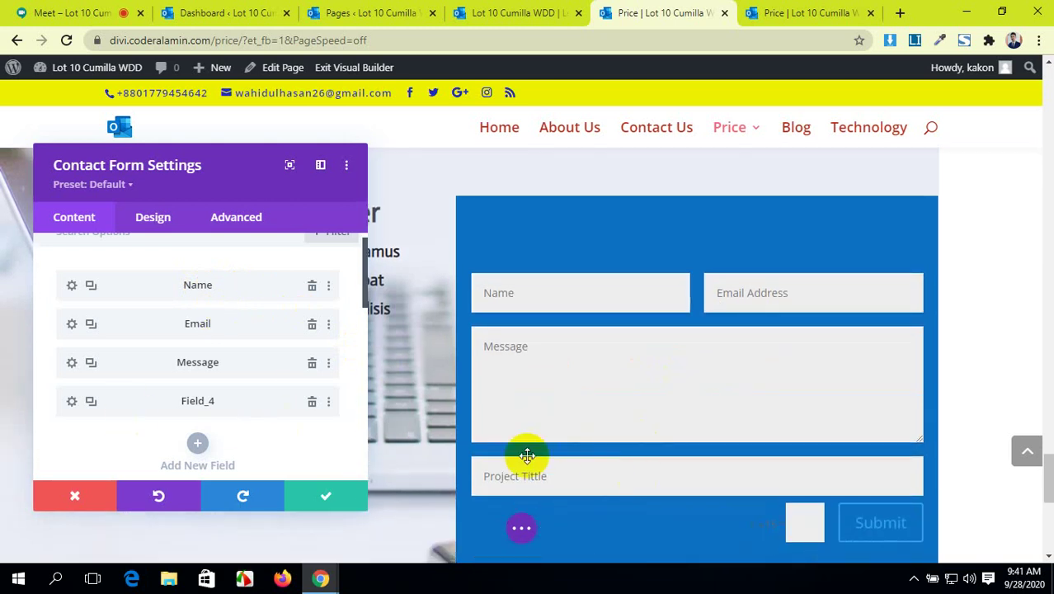
click(72, 401)
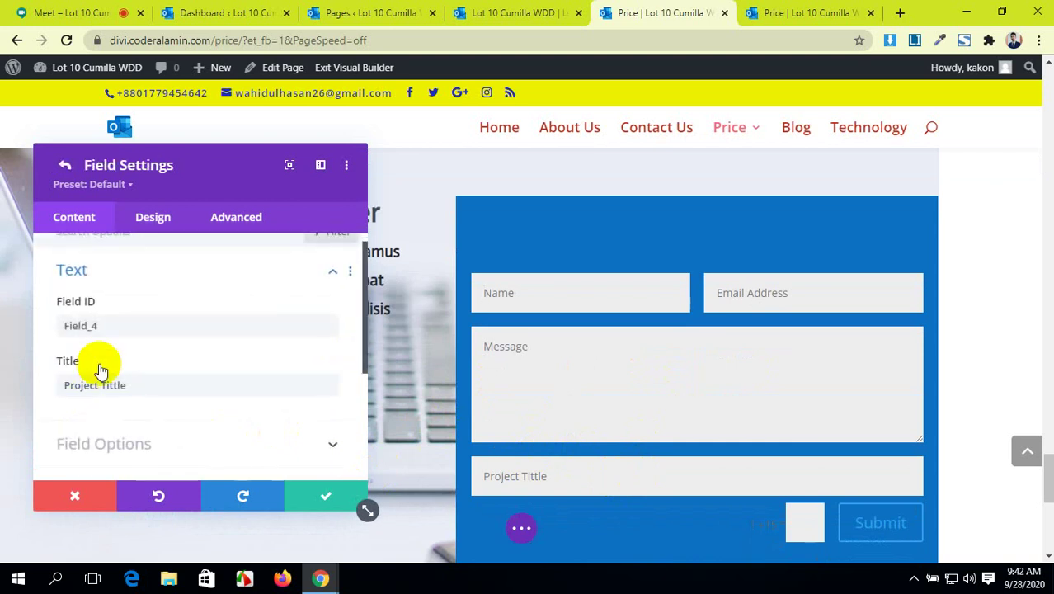
drag(97, 325, 27, 324)
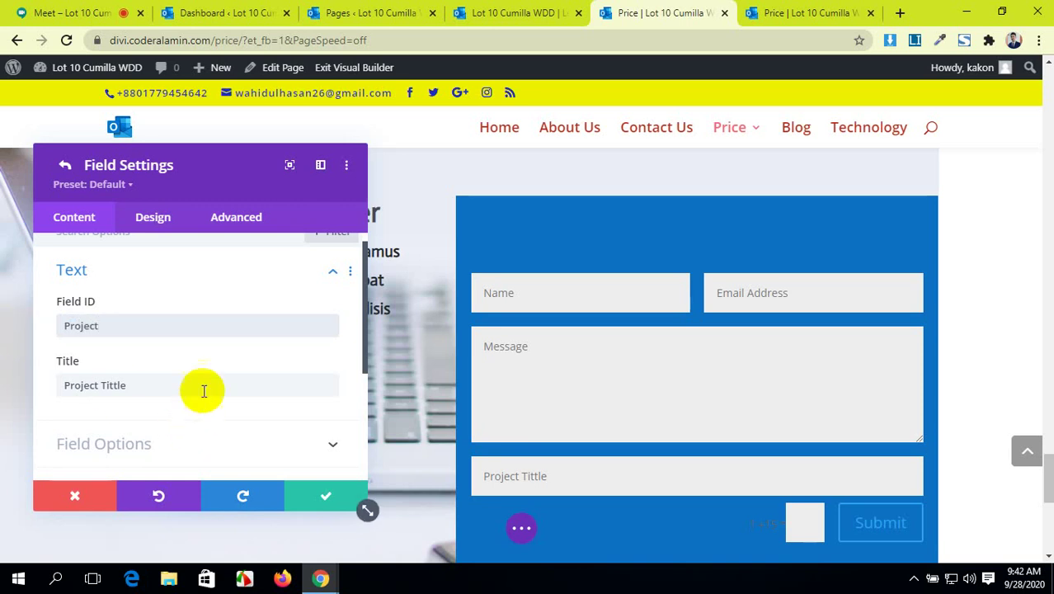
scroll(202, 371, down, 2)
scroll(252, 356, up, 2)
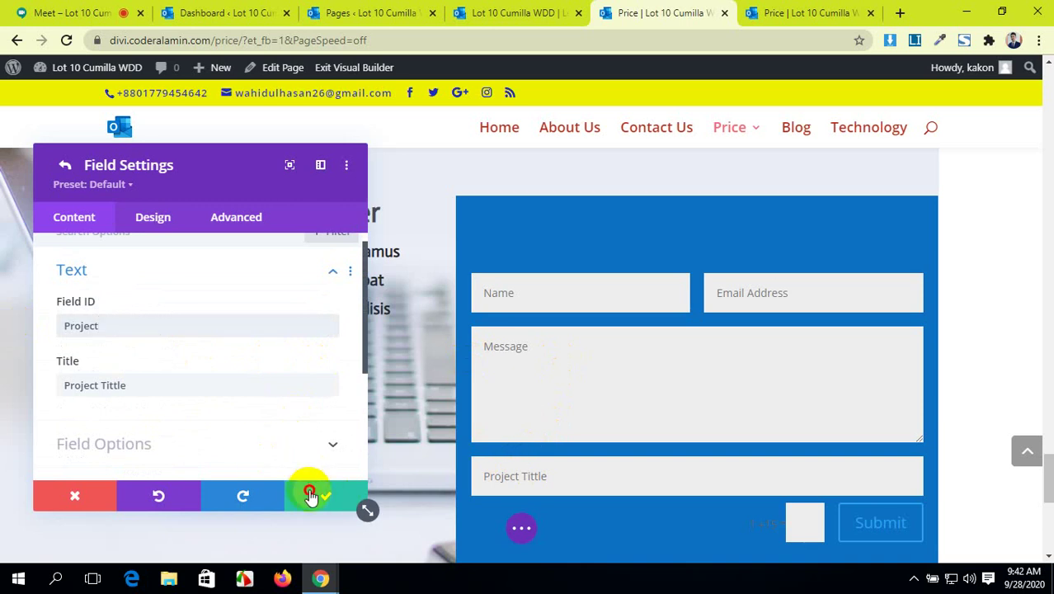
click(310, 494)
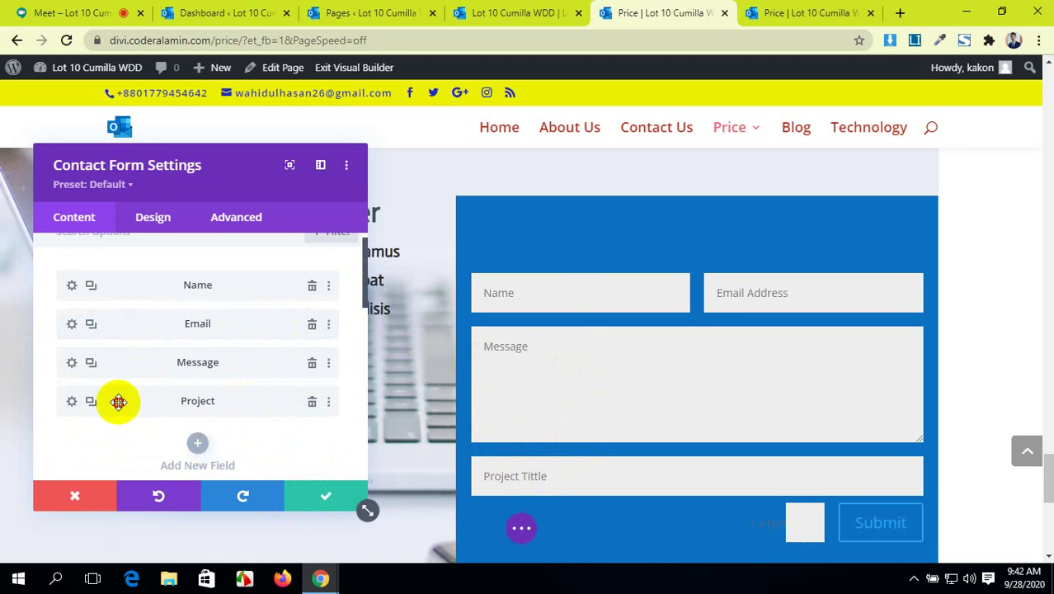
drag(117, 402, 543, 352)
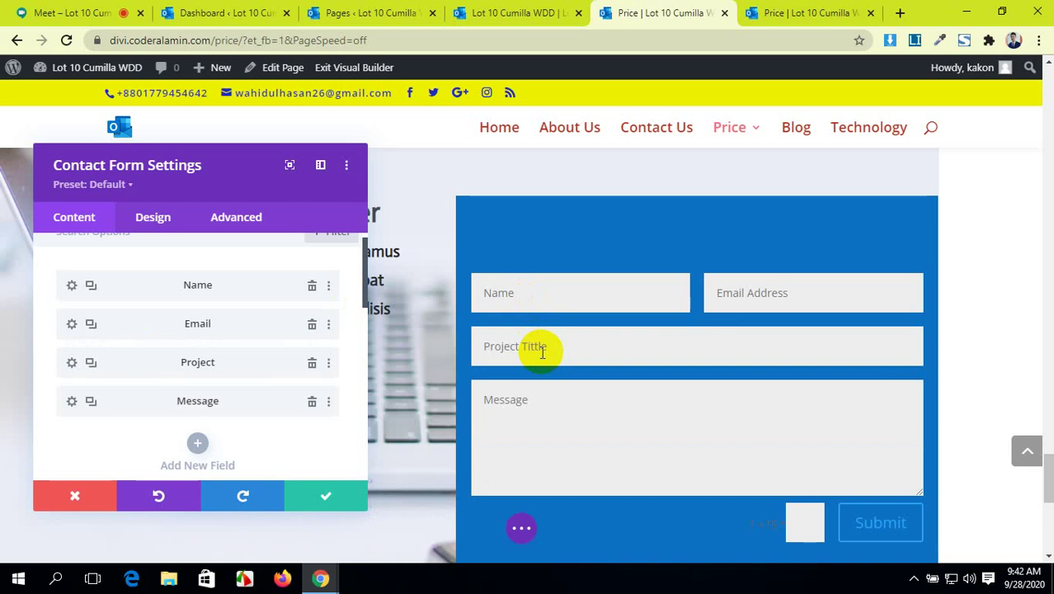
- Save the contact form settings with the Project field placed between Email and Message
scroll(629, 376, down, 1)
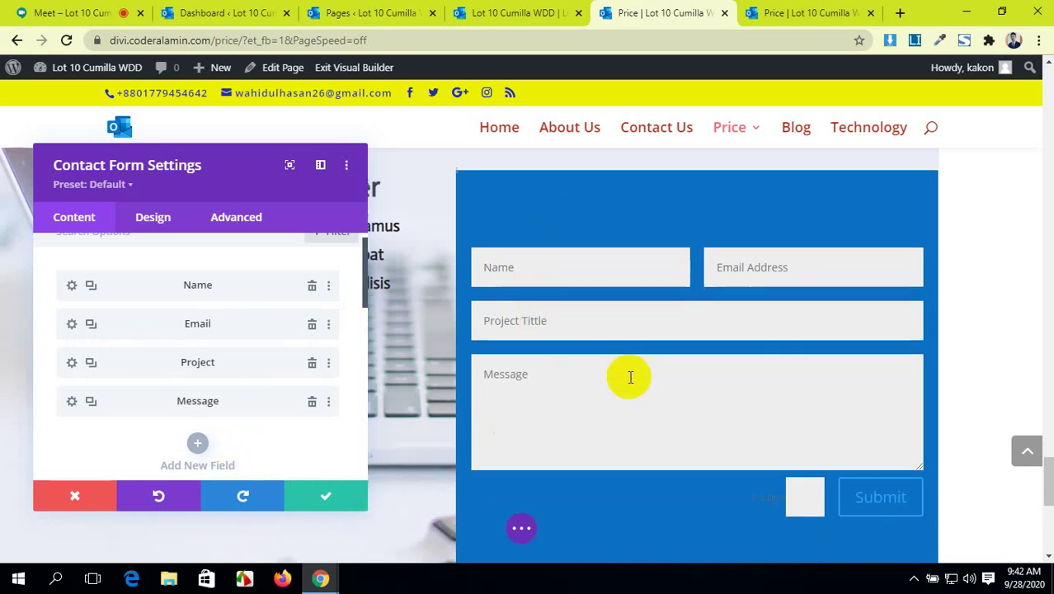
scroll(630, 377, down, 1)
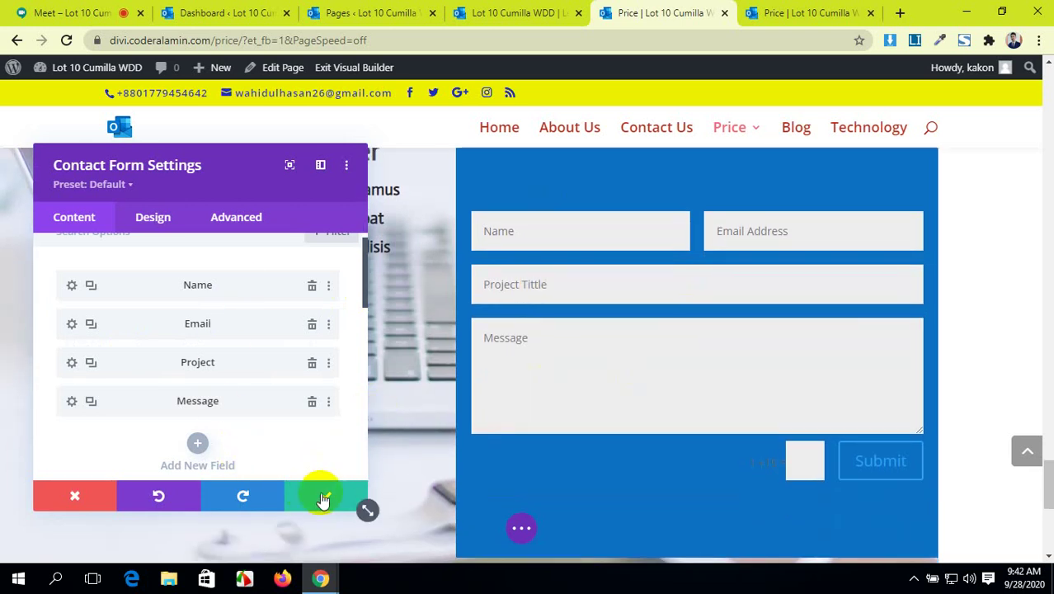
click(324, 498)
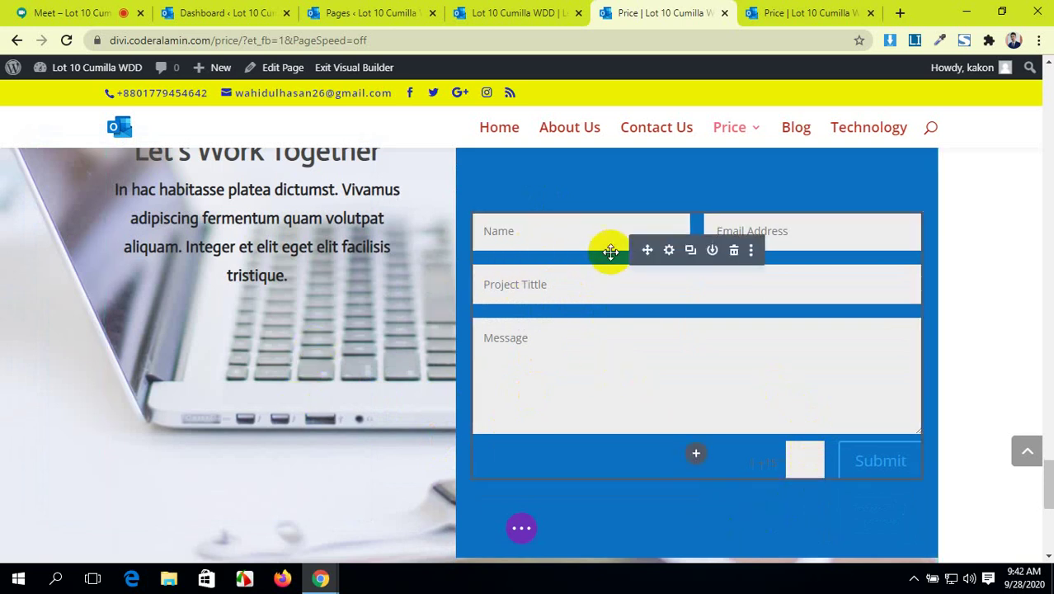
- Link the contact form module's top and bottom padding, set both to 16px, and save the module
click(669, 252)
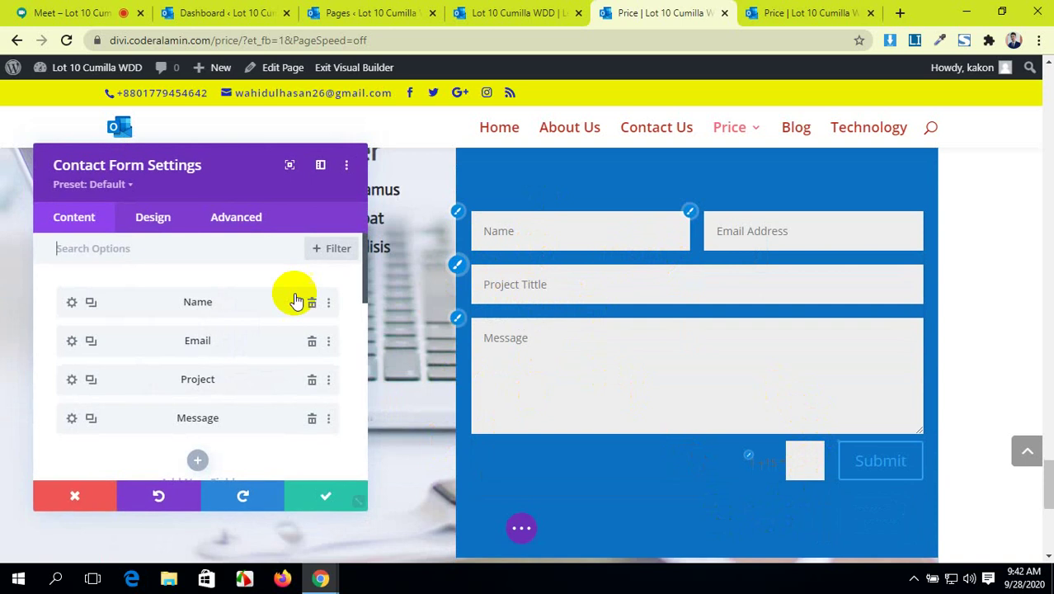
click(153, 220)
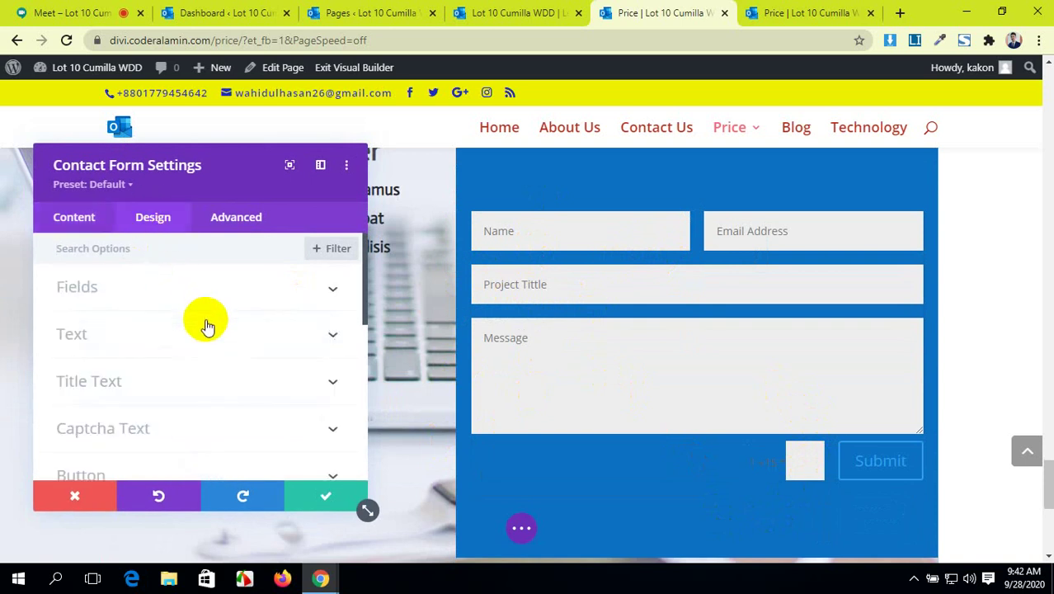
scroll(207, 326, down, 3)
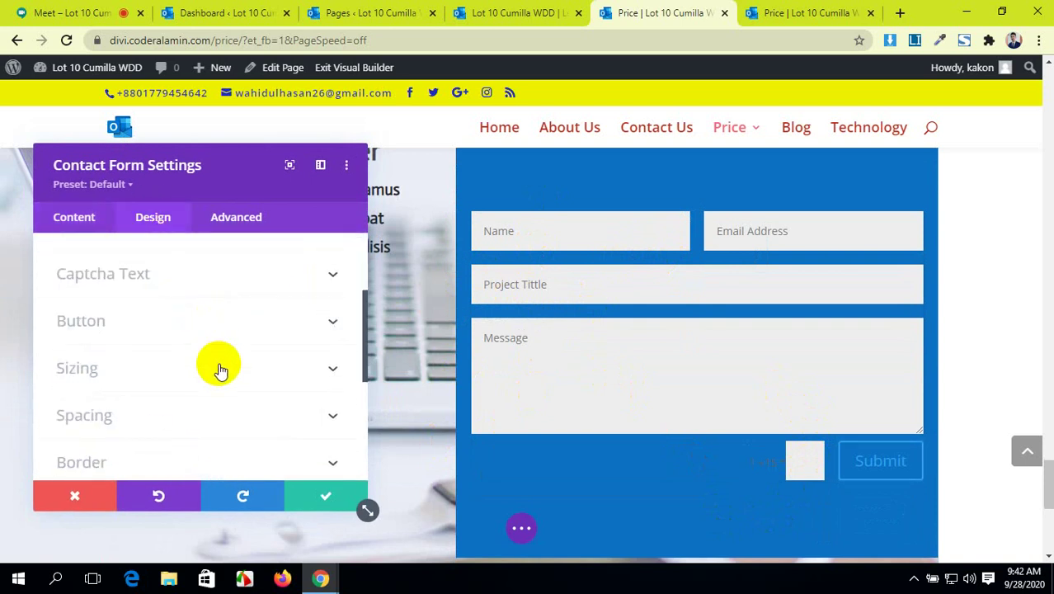
click(254, 418)
scroll(165, 371, down, 2)
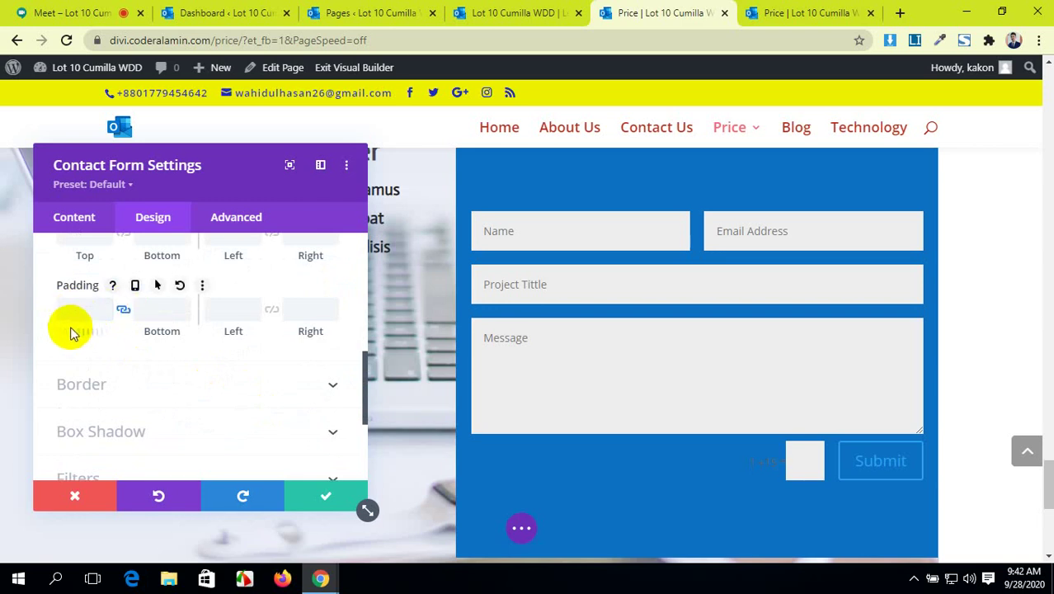
drag(64, 329, 77, 324)
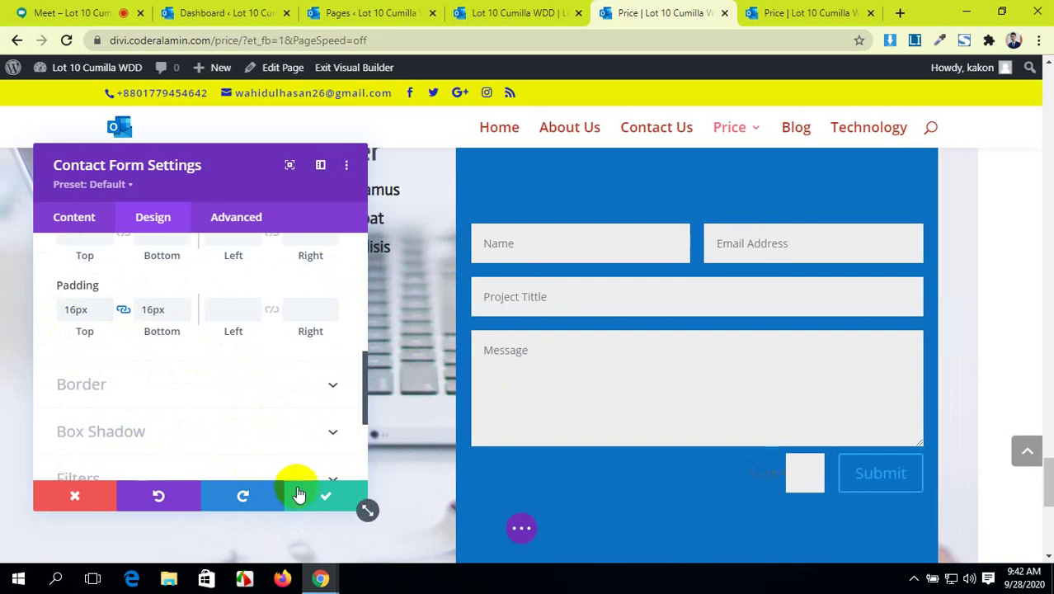
click(301, 498)
scroll(671, 296, up, 3)
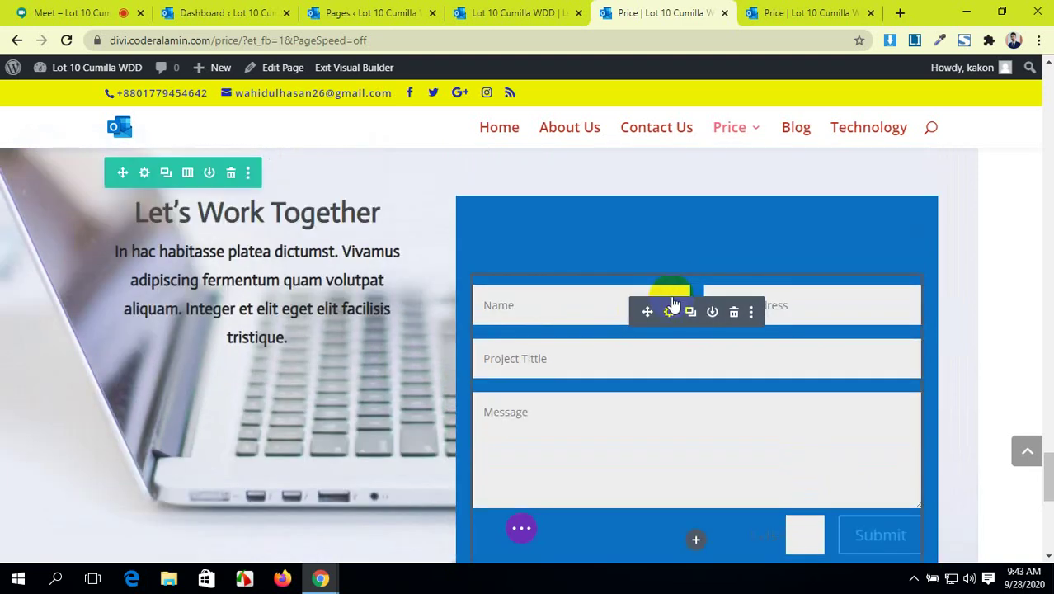
- Review the contact section's layout and the padding of the form column, closing the column and row settings without changes
scroll(671, 296, down, 7)
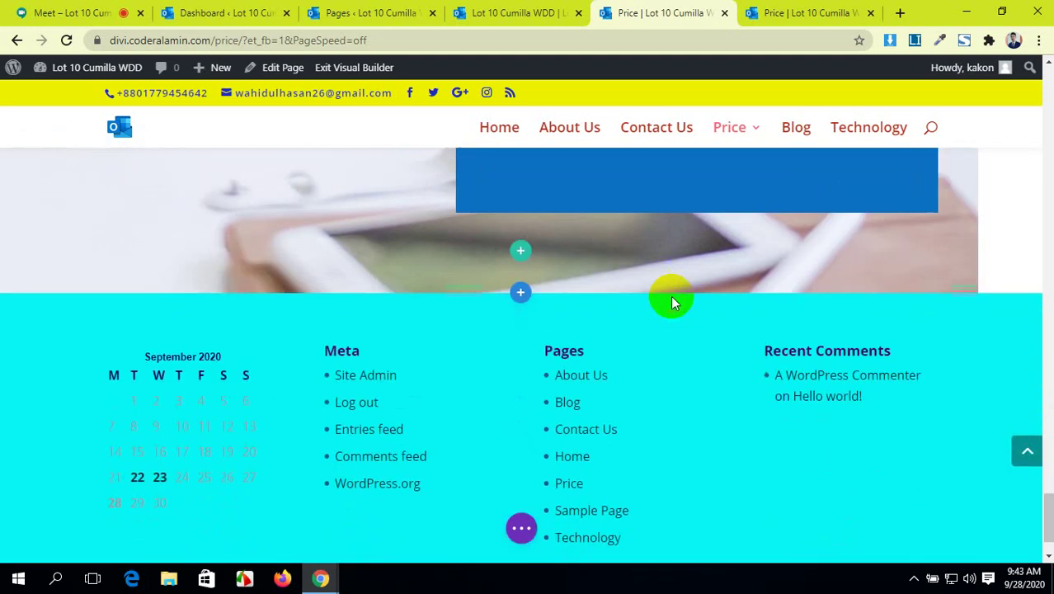
scroll(670, 295, up, 5)
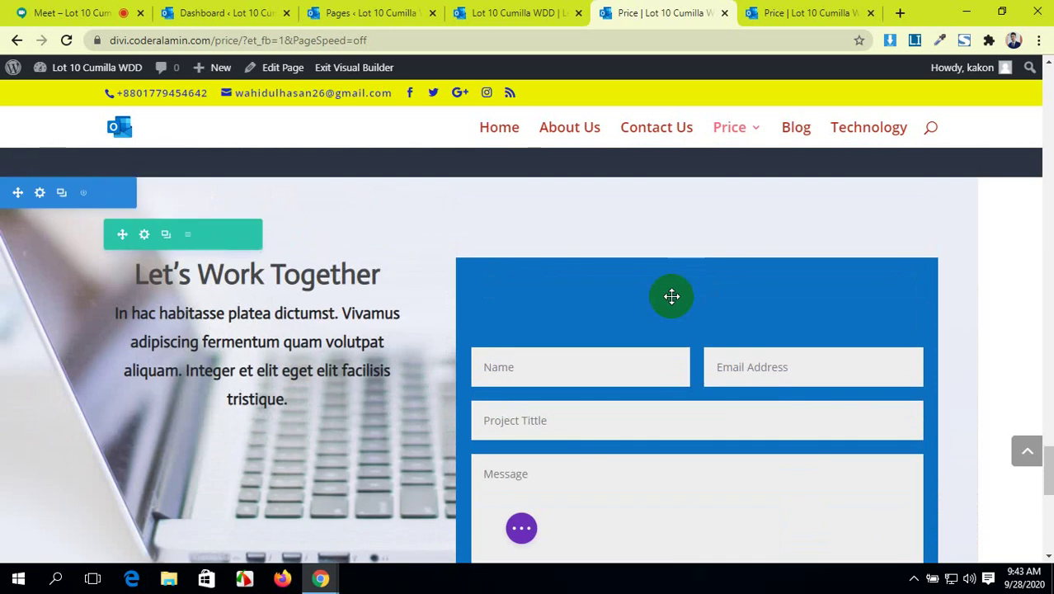
scroll(671, 295, up, 1)
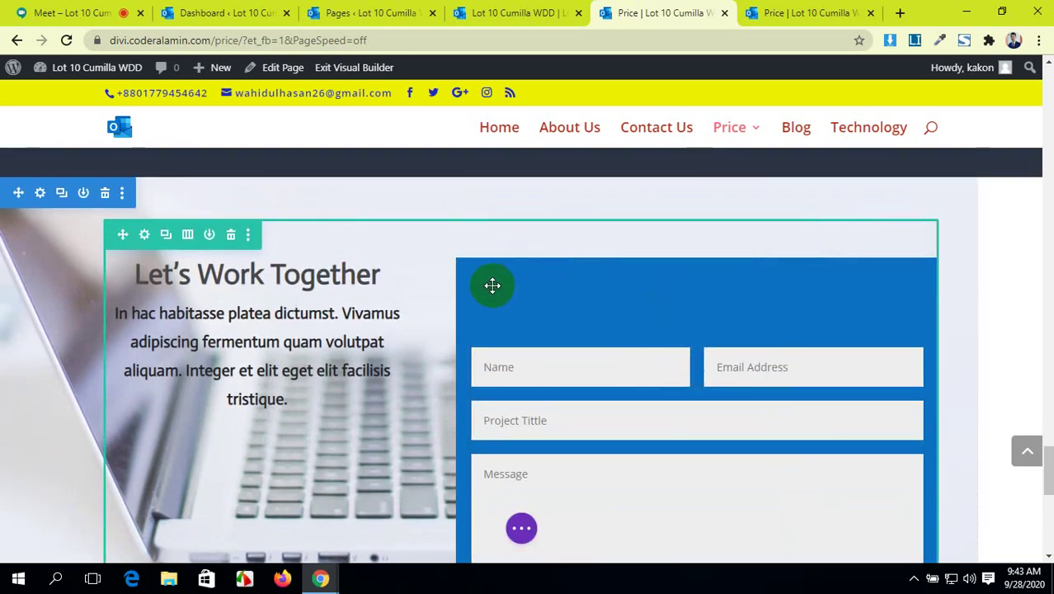
scroll(492, 285, down, 1)
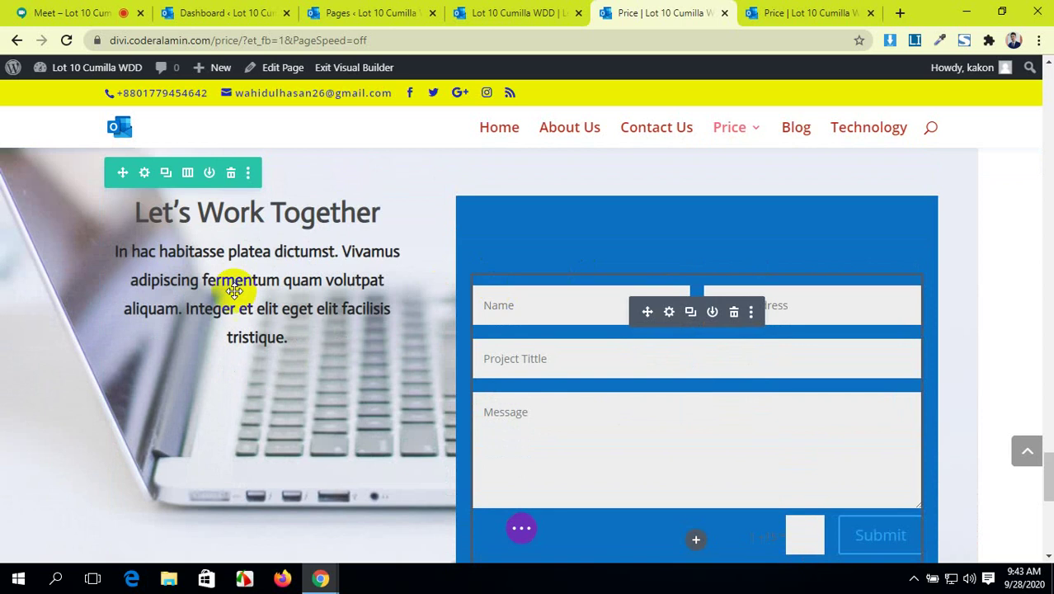
click(145, 173)
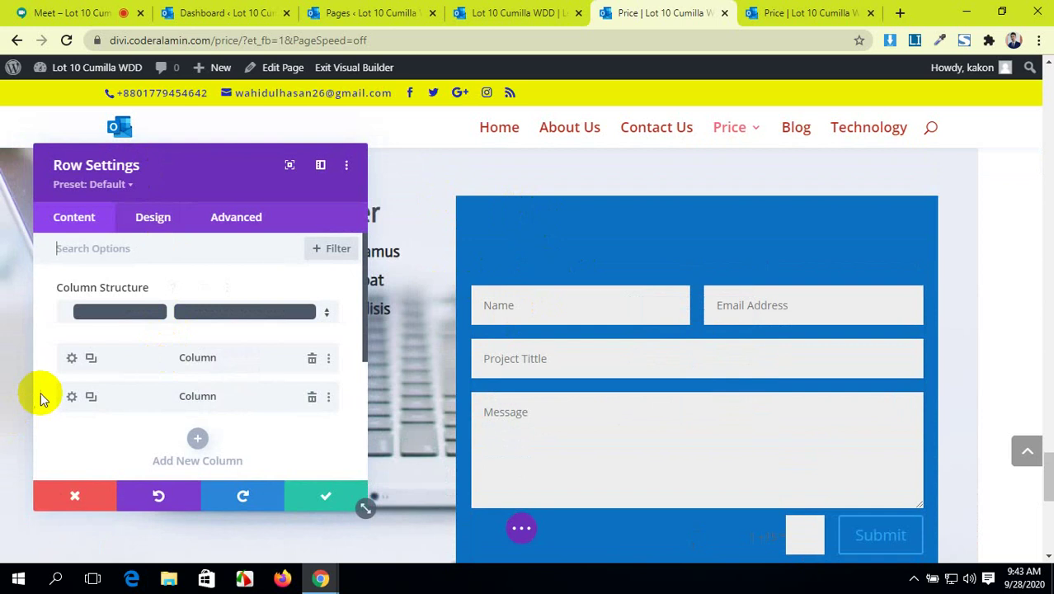
click(72, 396)
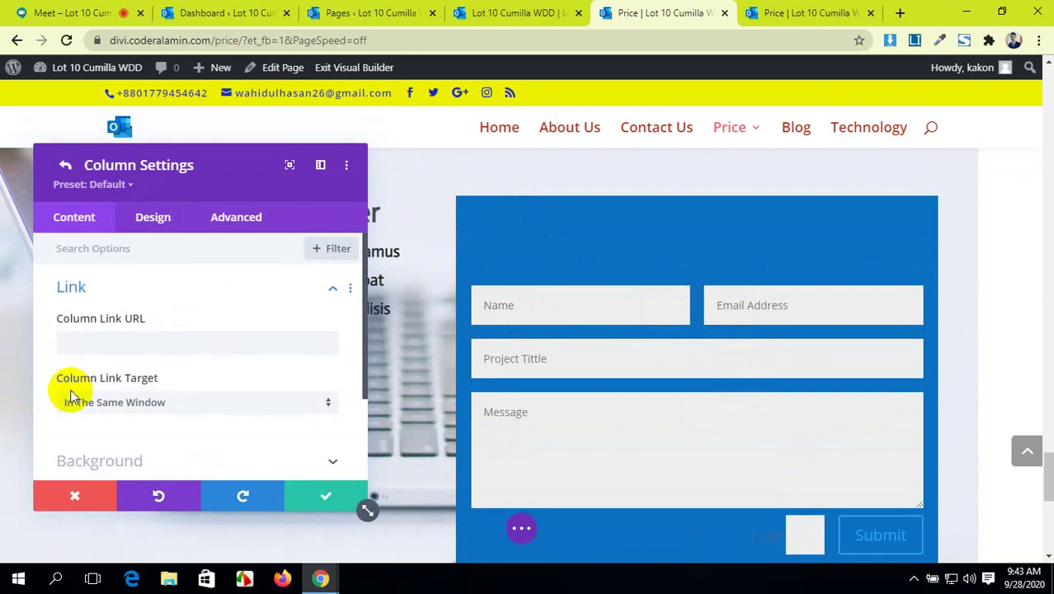
click(155, 215)
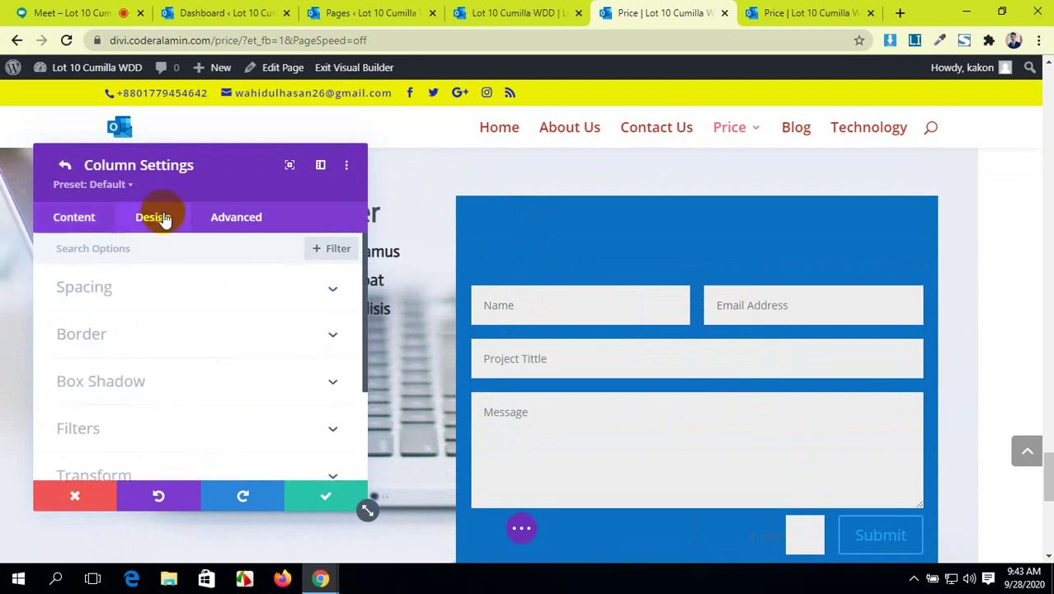
click(180, 293)
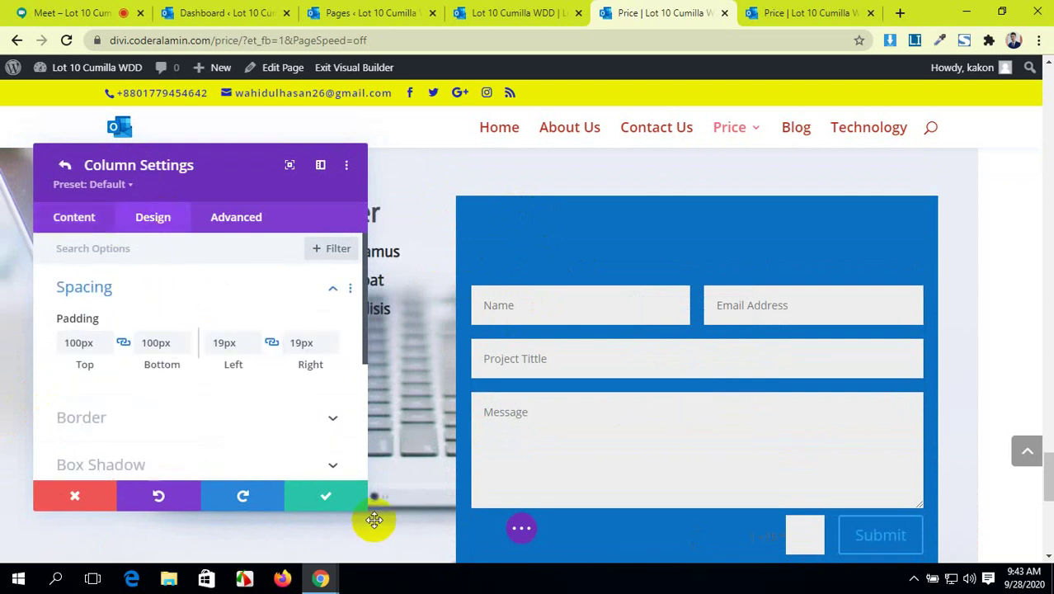
click(315, 503)
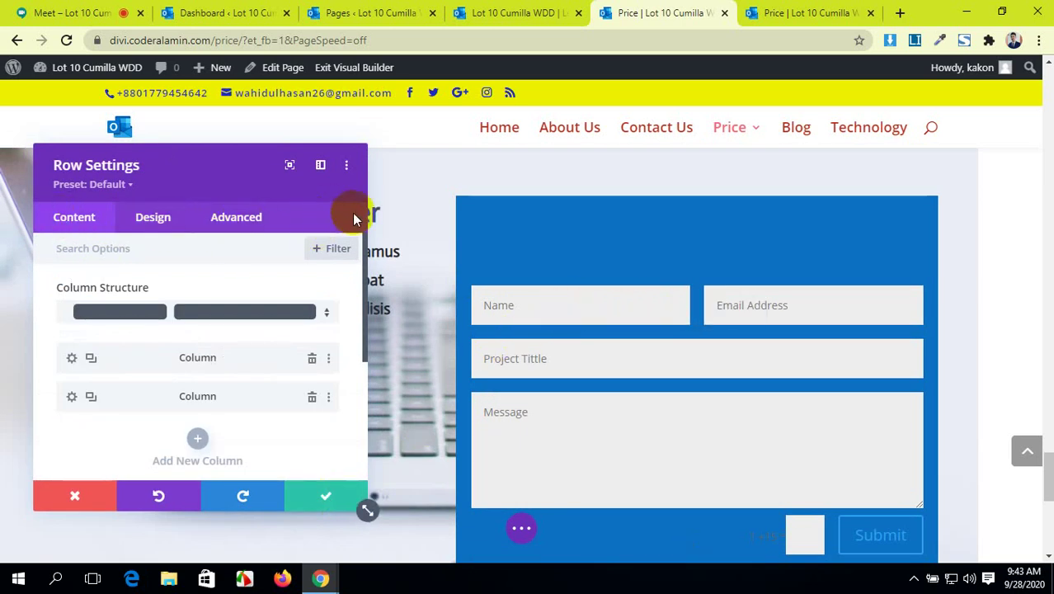
scroll(400, 319, up, 4)
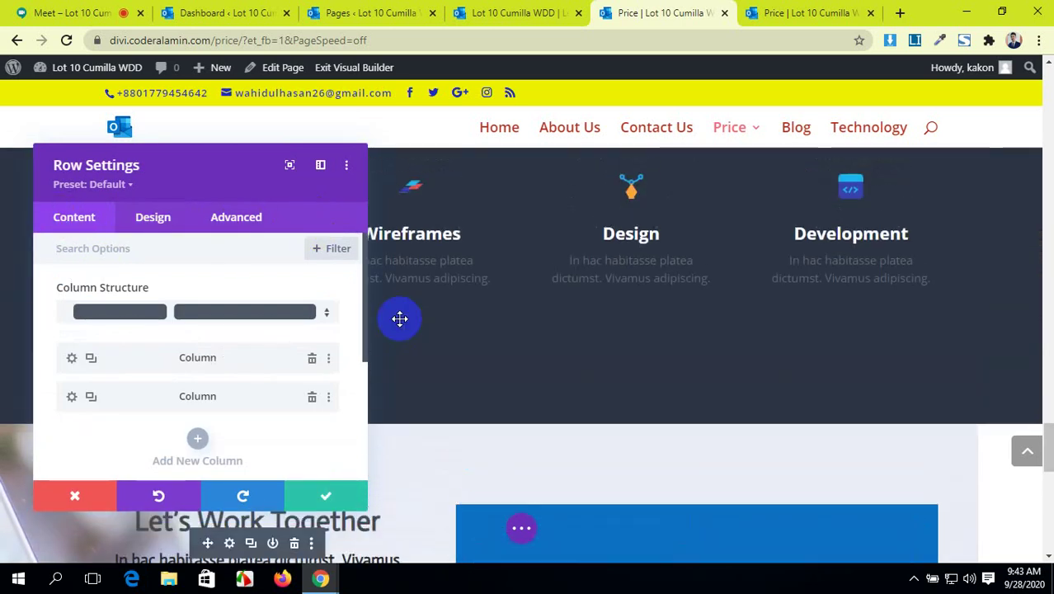
scroll(400, 318, down, 2)
scroll(400, 318, up, 1)
scroll(399, 319, down, 1)
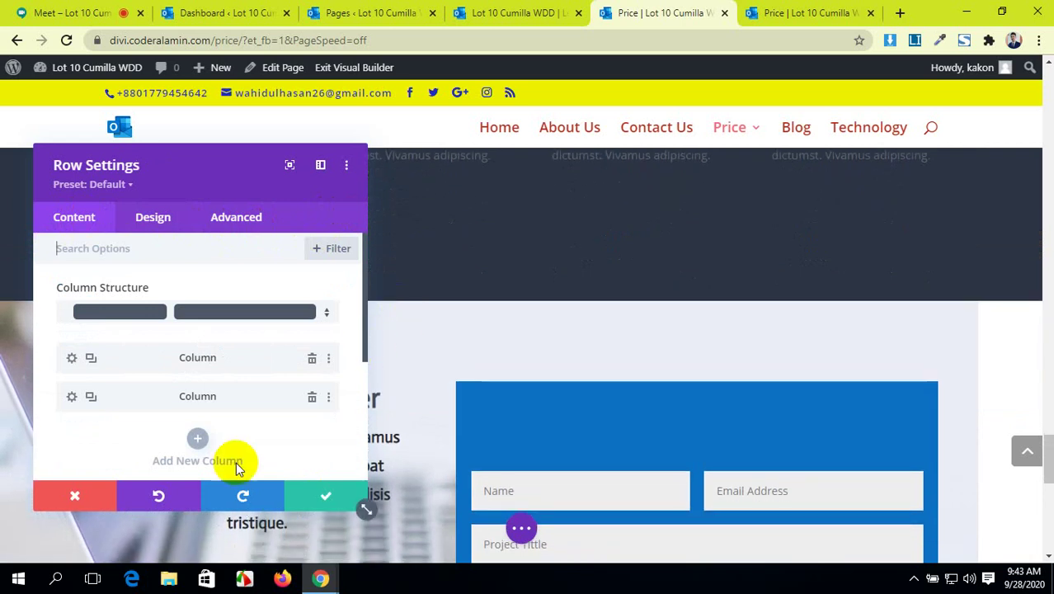
click(307, 494)
scroll(580, 422, down, 1)
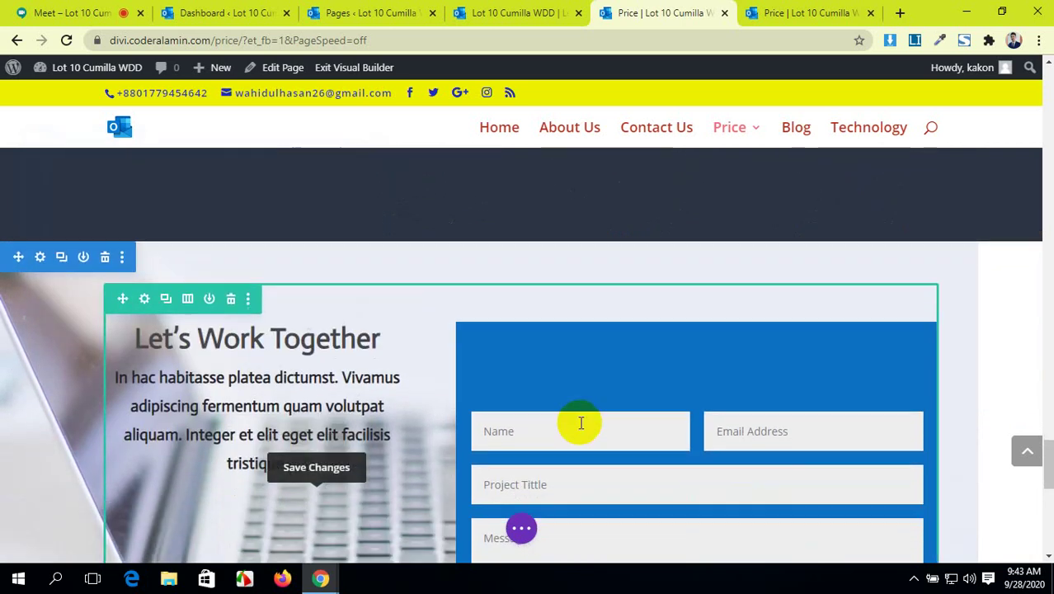
click(549, 360)
scroll(542, 359, down, 2)
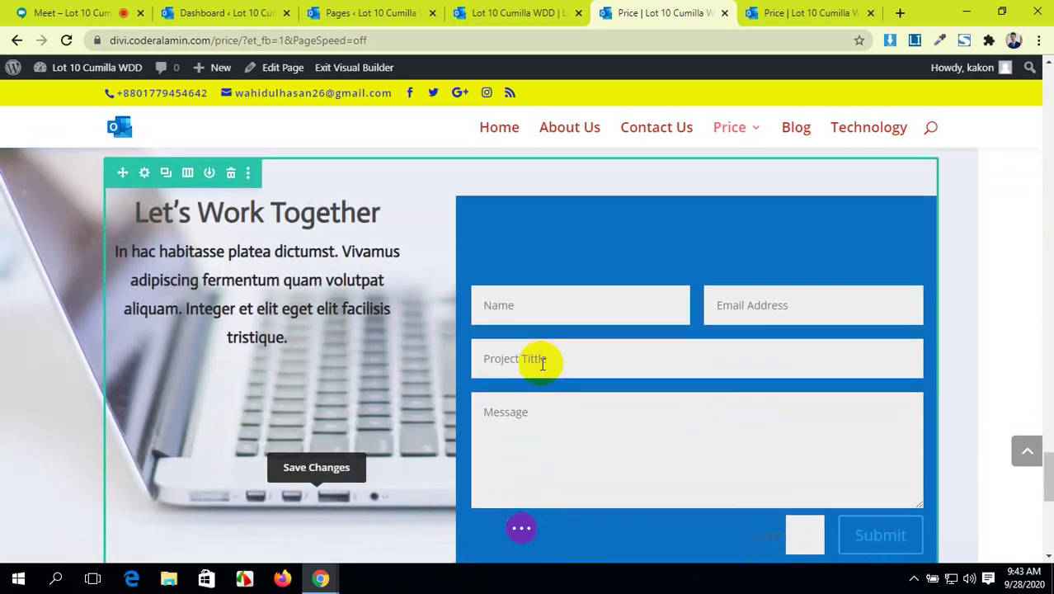
- Open the contact row's settings and check the Google Meet call before returning to the Price page
click(145, 174)
click(76, 13)
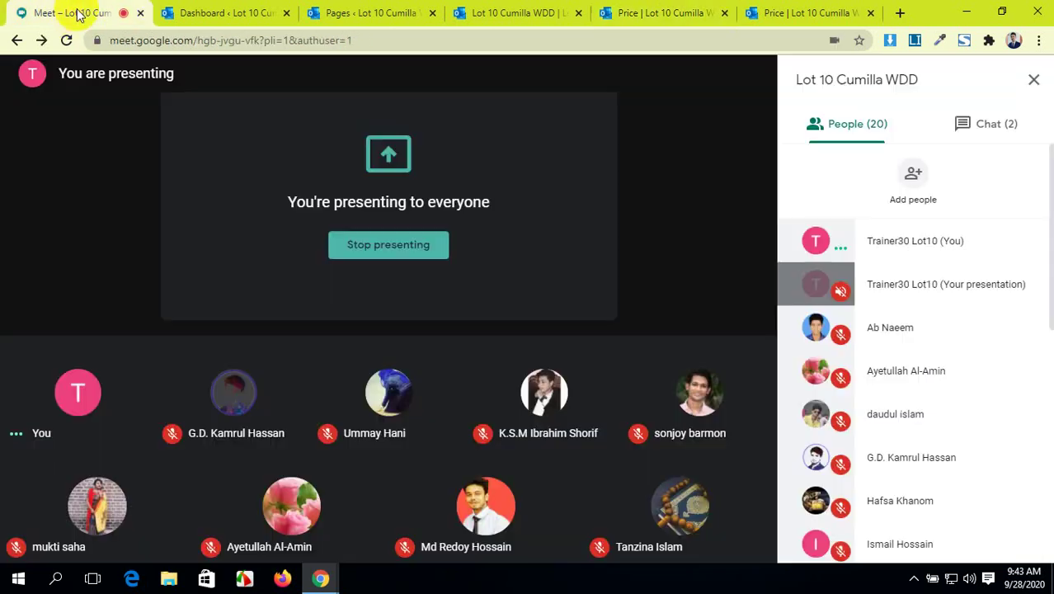
click(683, 355)
click(626, 13)
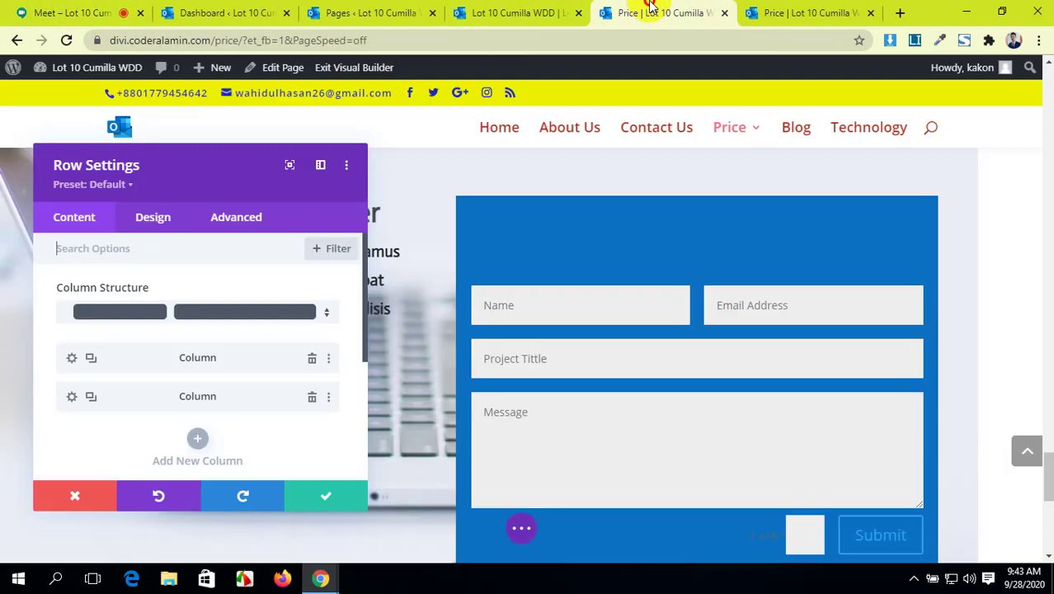
scroll(618, 379, down, 2)
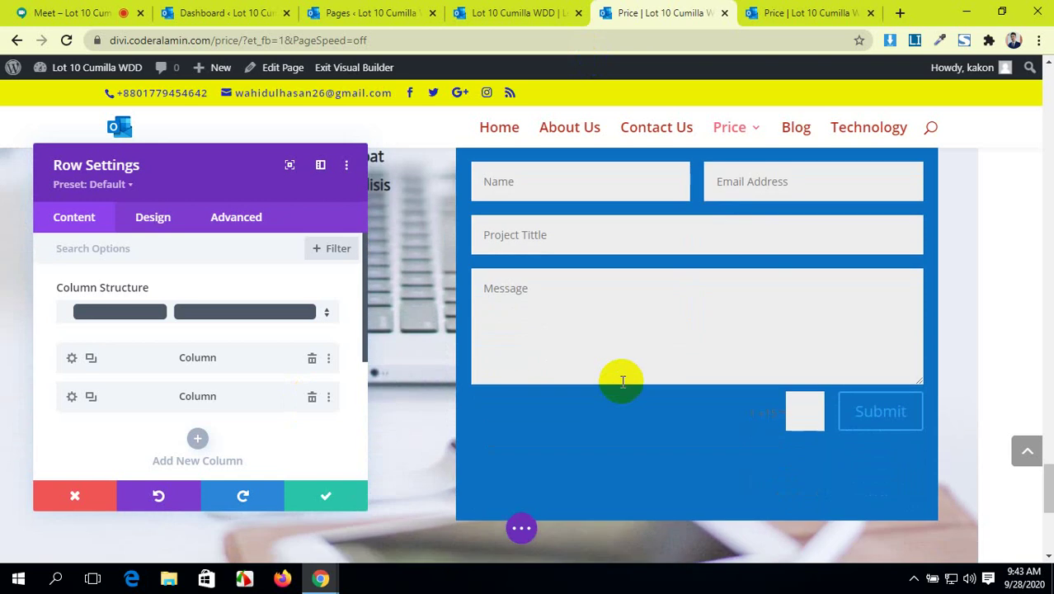
scroll(621, 379, up, 3)
scroll(622, 379, down, 2)
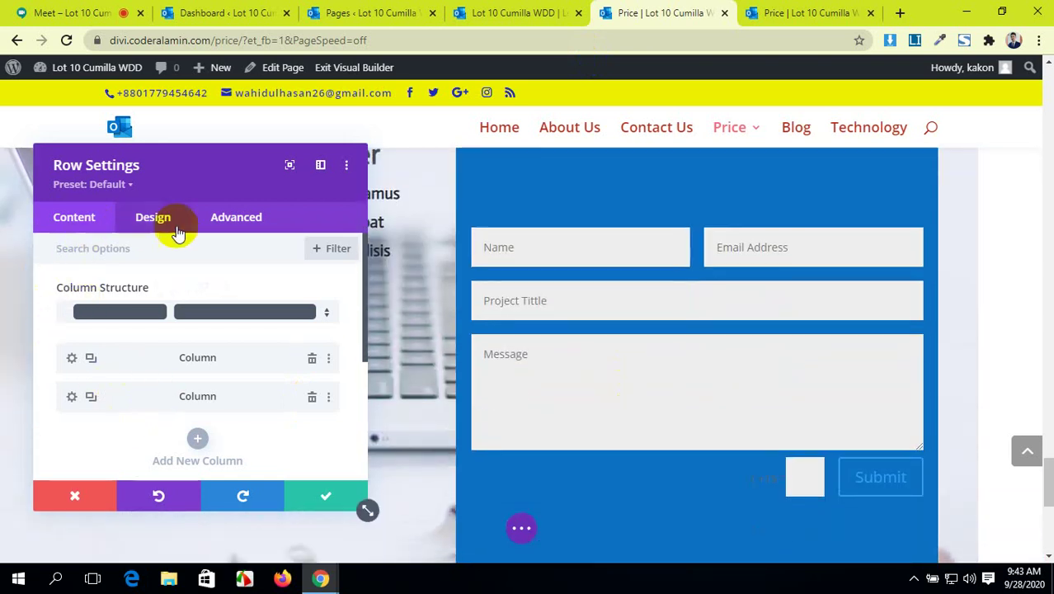
scroll(567, 277, up, 1)
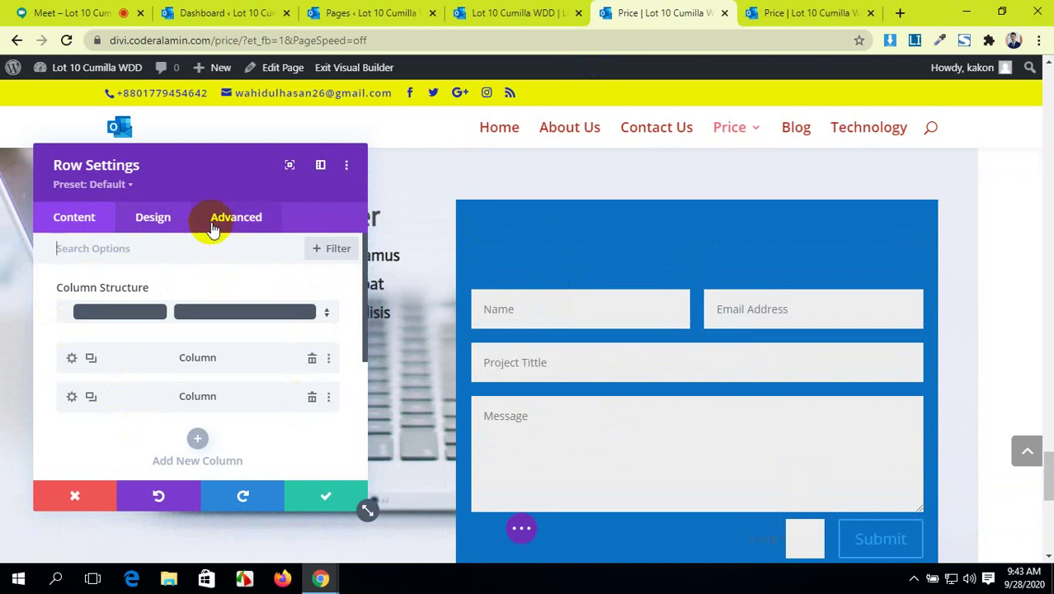
- Try a vertical offset of -74px in the contact row's position options, reset it, and save the row settings
click(213, 224)
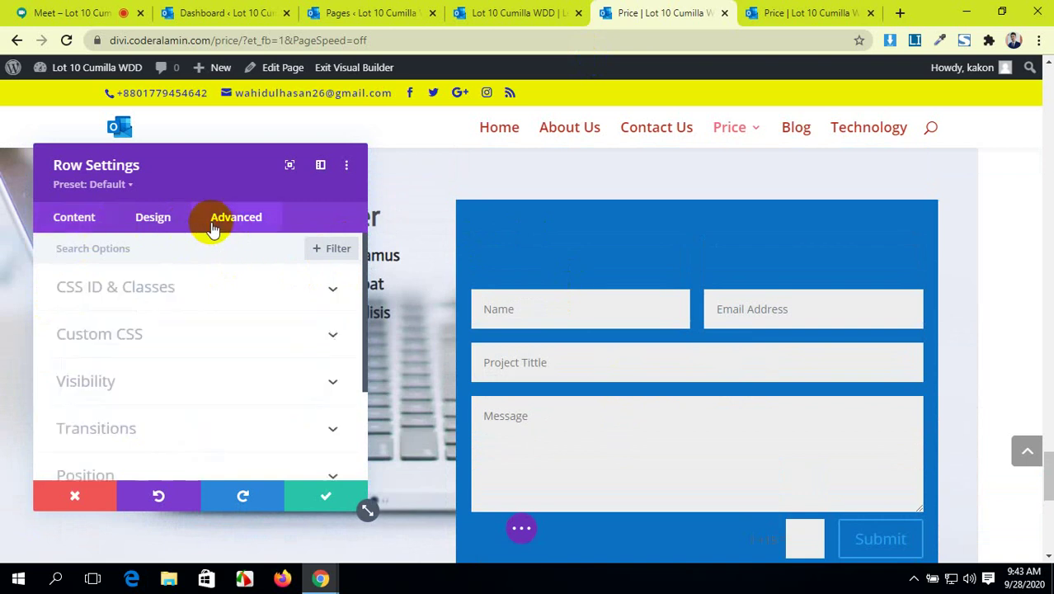
scroll(235, 404, down, 2)
click(238, 405)
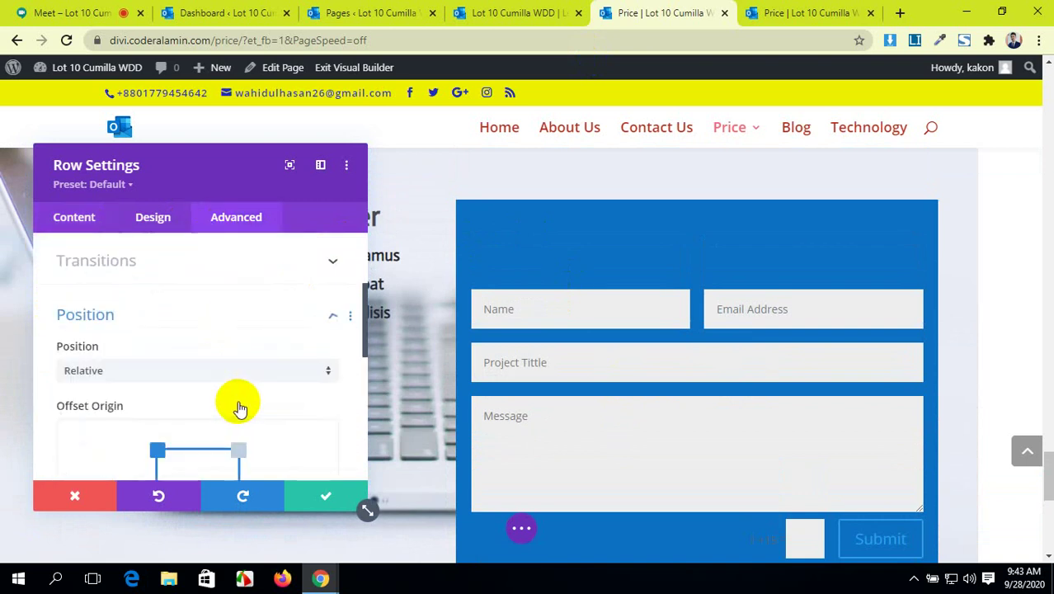
scroll(238, 405, down, 5)
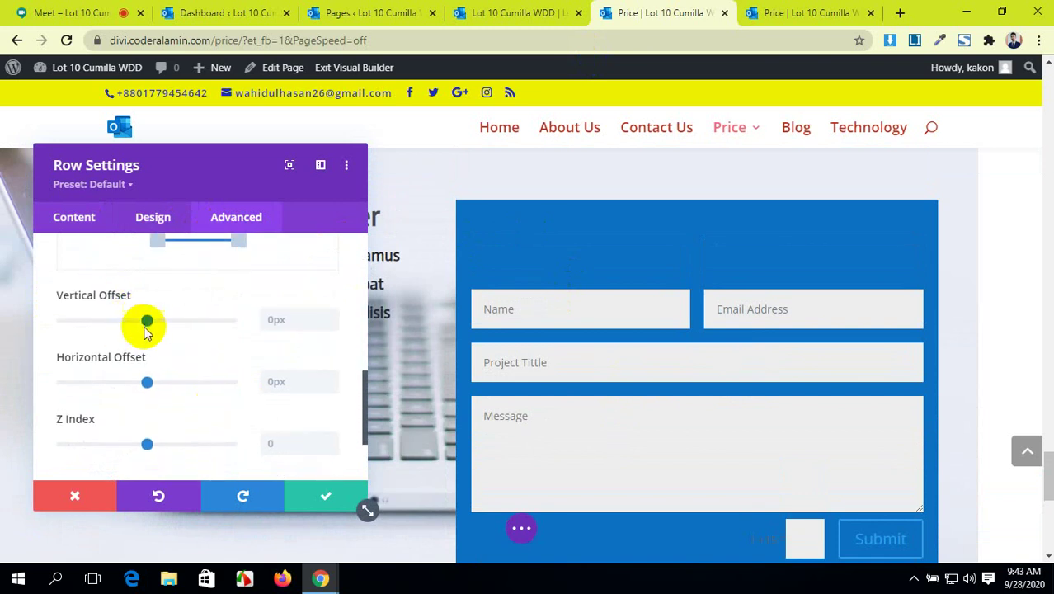
drag(148, 322, 142, 326)
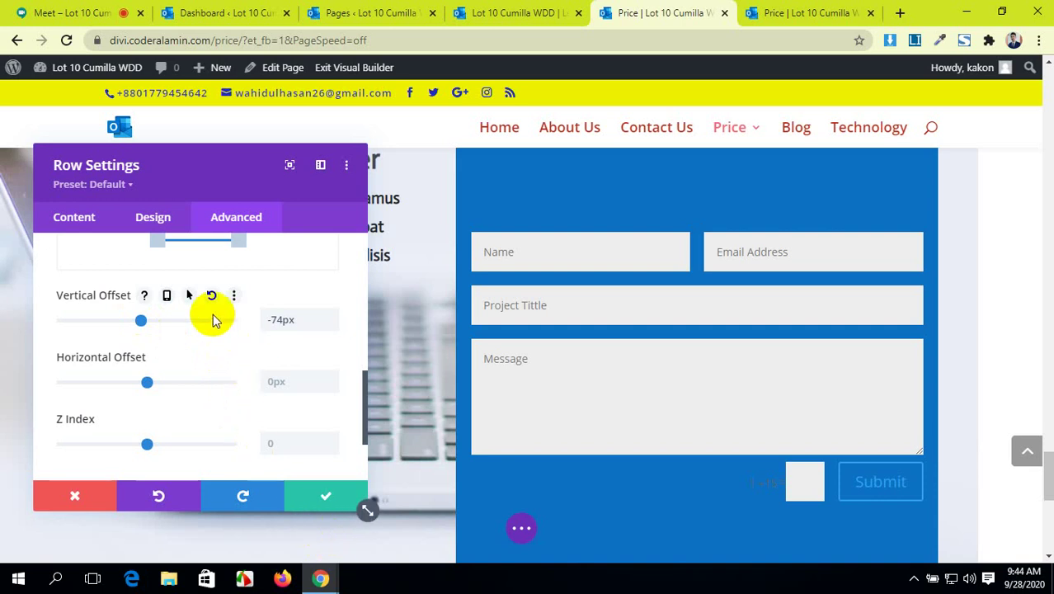
click(213, 296)
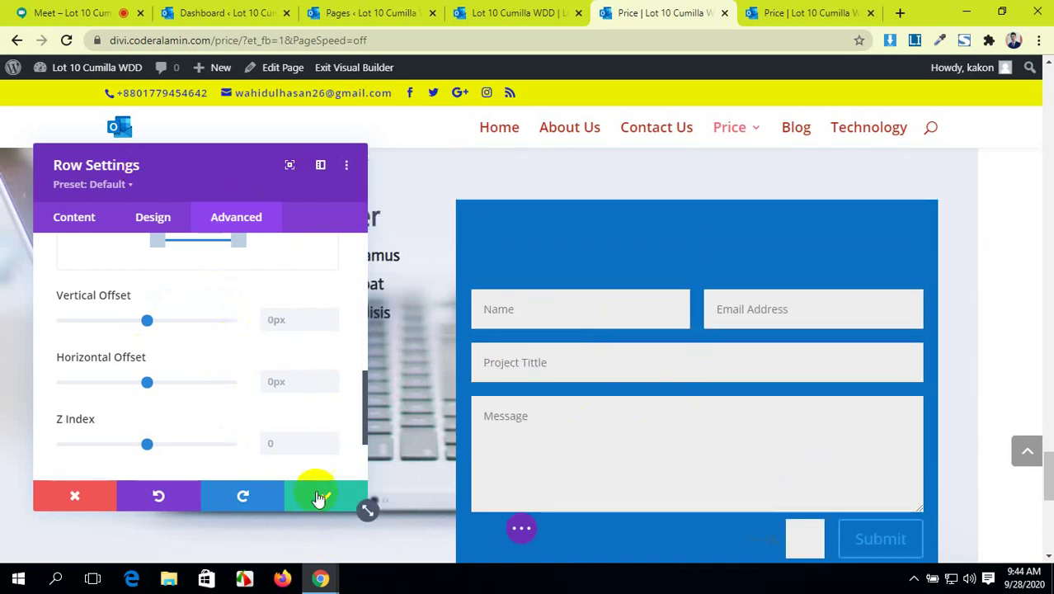
click(320, 498)
- Set the "Let's Work Together" text module's top margin to 50px and move its settings window clear of the text
scroll(430, 404, up, 2)
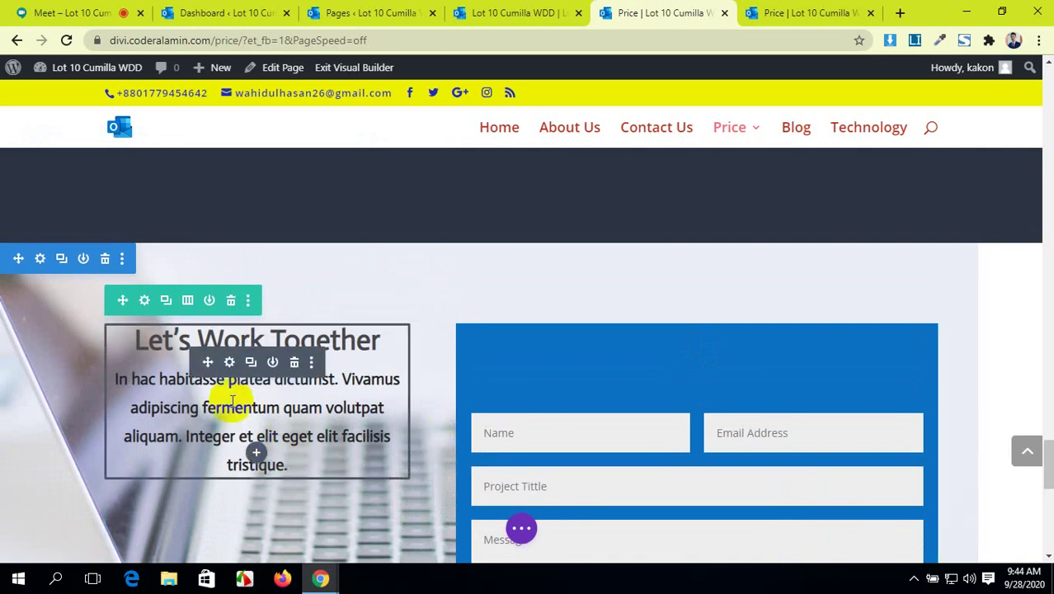
click(231, 363)
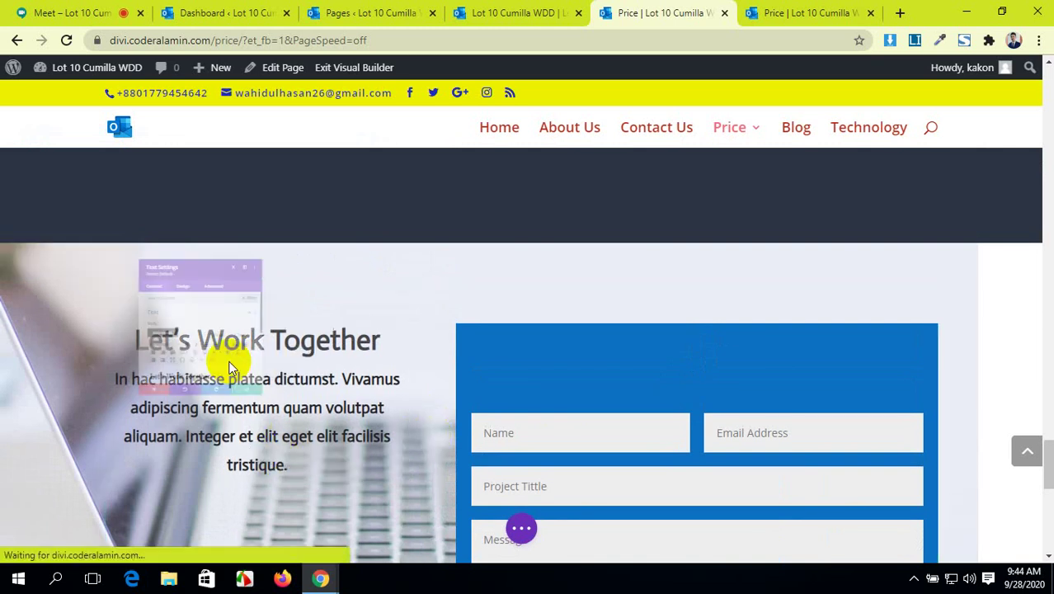
click(132, 216)
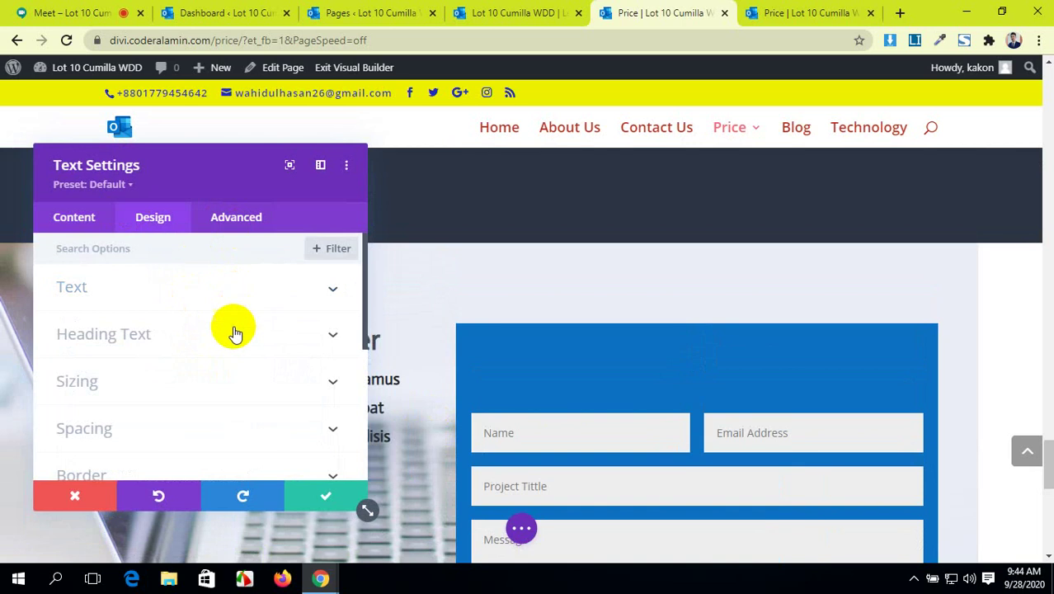
click(215, 394)
scroll(214, 399, down, 2)
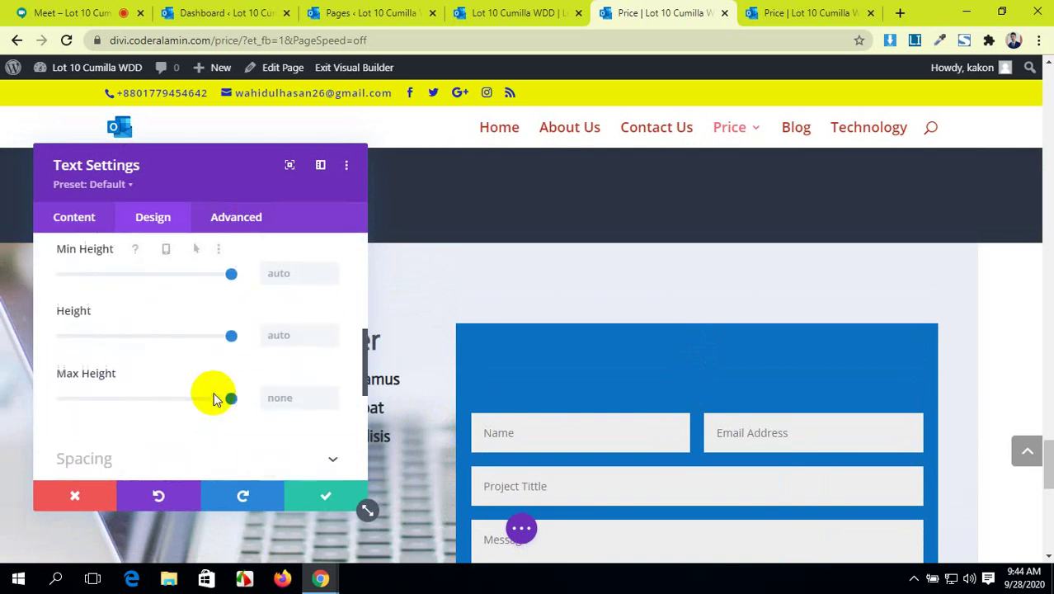
scroll(212, 399, down, 4)
click(228, 307)
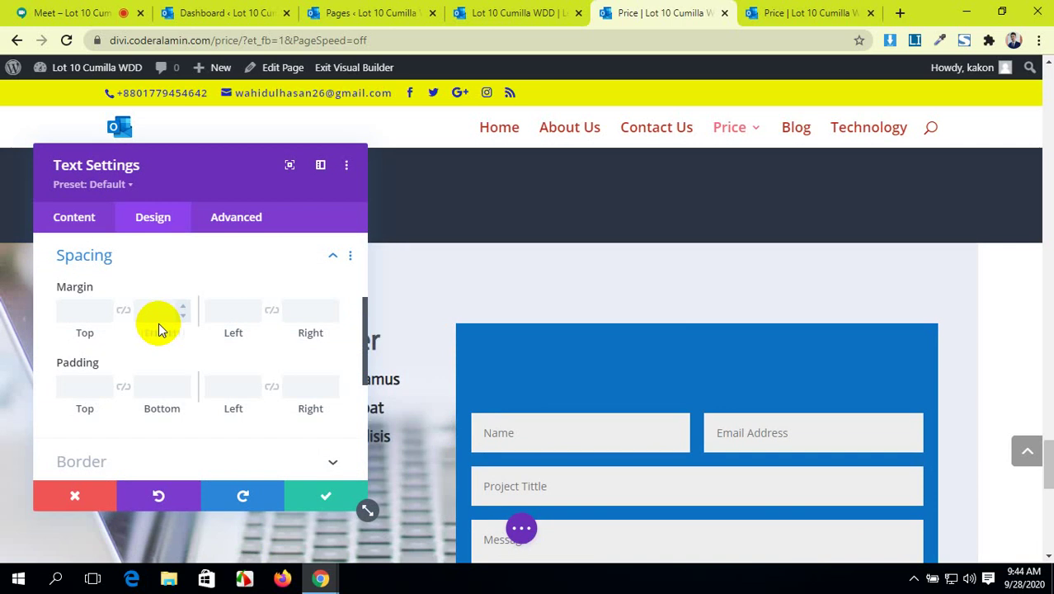
click(79, 309)
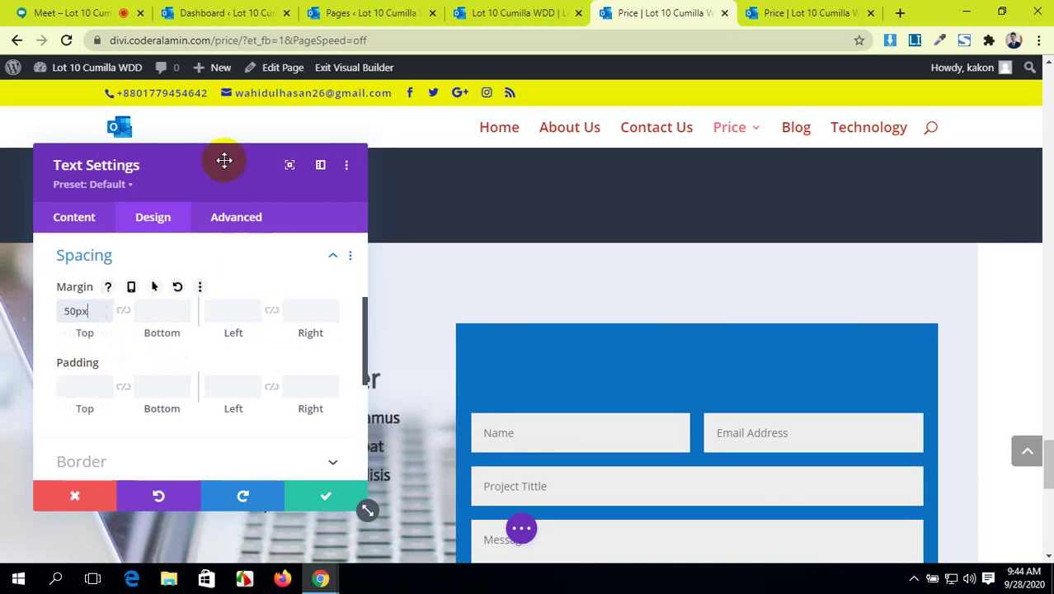
drag(221, 160, 682, 178)
- Switch to the Google Meet call, admit the waiting participant, and return to the Price page builder
click(82, 12)
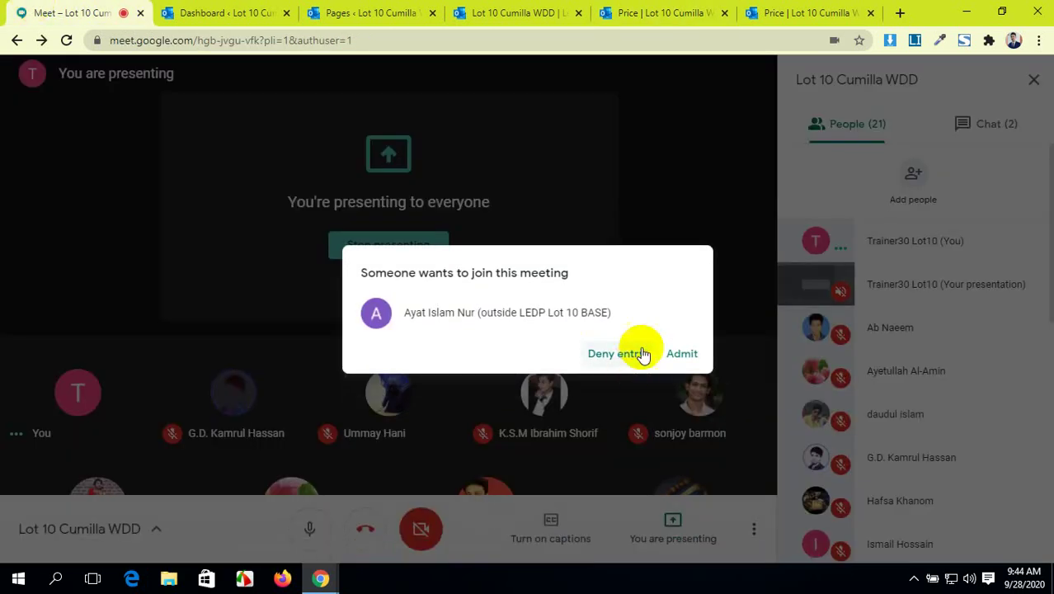
click(684, 352)
click(655, 12)
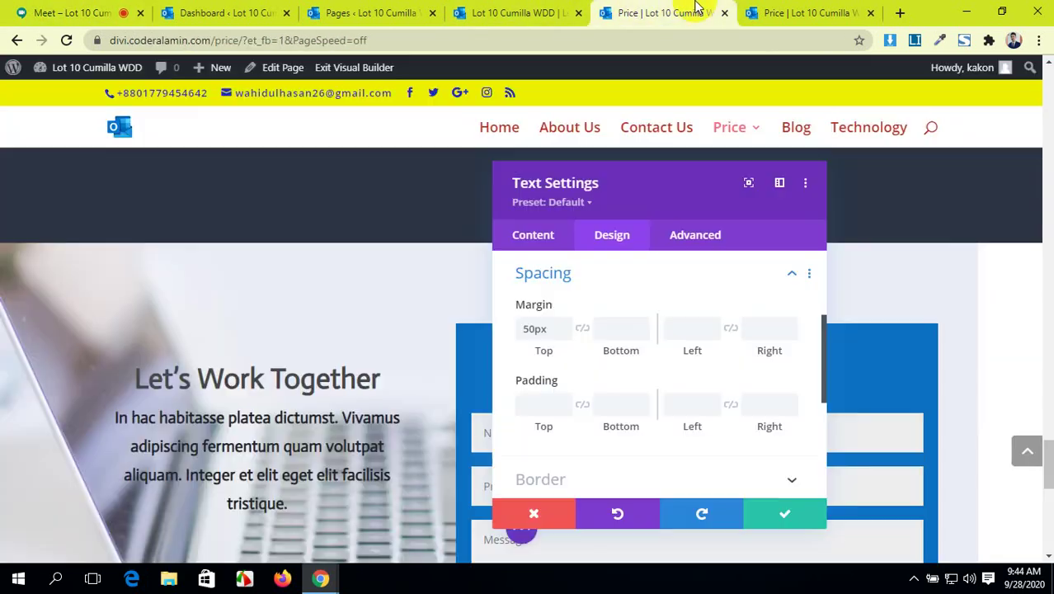
- Set the "Let's Work Together" text module's top margin to 100px
drag(592, 186, 676, 165)
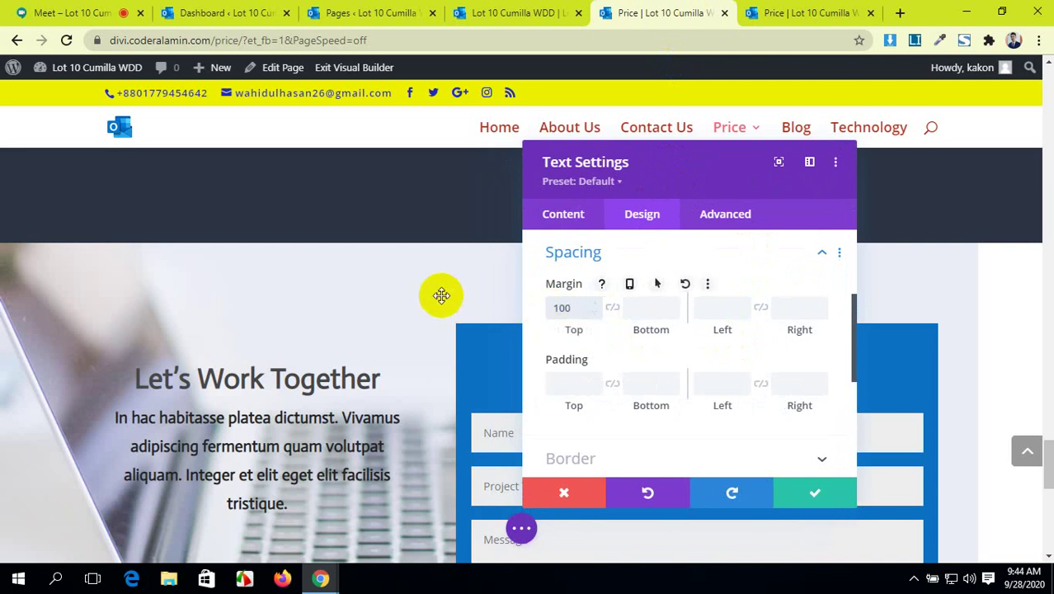
text(px)
- Admit another waiting participant to the Google Meet call, then return to the Price page and save the text module's settings
click(45, 8)
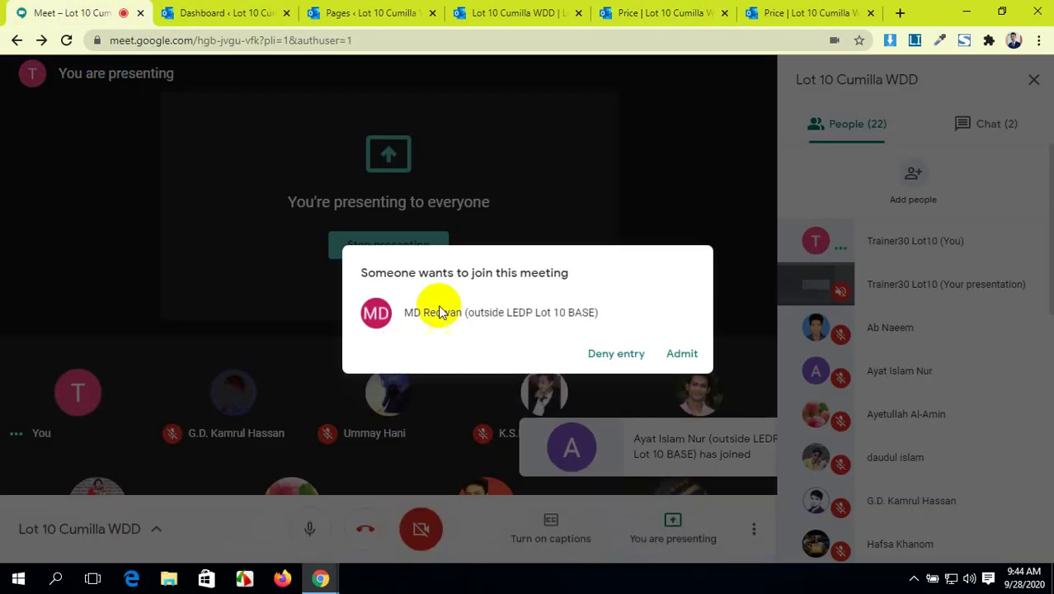
click(681, 352)
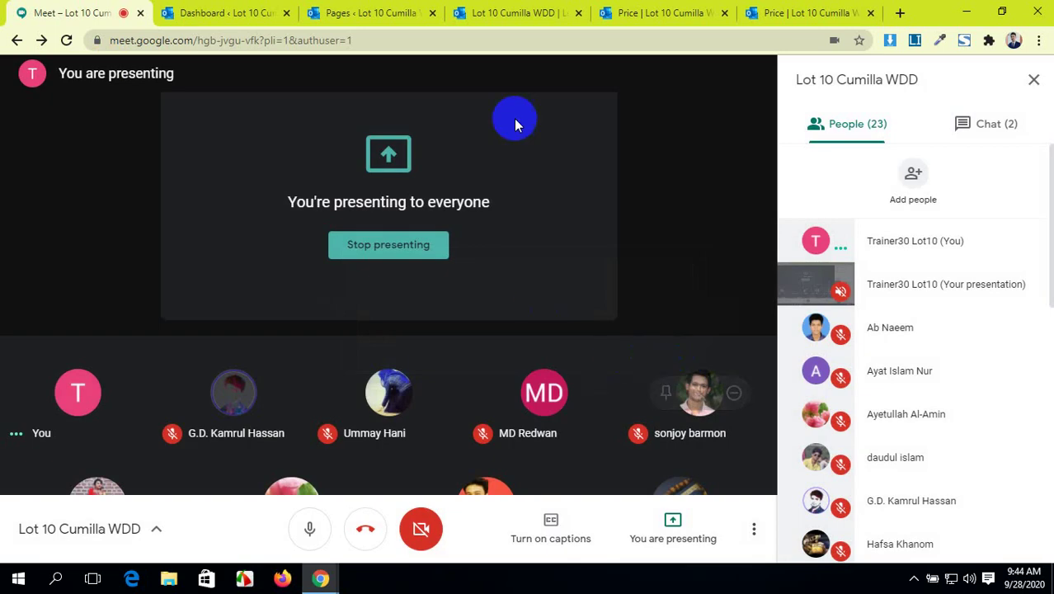
click(659, 12)
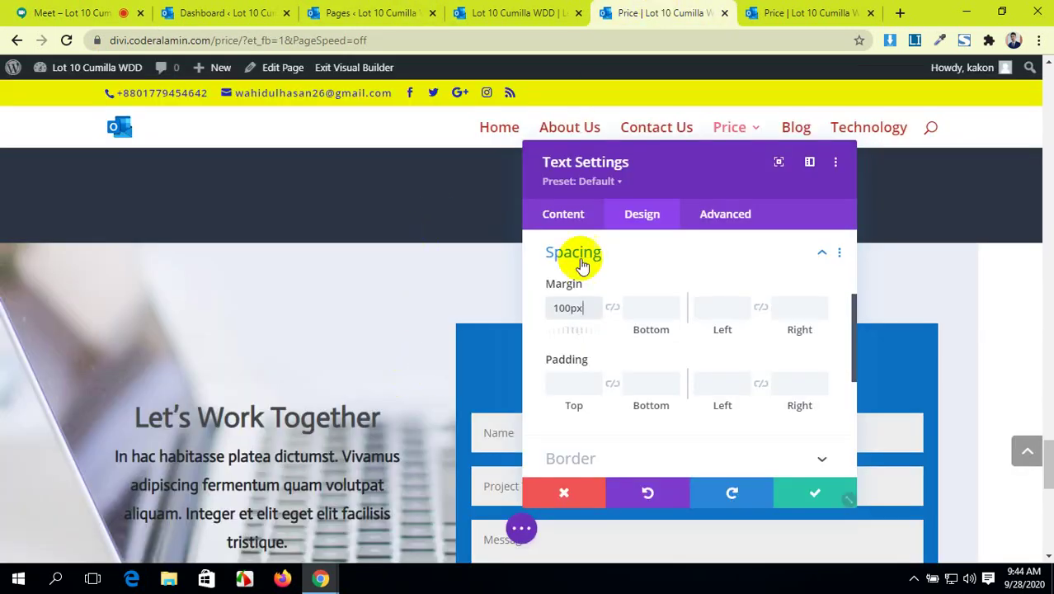
click(800, 495)
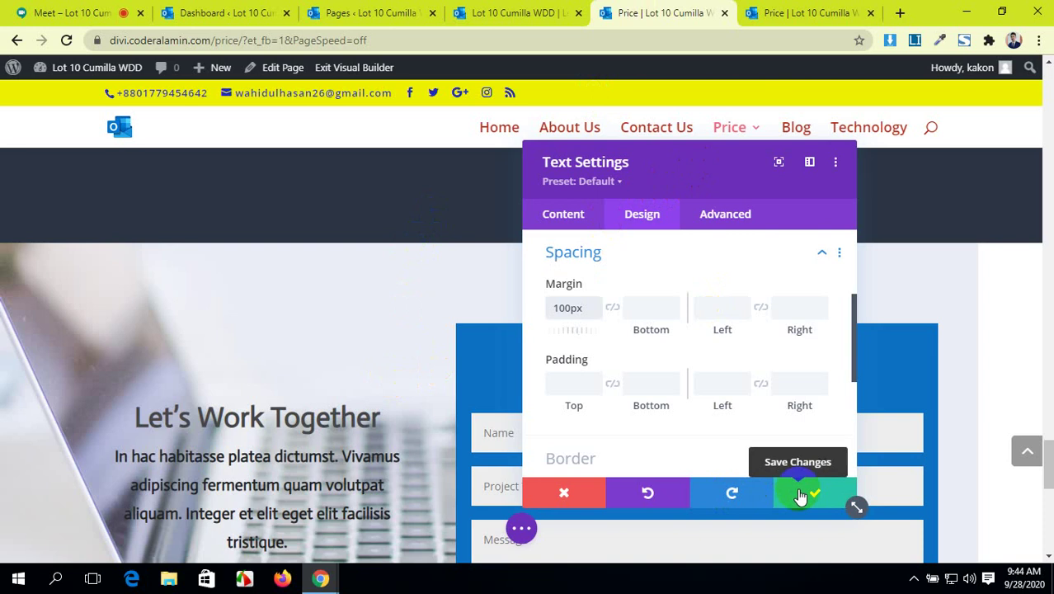
click(799, 495)
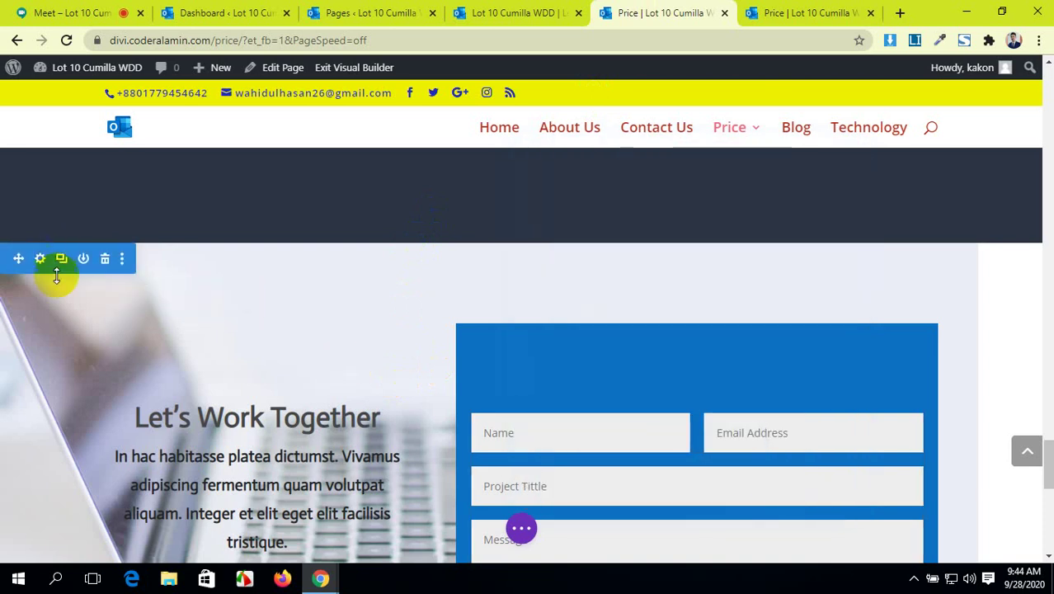
- Compare the contact row with the home page's contact section, review the row's sizing options, and close its settings without changes
click(141, 302)
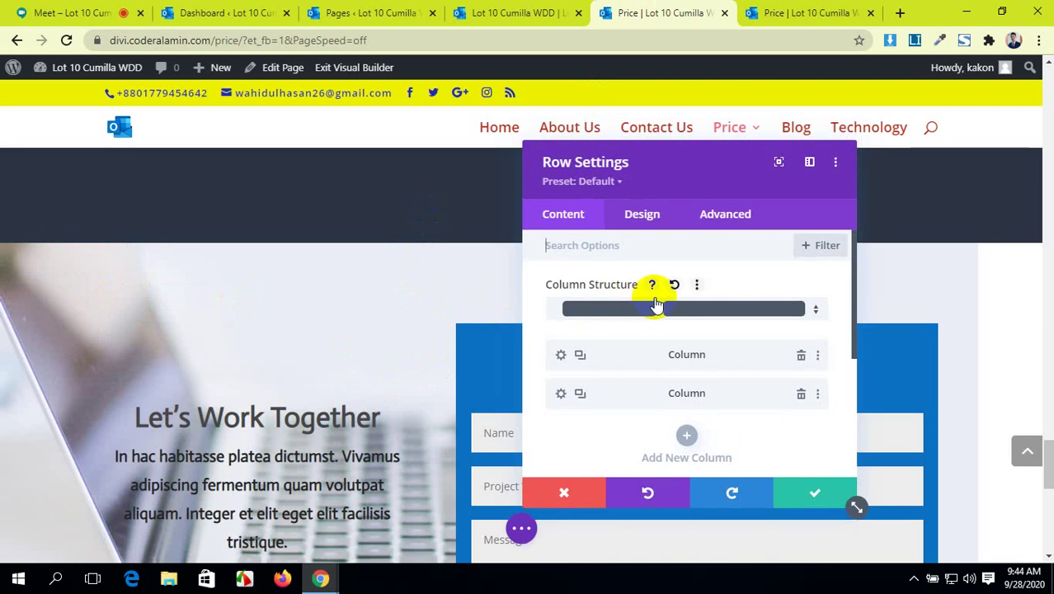
click(492, 8)
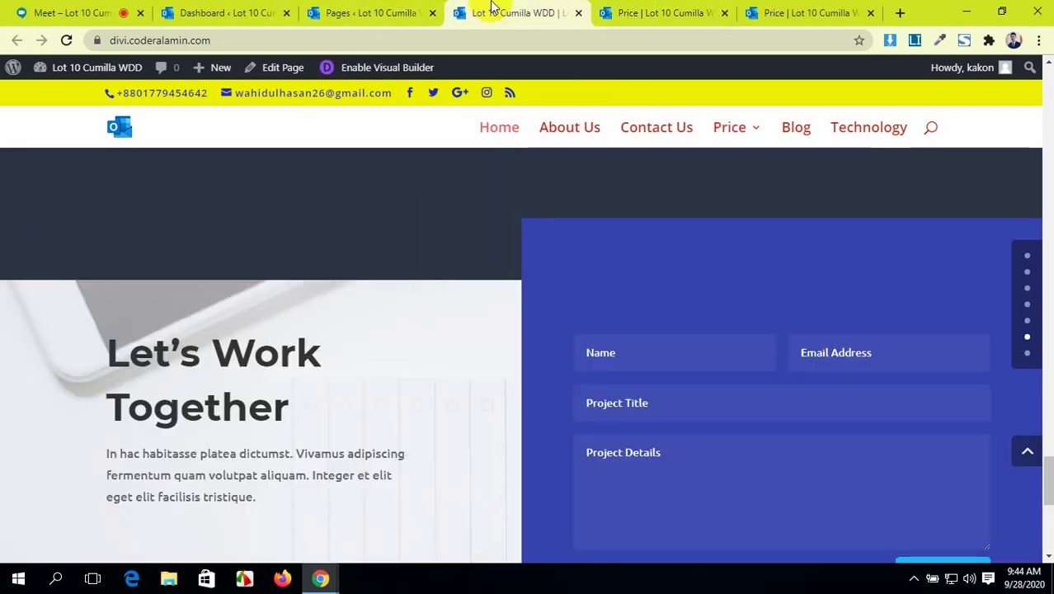
click(642, 10)
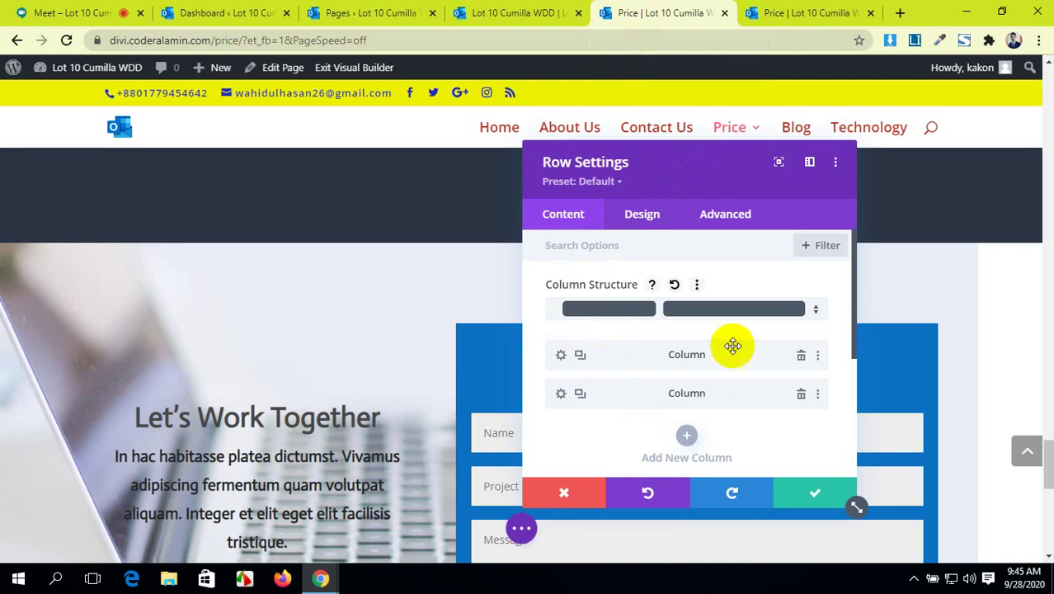
click(631, 216)
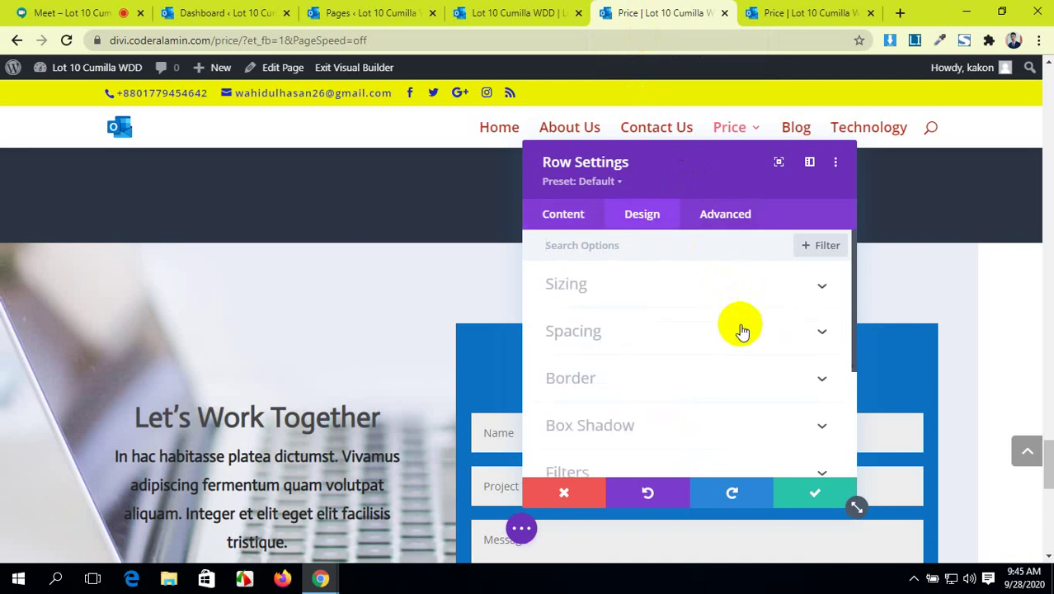
click(784, 291)
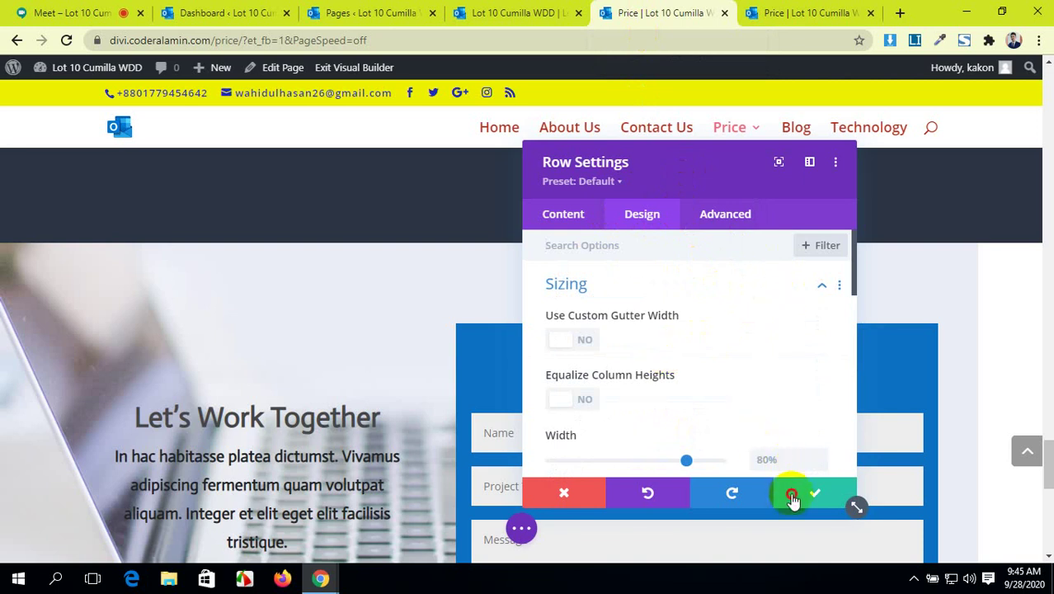
click(791, 498)
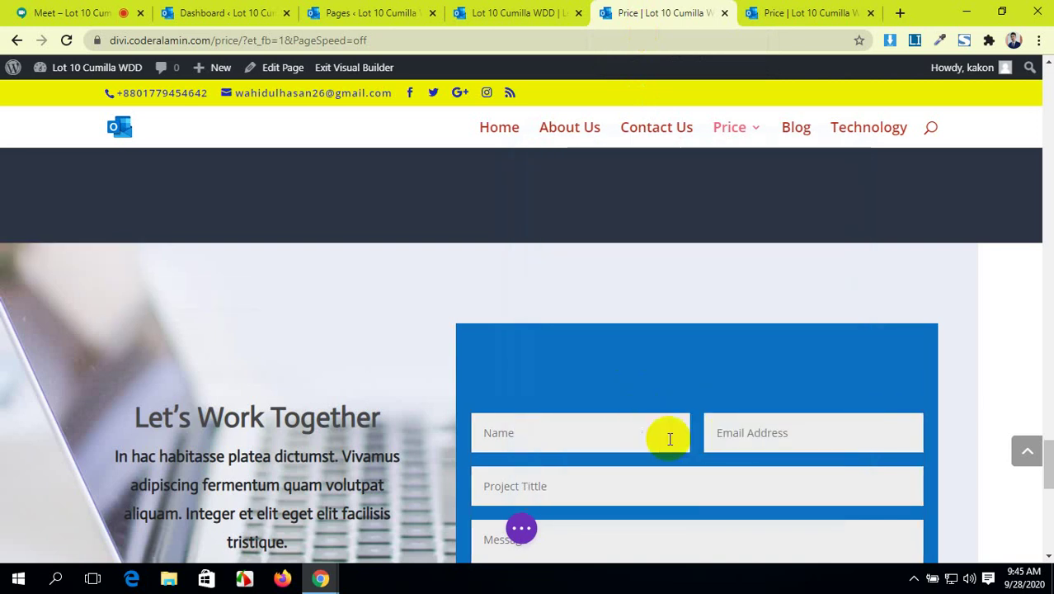
- Examine the contact form module's position options and close its settings without changes
click(669, 439)
drag(715, 181, 282, 165)
click(410, 226)
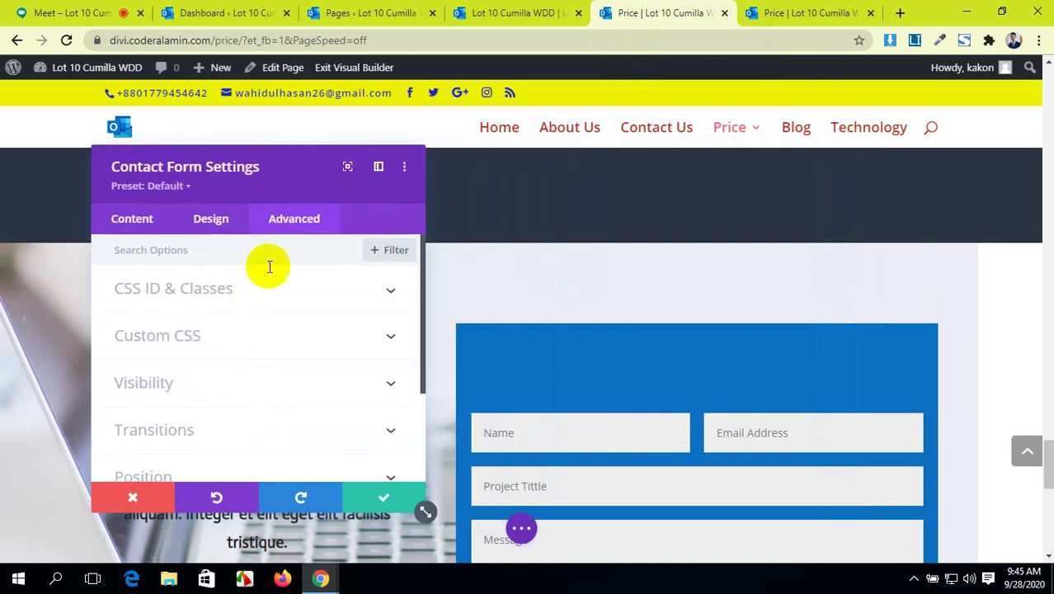
scroll(277, 354, down, 1)
click(281, 399)
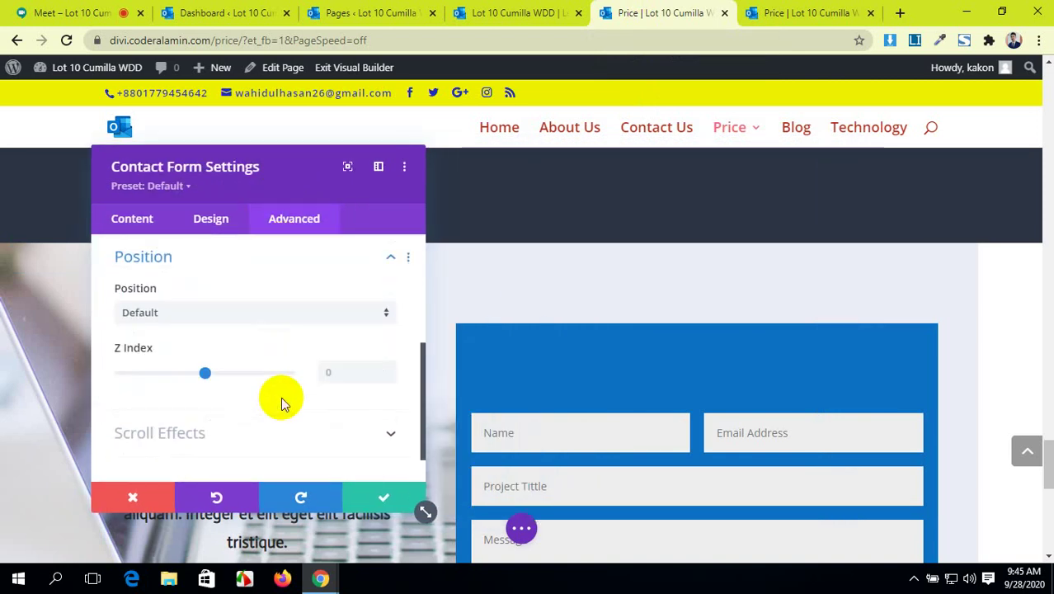
scroll(282, 399, down, 1)
scroll(282, 399, up, 1)
scroll(266, 358, down, 1)
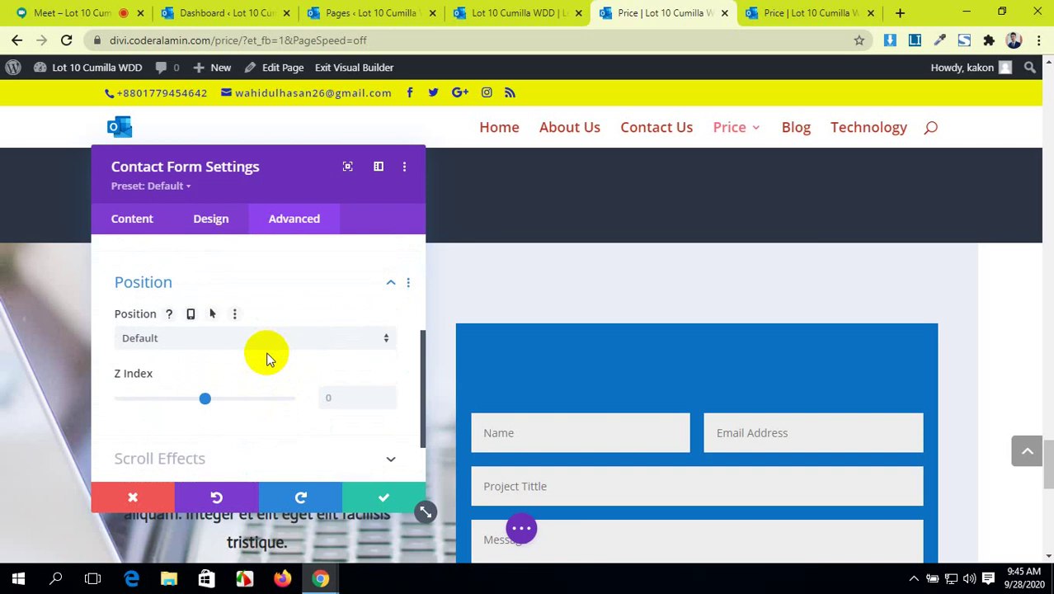
scroll(268, 360, up, 2)
scroll(267, 360, down, 1)
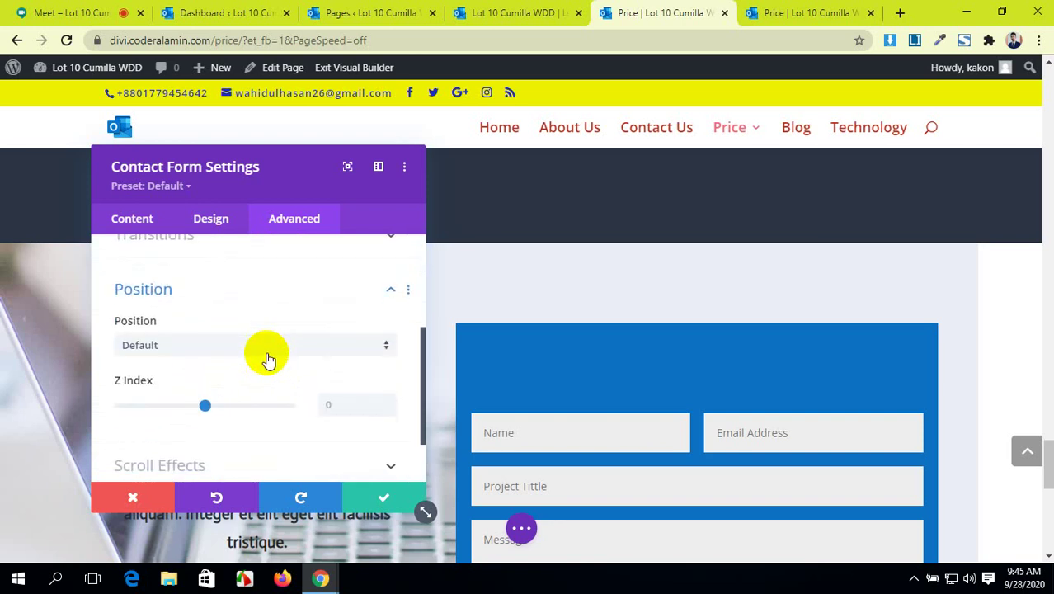
click(353, 353)
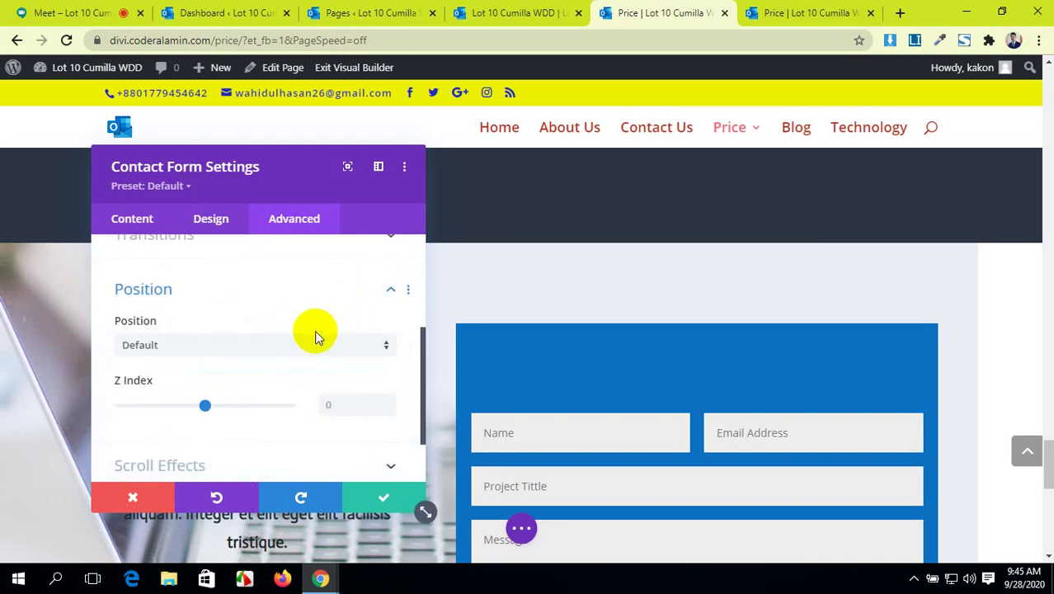
scroll(318, 336, up, 1)
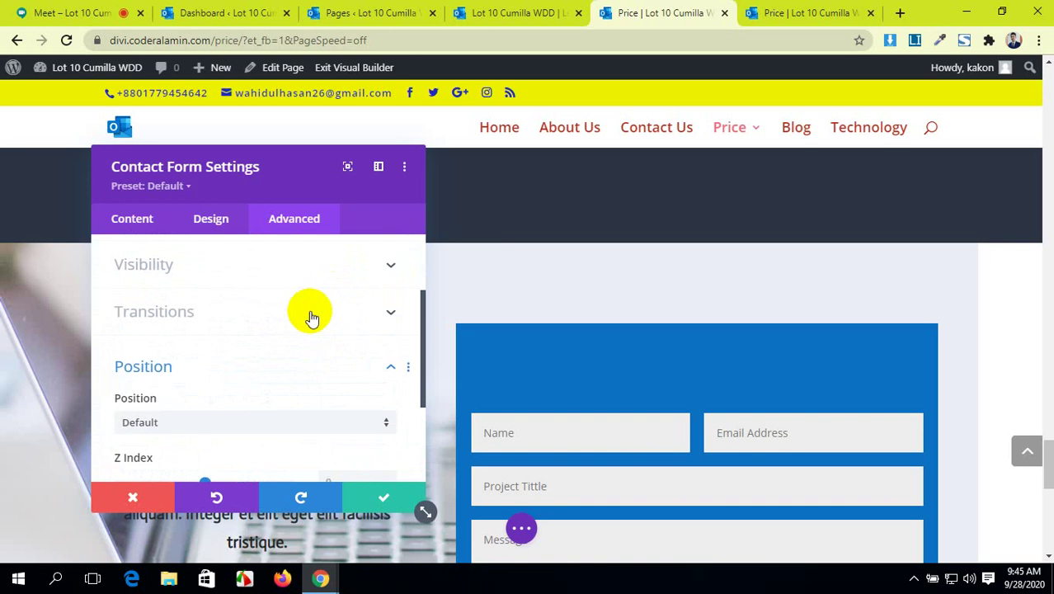
scroll(306, 295, down, 2)
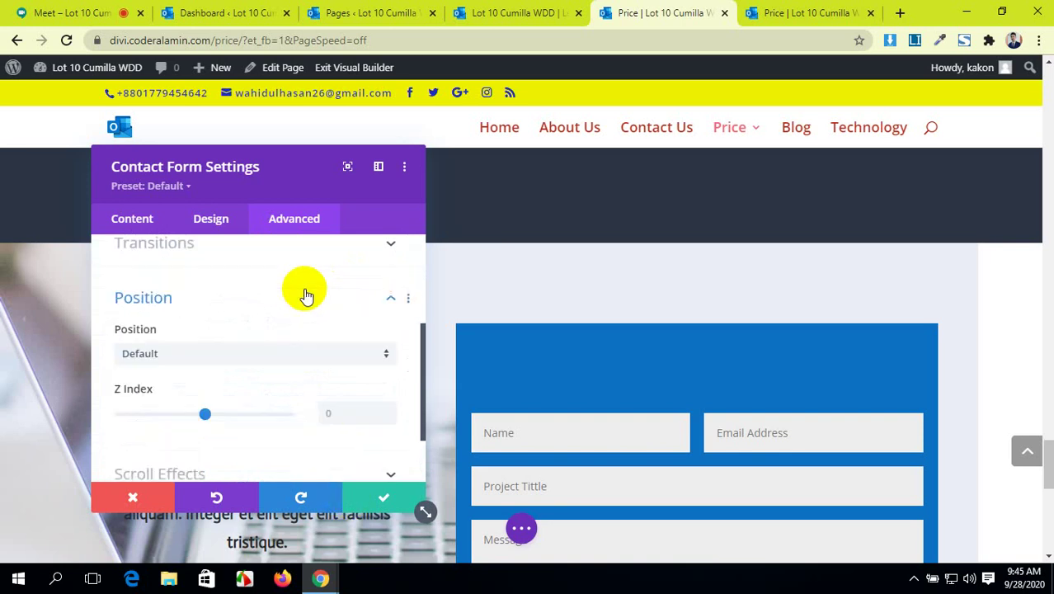
click(365, 493)
- Set the vertical offset of the contact row's second column to -184px in its position options
scroll(288, 363, up, 1)
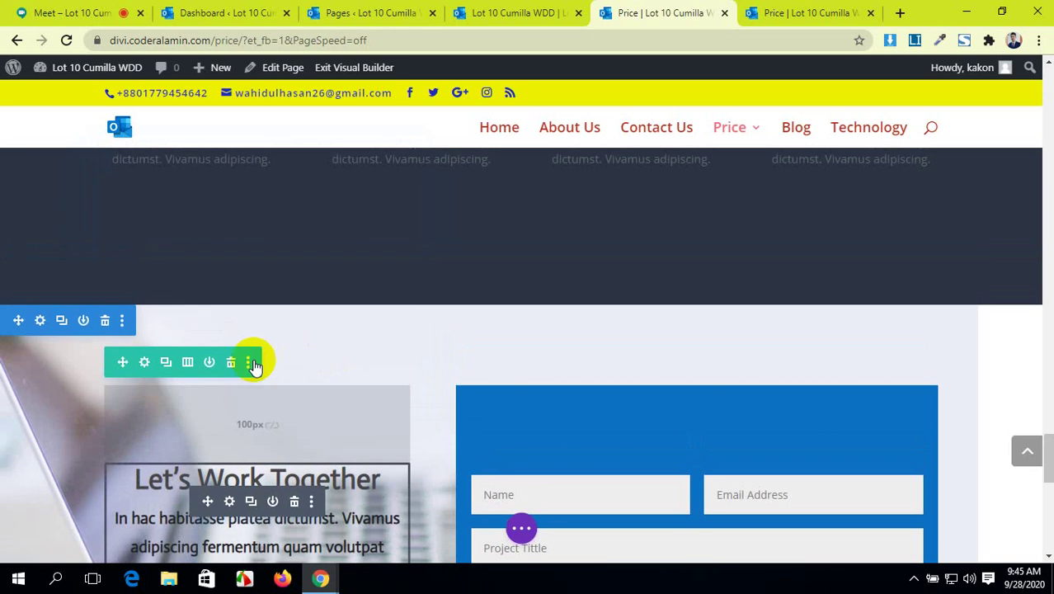
click(144, 362)
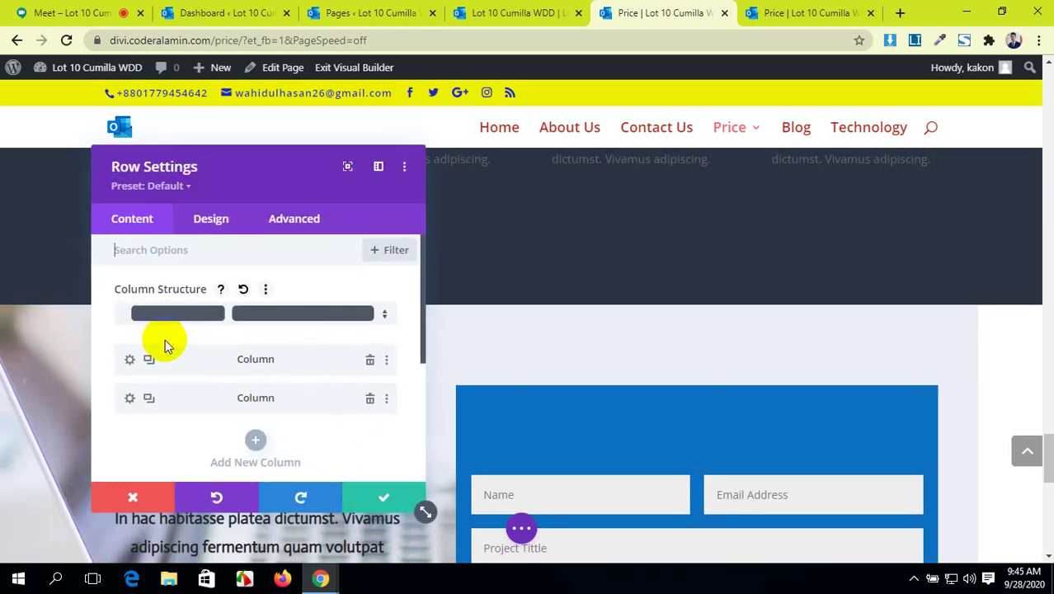
click(127, 397)
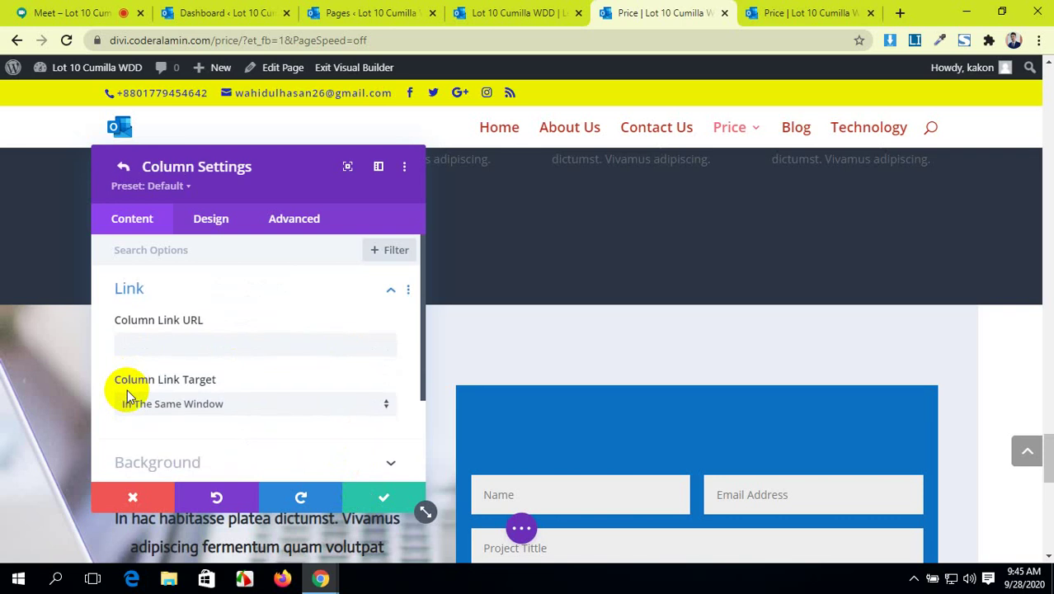
click(212, 216)
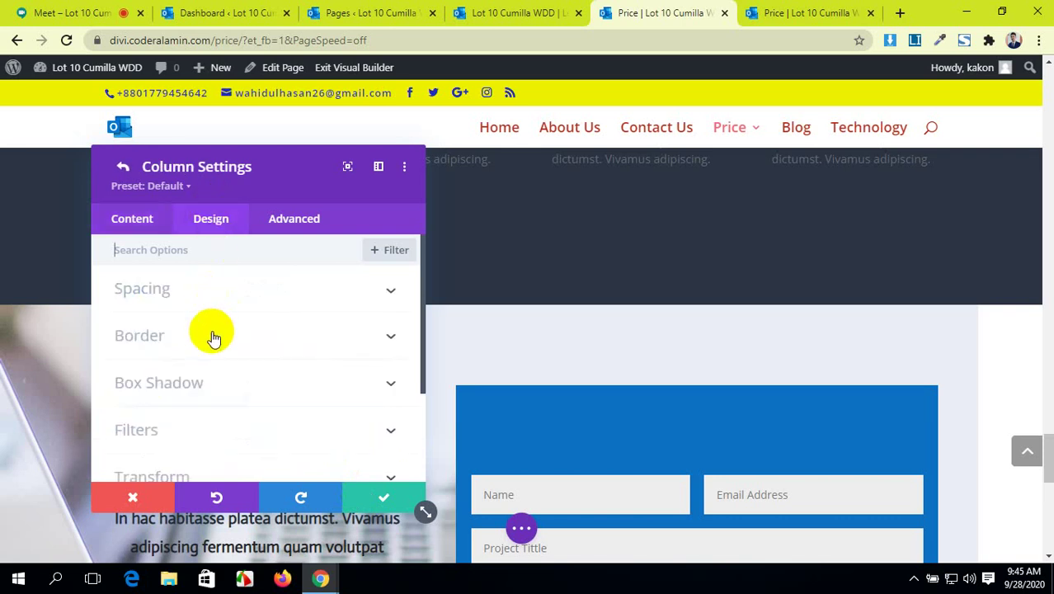
scroll(209, 336, down, 1)
click(295, 221)
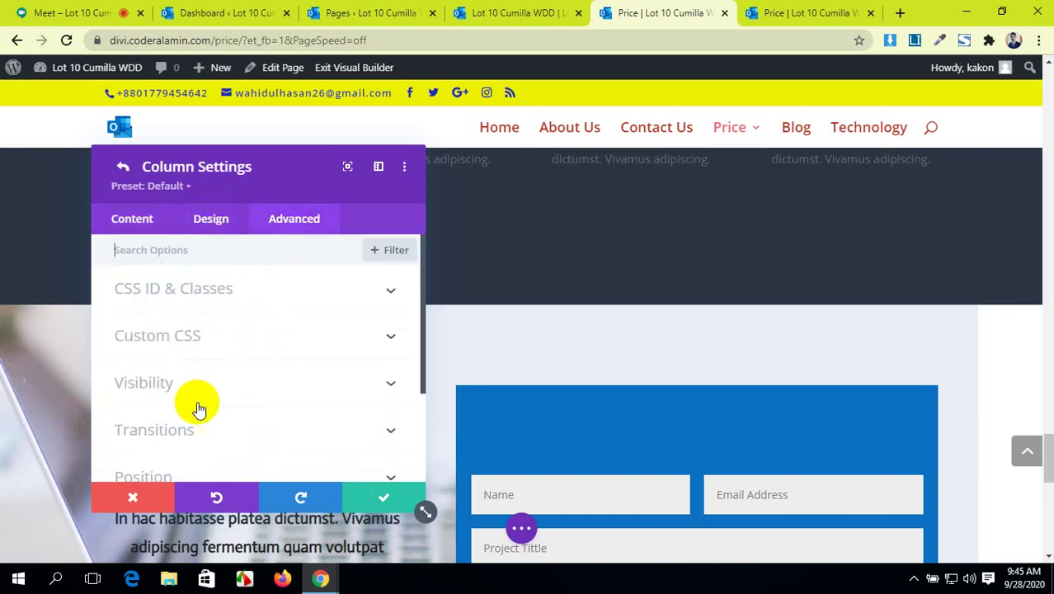
scroll(238, 408, down, 2)
click(249, 399)
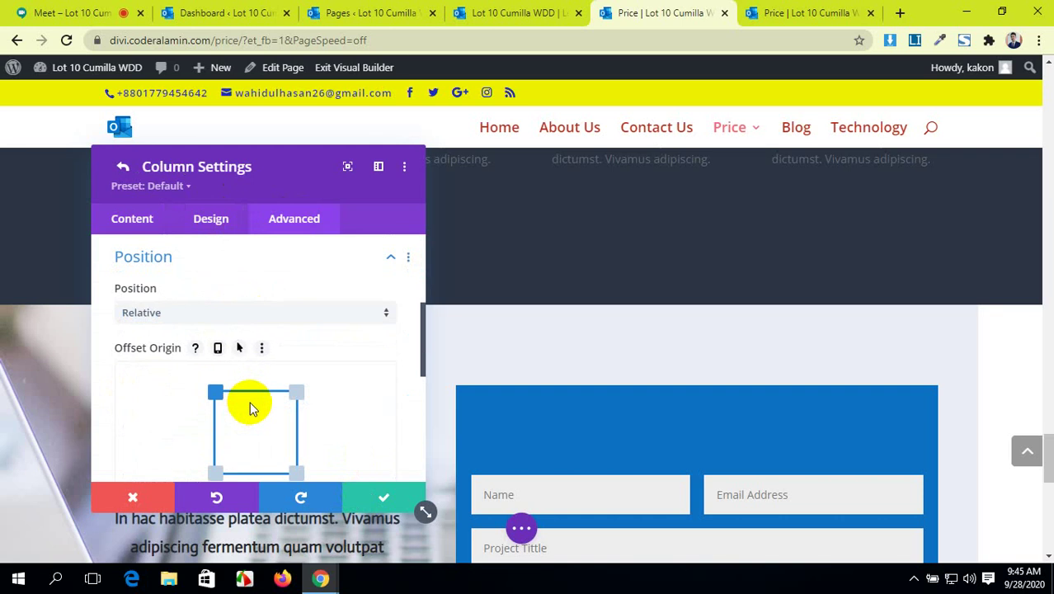
scroll(247, 406, down, 2)
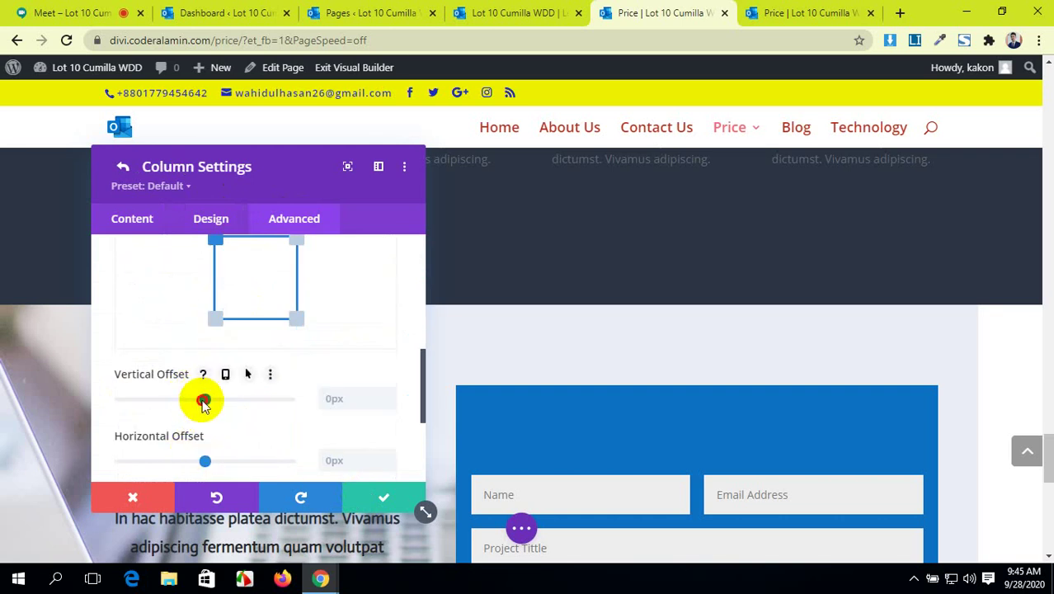
drag(203, 404, 188, 401)
drag(262, 176, 157, 183)
drag(186, 174, 195, 172)
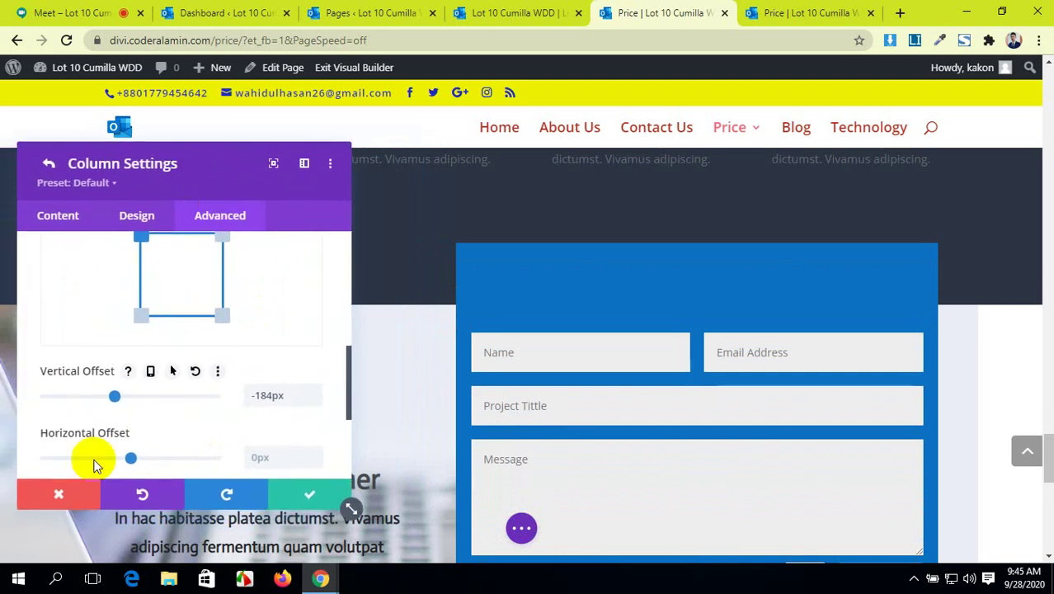
- Set the contact row's second column horizontal offset to 145px and save the column and row settings
drag(133, 463, 144, 464)
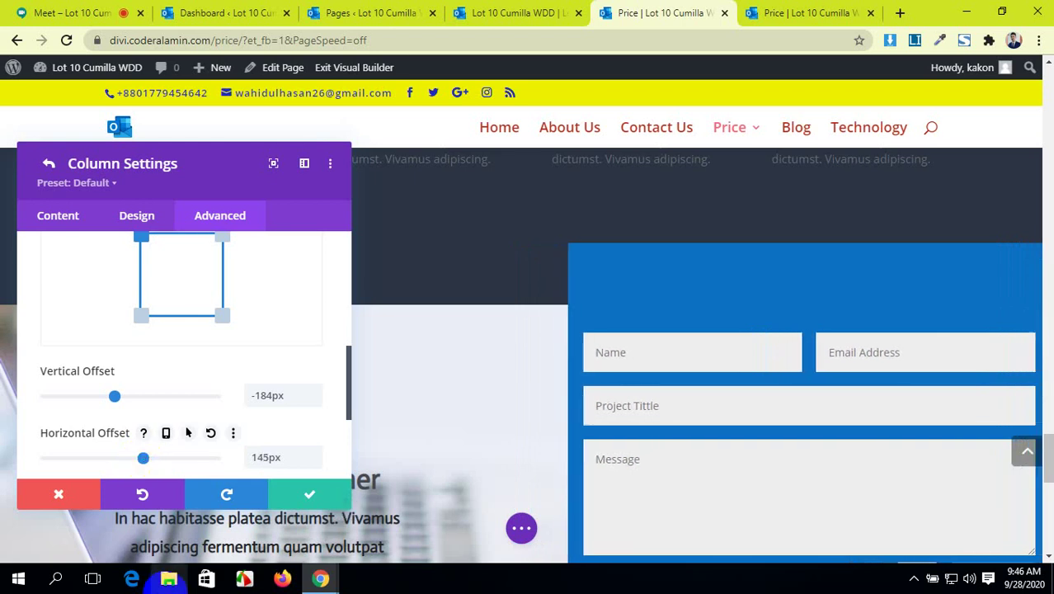
click(309, 493)
scroll(590, 446, down, 6)
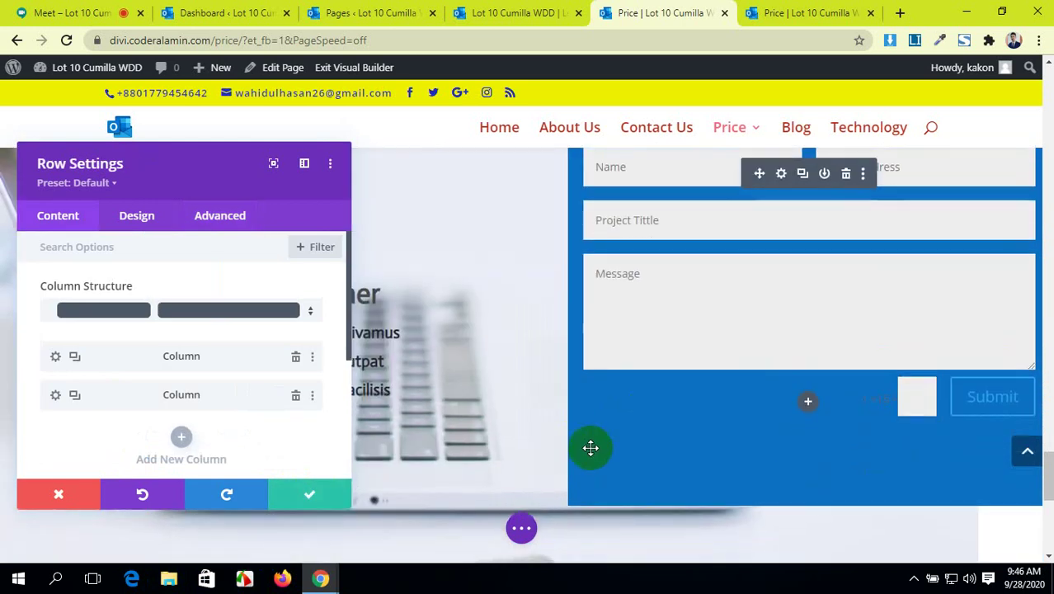
scroll(590, 445, up, 5)
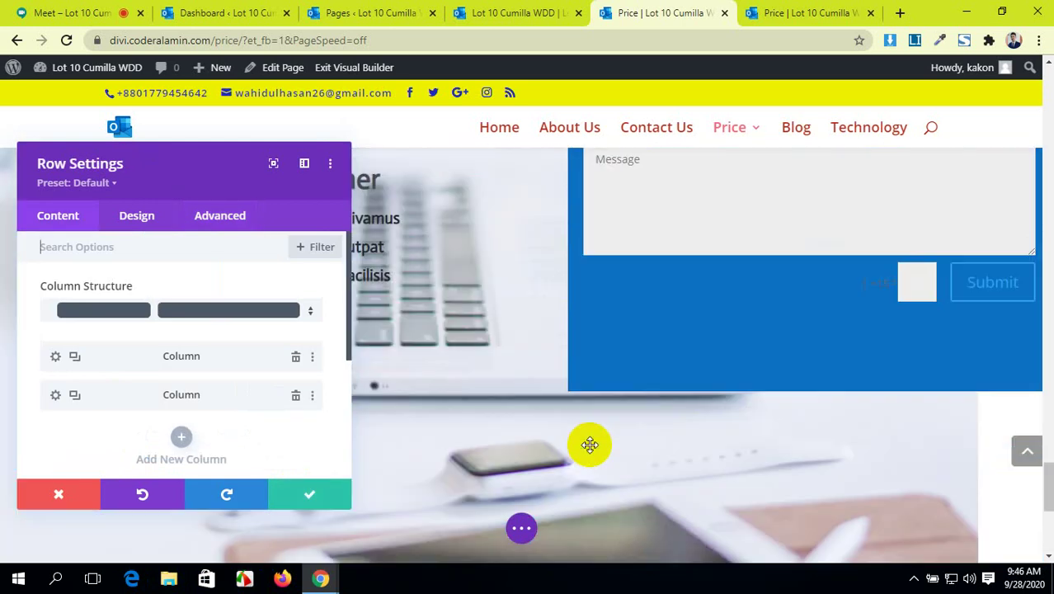
scroll(481, 402, down, 2)
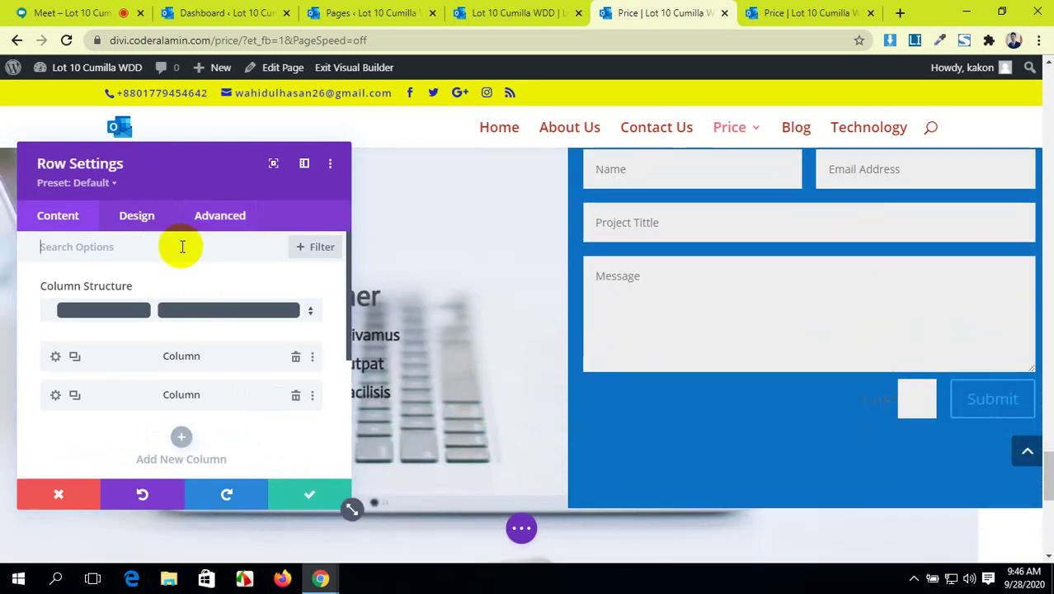
click(324, 488)
- Compare the contact section's form position and bottom spacing with the home page and the published Price page
scroll(667, 407, down, 5)
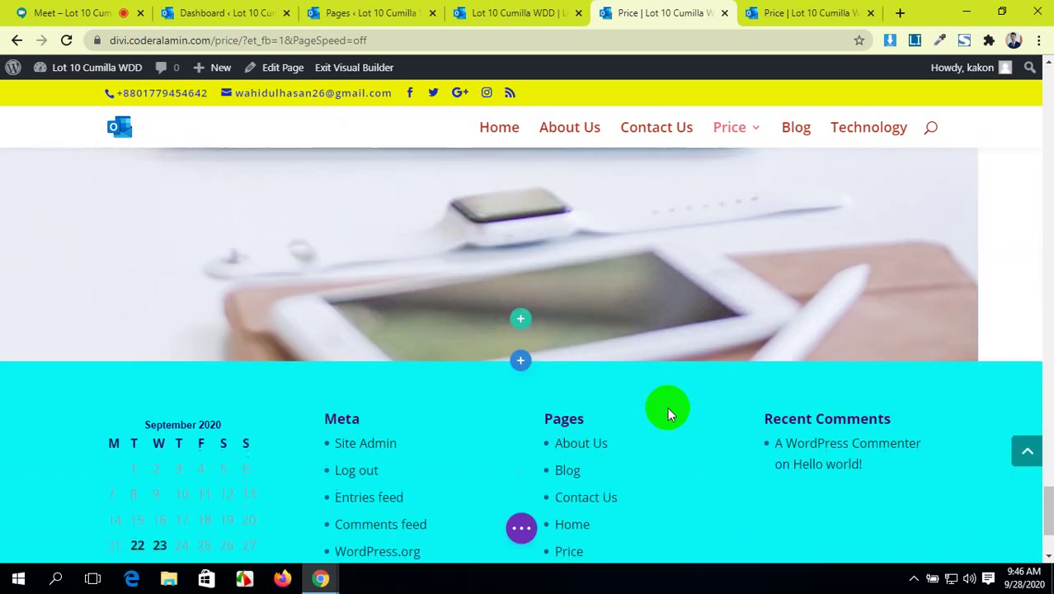
scroll(667, 406, up, 3)
click(515, 12)
click(656, 10)
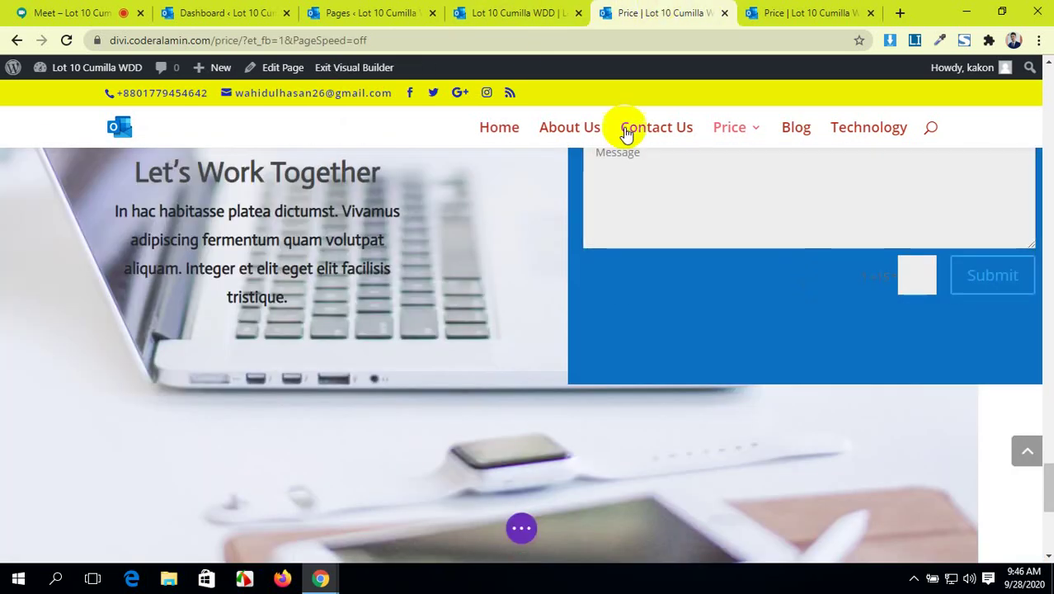
scroll(593, 207, down, 3)
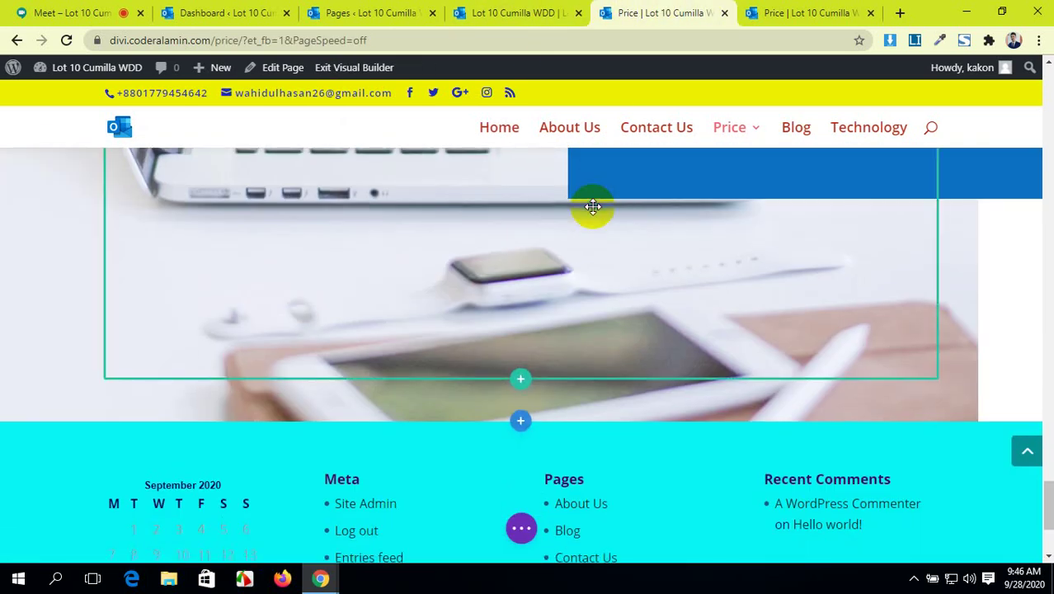
scroll(593, 206, up, 3)
click(519, 12)
scroll(457, 277, down, 3)
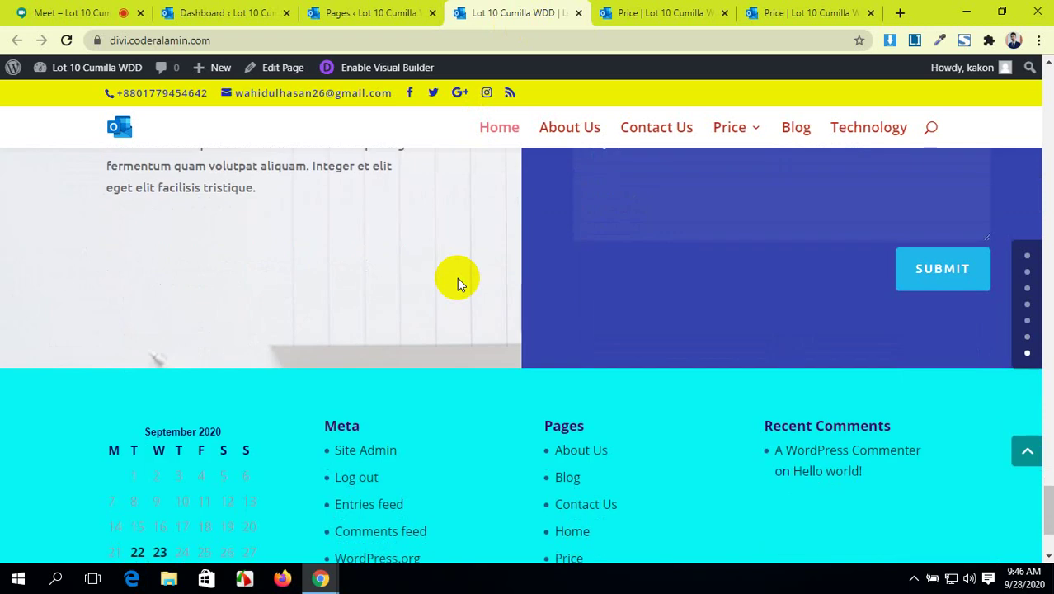
scroll(456, 277, up, 3)
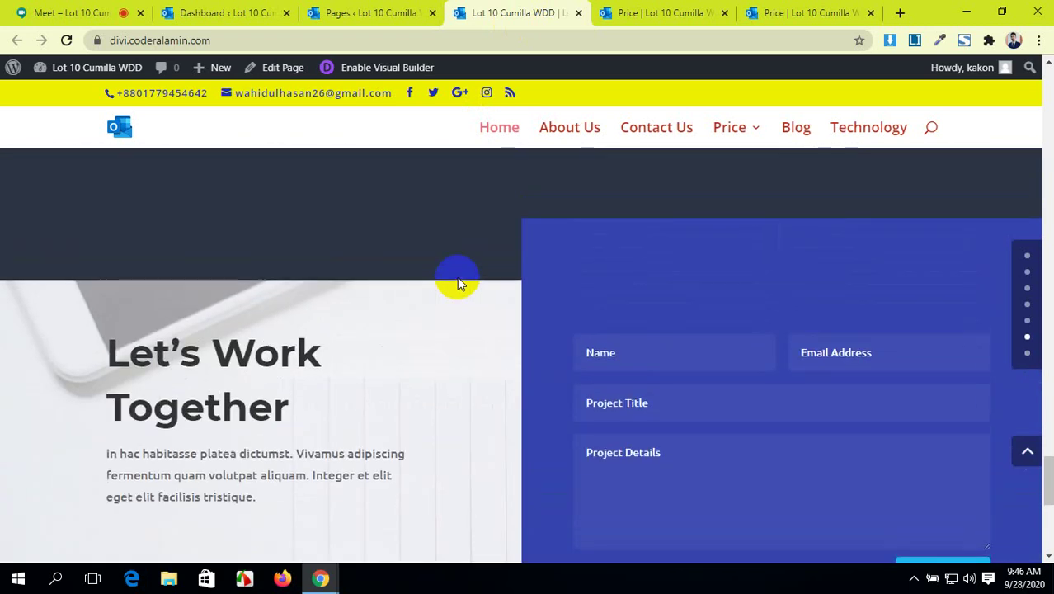
click(670, 8)
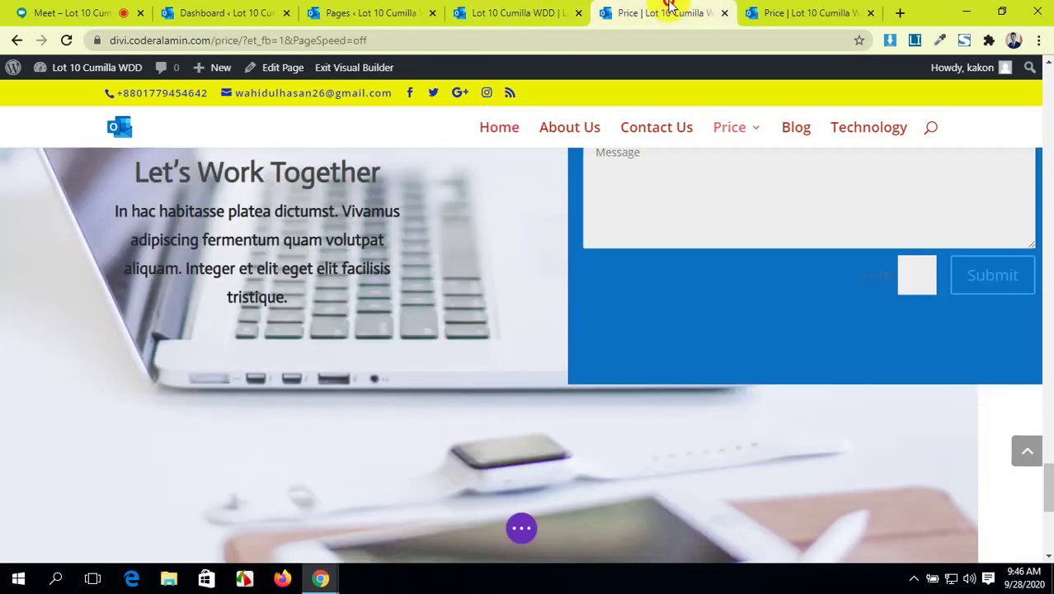
scroll(487, 307, up, 1)
scroll(485, 308, down, 1)
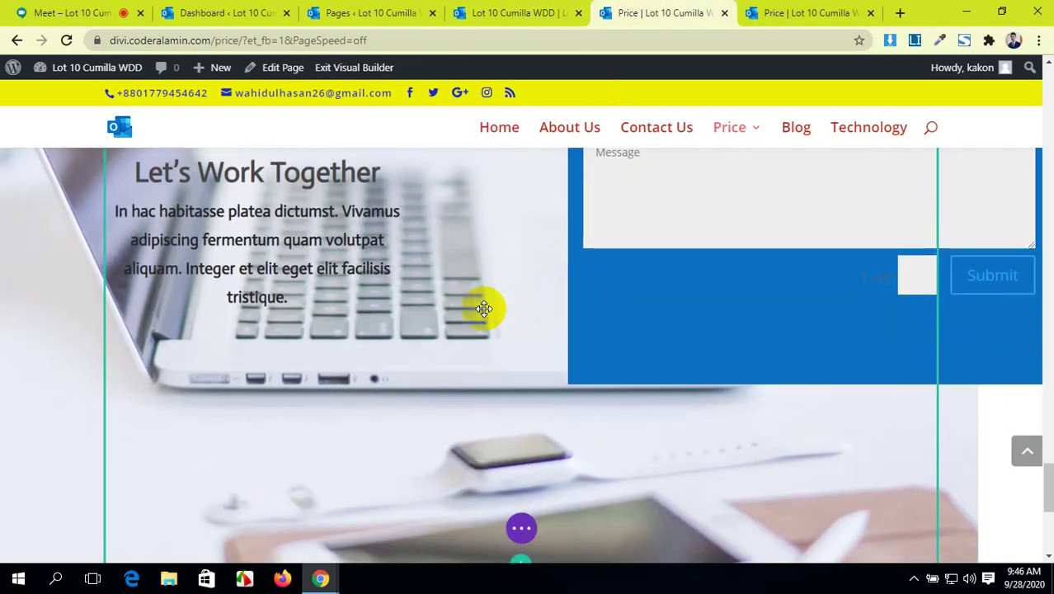
click(495, 12)
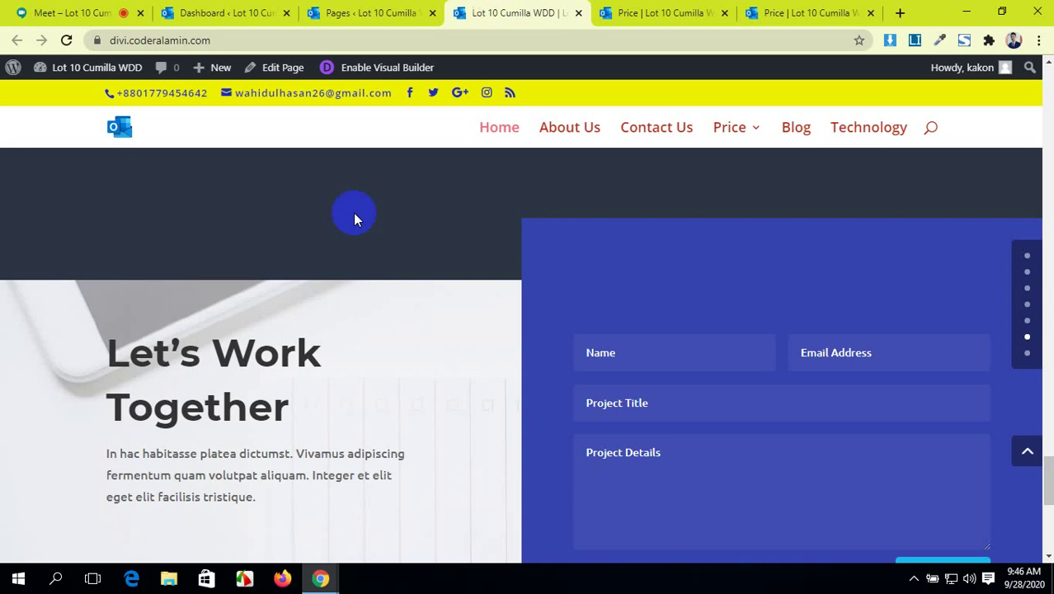
click(713, 10)
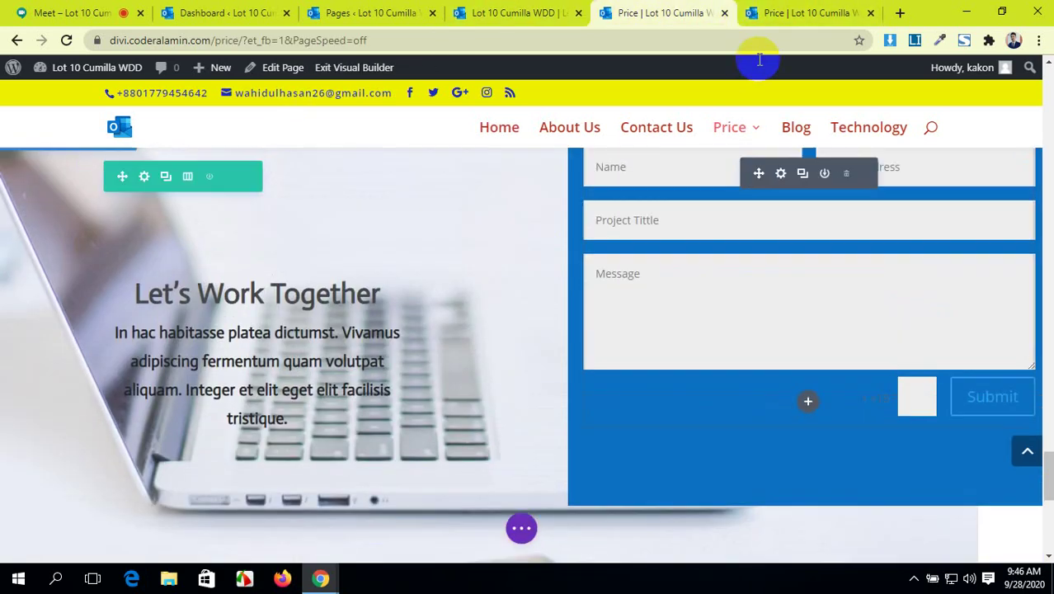
click(804, 12)
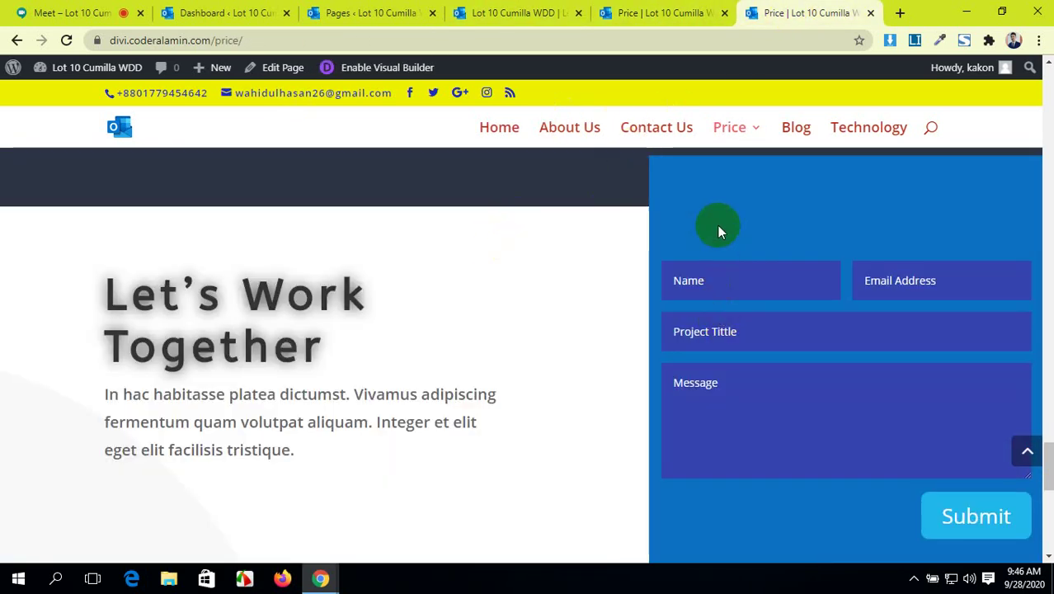
click(639, 15)
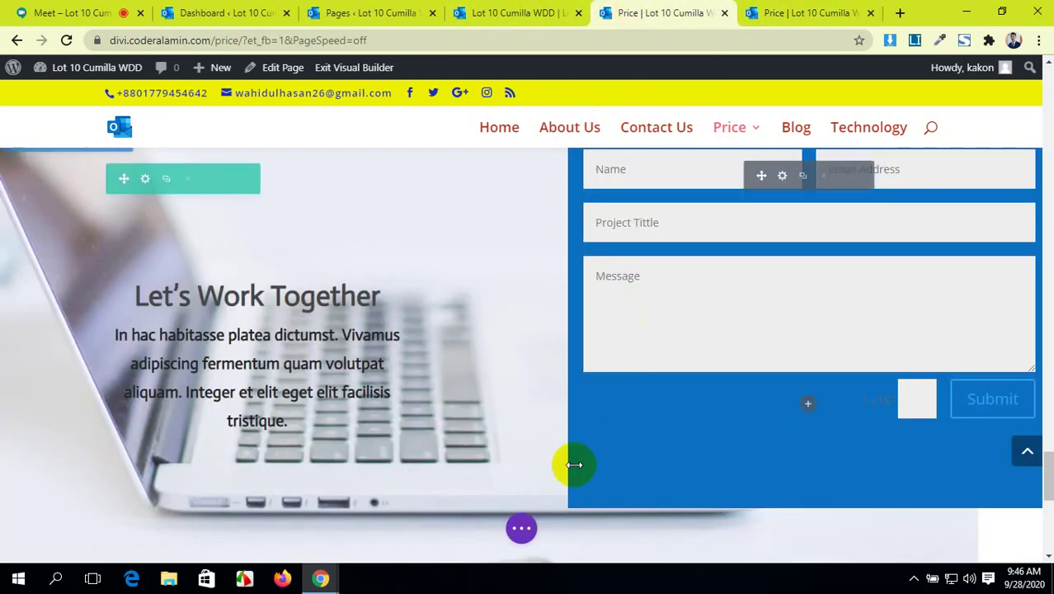
- Save the Price page in the visual builder
scroll(822, 454, down, 2)
scroll(907, 514, down, 2)
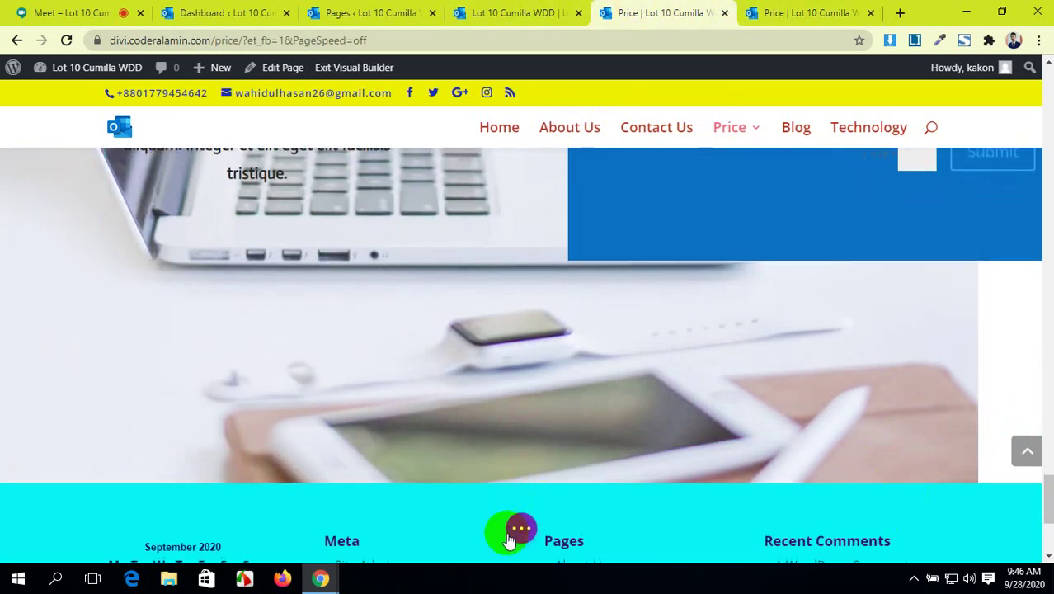
click(512, 532)
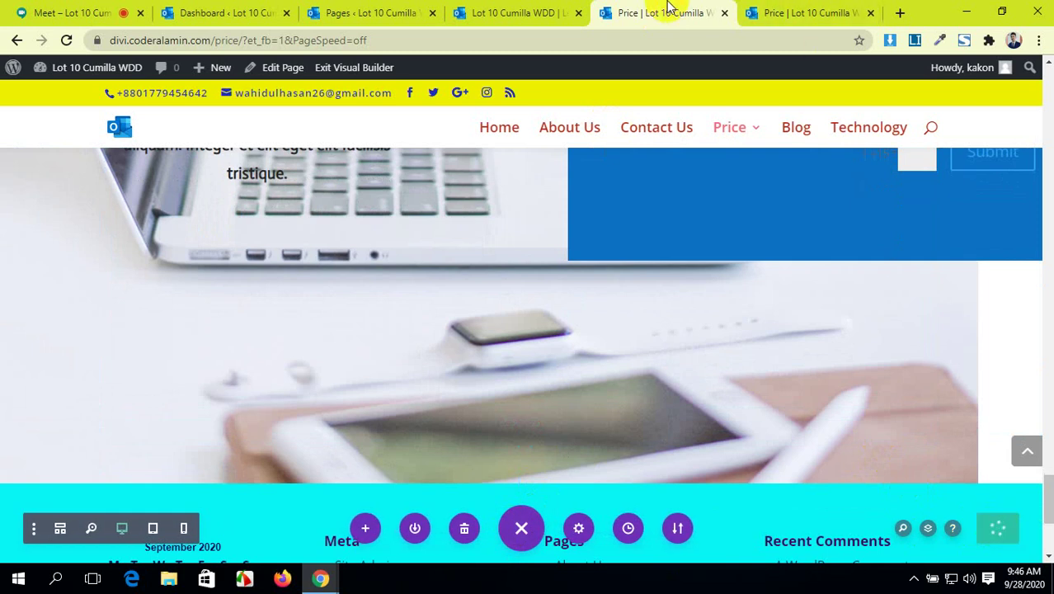
- Set the contact row's linked top and bottom padding to 0px and save the row settings
scroll(436, 231, up, 3)
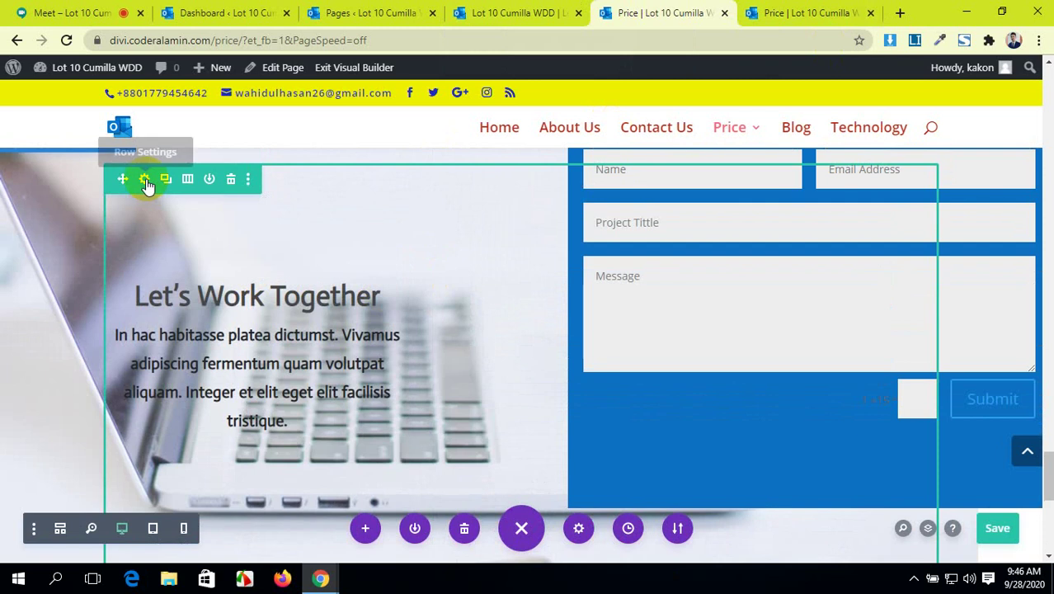
click(145, 183)
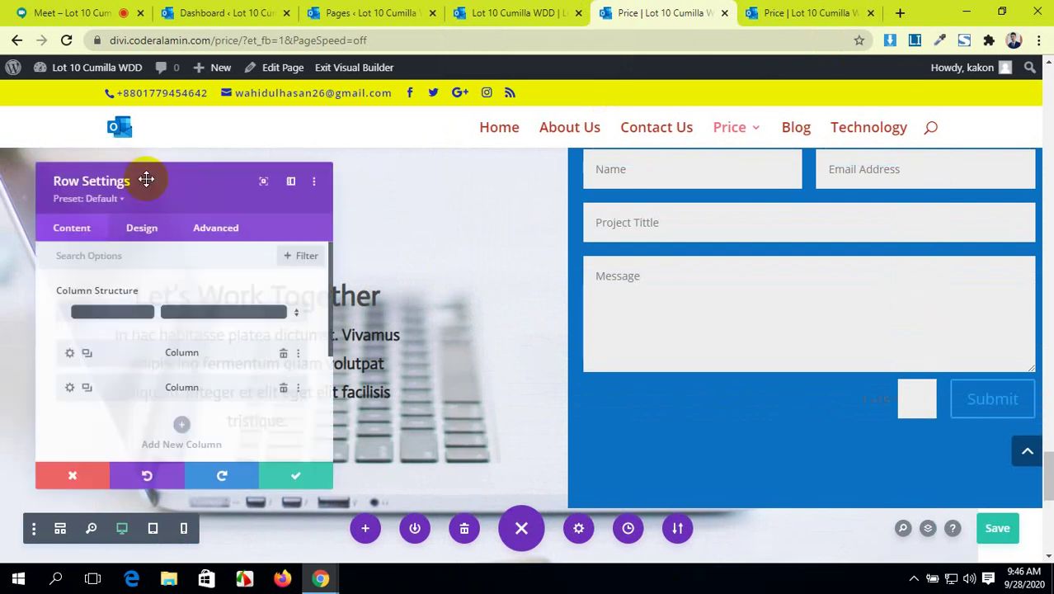
click(133, 219)
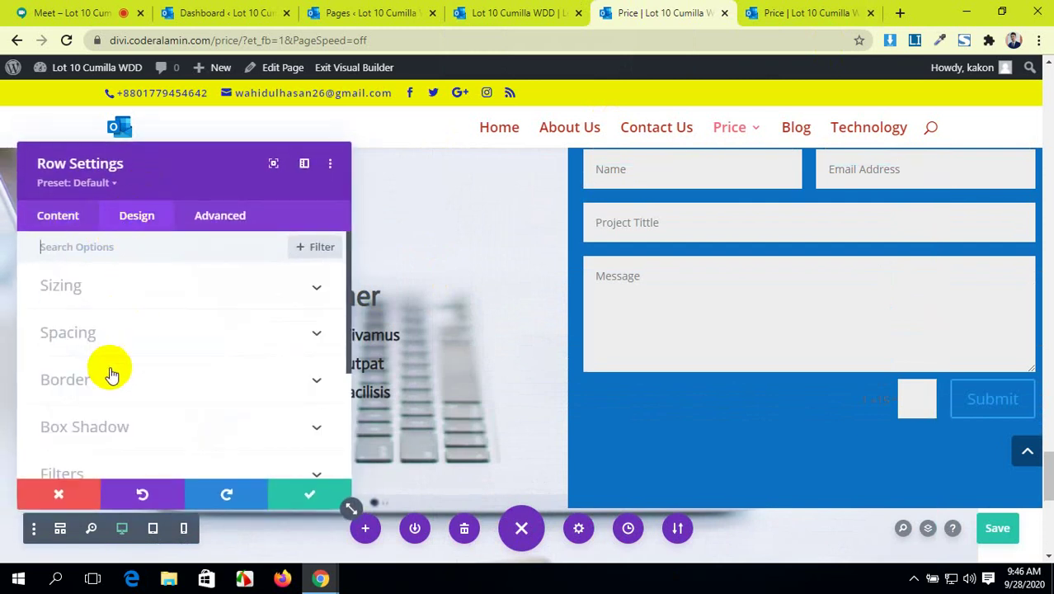
click(174, 335)
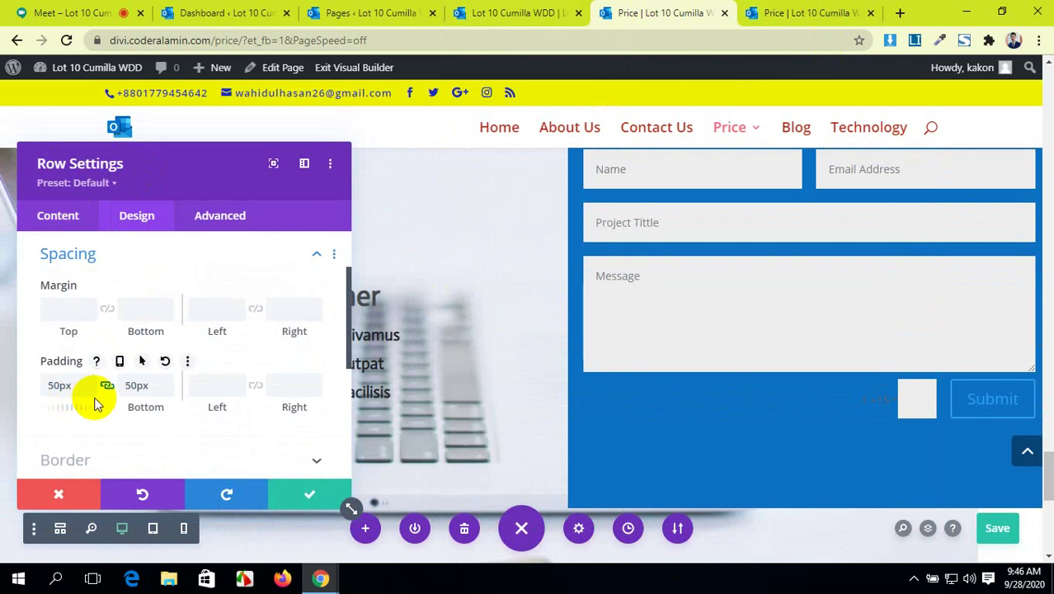
drag(76, 407, 9, 393)
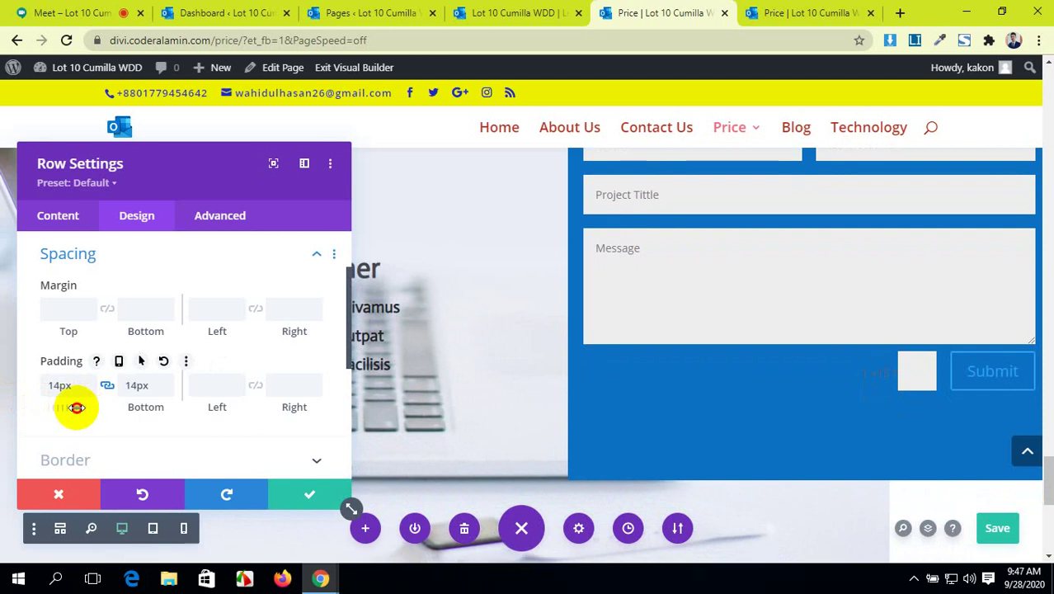
drag(75, 407, 56, 405)
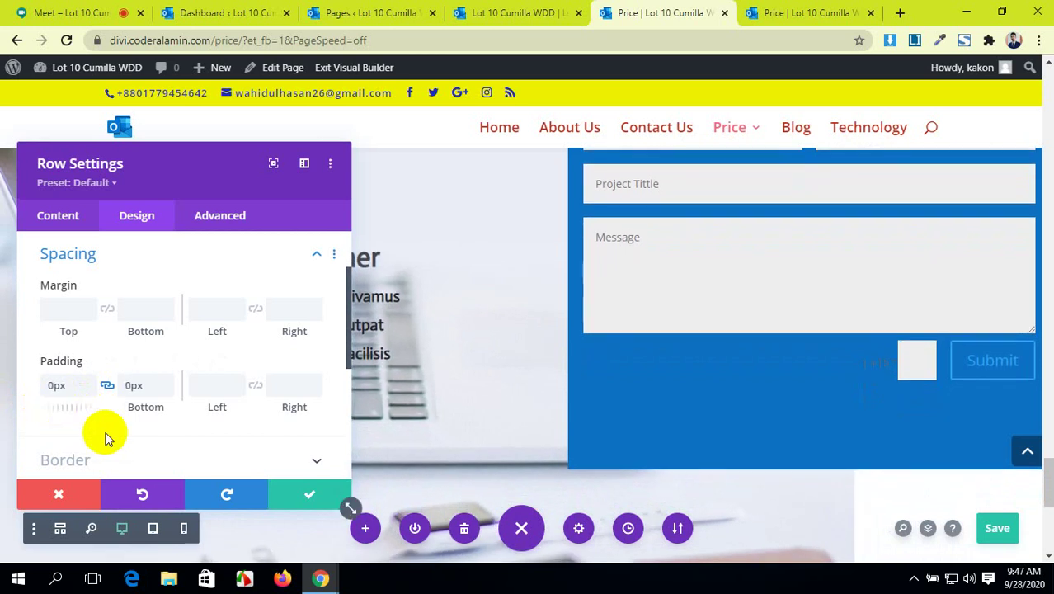
click(280, 497)
- Examine the contact section's spacing down to the footer against the home page's contact section
scroll(644, 435, down, 3)
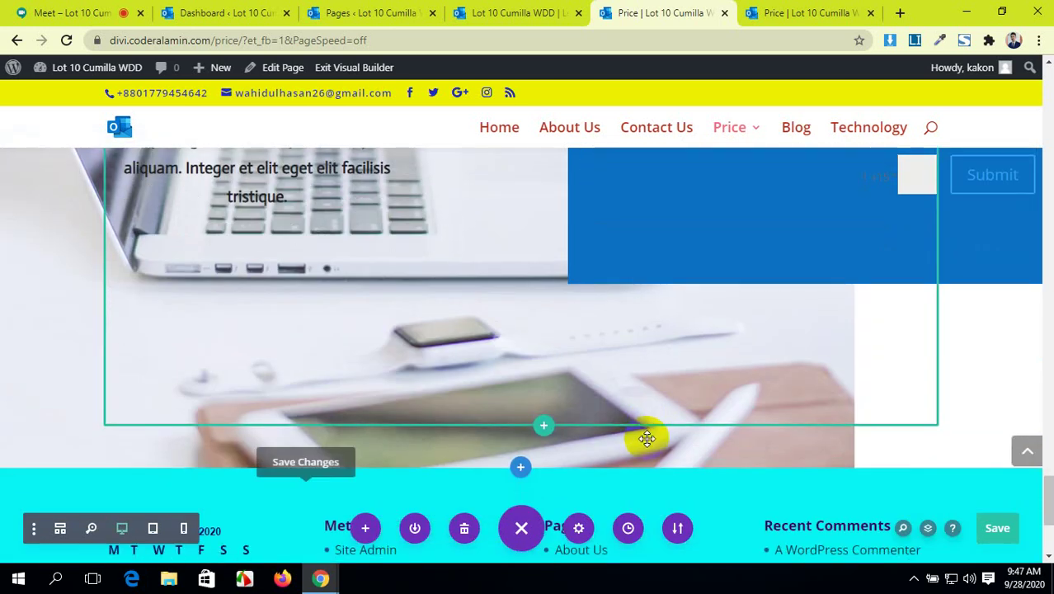
scroll(647, 438, up, 6)
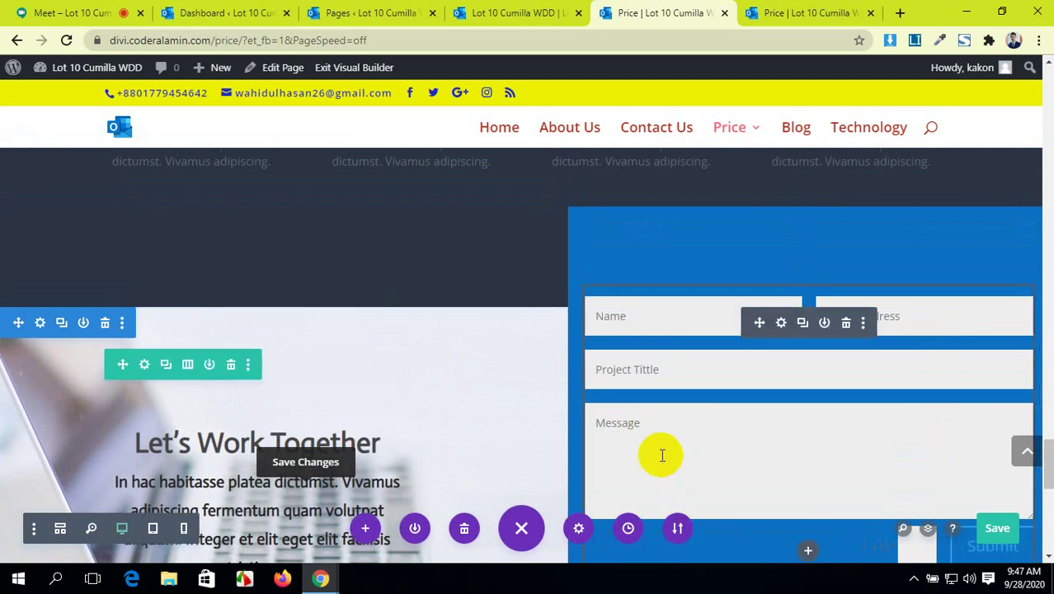
scroll(661, 455, down, 1)
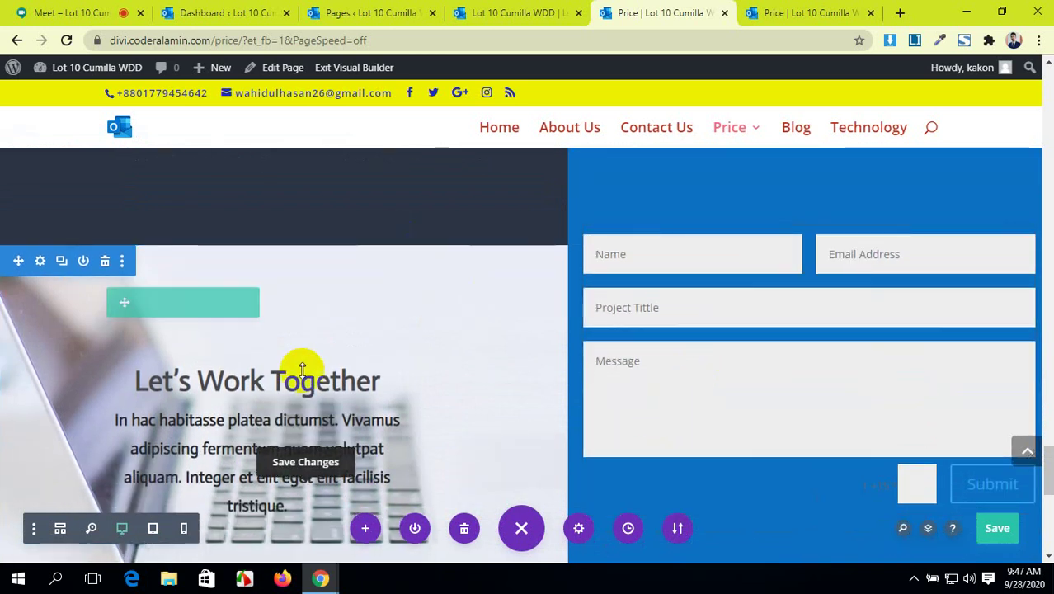
scroll(247, 363, down, 5)
scroll(144, 345, down, 3)
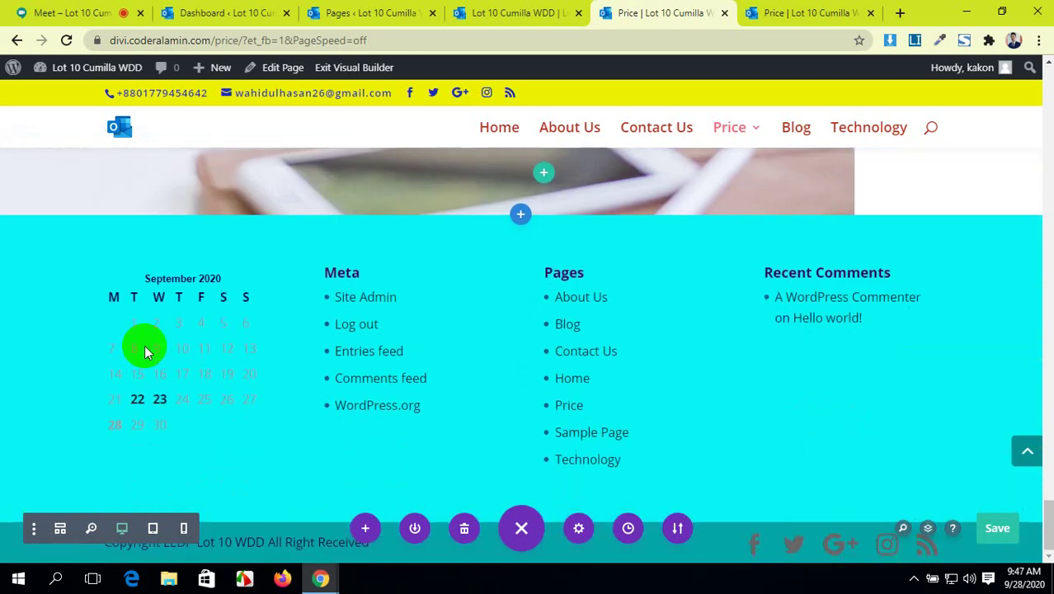
scroll(144, 345, up, 4)
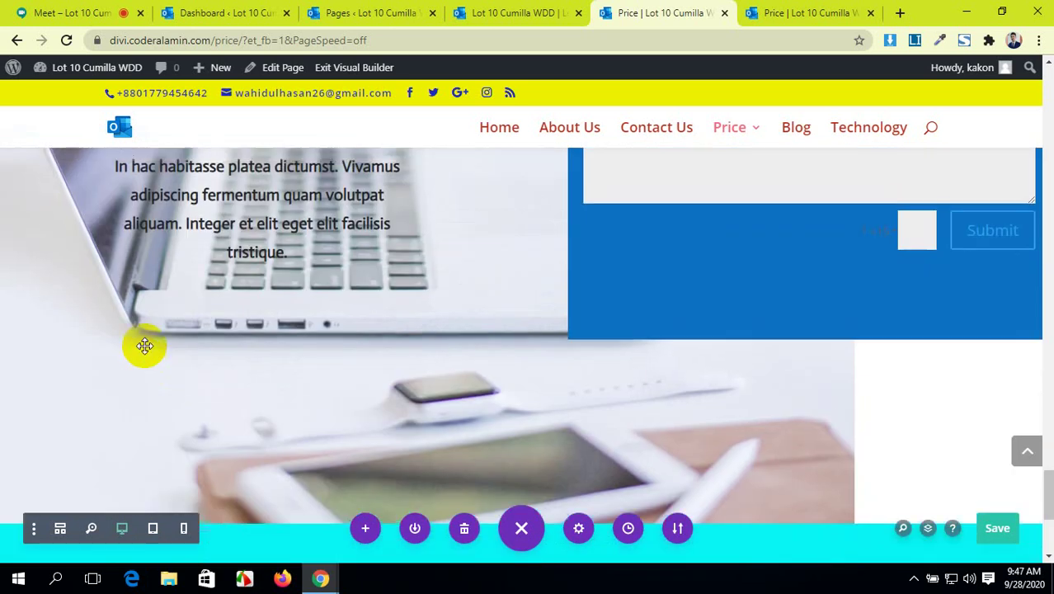
click(528, 12)
scroll(308, 379, down, 4)
scroll(308, 381, up, 4)
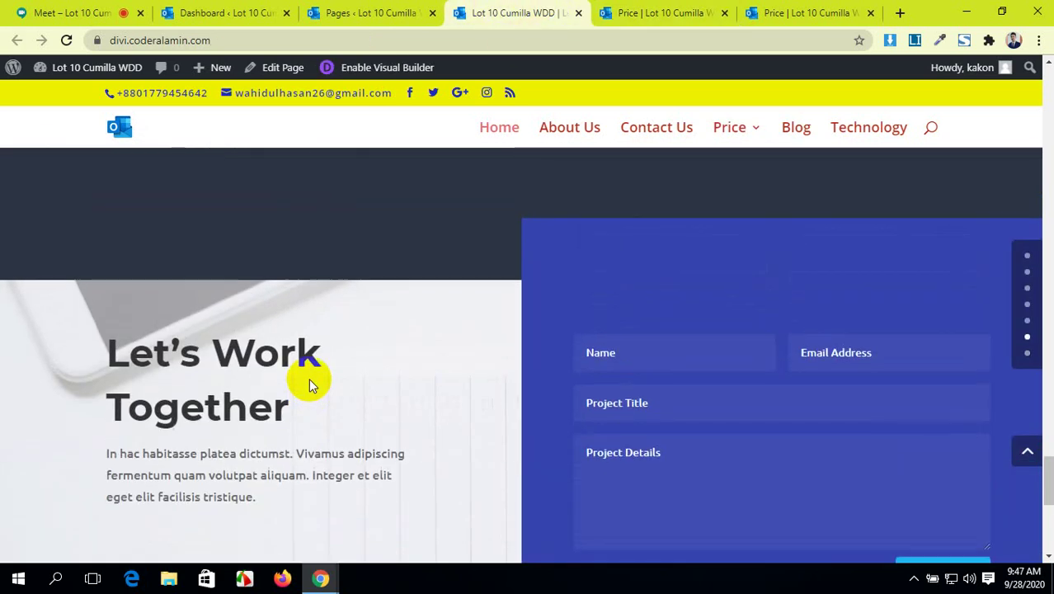
scroll(89, 363, down, 3)
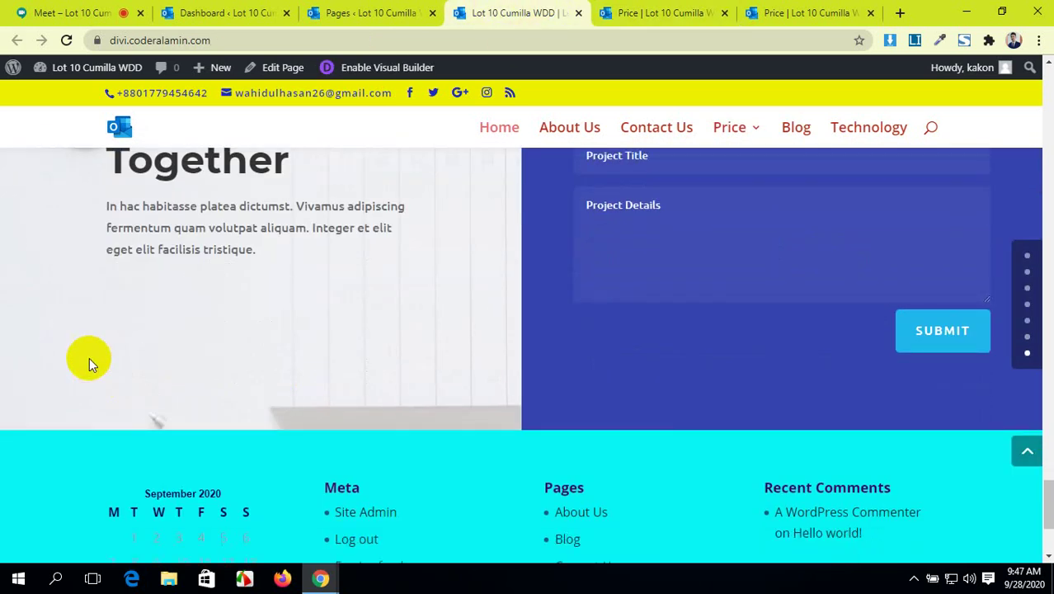
scroll(89, 357, up, 2)
scroll(89, 357, down, 1)
scroll(89, 363, up, 2)
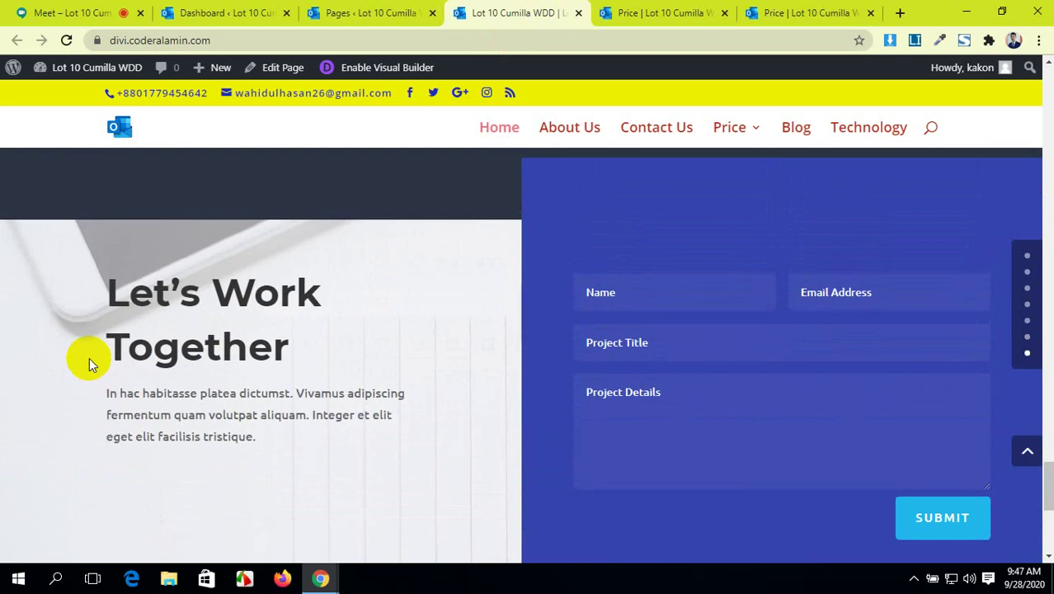
key(ctrl+Tab)
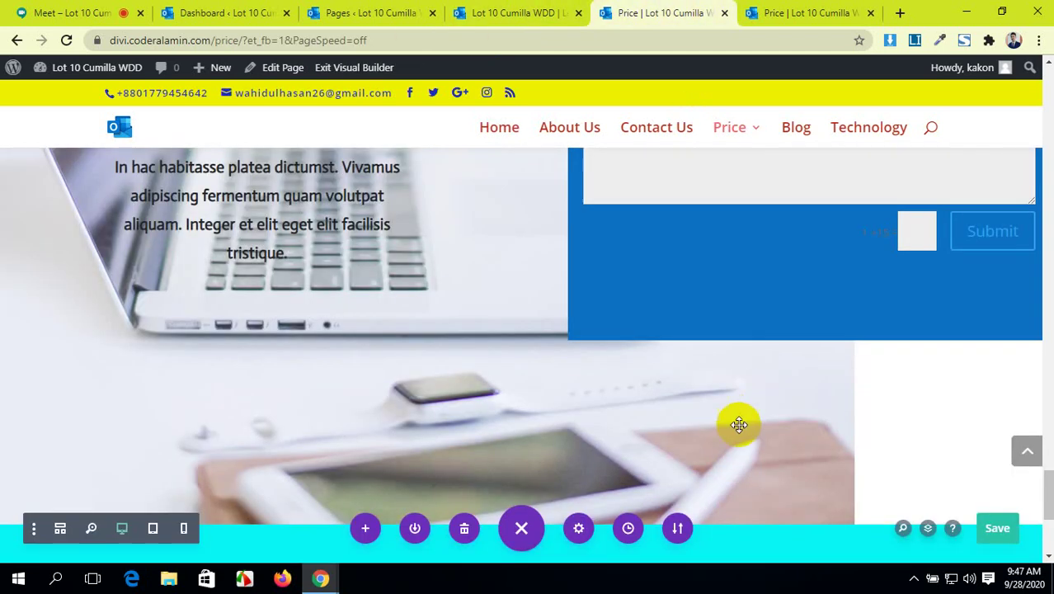
scroll(738, 425, down, 3)
scroll(734, 428, up, 5)
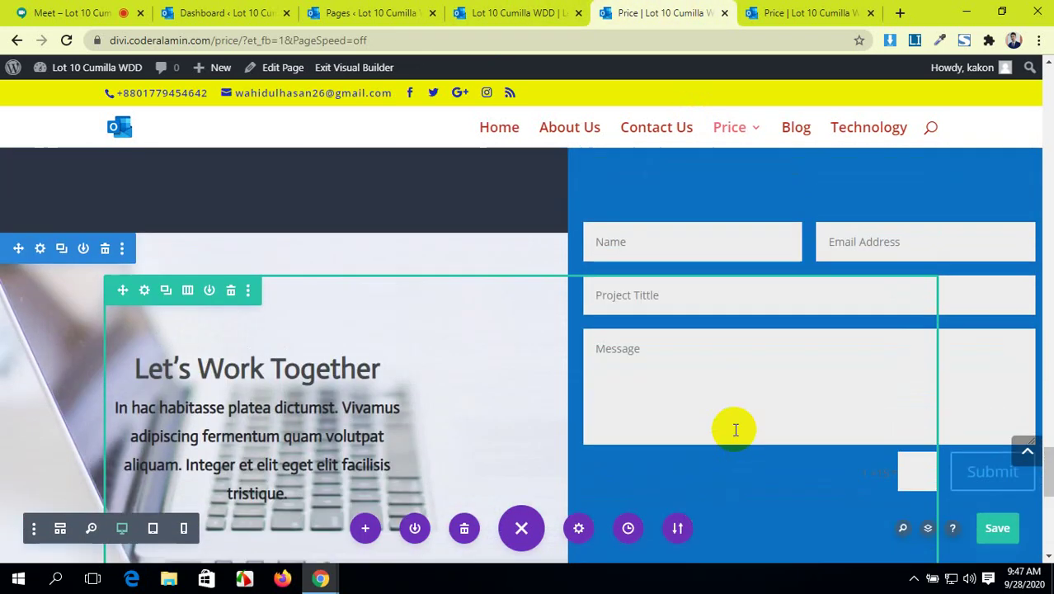
- Reload the published Price page to check the rebuilt contact section
click(804, 12)
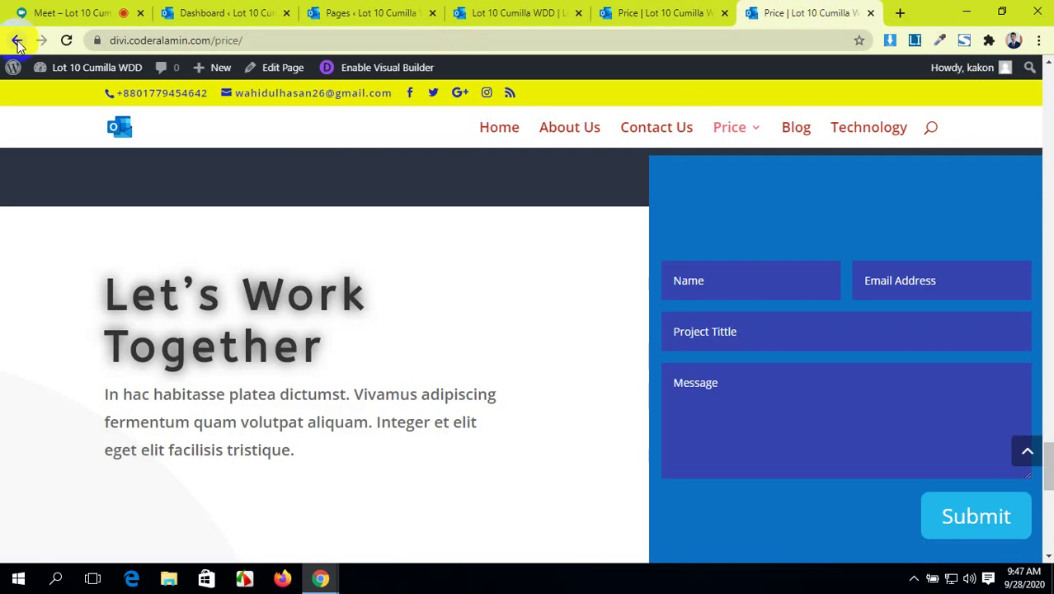
click(67, 40)
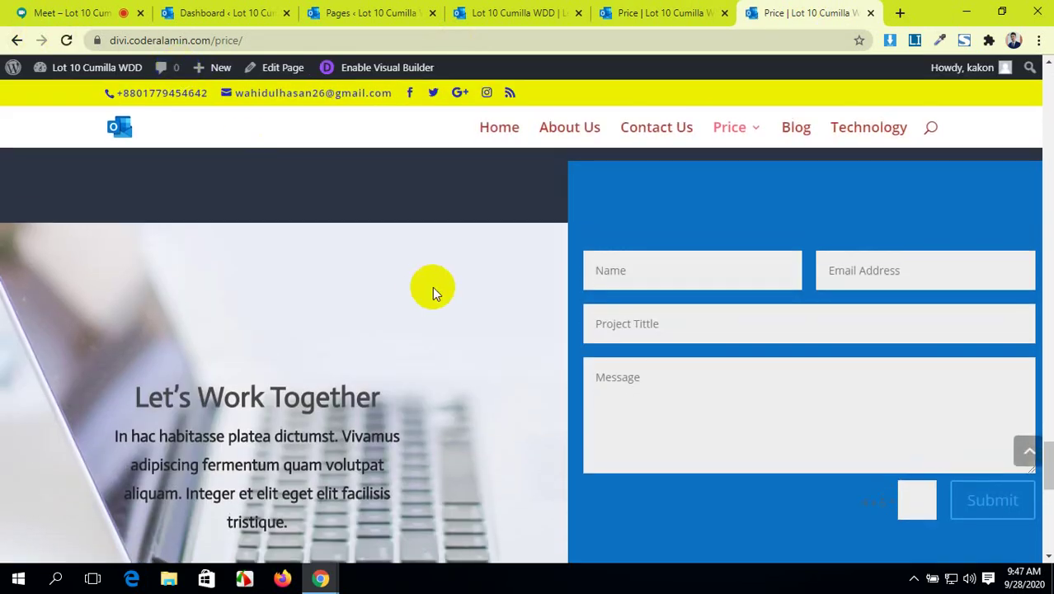
- Examine the published Price page from the contact section down to the footer and back up to the hero
scroll(434, 293, up, 2)
scroll(432, 286, down, 2)
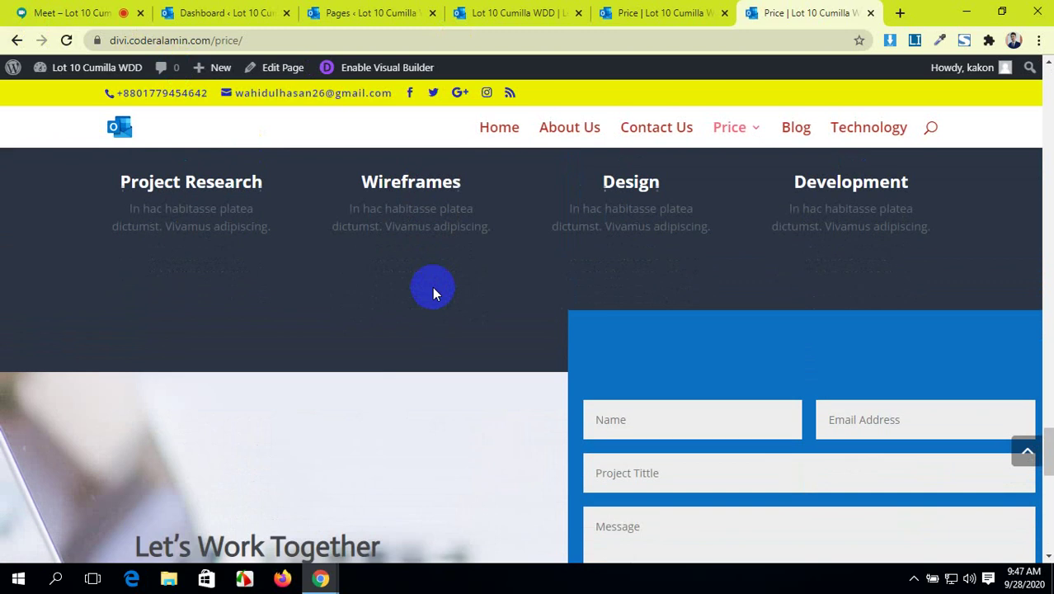
scroll(432, 286, down, 8)
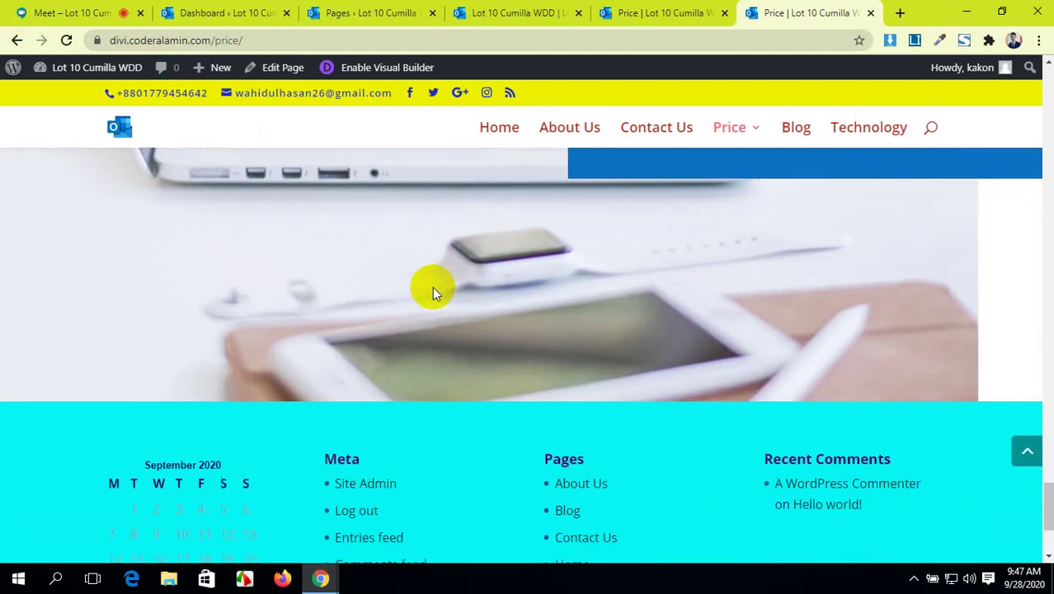
scroll(432, 286, up, 10)
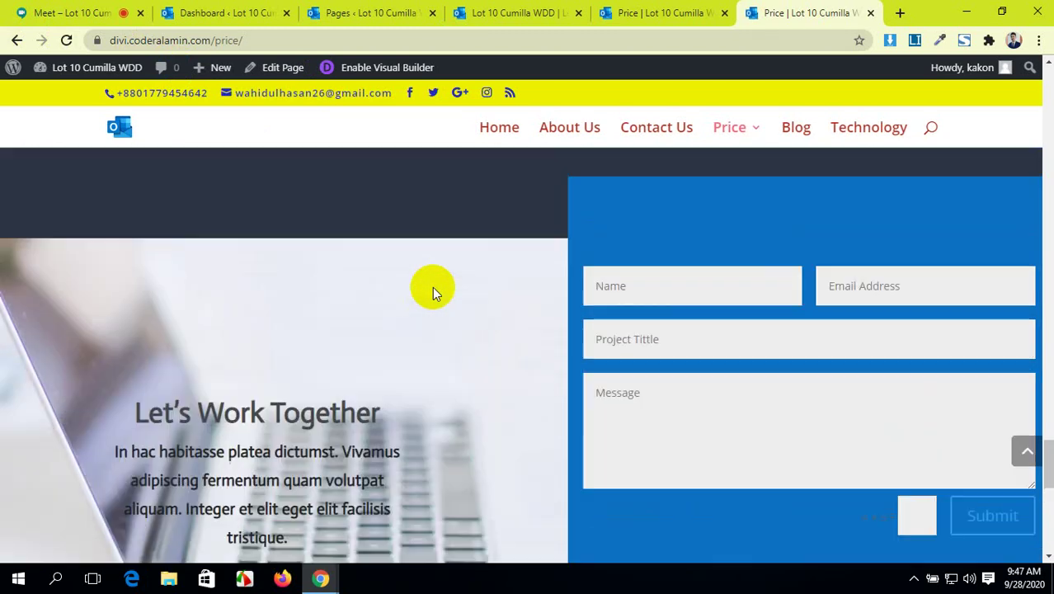
scroll(432, 288, up, 15)
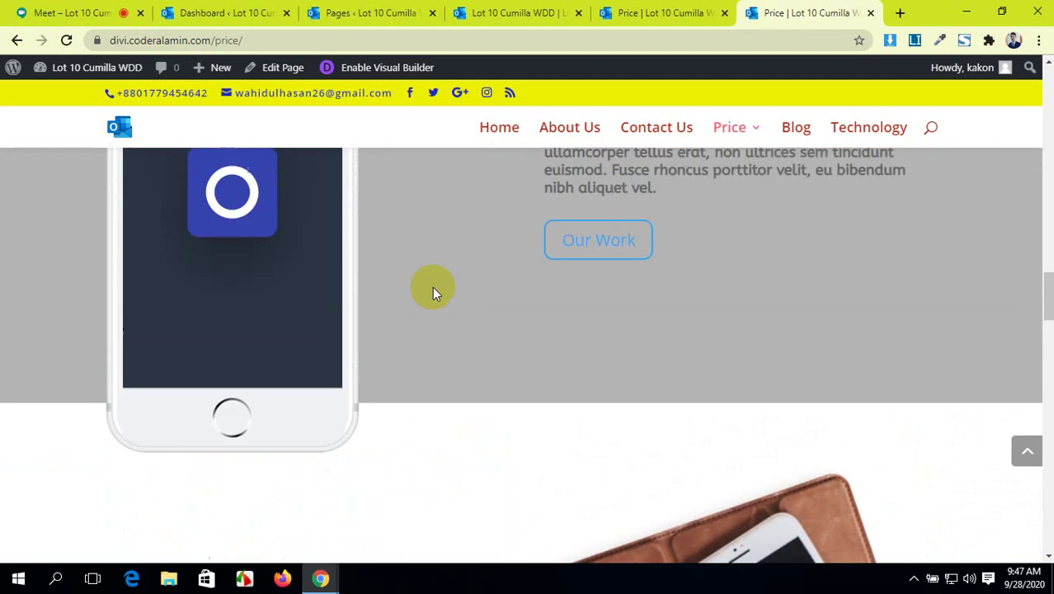
scroll(432, 286, up, 15)
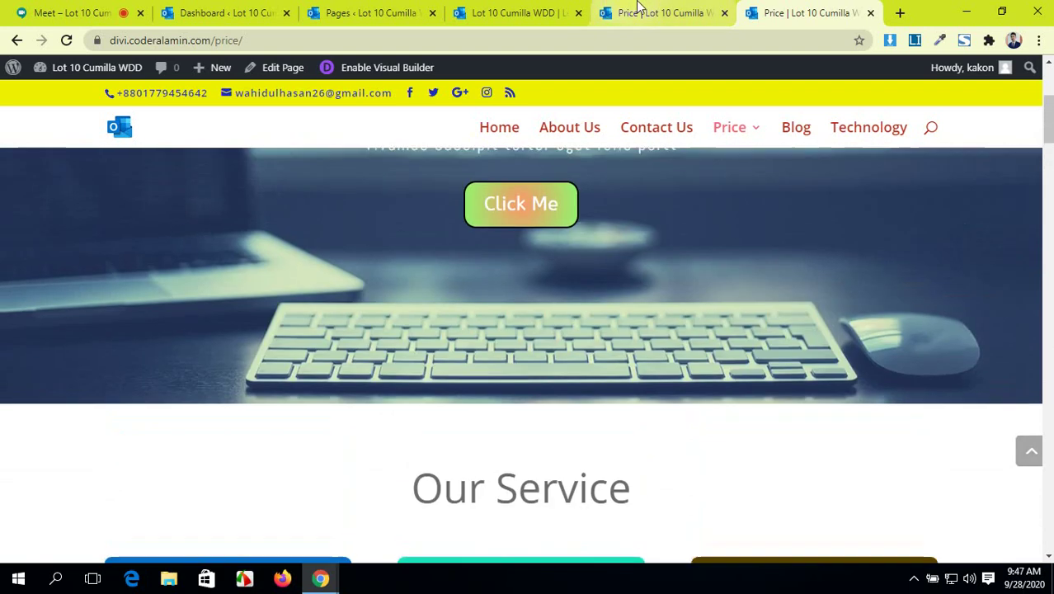
click(639, 10)
click(767, 12)
click(701, 10)
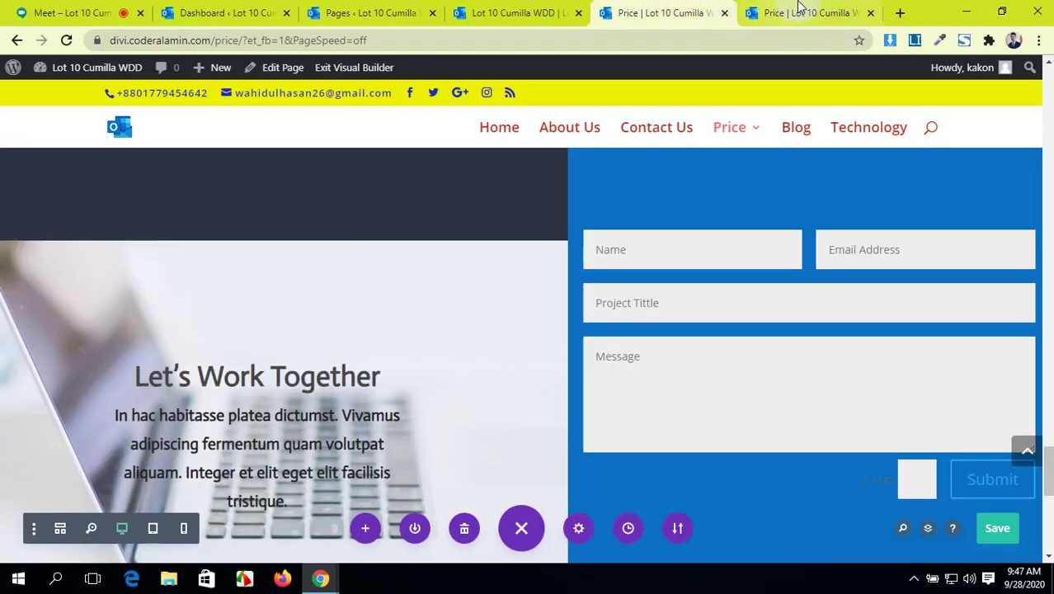
click(792, 13)
- Open the published About Us page and review its blurbs, Our Story skill bars, team members and footer
scroll(503, 177, up, 5)
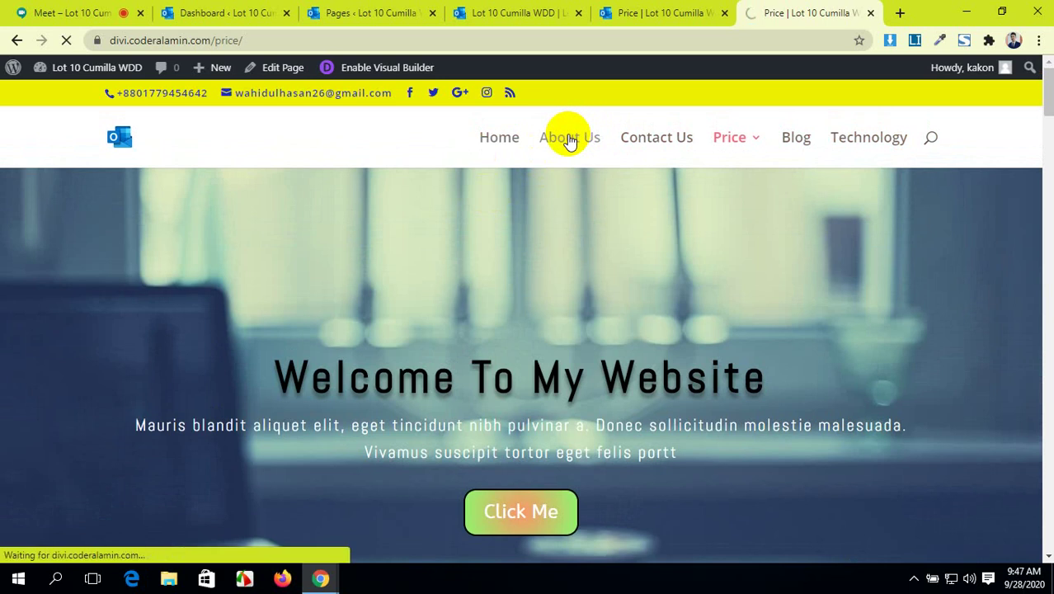
scroll(630, 278, down, 7)
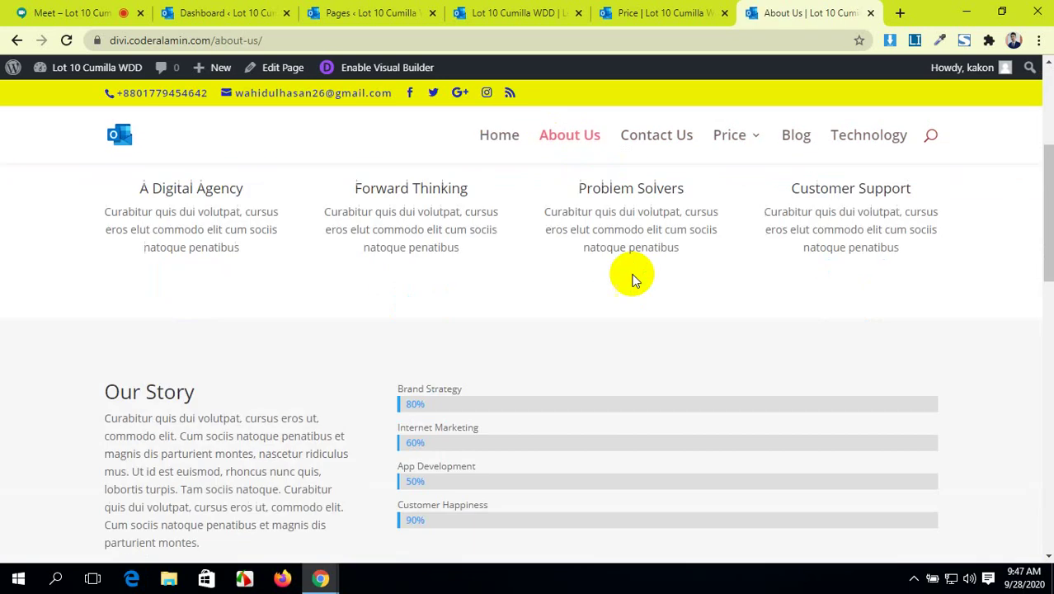
scroll(630, 278, up, 2)
scroll(630, 278, down, 3)
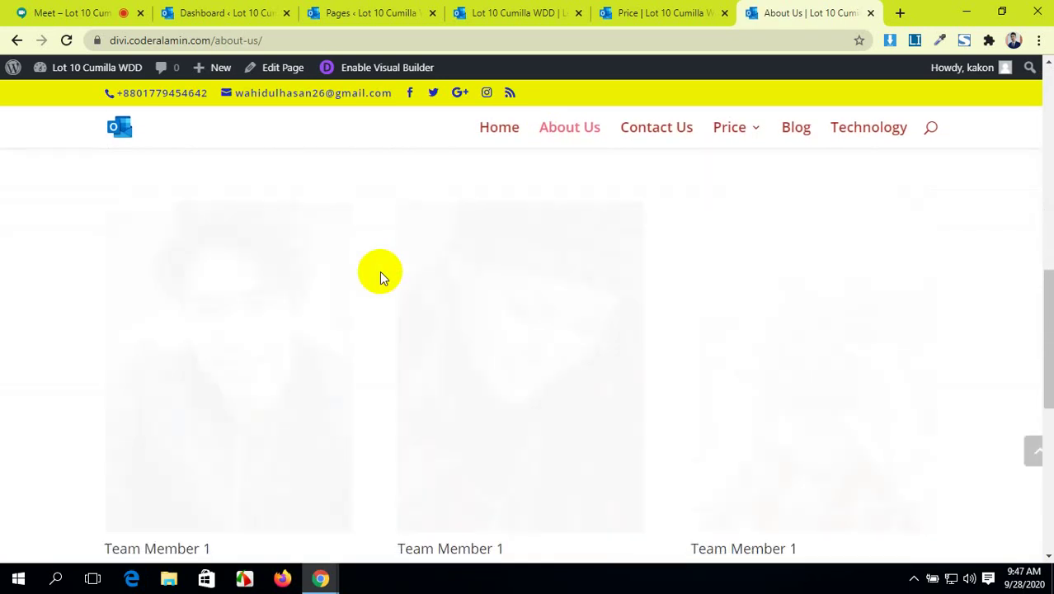
scroll(380, 276, down, 6)
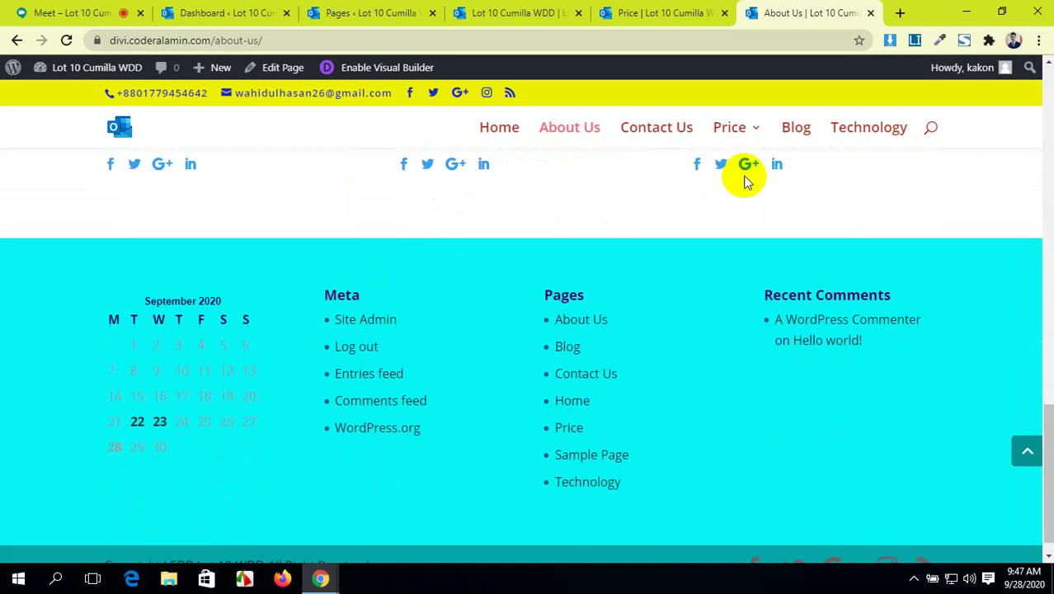
scroll(742, 202, up, 3)
scroll(730, 262, up, 10)
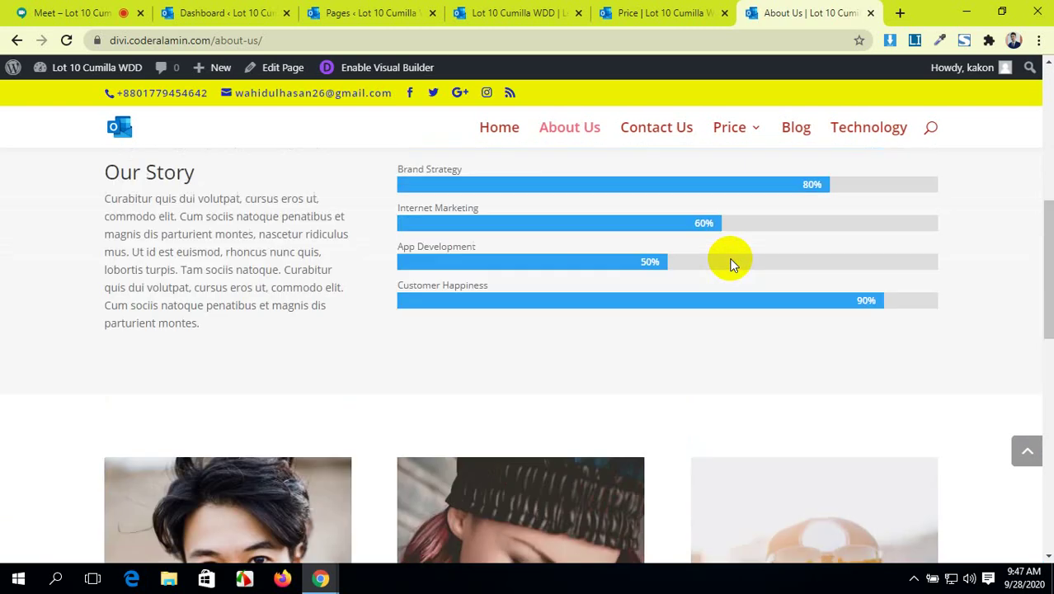
click(566, 10)
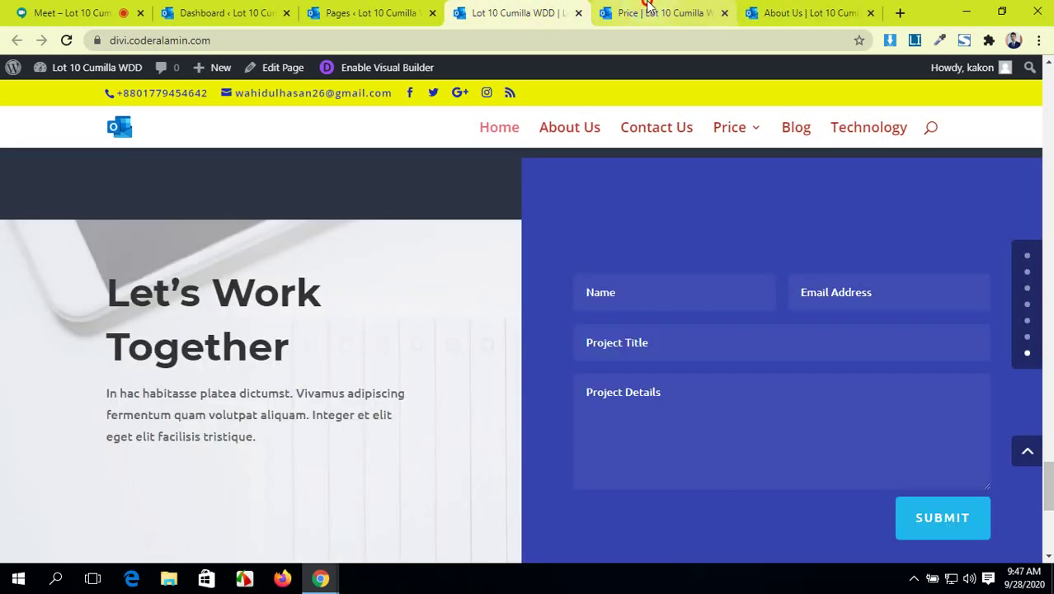
click(623, 12)
click(511, 11)
click(416, 12)
click(536, 11)
click(656, 10)
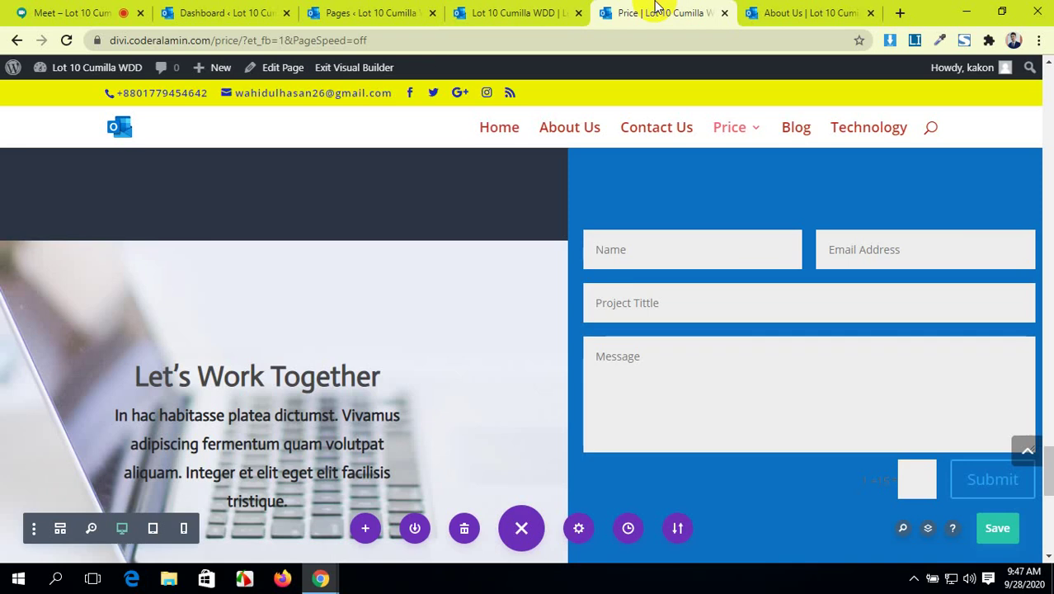
click(786, 10)
click(663, 13)
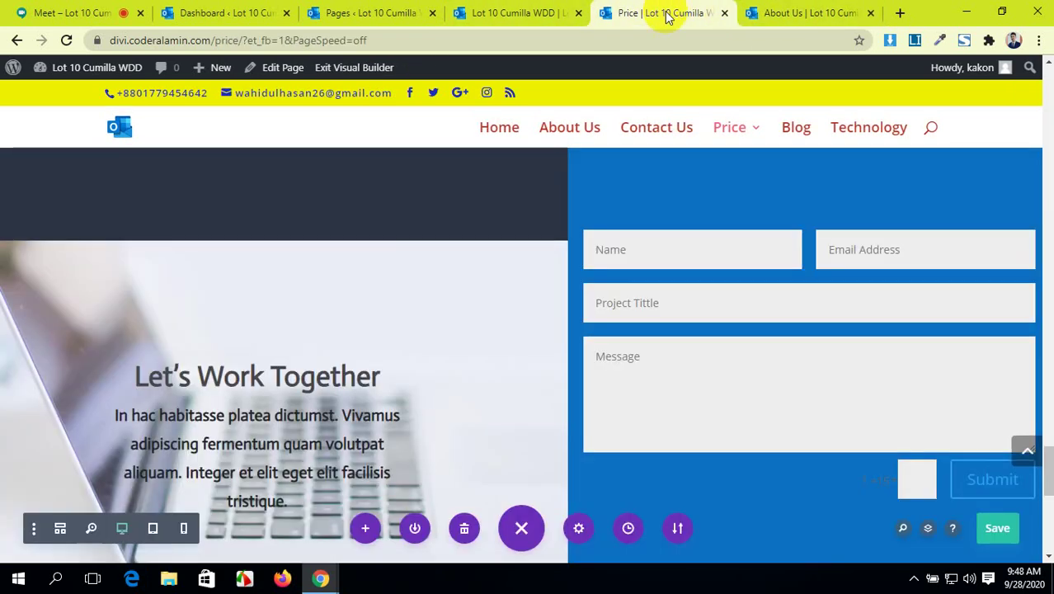
scroll(422, 169, up, 5)
scroll(421, 172, up, 15)
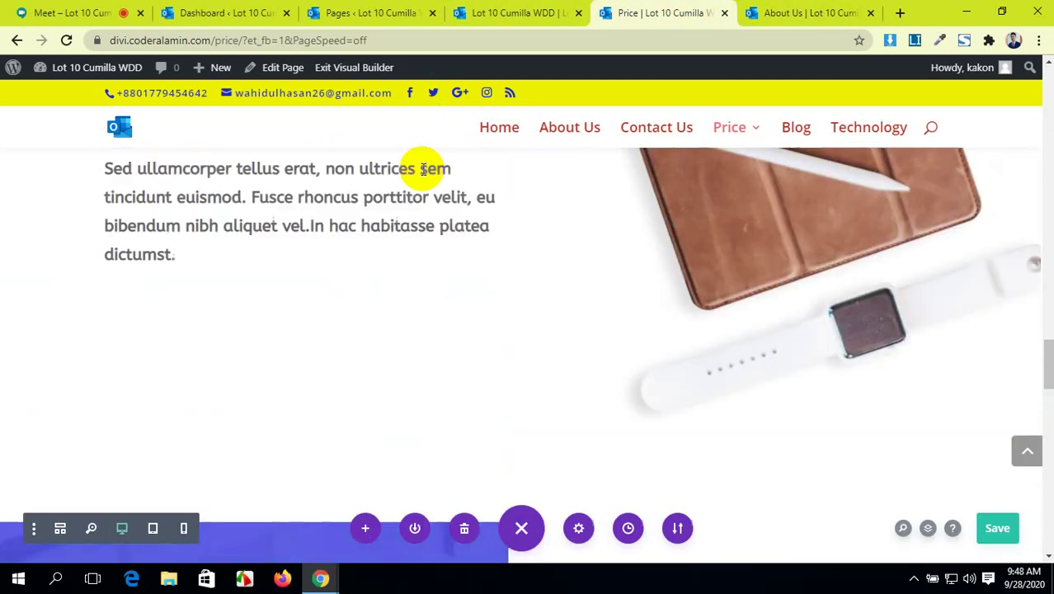
scroll(422, 169, up, 10)
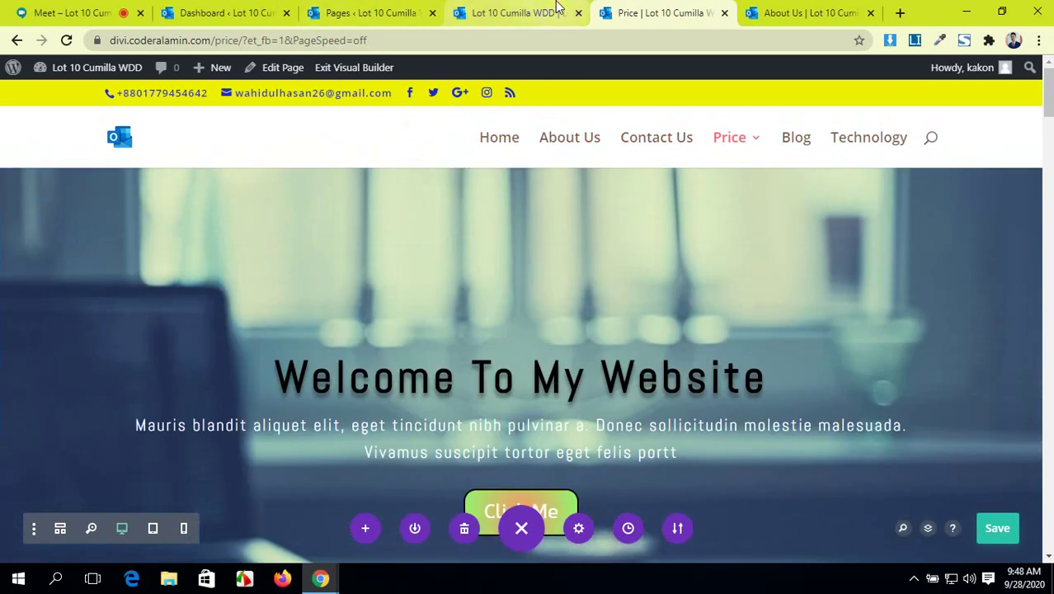
- Open the About Us page for editing from the Pages list in a new tab, placed beside the published About Us page
click(428, 8)
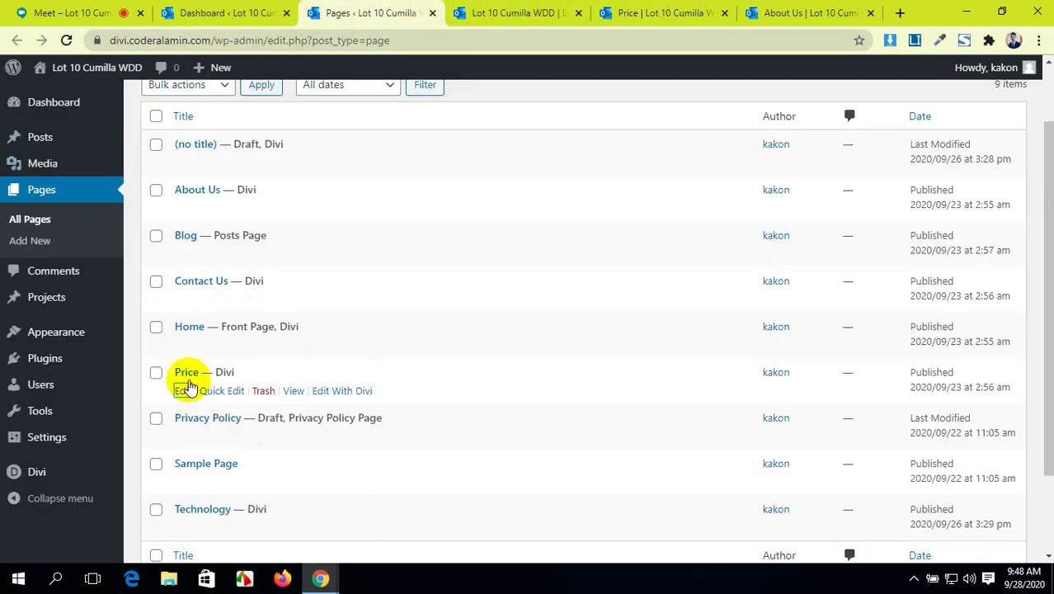
scroll(181, 355, up, 1)
middle_click(183, 287)
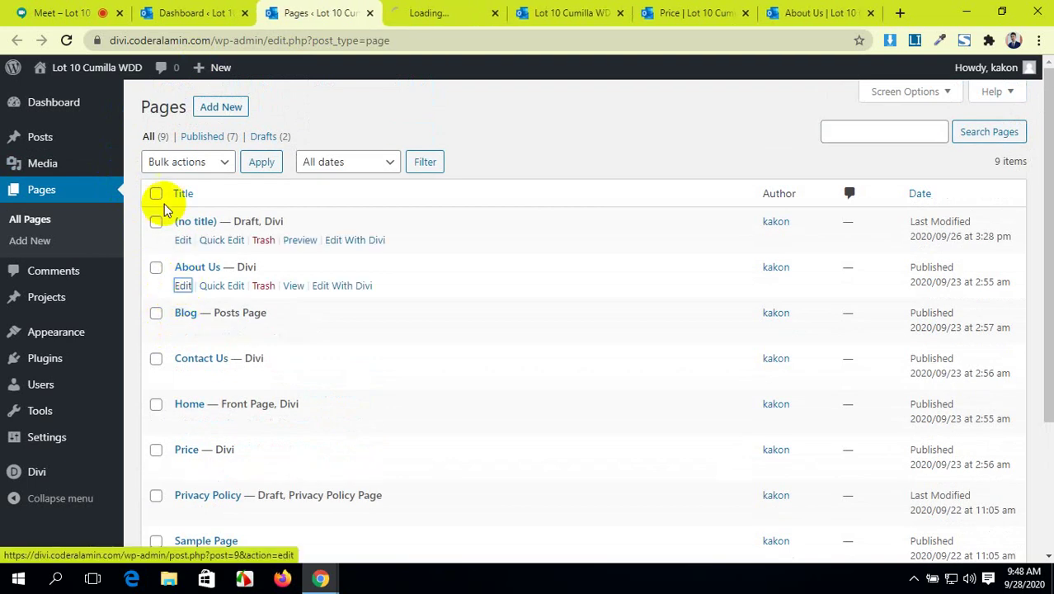
click(59, 10)
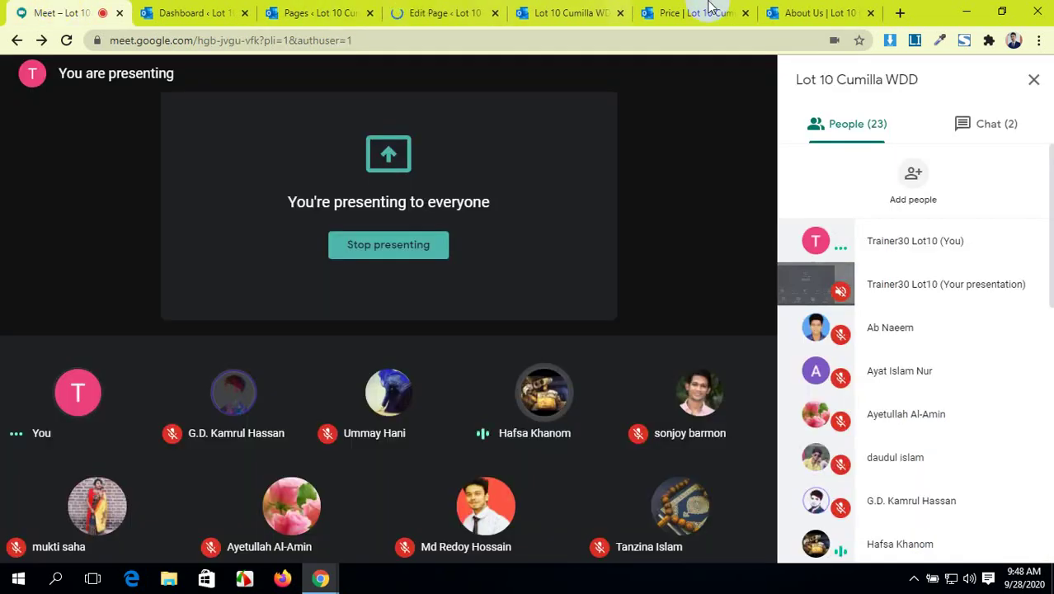
drag(434, 8, 683, 11)
- Go through the block editor's welcome guide to its end and close it
click(607, 487)
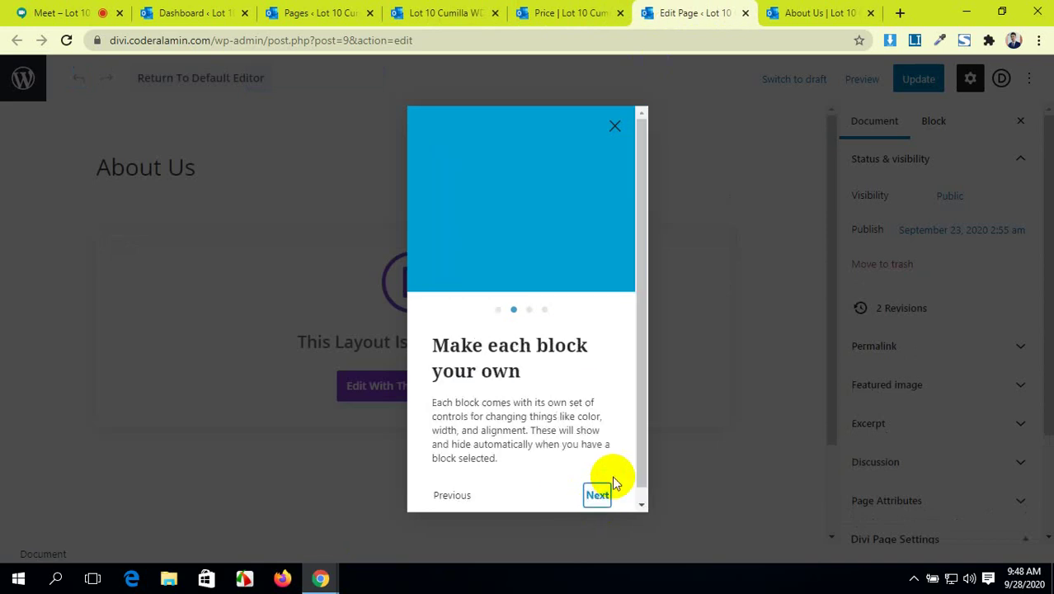
click(597, 494)
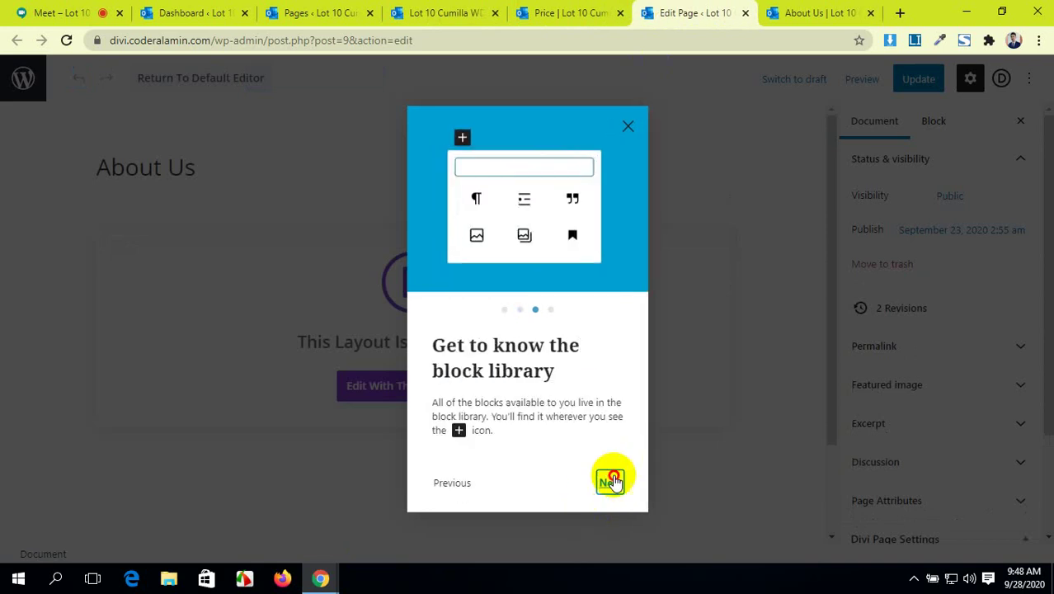
click(610, 482)
click(610, 481)
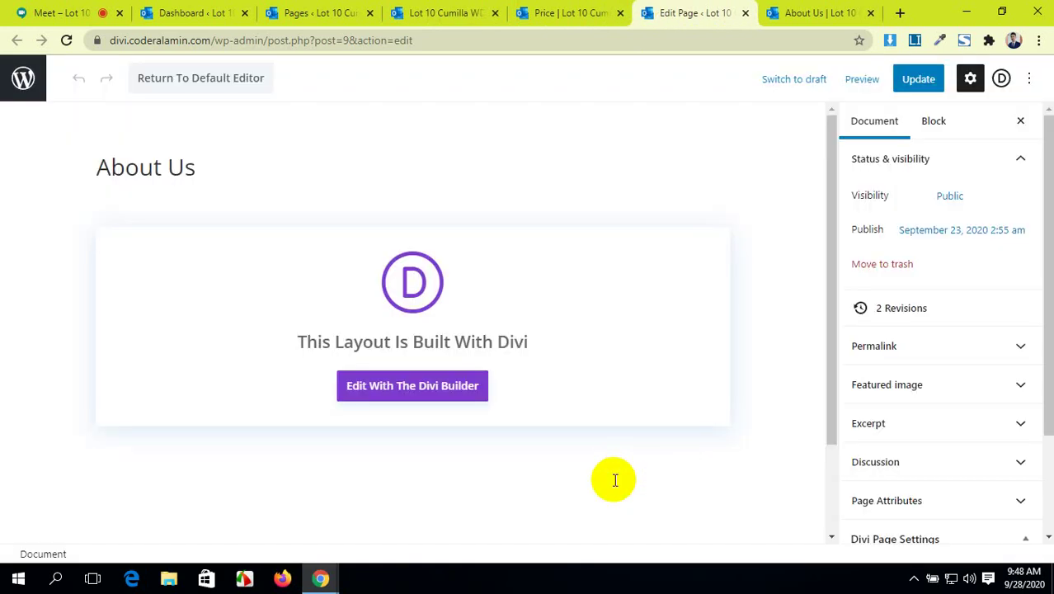
- Launch the Divi Builder for the About Us page
click(45, 10)
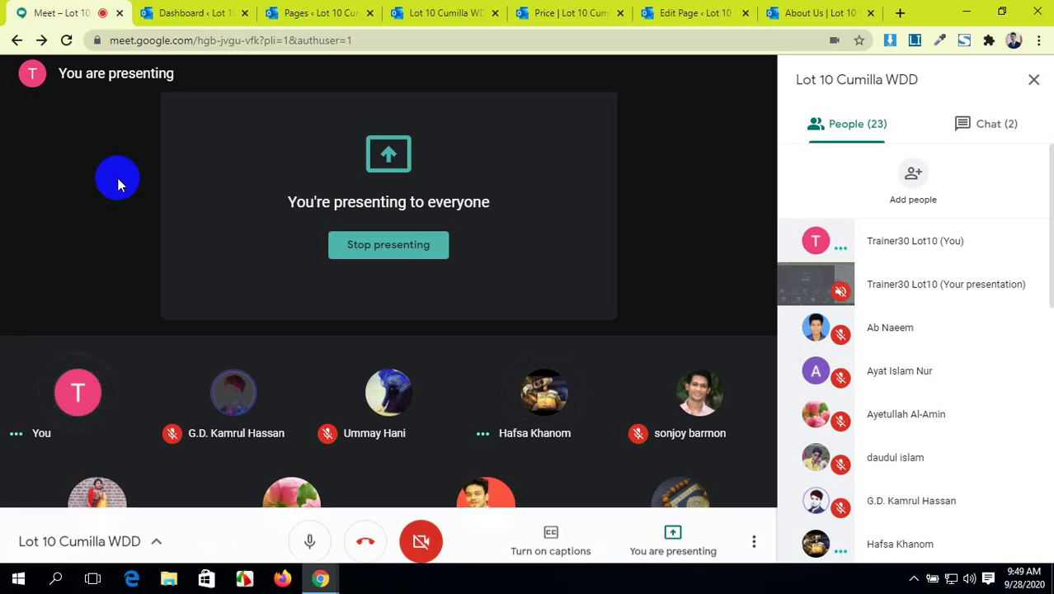
click(725, 10)
click(812, 11)
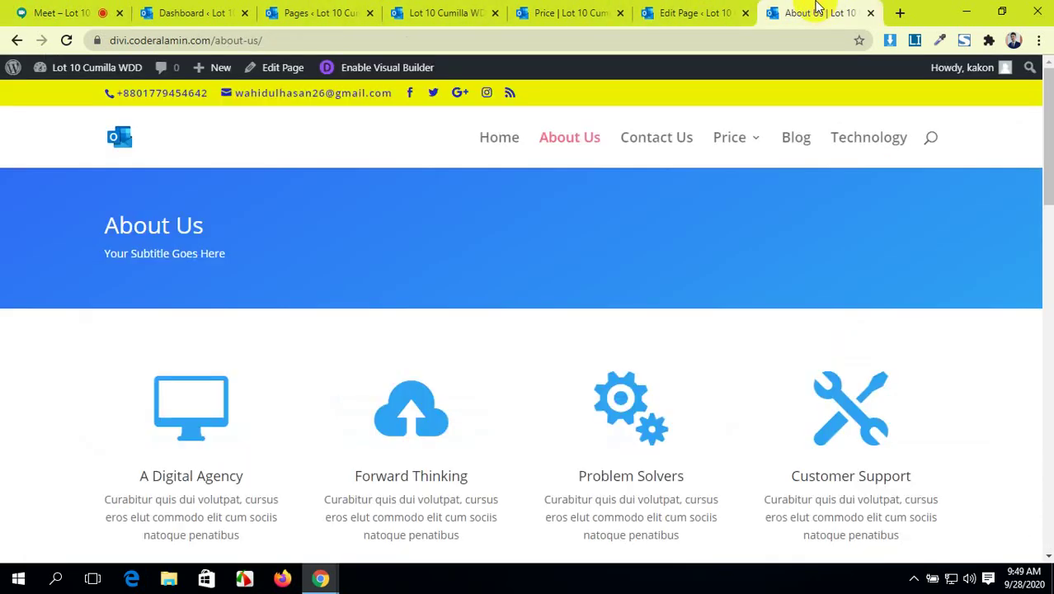
click(691, 9)
click(378, 392)
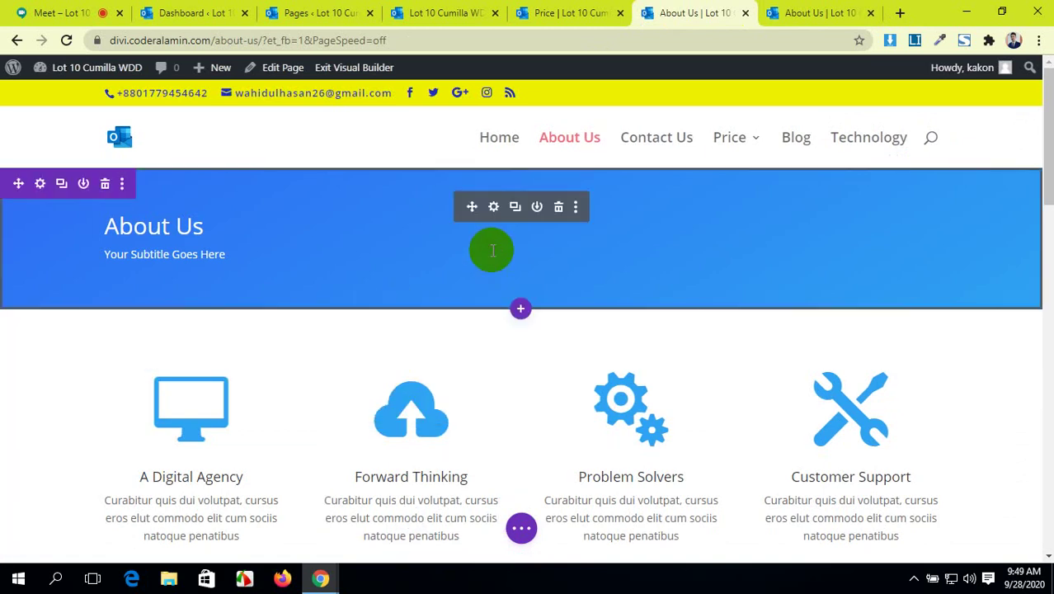
- Examine the About Us page layout in the visual builder down to the footer, including the blue header section's settings
scroll(492, 249, down, 10)
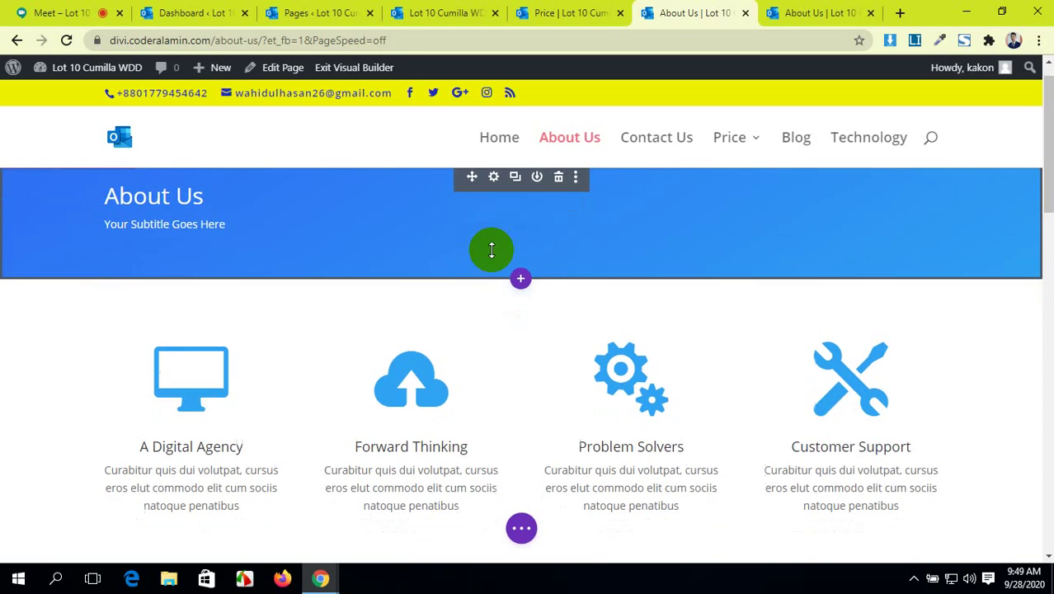
scroll(490, 250, down, 5)
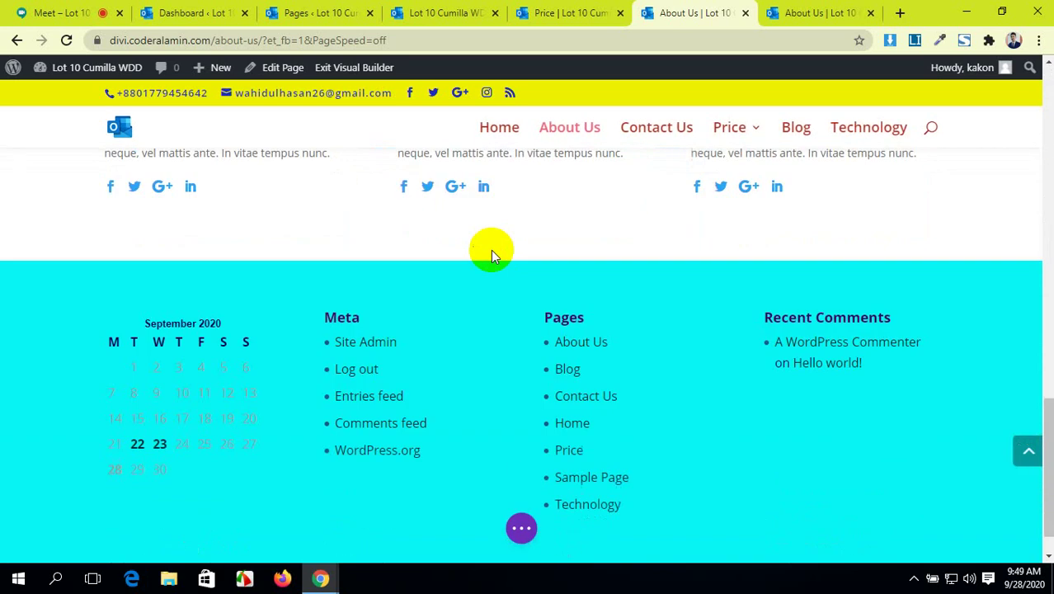
scroll(492, 250, up, 10)
scroll(492, 249, up, 4)
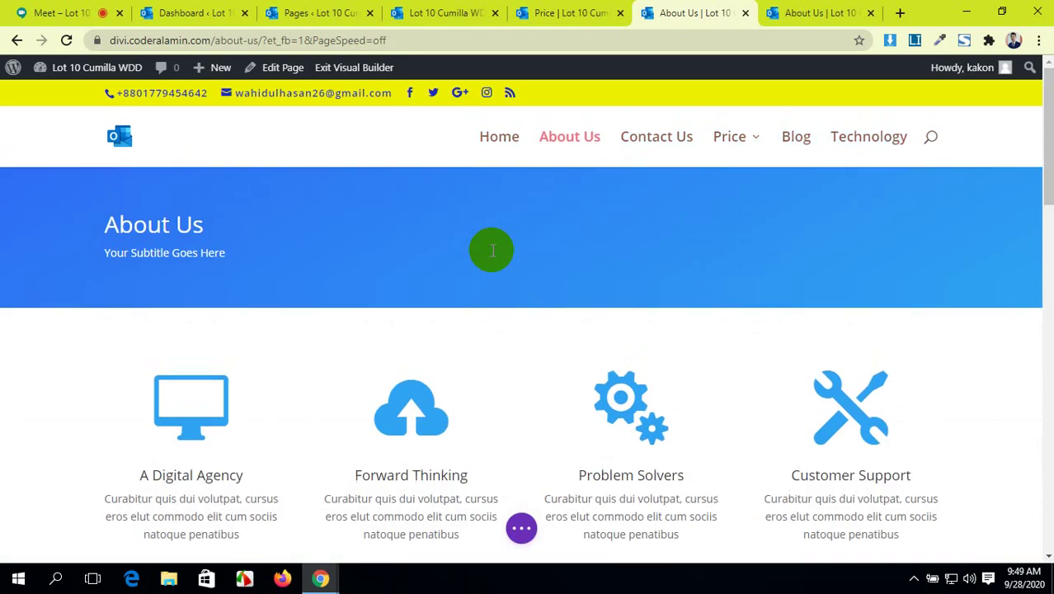
scroll(489, 248, down, 2)
scroll(263, 362, up, 2)
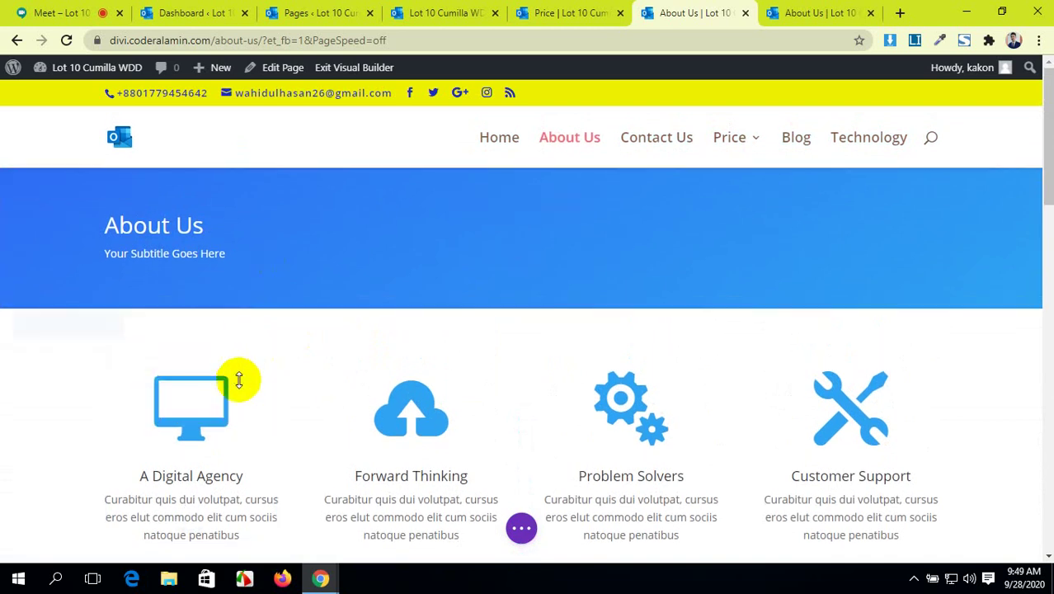
click(41, 183)
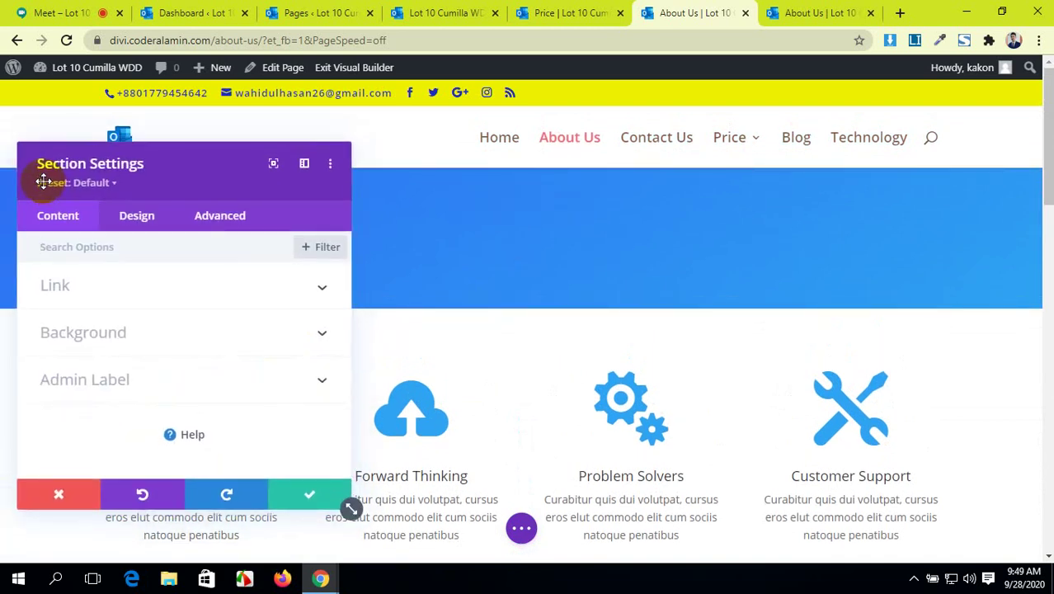
click(307, 497)
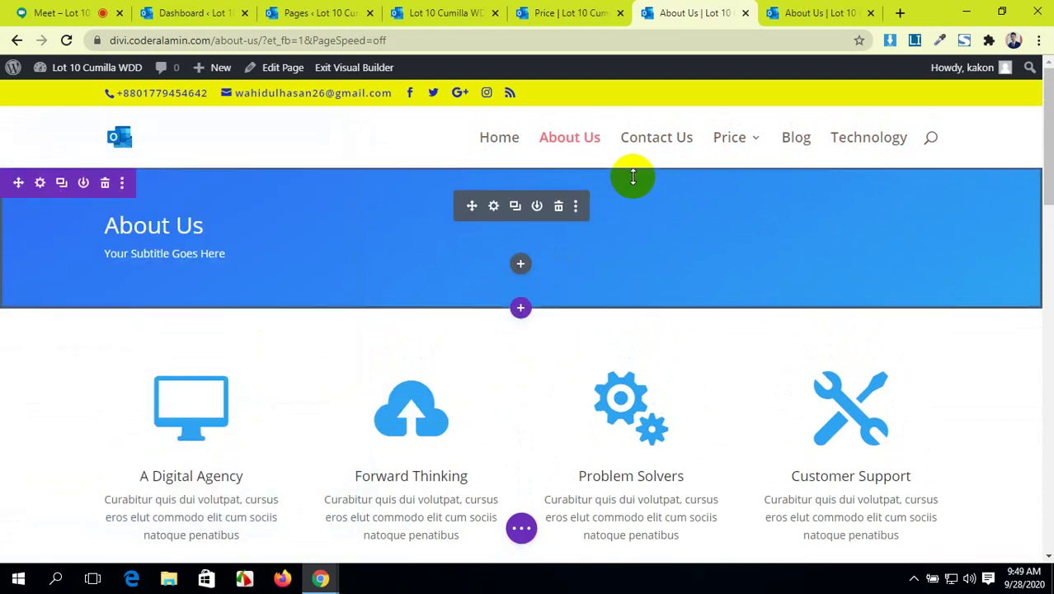
scroll(606, 259, down, 2)
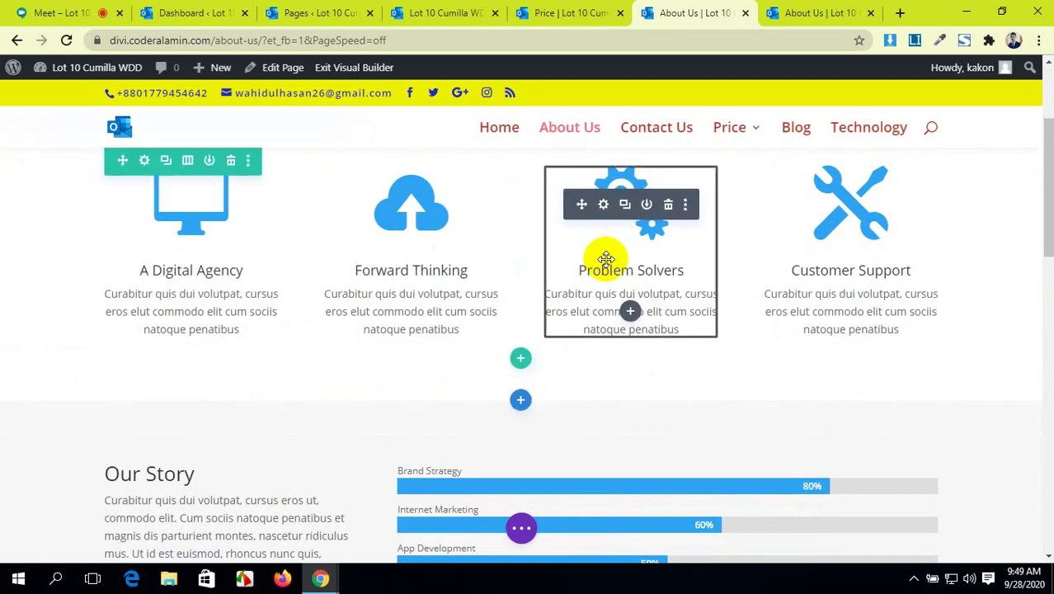
click(816, 13)
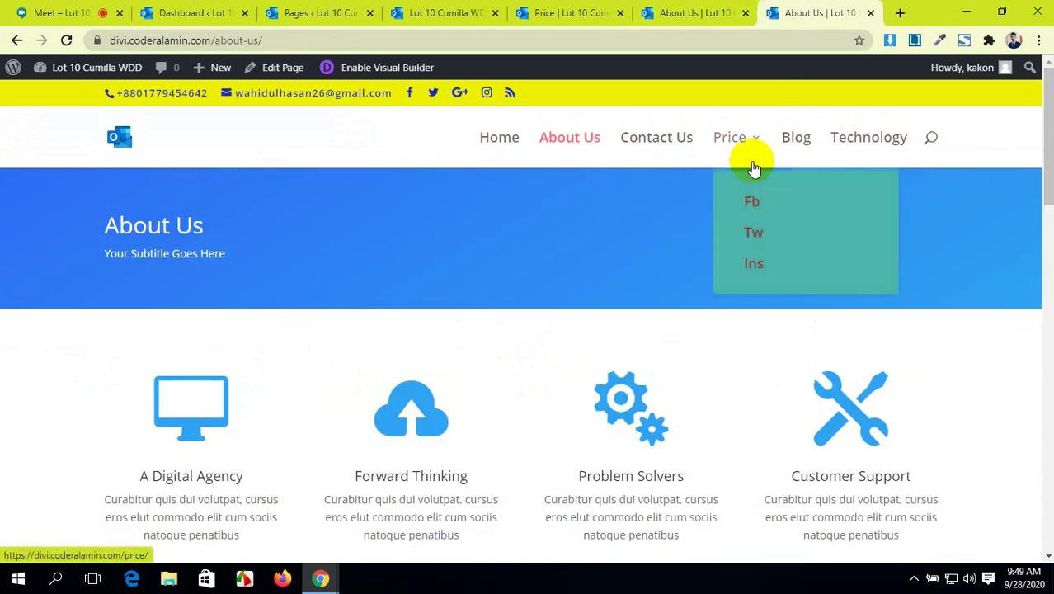
click(660, 12)
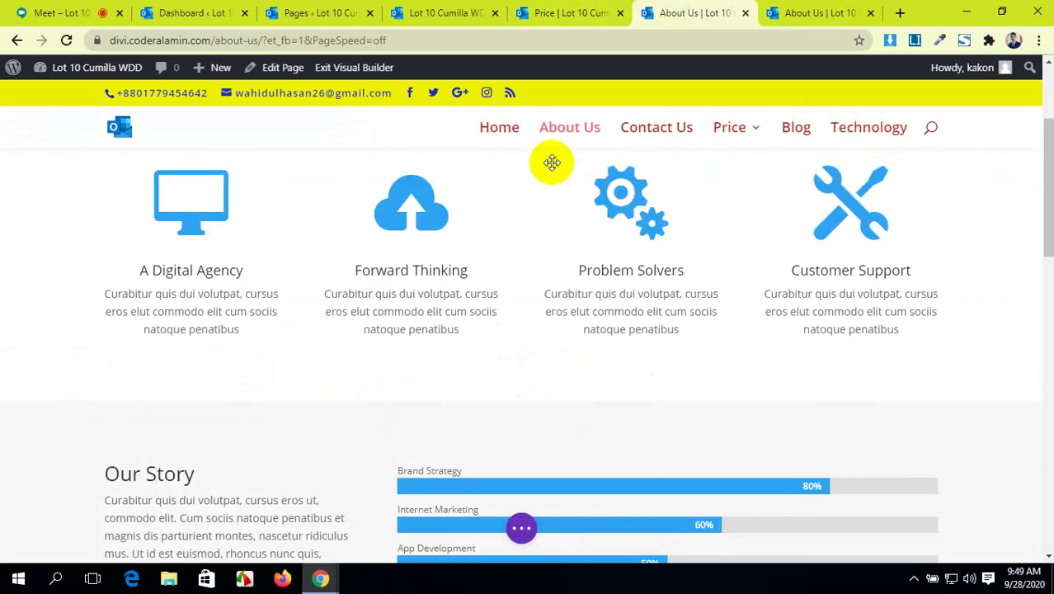
scroll(551, 165, up, 2)
click(796, 11)
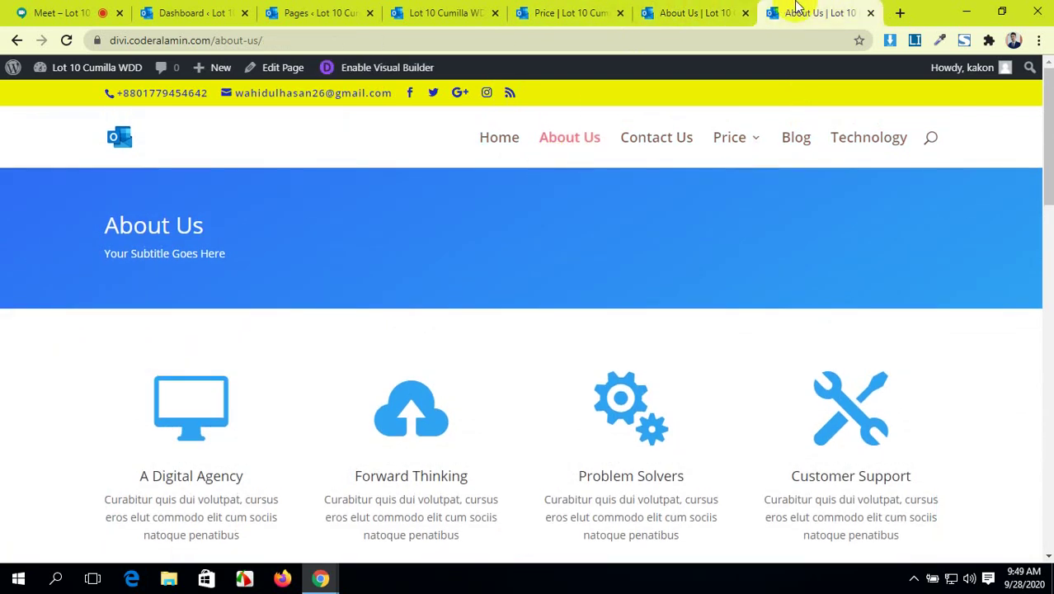
click(725, 10)
click(820, 10)
click(709, 10)
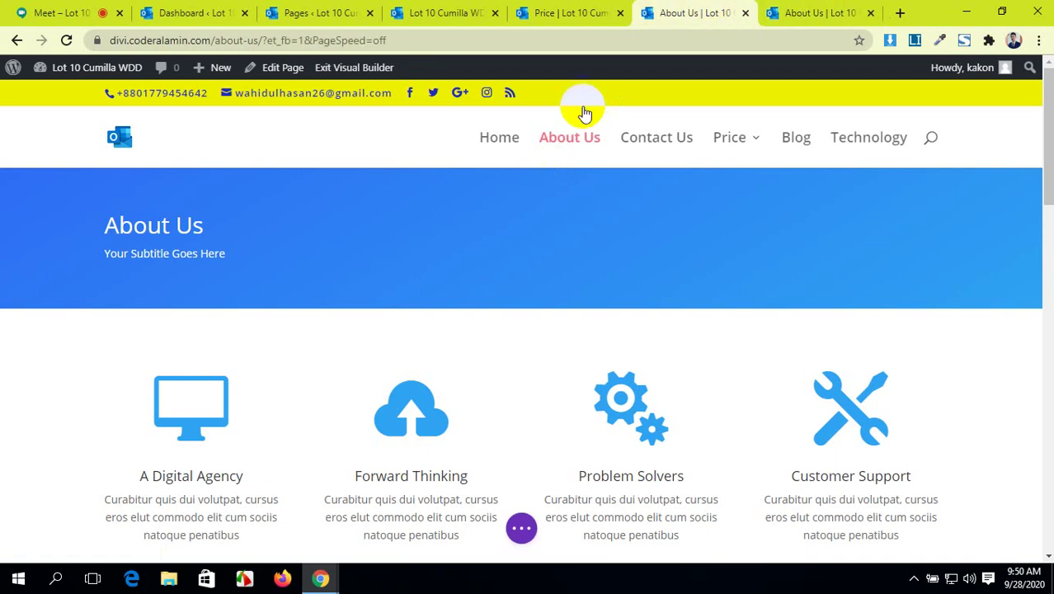
scroll(489, 225, down, 1)
scroll(489, 225, up, 1)
click(552, 10)
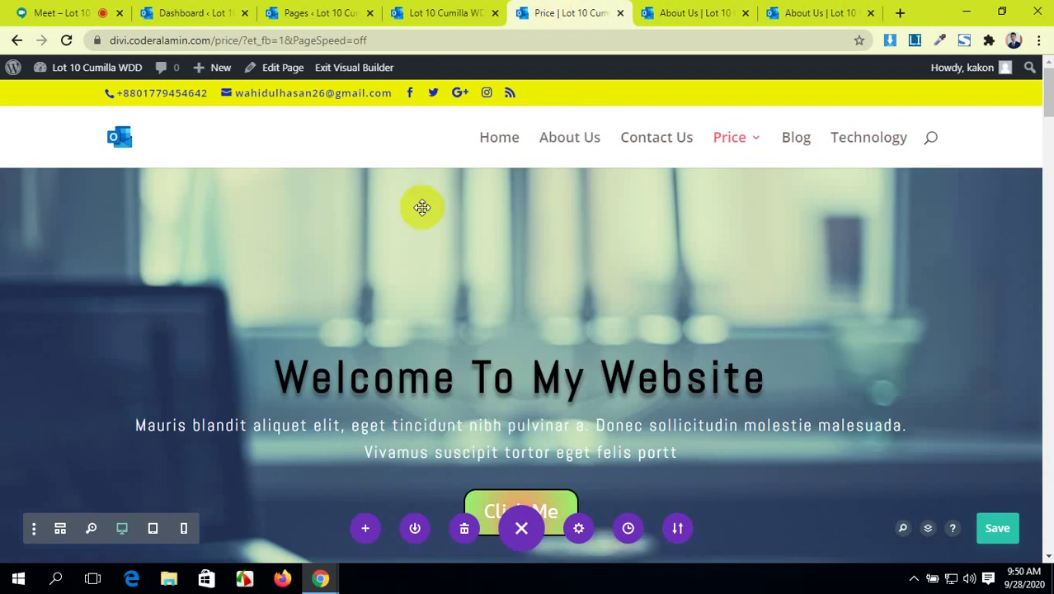
- Examine the About Us page's sections and the available section types in the Visual Builder
click(172, 5)
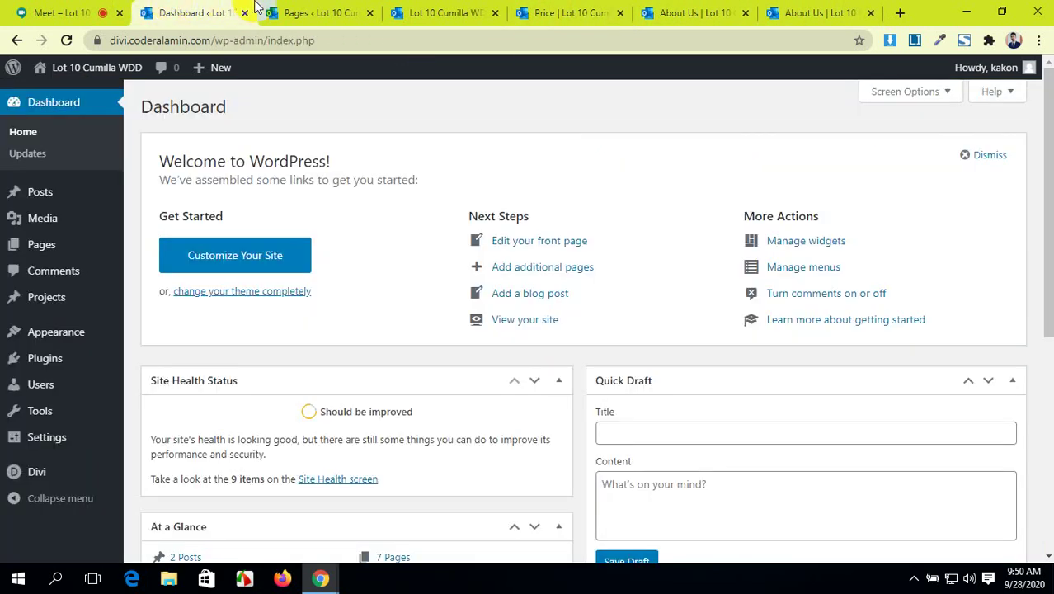
click(676, 13)
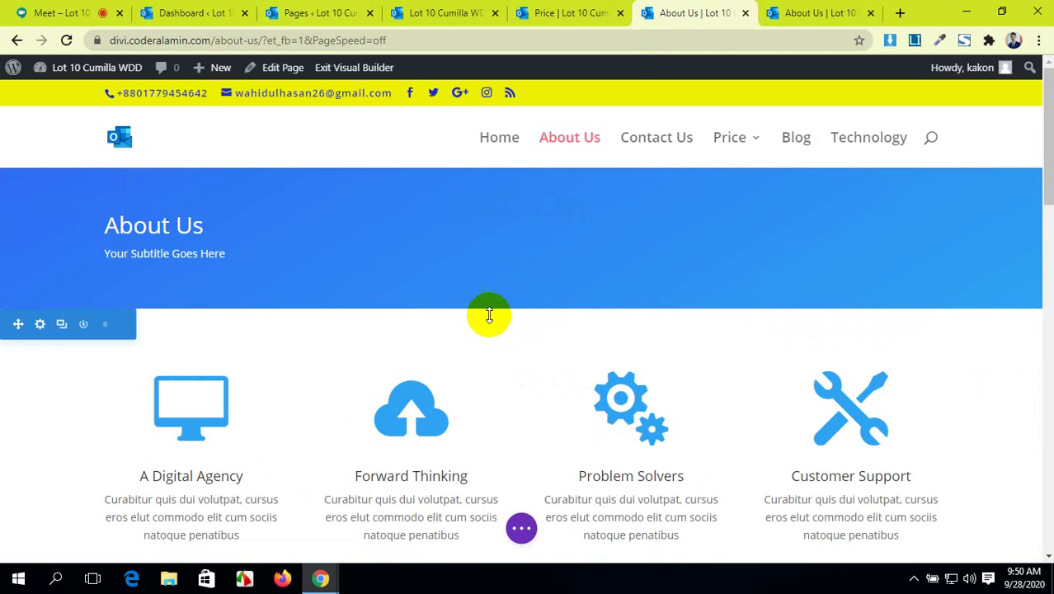
scroll(489, 315, down, 5)
click(523, 534)
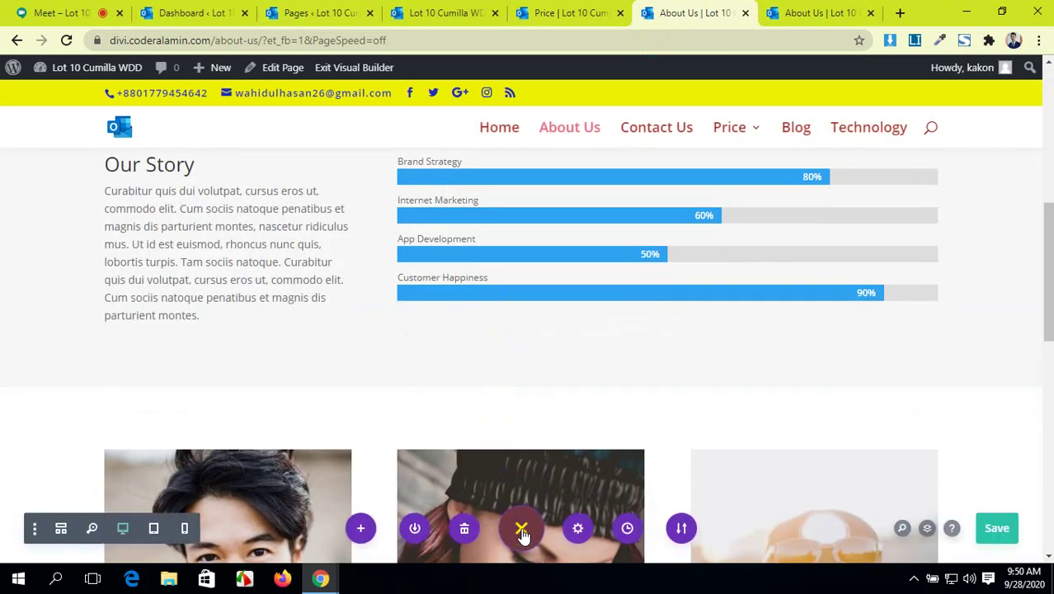
scroll(539, 419, down, 2)
scroll(539, 419, down, 3)
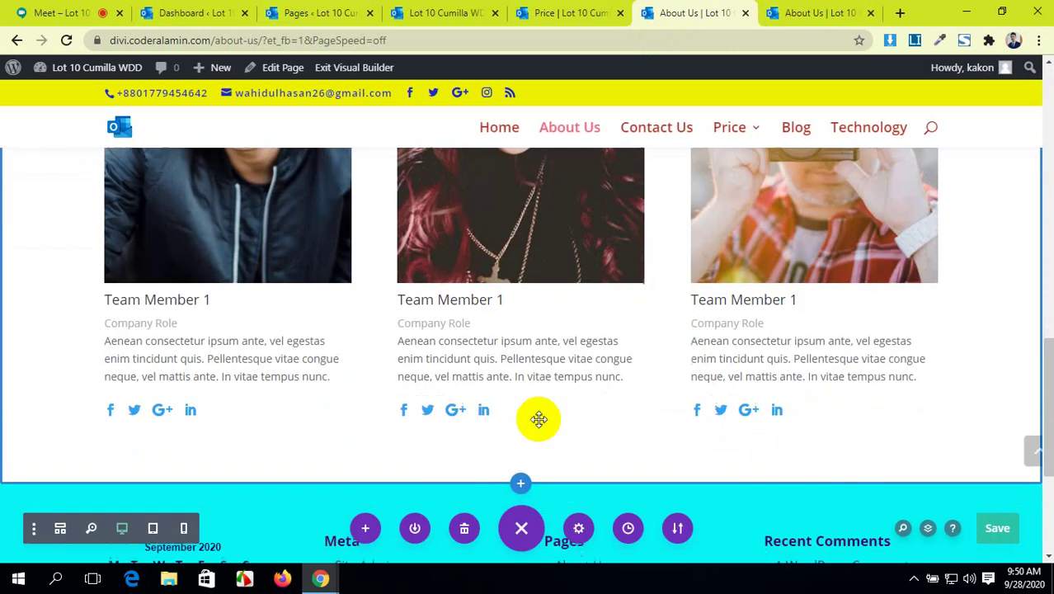
scroll(538, 417, up, 10)
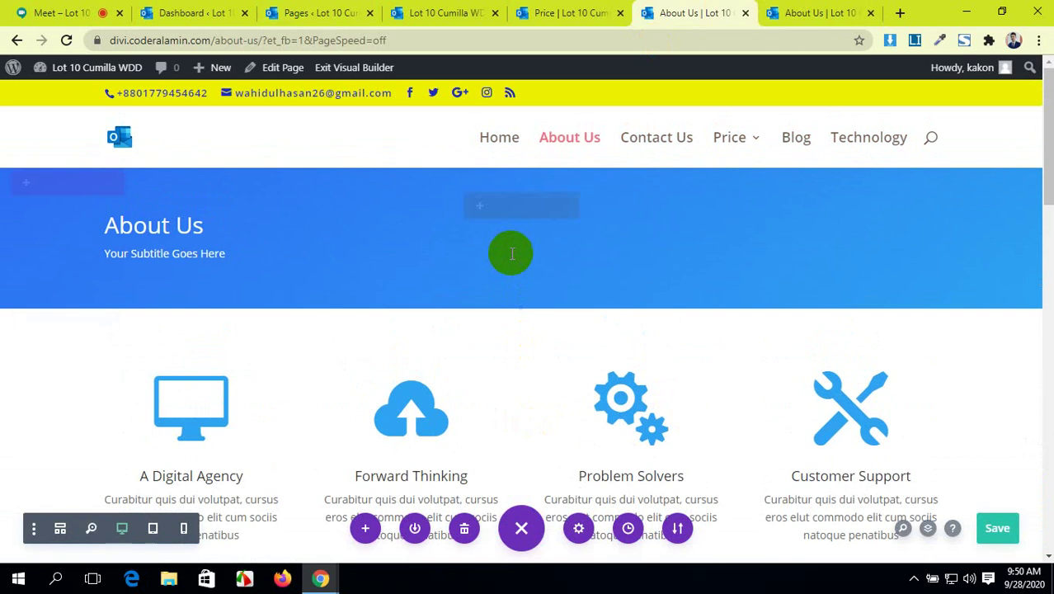
click(519, 311)
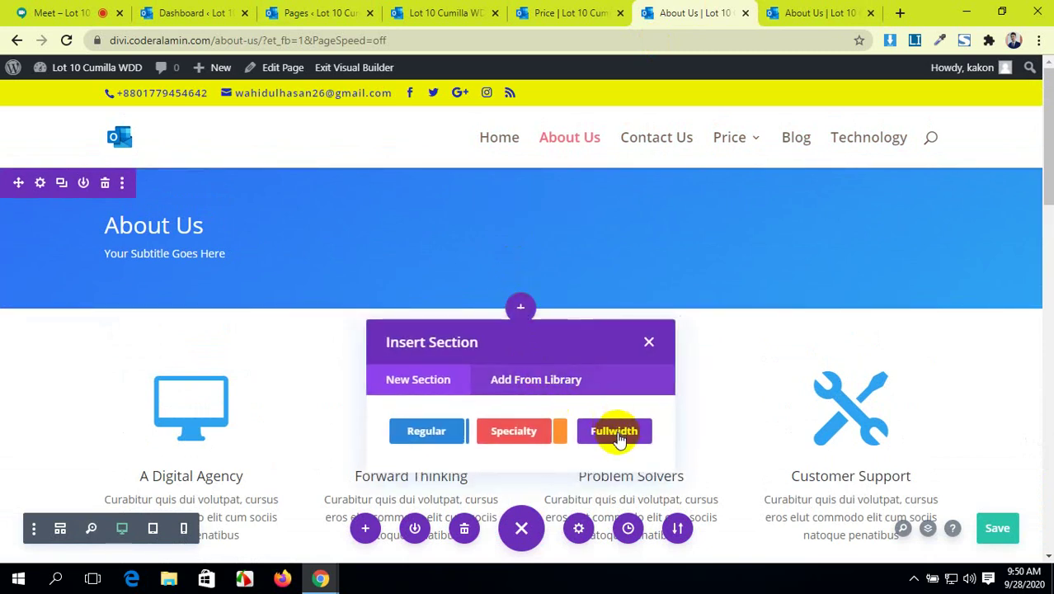
click(648, 345)
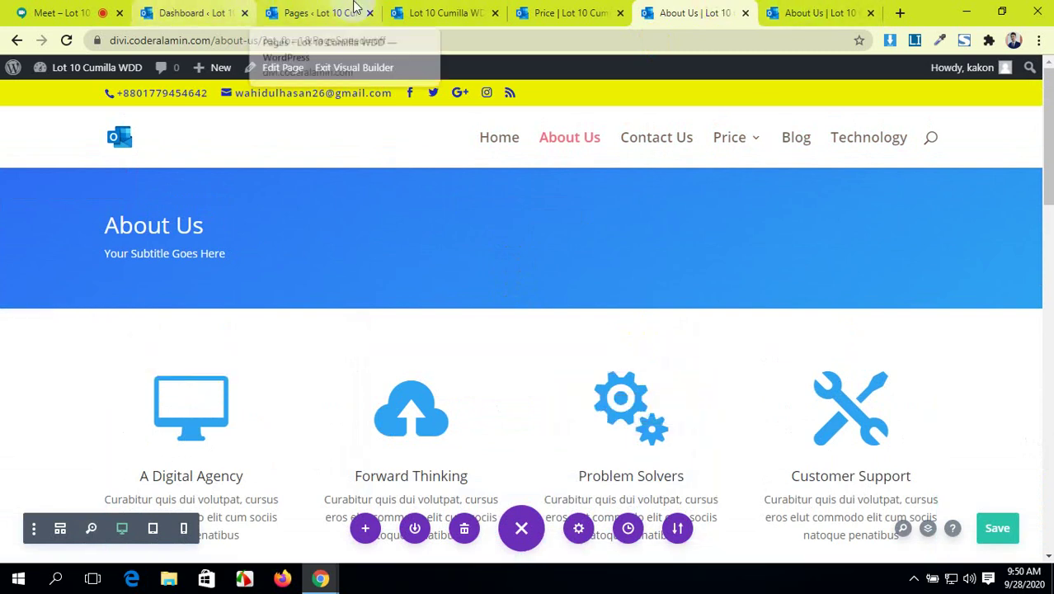
- Close the browser tab showing the site's home page
click(422, 8)
click(558, 10)
click(463, 9)
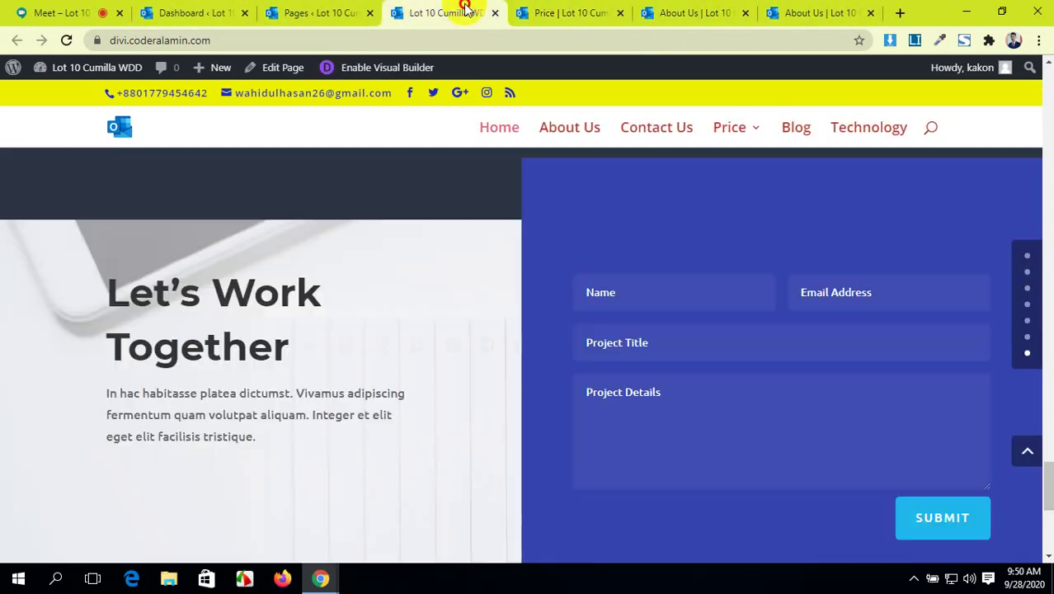
click(493, 13)
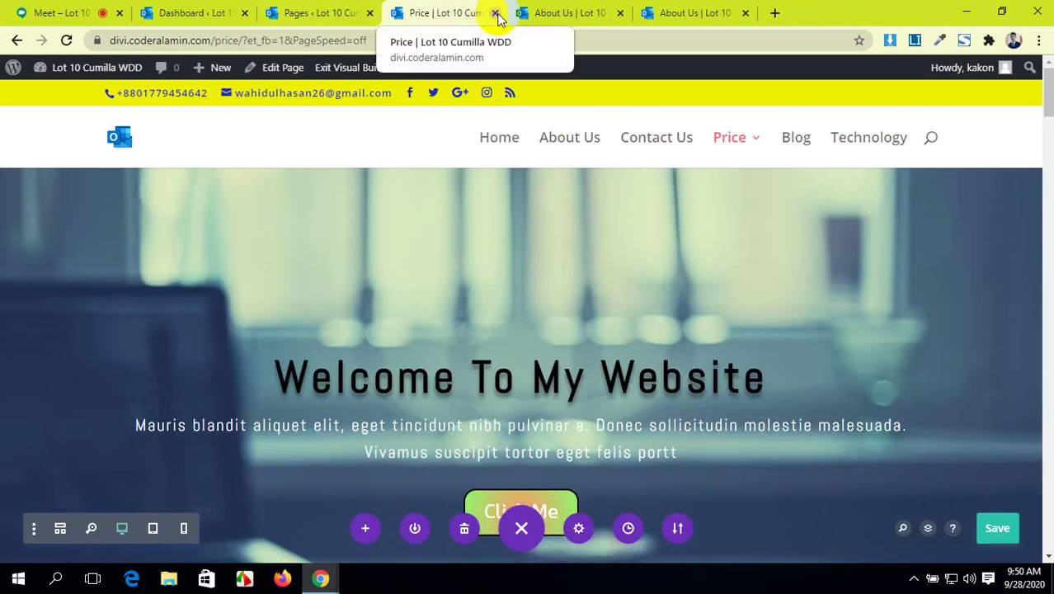
- Save the Price page in the Visual Builder and close its browser tab
click(494, 13)
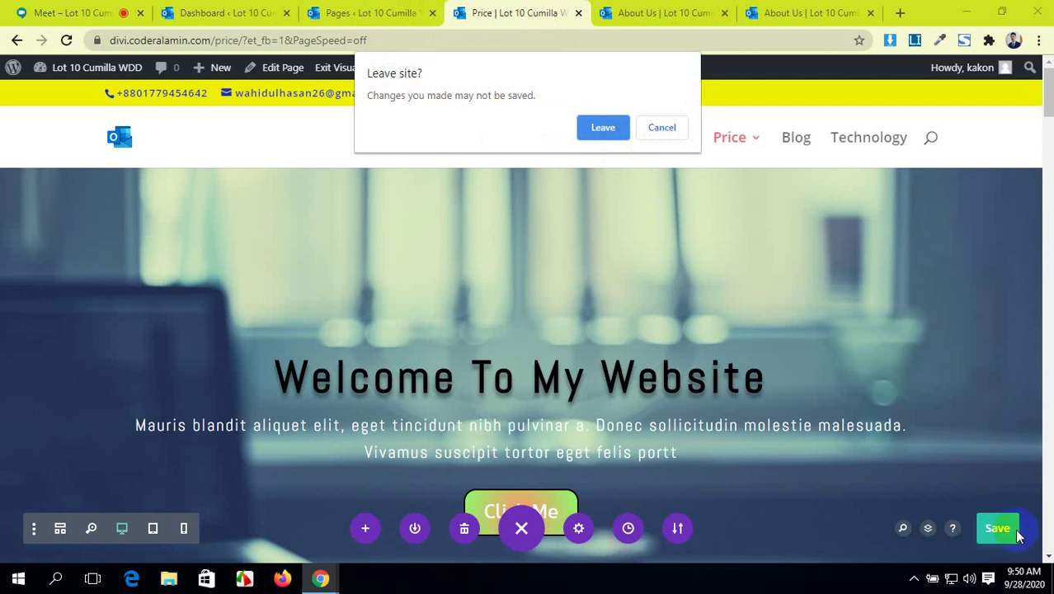
click(672, 125)
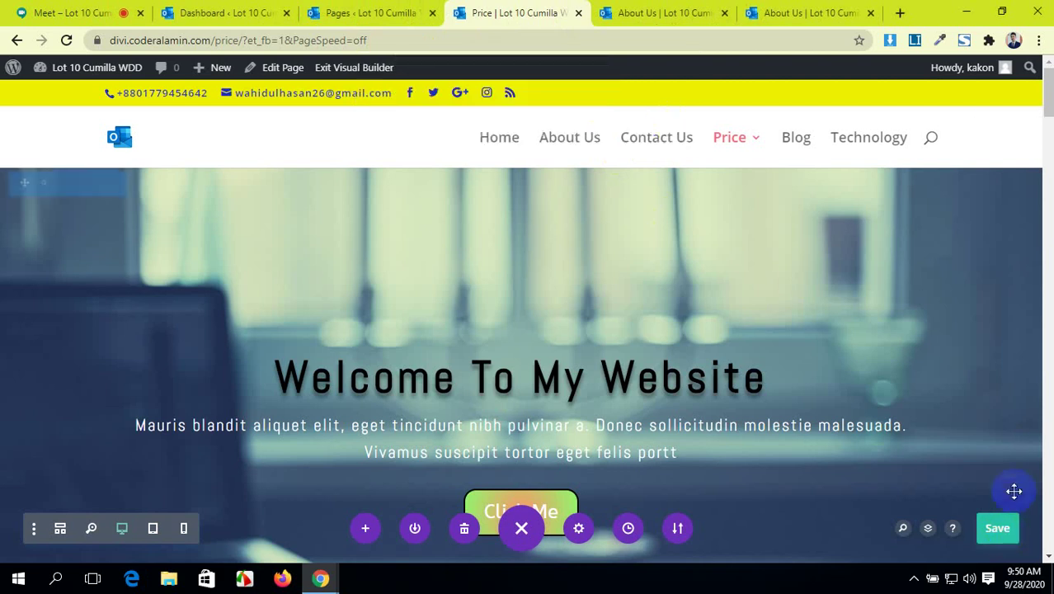
click(1011, 529)
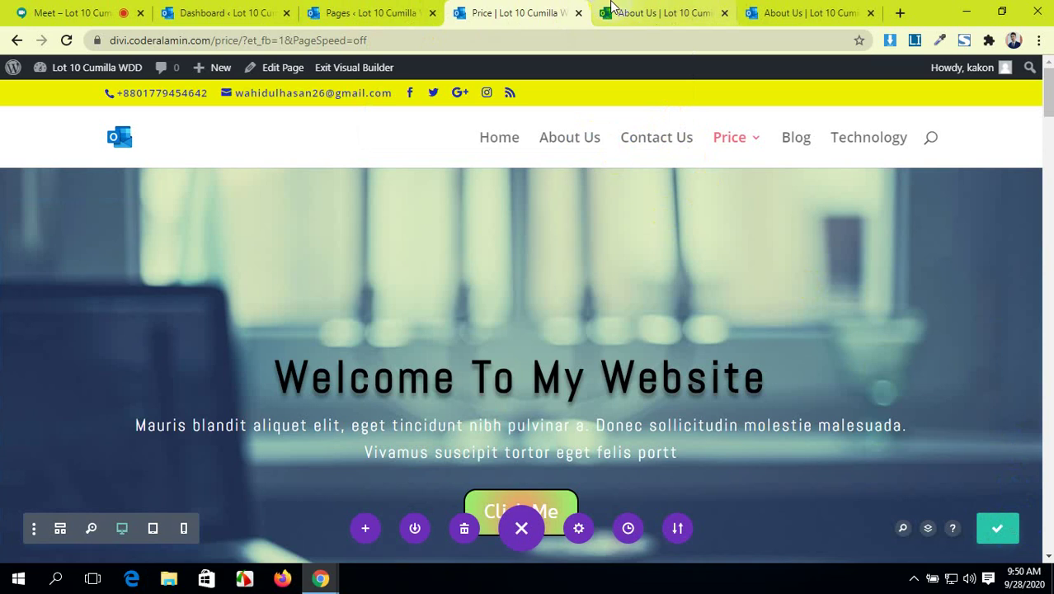
click(576, 14)
- Add a new page from the Pages list and title it "About 02"
click(395, 11)
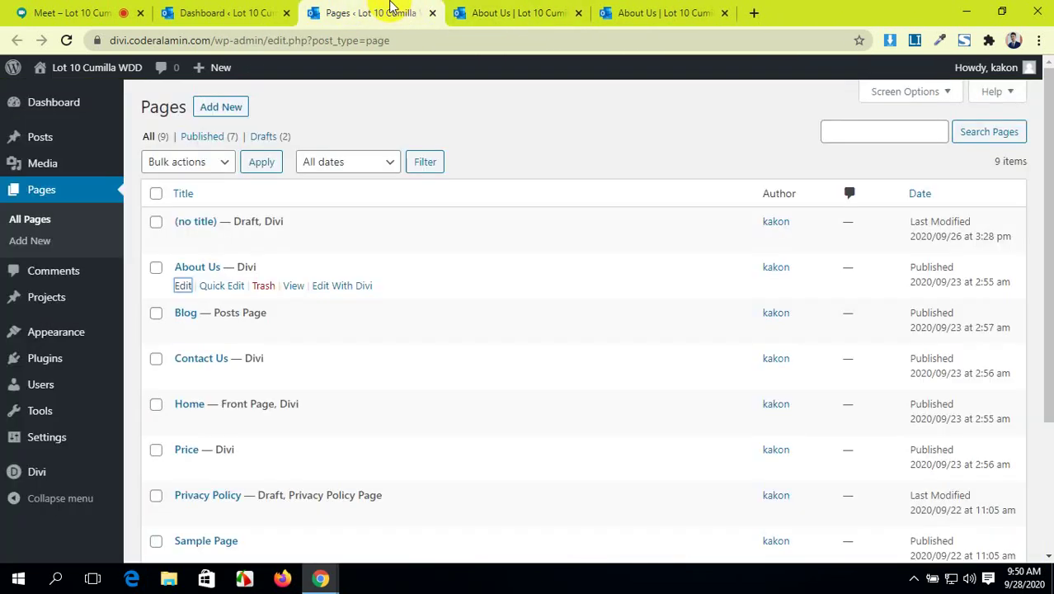
scroll(157, 330, down, 2)
scroll(169, 281, up, 2)
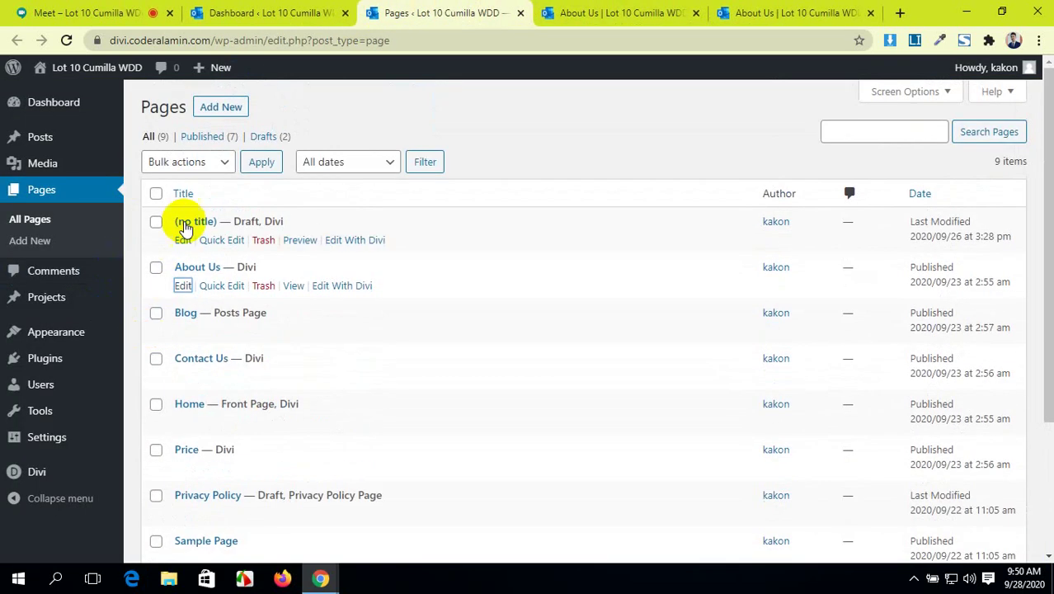
click(213, 112)
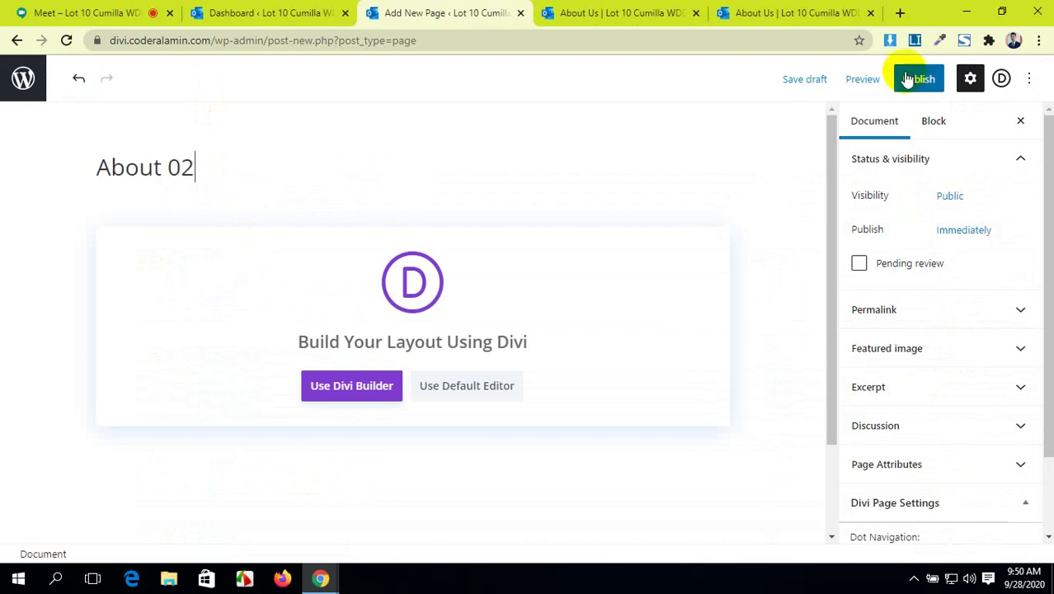
- Leave Dot Navigation off and start the About 02 page from scratch in the Divi Builder, without inserting a row
scroll(954, 360, down, 2)
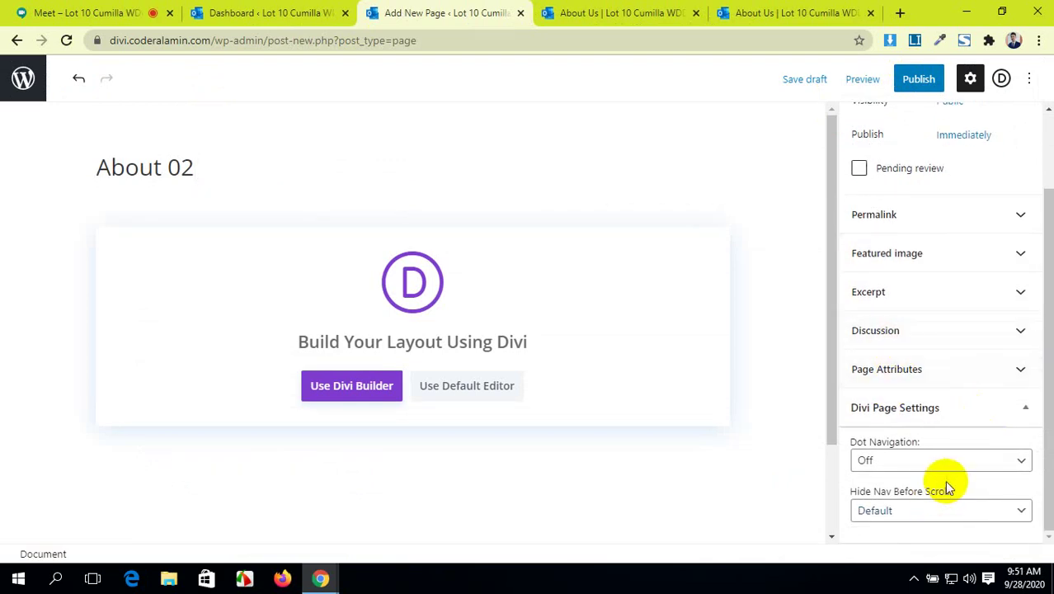
click(1003, 462)
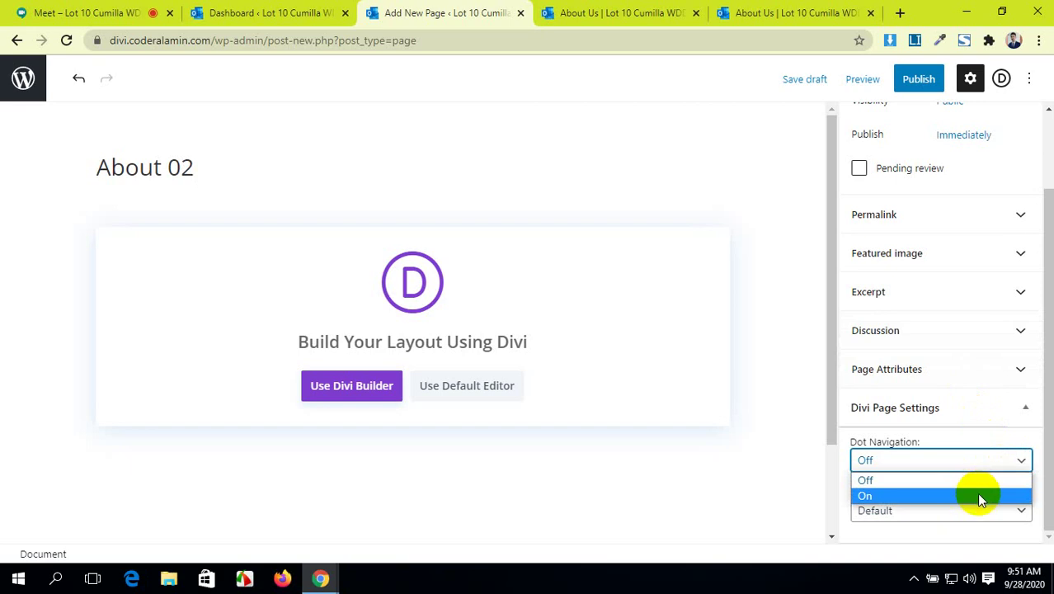
click(875, 478)
click(328, 392)
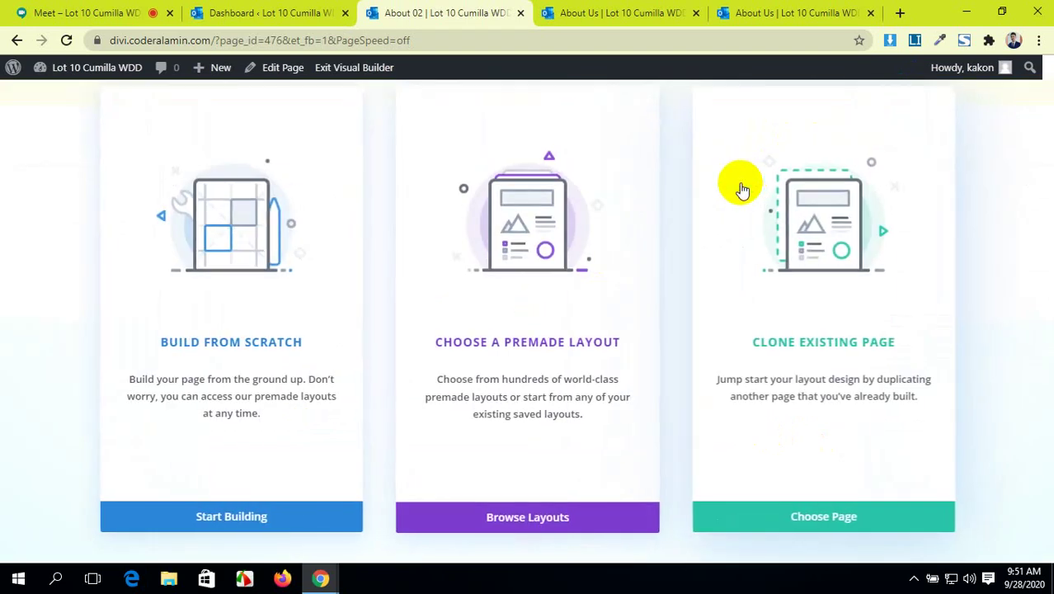
click(282, 517)
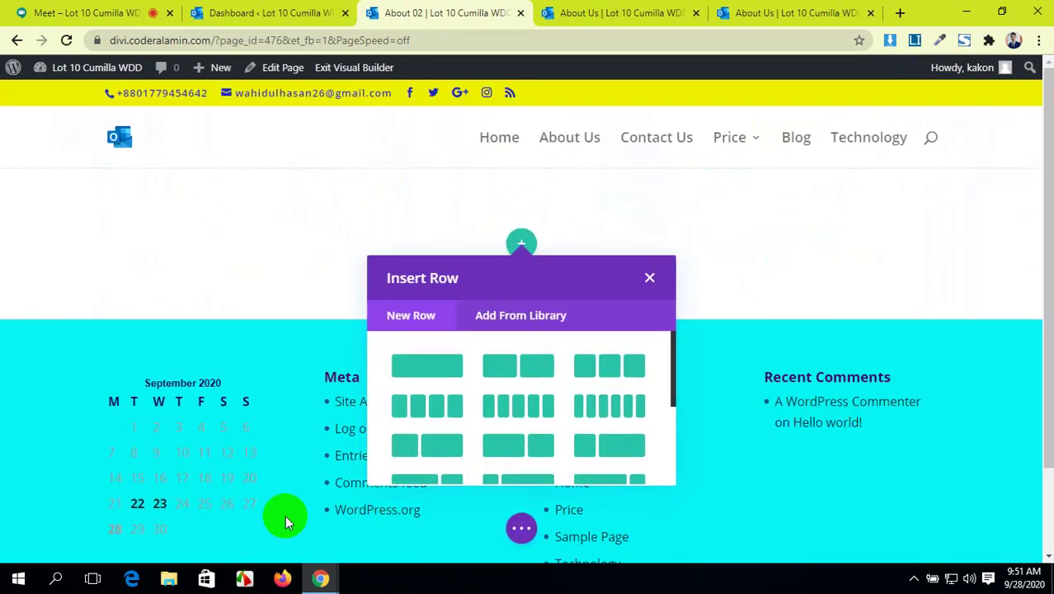
click(649, 279)
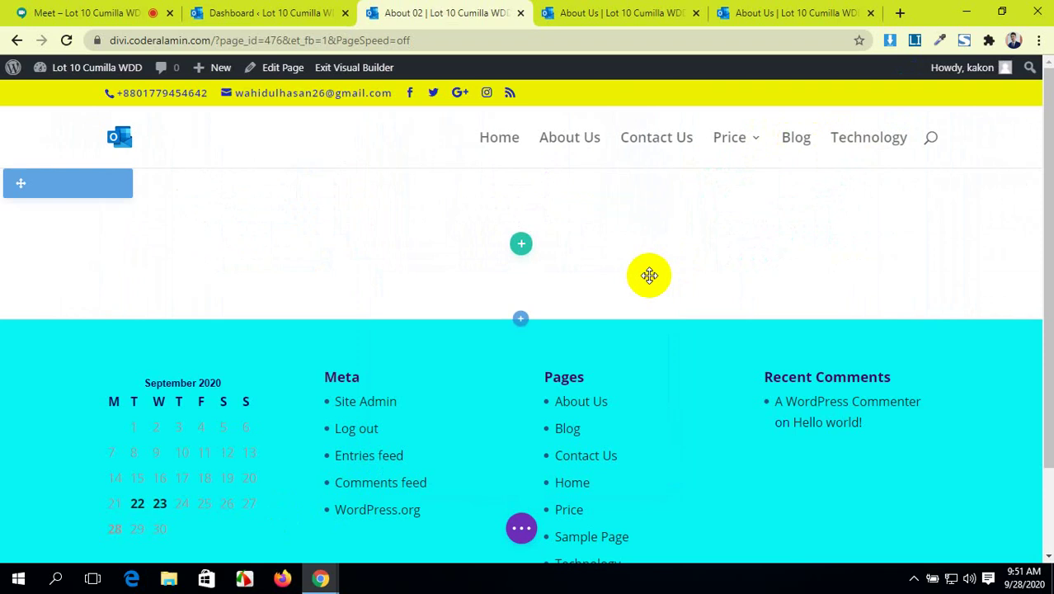
- View the public About Us page and place the About 02 builder tab between the two About Us tabs
click(757, 8)
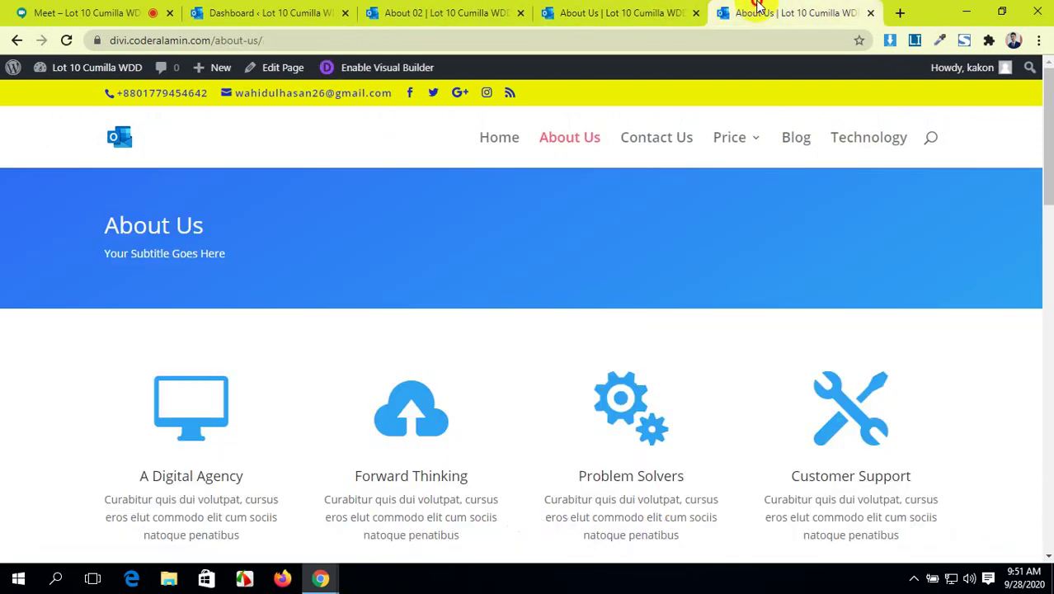
drag(461, 10, 599, 14)
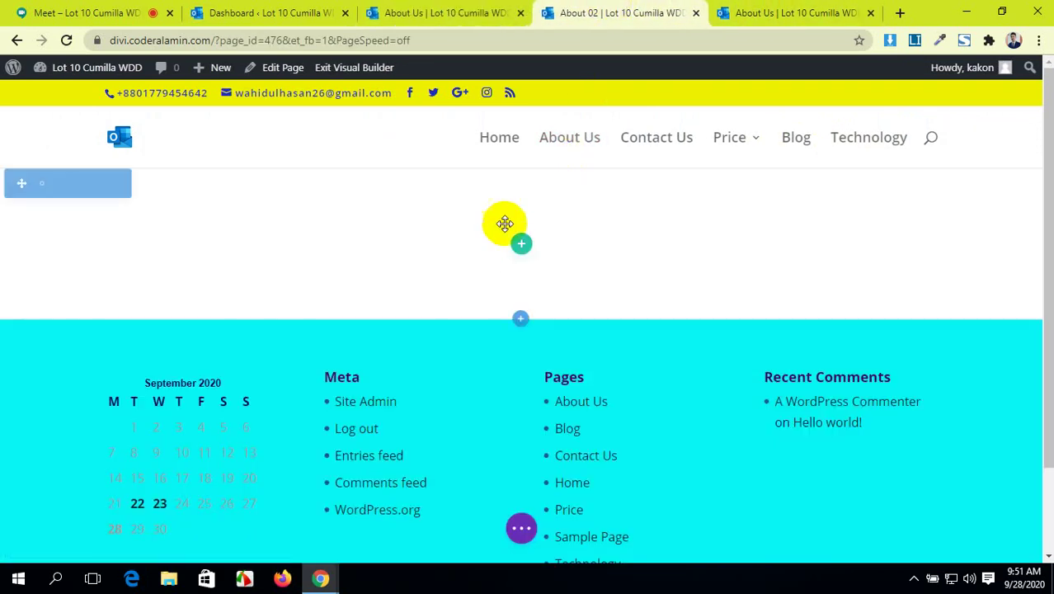
scroll(504, 224, down, 2)
scroll(505, 225, up, 2)
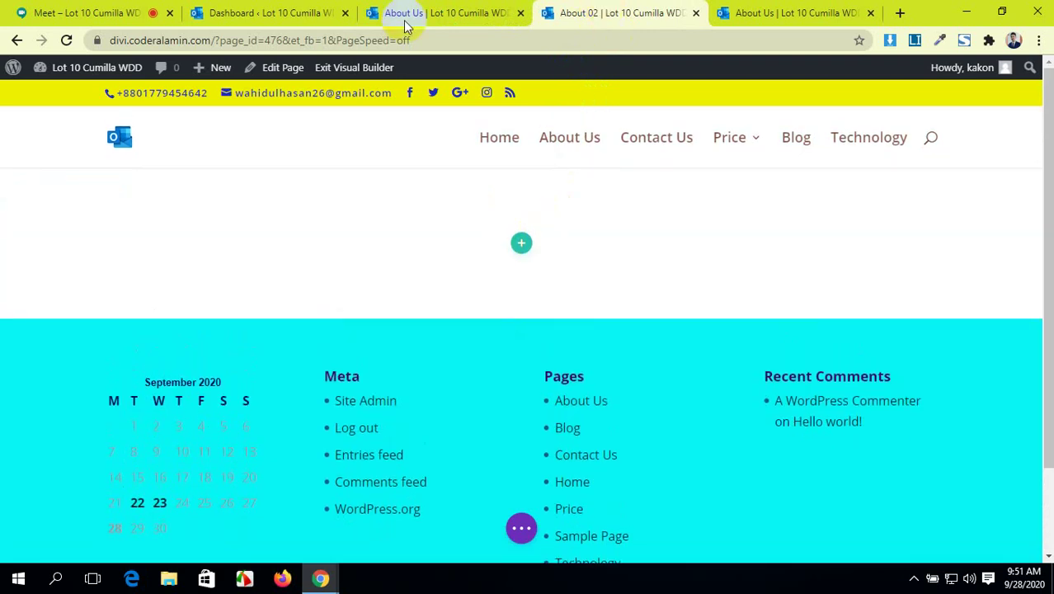
- Leave the builder for the About 02 page editor and publish the page
click(17, 41)
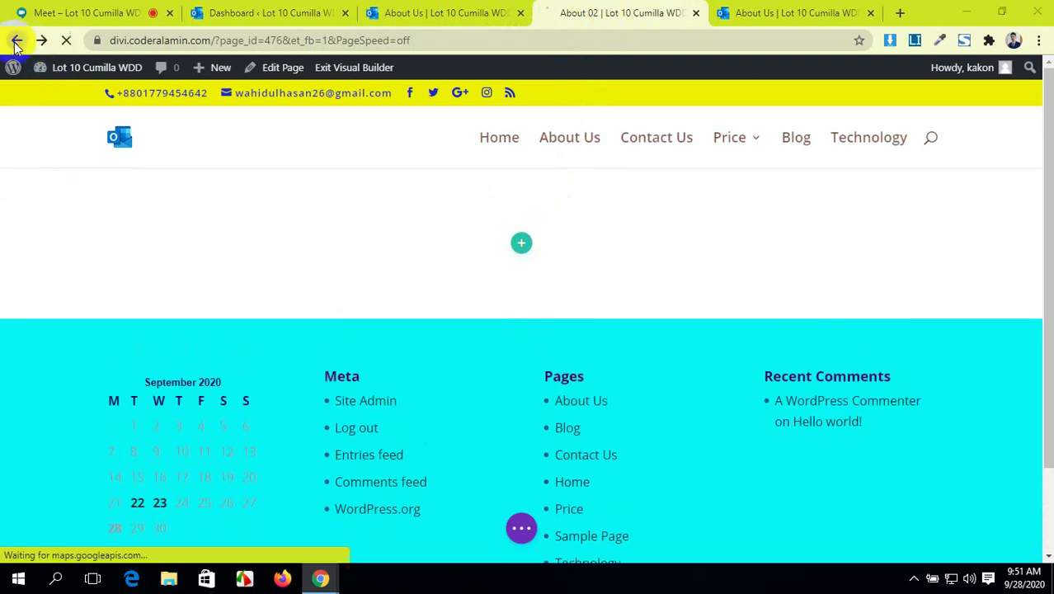
click(599, 129)
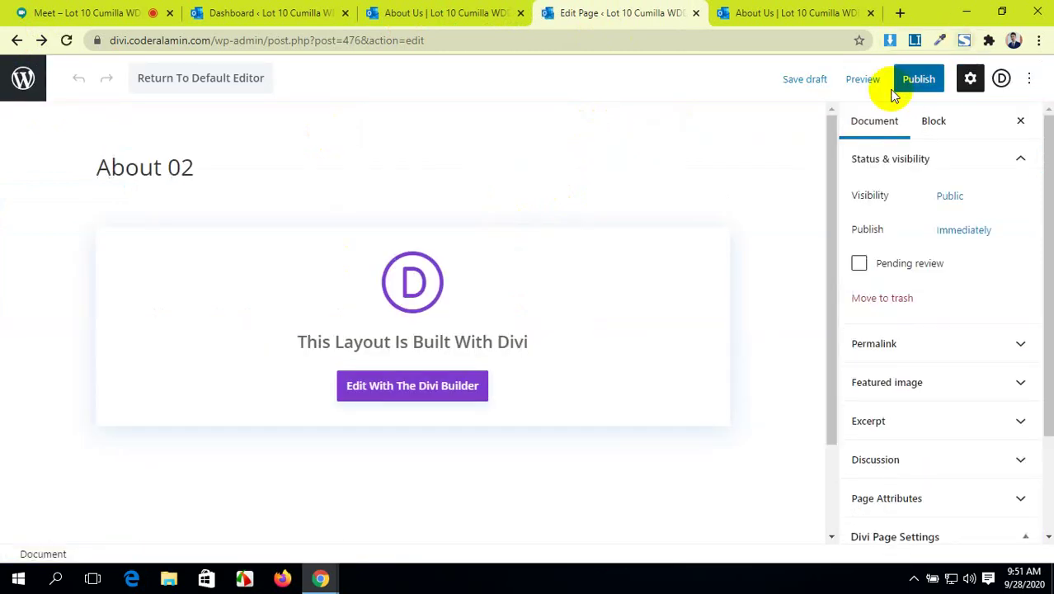
click(917, 79)
click(909, 80)
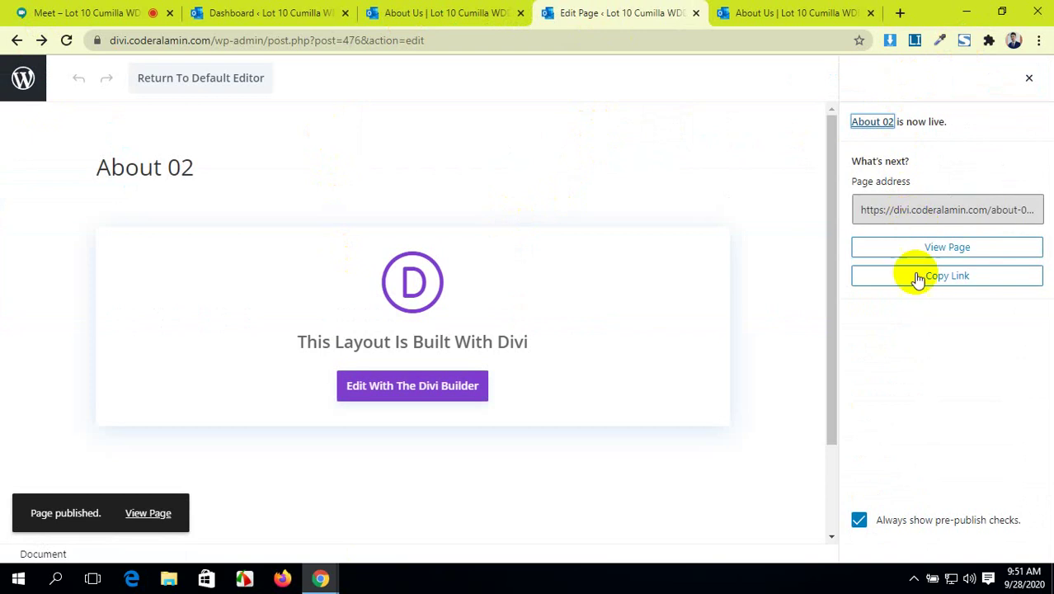
click(1024, 79)
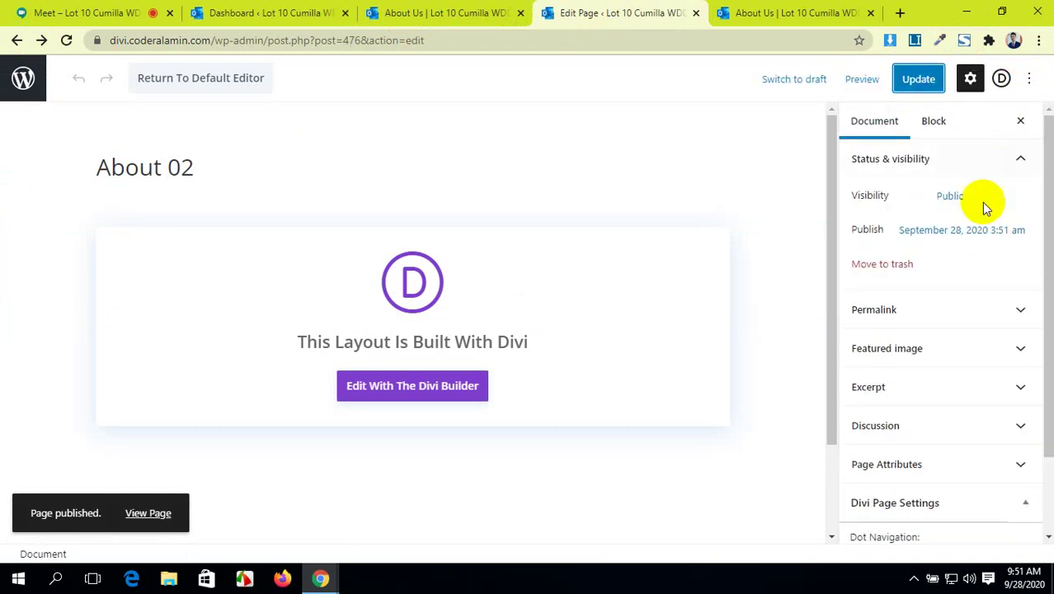
- Open the live About 02 page from its permalink and place the public About Us tab before the page editor tab
click(952, 315)
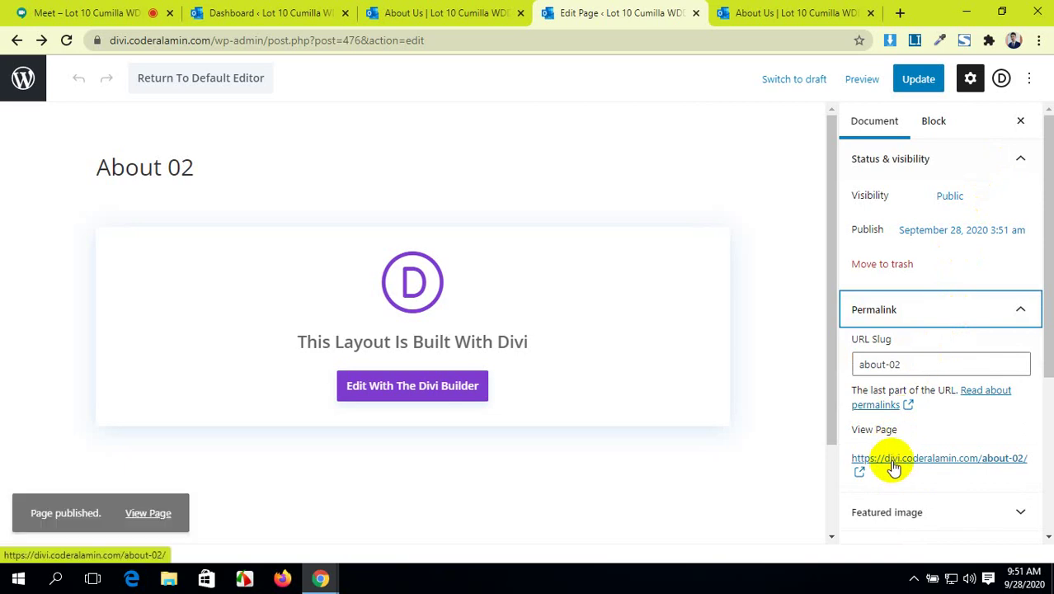
click(892, 461)
drag(803, 7, 511, 8)
click(804, 7)
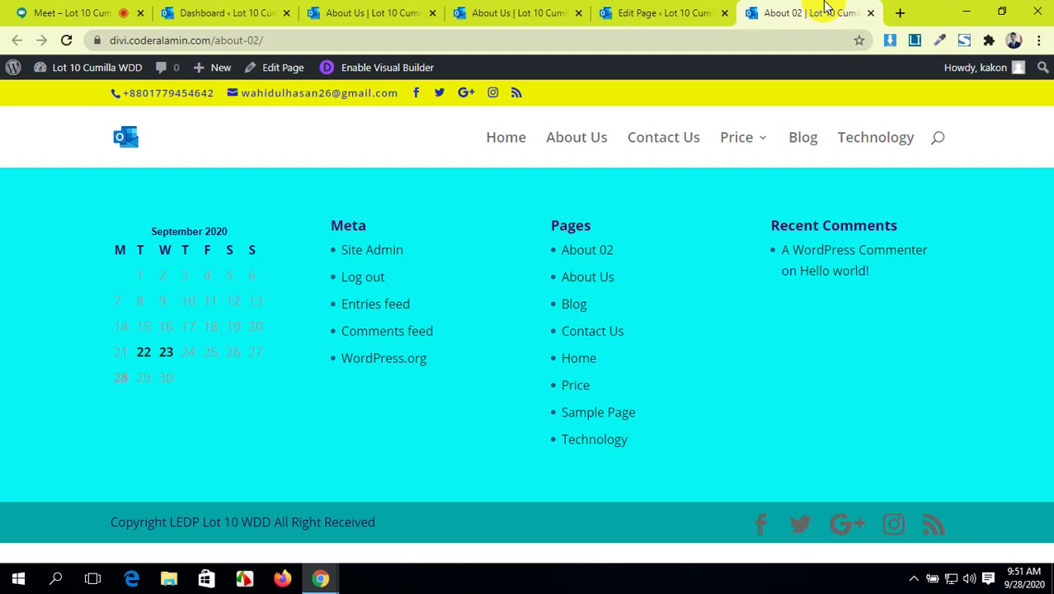
- Reopen the published About 02 page in the Divi Builder and start building from scratch, without inserting a row
click(635, 7)
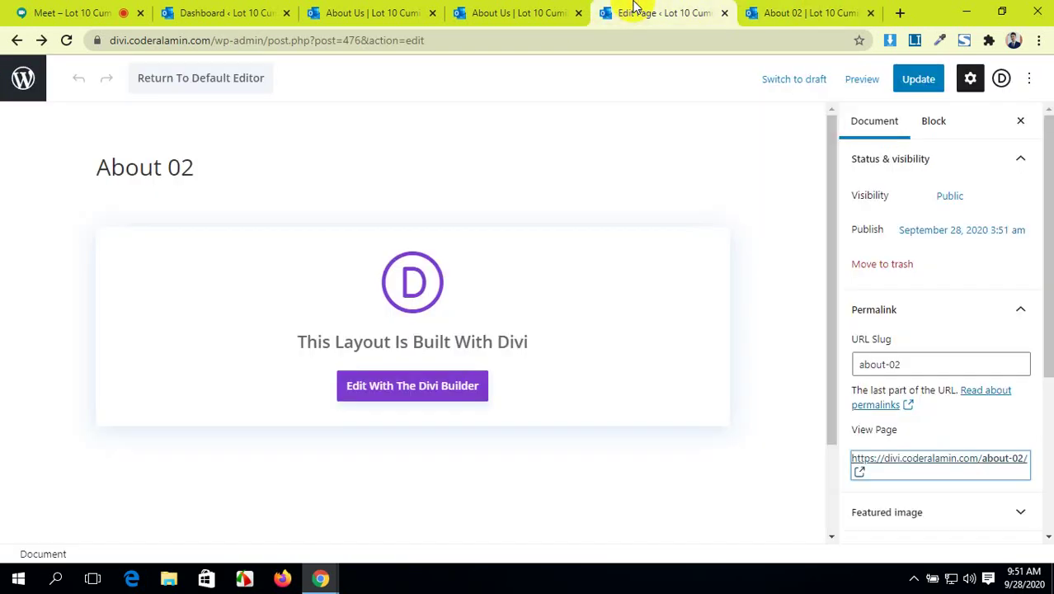
scroll(618, 202, down, 3)
scroll(365, 122, up, 3)
click(387, 124)
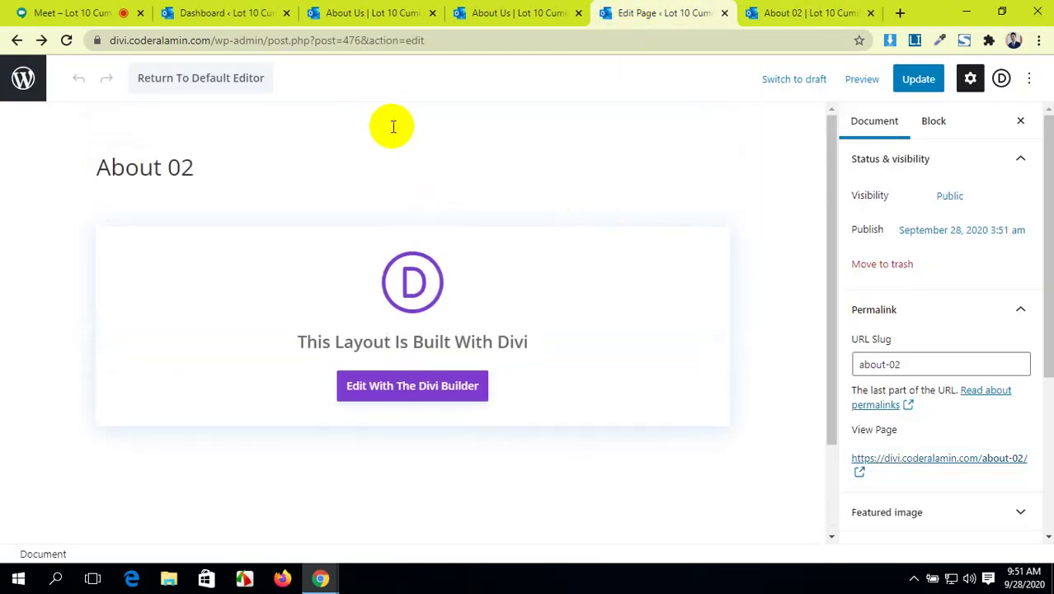
click(412, 388)
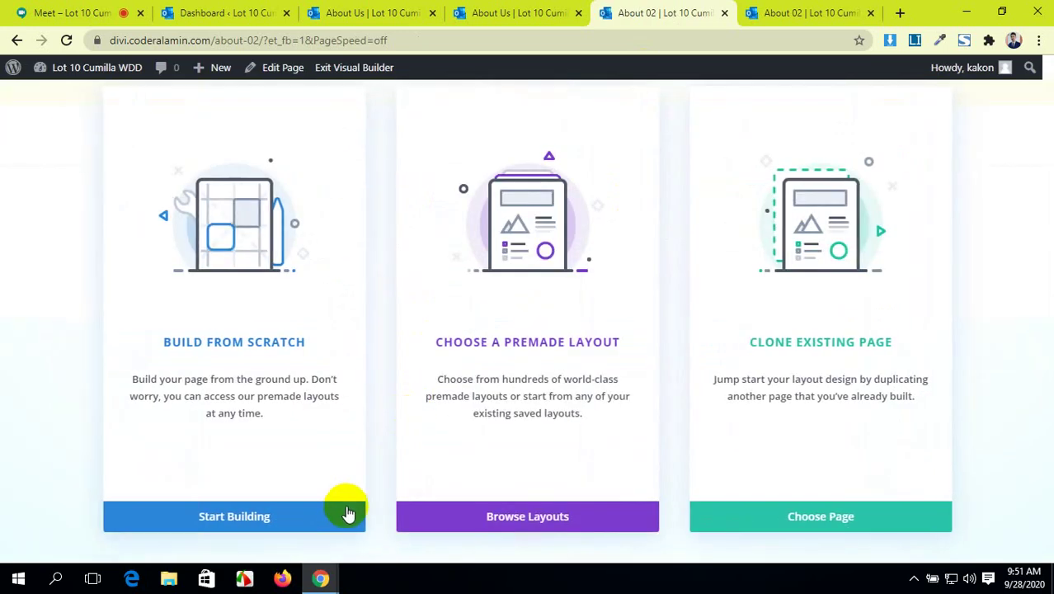
click(344, 516)
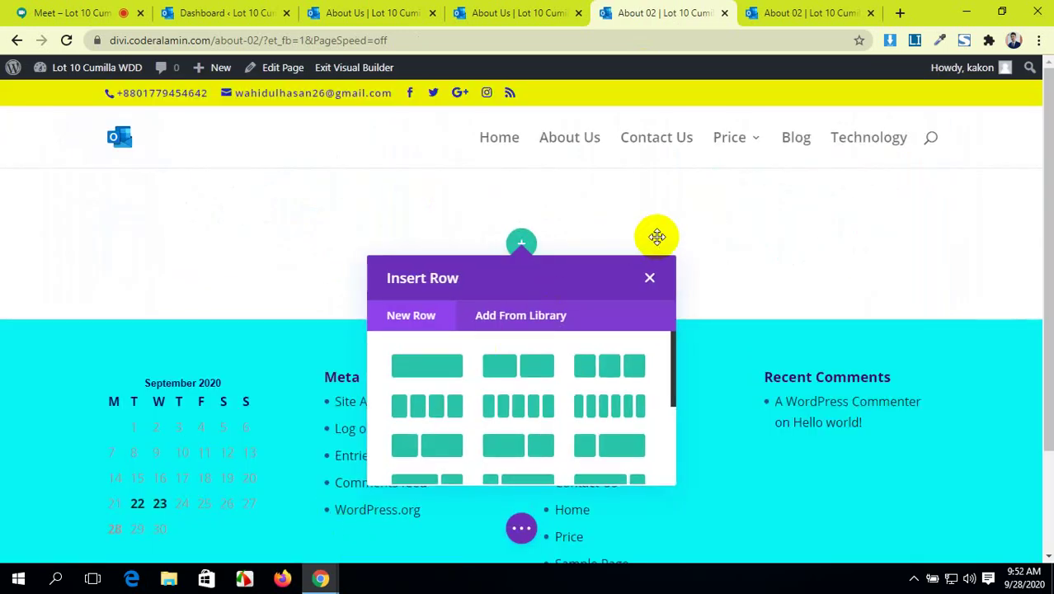
click(650, 280)
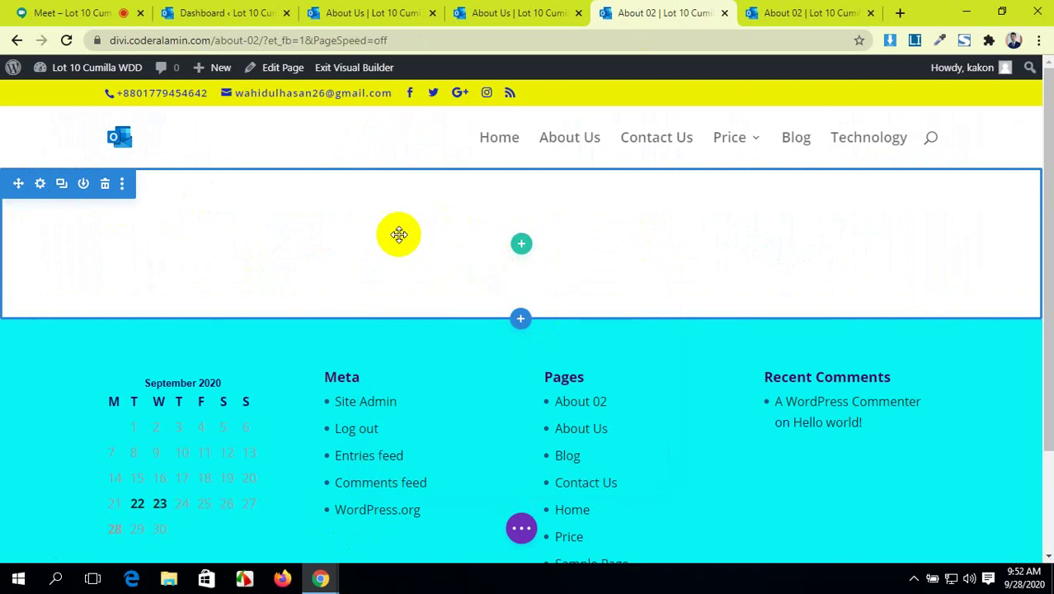
- Check the public About Us page for reference and insert a single-column row into the empty section of the About 02 page
click(485, 8)
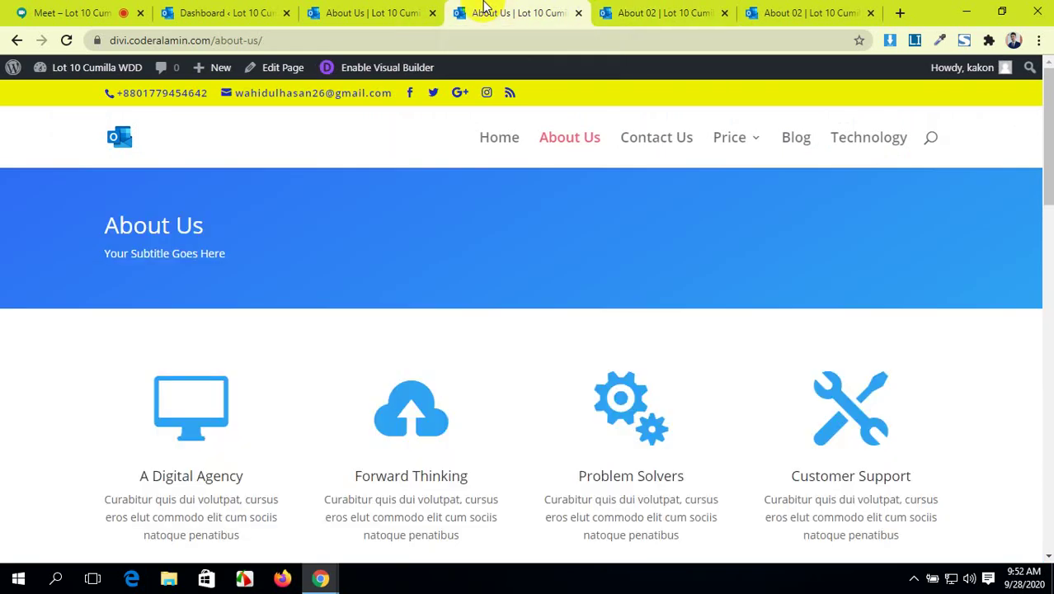
click(674, 11)
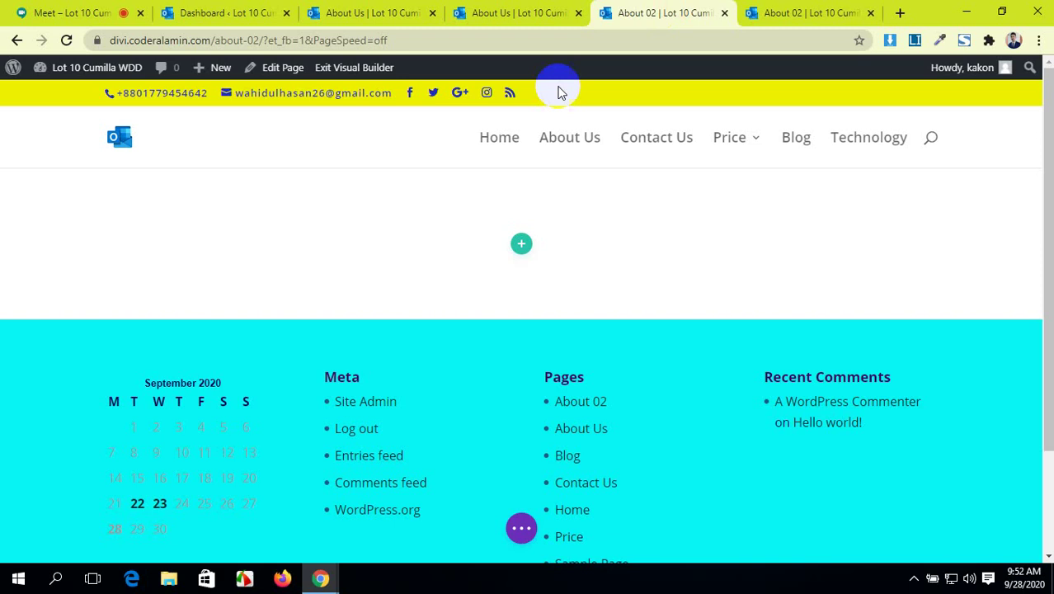
click(524, 245)
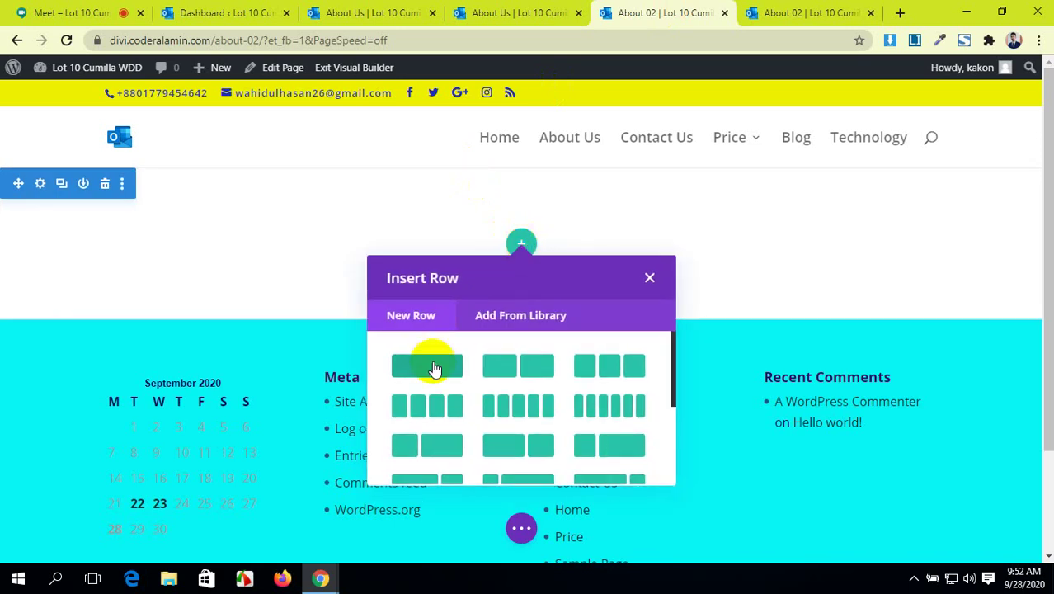
click(435, 367)
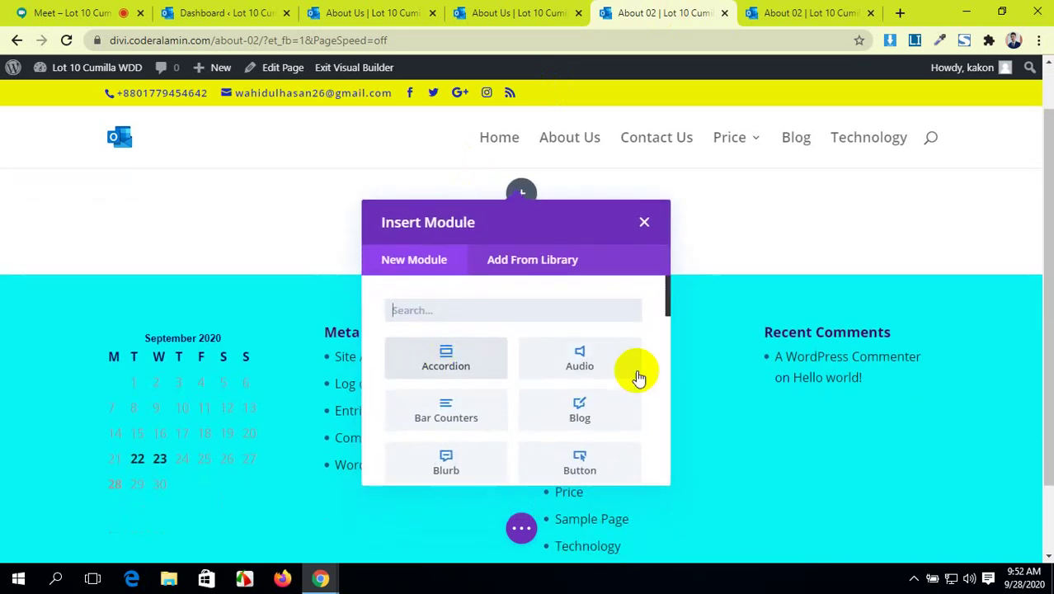
scroll(637, 376, down, 1)
scroll(640, 378, up, 1)
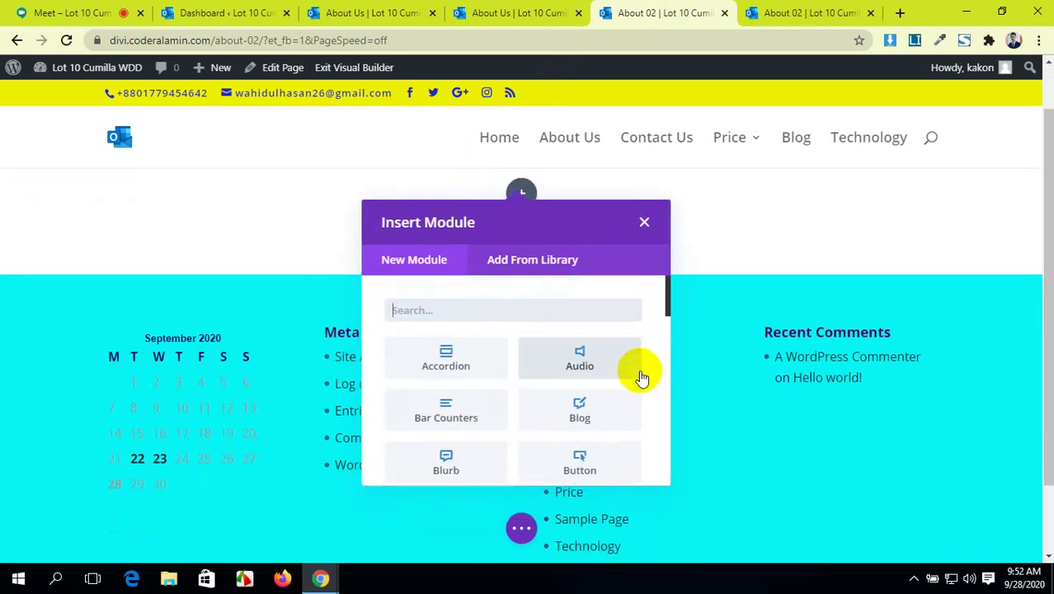
- Compare the banner on the existing About Us pages and insert a Text module with its default content into the About 02 row
click(513, 13)
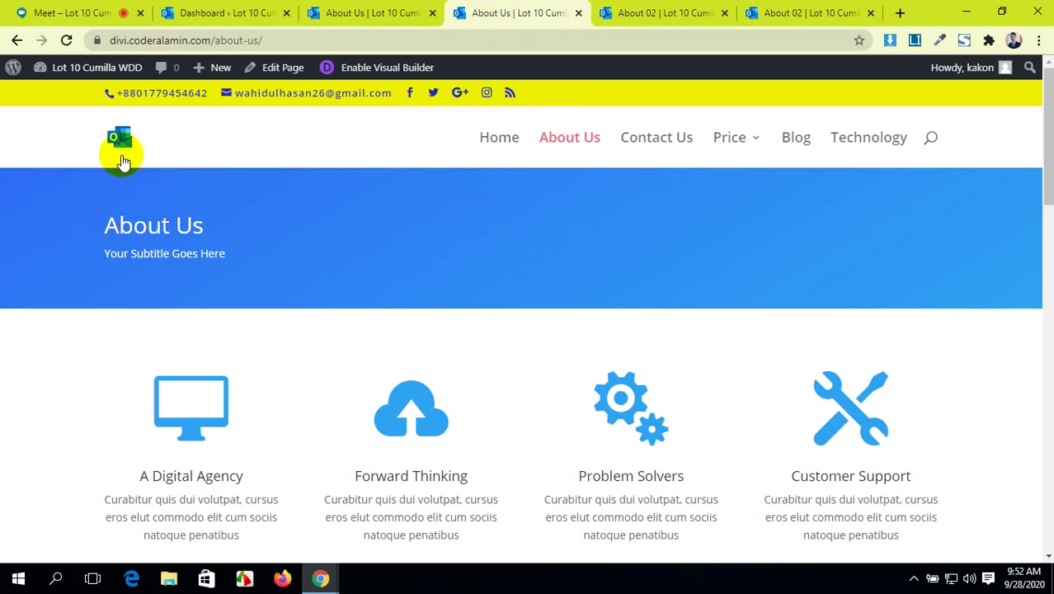
click(353, 12)
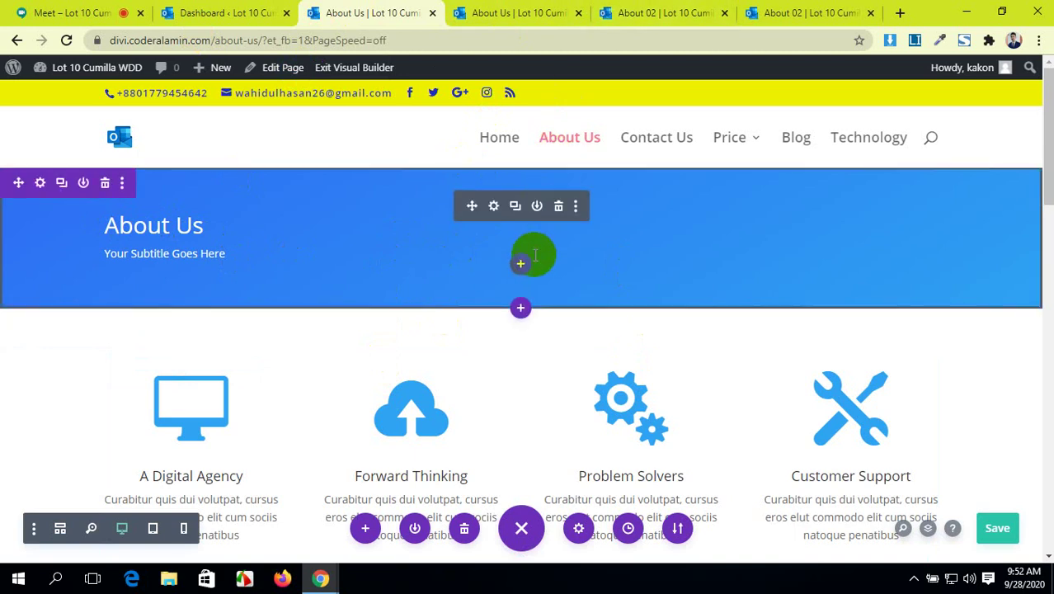
click(672, 13)
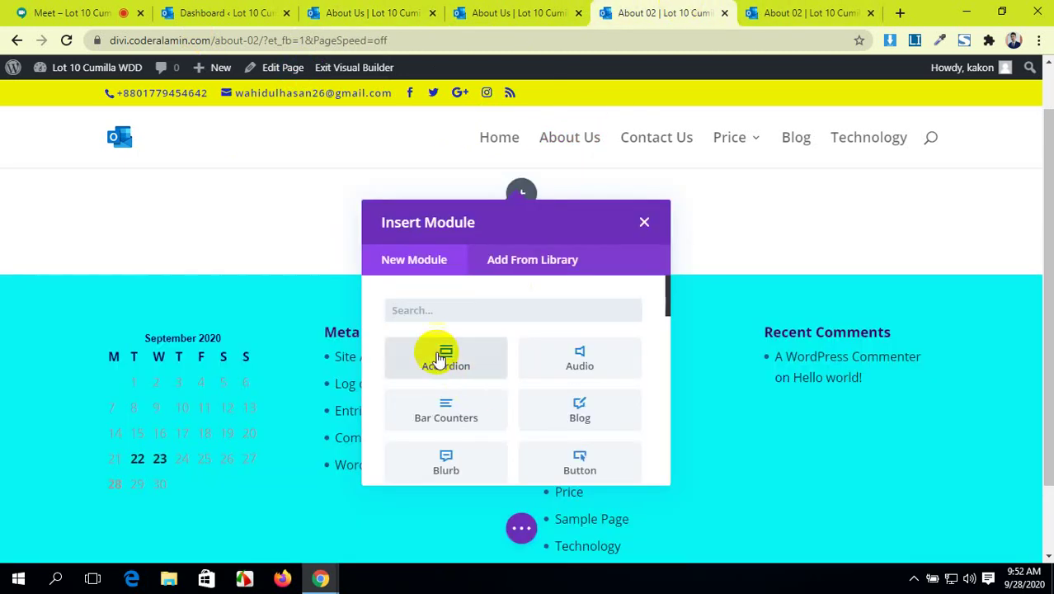
text(text)
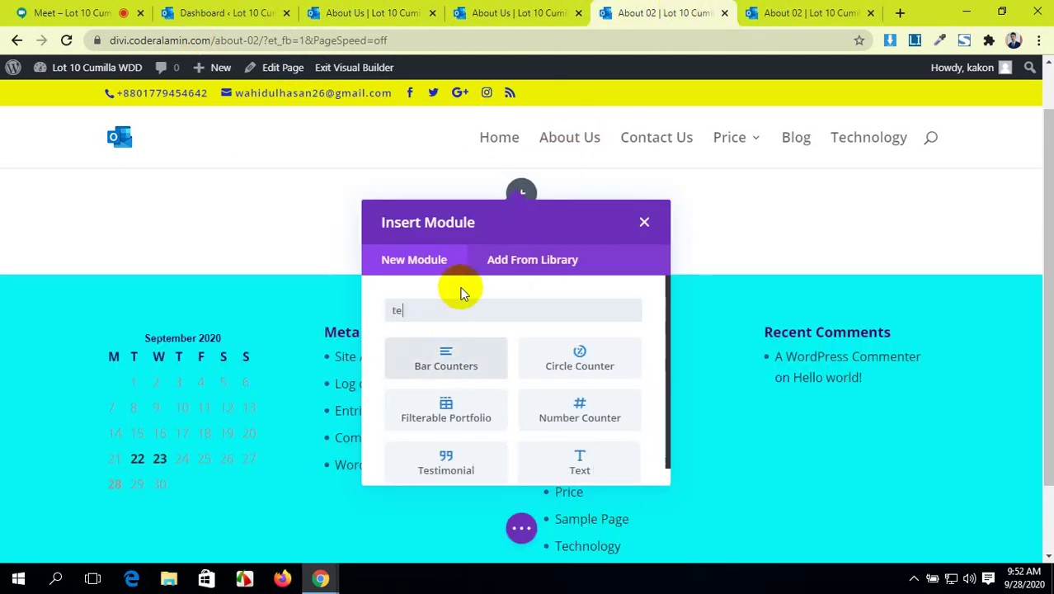
click(461, 361)
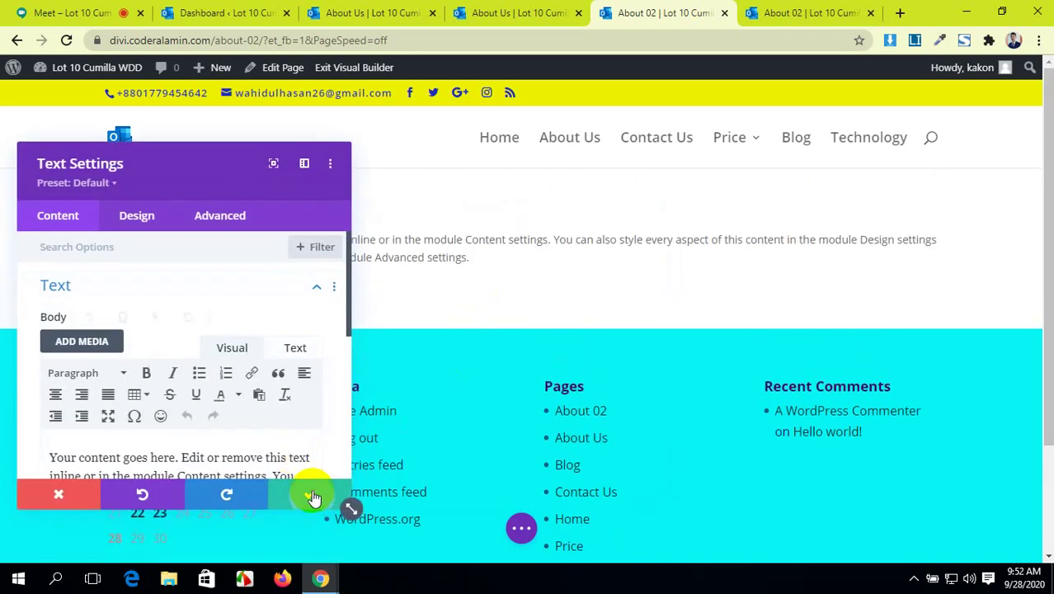
click(311, 493)
- Check the banner heading on the public About Us page and replace the About 02 Text module's placeholder content with "About Us"
click(516, 12)
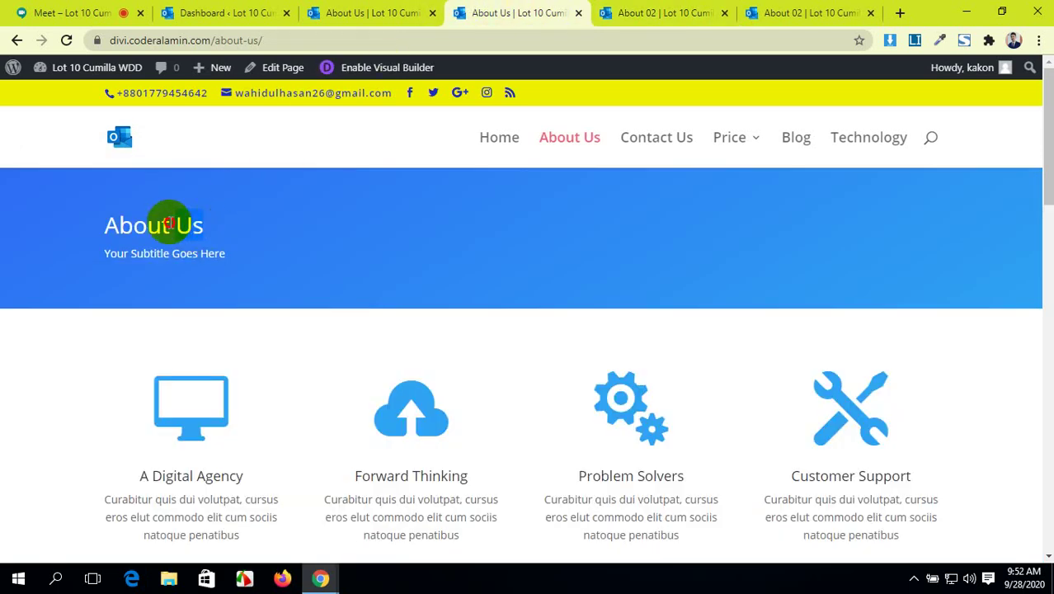
drag(201, 219, 107, 220)
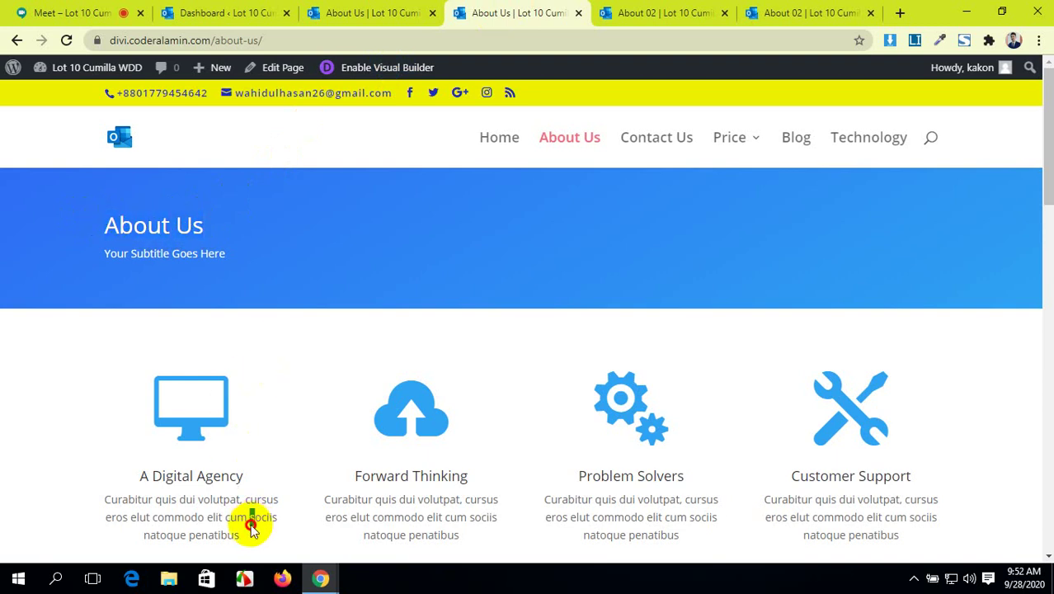
drag(252, 518, 151, 516)
click(264, 242)
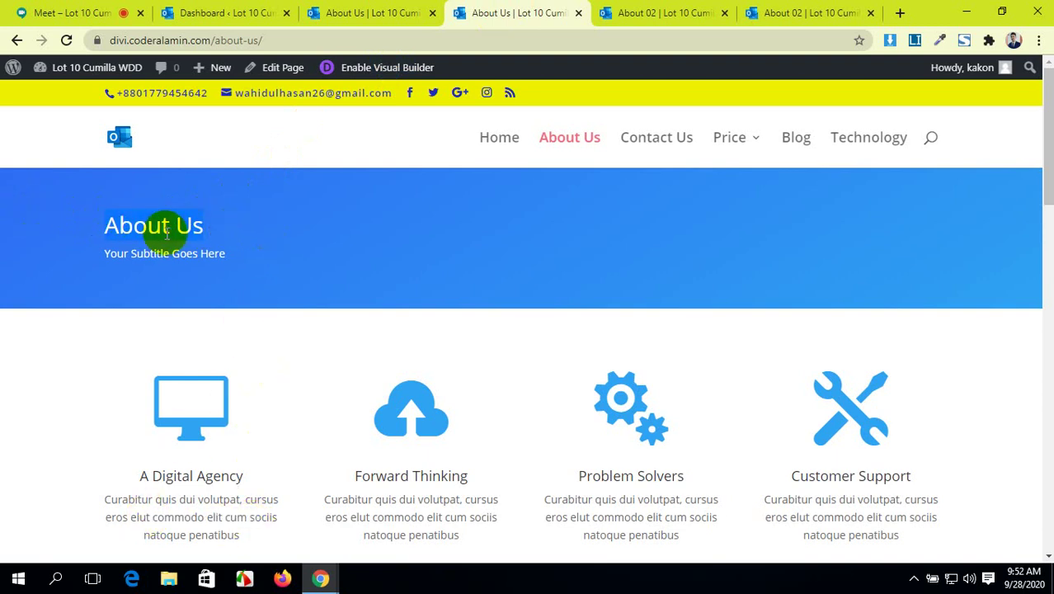
drag(216, 223, 114, 238)
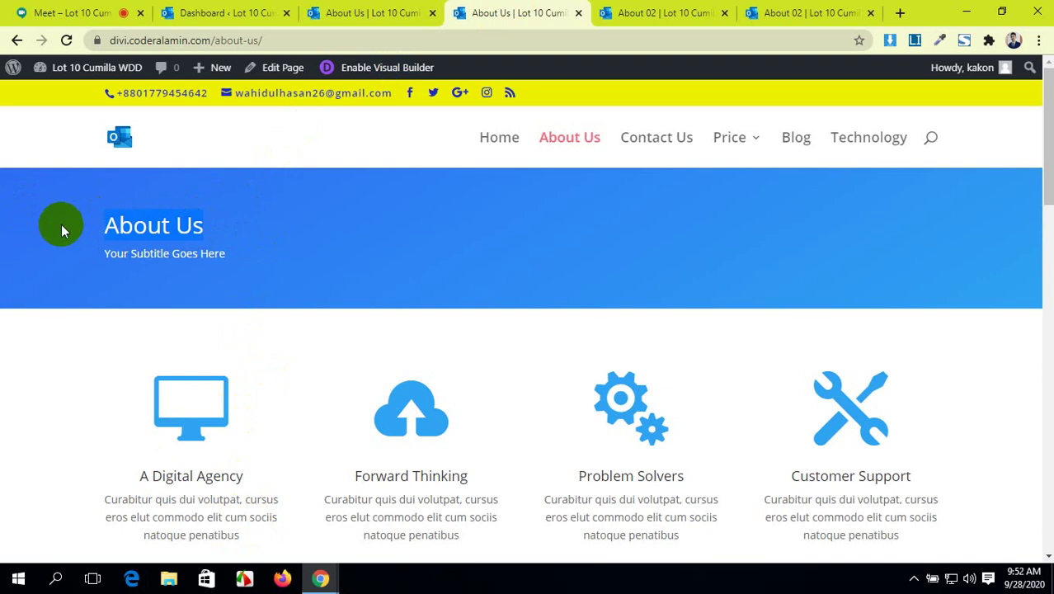
click(714, 11)
mouse_move(376, 252)
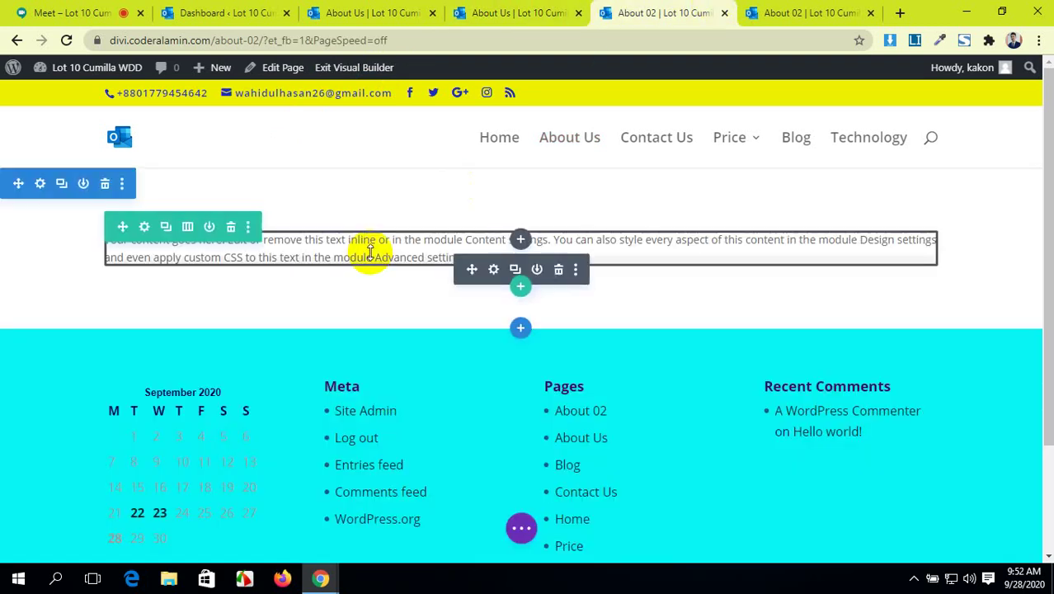
click(495, 271)
scroll(173, 371, down, 2)
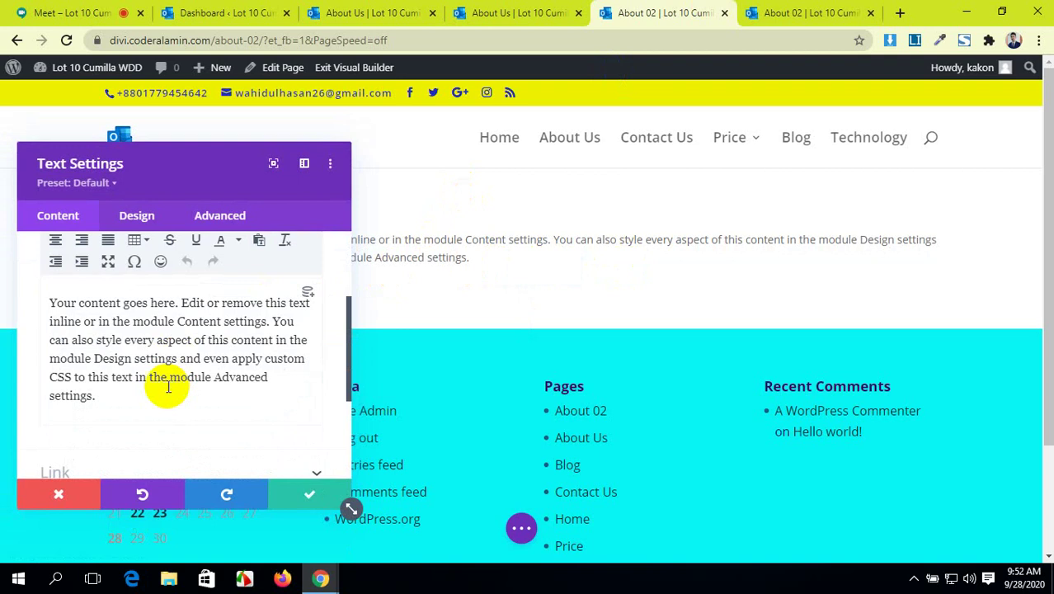
drag(96, 397, 67, 286)
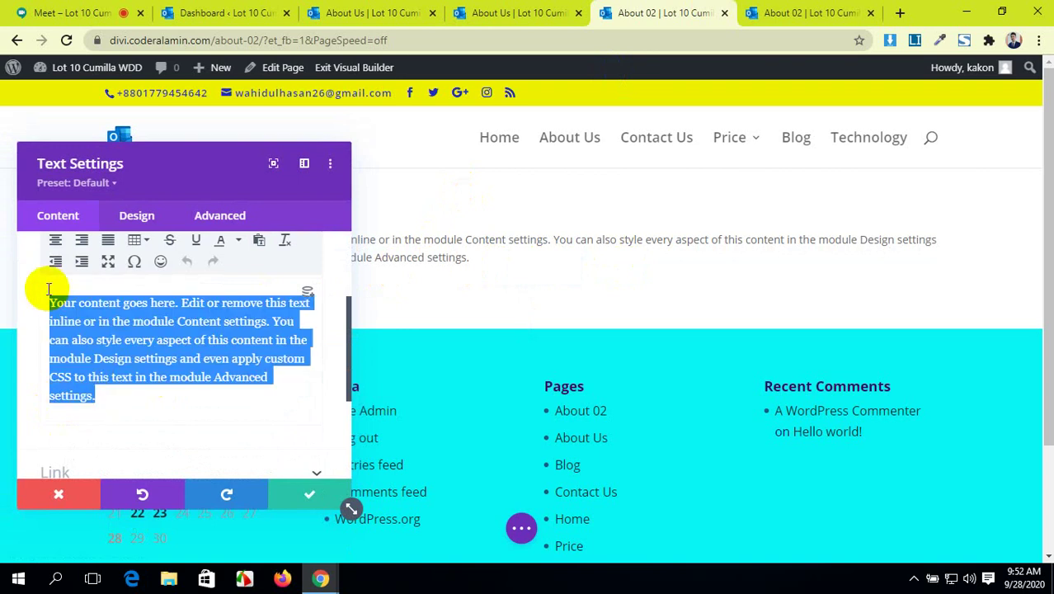
text(About Us)
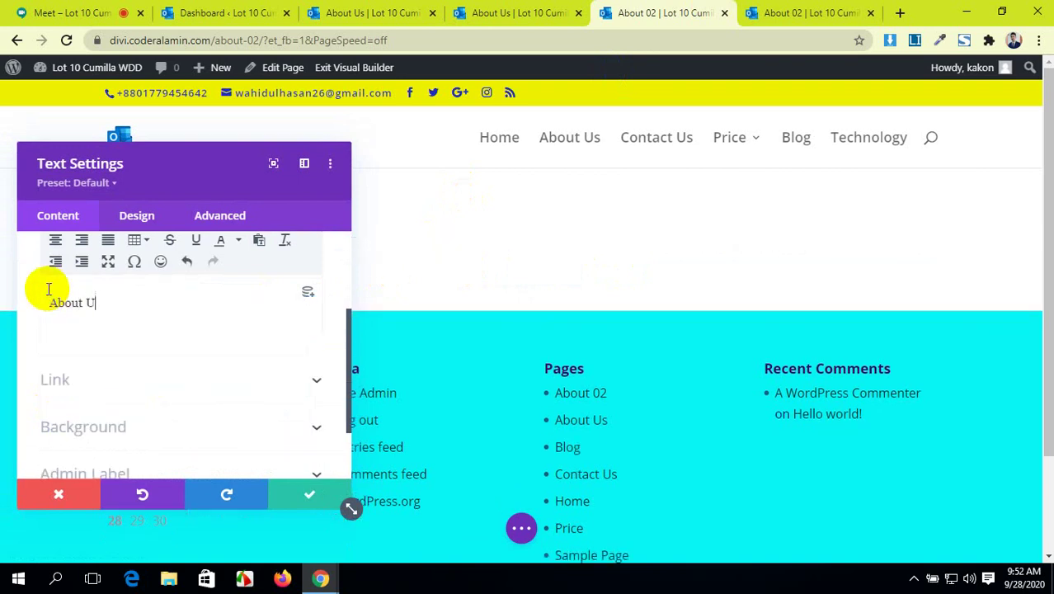
- Format the "About Us" line in the Text module body as Heading 3
triple_click(98, 304)
scroll(103, 293, up, 2)
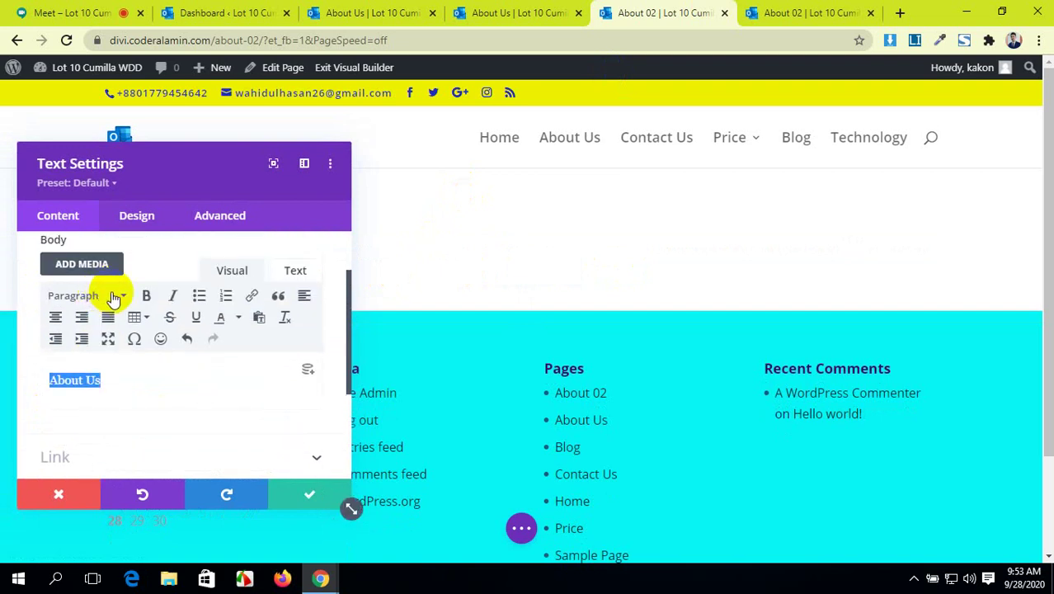
click(110, 299)
click(109, 415)
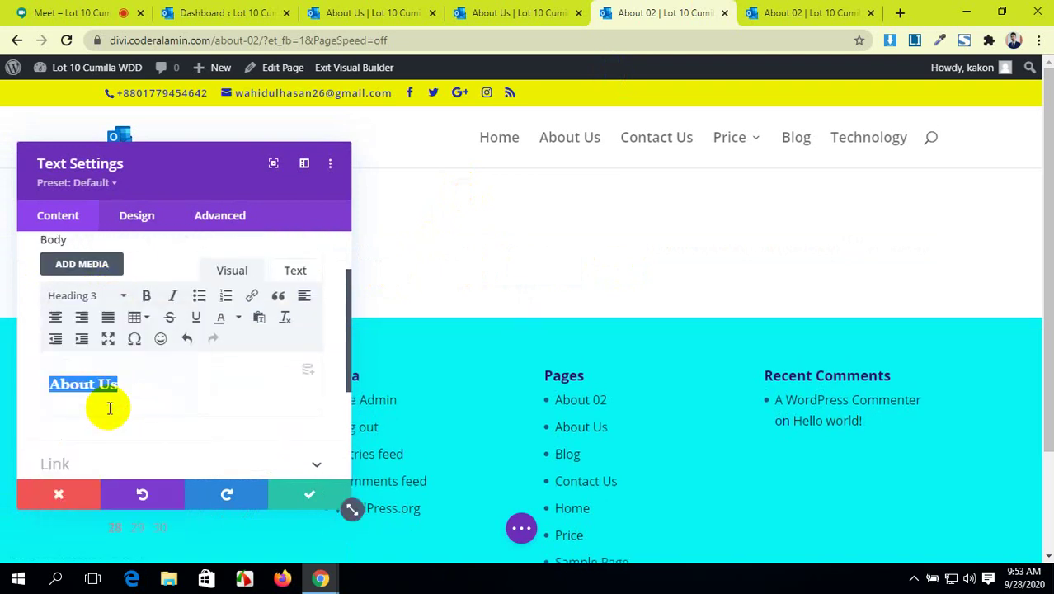
- Add the paragraph "Bulid Your About Us Page" below the "About Us" heading in the Text module
drag(188, 158, 604, 162)
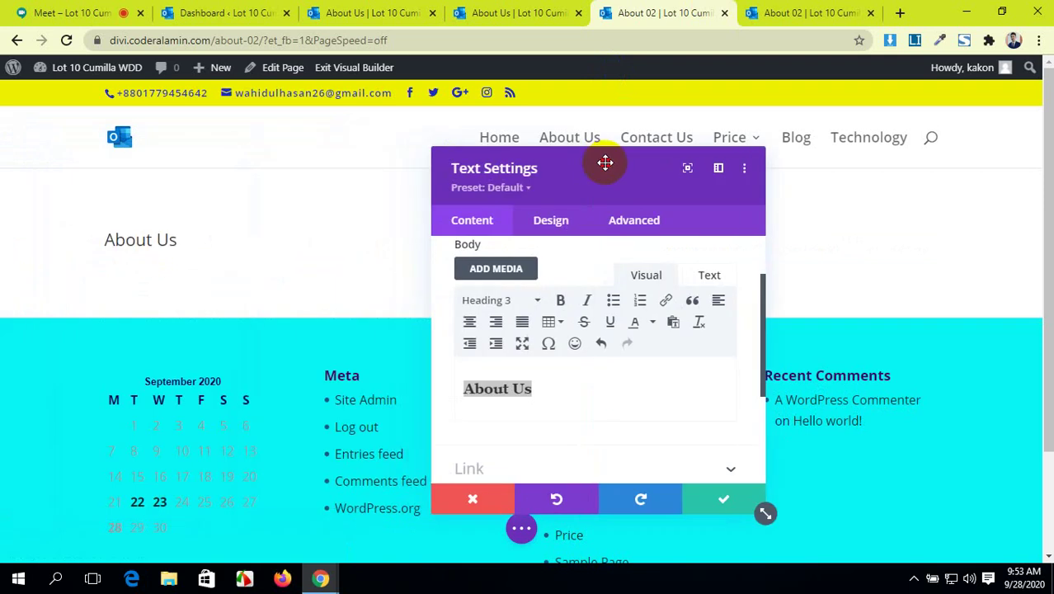
scroll(594, 355, down, 1)
triple_click(567, 313)
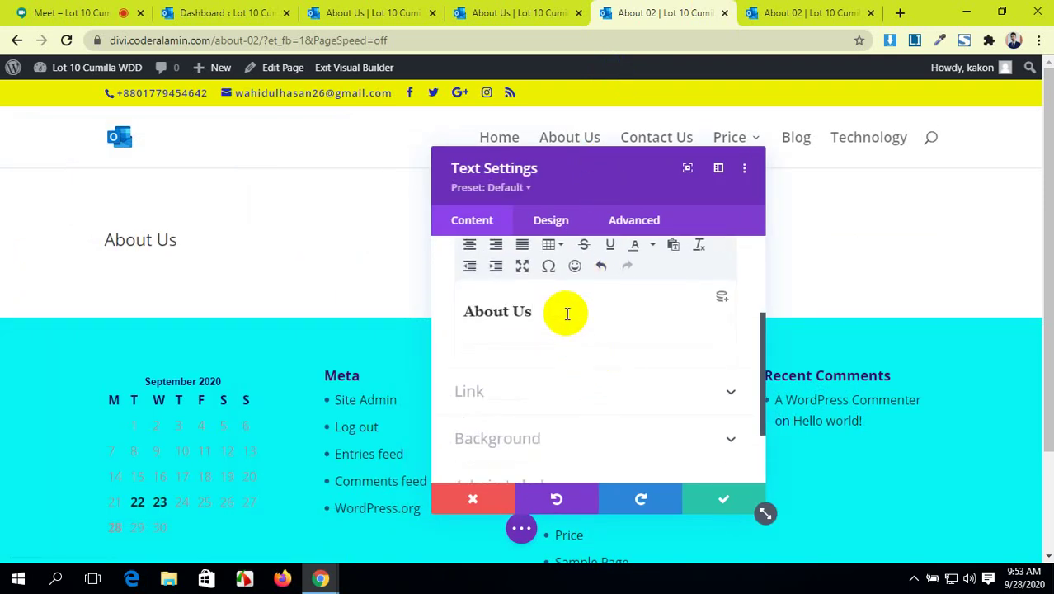
key(Return)
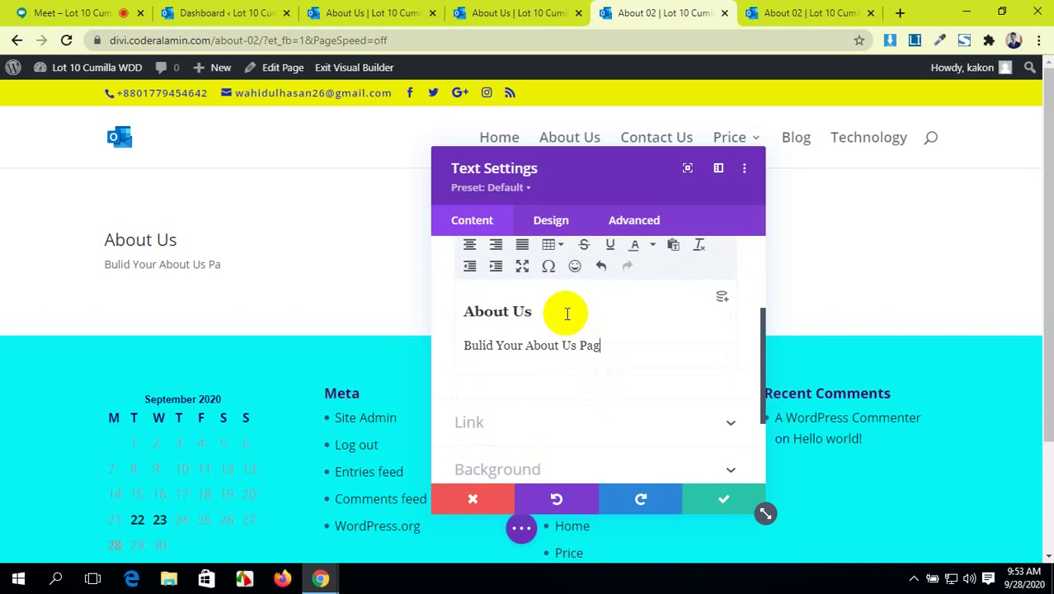
- Switch to the Google Meet call, mute the participant whose microphone is on, and return to the About 02 builder
click(64, 15)
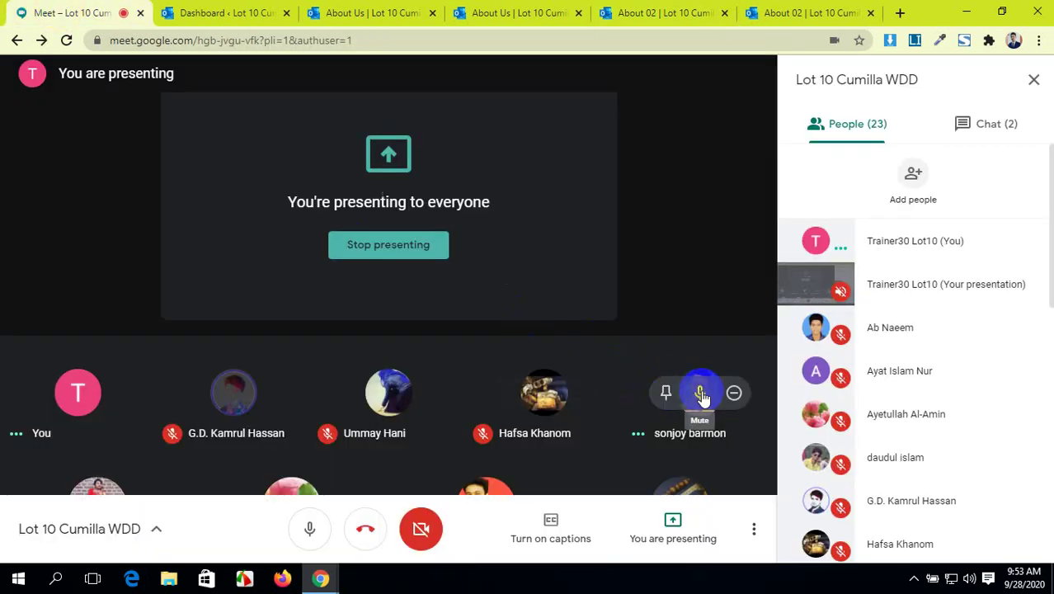
click(701, 394)
click(623, 353)
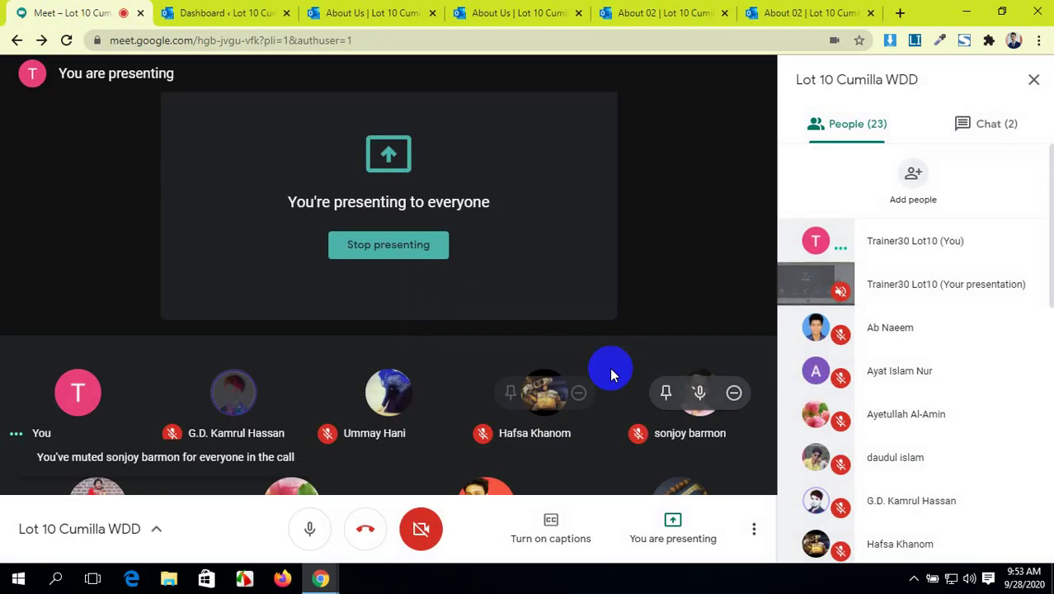
click(666, 10)
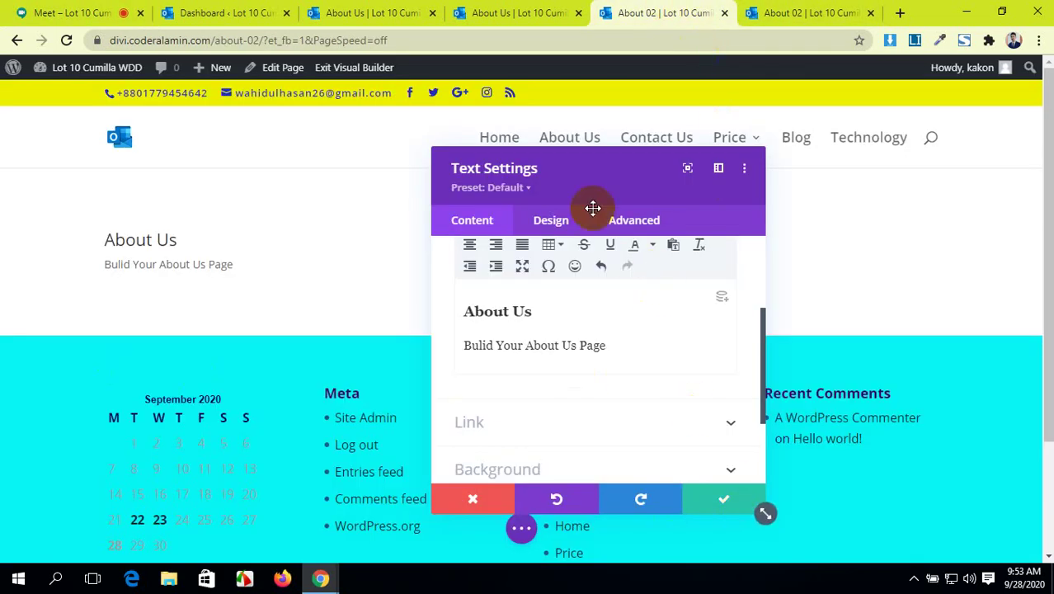
- Save the Text module's content and set the section's background color to #0c71c3
drag(595, 172, 628, 162)
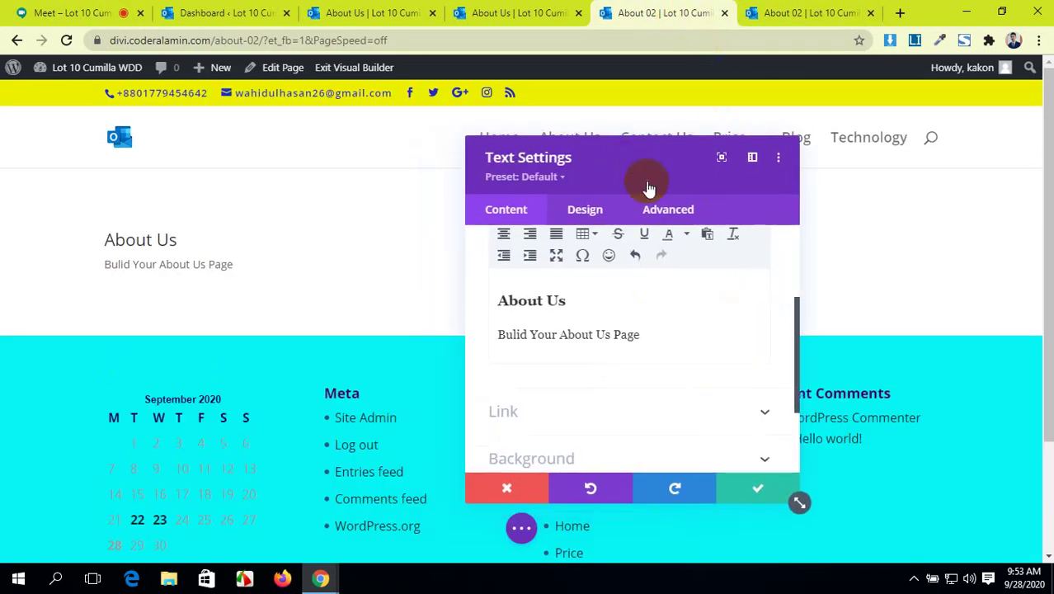
click(757, 487)
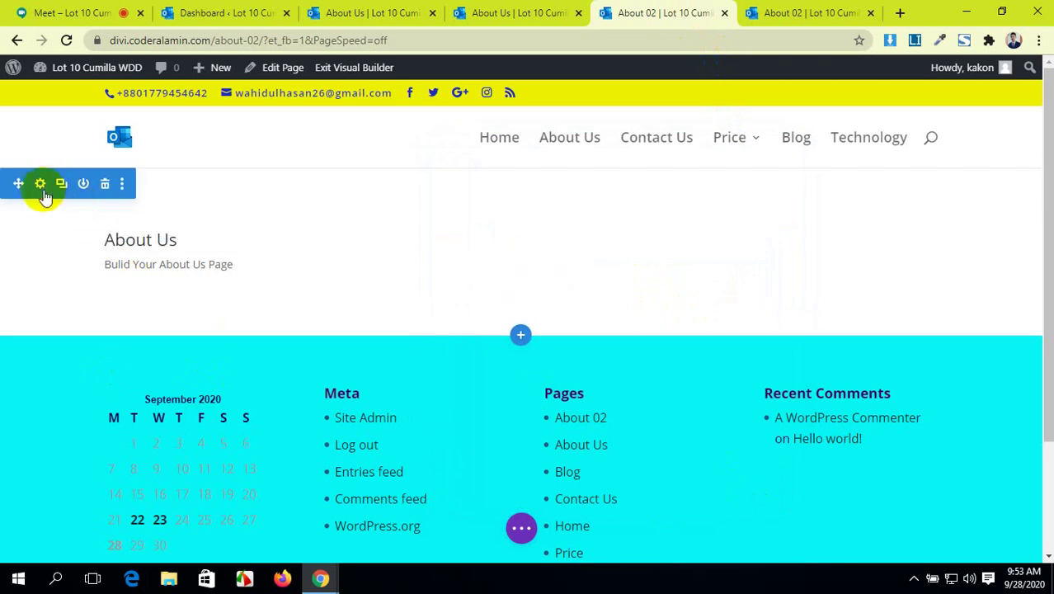
click(39, 183)
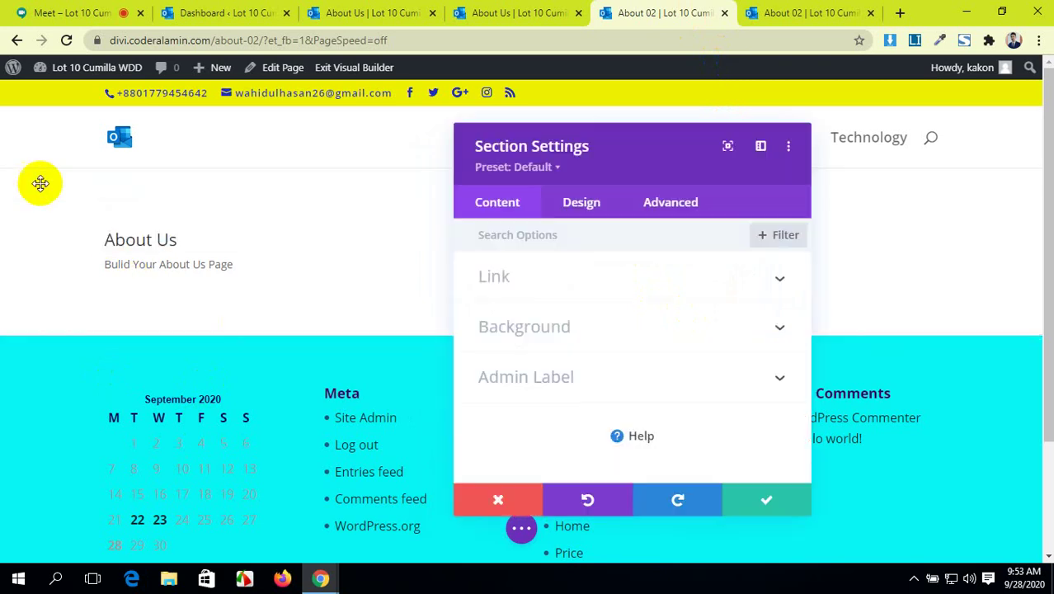
click(624, 328)
scroll(618, 346, down, 2)
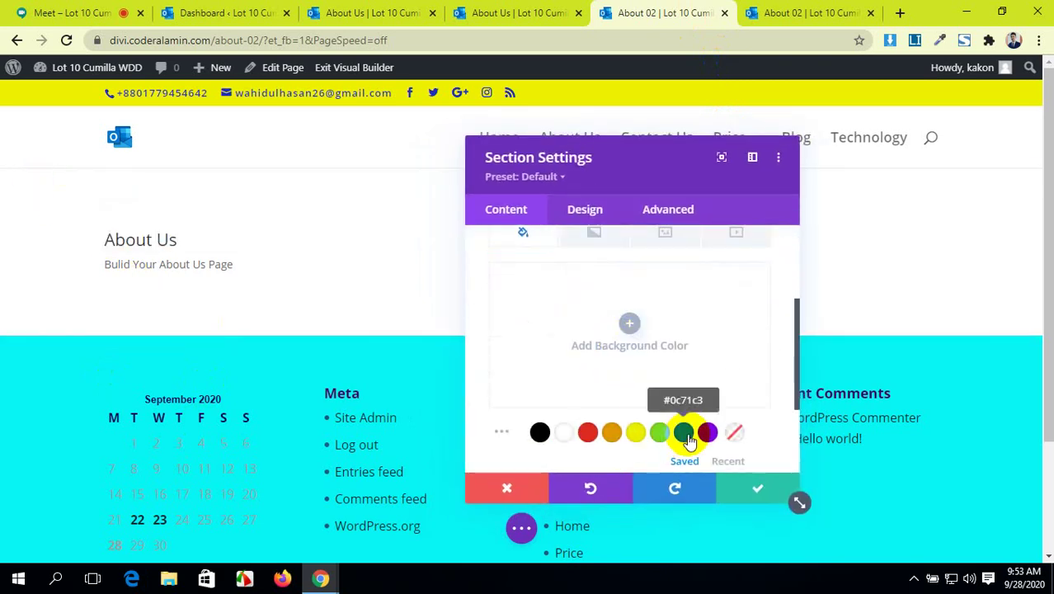
click(687, 435)
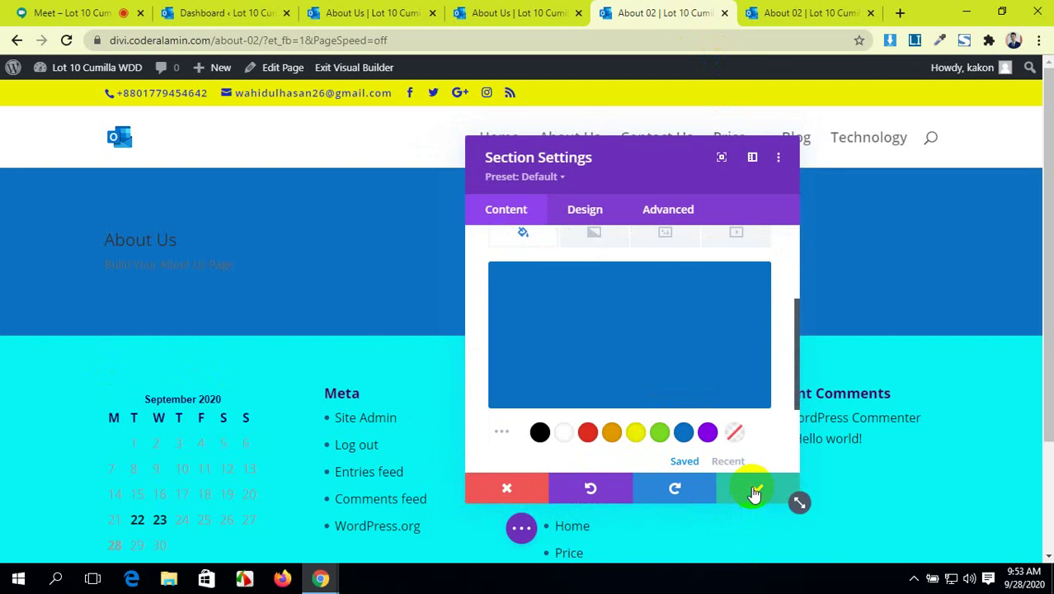
click(754, 493)
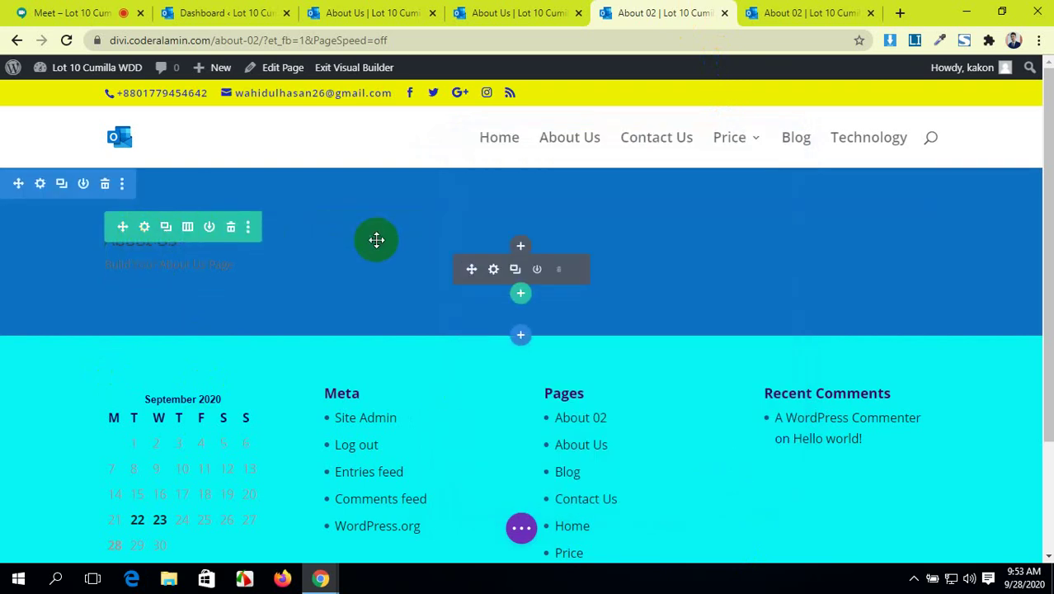
- Open the settings of the banner's Text module and set its Heading 3 font to Actor
click(494, 270)
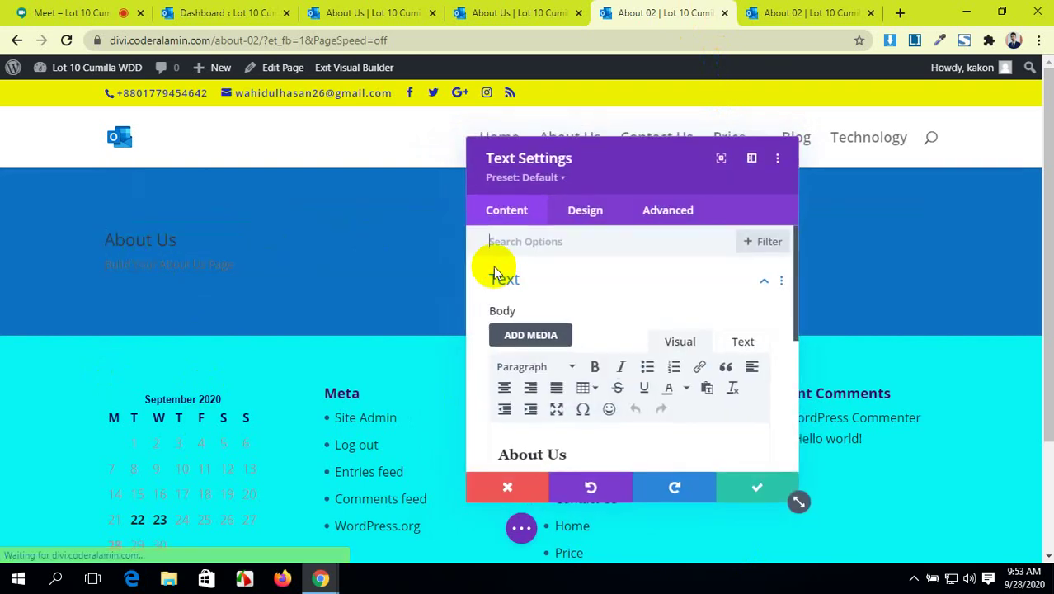
drag(618, 162, 719, 136)
scroll(695, 291, down, 2)
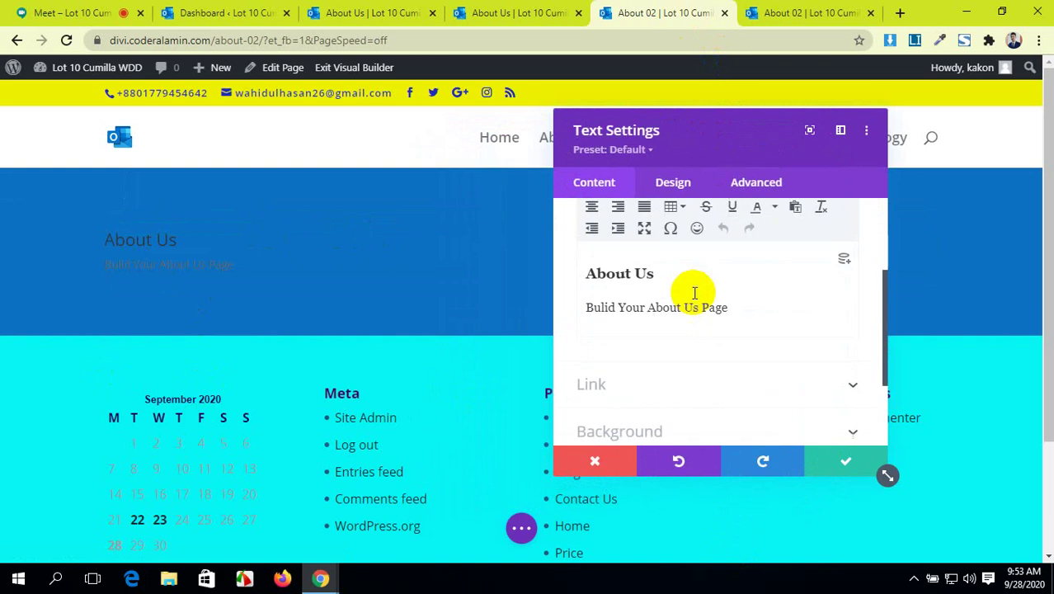
scroll(643, 248, up, 1)
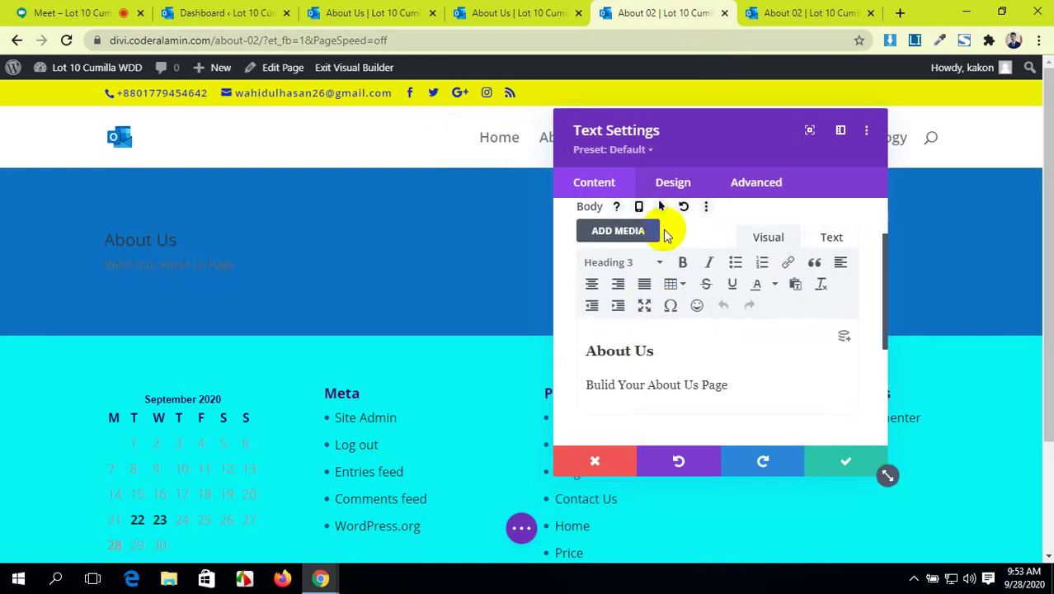
scroll(676, 346, down, 1)
scroll(689, 353, down, 2)
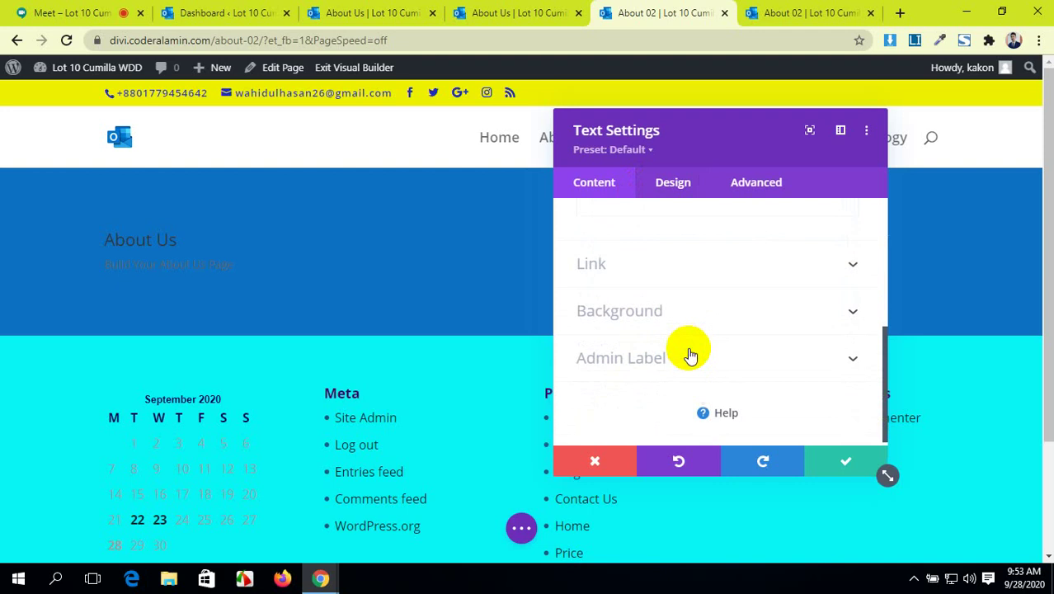
click(668, 198)
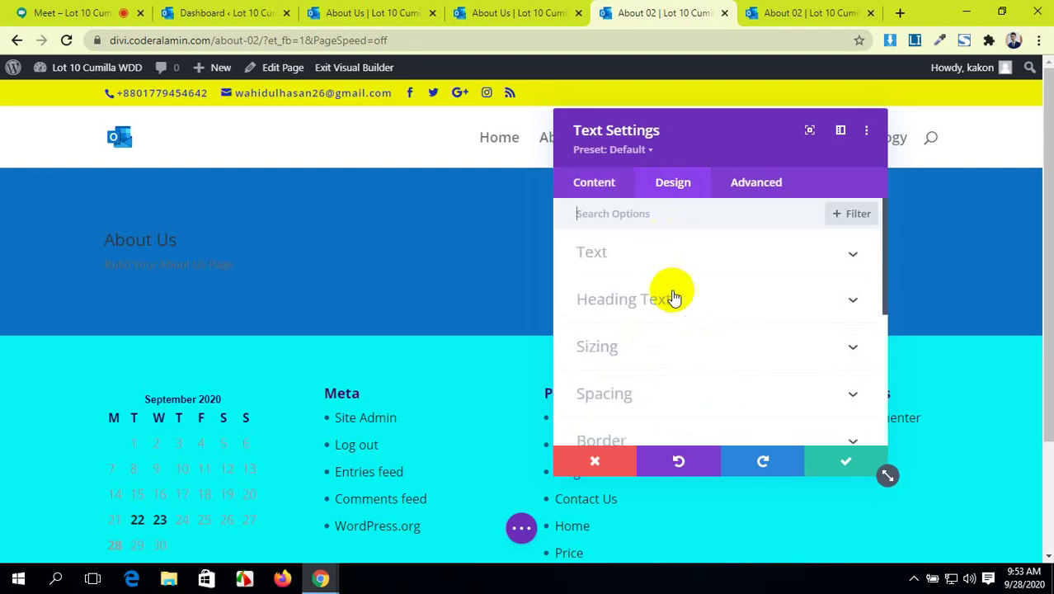
click(840, 295)
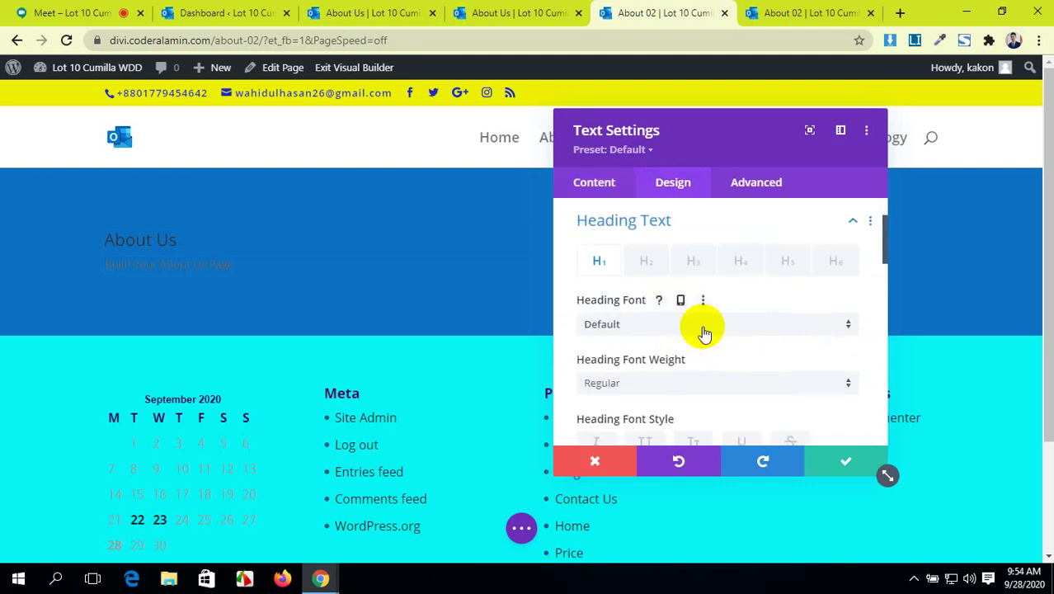
click(691, 262)
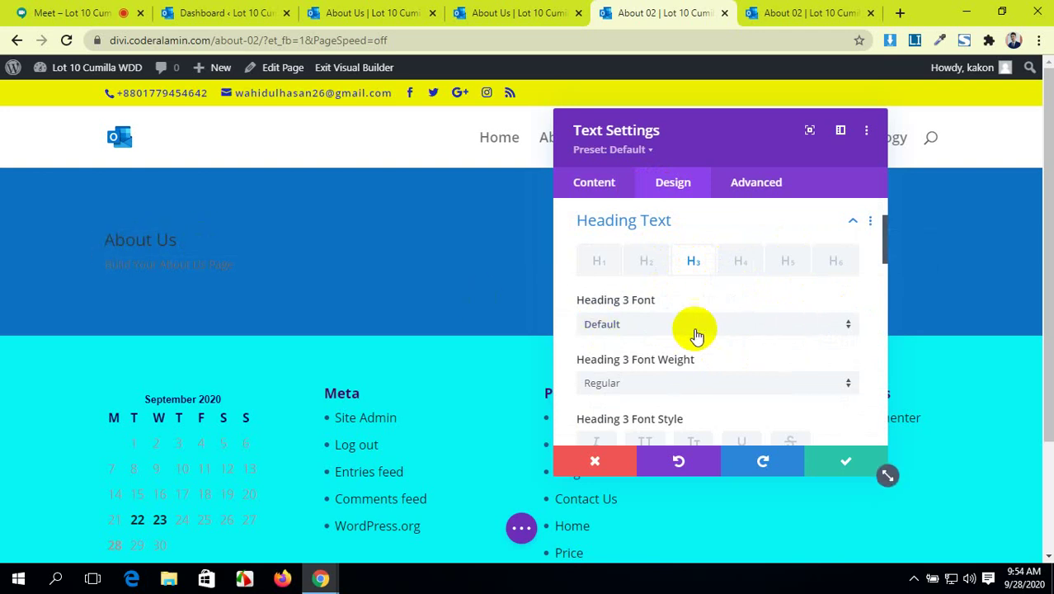
click(750, 330)
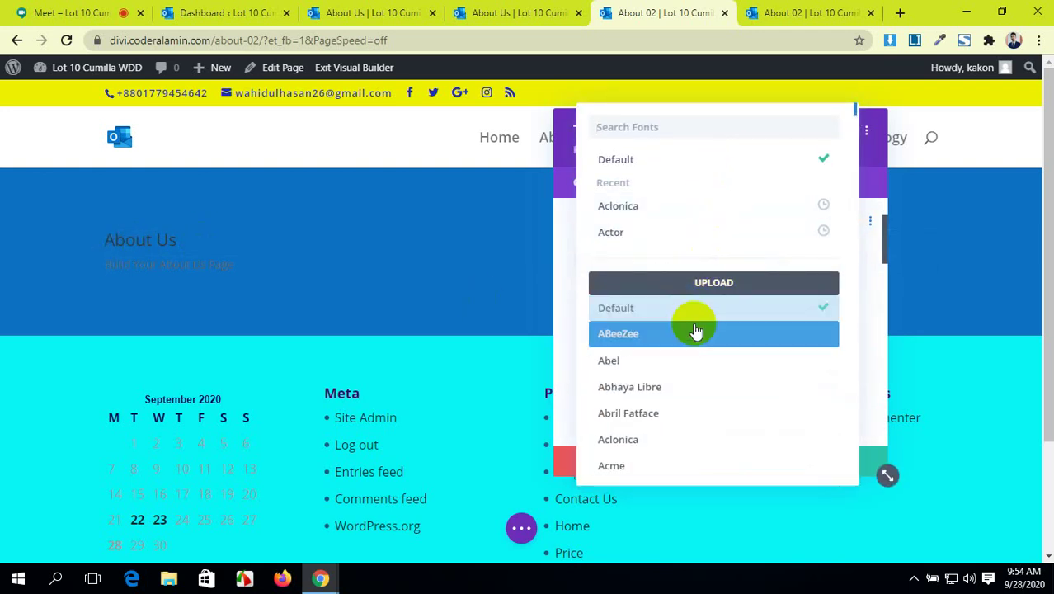
scroll(696, 347, down, 2)
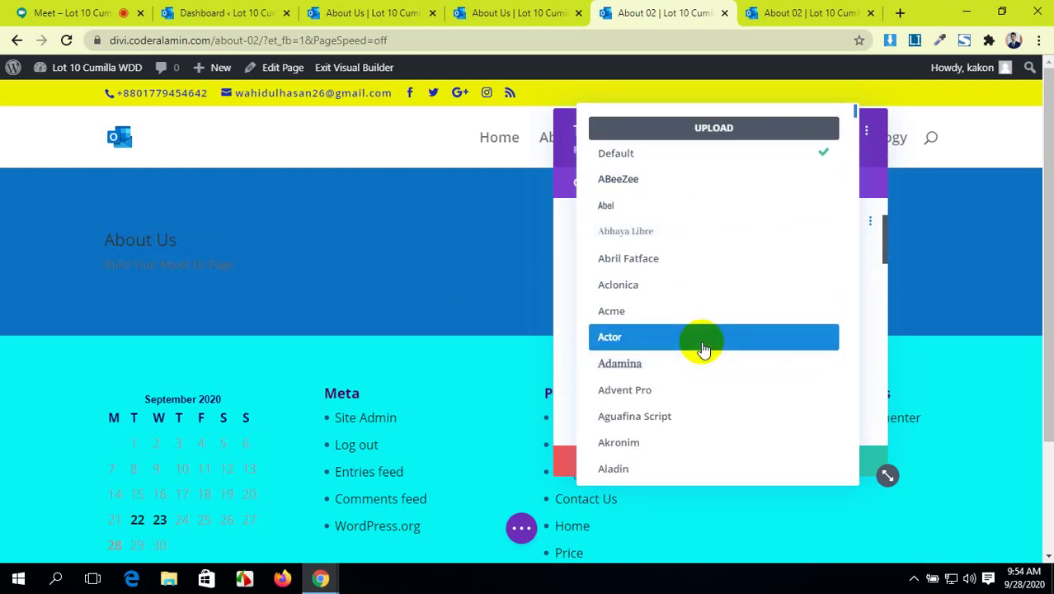
click(702, 347)
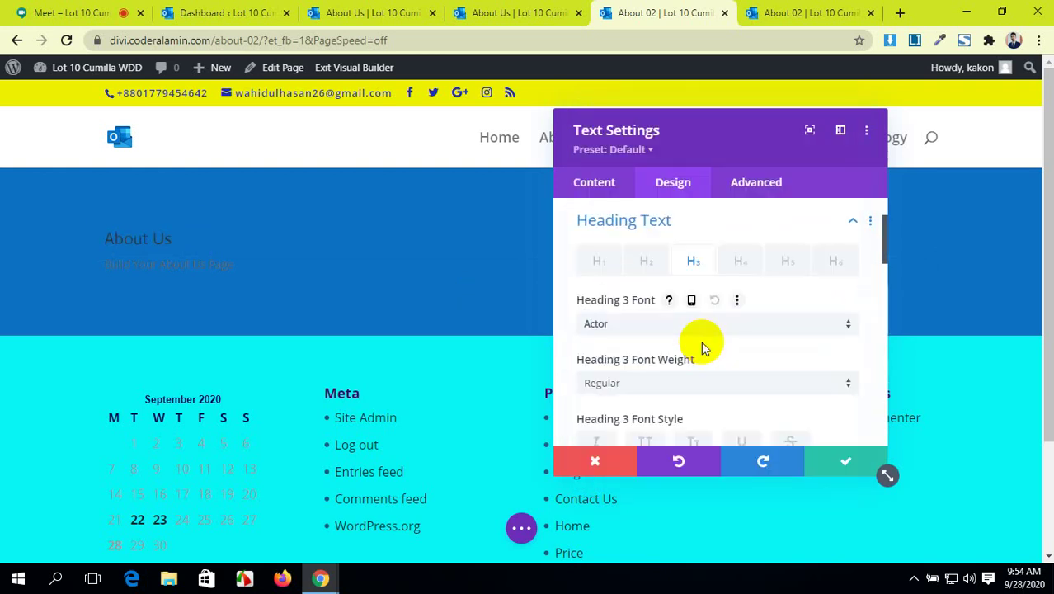
- Set the Heading 3 font weight to Bold and its text alignment to left
click(713, 384)
click(716, 423)
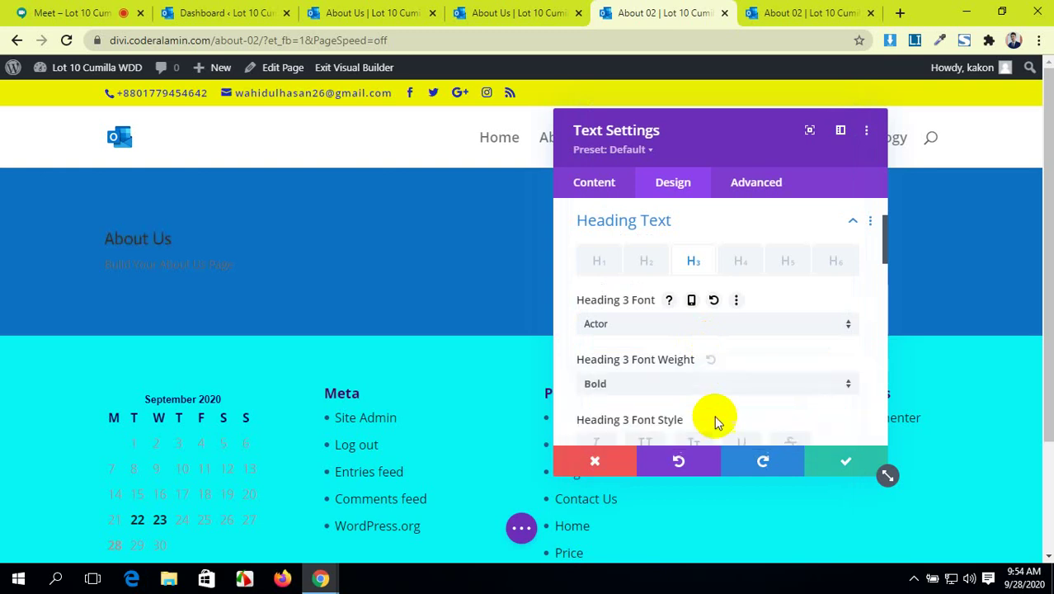
scroll(727, 384, down, 2)
scroll(727, 384, down, 1)
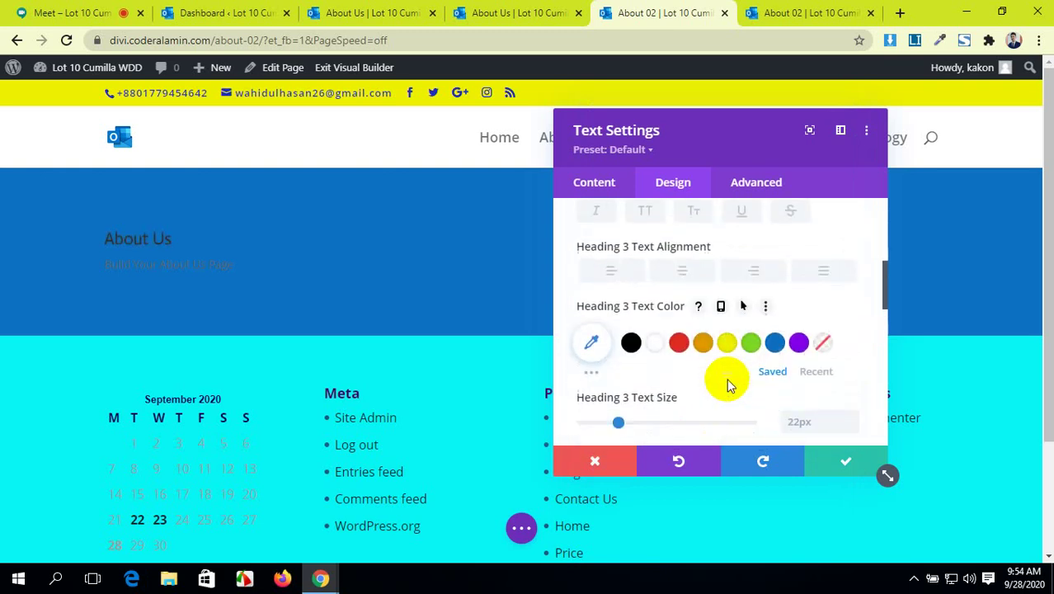
scroll(727, 384, up, 1)
click(611, 348)
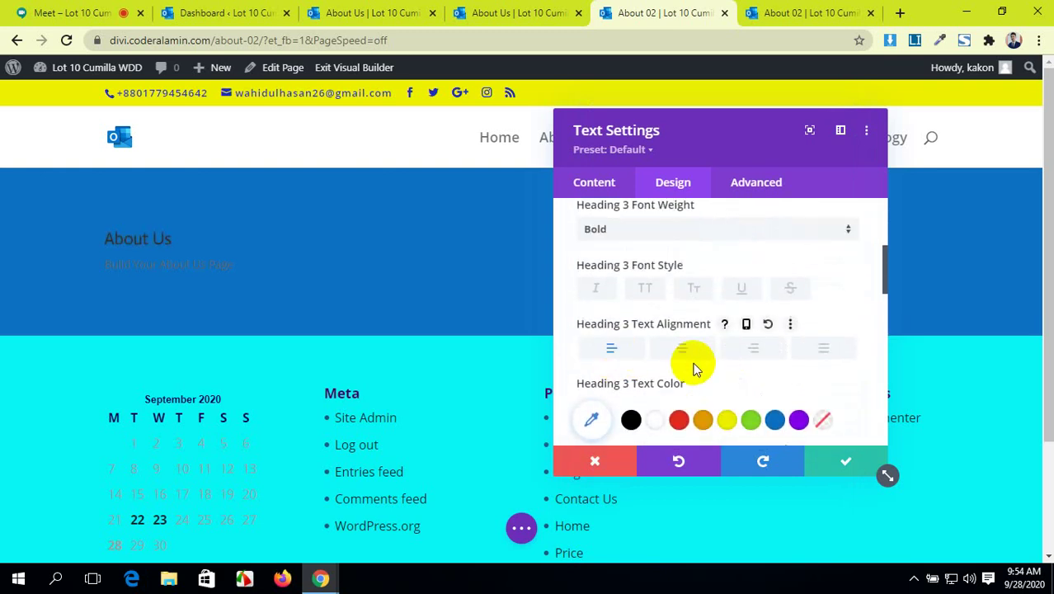
- Try a light gray Heading 3 text color from the expanded palette, and replace it with dark gray
scroll(660, 363, down, 1)
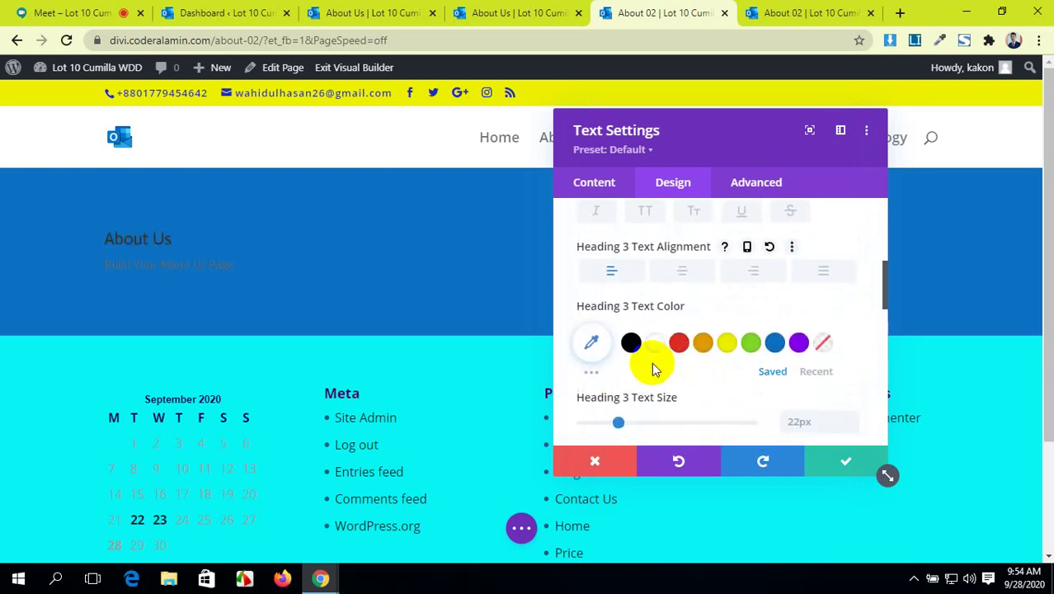
click(588, 375)
scroll(700, 353, down, 1)
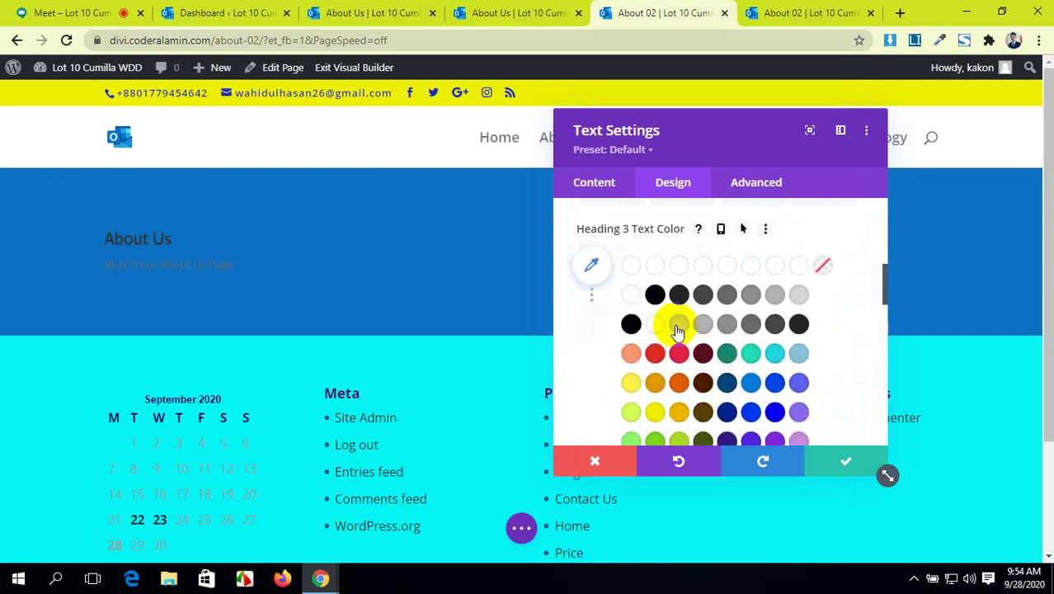
click(676, 327)
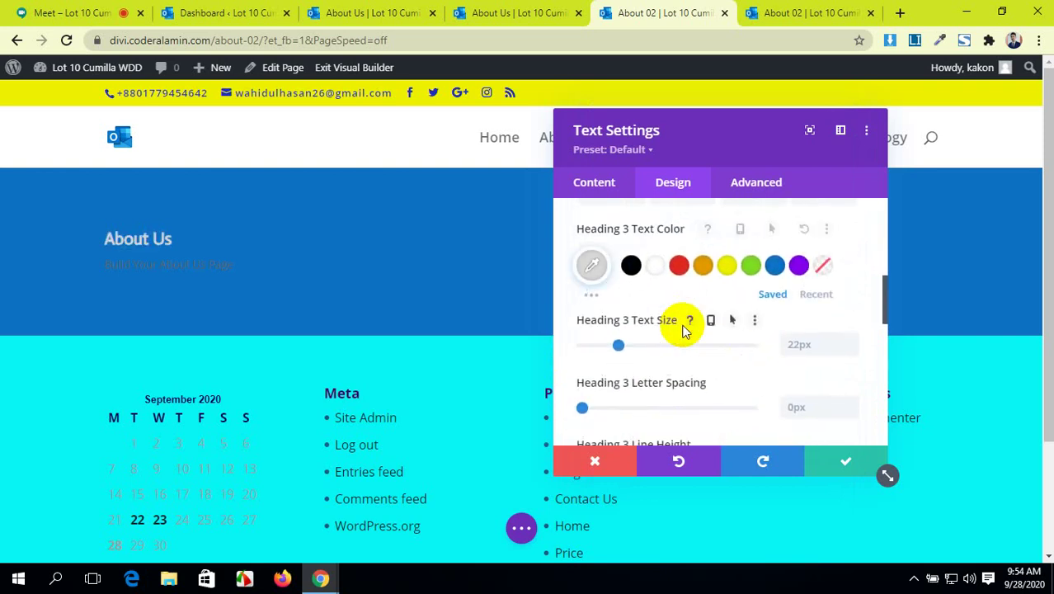
click(591, 301)
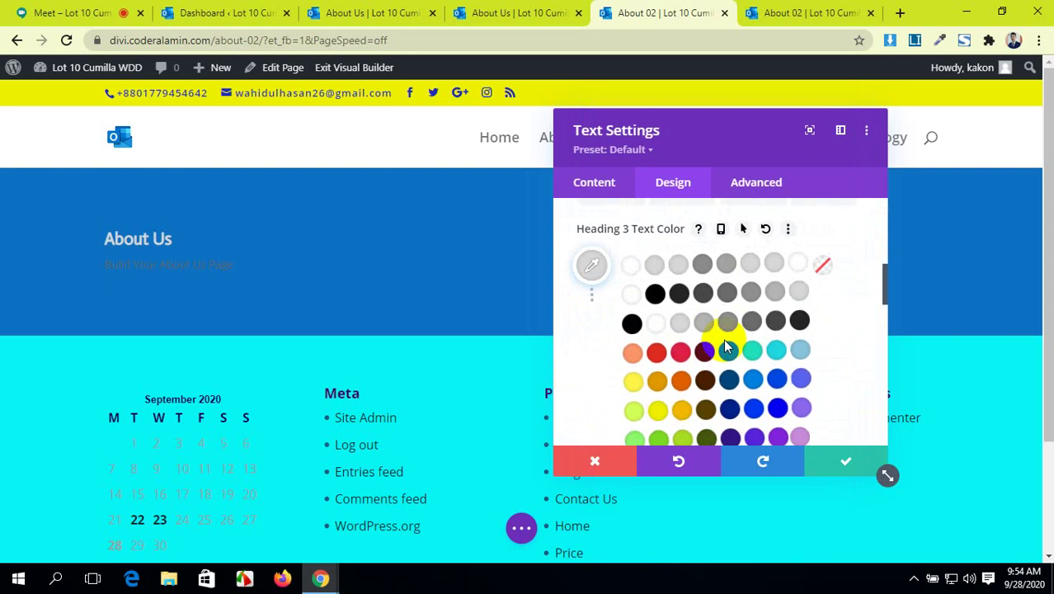
click(773, 330)
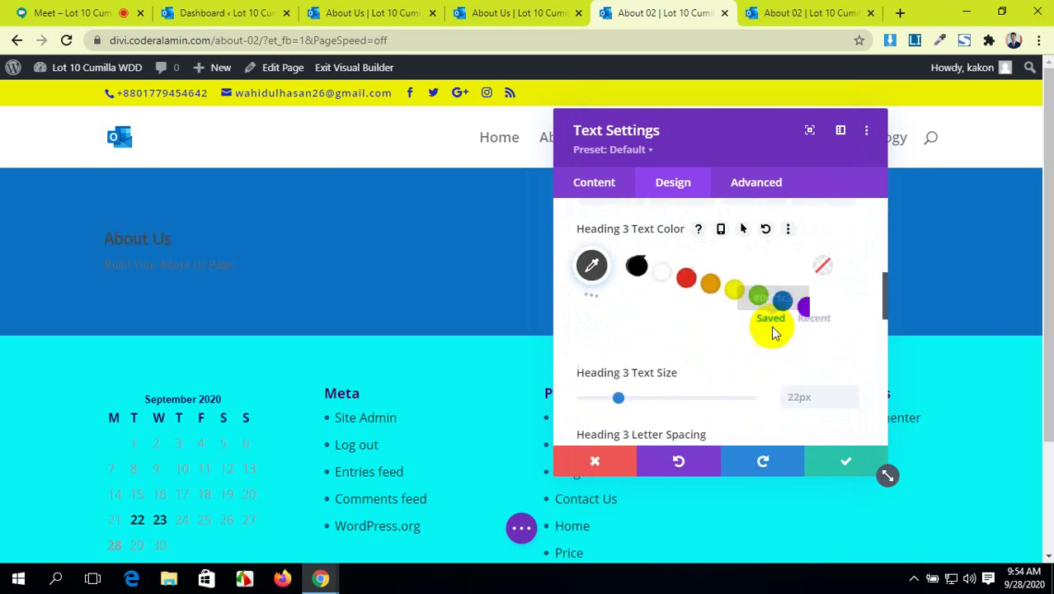
- Check the existing About Us page for reference and set the Heading 3 text size to 35px in the About 02 builder
click(354, 10)
click(550, 10)
click(632, 10)
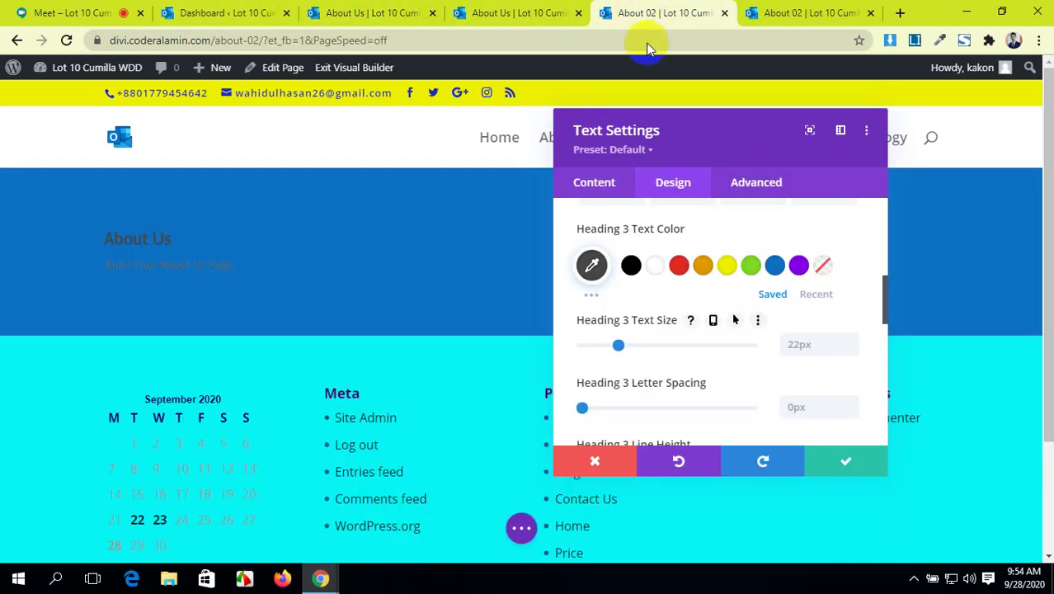
drag(620, 344, 642, 345)
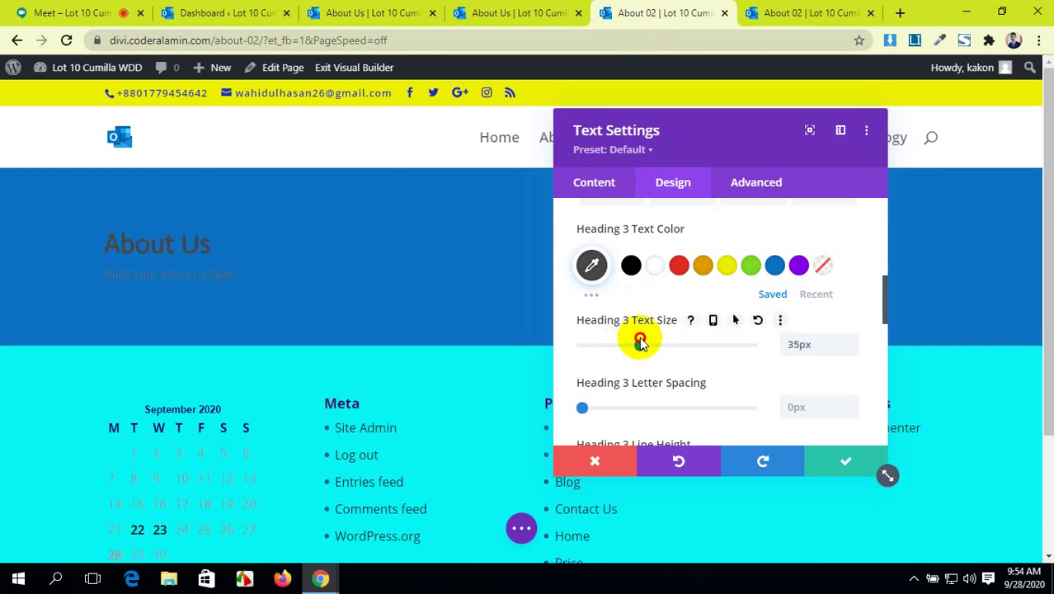
- Set the font of the Text module's regular body text to Actor
scroll(725, 383, down, 1)
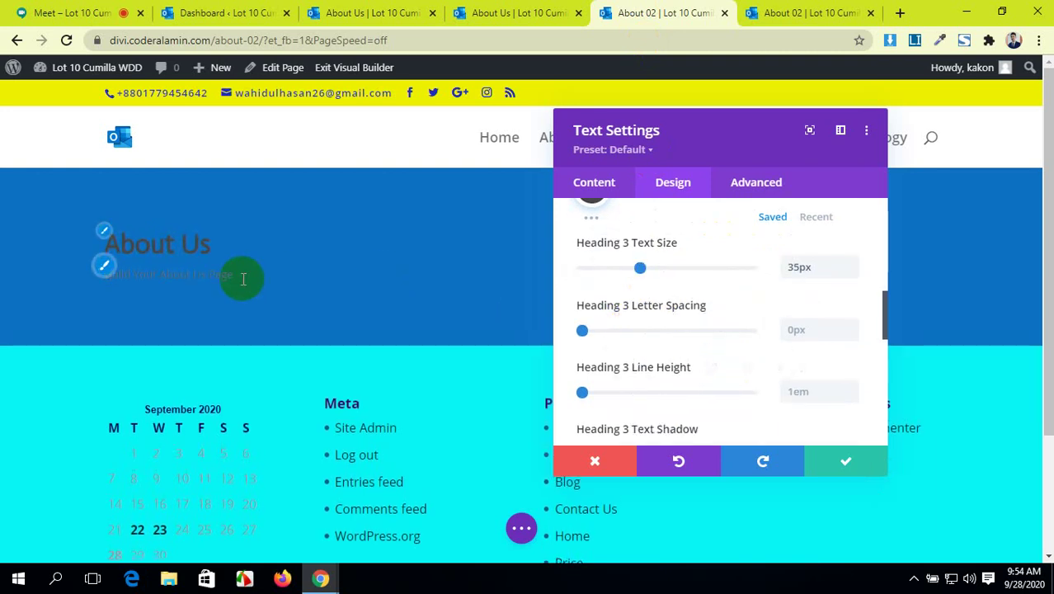
scroll(700, 335, down, 3)
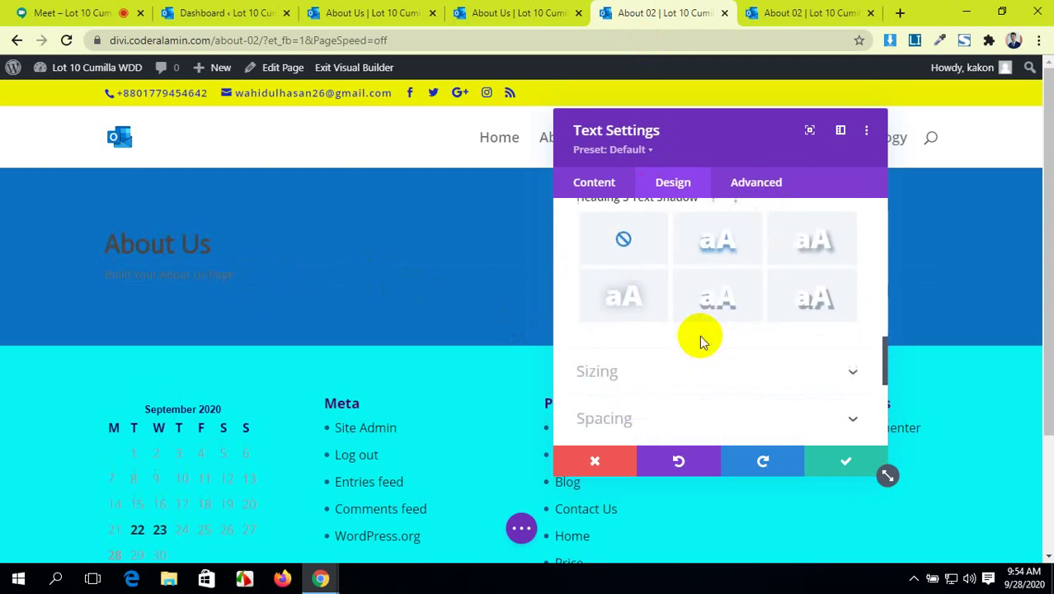
scroll(700, 342, up, 6)
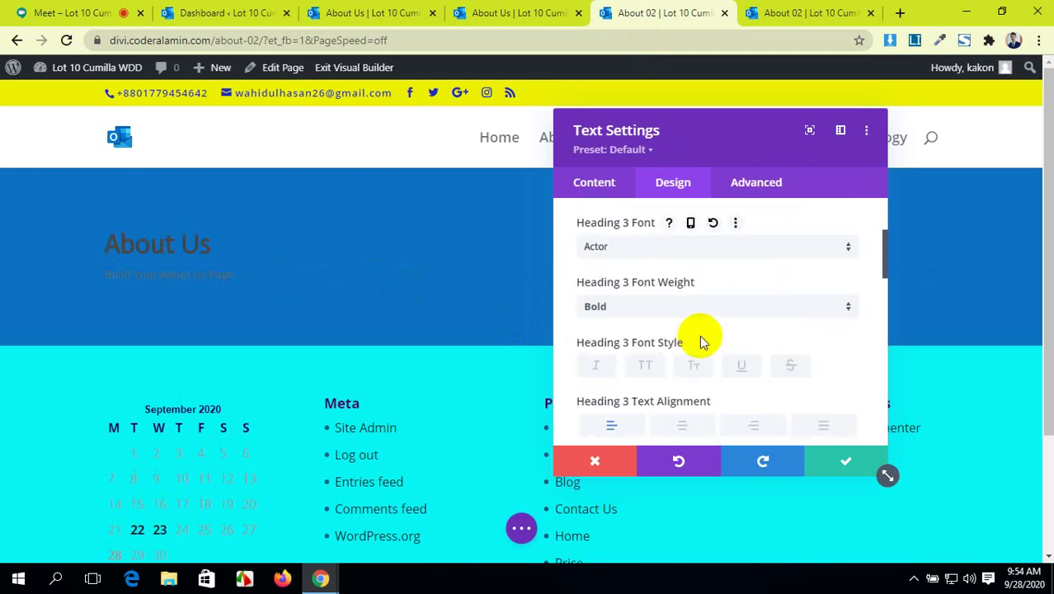
click(727, 254)
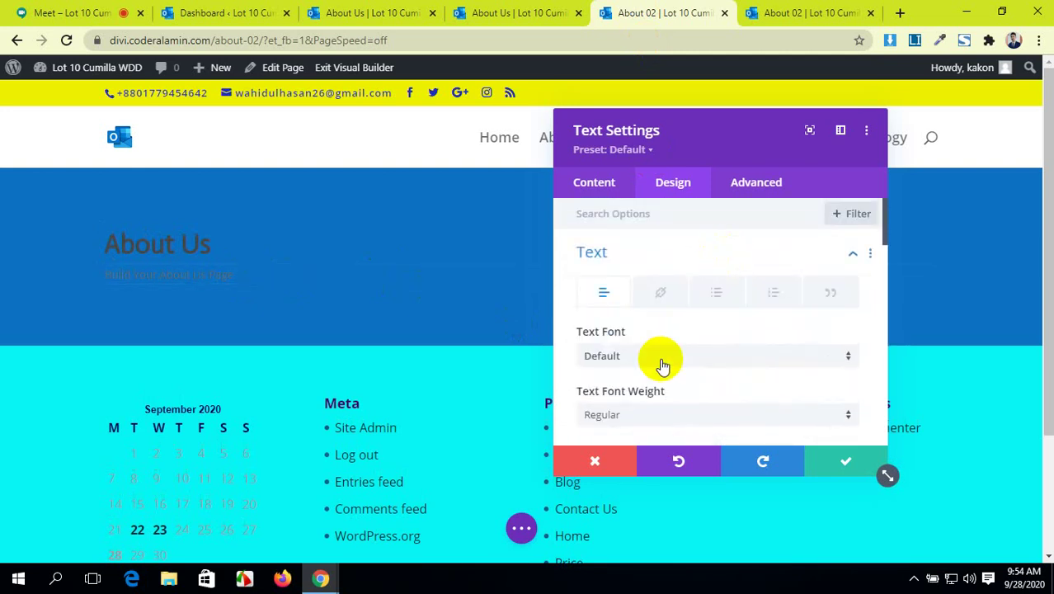
scroll(725, 312, down, 1)
click(751, 290)
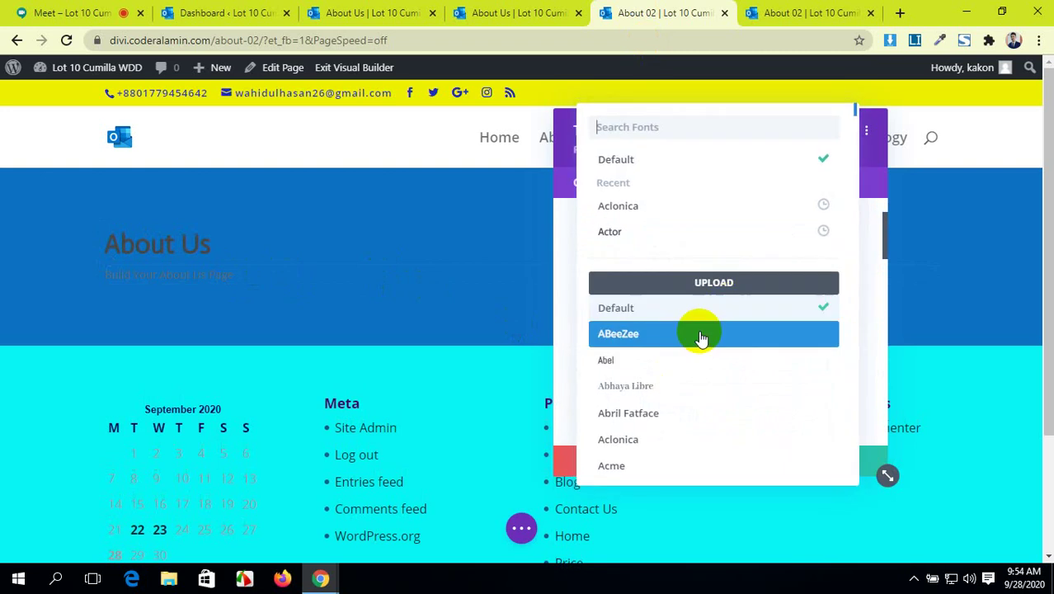
click(696, 236)
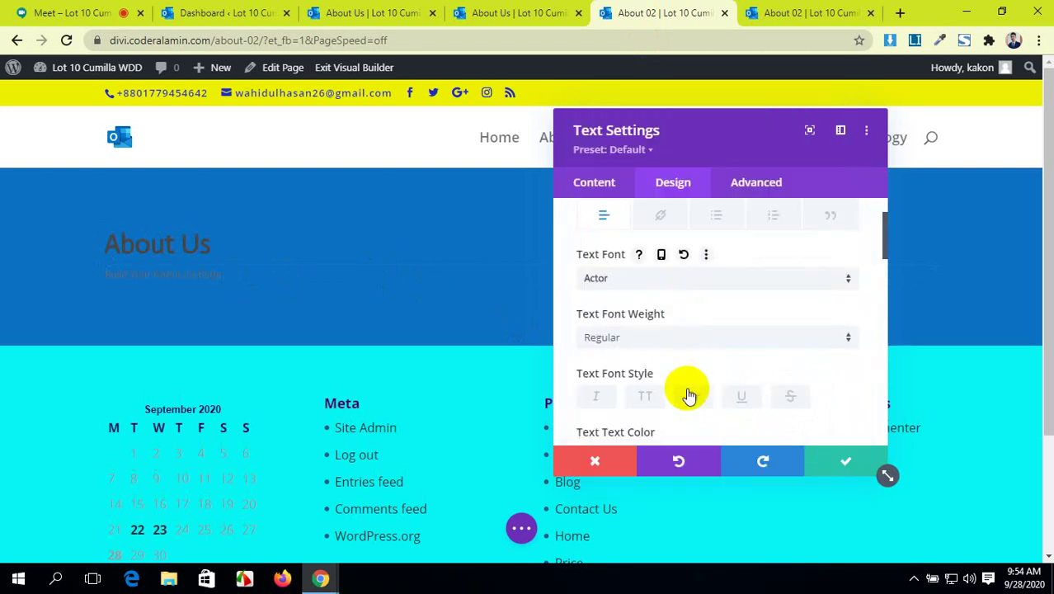
- Set the body text color to white and the body text size to 18px
scroll(701, 346, down, 1)
scroll(656, 389, down, 1)
scroll(650, 387, down, 1)
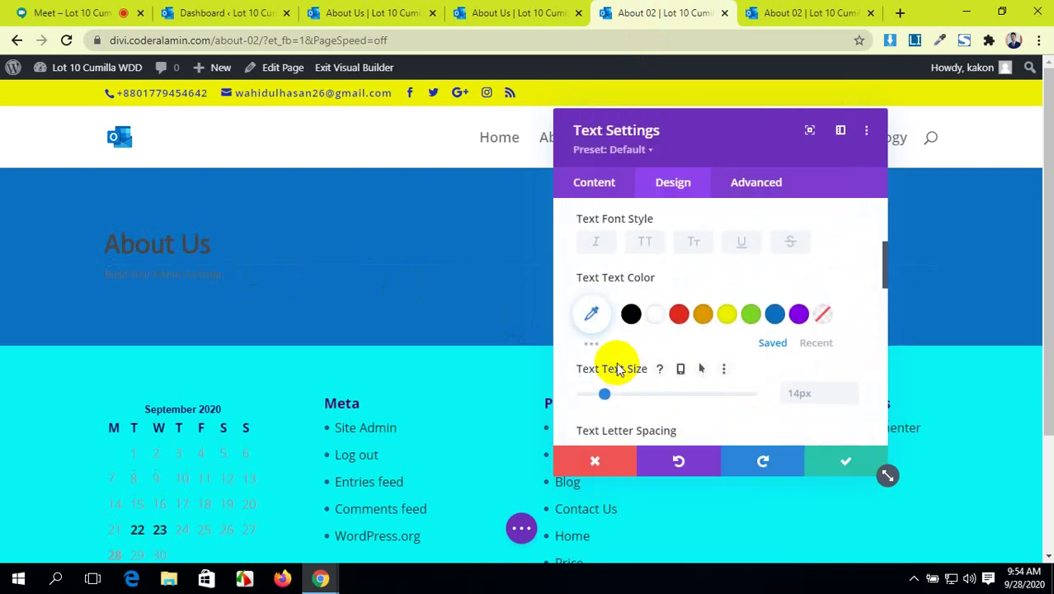
click(654, 315)
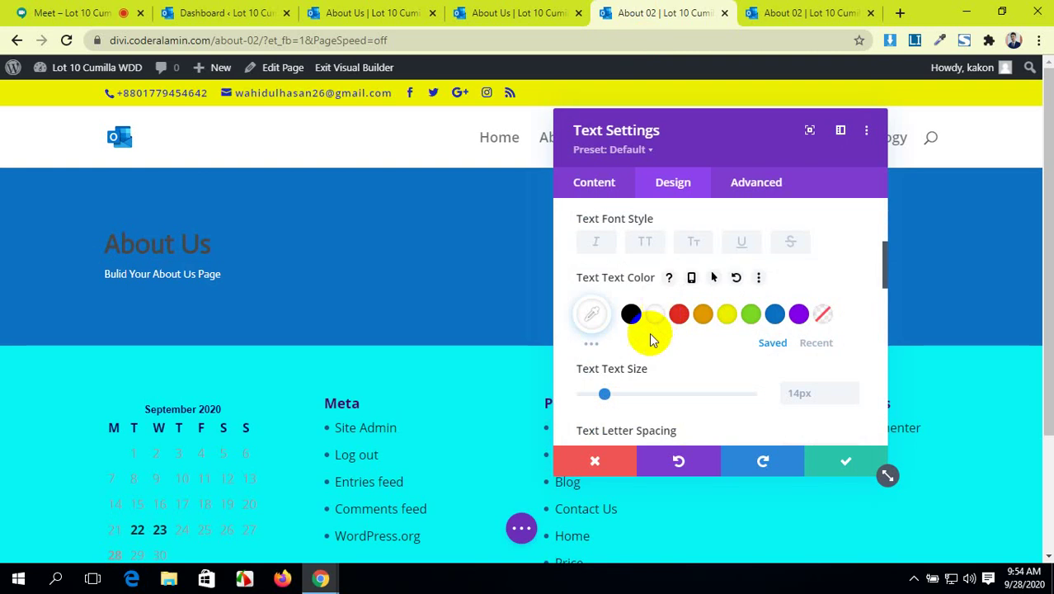
drag(606, 395, 611, 396)
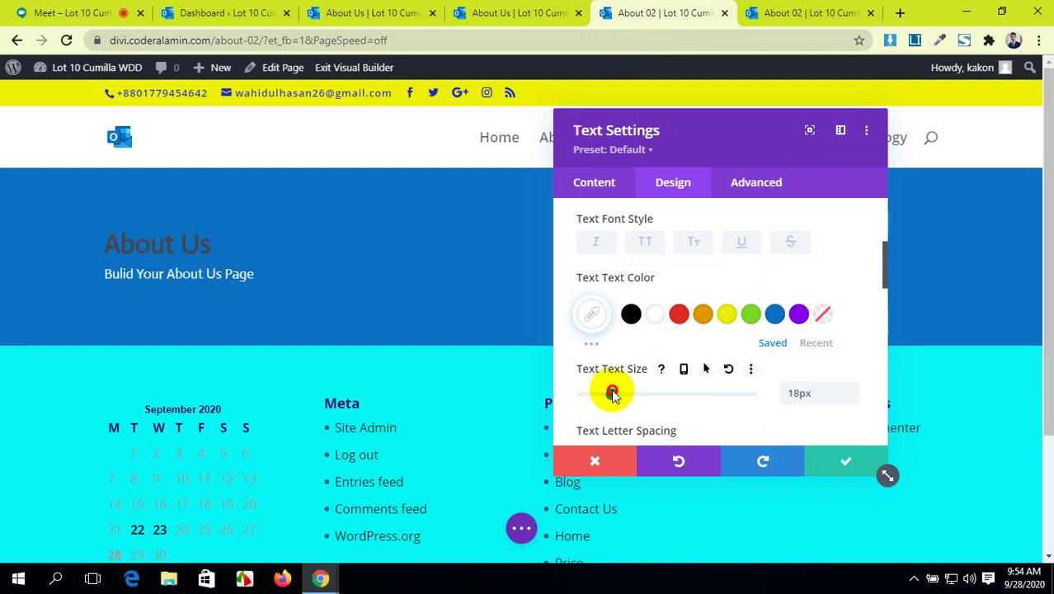
- Compare the heading and subtitle styling of the About 02 banner with the existing About Us page's banner
click(458, 9)
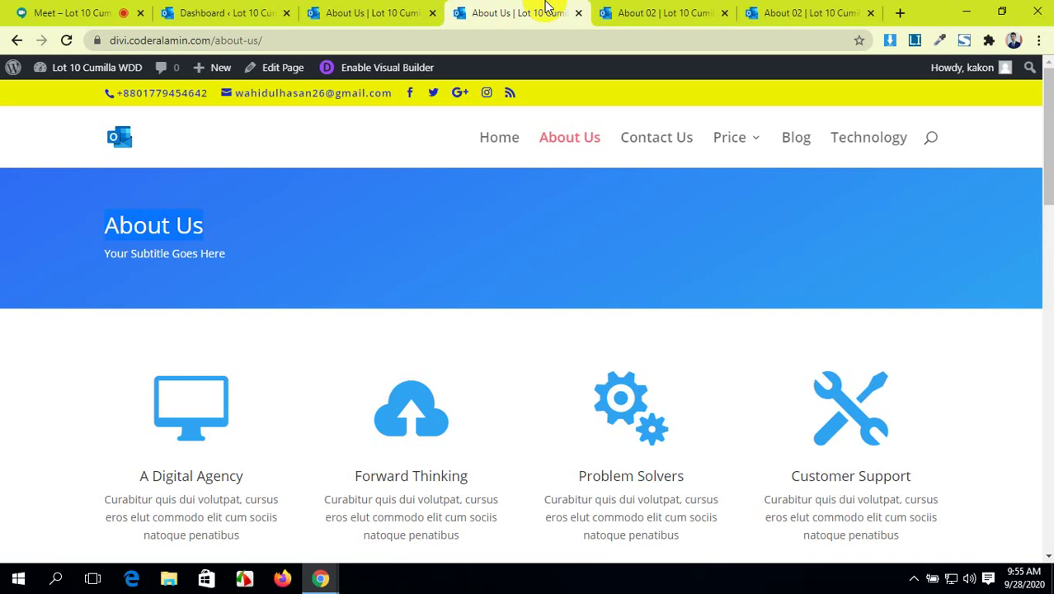
click(657, 11)
click(567, 7)
click(620, 10)
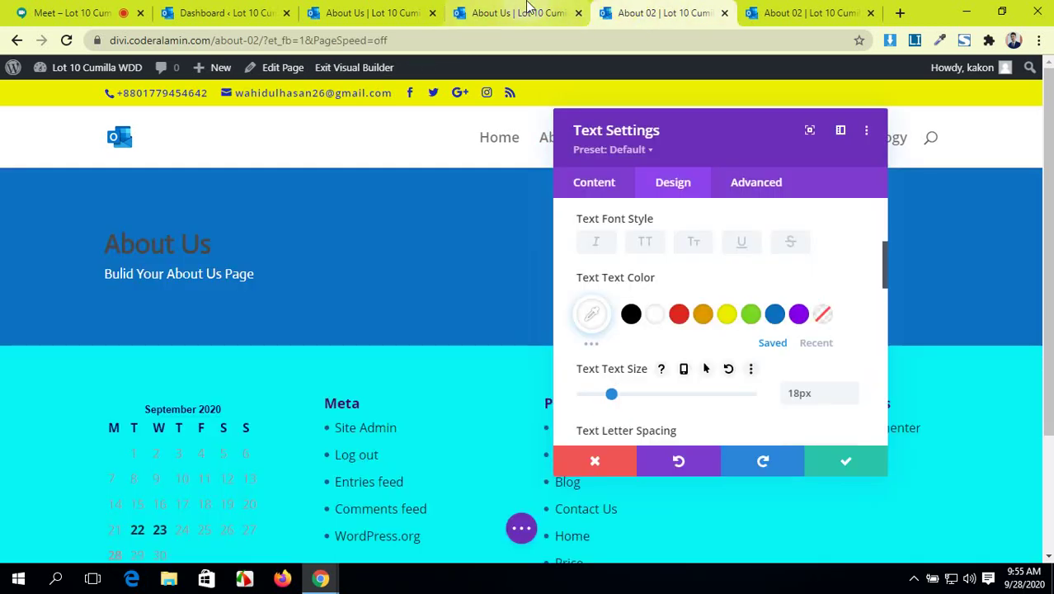
click(528, 9)
click(669, 10)
click(451, 7)
click(626, 10)
click(565, 7)
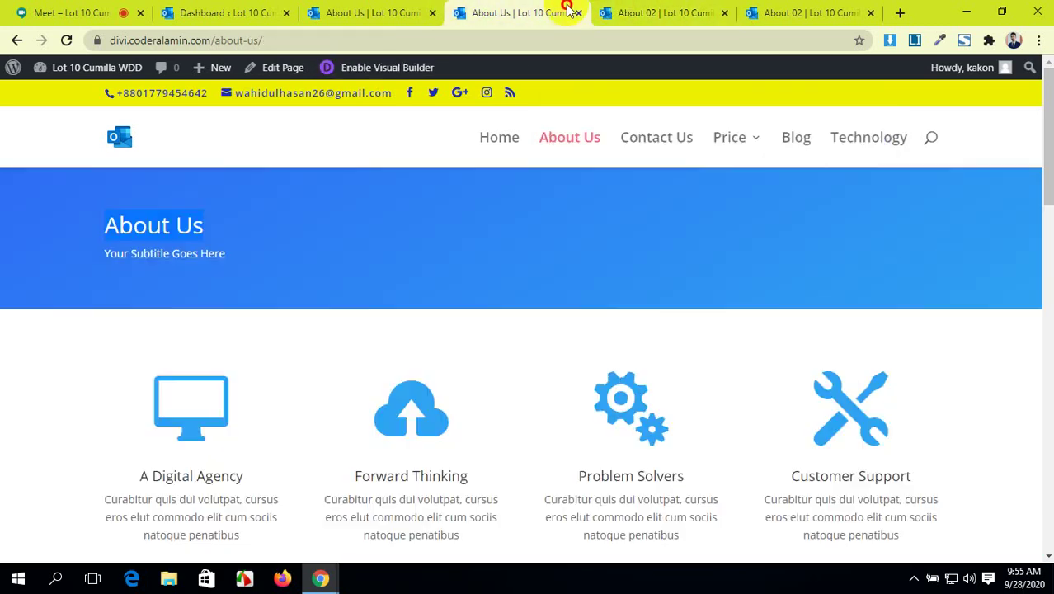
click(651, 10)
click(567, 8)
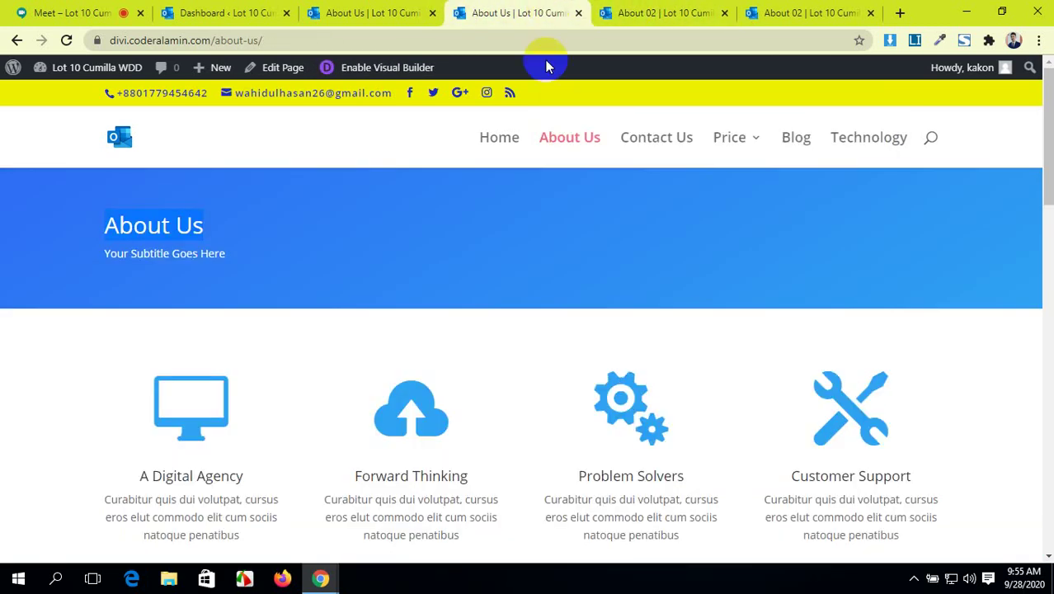
- Return to the About 02 builder and save the Text module's design settings
click(647, 7)
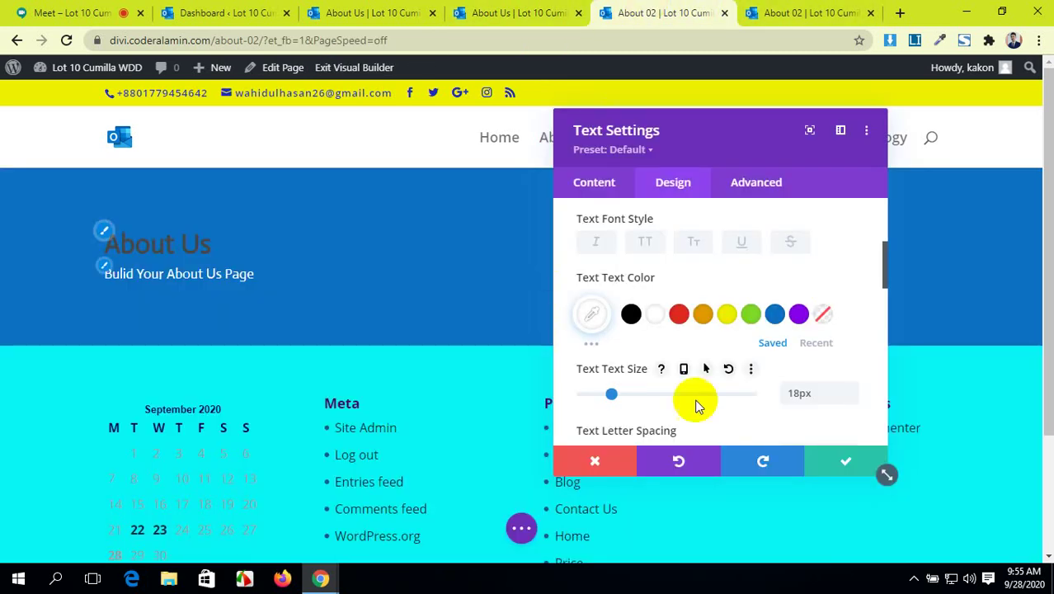
click(835, 474)
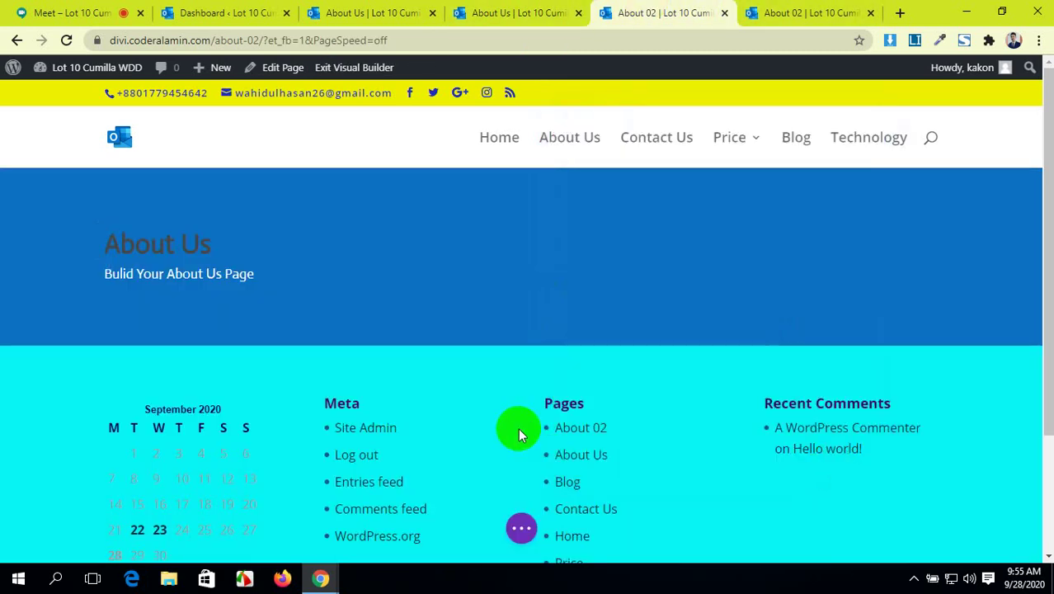
- Compare the About 02 banner's heading and subtitle with the existing About Us page's banner, and return to the About 02 builder
scroll(250, 248, down, 1)
scroll(249, 248, up, 1)
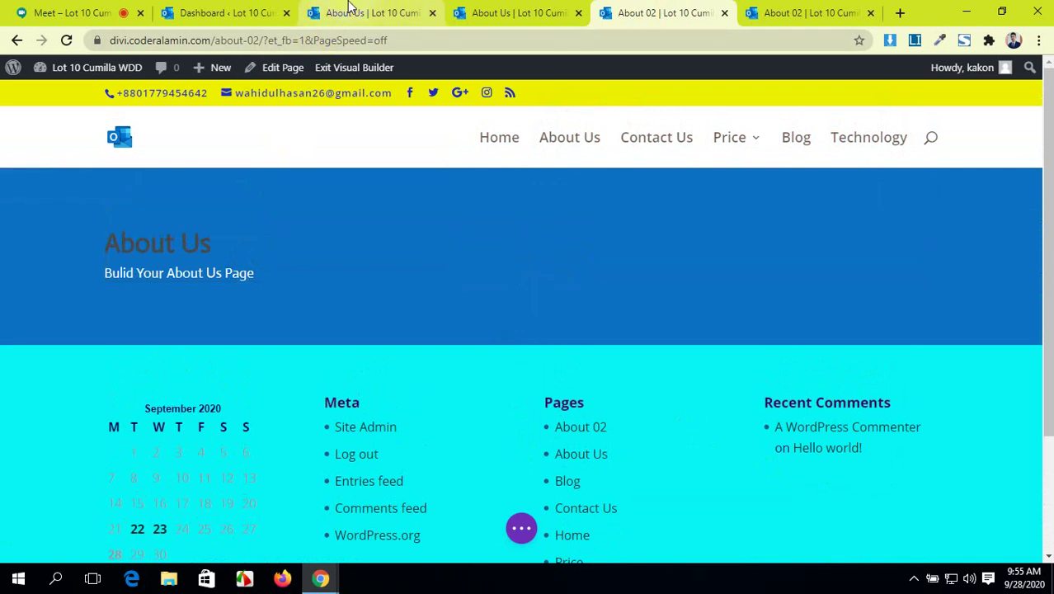
click(348, 12)
click(523, 8)
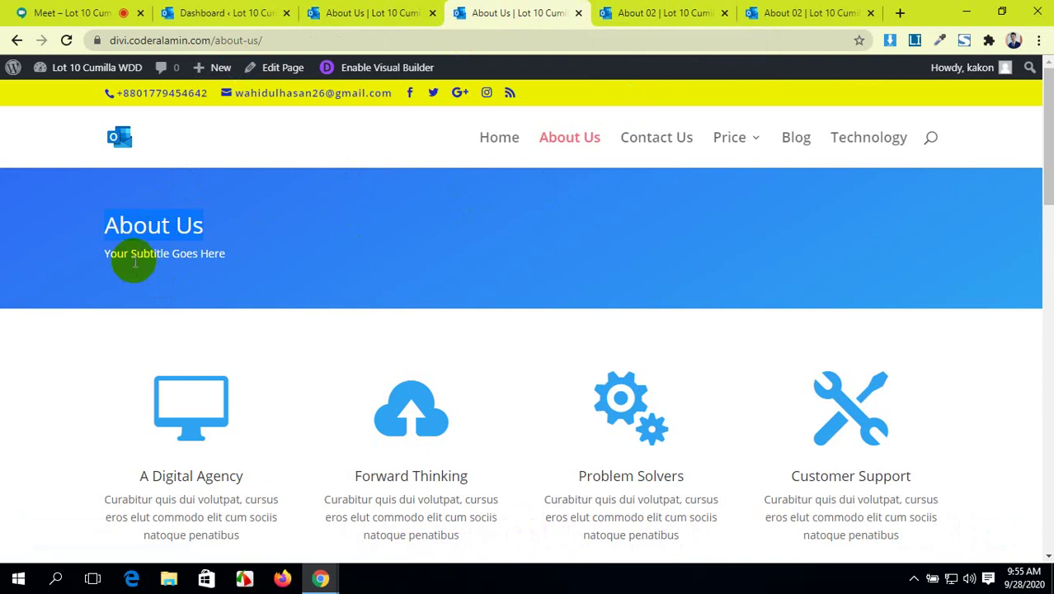
click(336, 10)
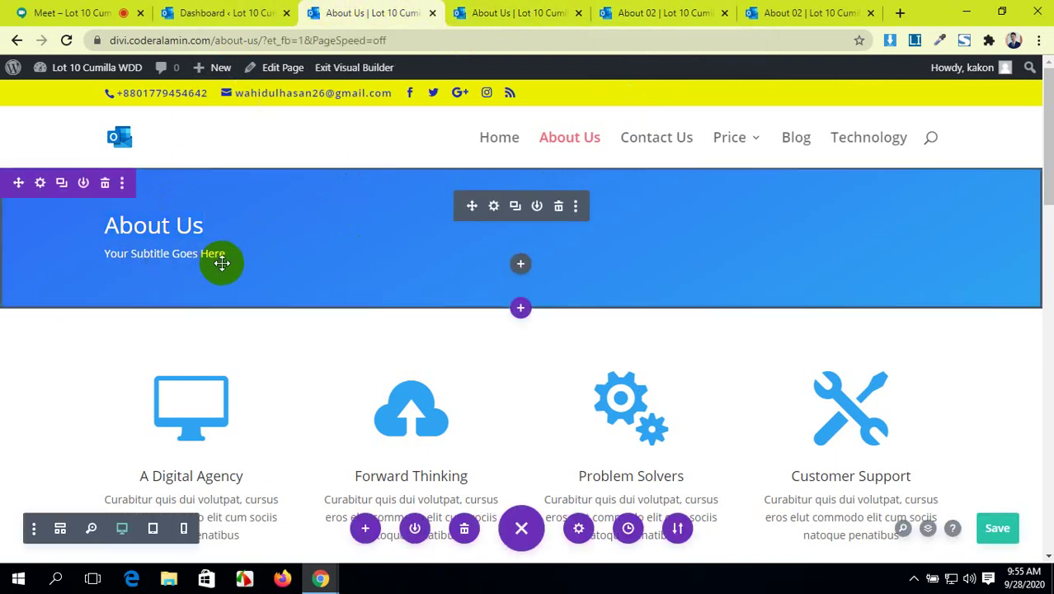
click(494, 12)
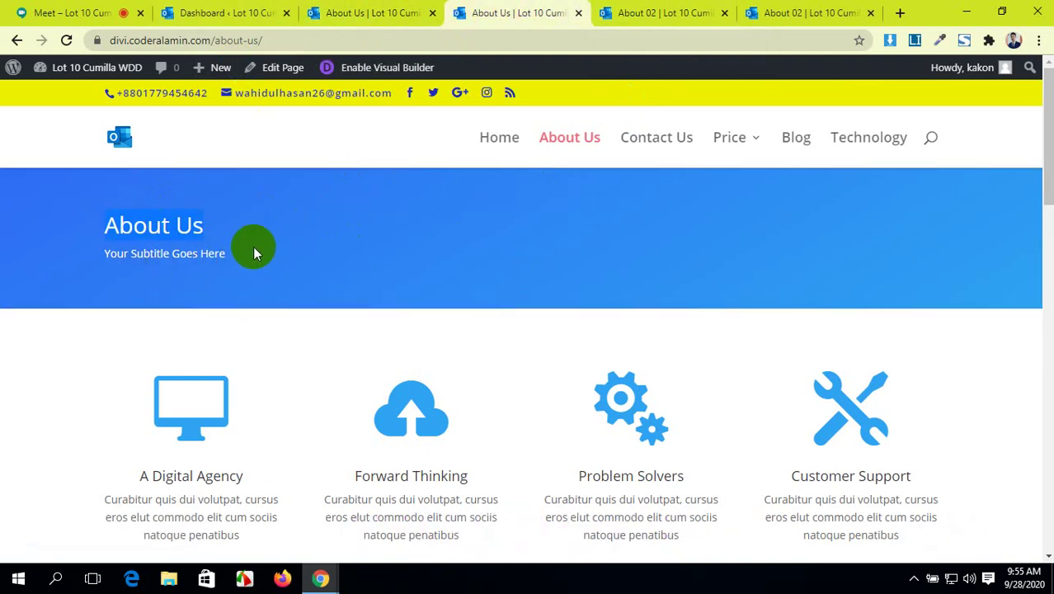
triple_click(113, 223)
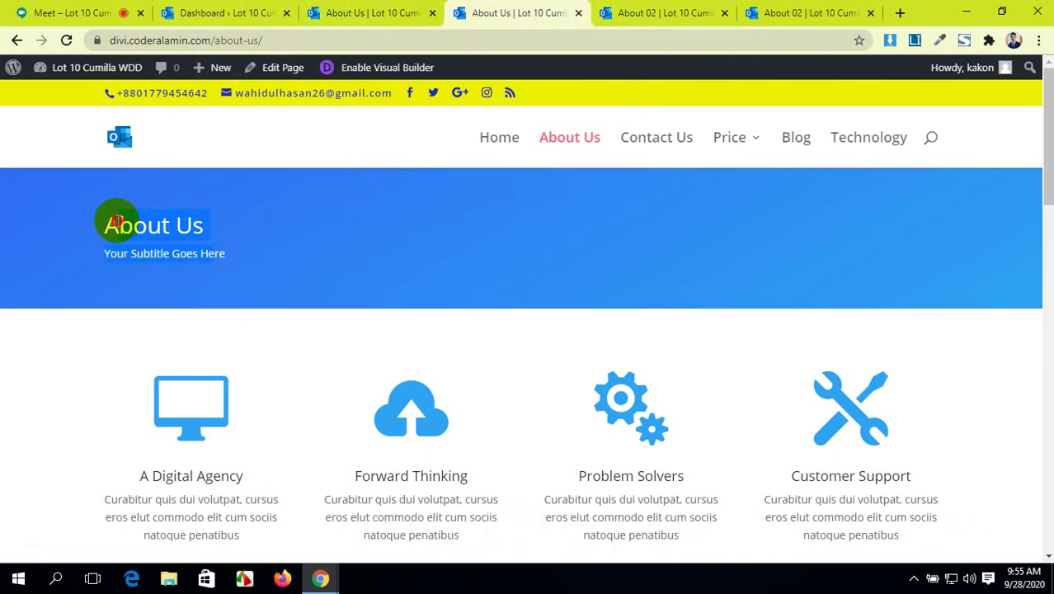
click(653, 8)
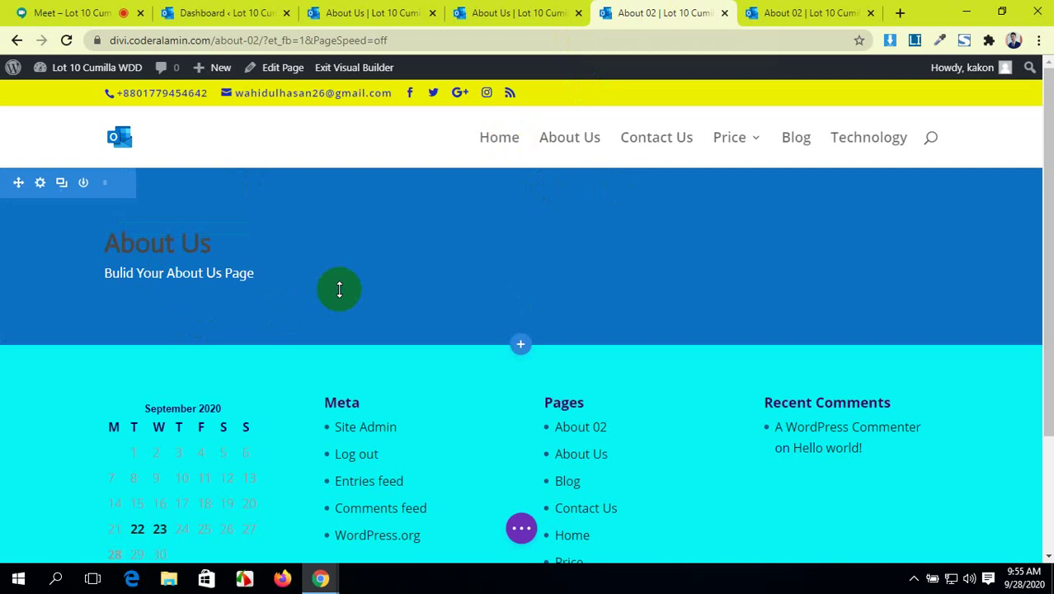
- Insert a new Fullwidth section directly below the blue banner section
click(519, 347)
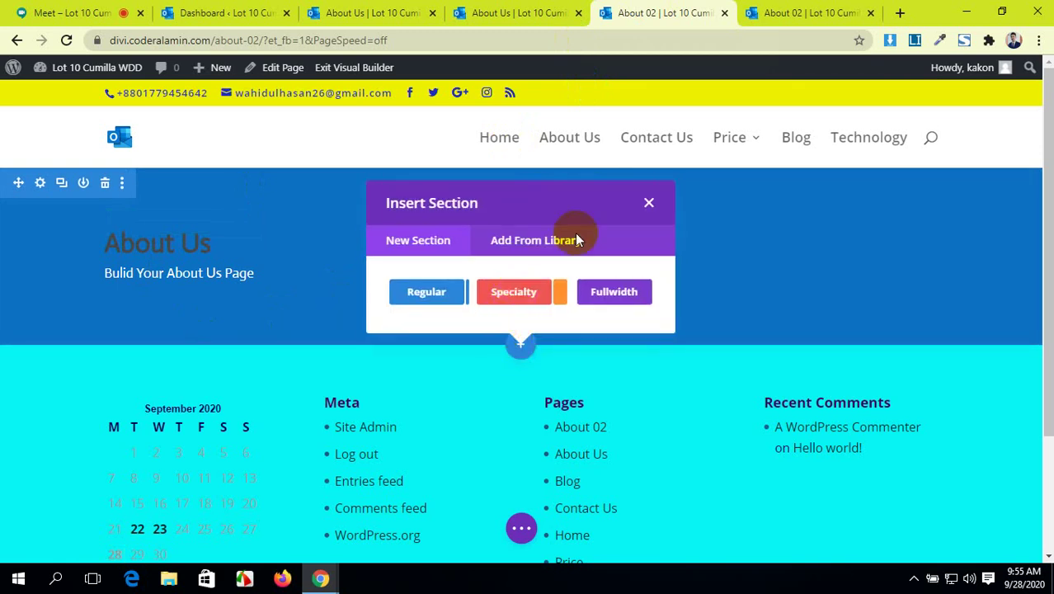
click(649, 203)
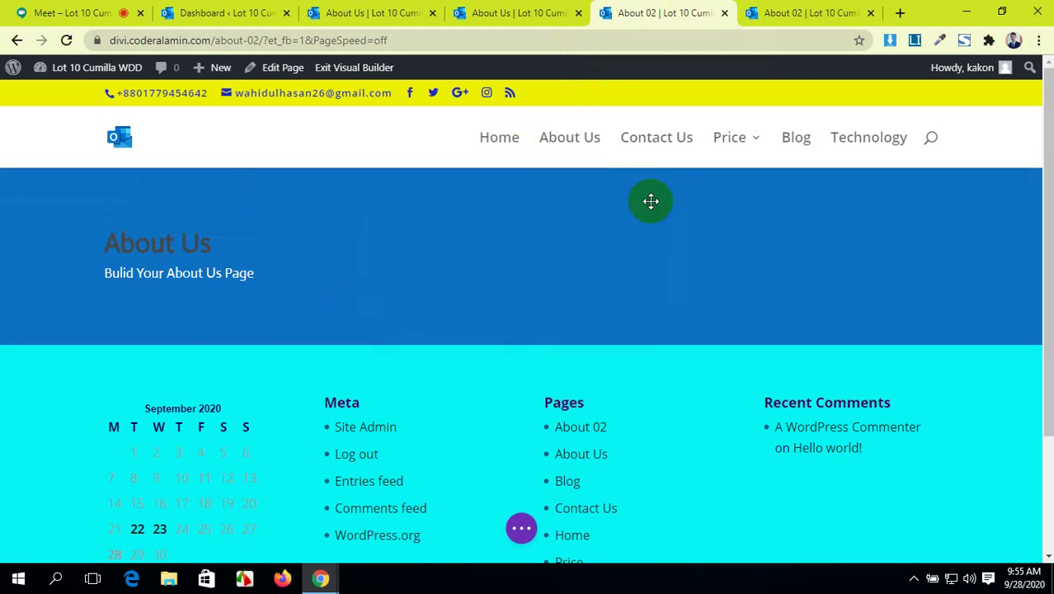
click(520, 348)
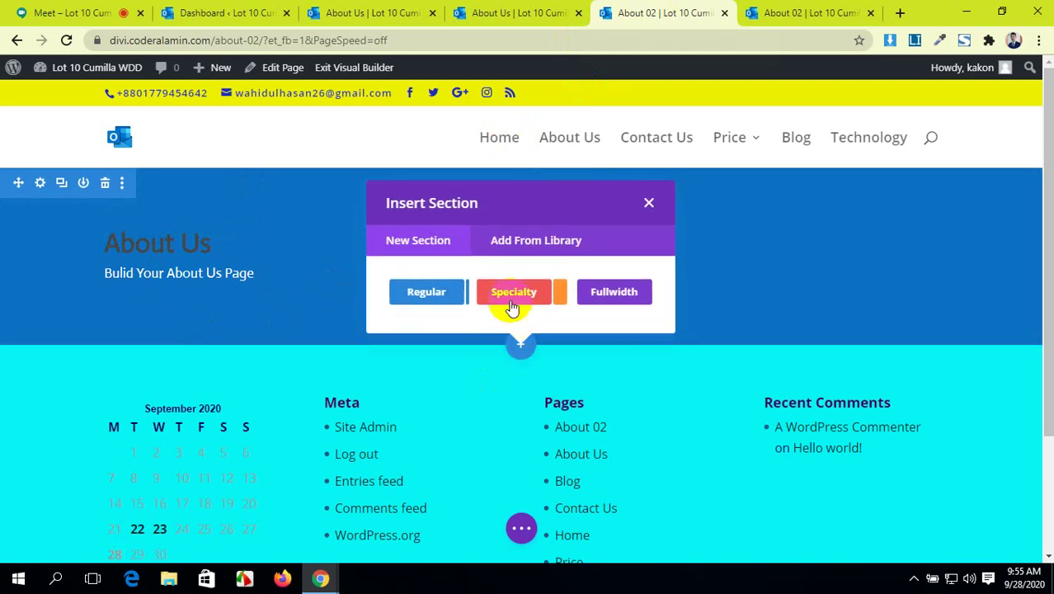
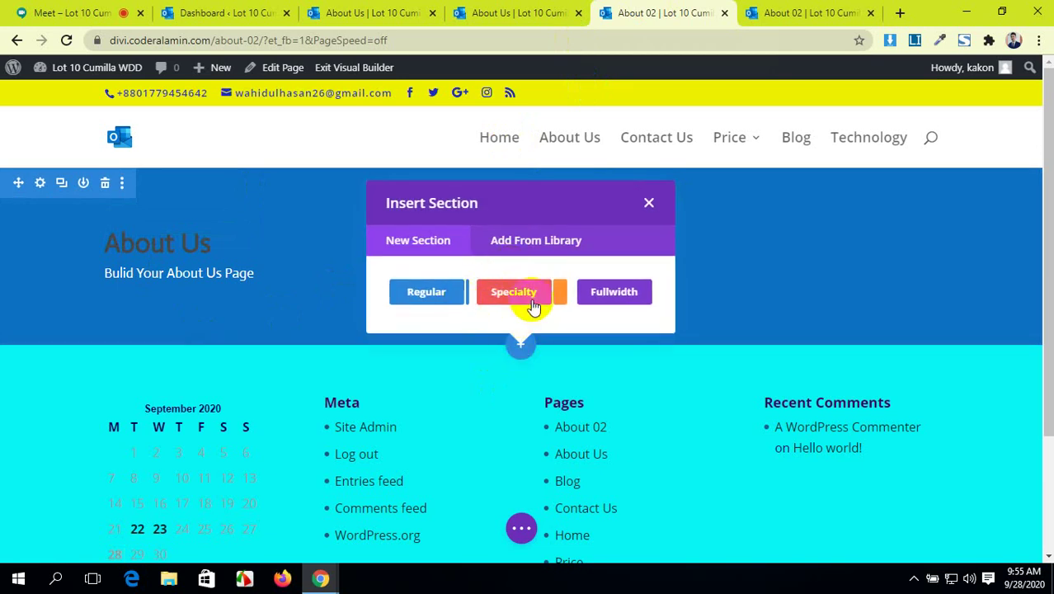
click(631, 291)
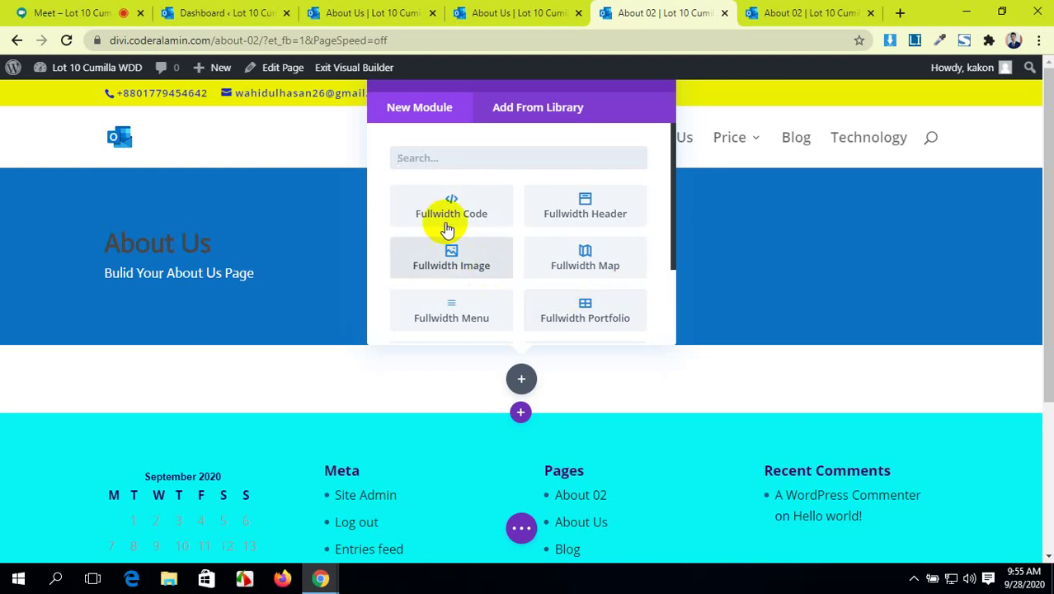
- Try out a Fullwidth Header module with its default content in the new section, and delete it
click(586, 211)
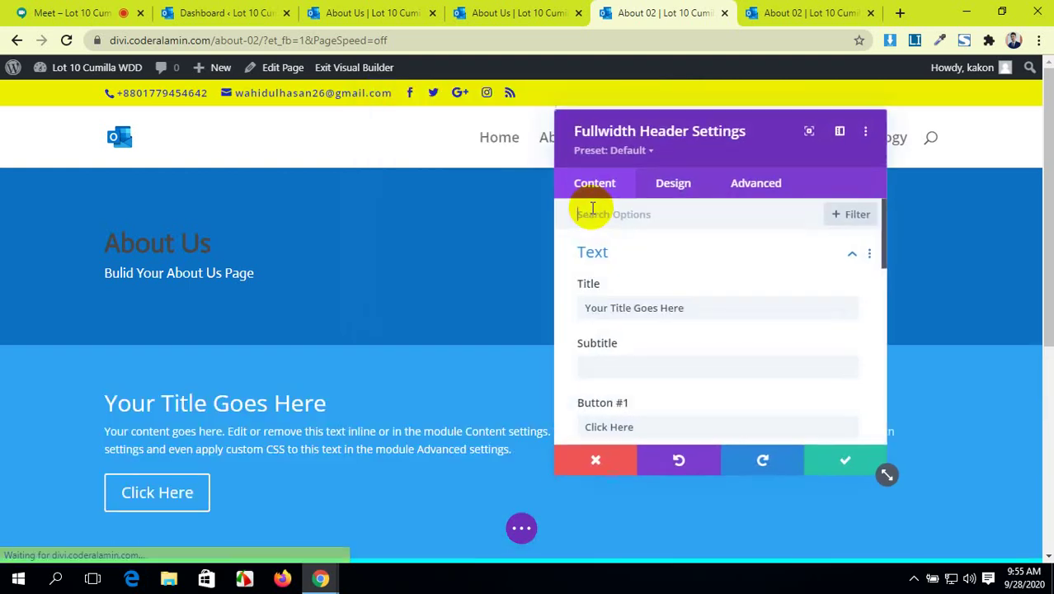
scroll(442, 381, down, 5)
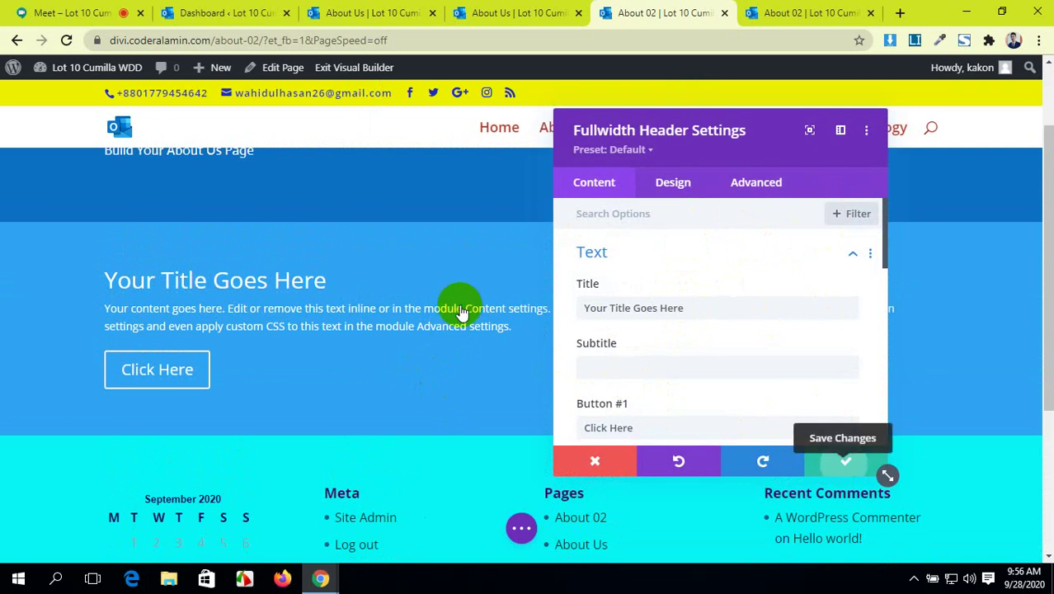
click(862, 466)
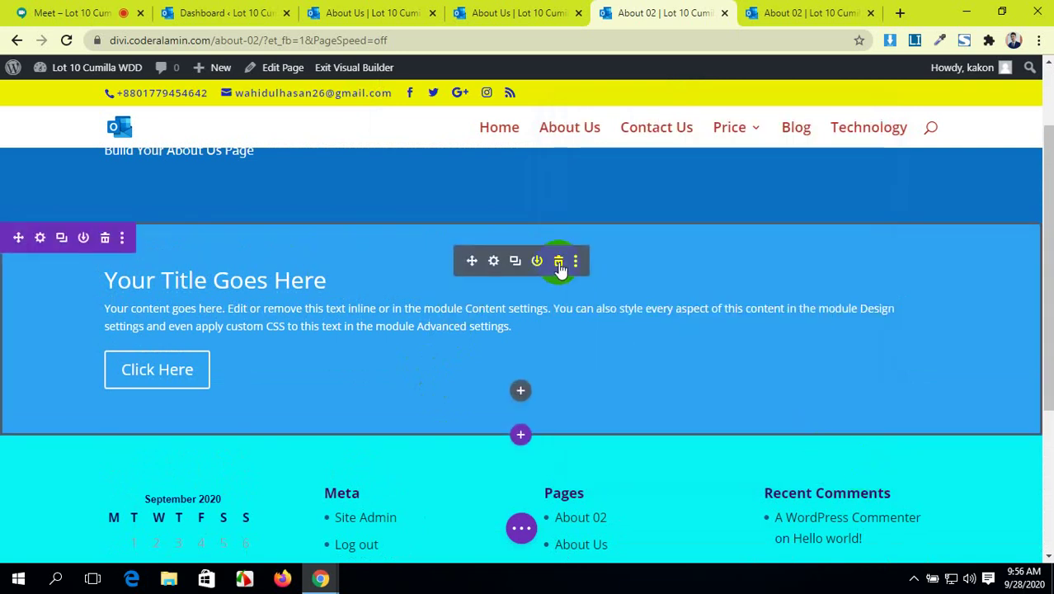
click(558, 262)
- Search the modules available for the fullwidth section for "tex" and clear the search
click(521, 254)
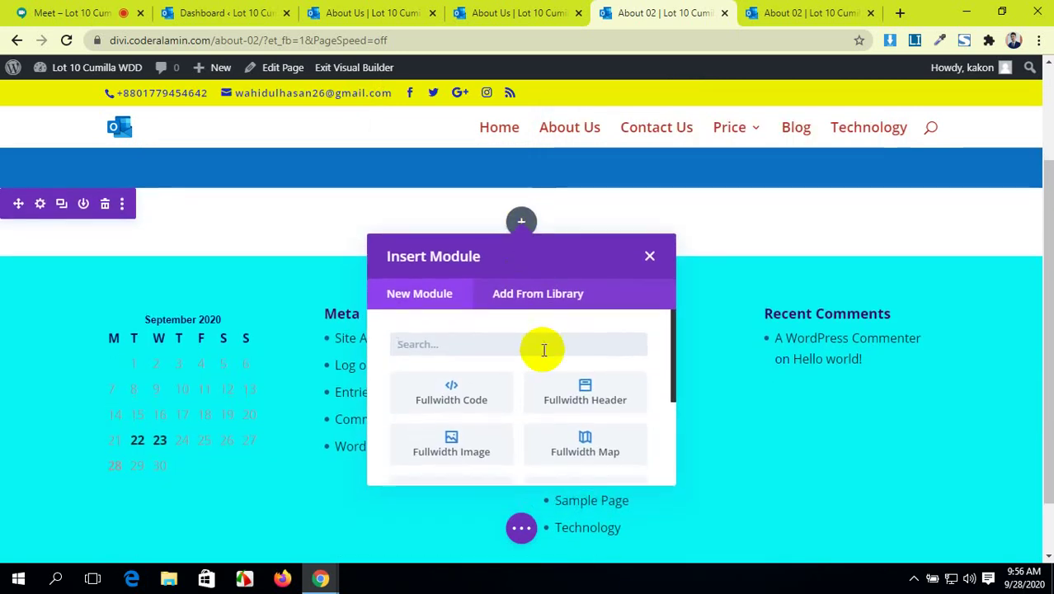
text(tex)
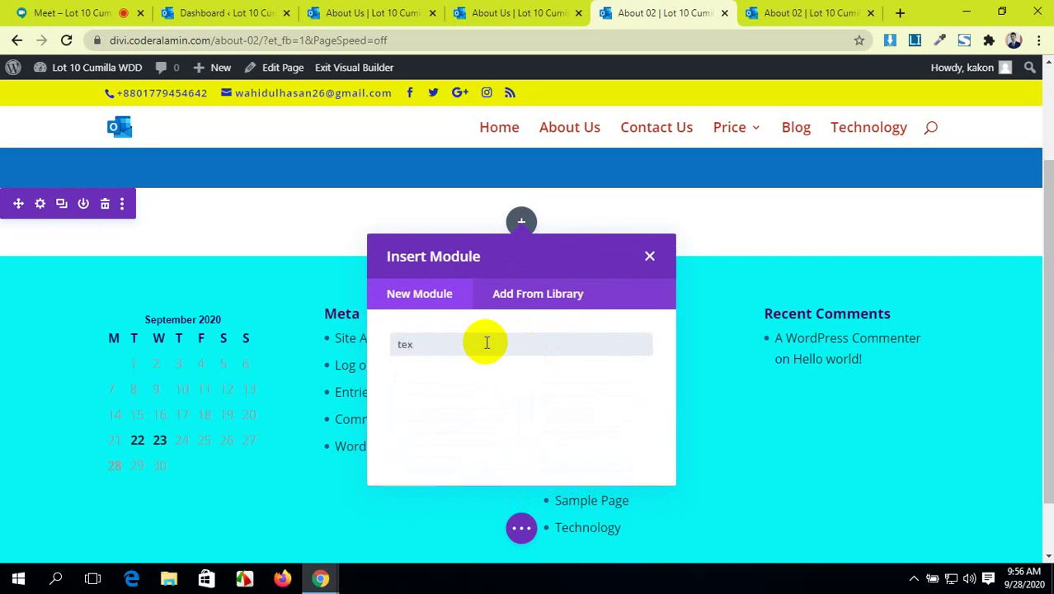
key(BackSpace)
key(BackSpace)
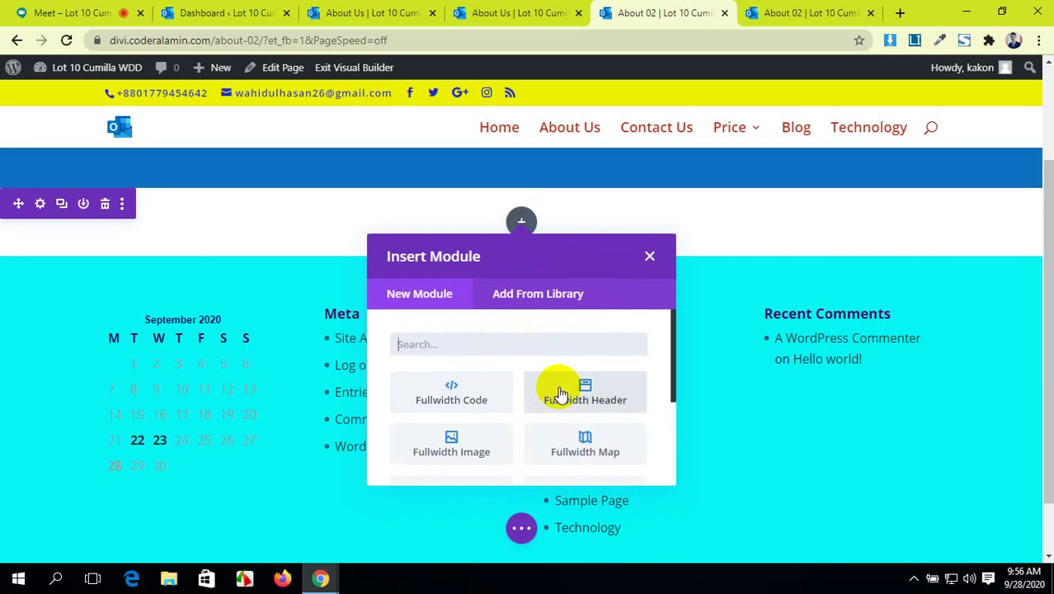
- Try out a Fullwidth Post Title module in the new section, and delete it
scroll(559, 394, down, 1)
scroll(553, 395, down, 1)
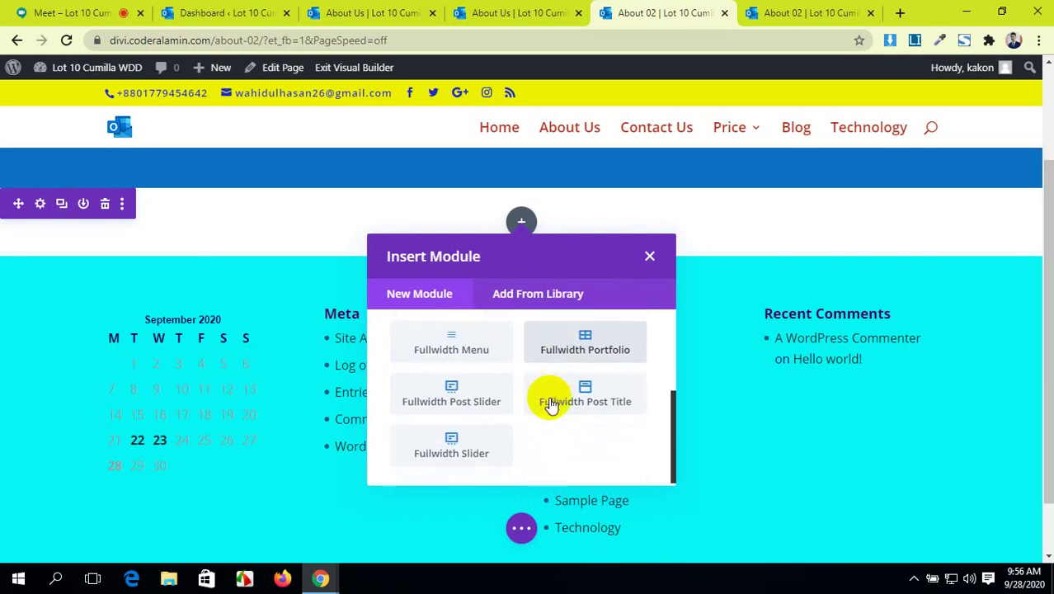
click(573, 406)
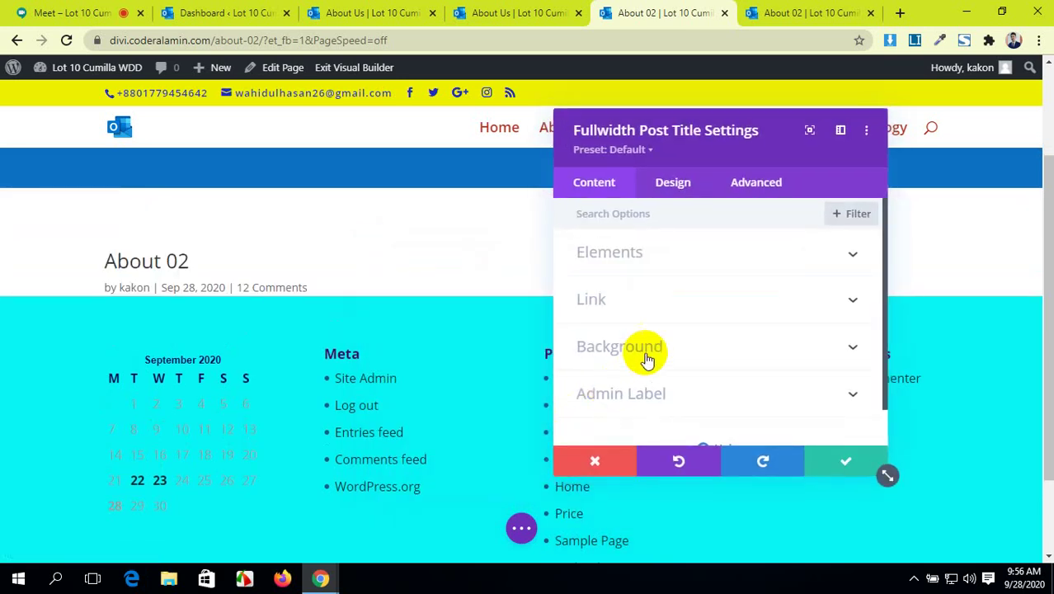
scroll(646, 355, down, 1)
scroll(646, 355, up, 1)
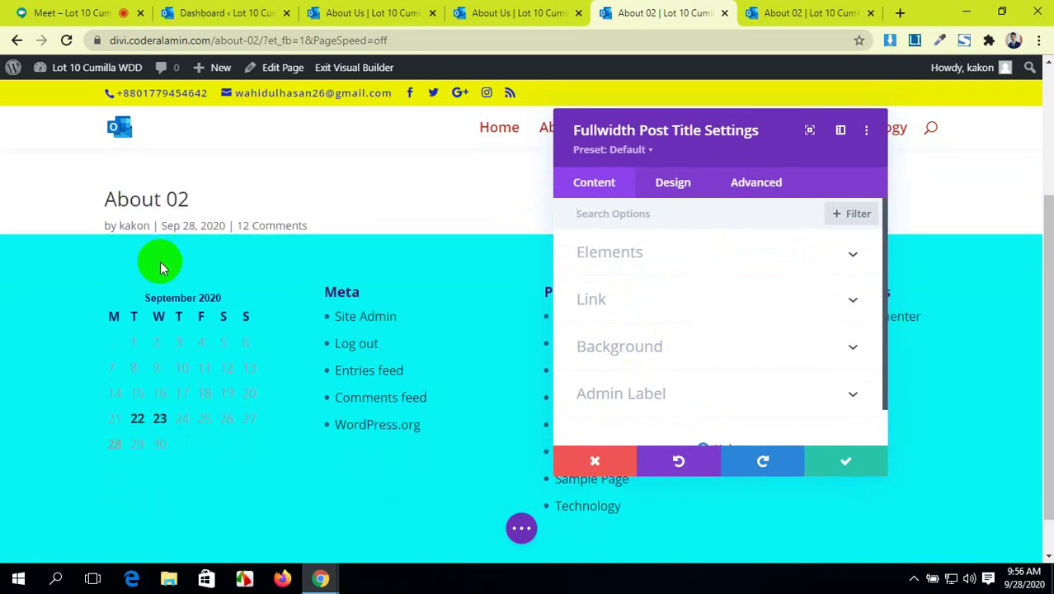
scroll(162, 261, up, 1)
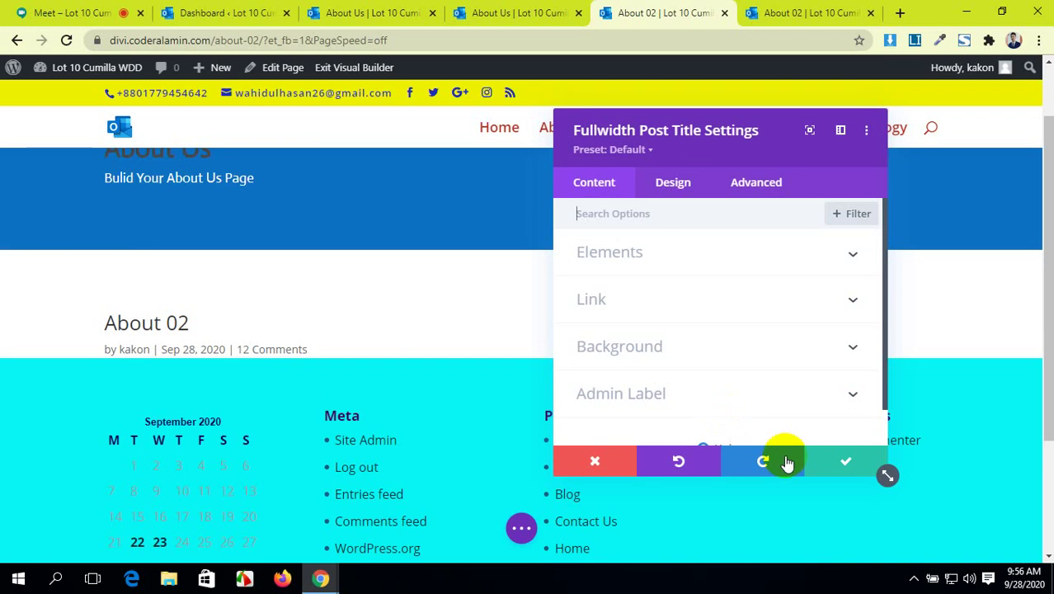
click(825, 460)
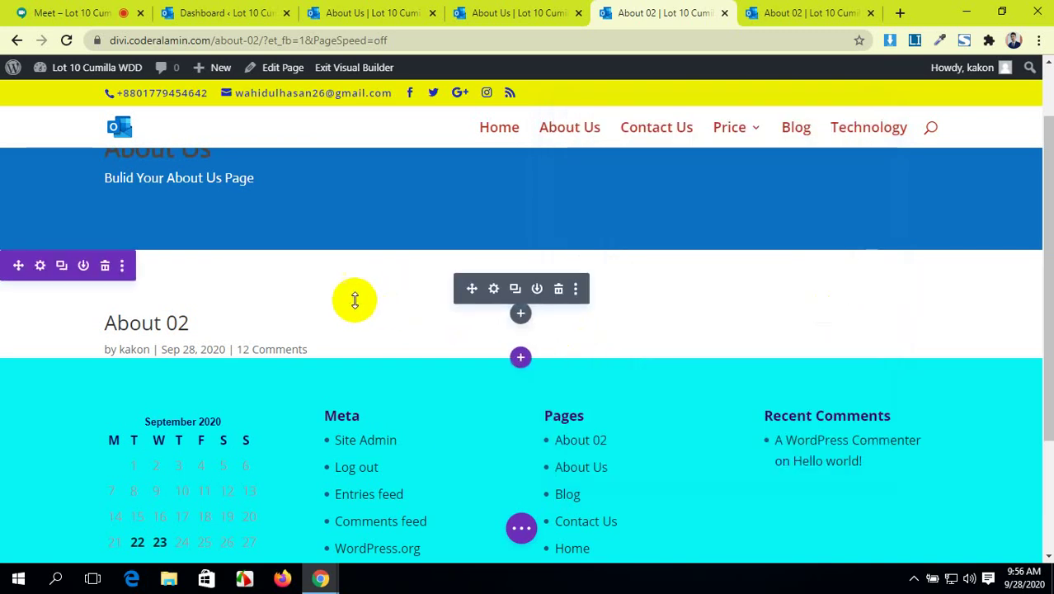
click(558, 289)
- Check in the banner's settings which module type the existing About Us page uses, and return to the About 02 builder
click(512, 12)
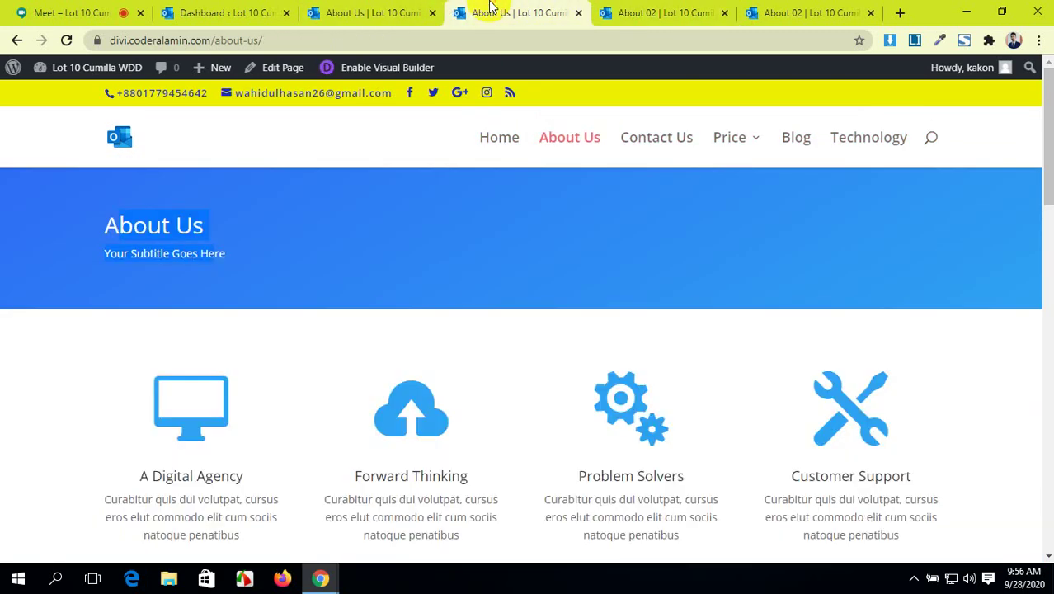
click(371, 13)
mouse_move(420, 216)
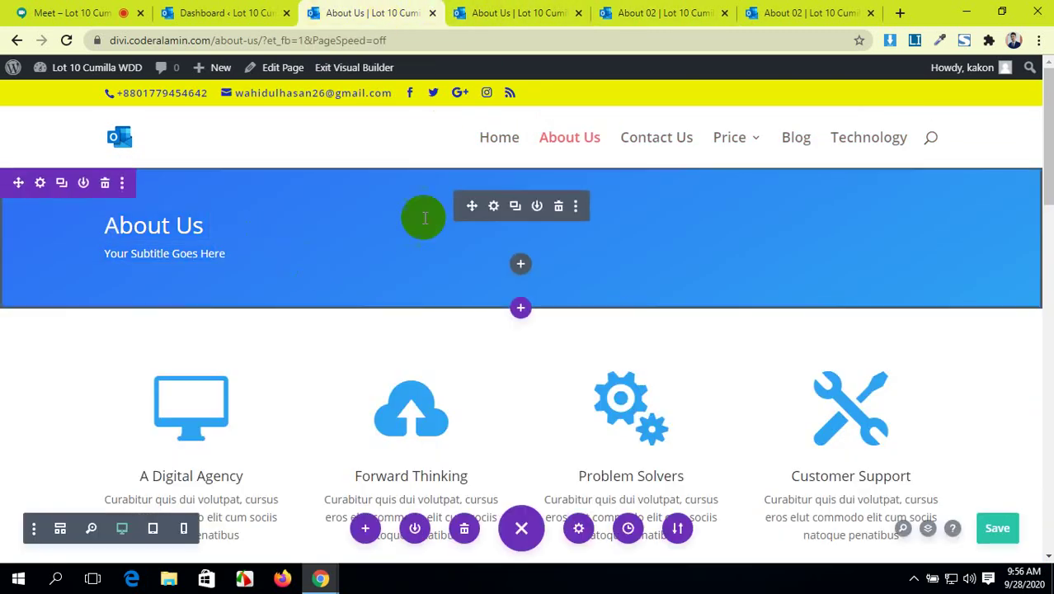
click(493, 206)
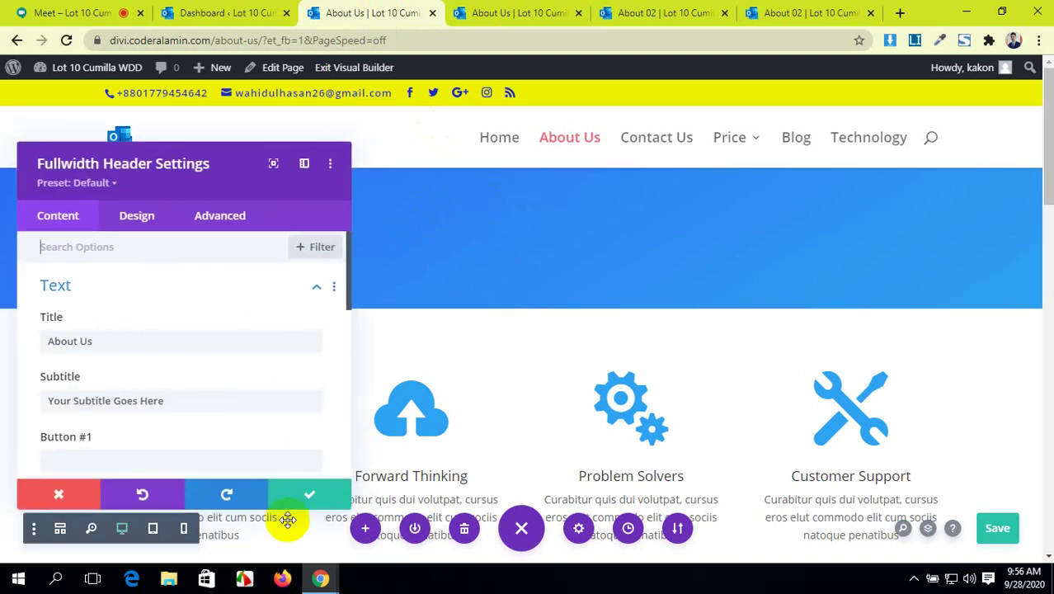
click(307, 495)
click(692, 10)
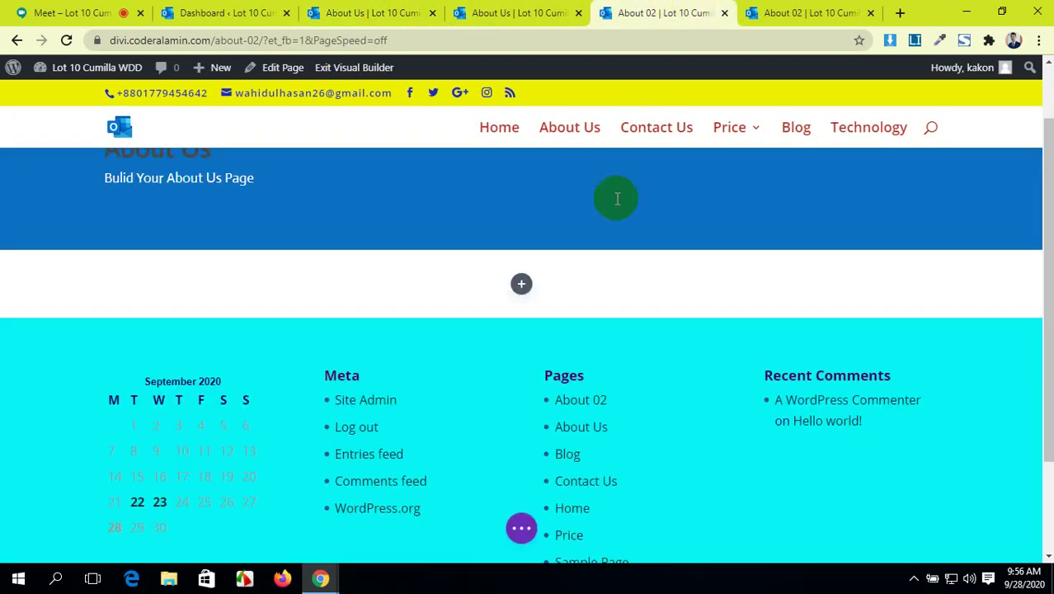
- Insert a Fullwidth Header module in the empty fullwidth section and clear its Button #1 text
click(521, 283)
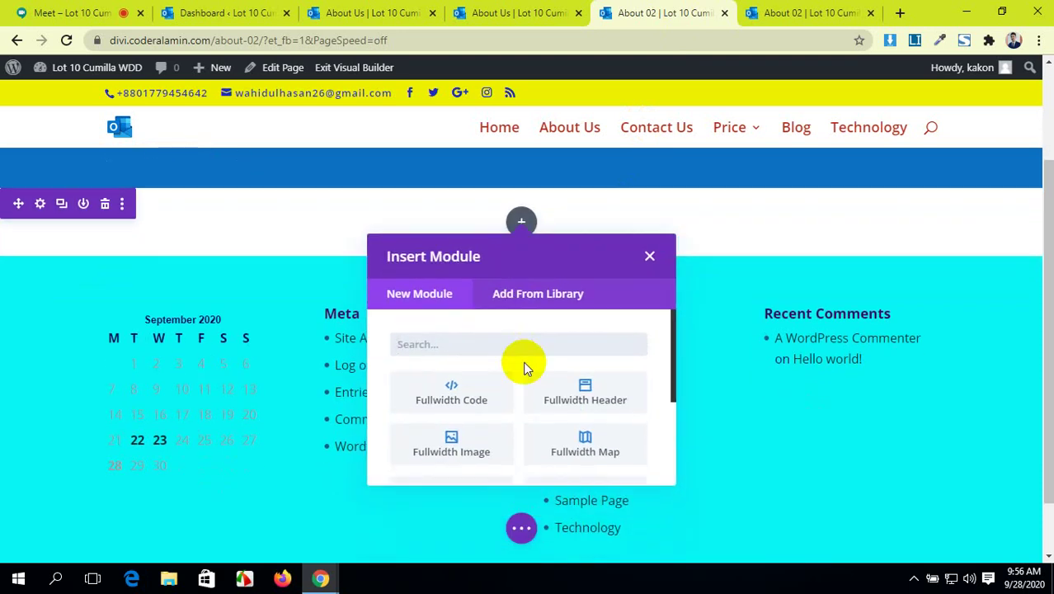
scroll(522, 365, down, 2)
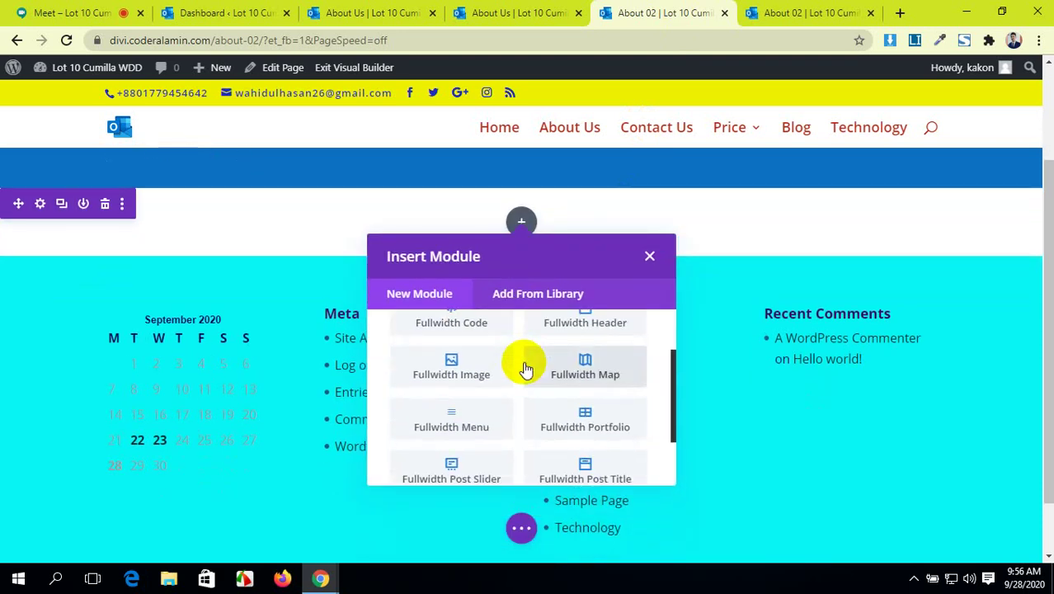
scroll(525, 369, down, 1)
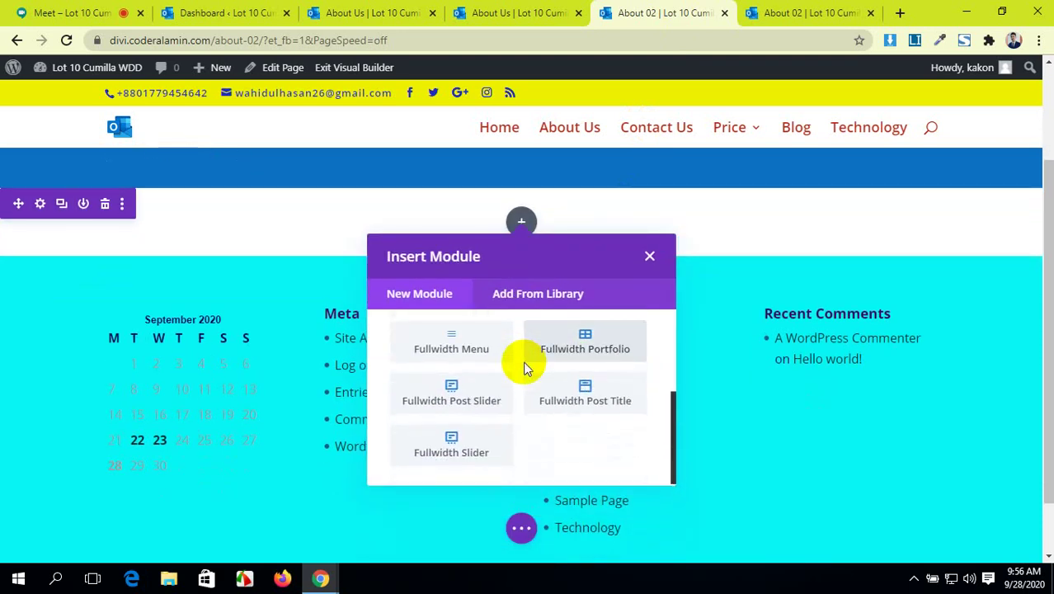
scroll(525, 368, up, 3)
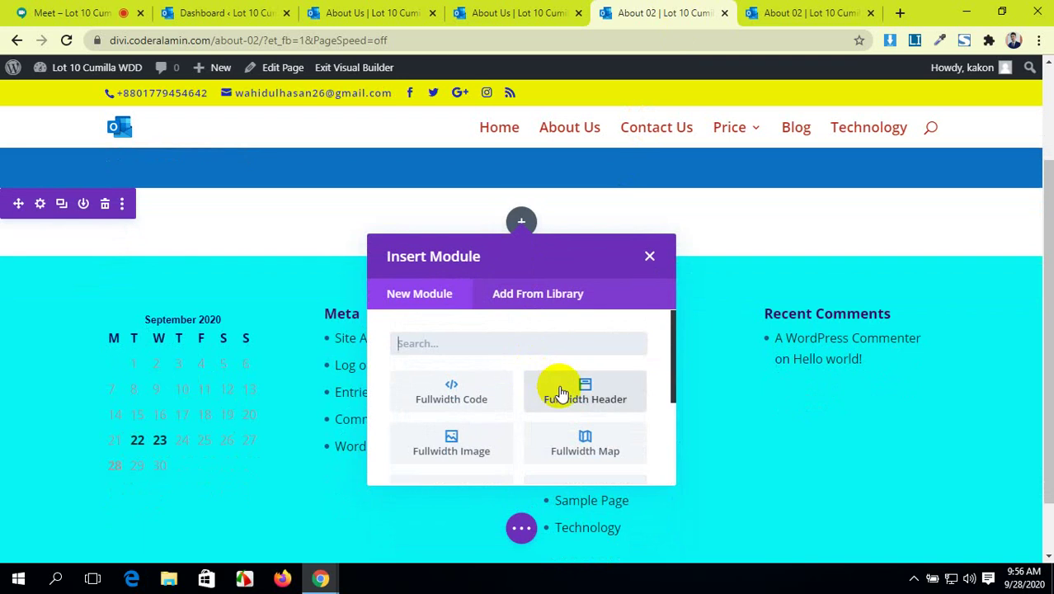
scroll(484, 404, down, 1)
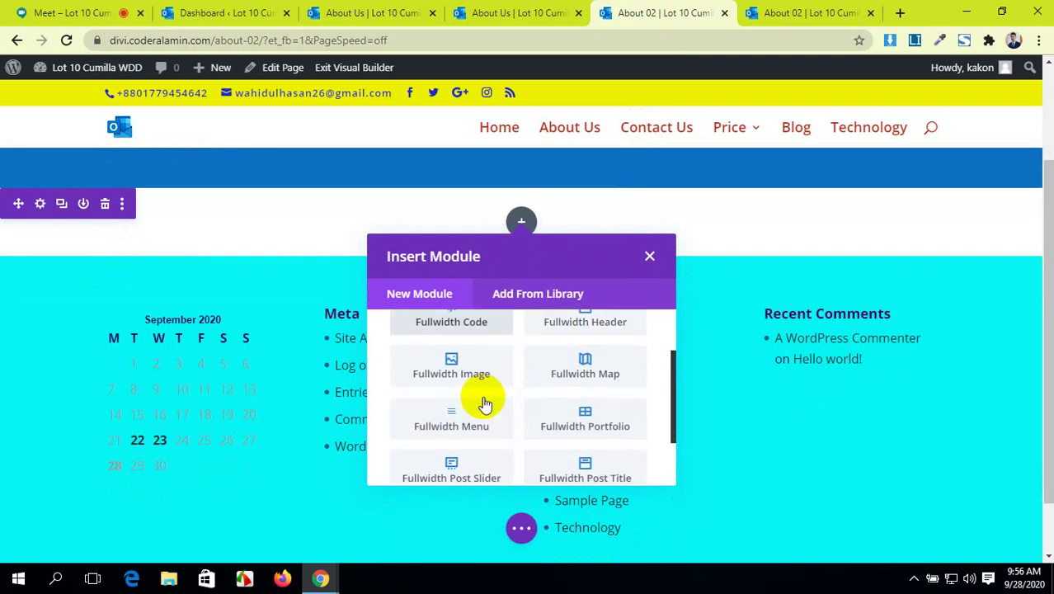
scroll(576, 411, down, 2)
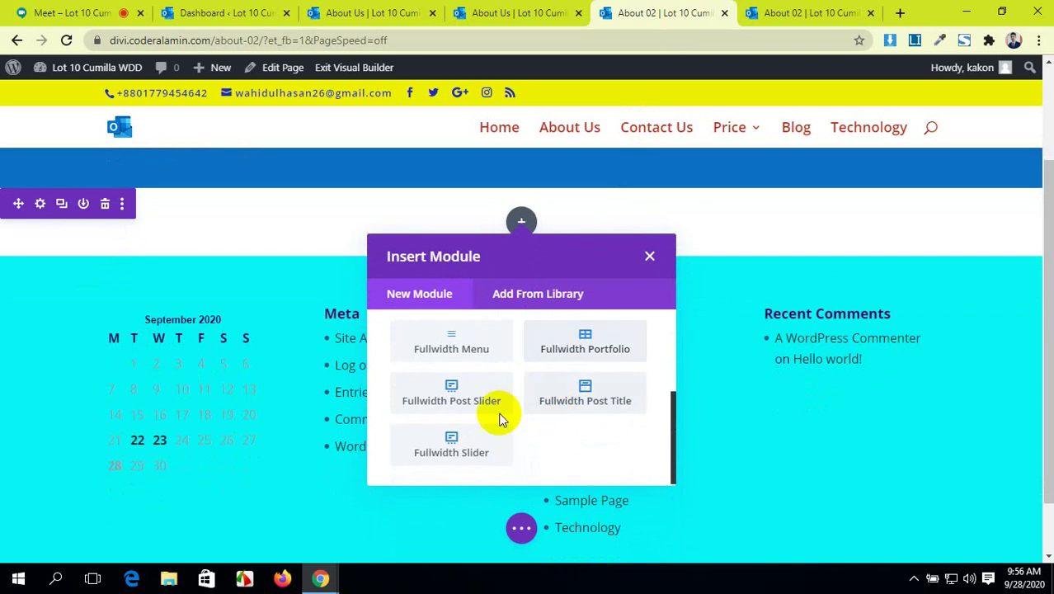
scroll(487, 388, up, 3)
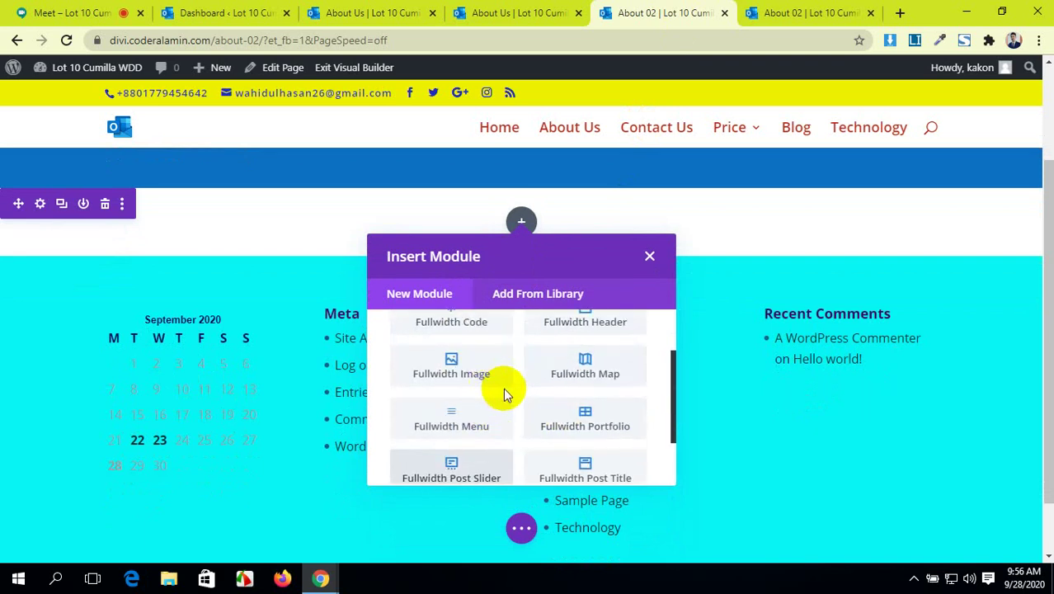
click(611, 403)
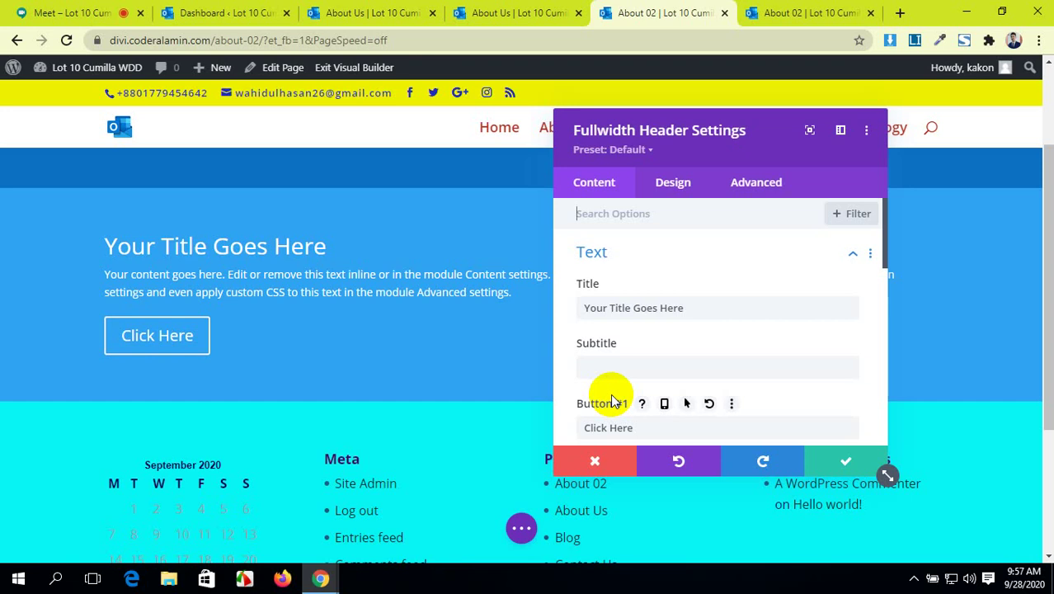
scroll(614, 391, down, 2)
drag(642, 355, 532, 350)
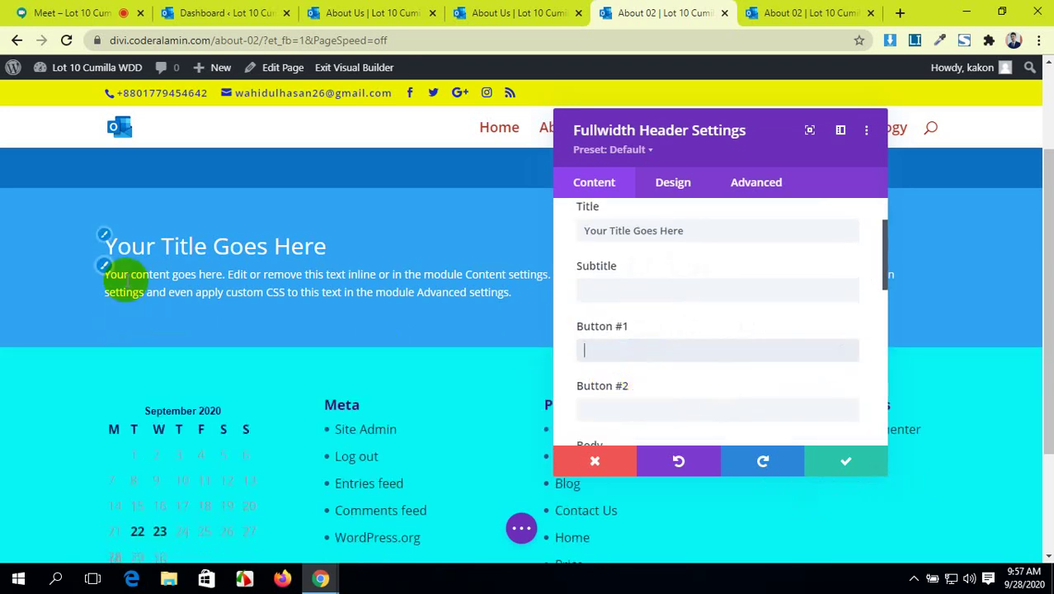
- Replace the Fullwidth Header's placeholder title with "About Us", copied from the banner above it on the page
scroll(342, 287, up, 1)
scroll(714, 326, up, 1)
scroll(714, 326, up, 1)
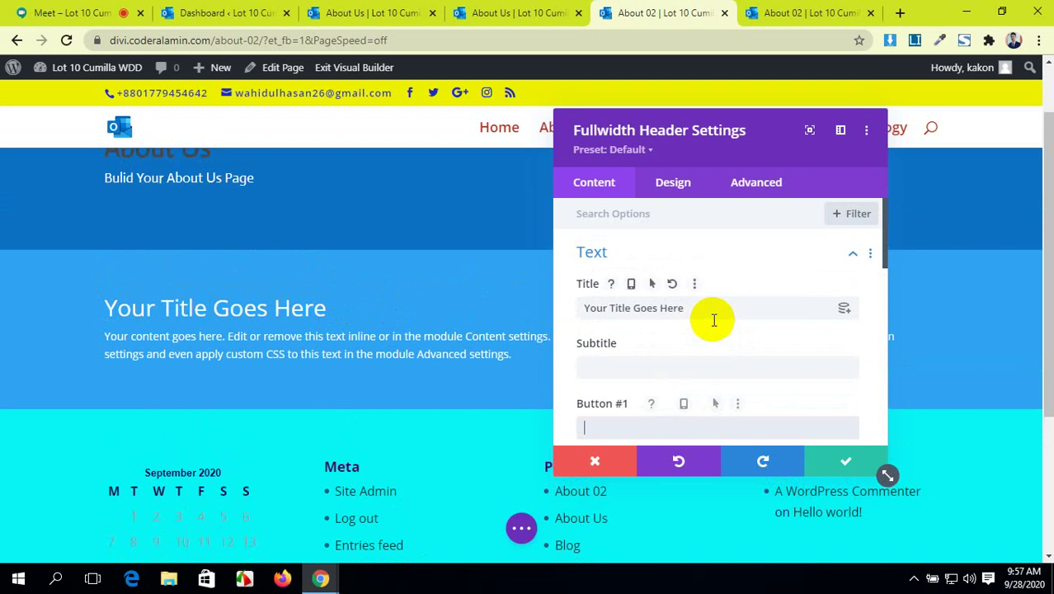
scroll(287, 202, up, 1)
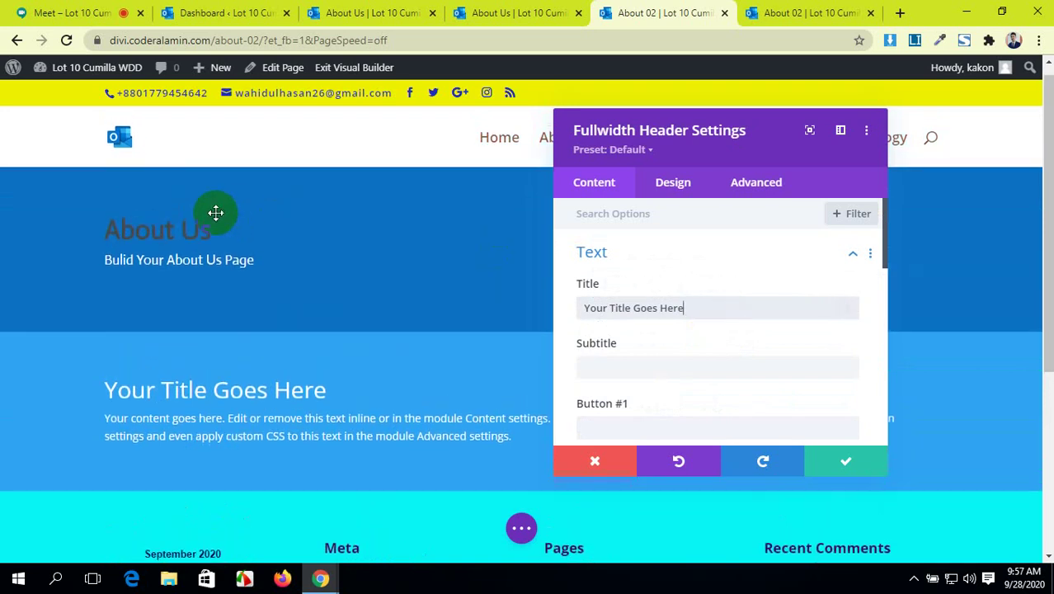
drag(112, 238, 71, 238)
key(ctrl+c)
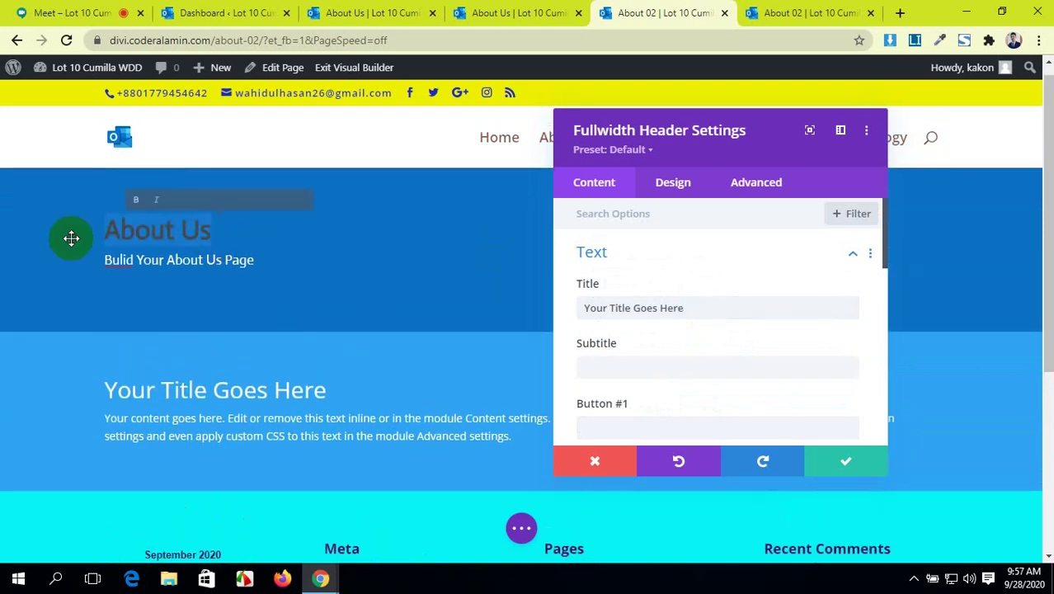
scroll(595, 285, down, 2)
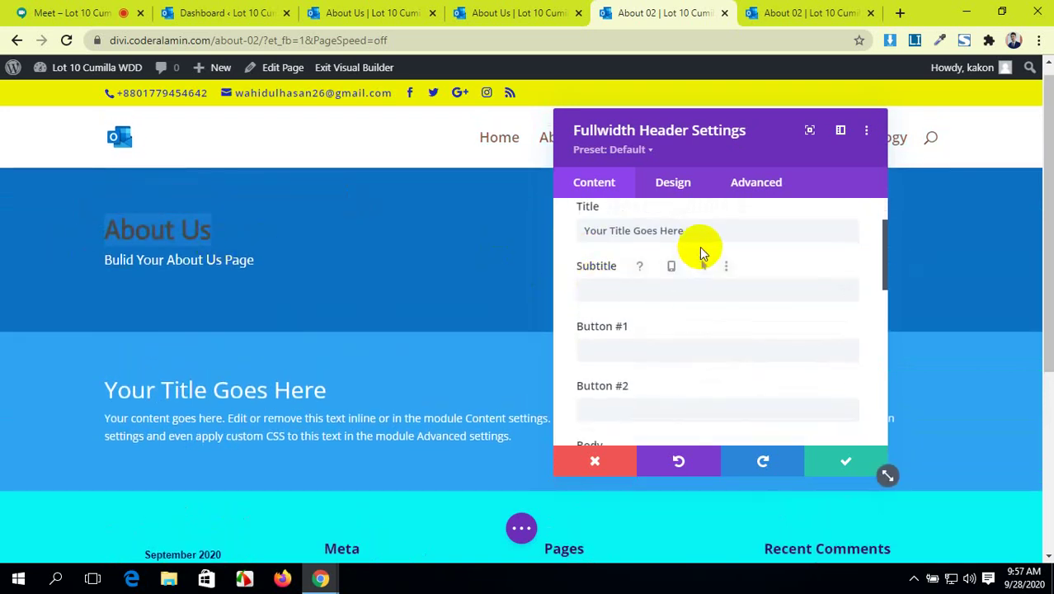
drag(700, 232, 394, 227)
key(ctrl+v)
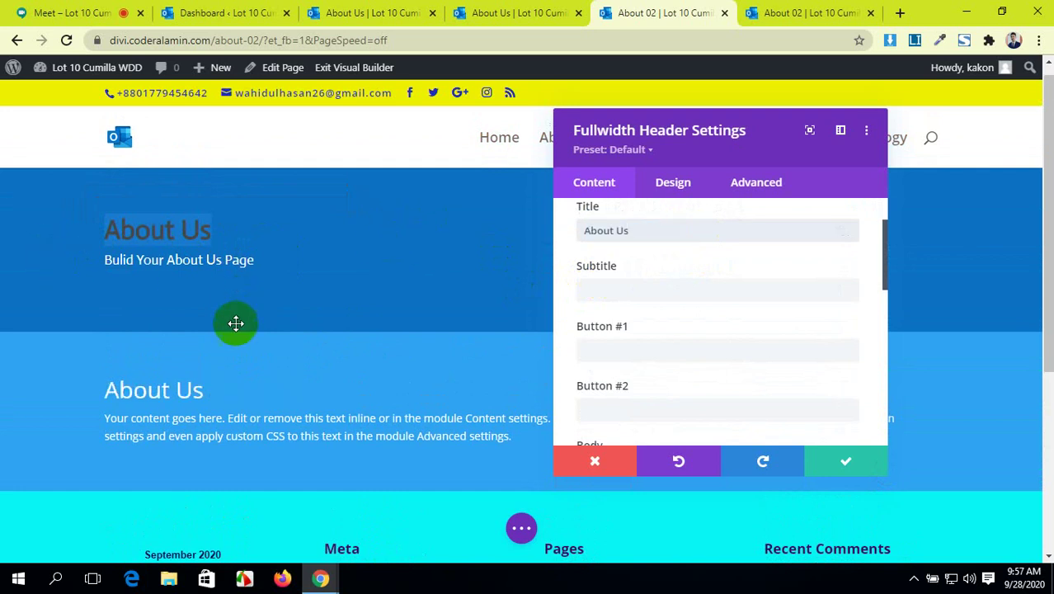
- Copy the tagline under the upper banner's title into the header's Subtitle as "ulid Your About Us Page"
drag(228, 262, 254, 270)
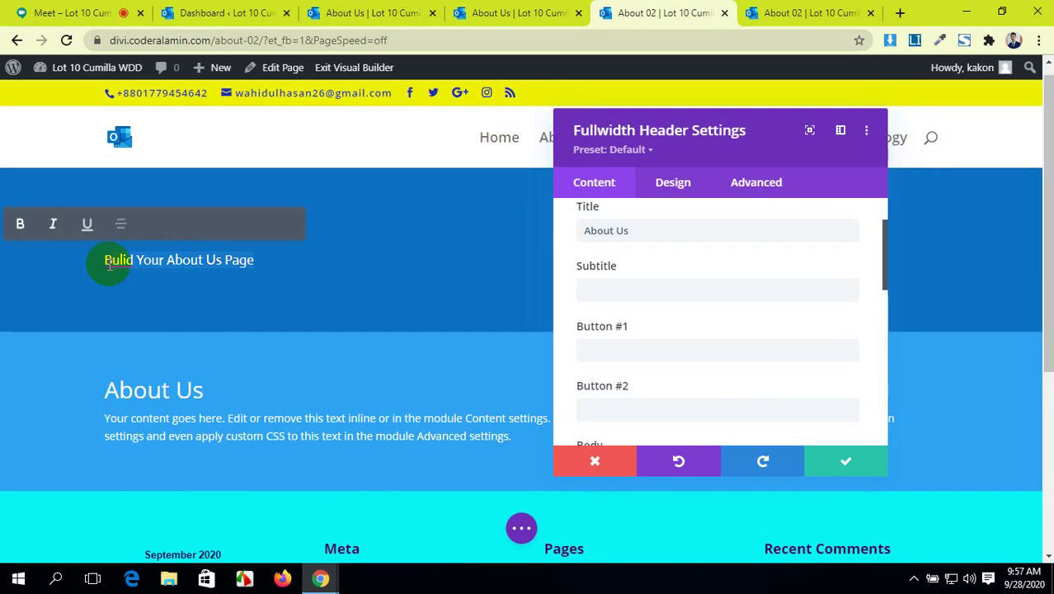
scroll(642, 287, up, 1)
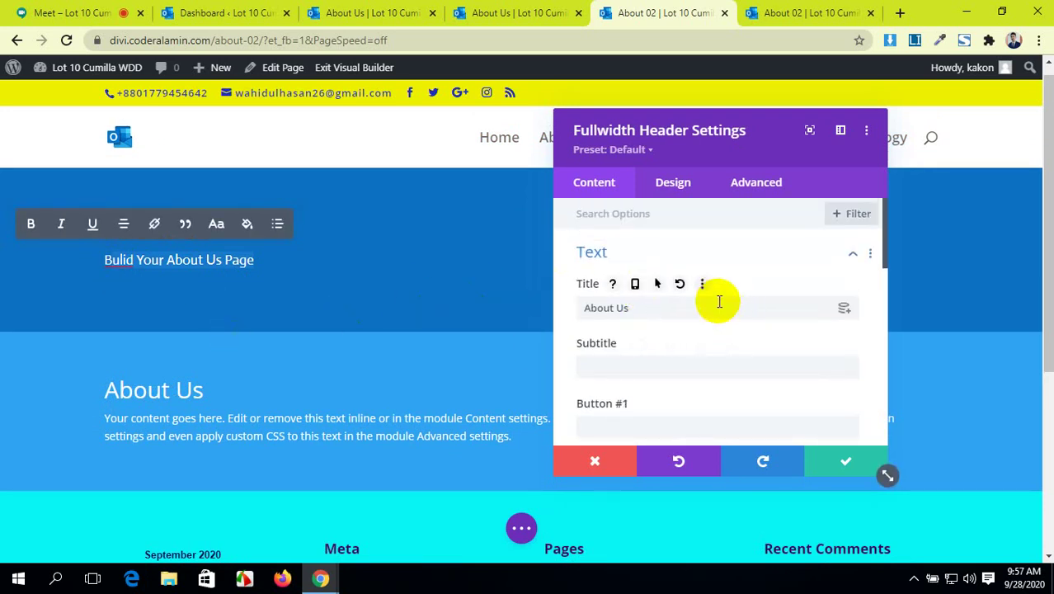
scroll(719, 301, down, 1)
click(639, 287)
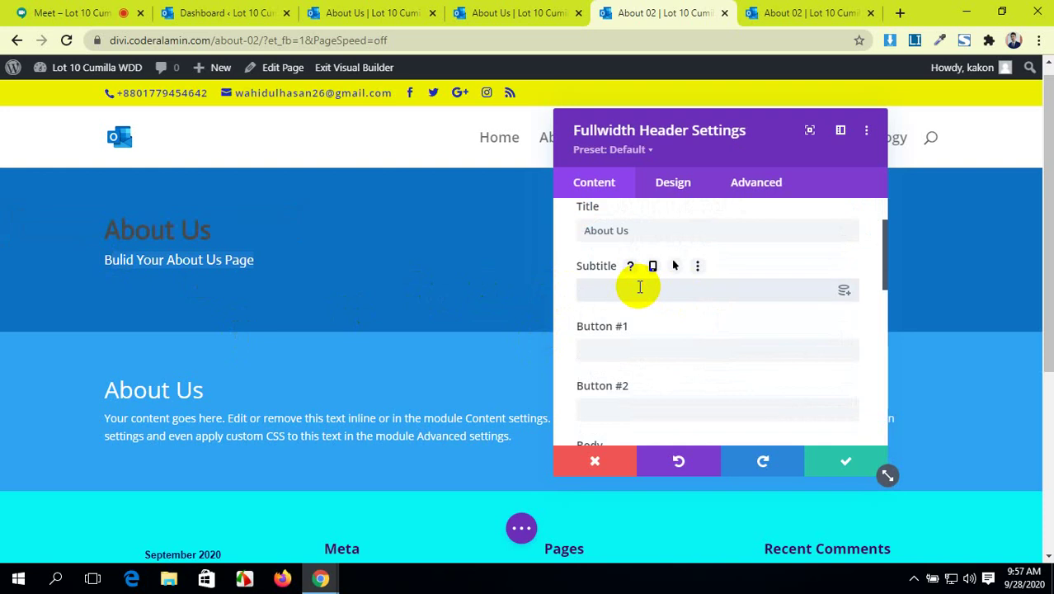
text(ulid Your About Us Page)
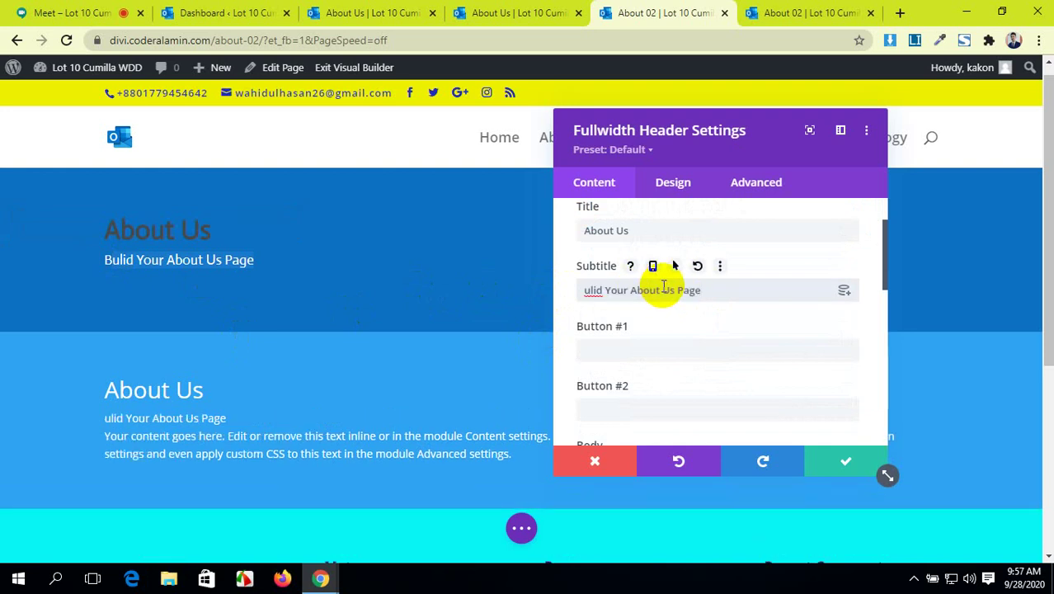
- Replace the placeholder Body content of the Fullwidth Header with "ulid Your About Us Page"
scroll(598, 297, down, 1)
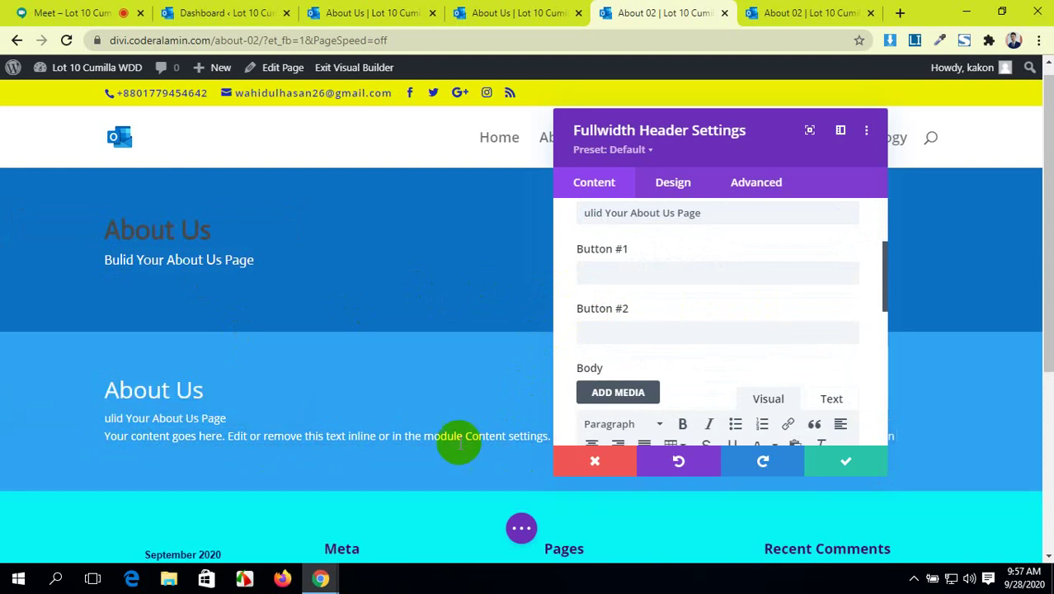
drag(757, 129, 895, 104)
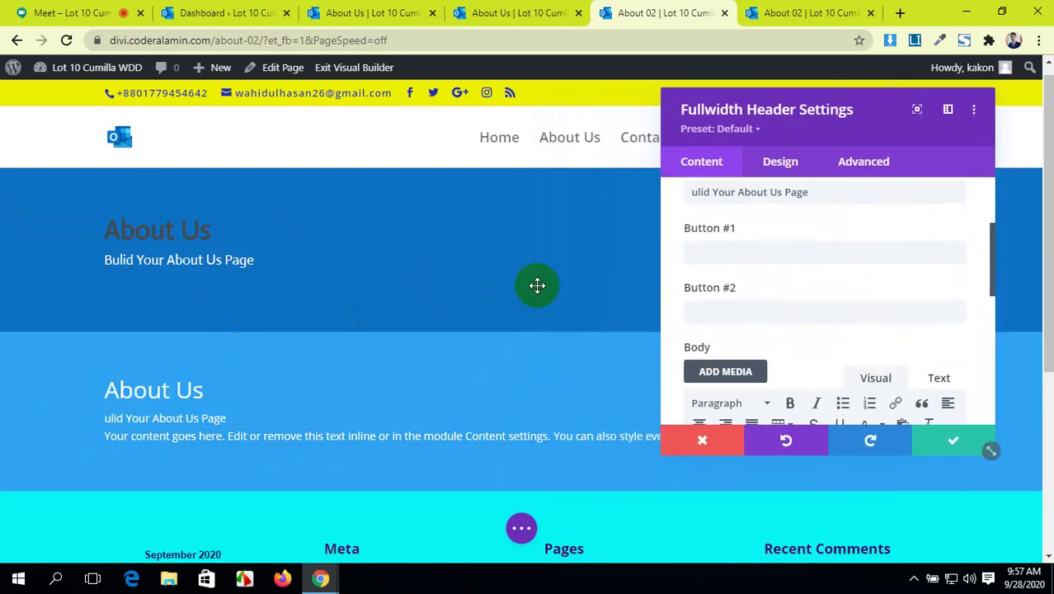
scroll(435, 371, down, 1)
scroll(435, 371, down, 2)
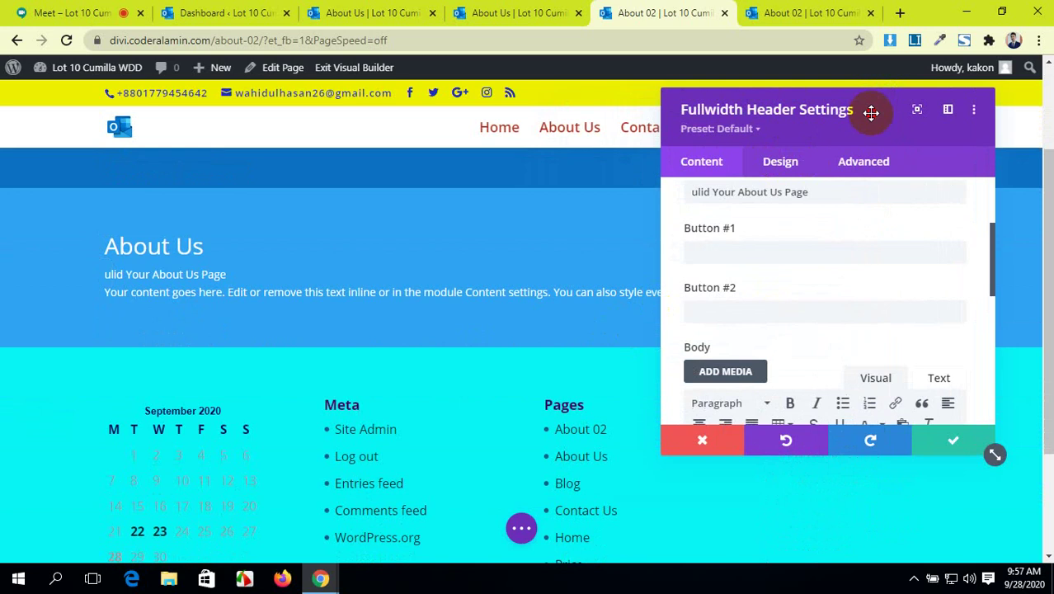
scroll(748, 285, down, 1)
scroll(748, 284, down, 3)
drag(776, 389, 660, 337)
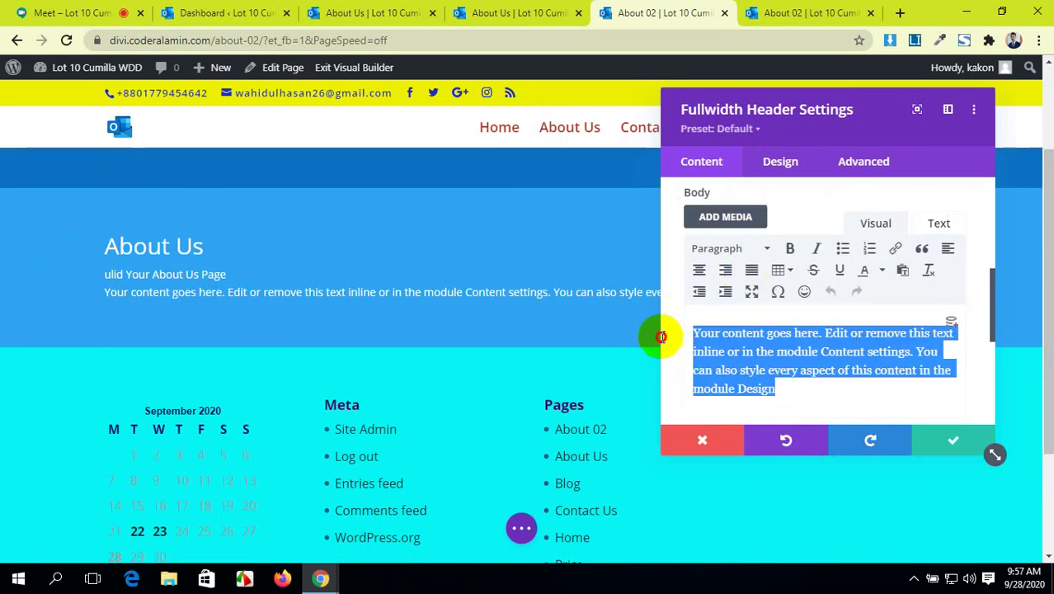
key(BackSpace)
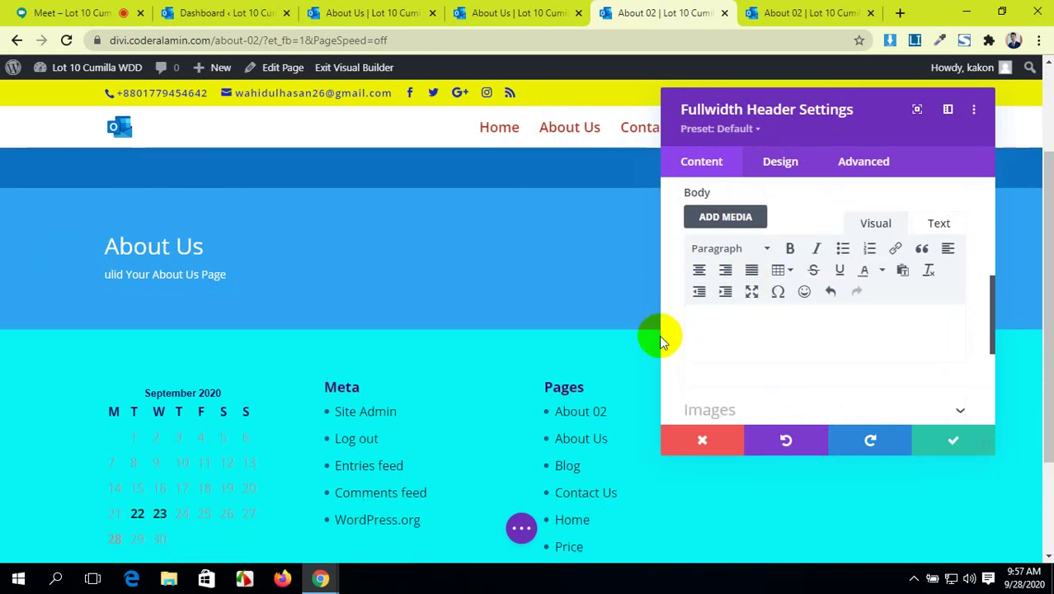
text(ulid Your About Us Page)
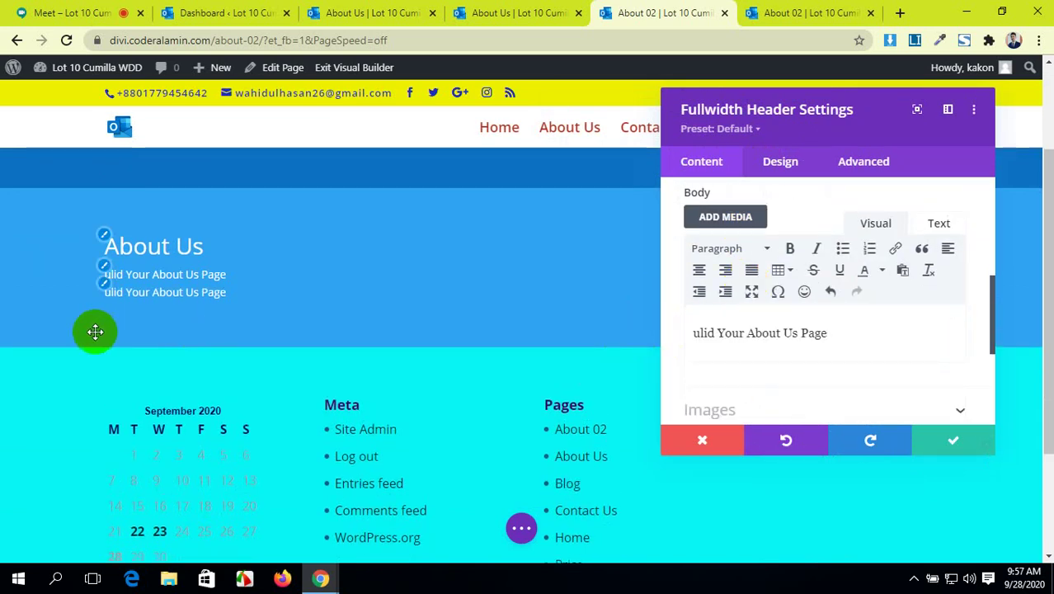
- Clear the header's Subtitle, correct its body text to "Bulid Your About Us Page", and accept the module settings
scroll(793, 257, up, 2)
scroll(793, 257, up, 2)
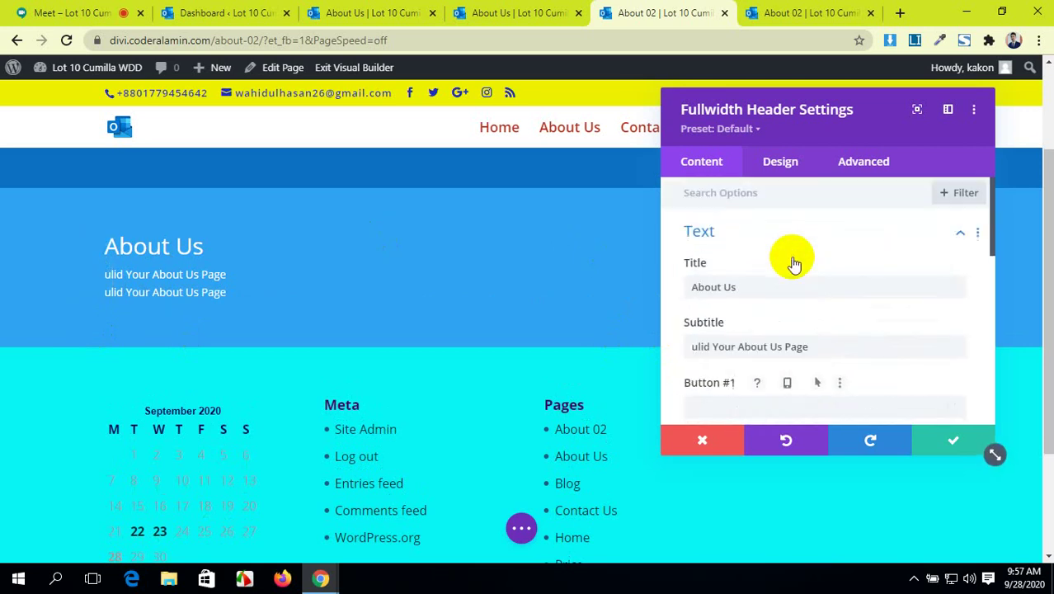
drag(811, 350, 668, 365)
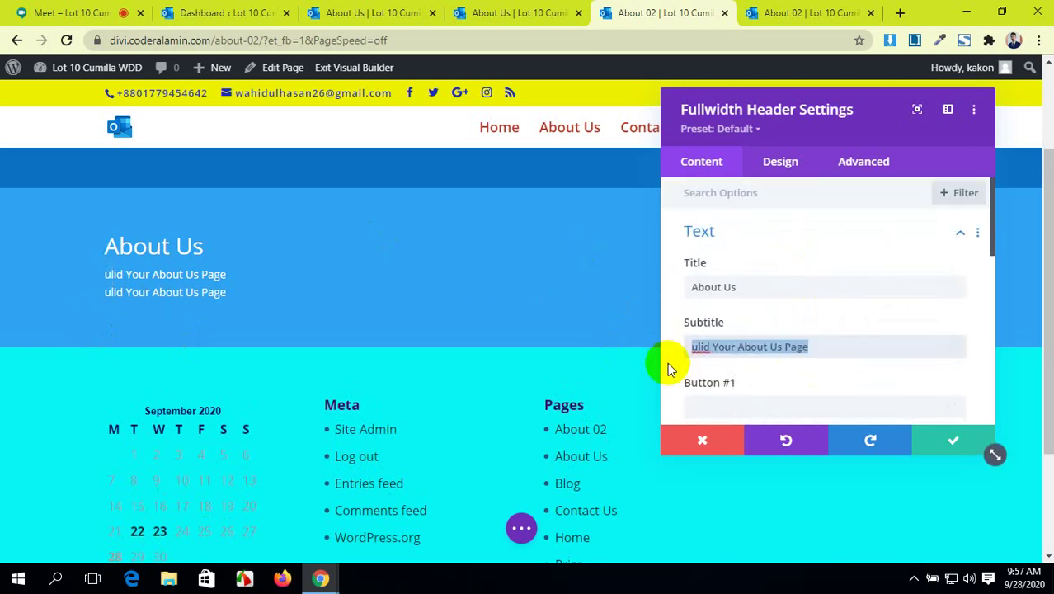
key(BackSpace)
scroll(780, 307, down, 3)
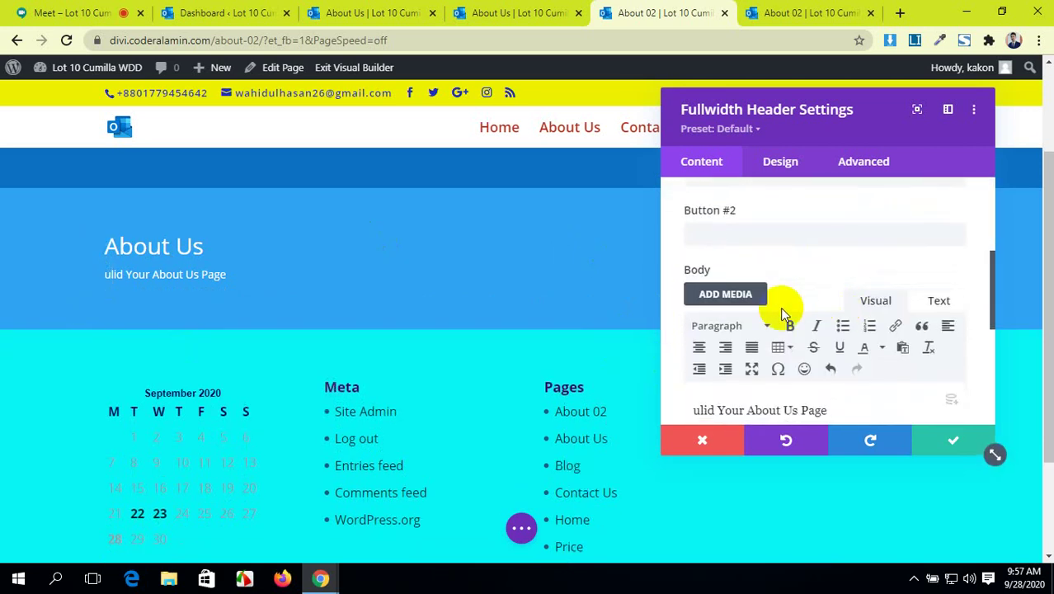
click(939, 439)
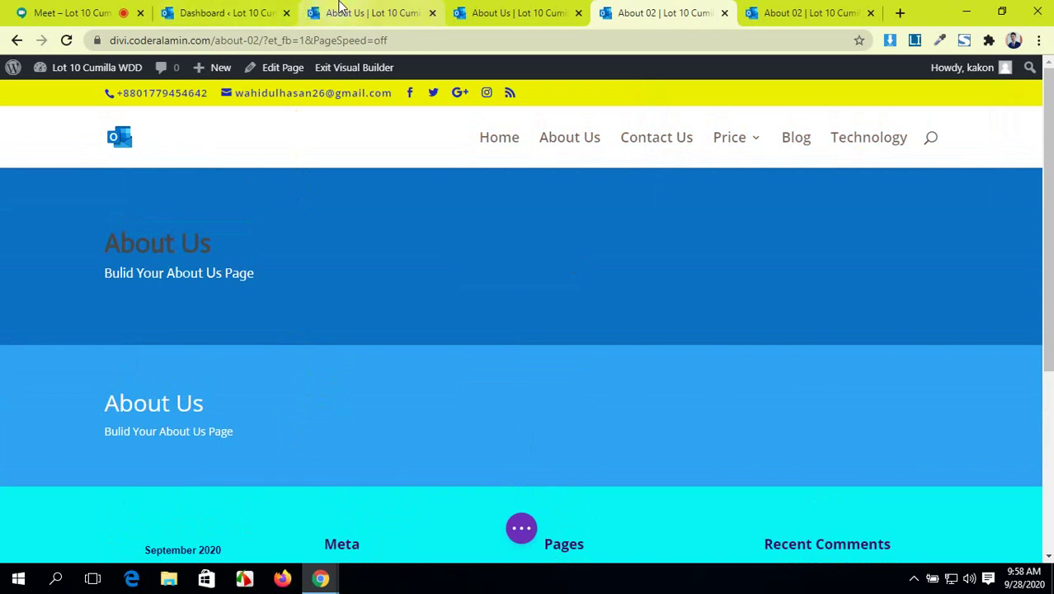
- Look at the banner on the existing About Us page for comparison, and return to the About 02 builder
click(402, 10)
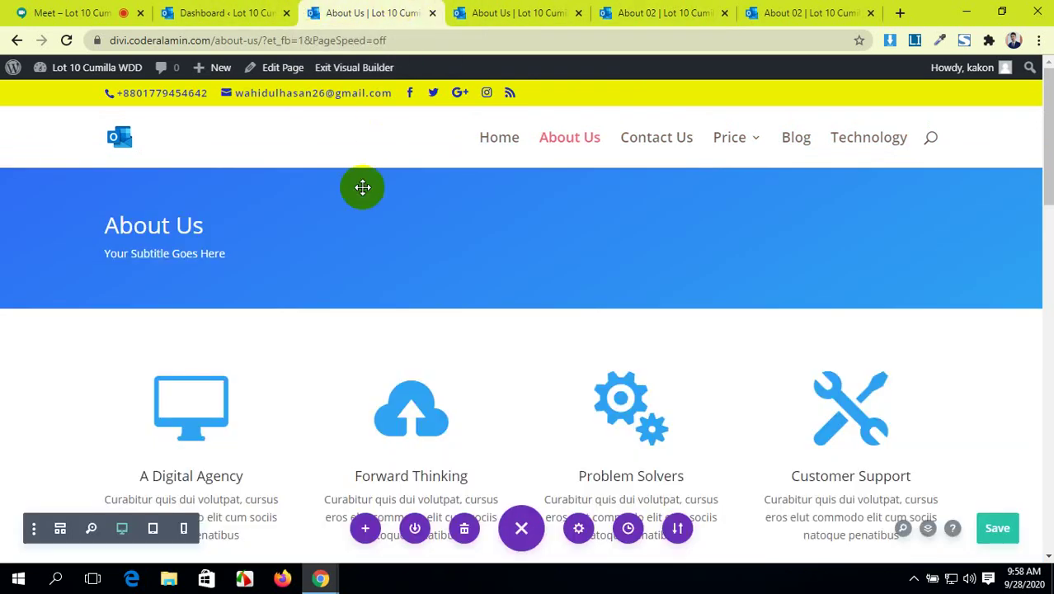
click(478, 10)
click(681, 10)
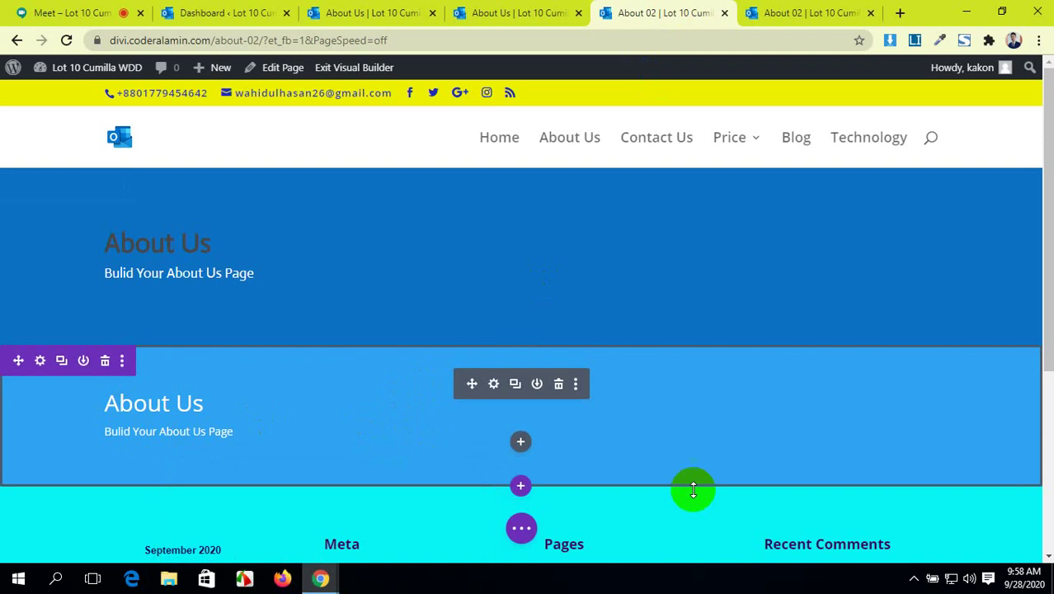
- Save the About 02 page and reload its live view to check both banners
click(519, 528)
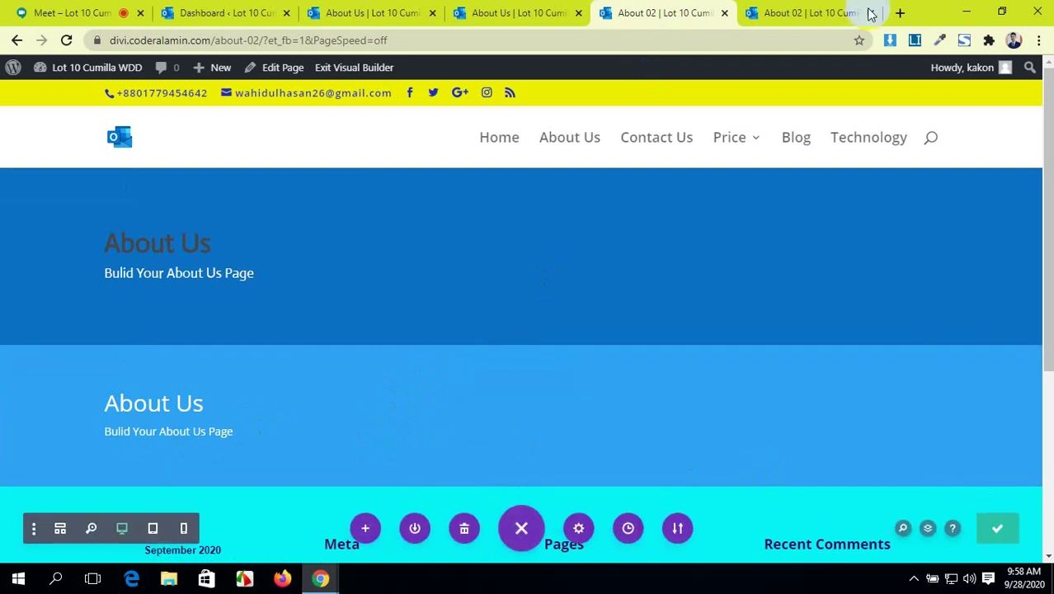
click(787, 13)
click(68, 40)
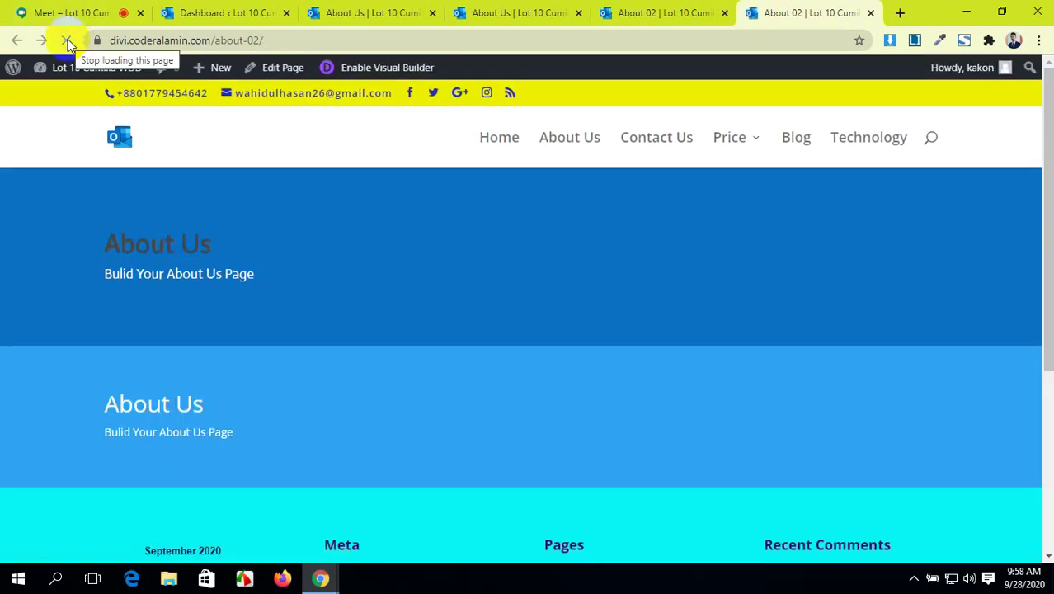
drag(211, 431, 94, 390)
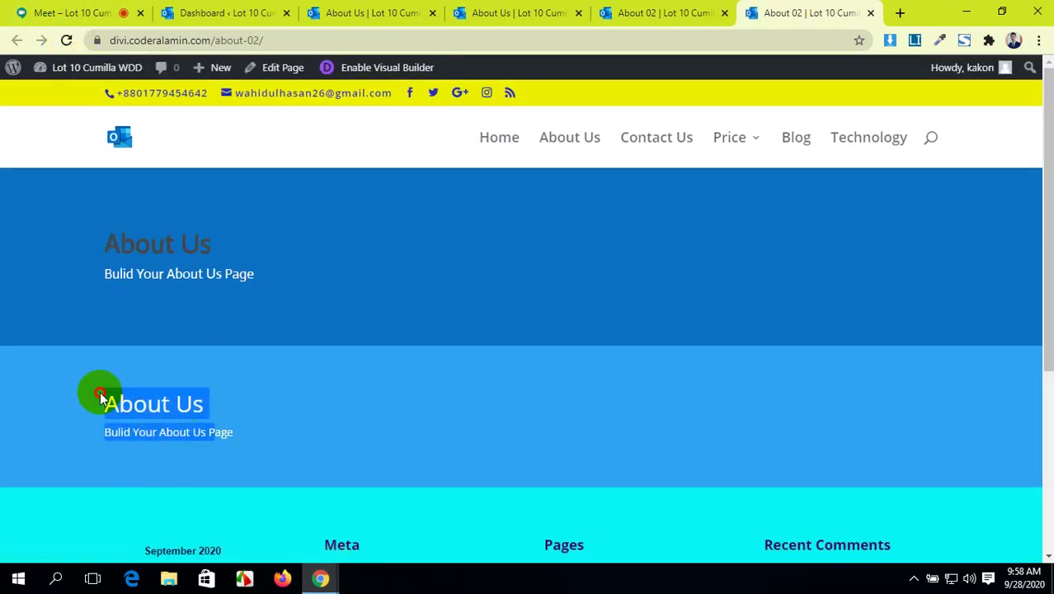
click(265, 273)
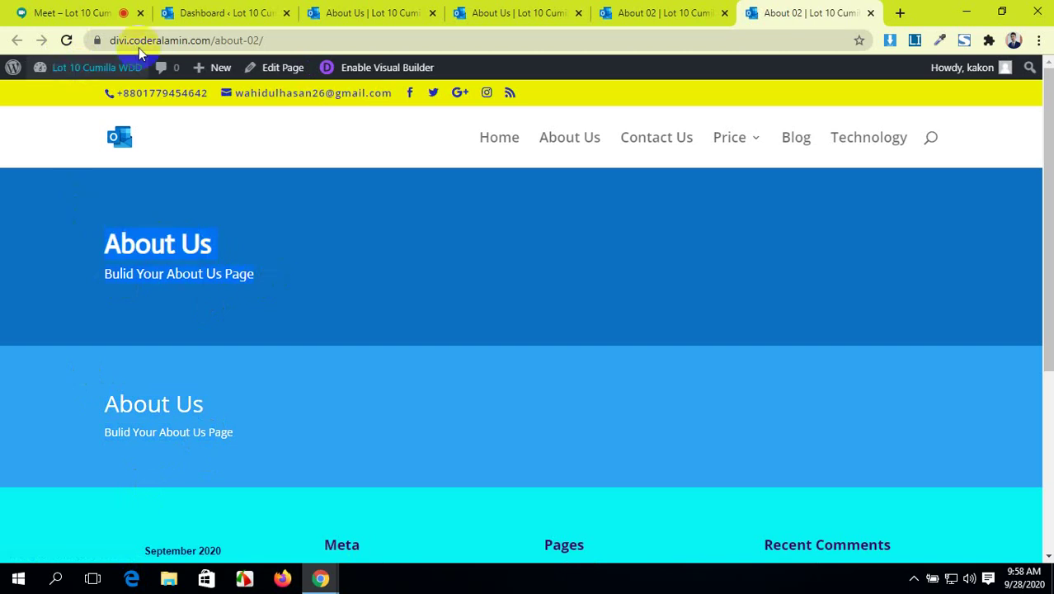
- Compare the title and subtitle text of the live About Us banner with the new header on the live About 02 page
click(478, 12)
drag(237, 253, 132, 218)
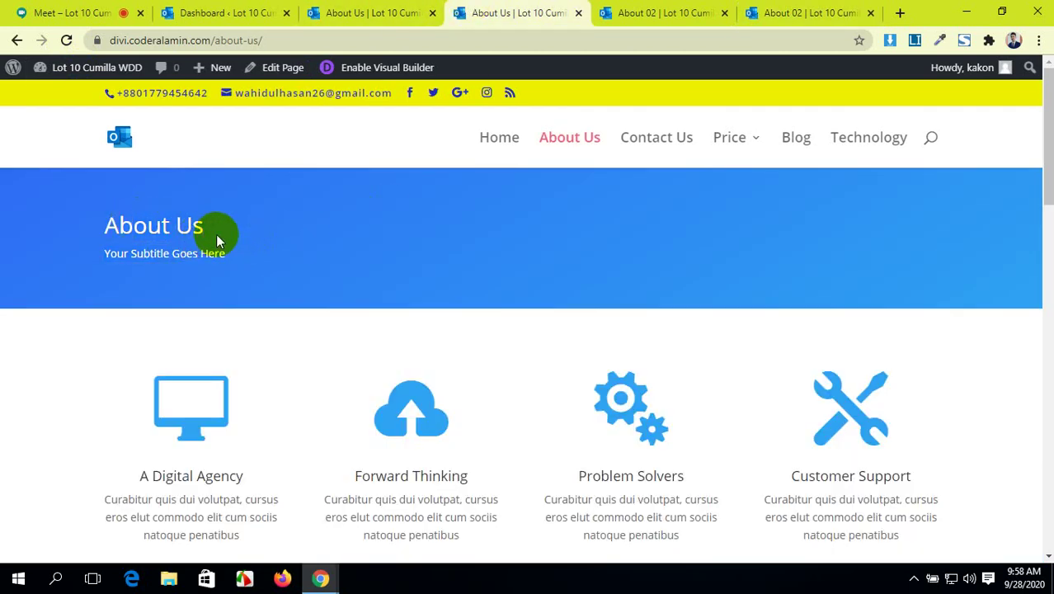
triple_click(141, 231)
click(138, 229)
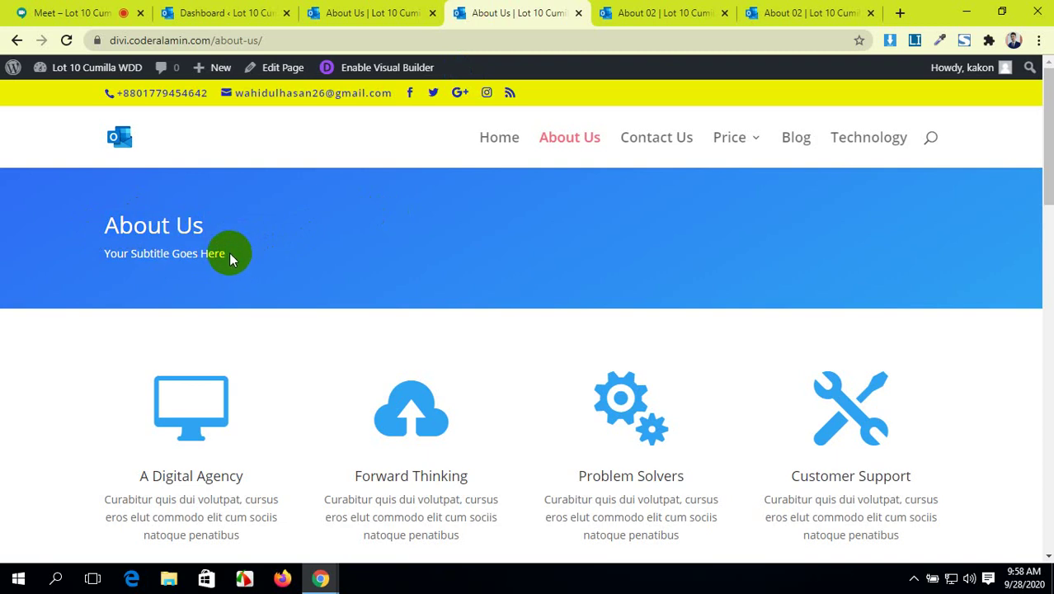
drag(223, 253, 94, 249)
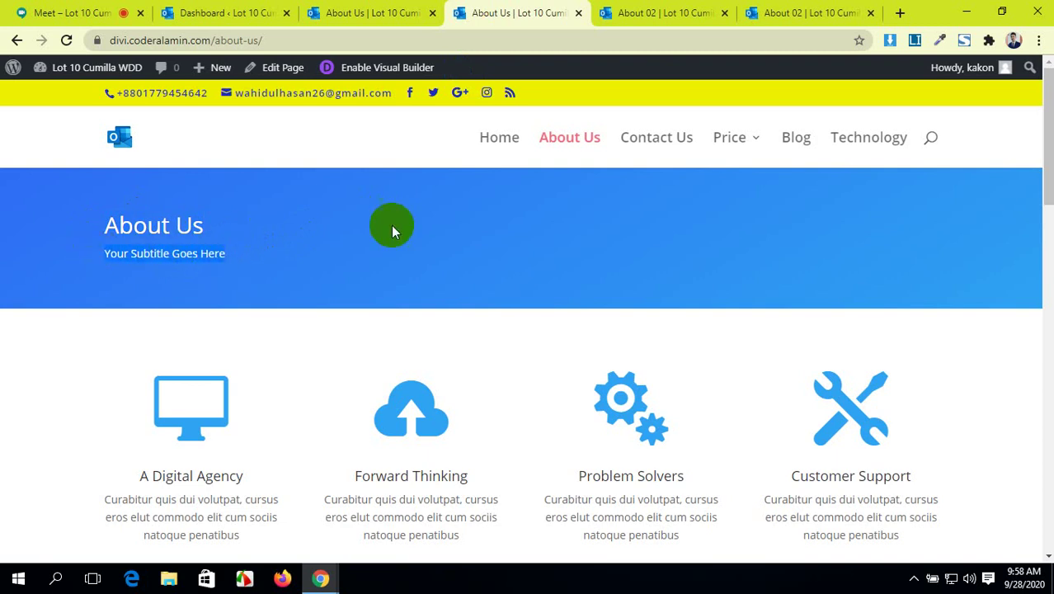
click(391, 226)
click(807, 12)
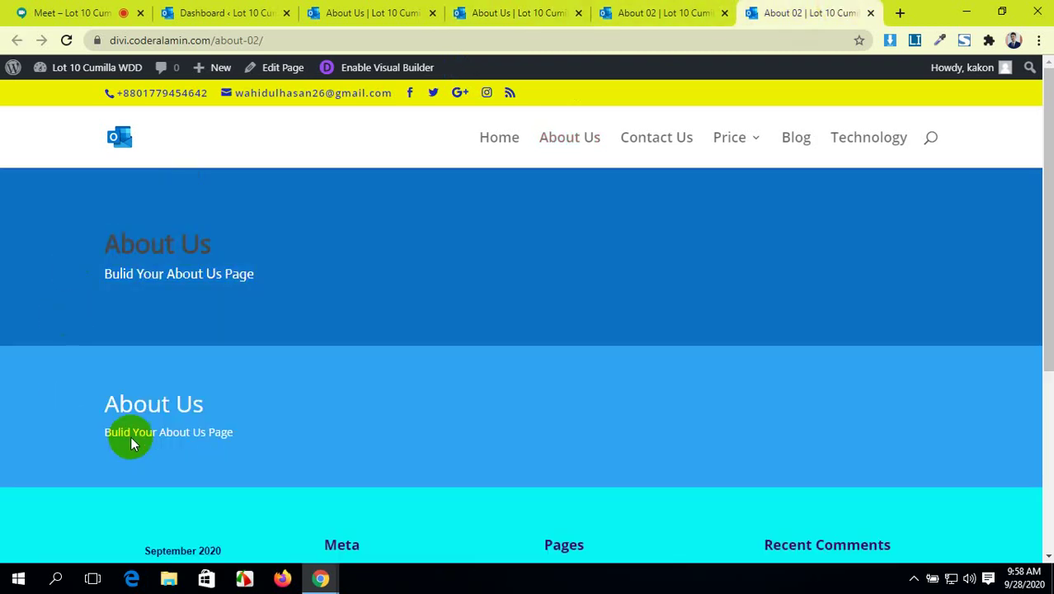
drag(236, 434, 127, 429)
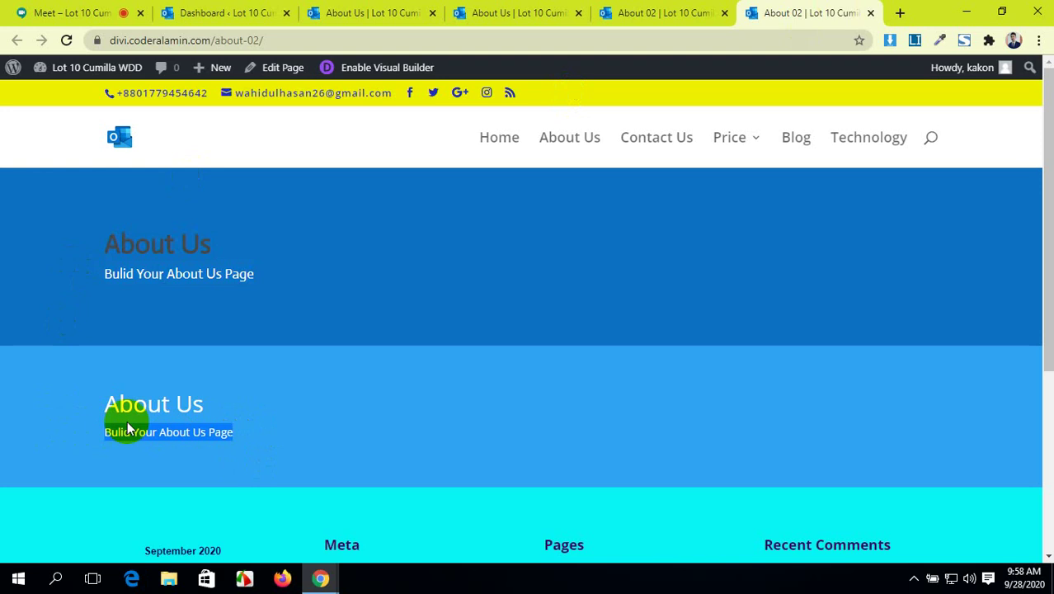
click(368, 498)
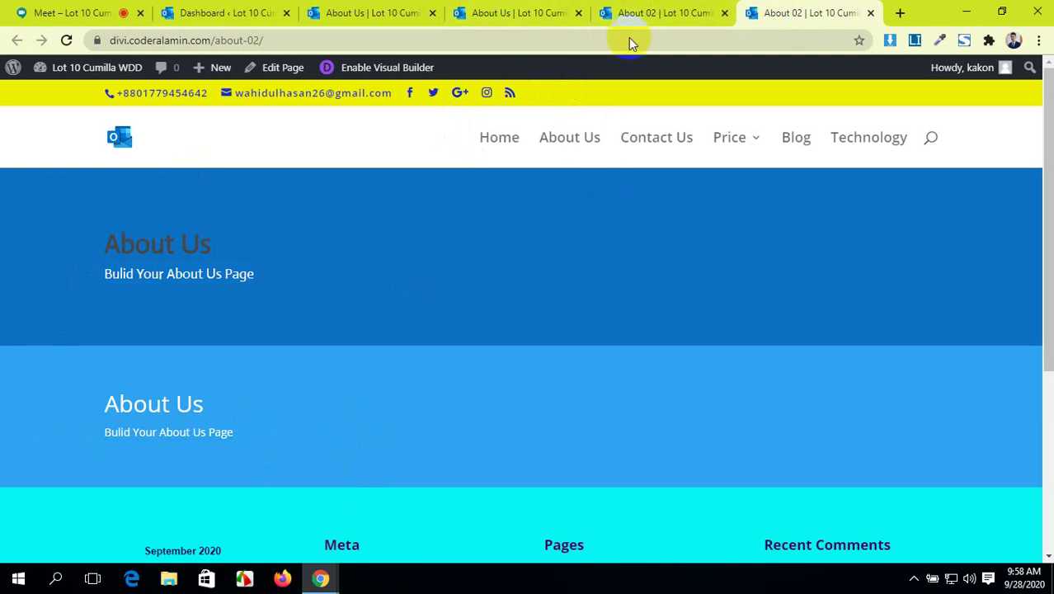
- In the About 02 builder, move the fullwidth header section above the darker blue banner section and save the page
click(631, 14)
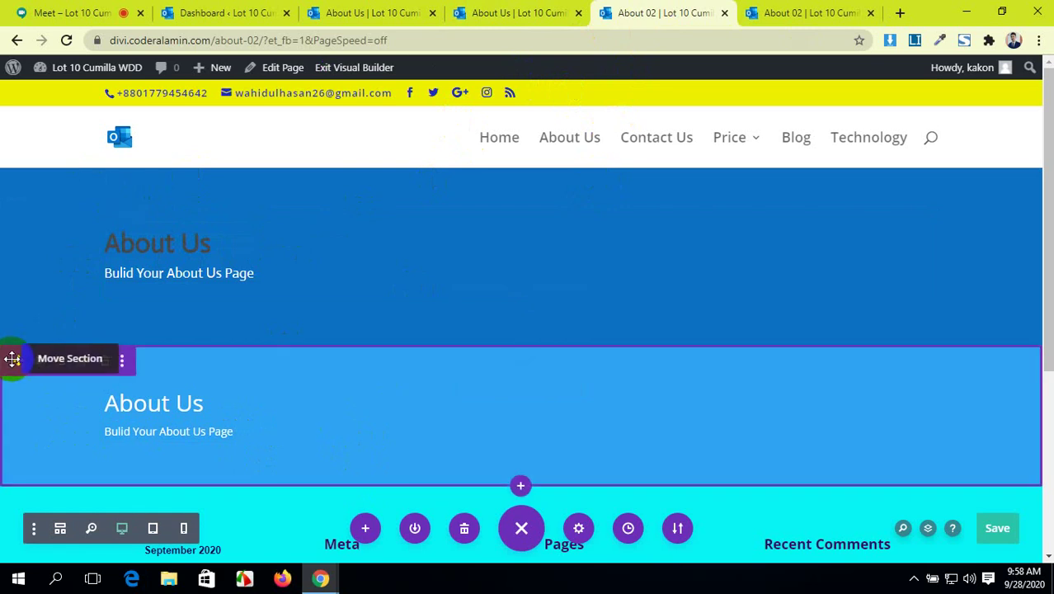
drag(14, 358, 33, 166)
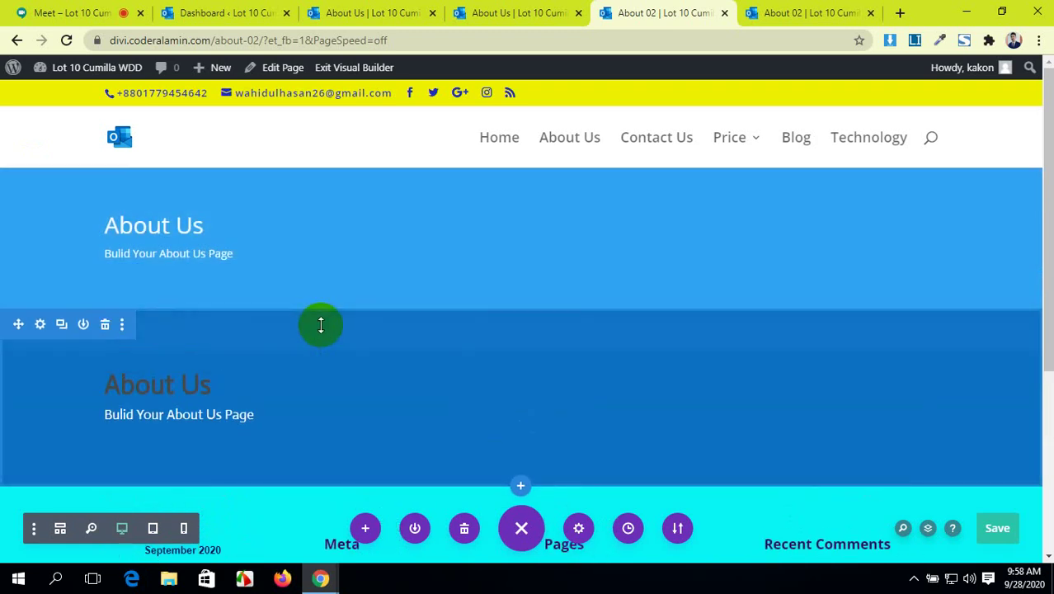
click(998, 529)
- Reload the live About 02 page to check the new section order
click(767, 12)
click(165, 396)
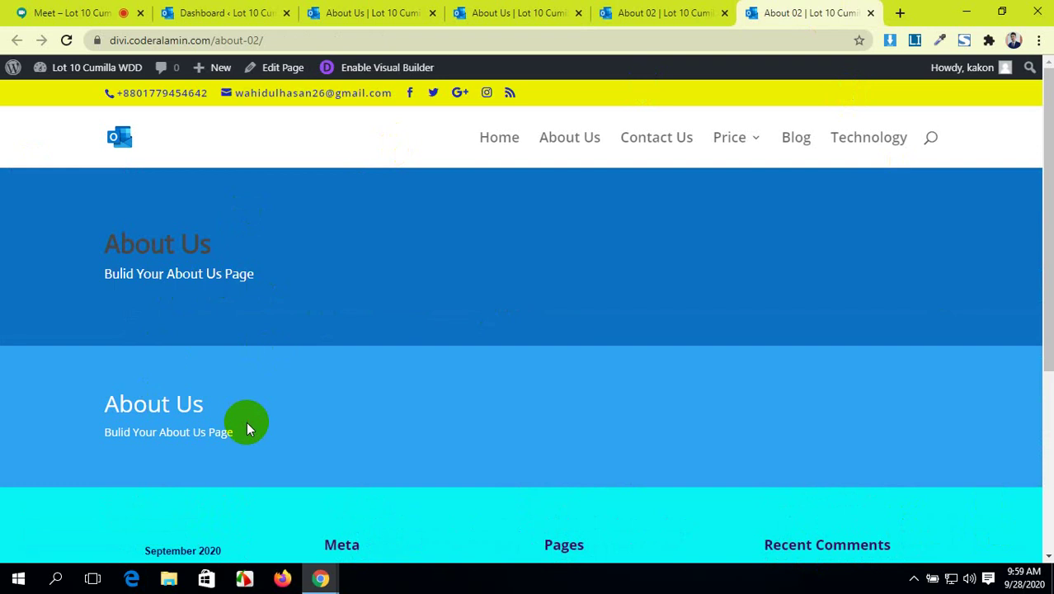
click(67, 40)
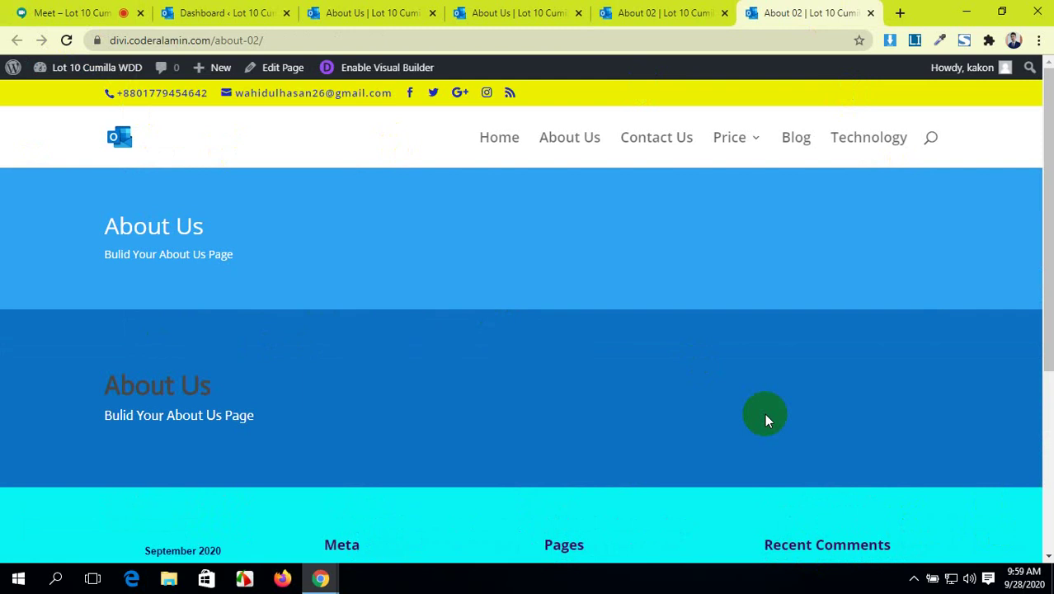
- Delete the darker blue banner section from the About 02 page in the builder, keeping the fullwidth header section
click(619, 13)
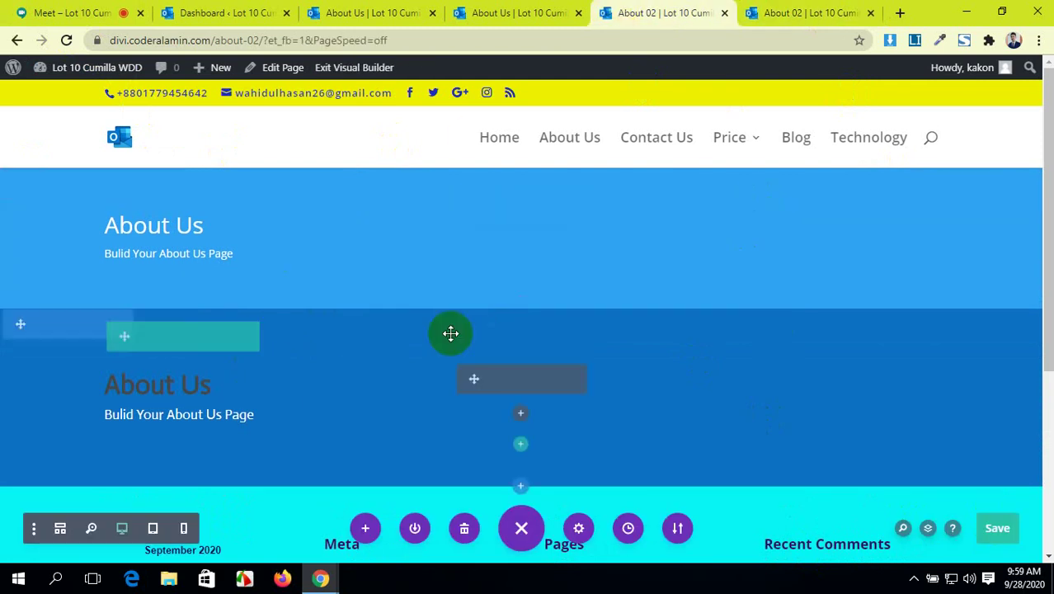
click(105, 325)
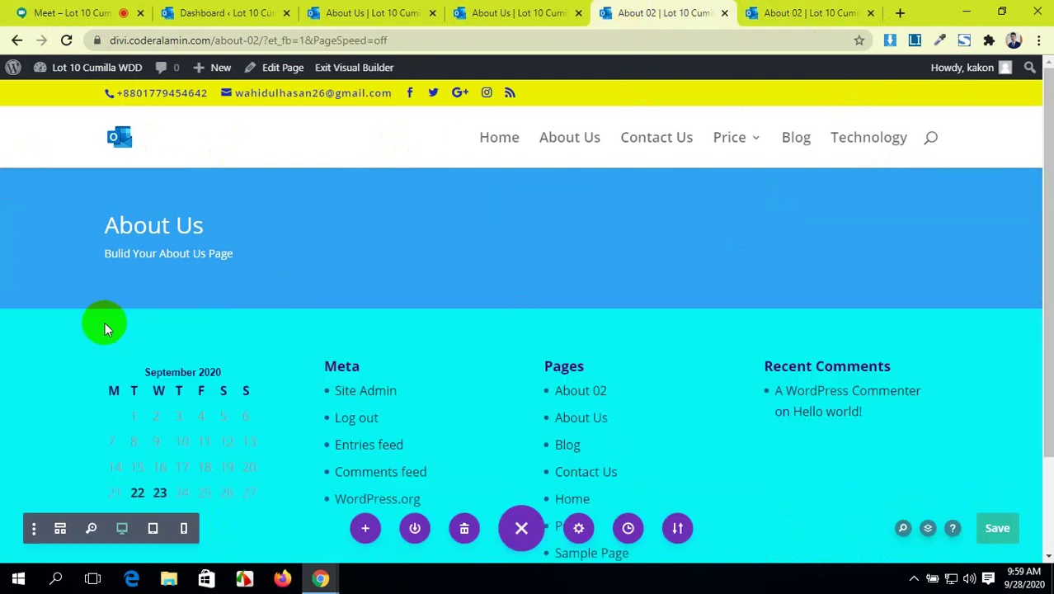
- Examine the row of four icon blurbs below the live About Us banner against the About 02 builder page
click(520, 13)
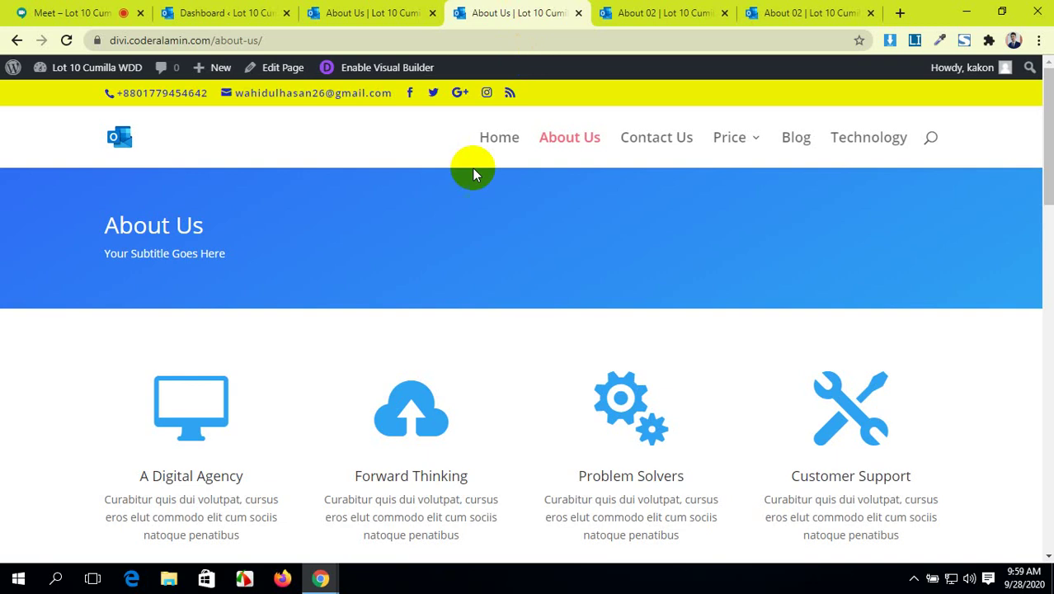
scroll(443, 336, down, 1)
scroll(443, 337, down, 1)
scroll(443, 336, up, 2)
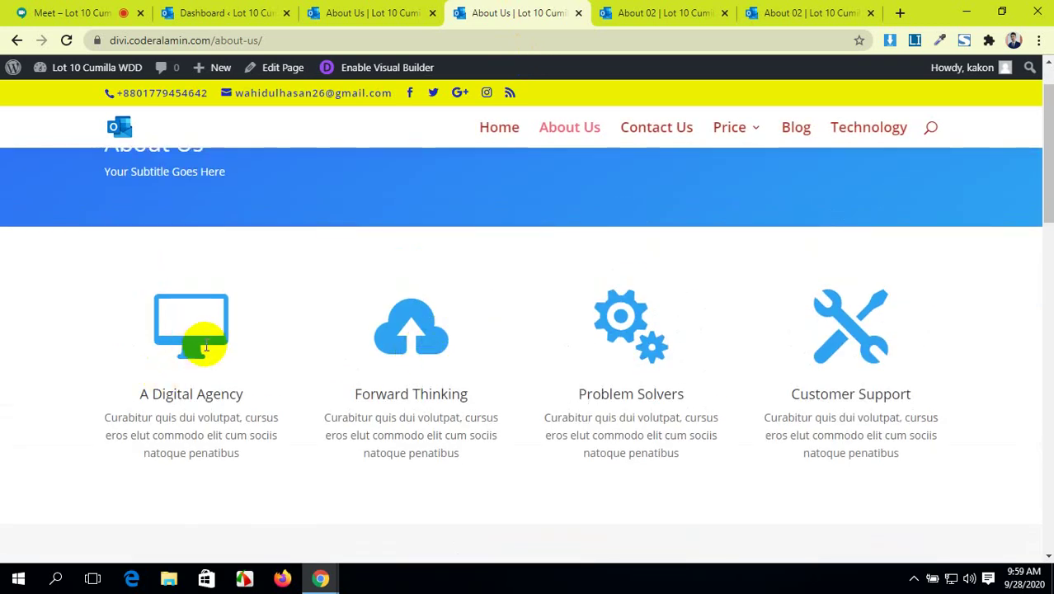
click(614, 11)
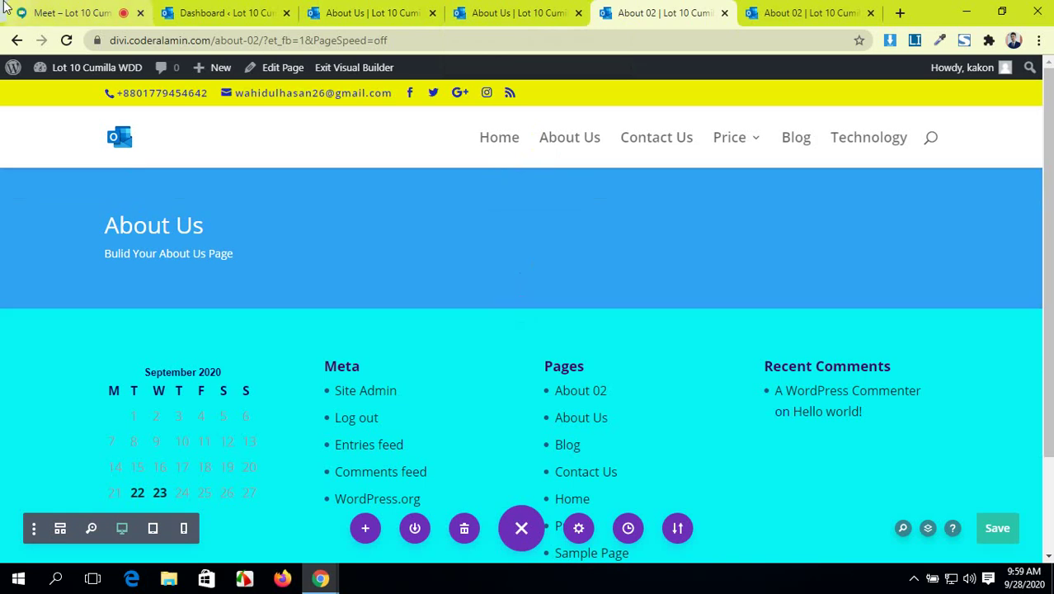
click(70, 12)
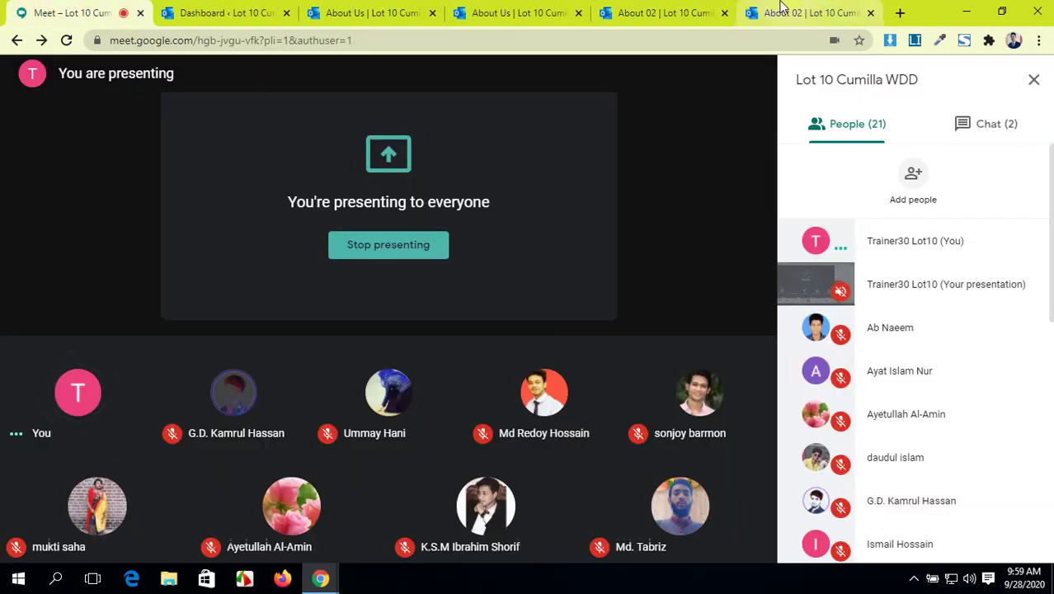
click(643, 12)
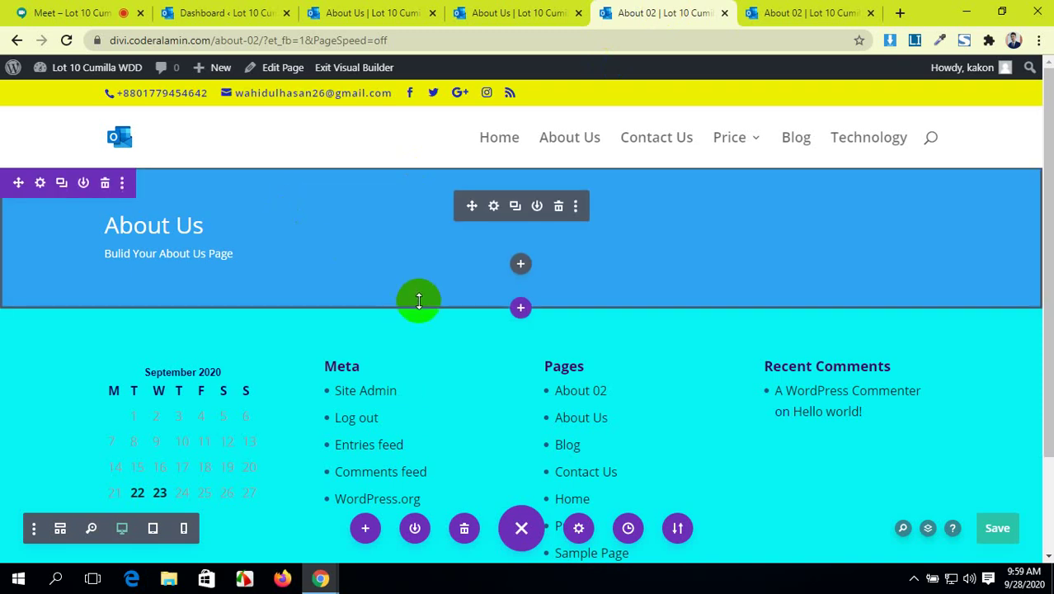
click(497, 10)
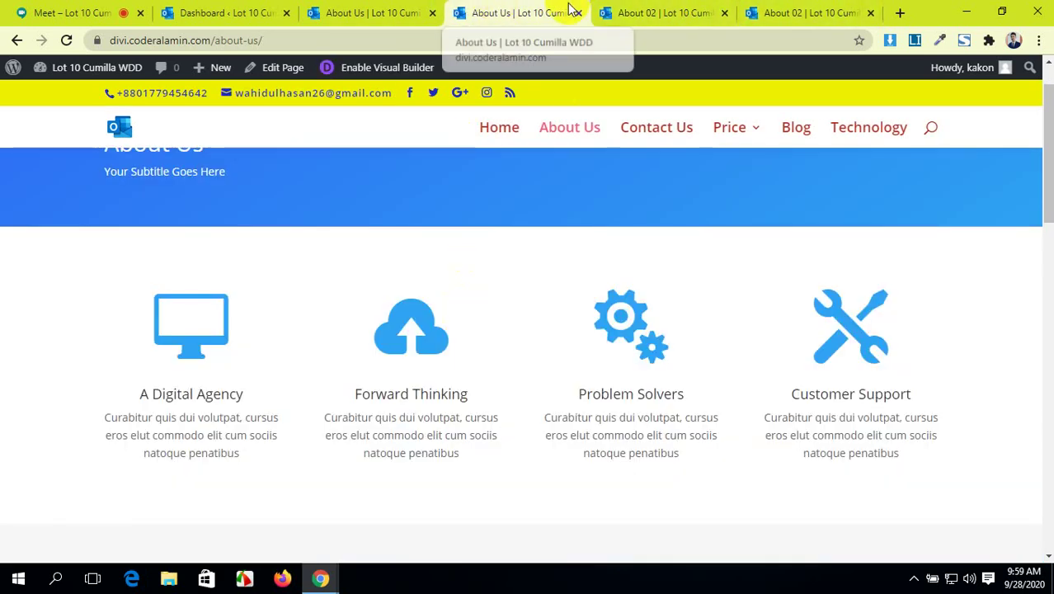
click(660, 12)
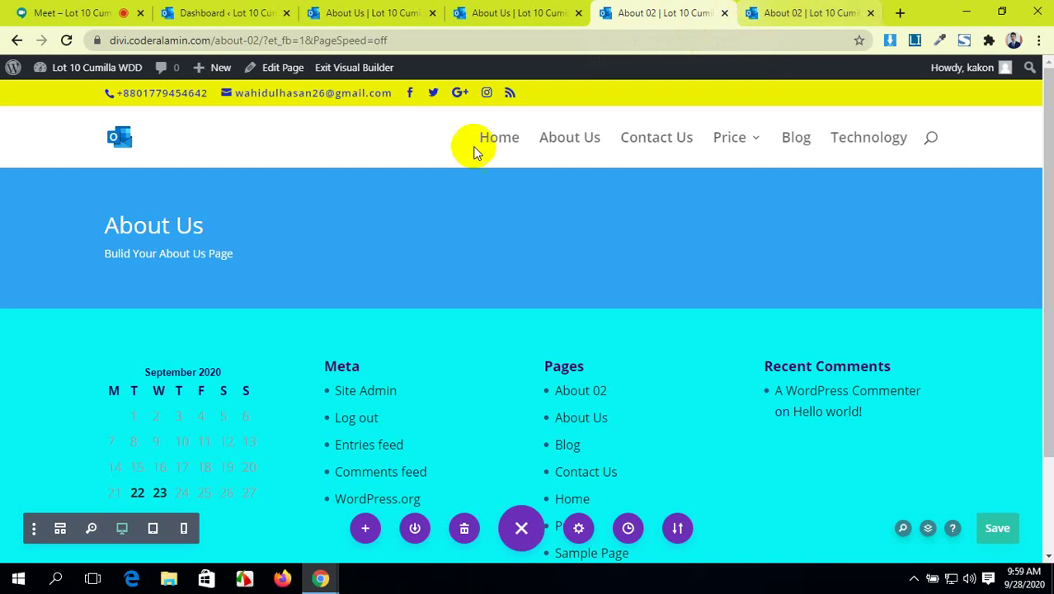
- Duplicate the fullwidth header section on the About 02 page
mouse_move(64, 217)
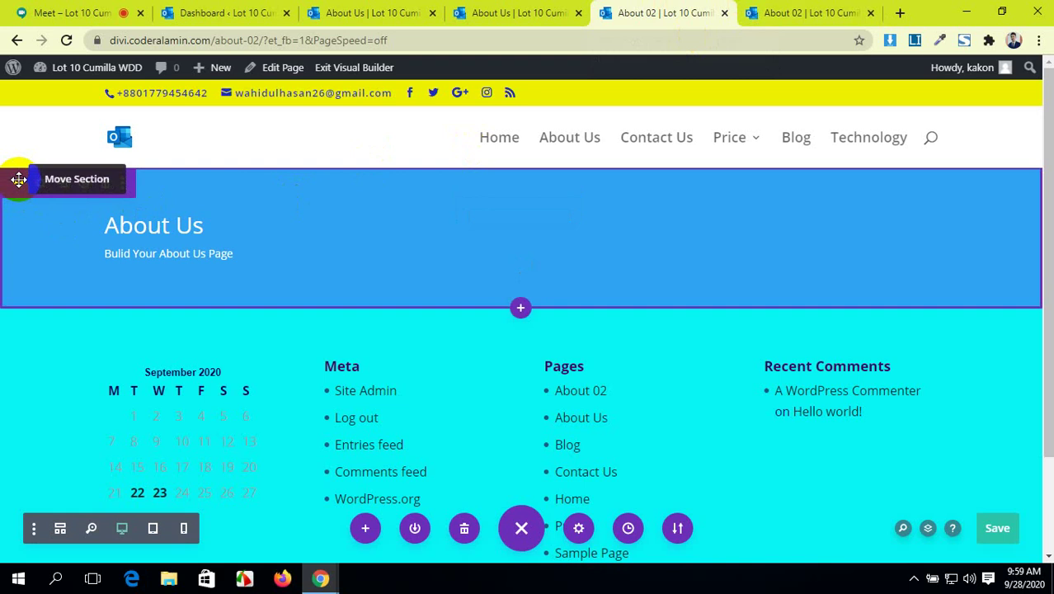
mouse_move(18, 179)
mouse_down()
mouse_move(33, 223)
mouse_move(19, 182)
mouse_up()
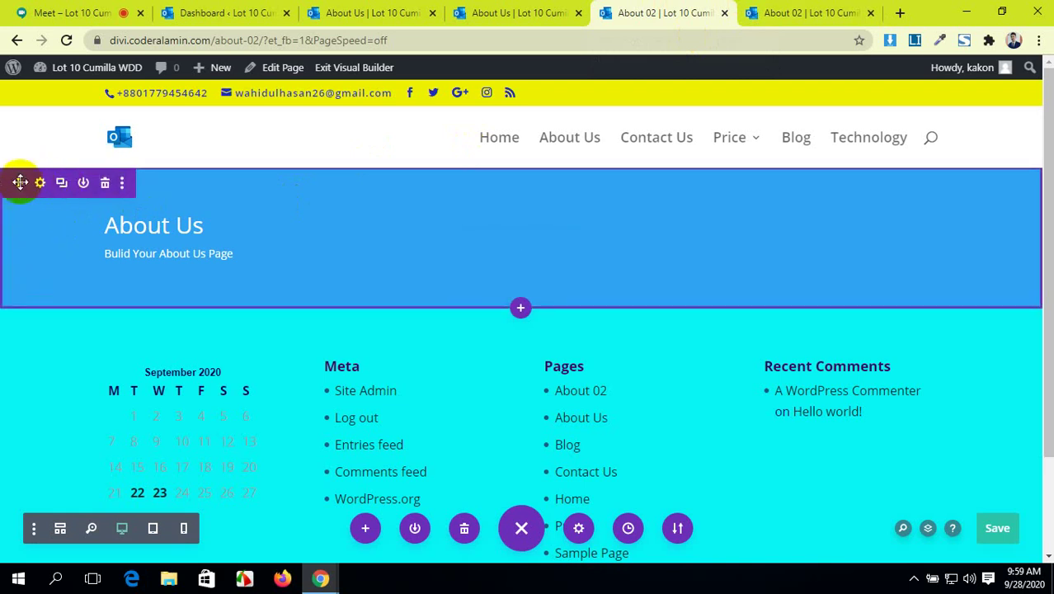
mouse_move(14, 183)
mouse_down()
mouse_move(12, 205)
mouse_move(14, 182)
mouse_move(15, 194)
mouse_up()
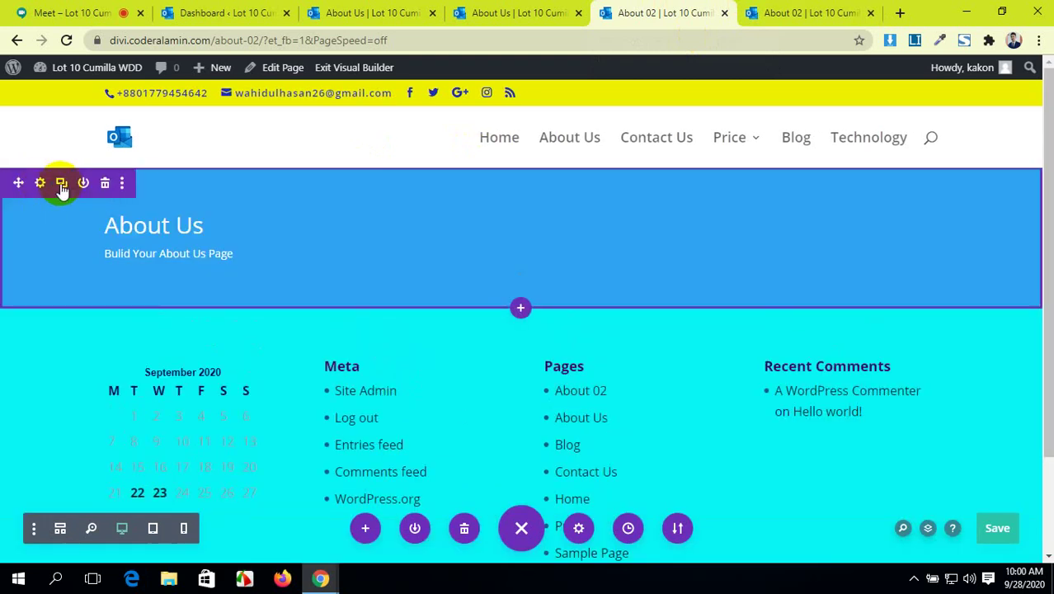
click(61, 184)
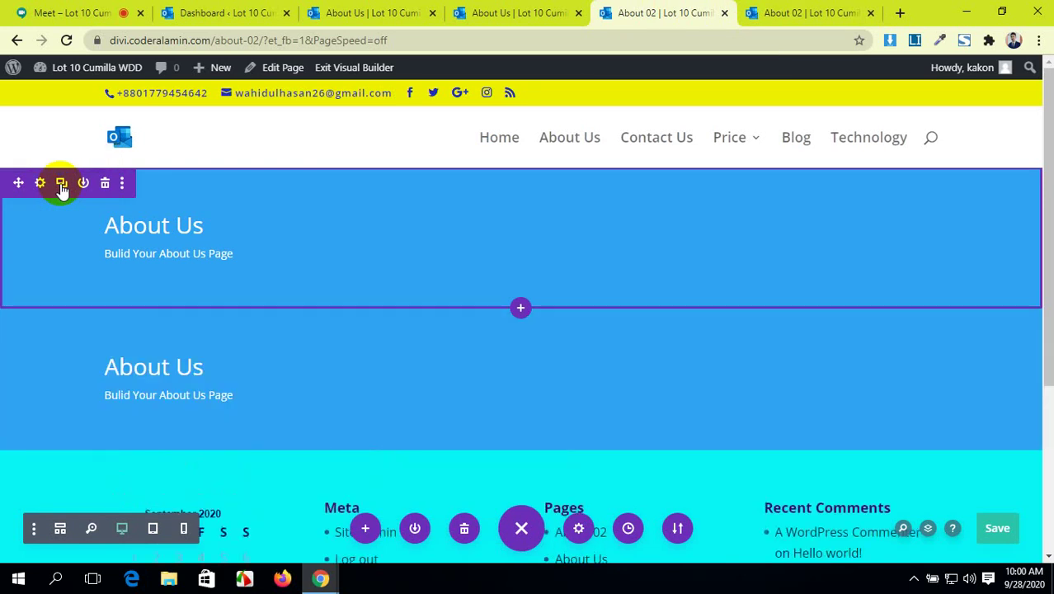
mouse_move(63, 186)
mouse_down()
mouse_move(148, 308)
mouse_move(118, 370)
mouse_move(58, 184)
mouse_up()
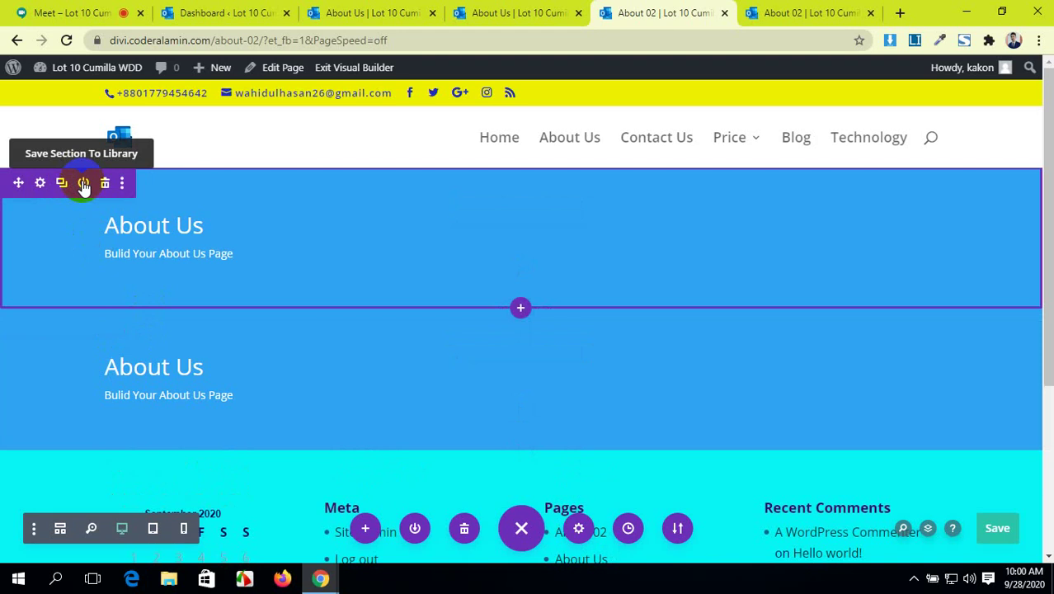
click(370, 10)
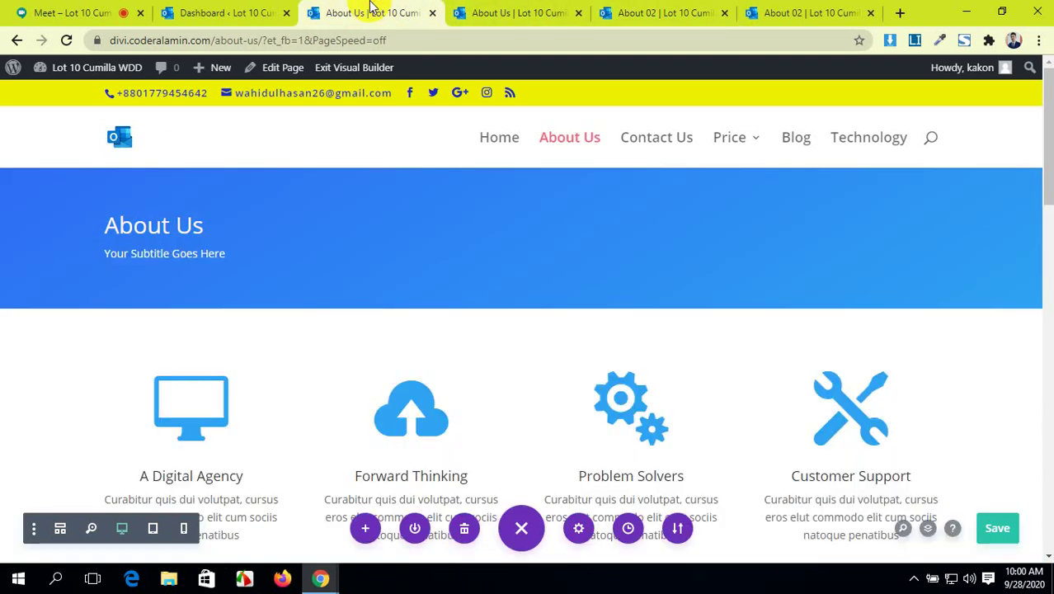
click(522, 10)
click(647, 10)
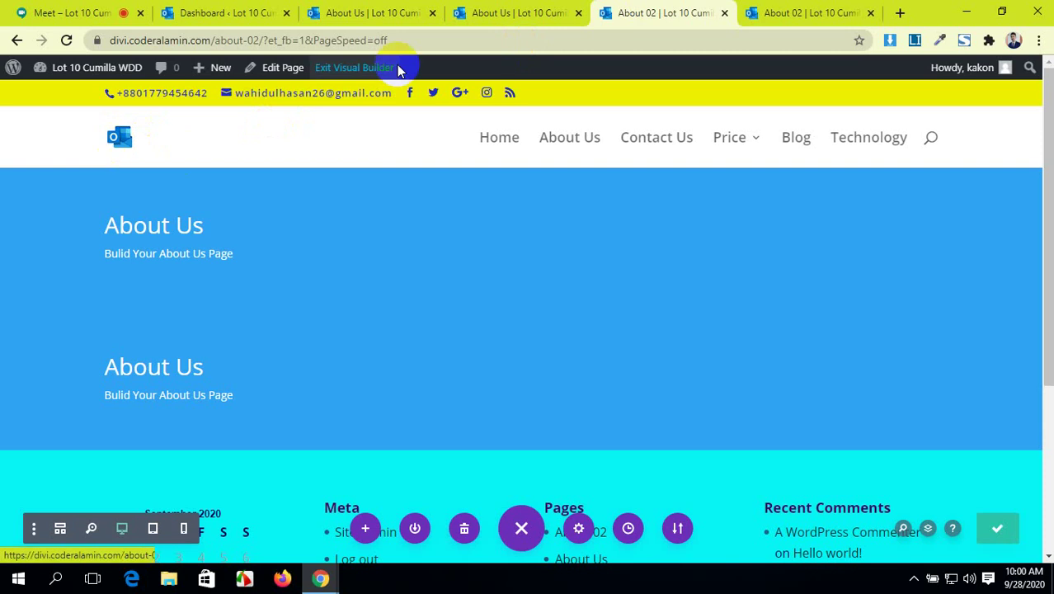
click(536, 10)
click(672, 10)
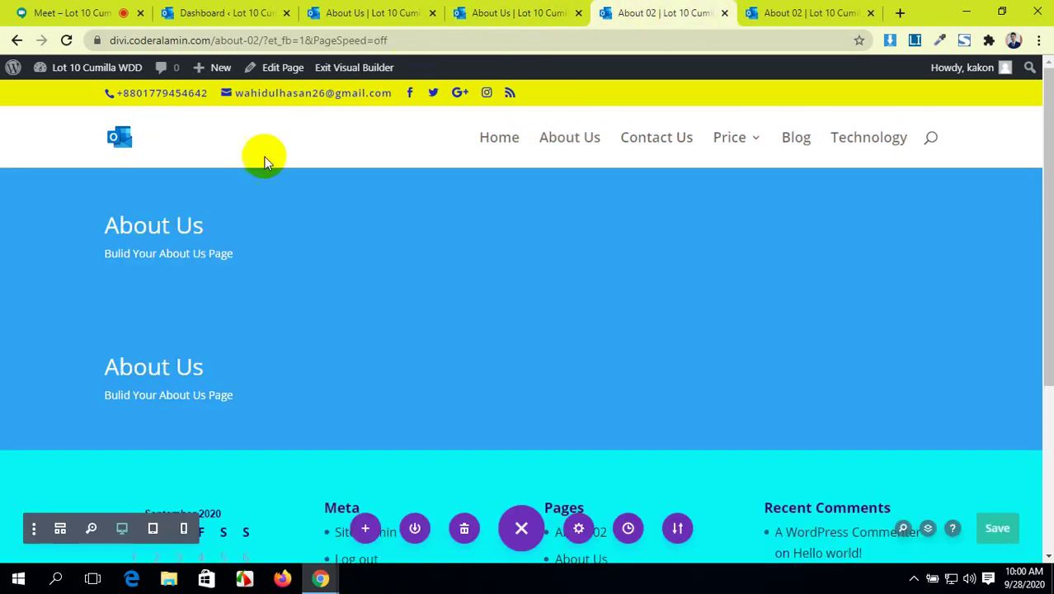
- Review the additional section options available for the upper fullwidth header section, closing the list without applying any
mouse_move(99, 242)
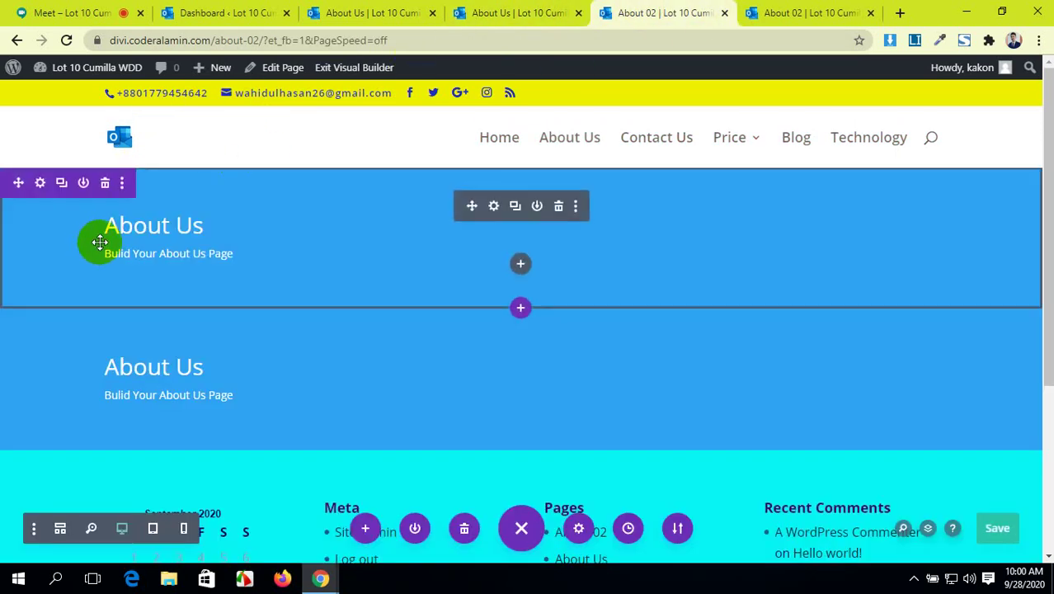
click(122, 184)
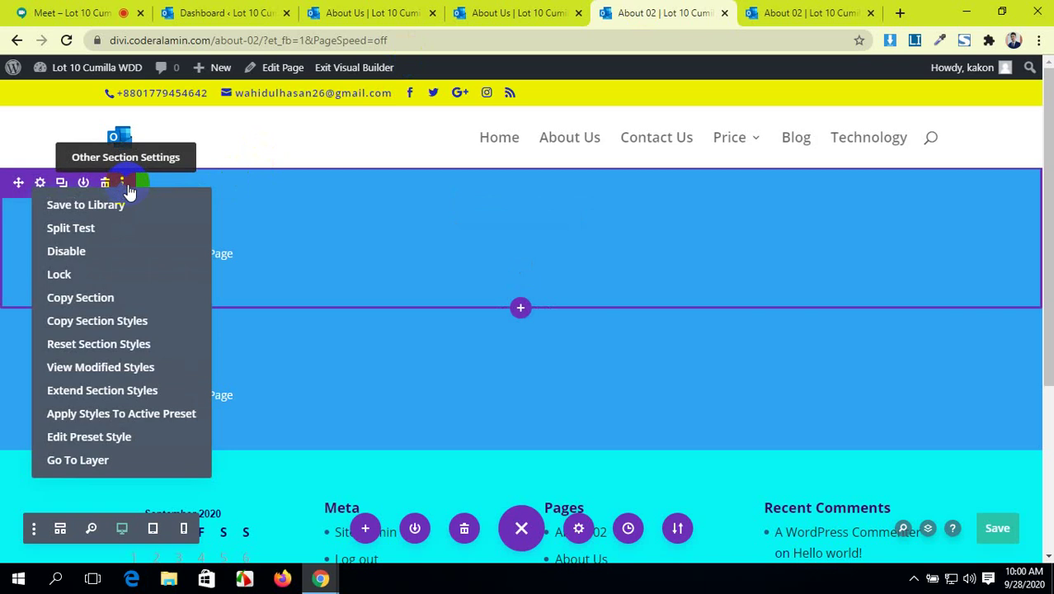
click(102, 206)
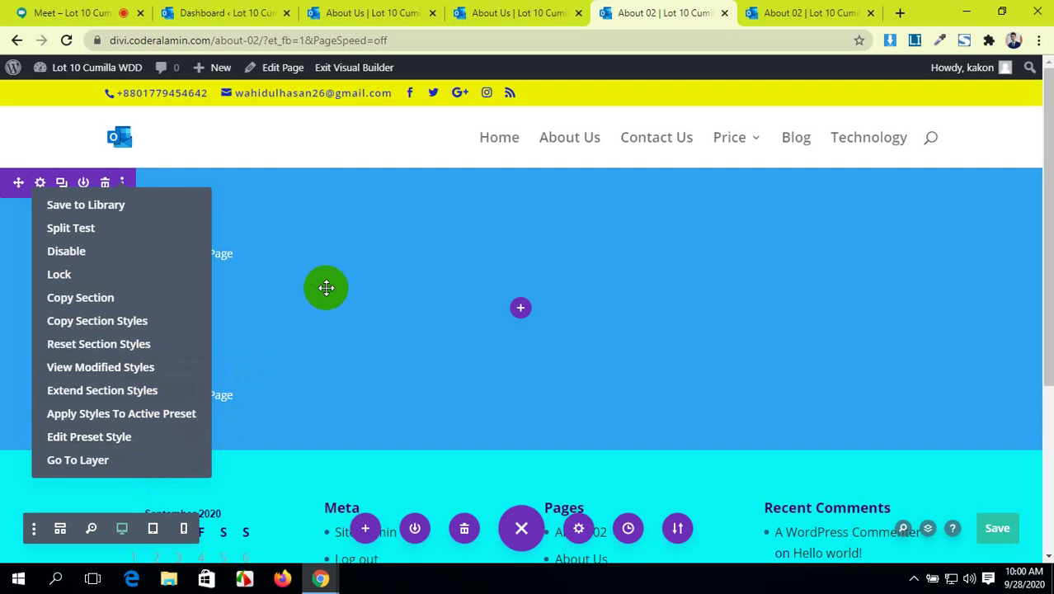
click(326, 287)
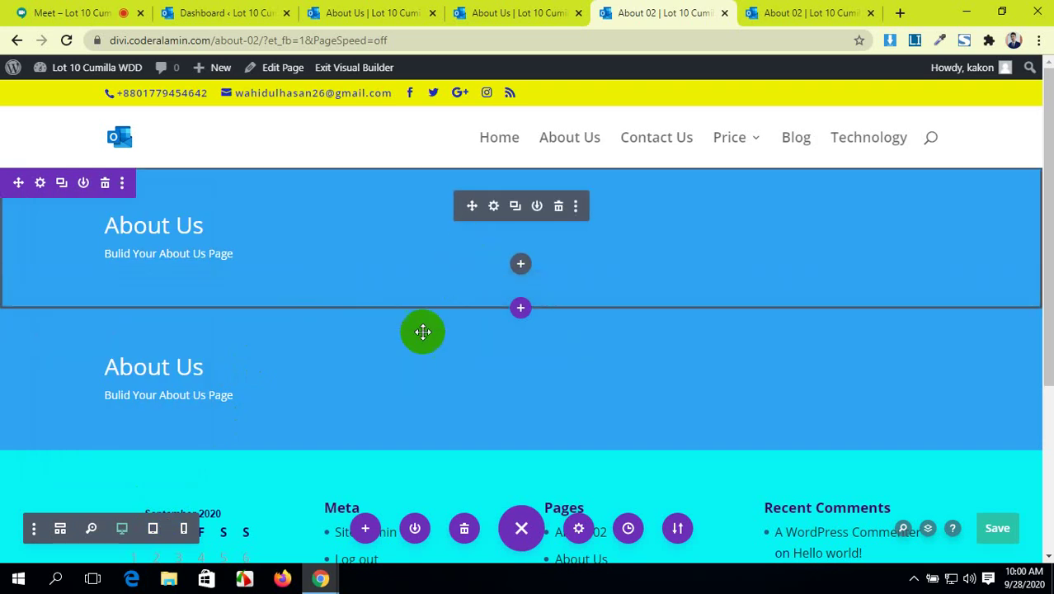
- Delete the lower copy of the fullwidth header section and save the About 02 page
click(105, 325)
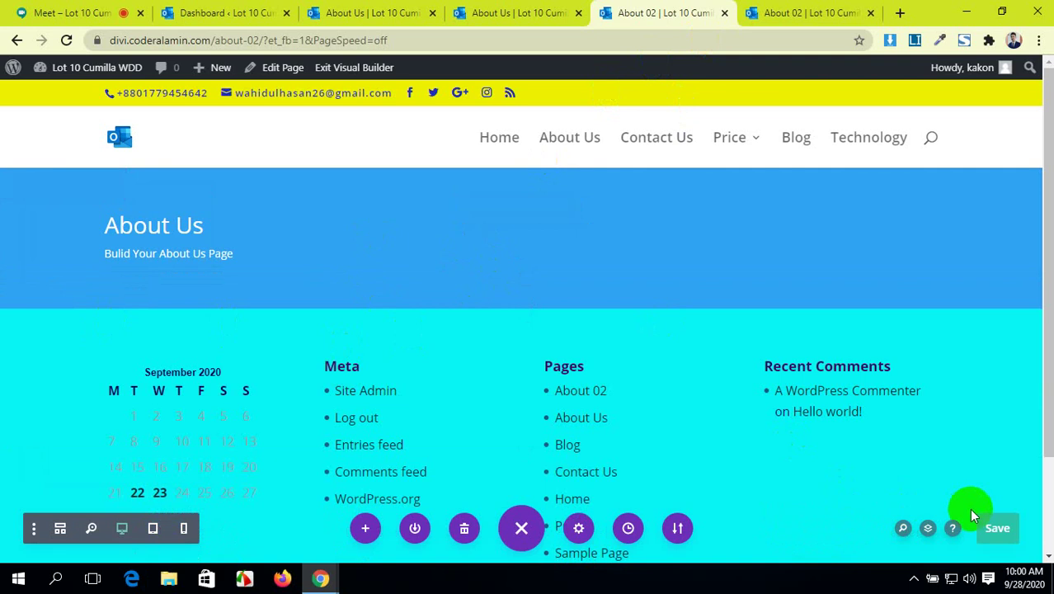
click(1008, 527)
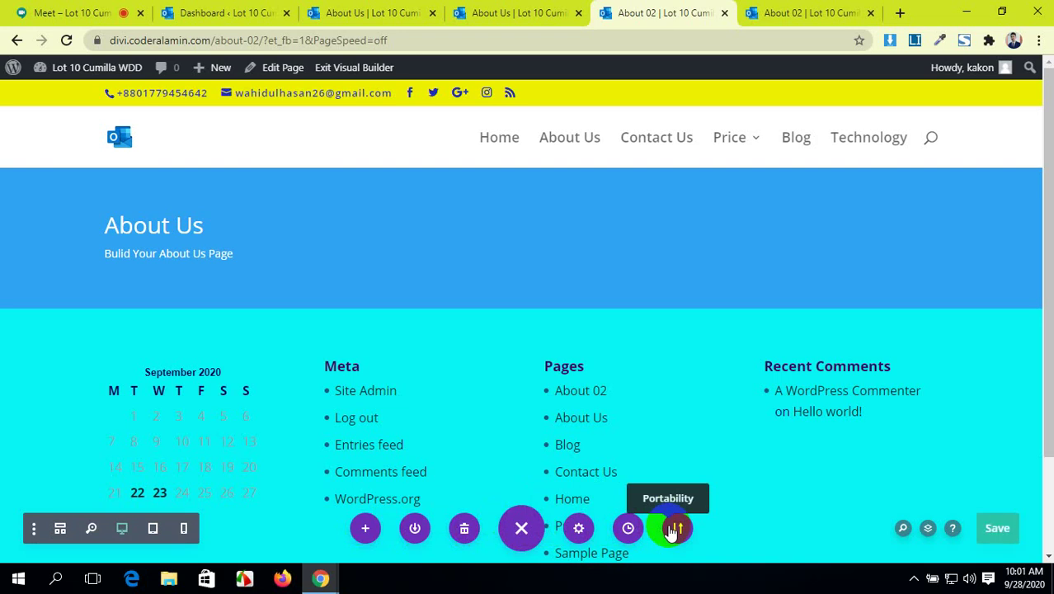
- Check the page's Layers overview and look through the video tutorials listed in the Divi Builder Helper
click(928, 528)
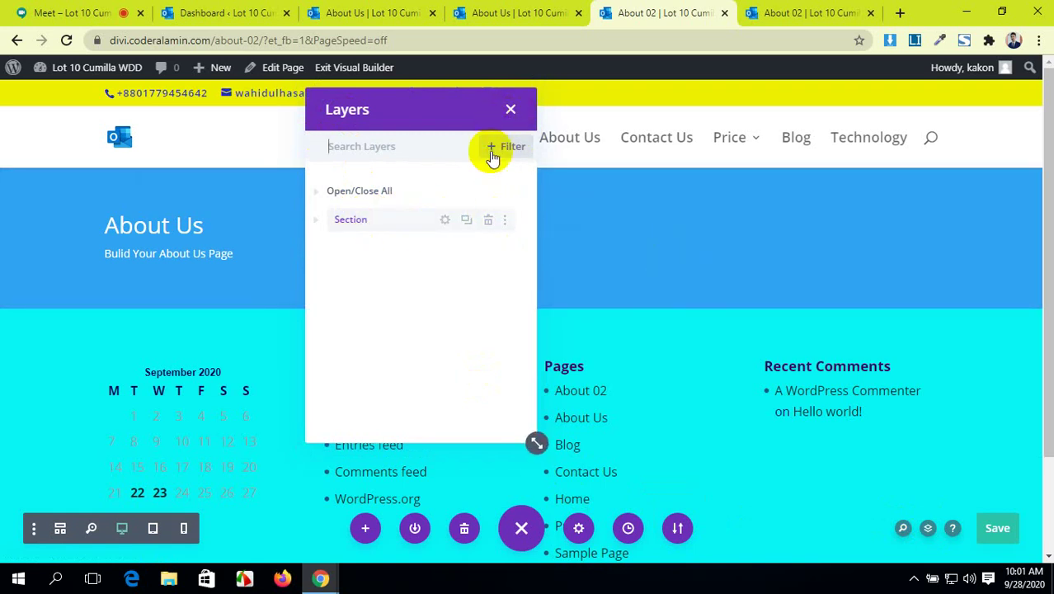
click(511, 110)
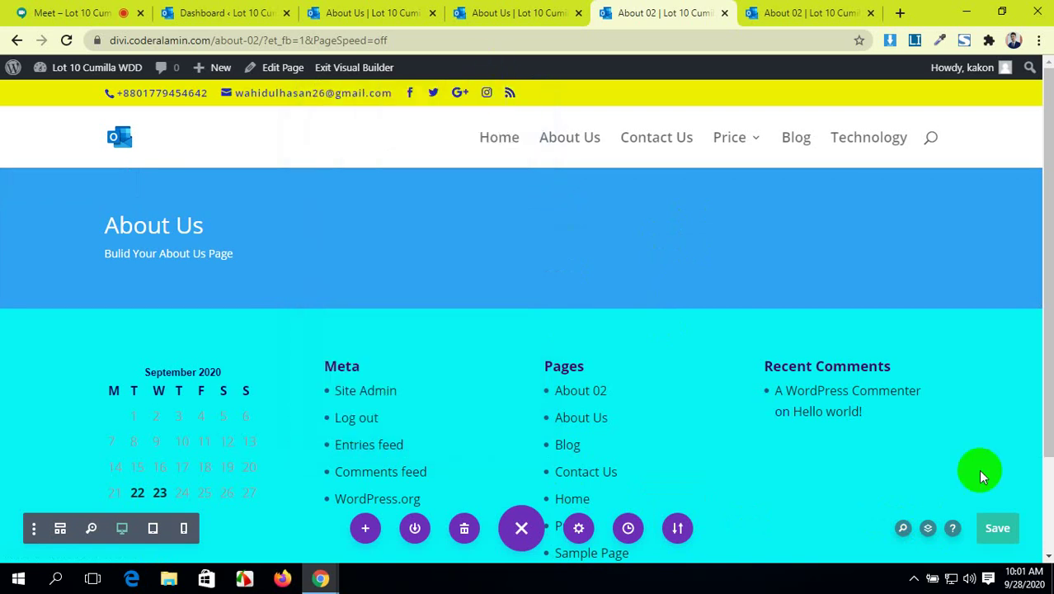
click(952, 529)
scroll(450, 333, down, 2)
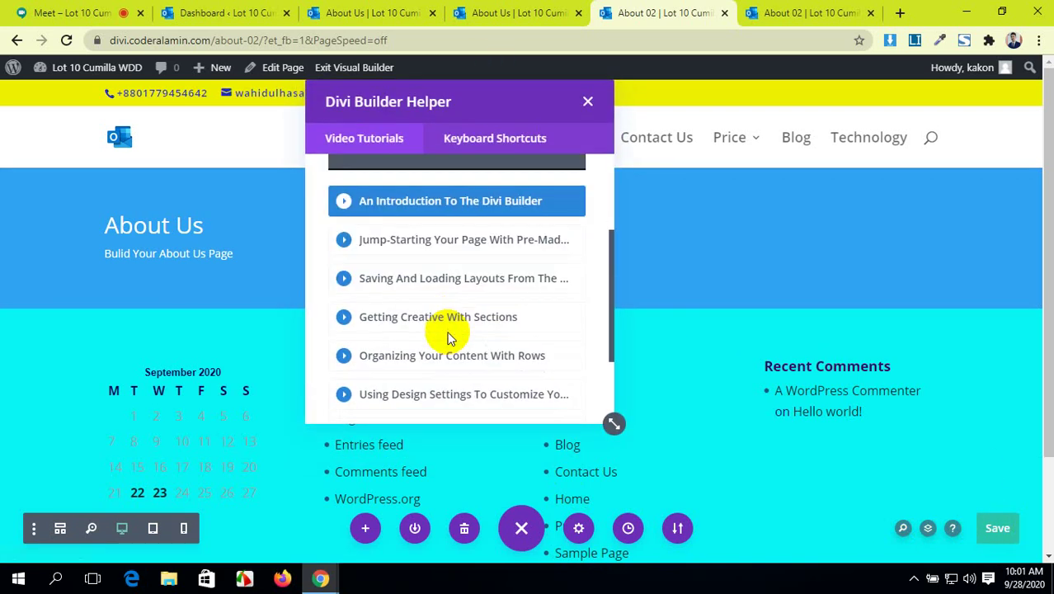
scroll(450, 338, up, 2)
scroll(450, 338, down, 5)
scroll(450, 338, up, 2)
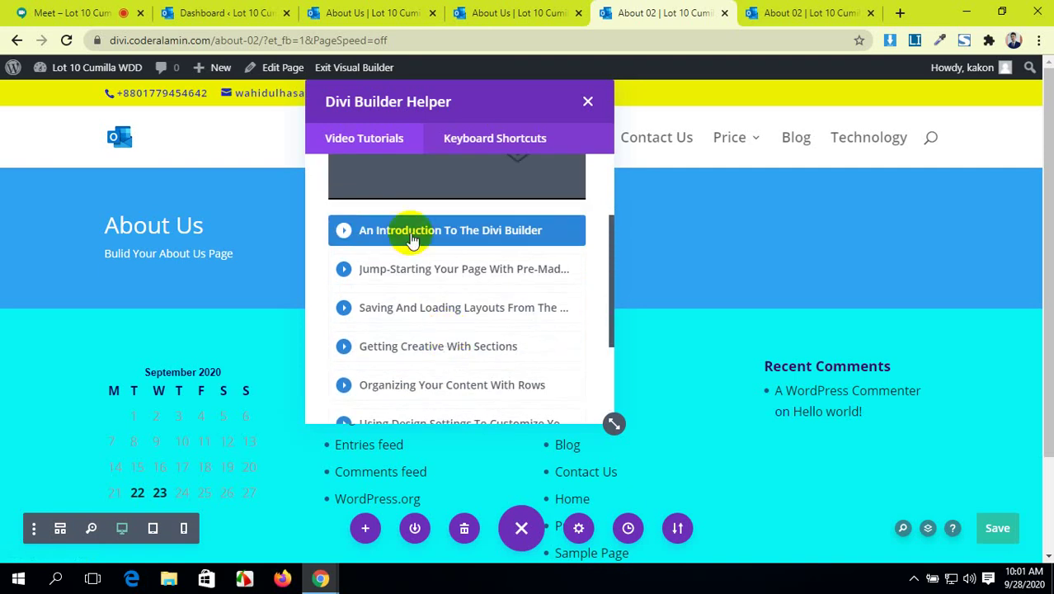
- Play the "An Introduction To The Divi Builder" tutorial video in the helper
click(474, 232)
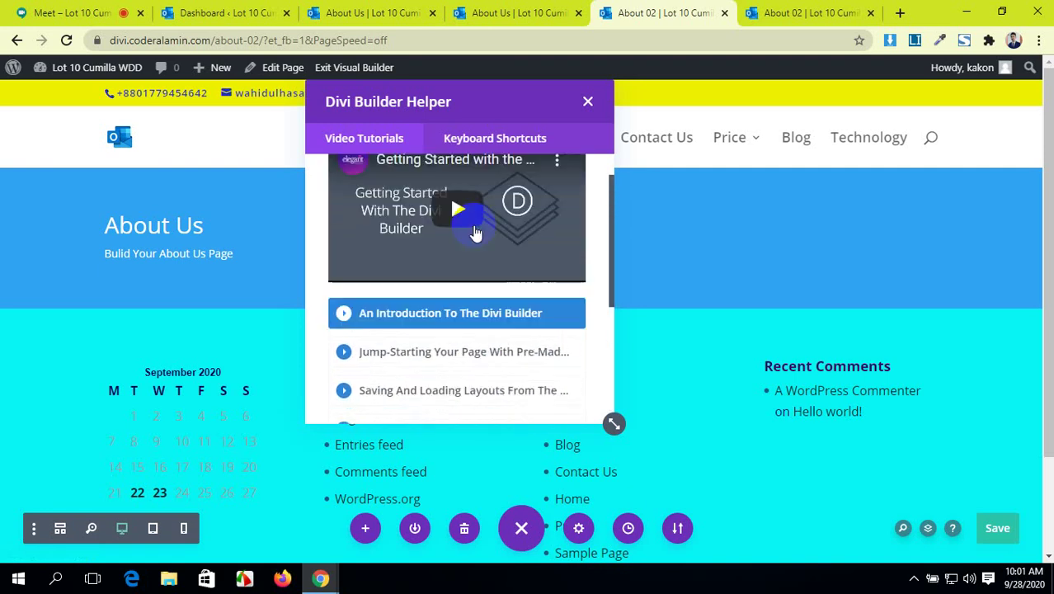
click(449, 260)
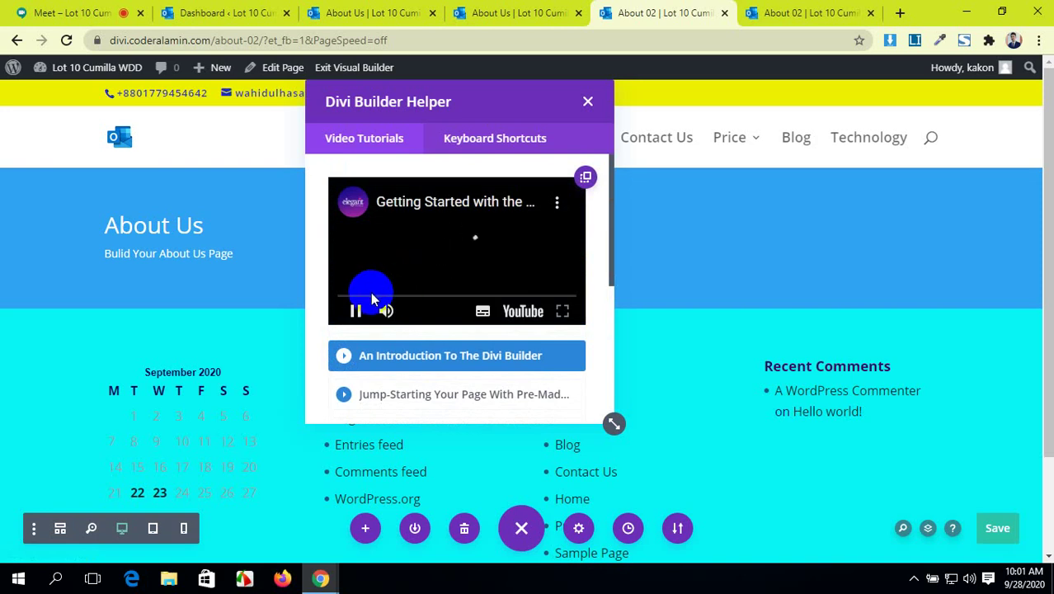
- Play the "Divi Pre-Made Layouts" tutorial video, skip ahead in it, and close the Divi Builder Helper
scroll(371, 298, down, 1)
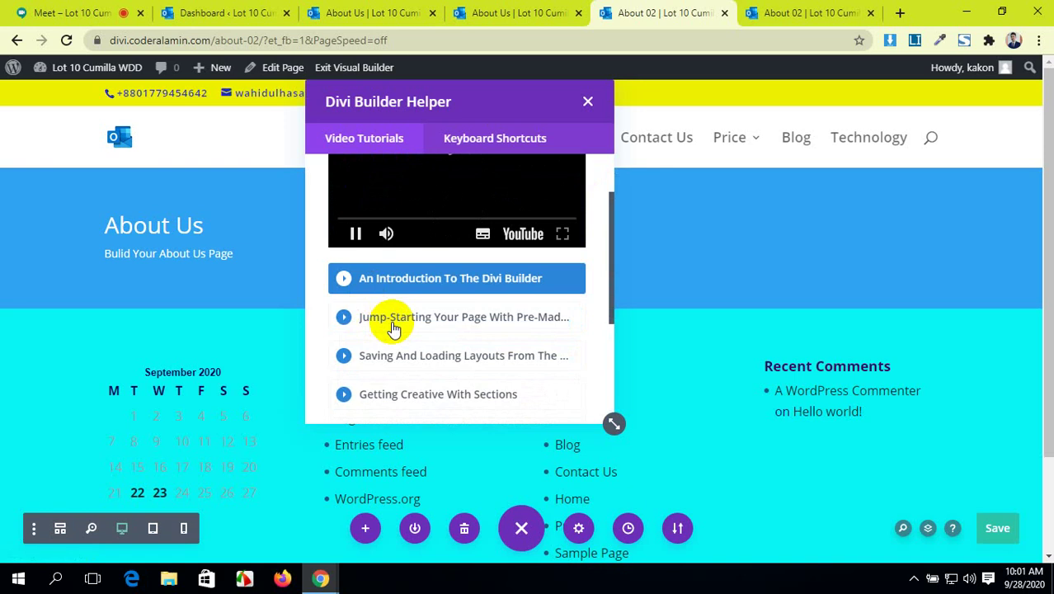
click(392, 322)
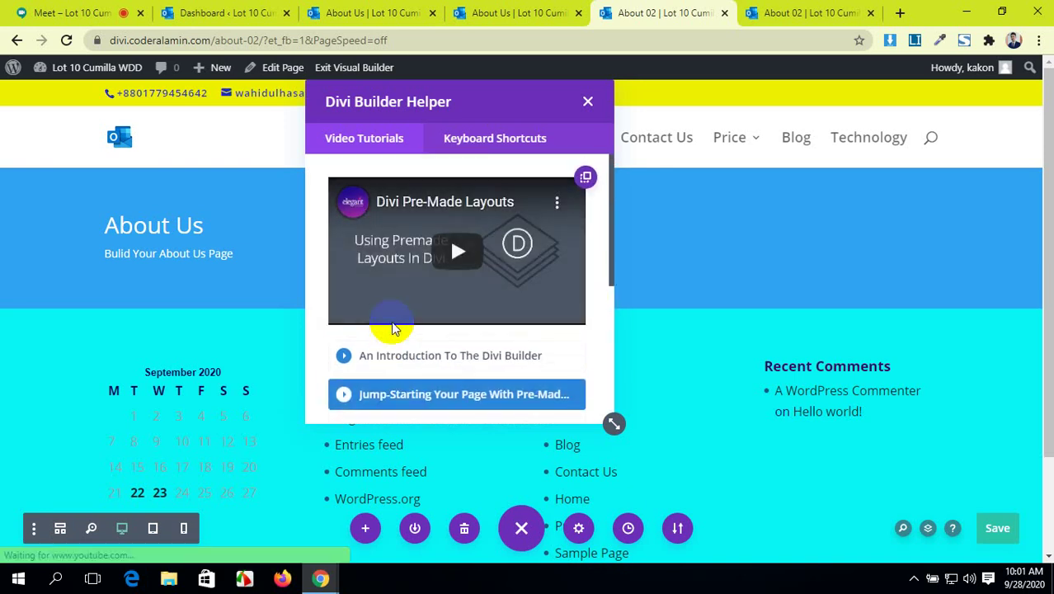
click(454, 252)
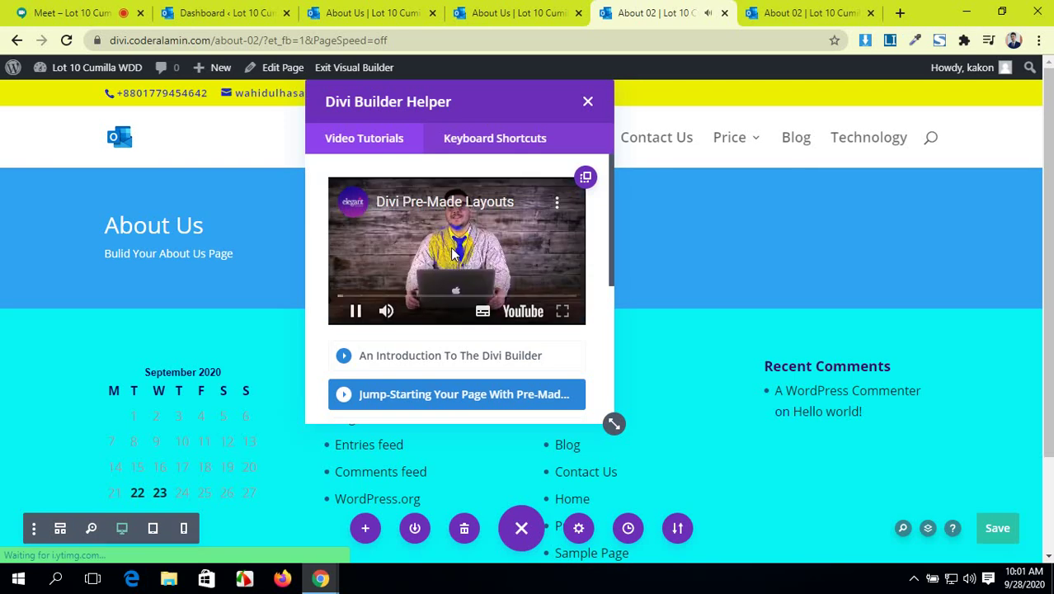
click(351, 298)
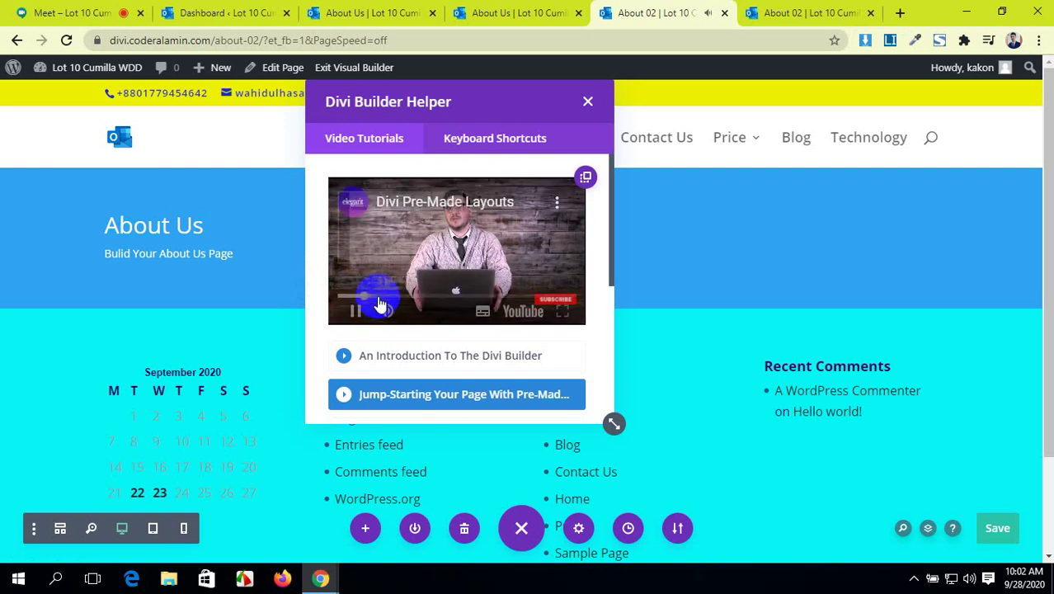
drag(382, 307, 405, 301)
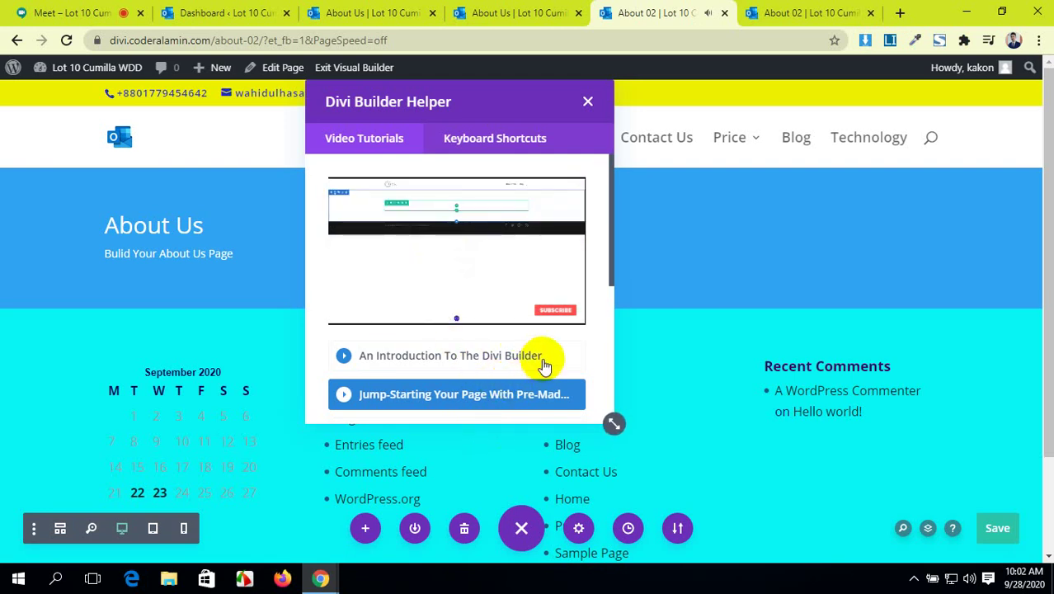
click(542, 143)
click(589, 102)
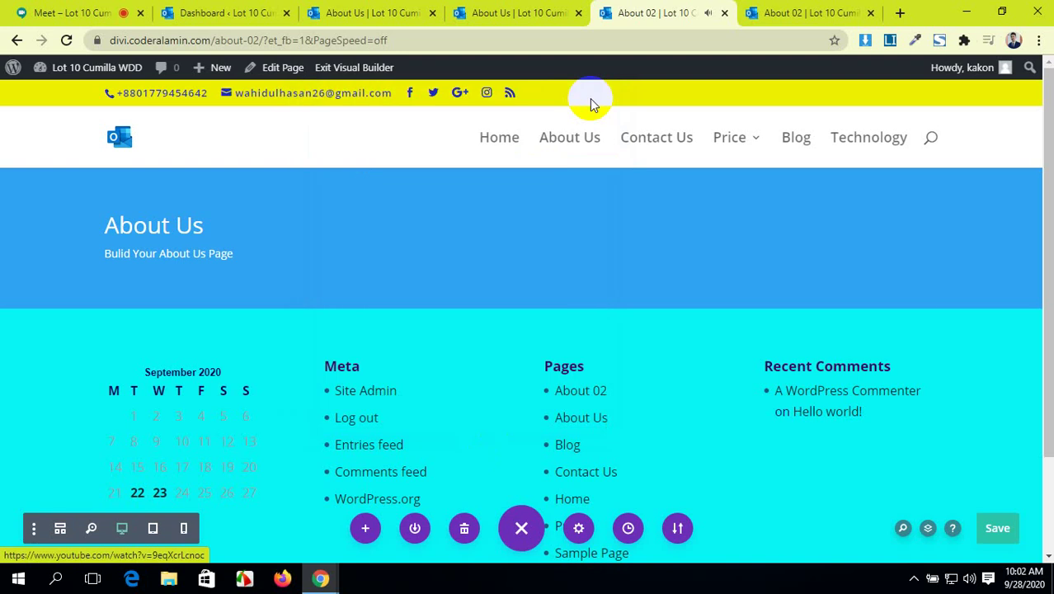
- Check the Meet call and reload the published About 02 page to review the saved layout
click(96, 10)
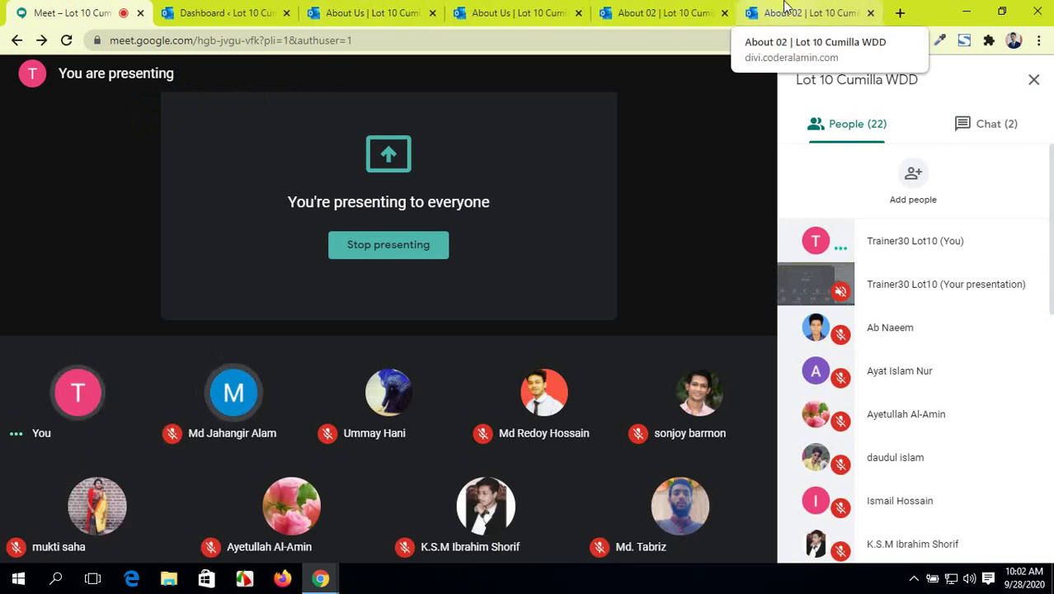
click(785, 9)
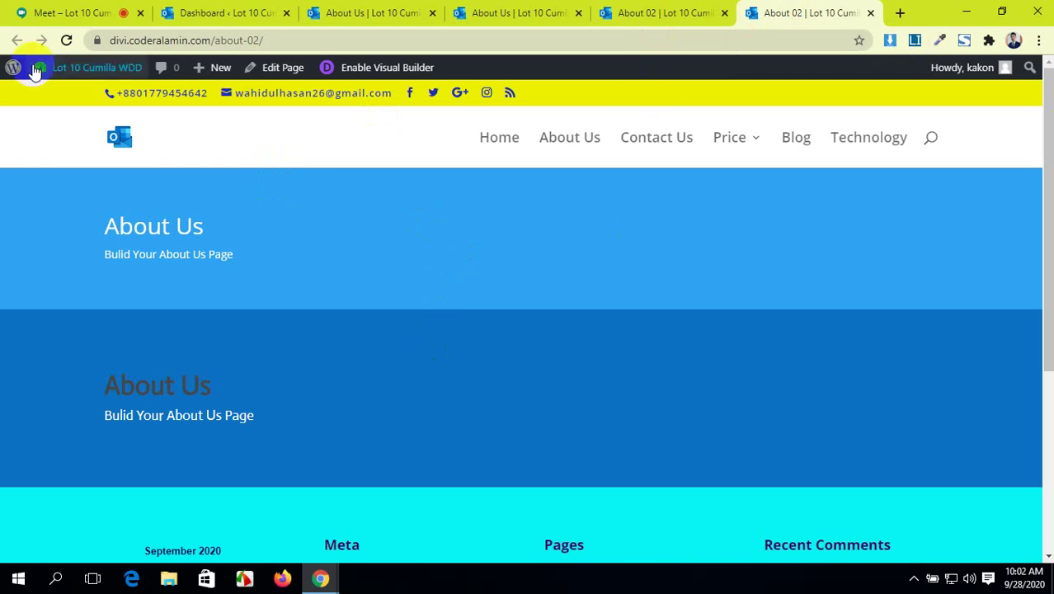
click(67, 41)
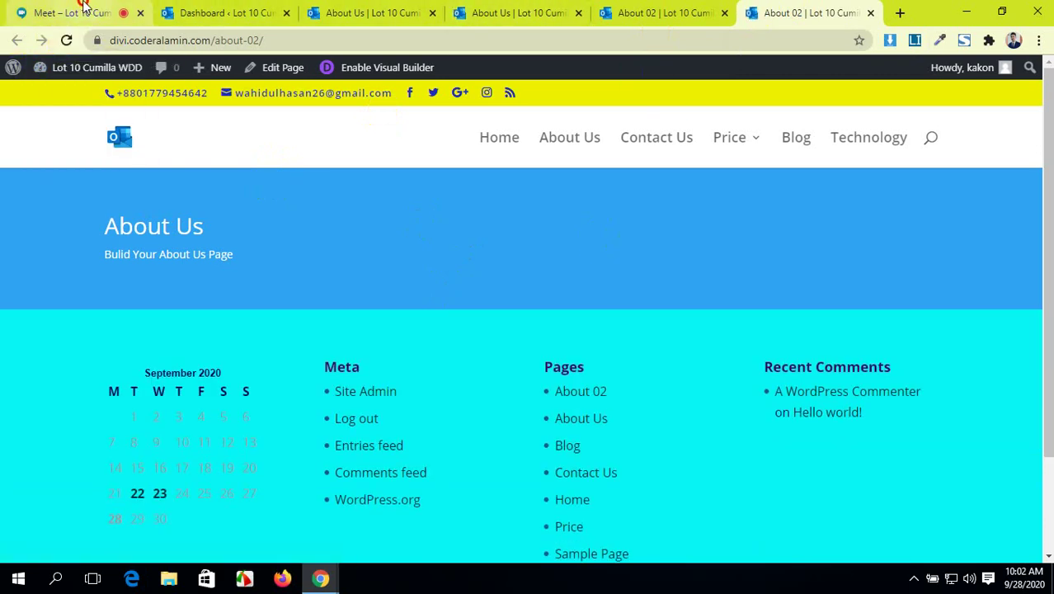
click(83, 6)
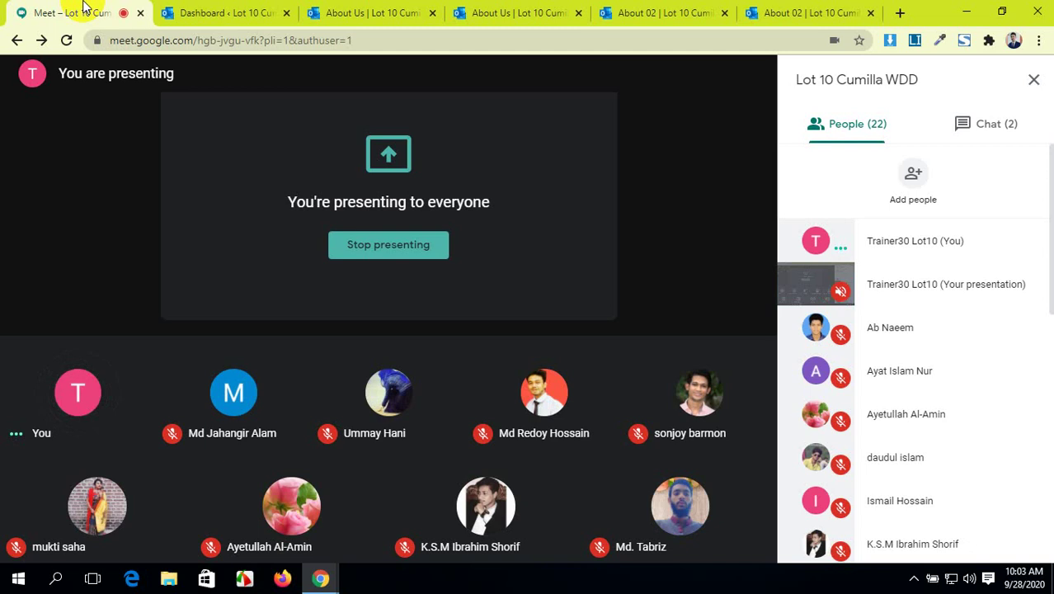
click(763, 10)
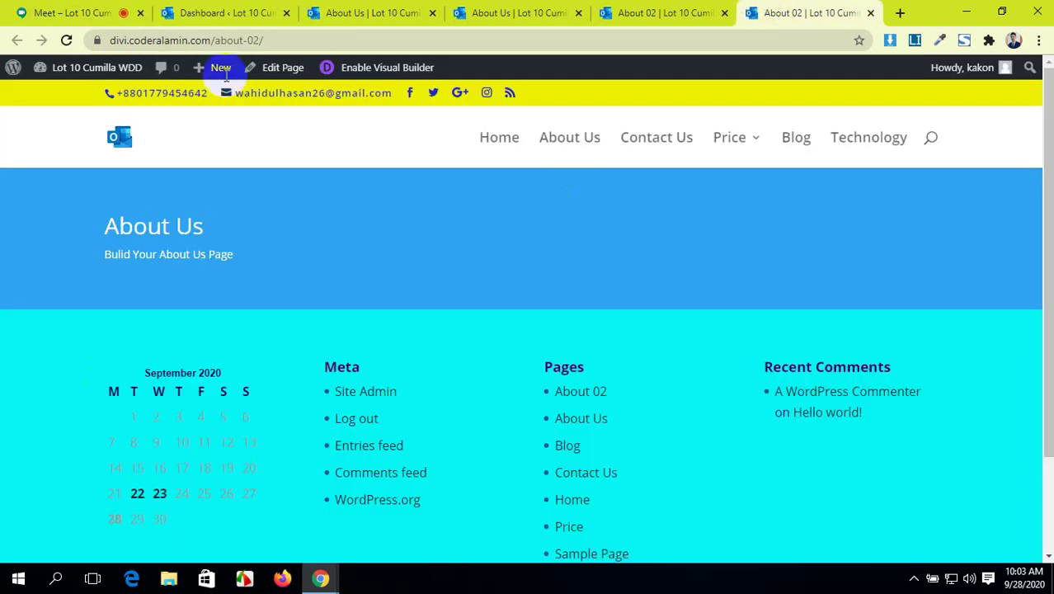
- Compare the About 02 builder page with the sections of the published About Us page and its builder version
click(650, 11)
scroll(522, 357, down, 1)
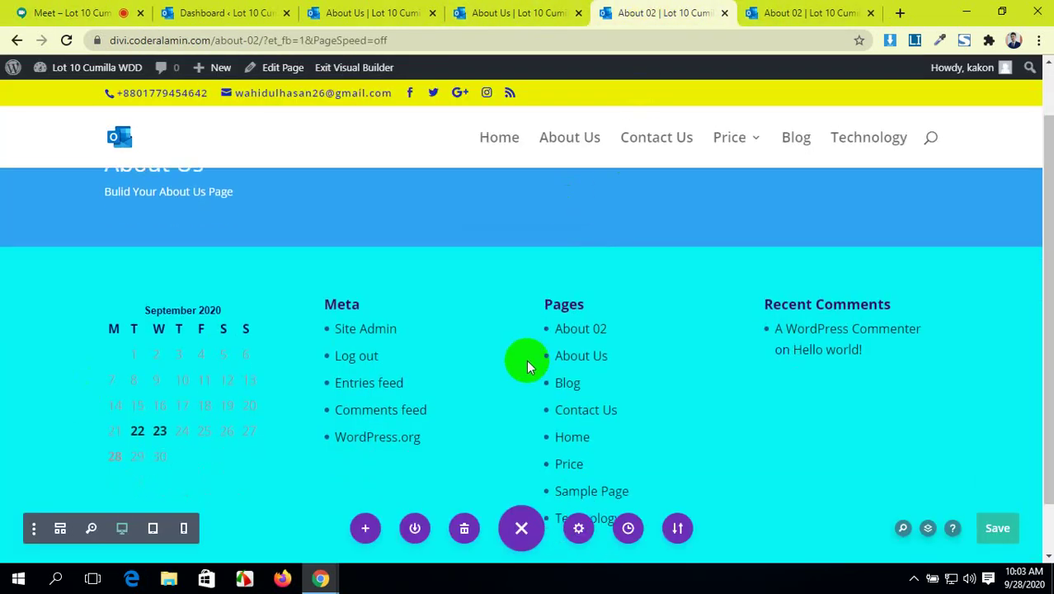
scroll(522, 350, up, 1)
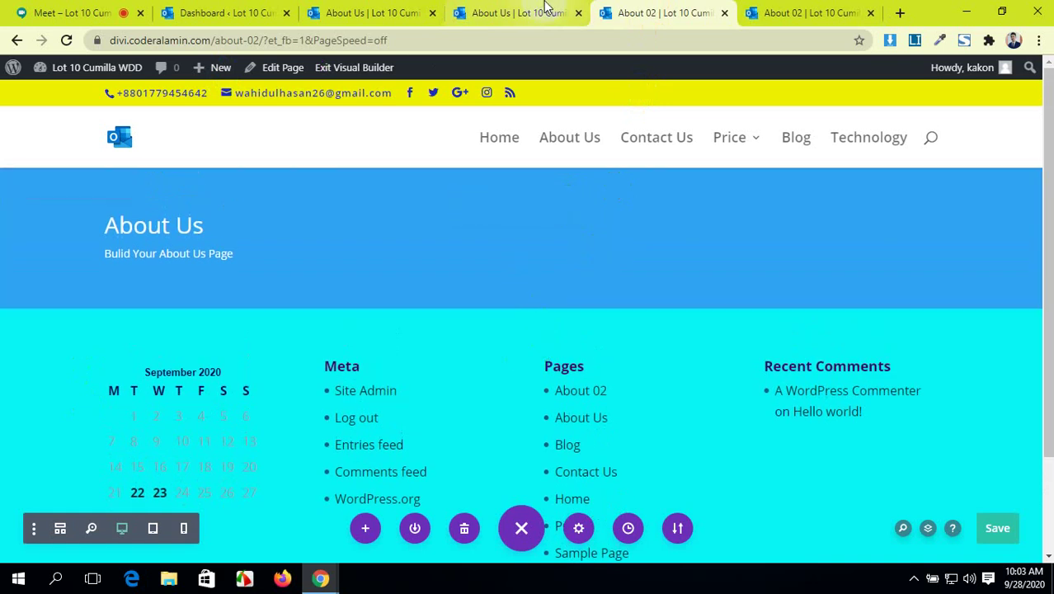
click(518, 12)
scroll(411, 329, down, 1)
scroll(405, 328, down, 2)
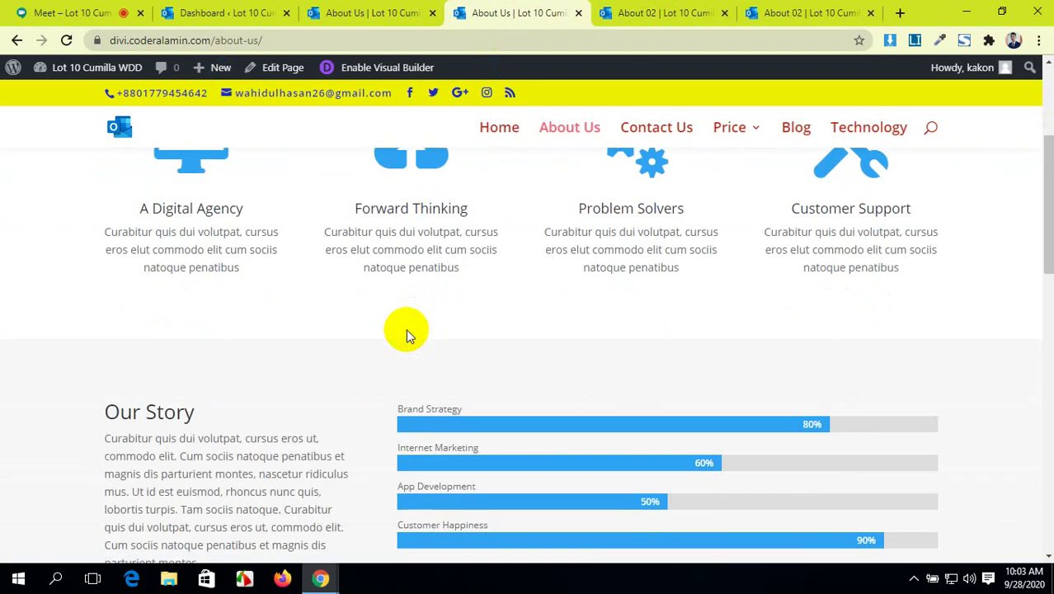
scroll(406, 328, up, 3)
click(341, 12)
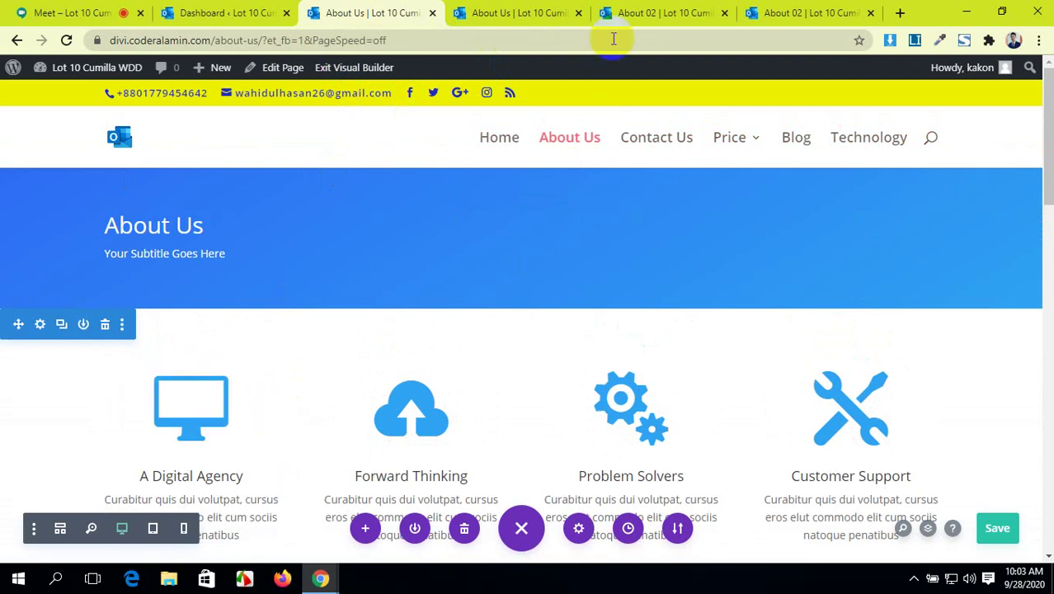
- Insert a Specialty section below the About 02 header, with a row area in the left half and a module column in the right half
click(614, 13)
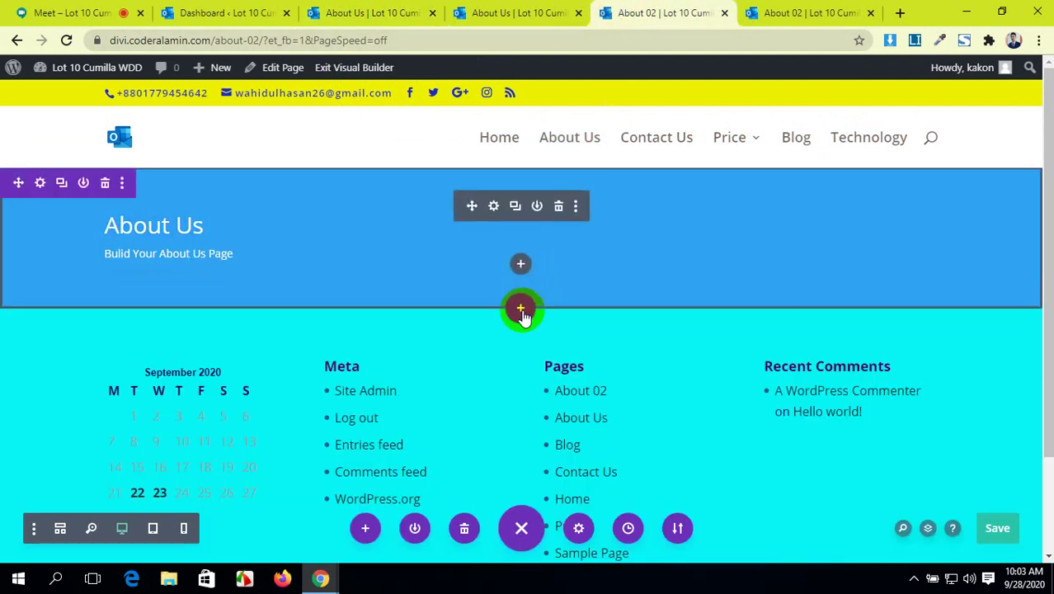
click(520, 310)
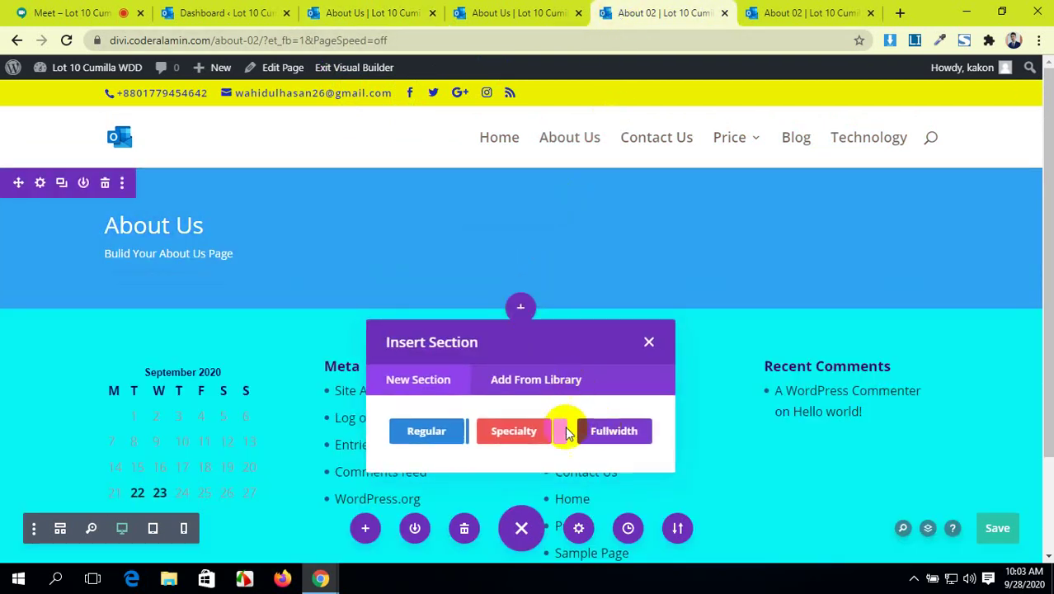
click(513, 432)
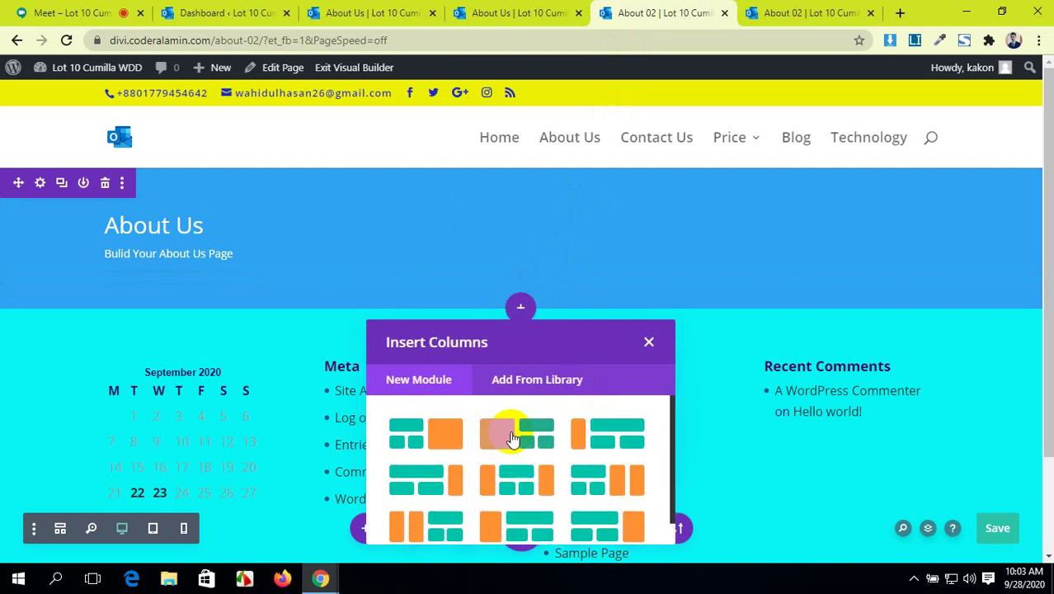
scroll(513, 438, down, 1)
scroll(512, 437, up, 1)
click(520, 379)
click(430, 382)
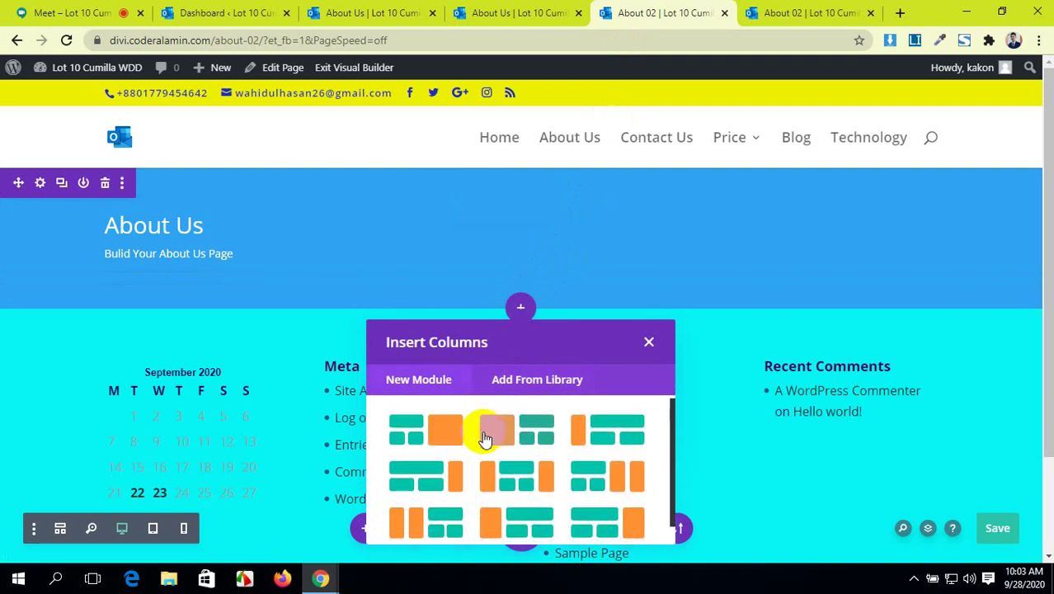
click(437, 430)
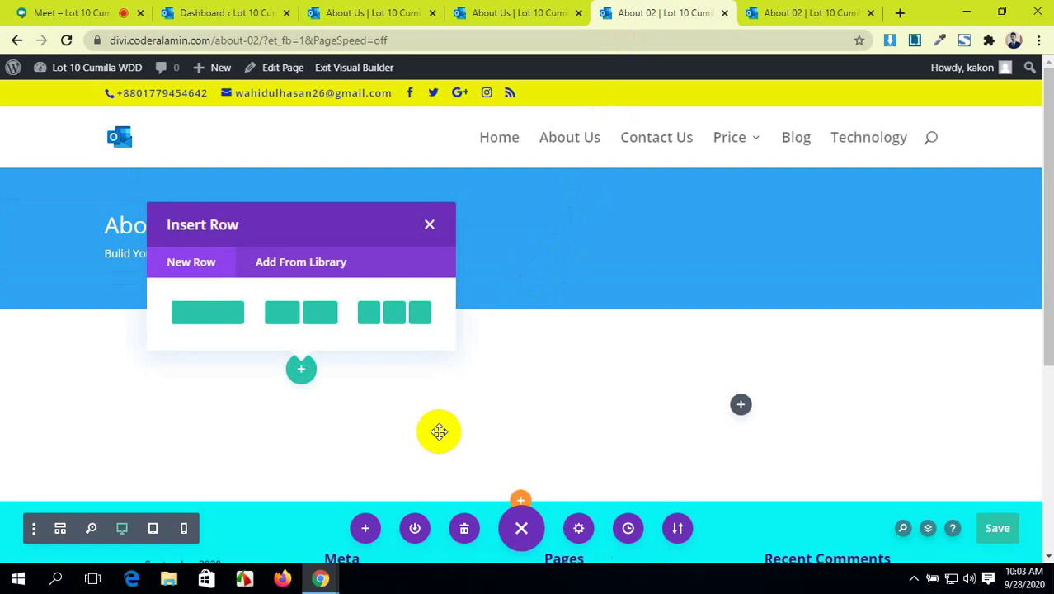
- Add a one-column row with an Accordion module to the specialty section's left half and show the page in wireframe view
click(218, 316)
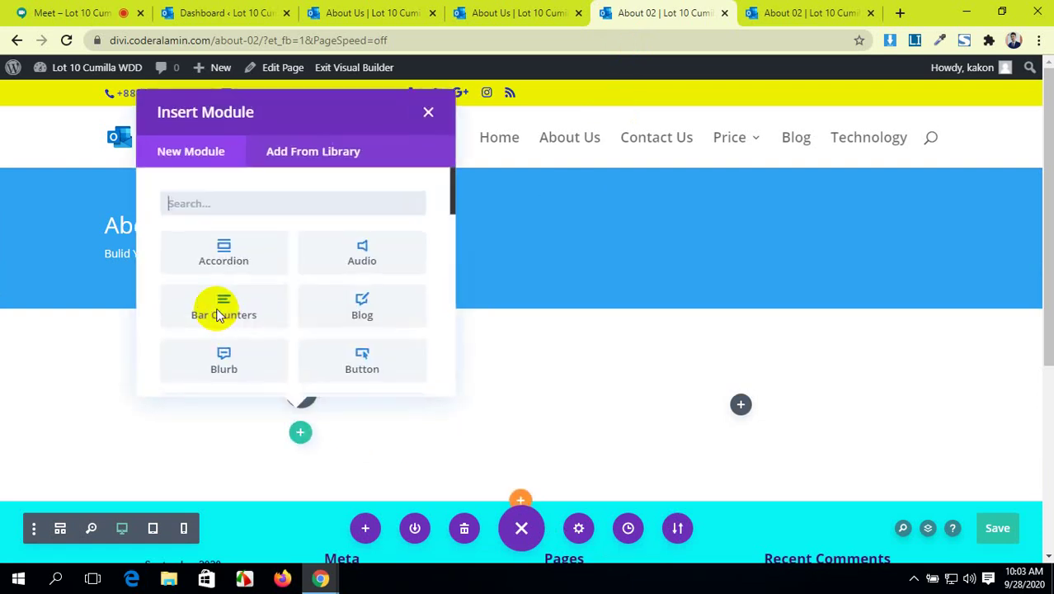
click(261, 257)
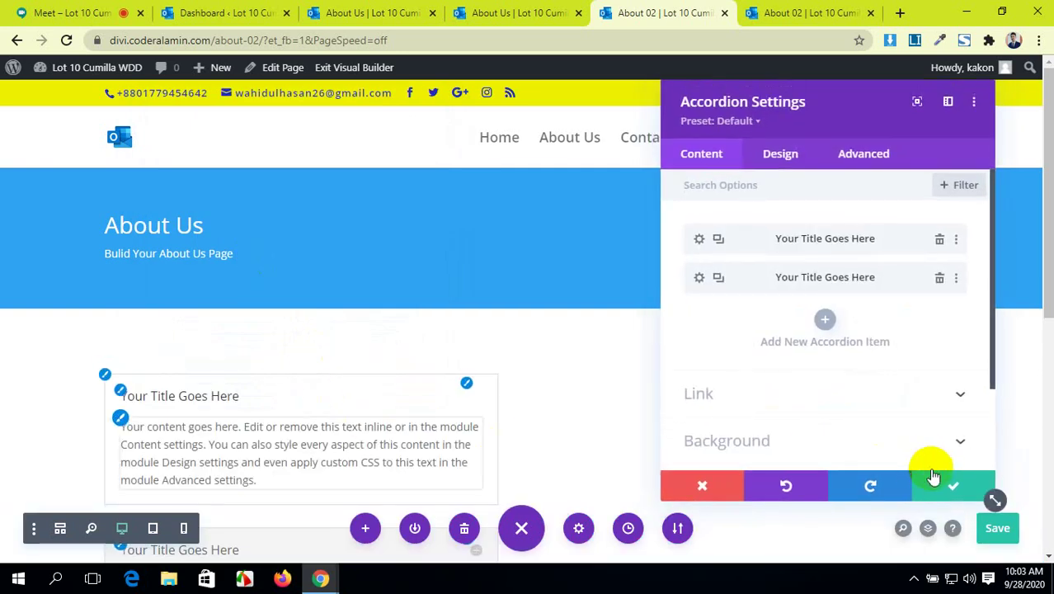
click(931, 482)
scroll(310, 396, down, 3)
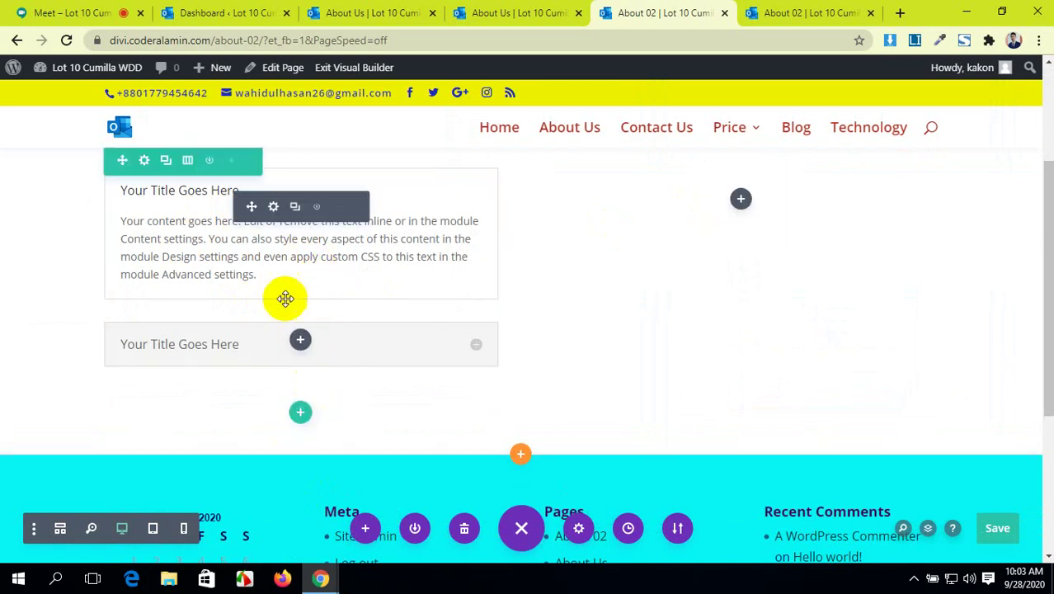
click(64, 528)
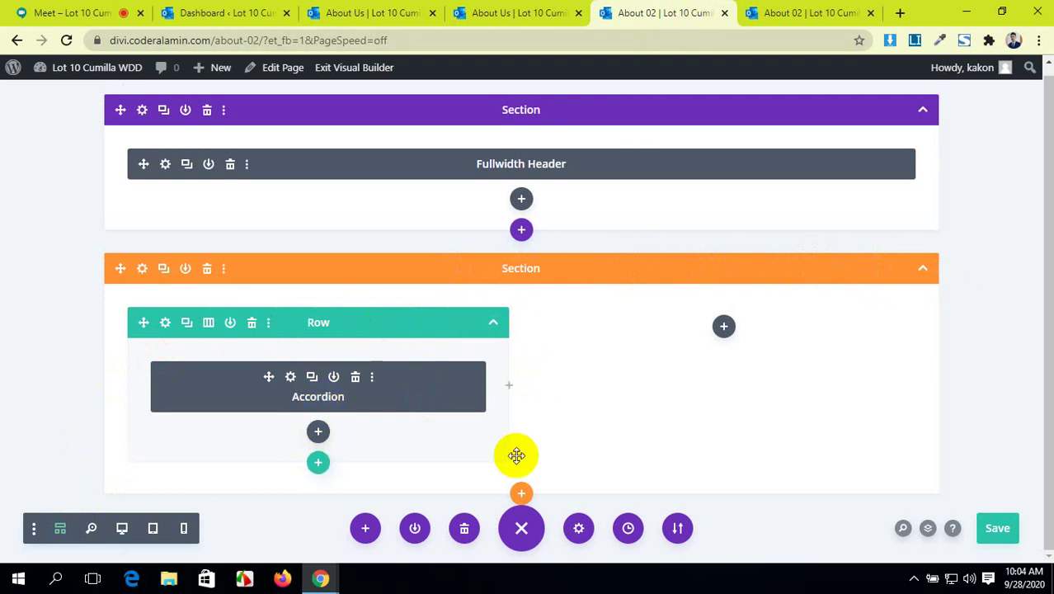
click(522, 491)
click(520, 439)
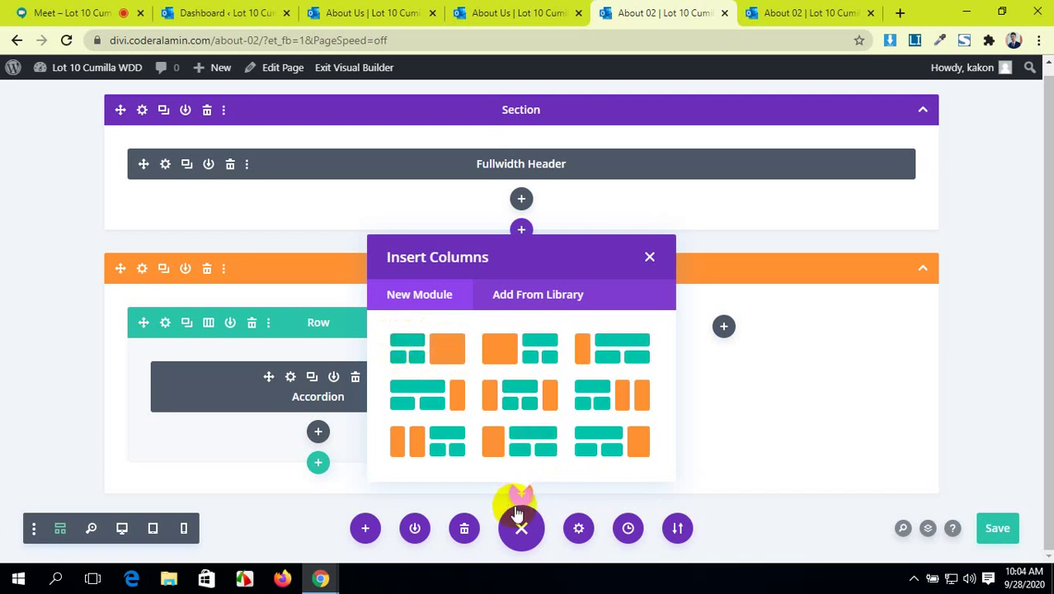
click(651, 258)
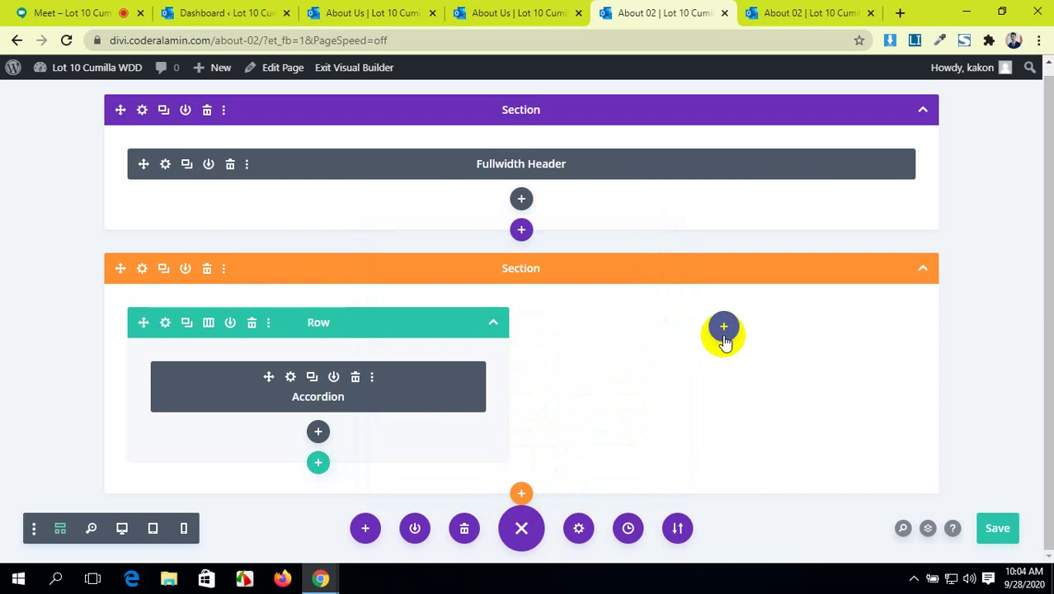
click(724, 331)
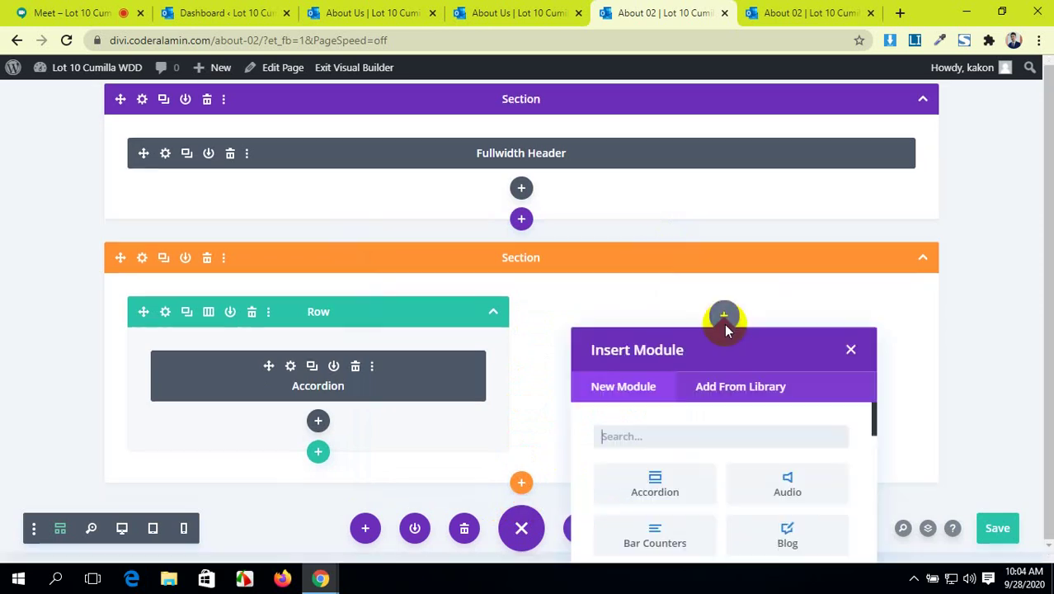
scroll(671, 392, down, 5)
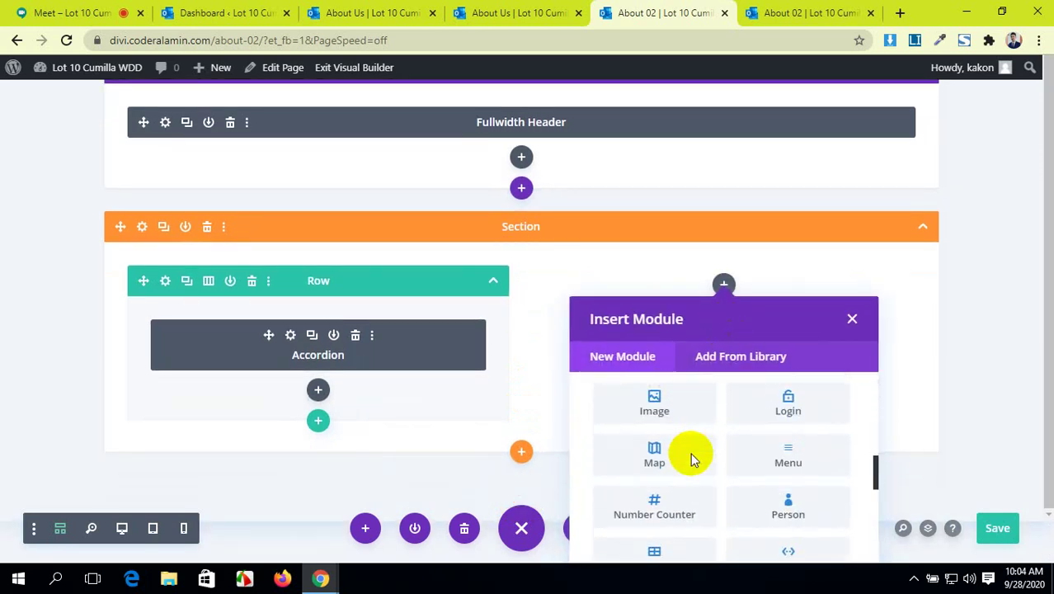
scroll(691, 457, down, 5)
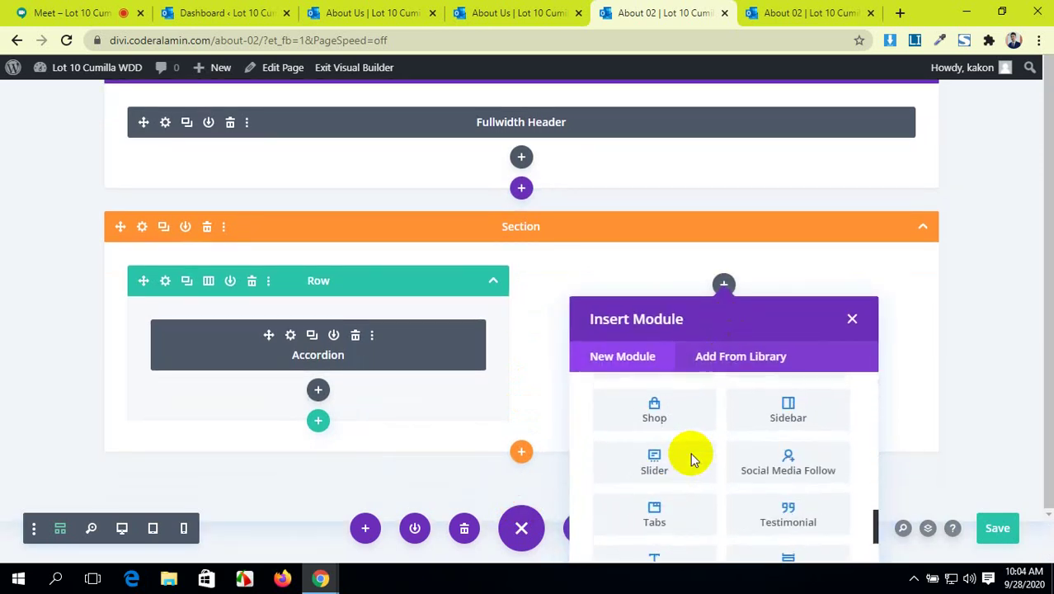
- Add a two-column row below the Accordion row and insert a Bar Counters module in its first column
click(315, 424)
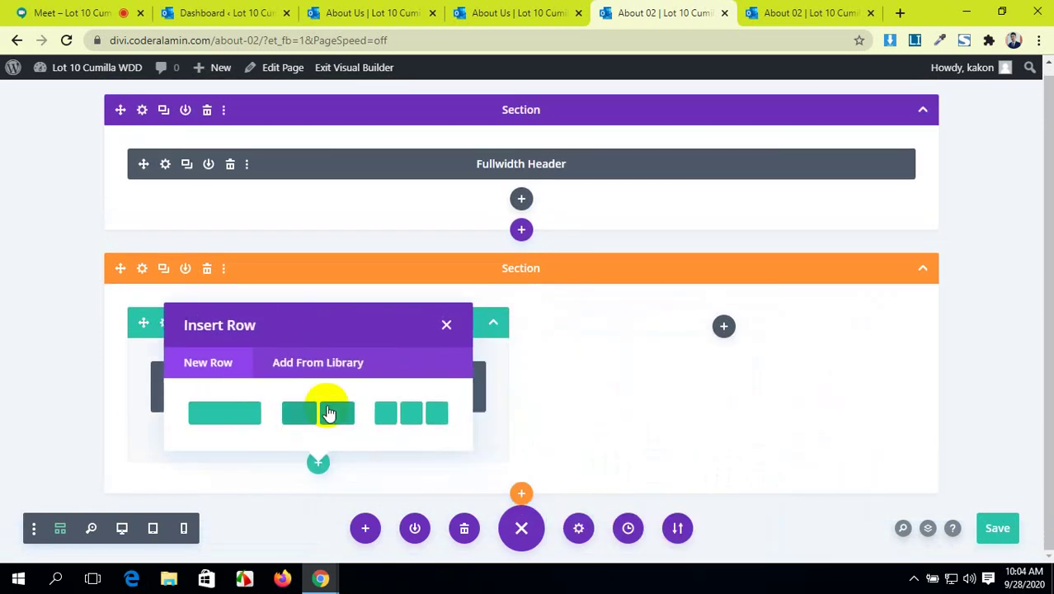
click(328, 413)
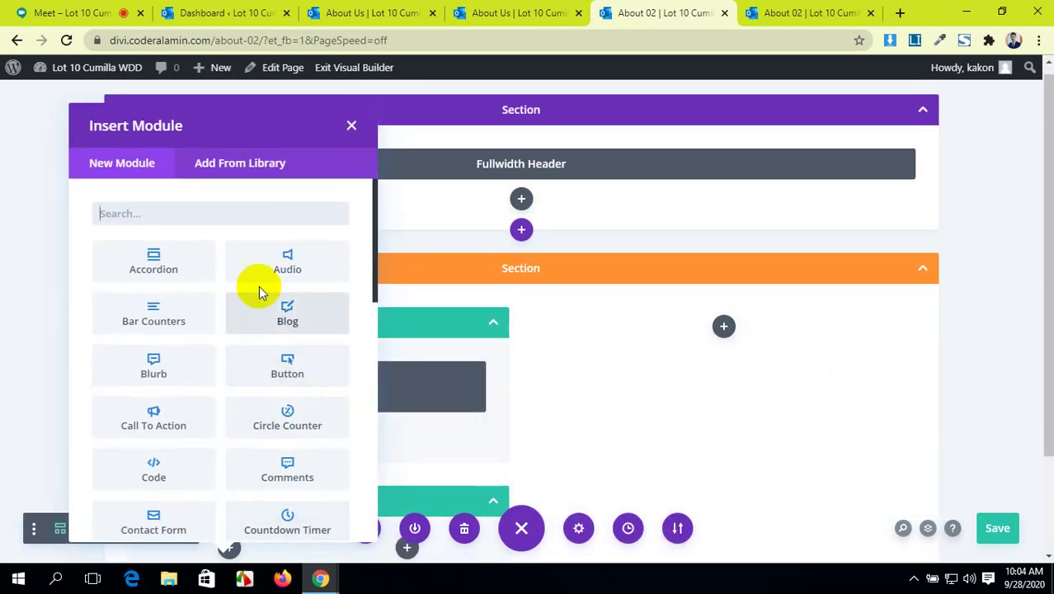
click(158, 314)
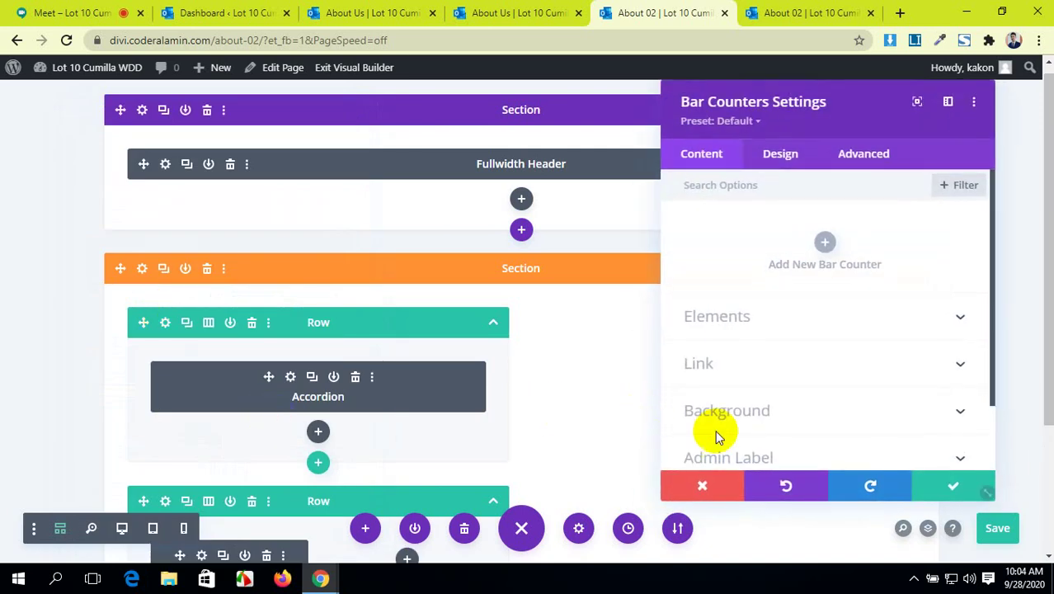
click(957, 487)
scroll(405, 349, down, 2)
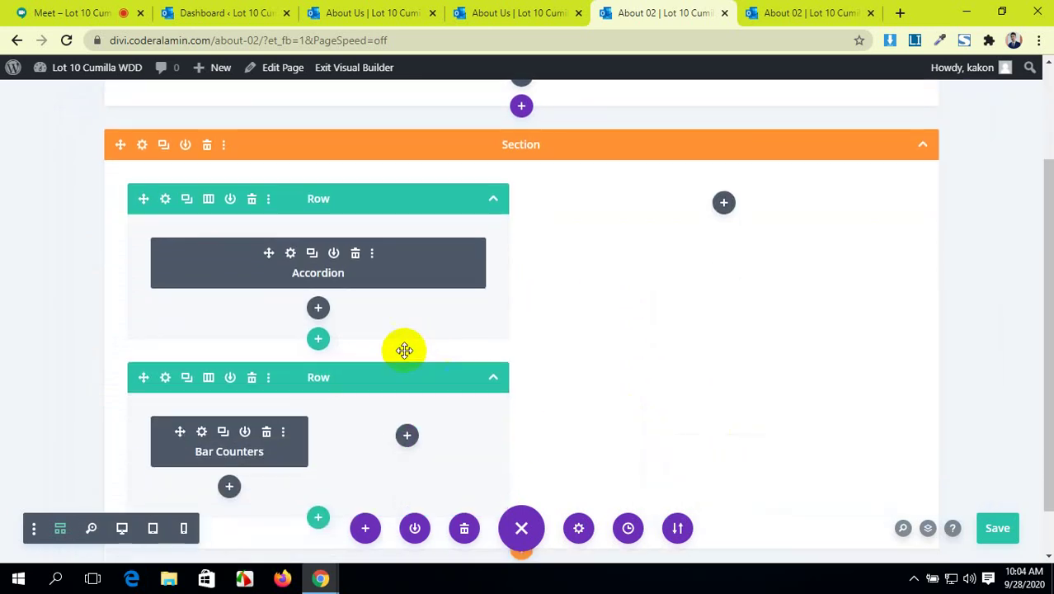
- Insert a Button module with default settings in the second column of the lower row
click(405, 438)
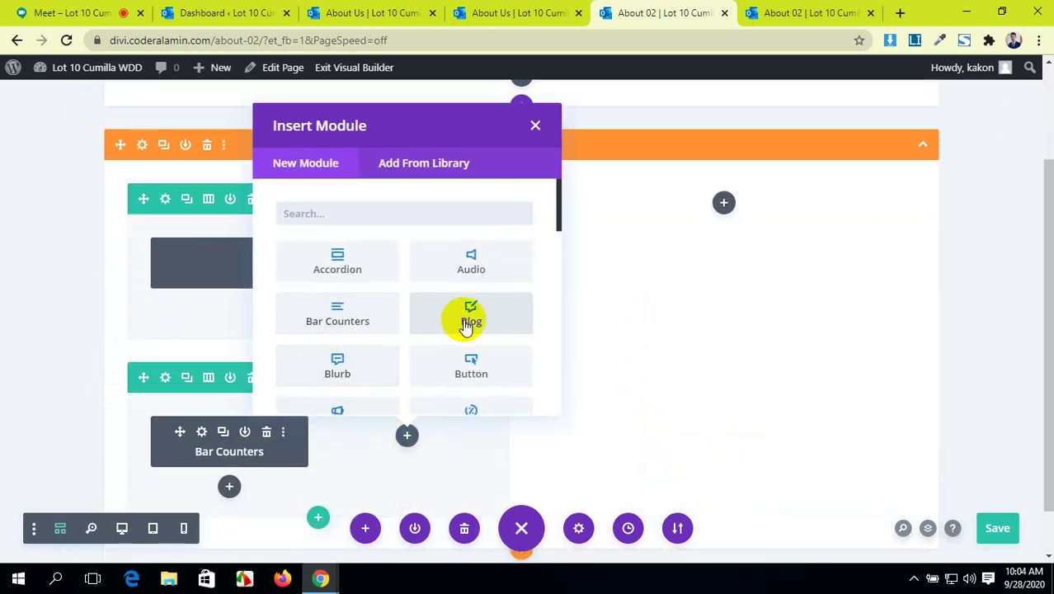
click(455, 366)
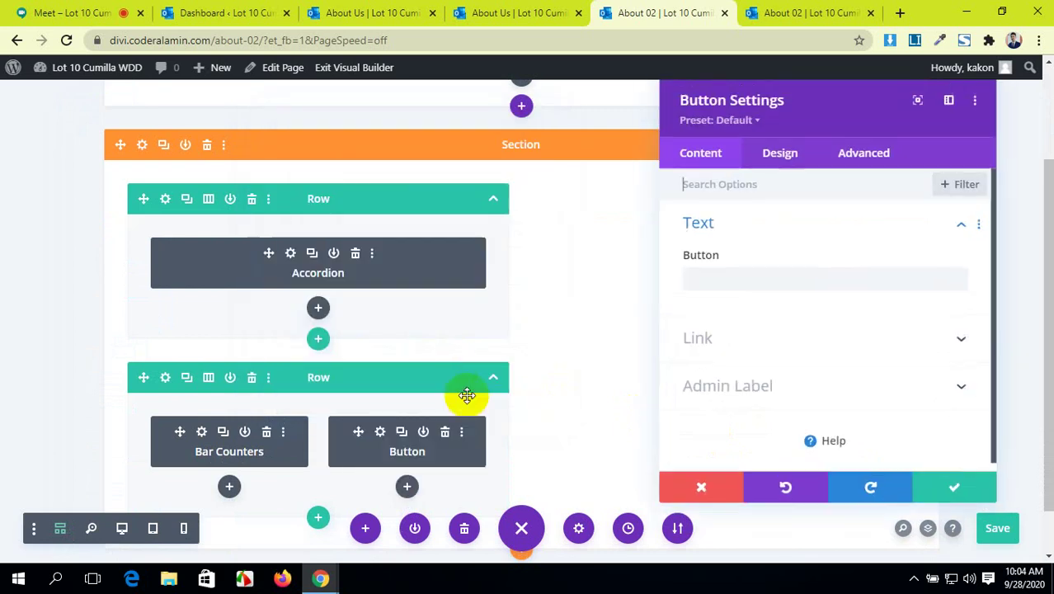
click(952, 488)
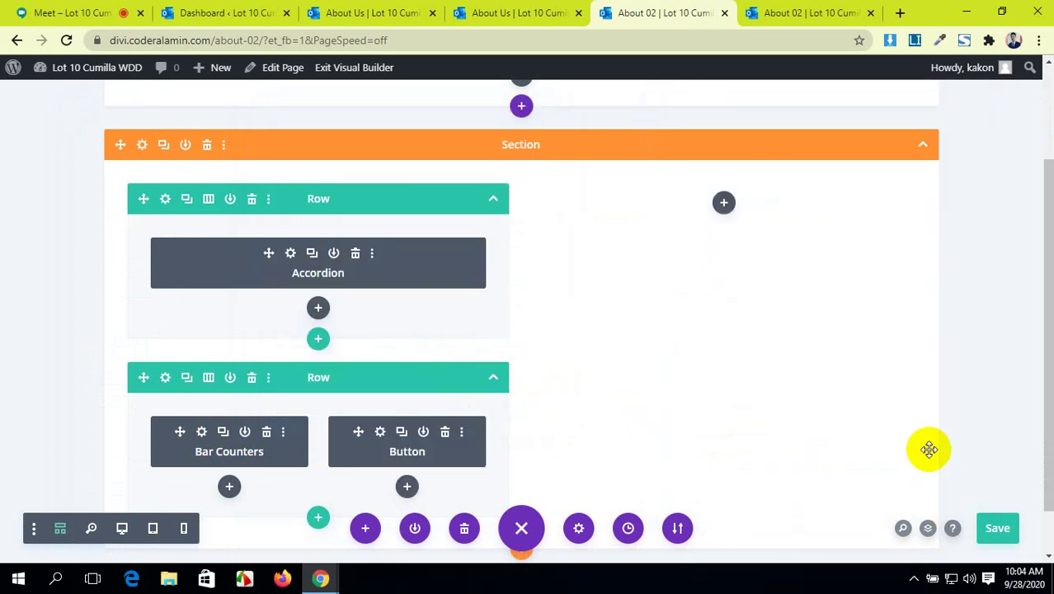
- Insert a Call To Action module with default settings in the specialty section's right column
click(724, 204)
scroll(714, 387, down, 3)
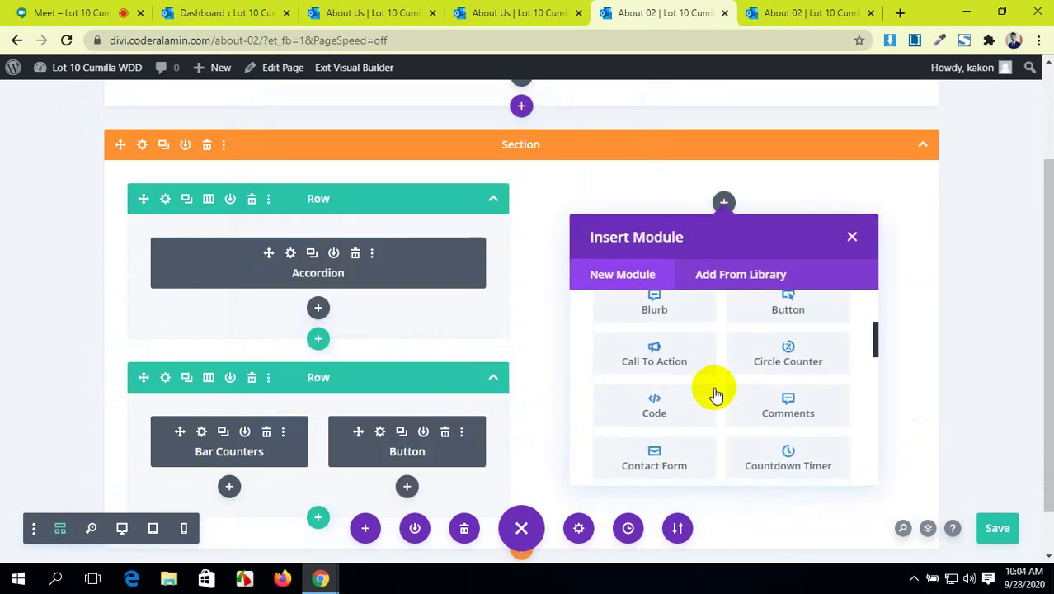
click(640, 302)
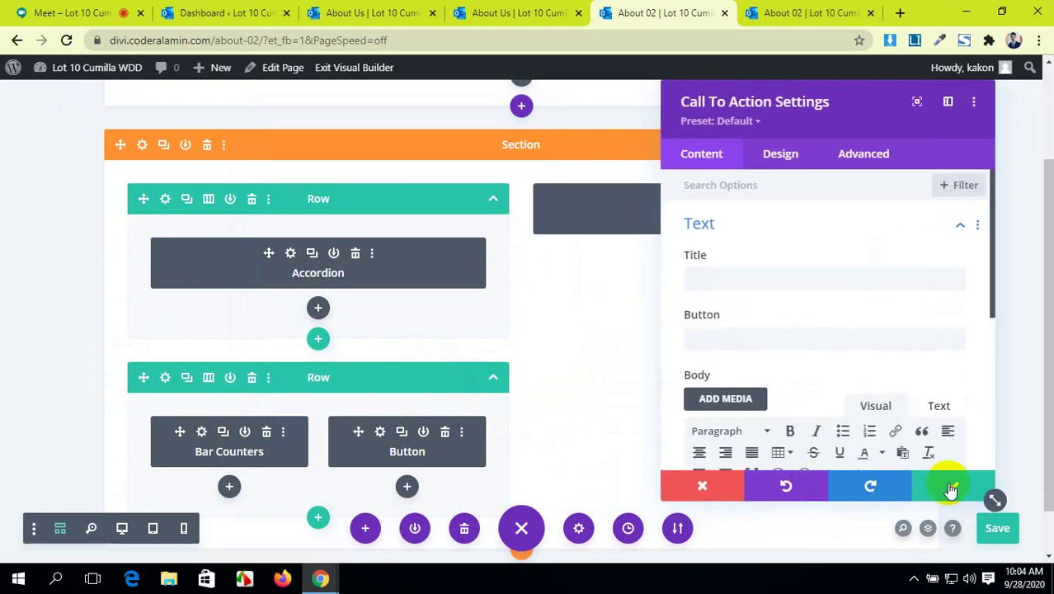
click(950, 489)
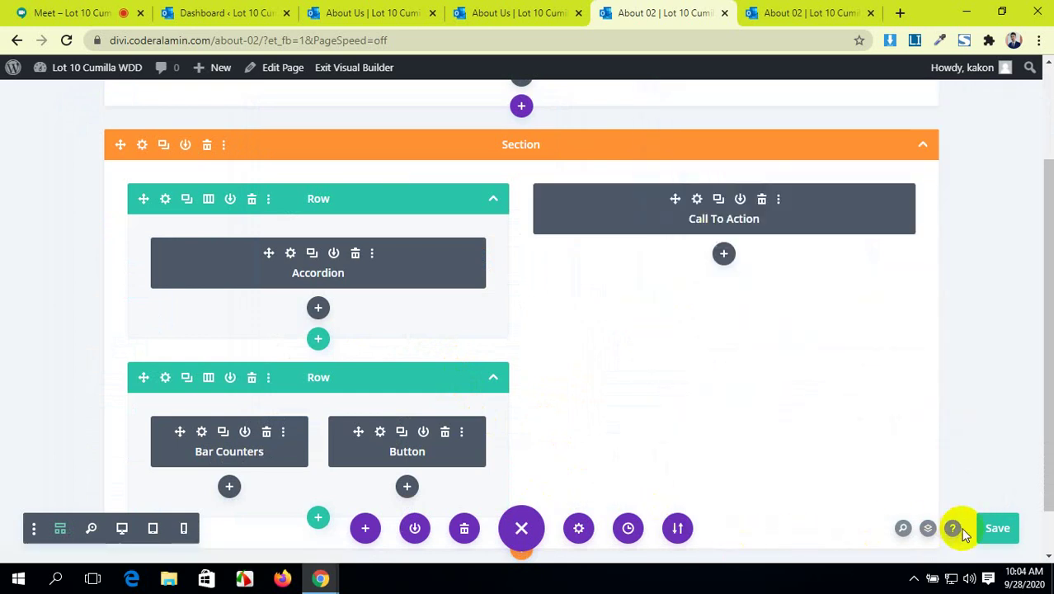
- Save the About 02 page and switch to its published version
click(1004, 530)
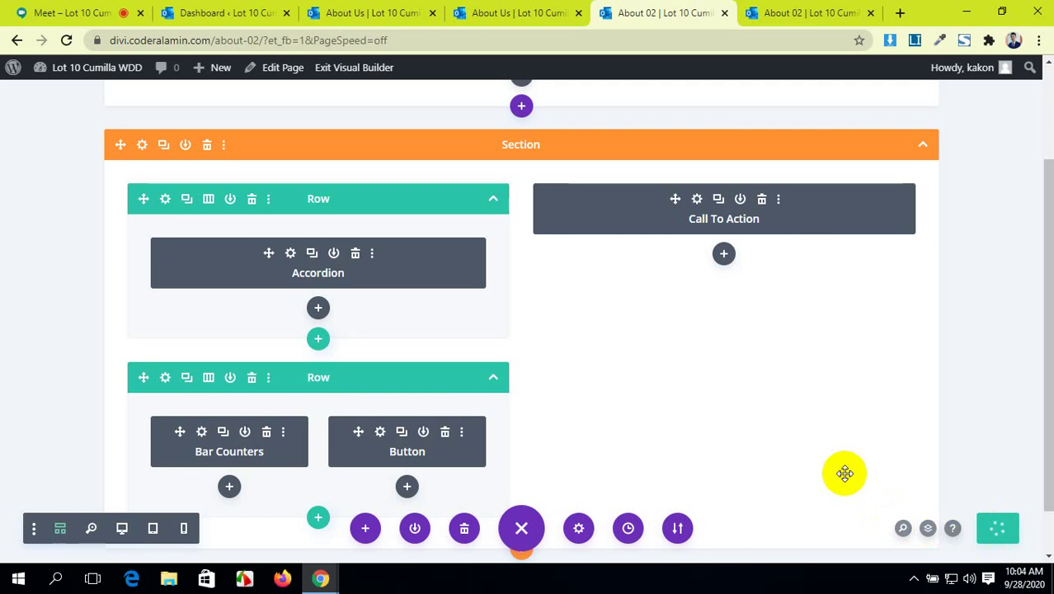
click(783, 12)
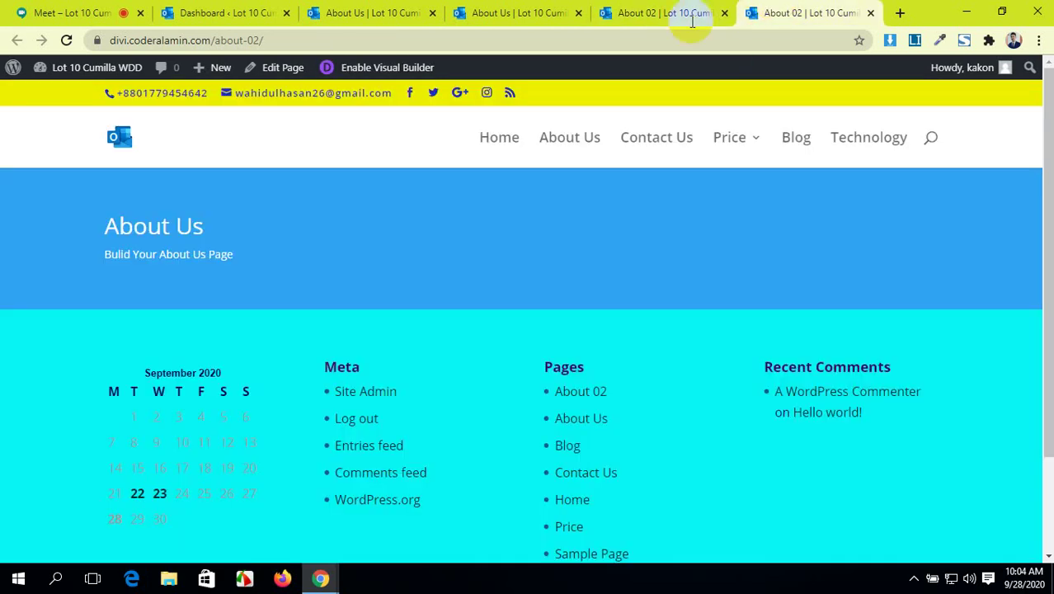
- Reload the published About 02 page and examine the specialty section, expanding each accordion item in turn
click(66, 41)
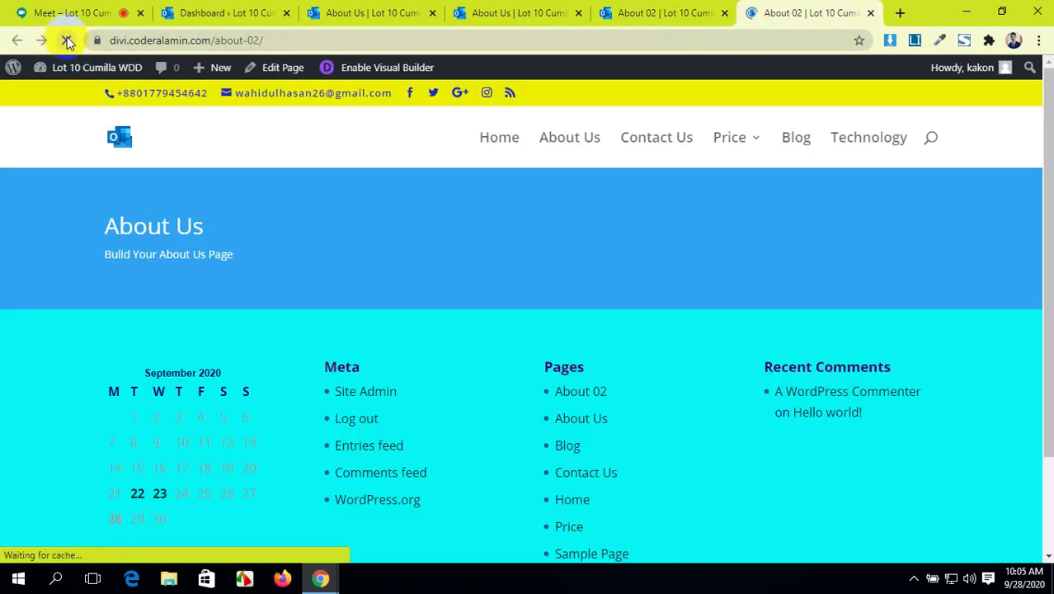
scroll(247, 228, down, 5)
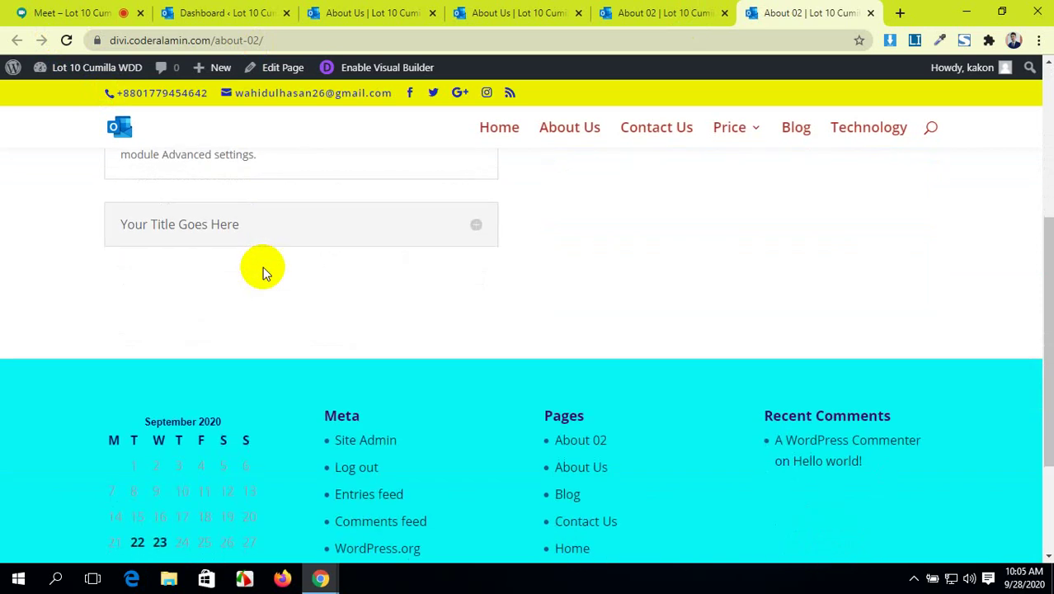
scroll(263, 266, up, 3)
scroll(263, 266, down, 1)
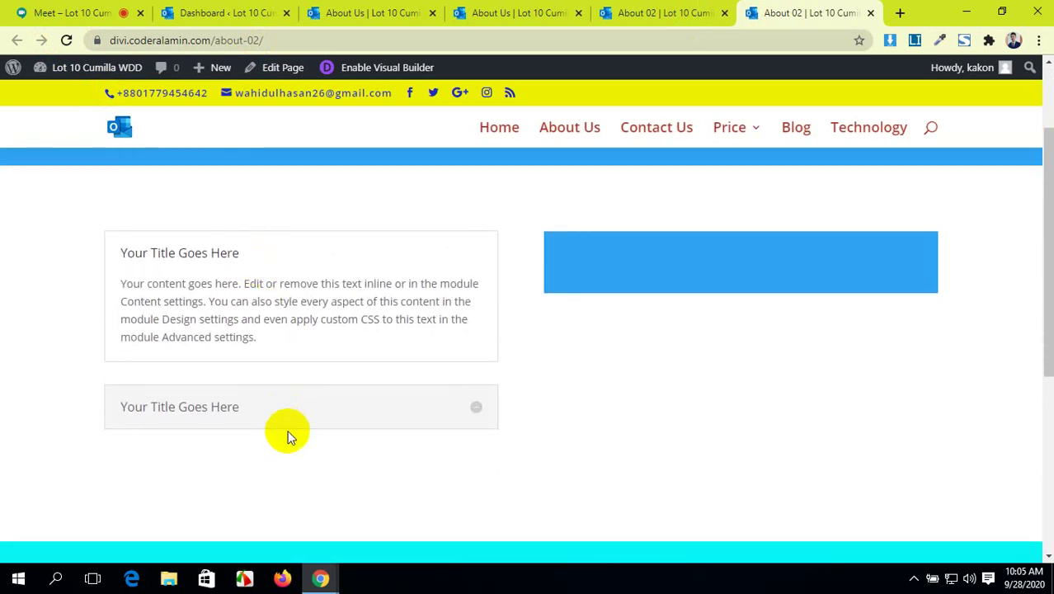
click(363, 413)
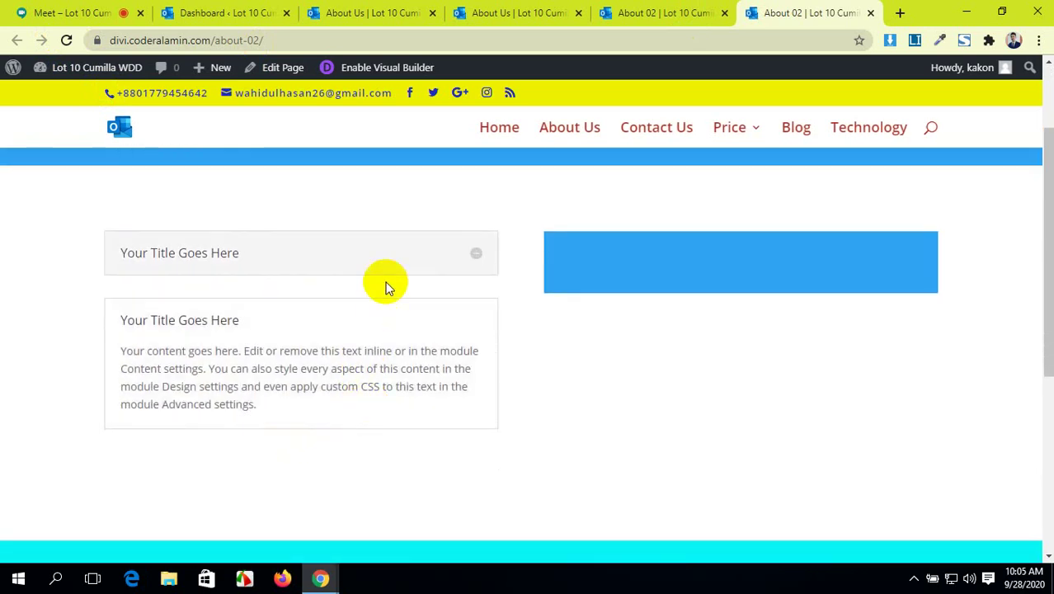
click(397, 249)
scroll(403, 343, down, 2)
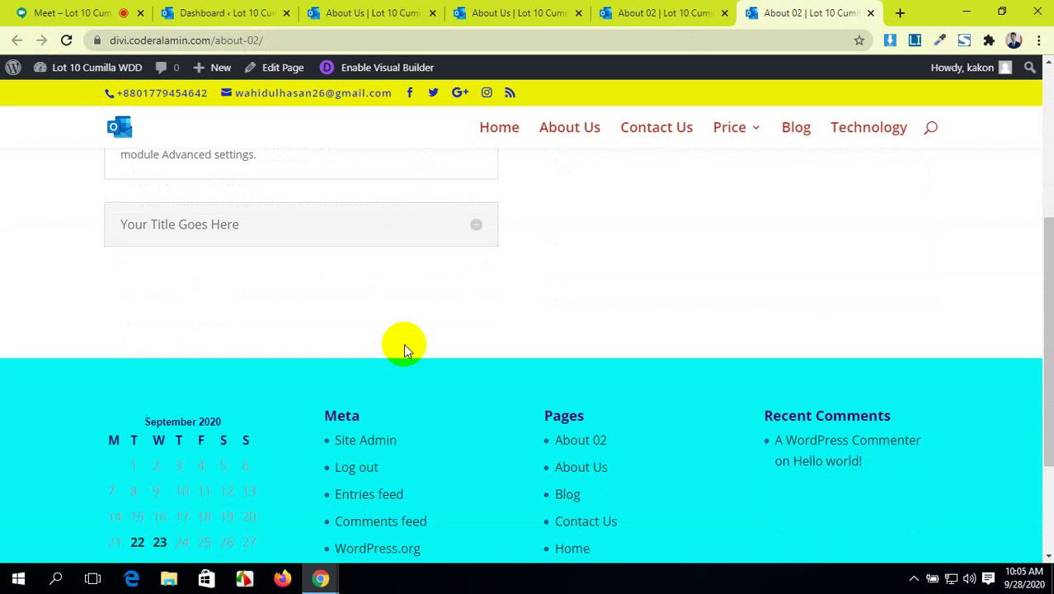
scroll(266, 297, up, 2)
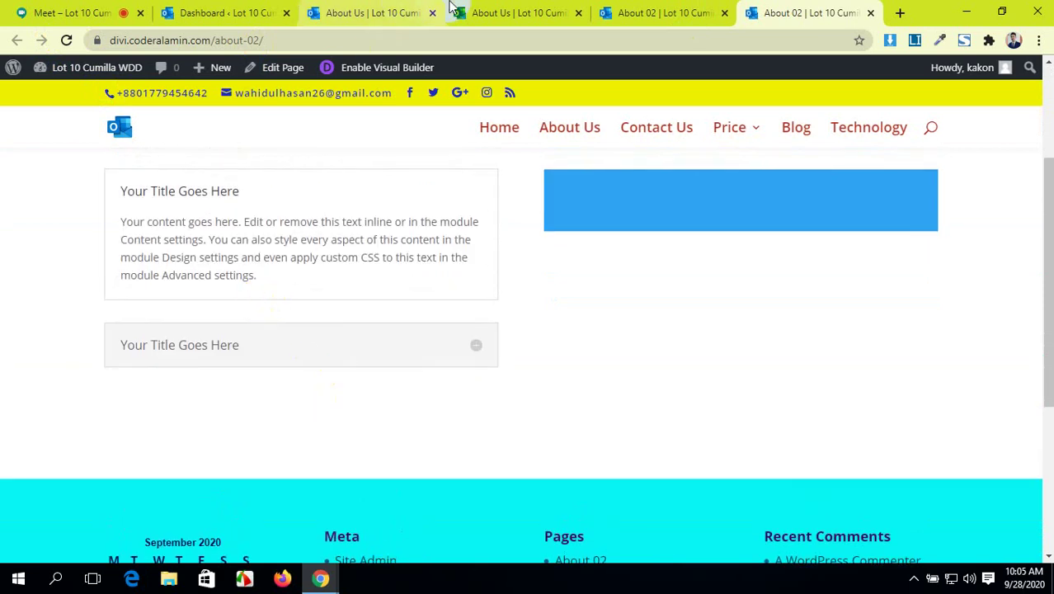
- Compare the About 02 wireframe layout with the published About 02 page and the About Us page
click(651, 10)
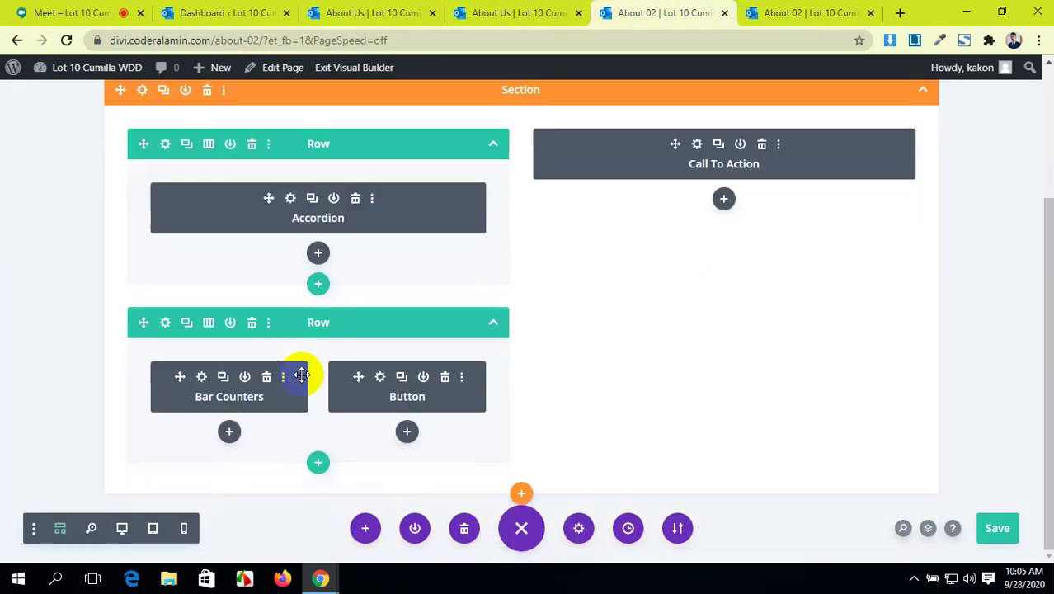
click(499, 10)
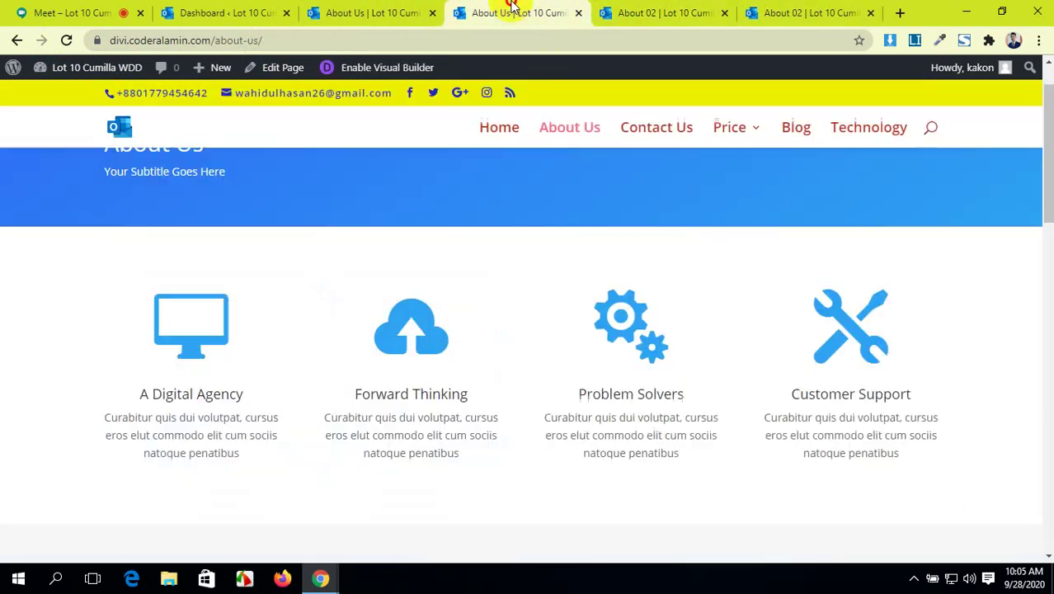
click(671, 23)
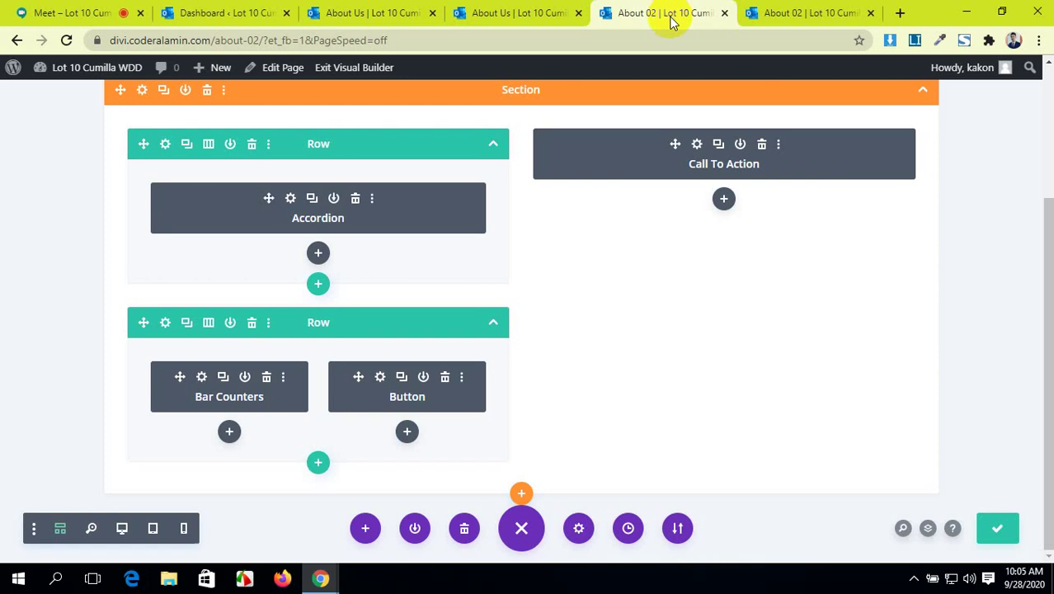
click(809, 13)
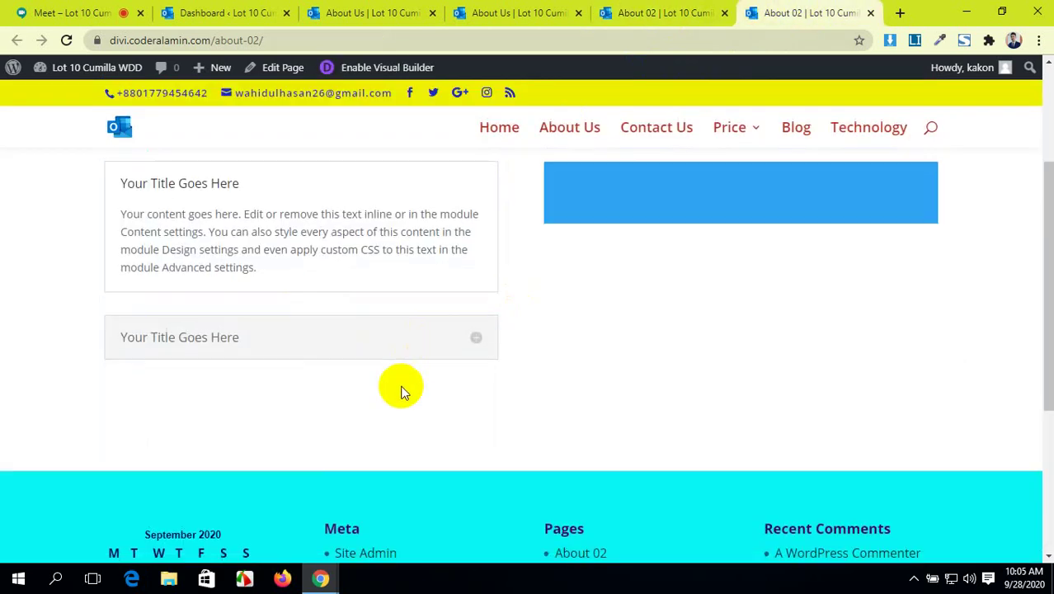
scroll(346, 363, down, 2)
- Save the About 02 page again in the builder and reload its published version
click(659, 18)
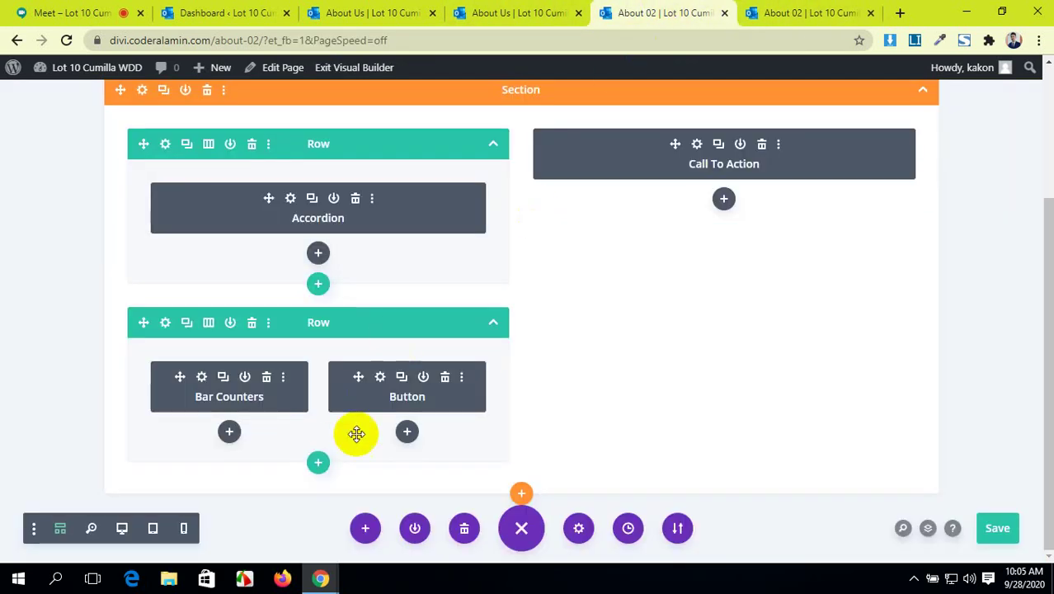
click(1004, 529)
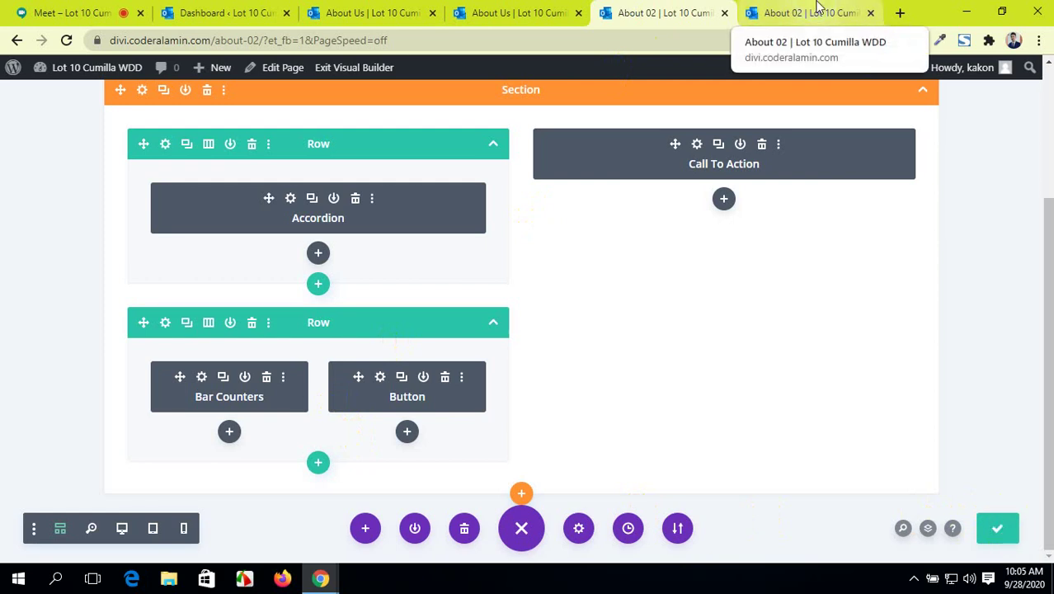
click(816, 11)
click(66, 40)
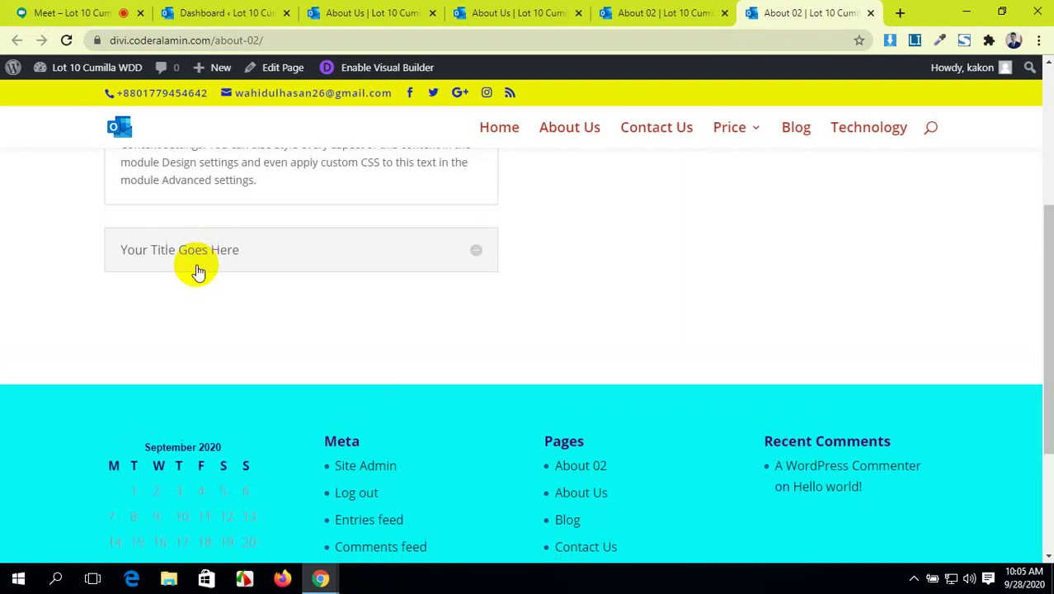
click(66, 40)
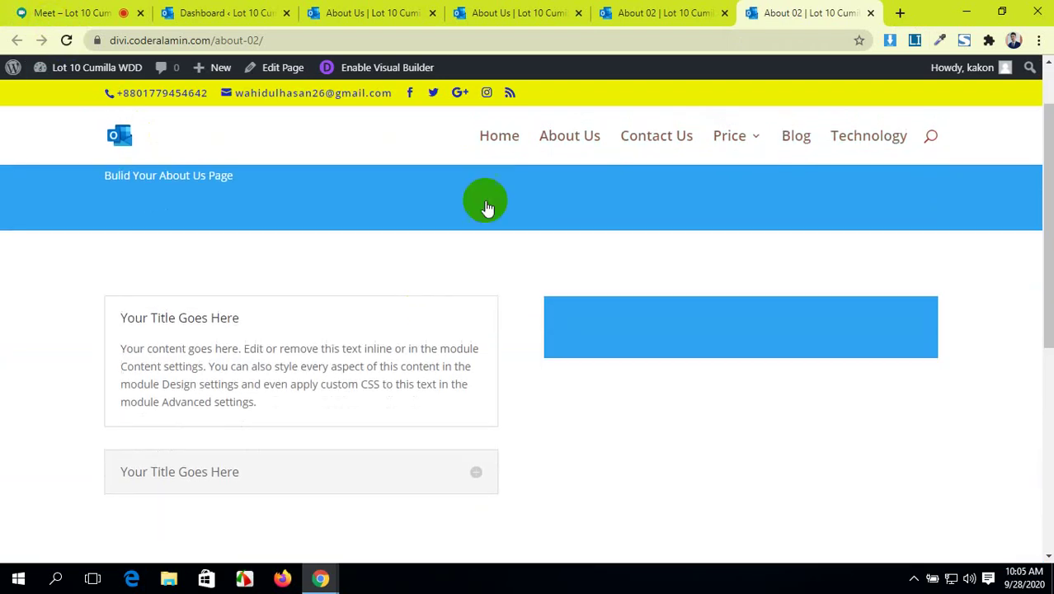
- Delete the row with Bar Counters and Button and the whole specialty section, and return the builder to desktop view
click(657, 6)
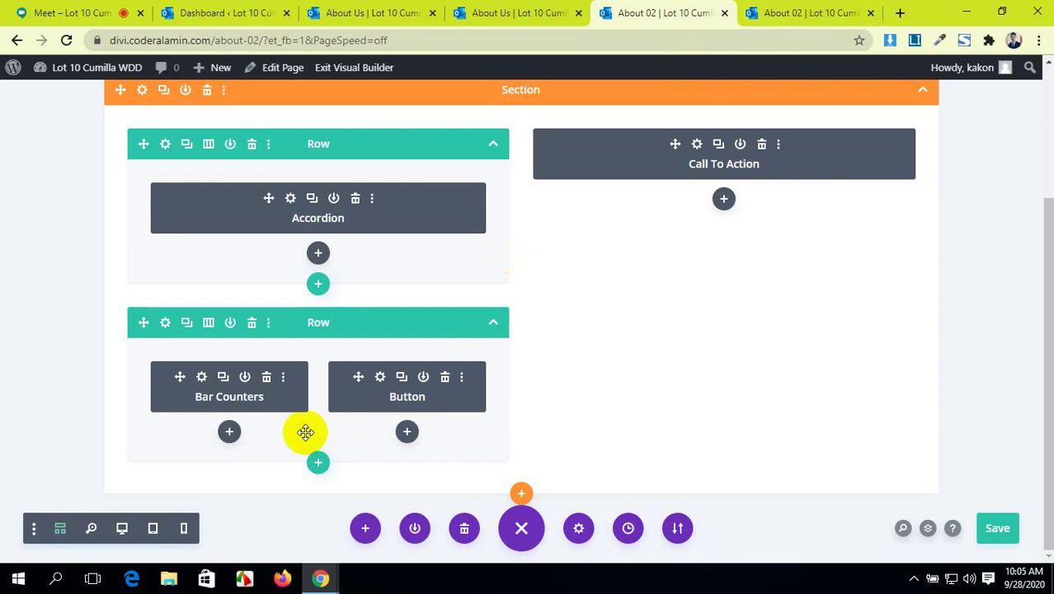
click(252, 325)
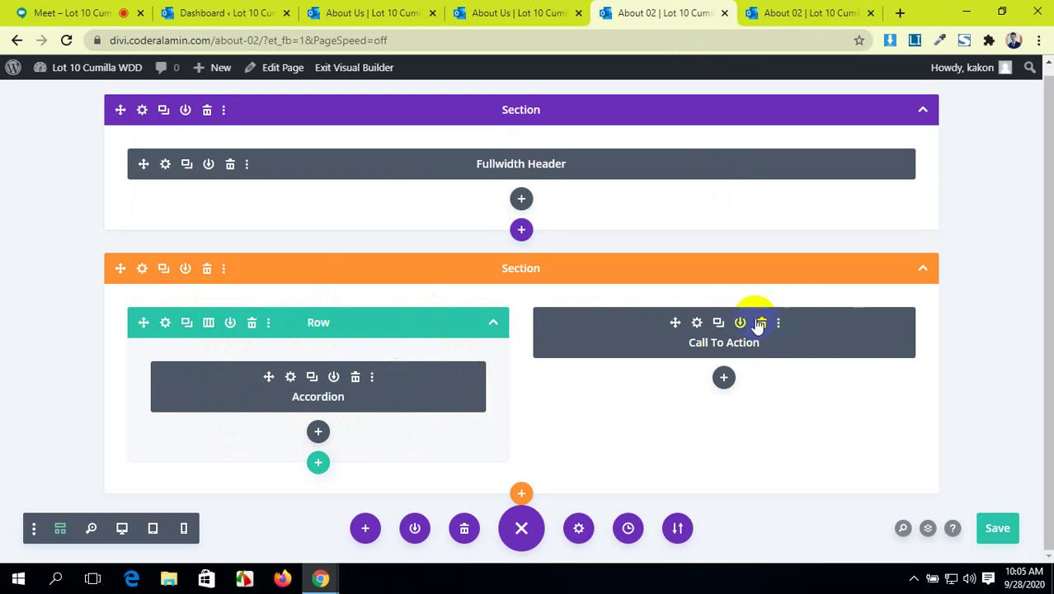
click(207, 268)
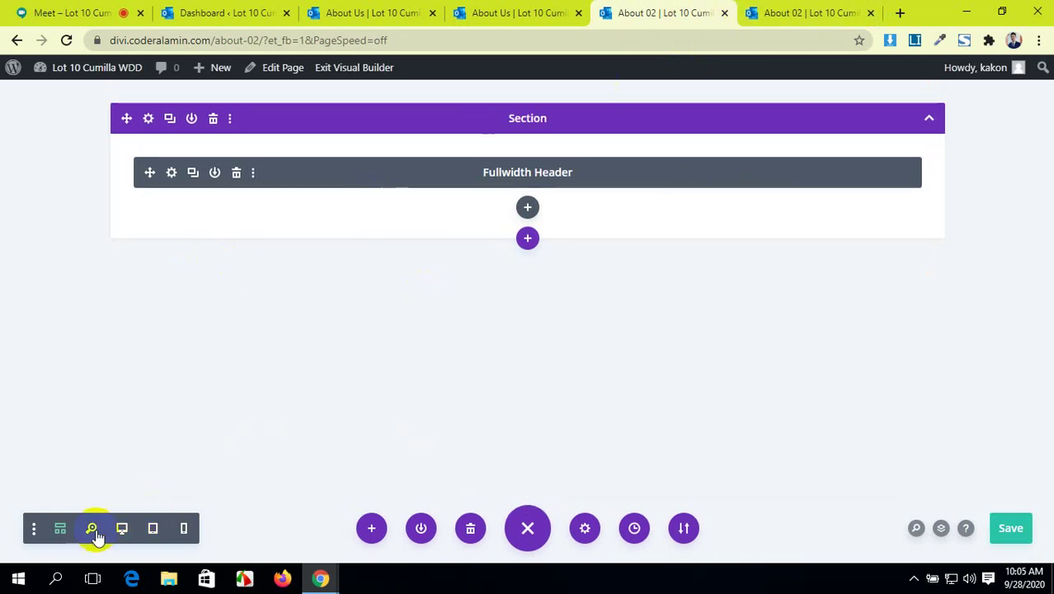
click(66, 533)
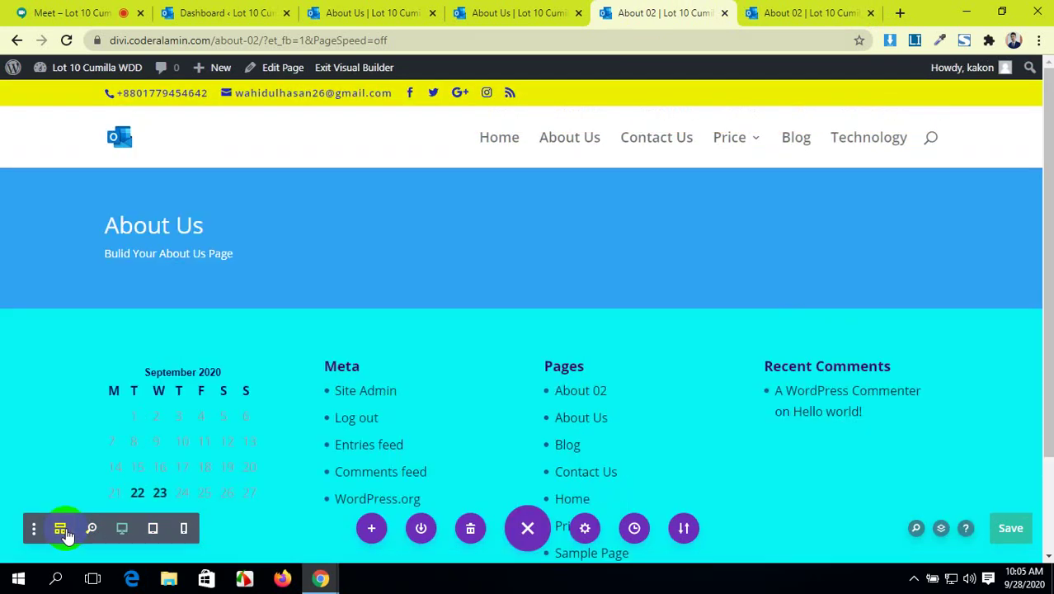
- Insert a regular section with a one-column row below the fullwidth header, without adding a module
click(520, 307)
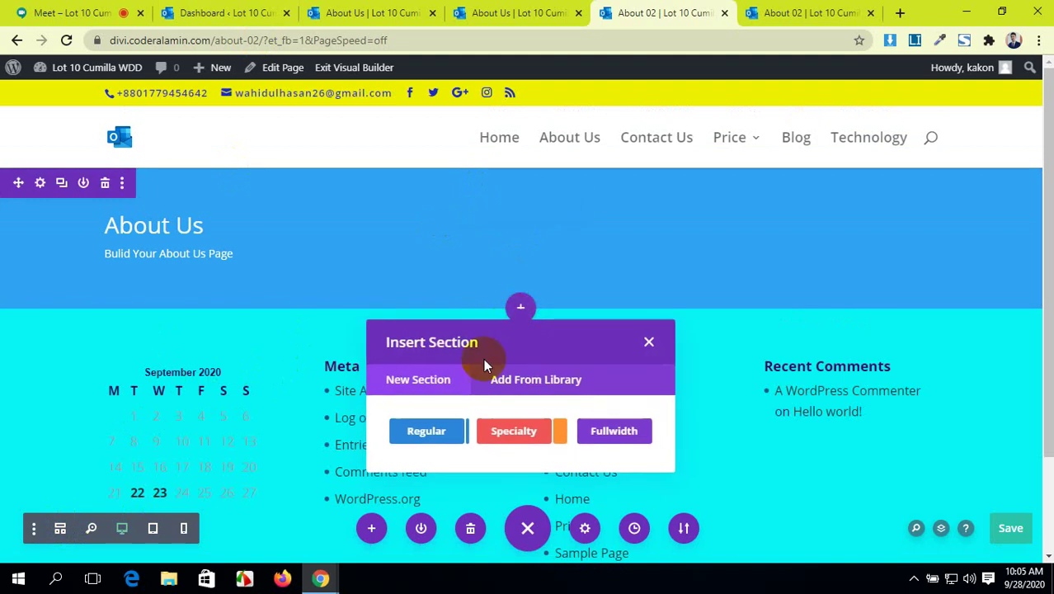
click(442, 437)
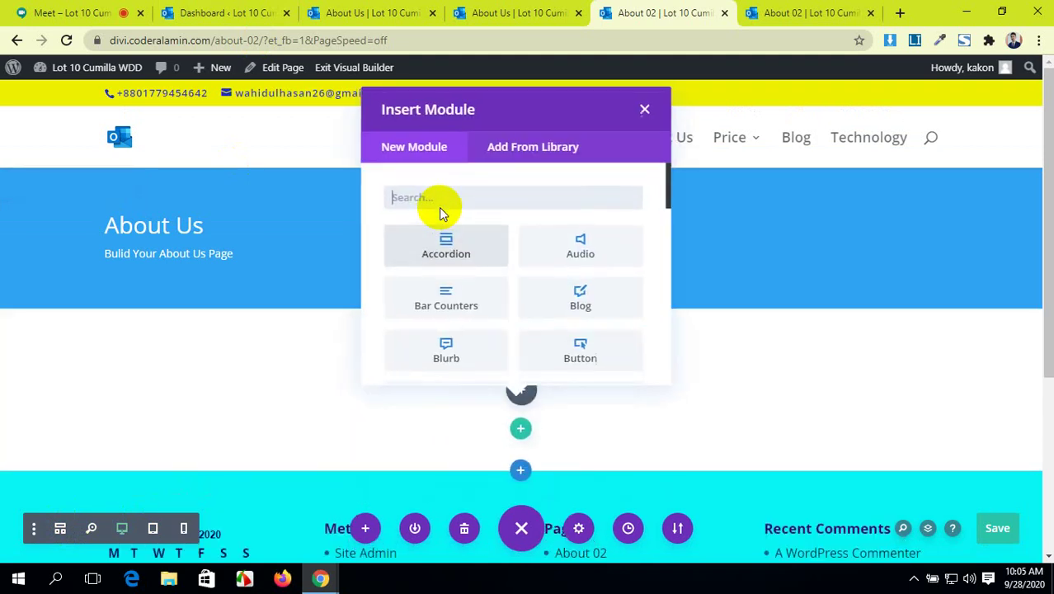
click(644, 111)
- Check the column structure of the icon row below the header in the About Us page's row settings
click(502, 12)
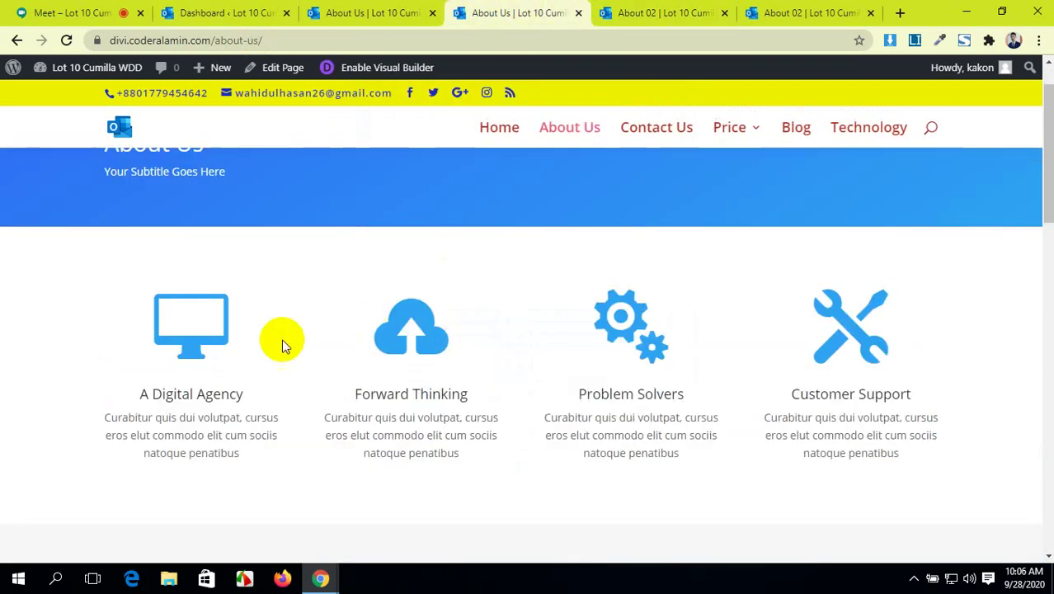
click(371, 13)
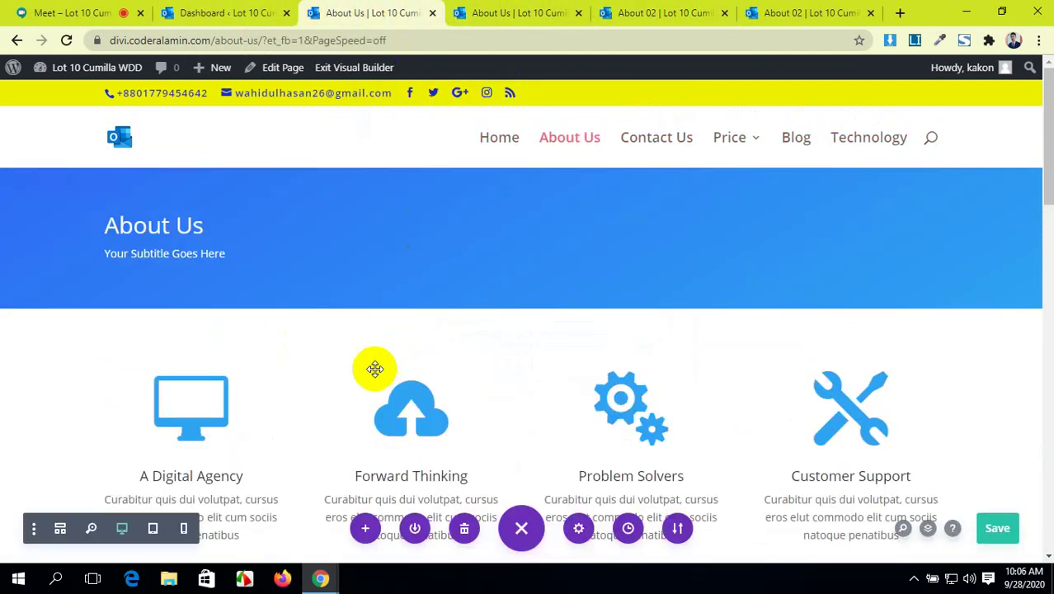
scroll(376, 369, down, 1)
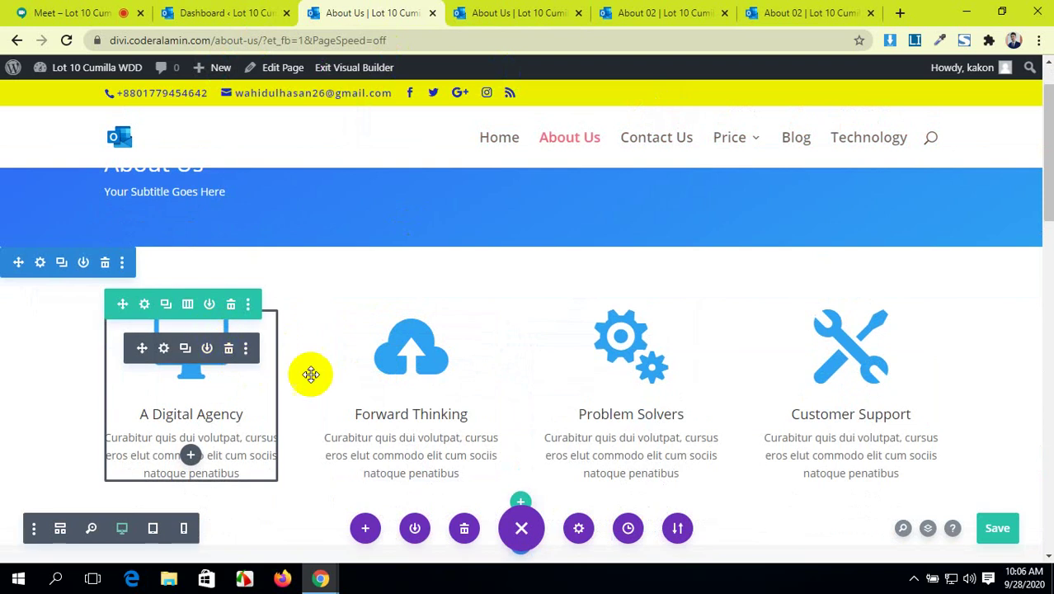
scroll(792, 399, down, 2)
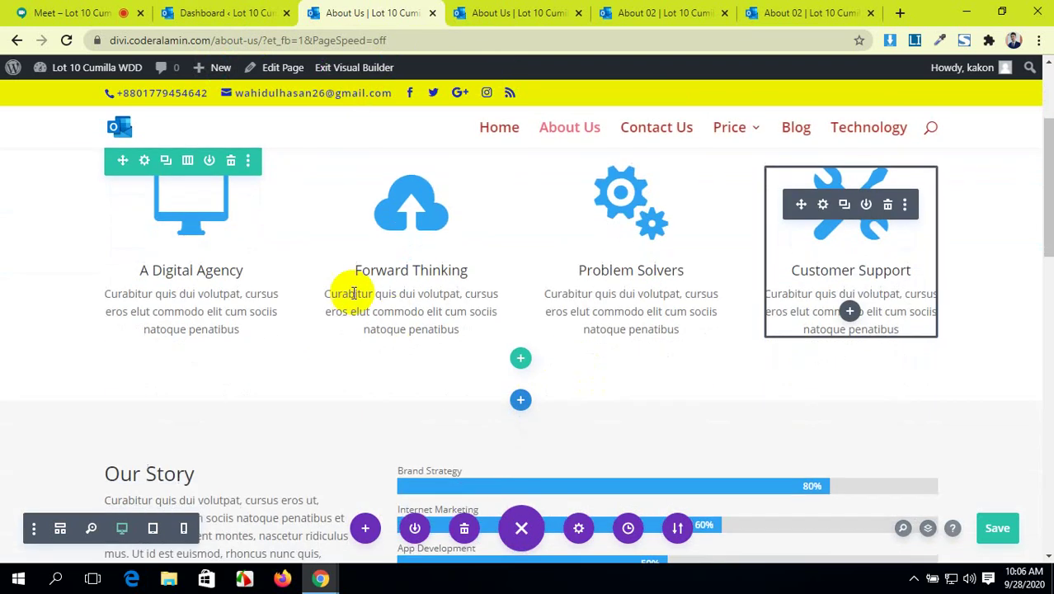
click(145, 162)
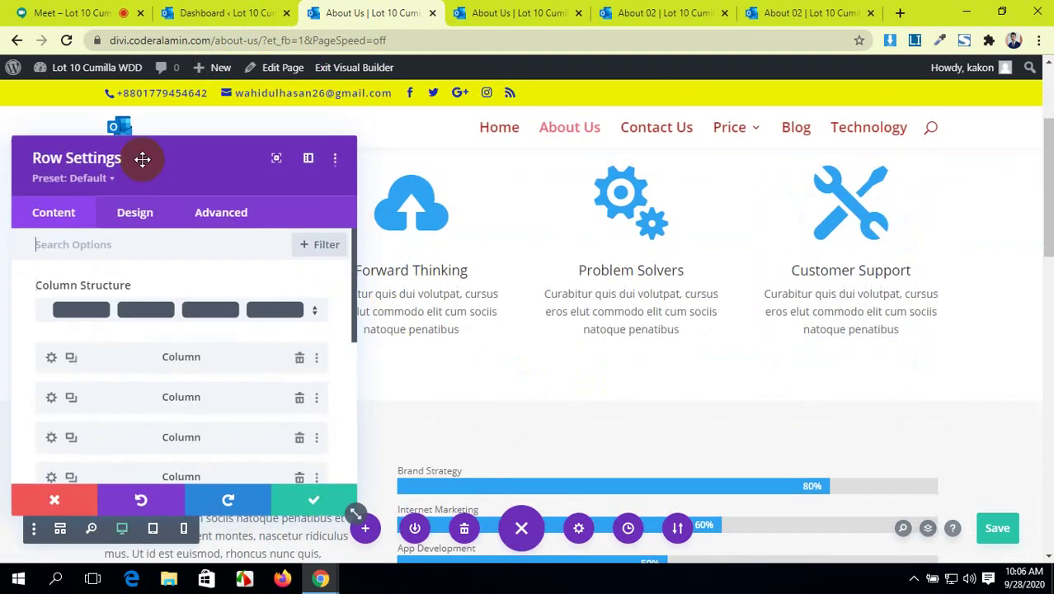
click(303, 498)
- Change the new row's column structure on the About 02 page to four equal columns
click(671, 13)
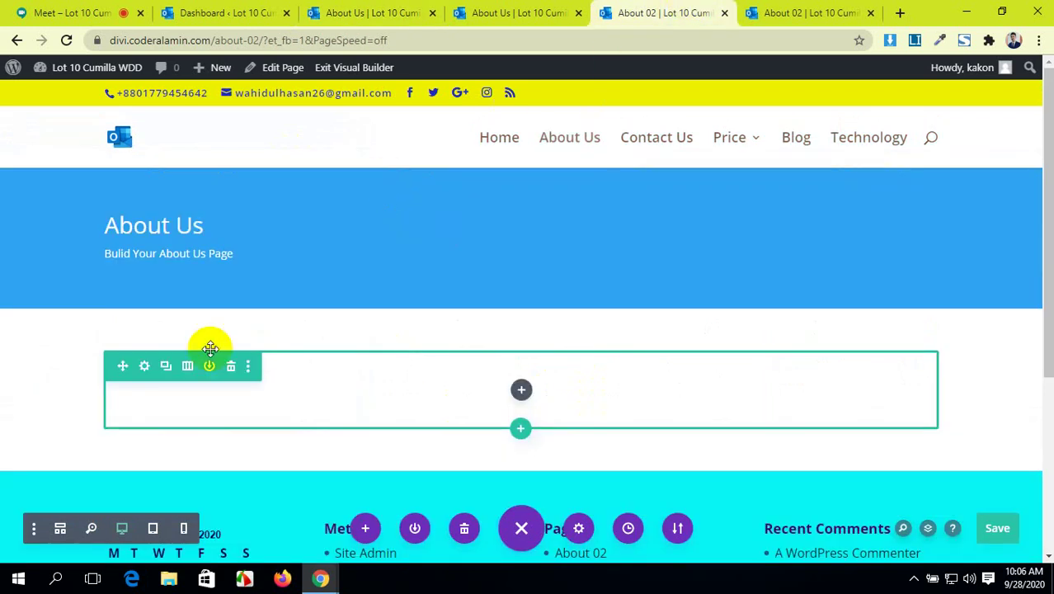
scroll(388, 364, down, 1)
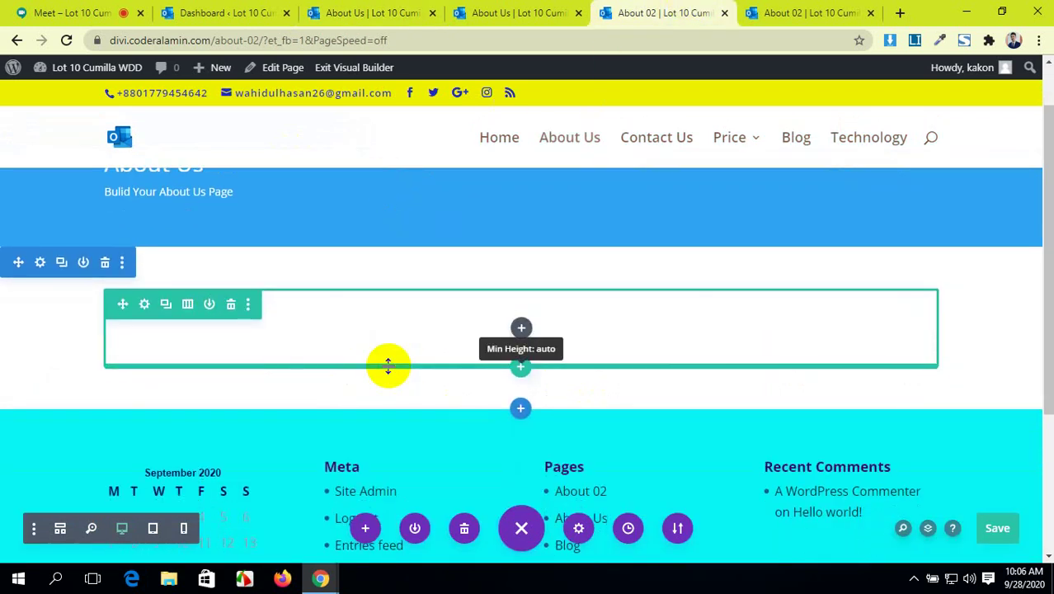
click(144, 304)
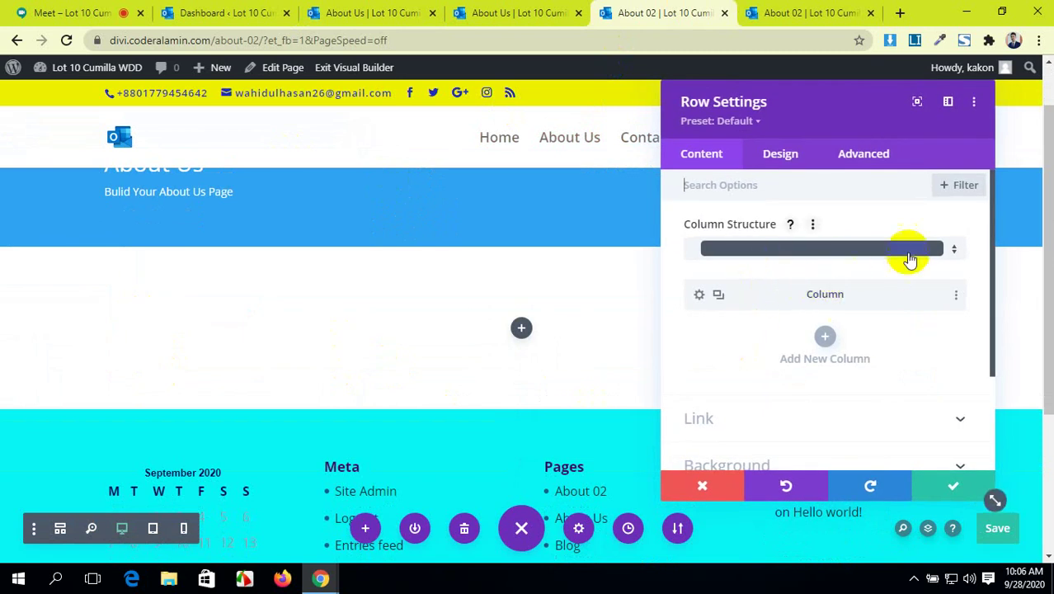
click(952, 249)
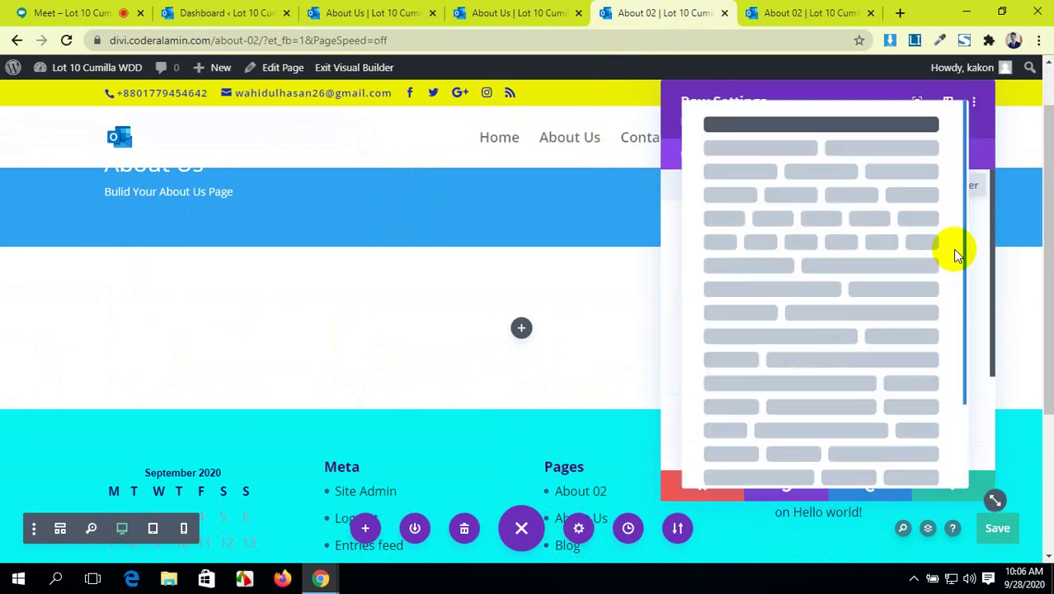
click(813, 195)
click(948, 486)
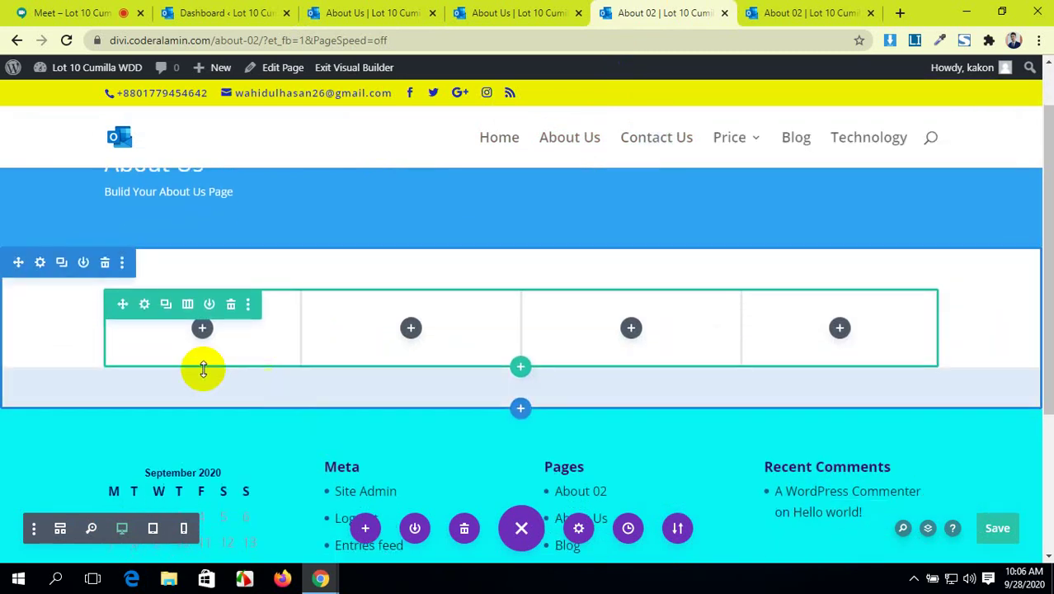
- Compare the empty four-column row on About 02 with the icon, title and text blocks on the About Us page
click(501, 9)
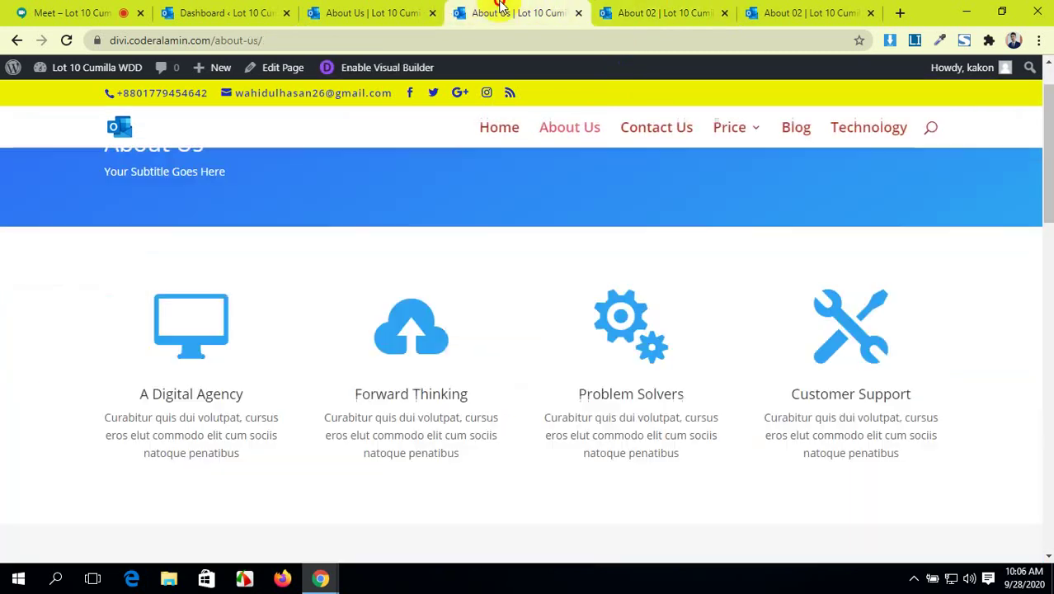
click(664, 13)
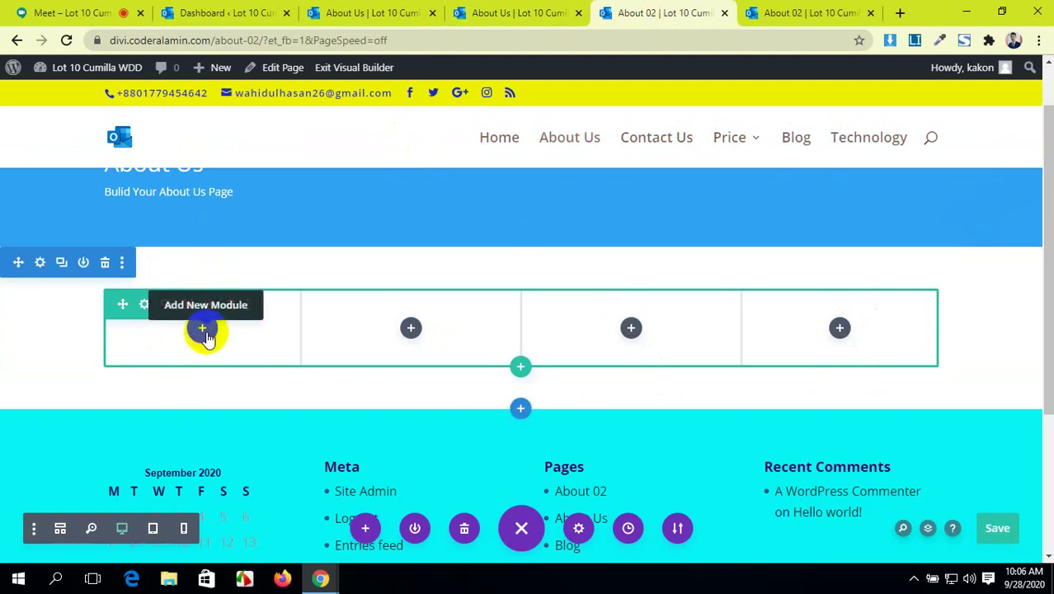
click(520, 12)
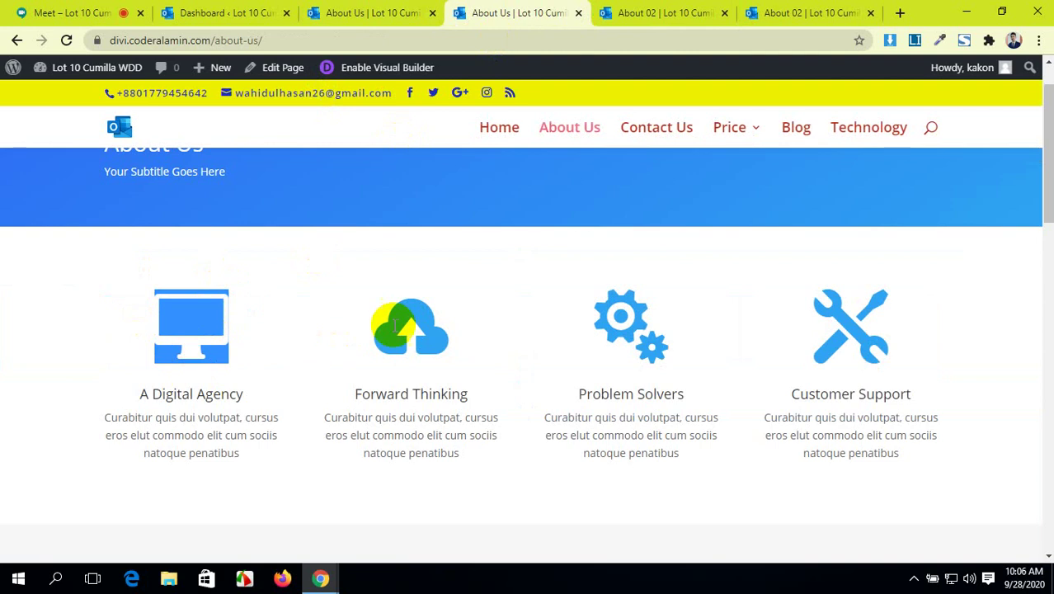
drag(901, 314, 42, 294)
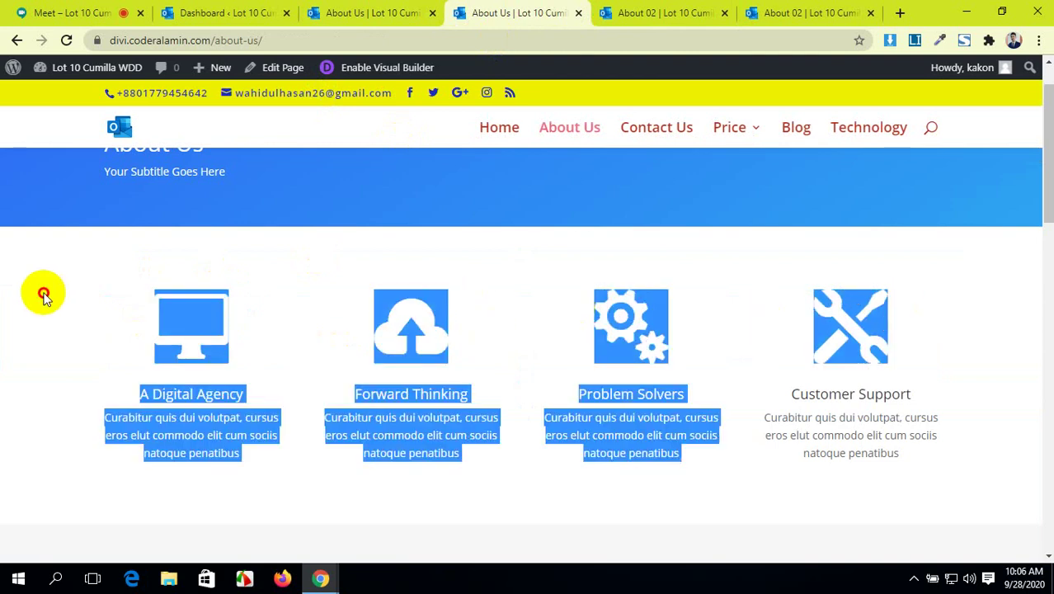
click(306, 445)
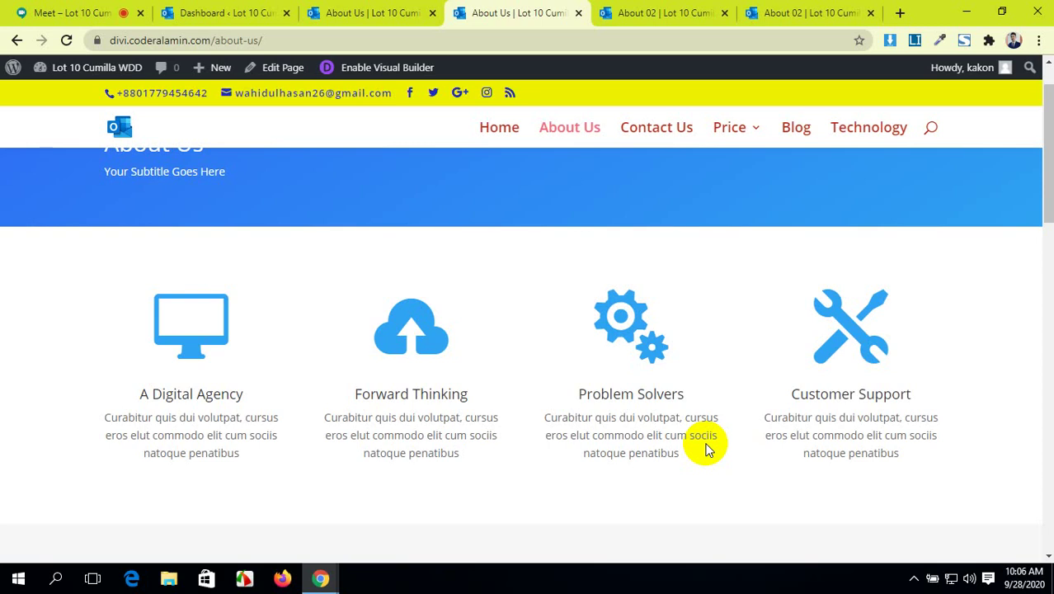
- Start adding a module to the first column of the four-column row on About 02 and search the modules for "ico"
click(111, 10)
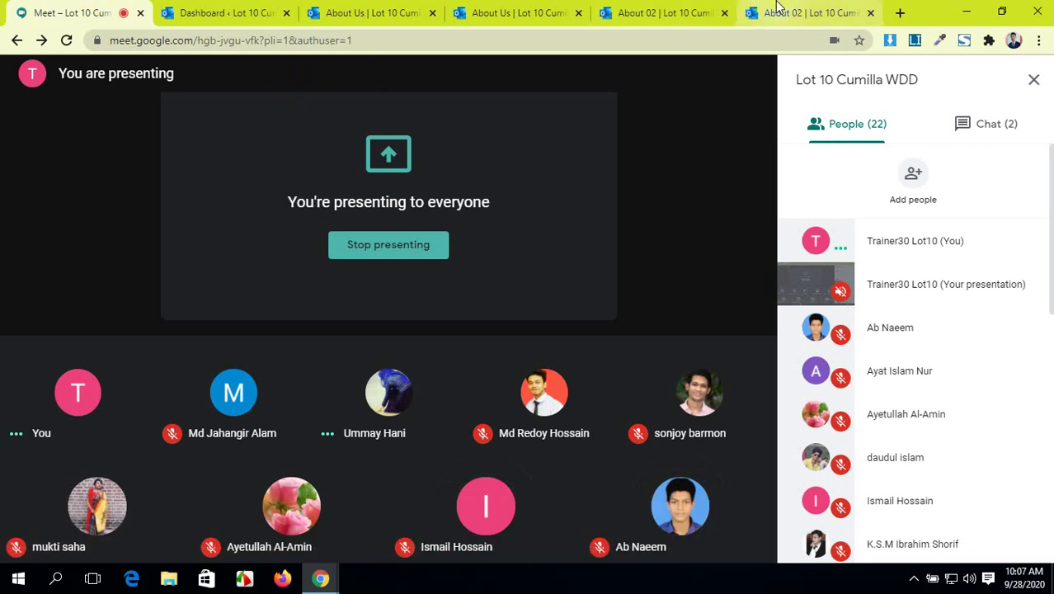
click(664, 13)
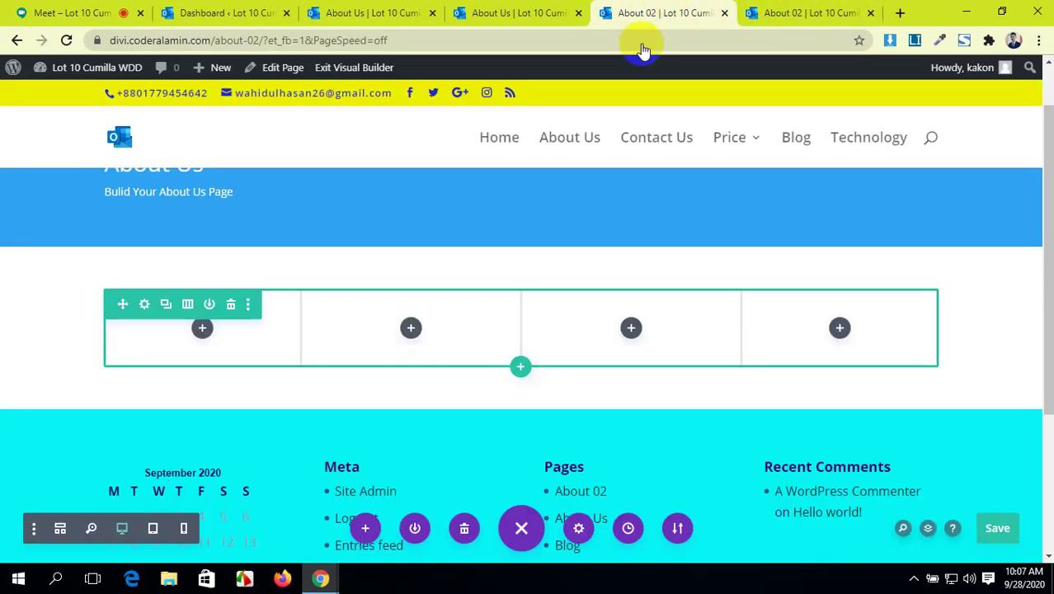
click(201, 331)
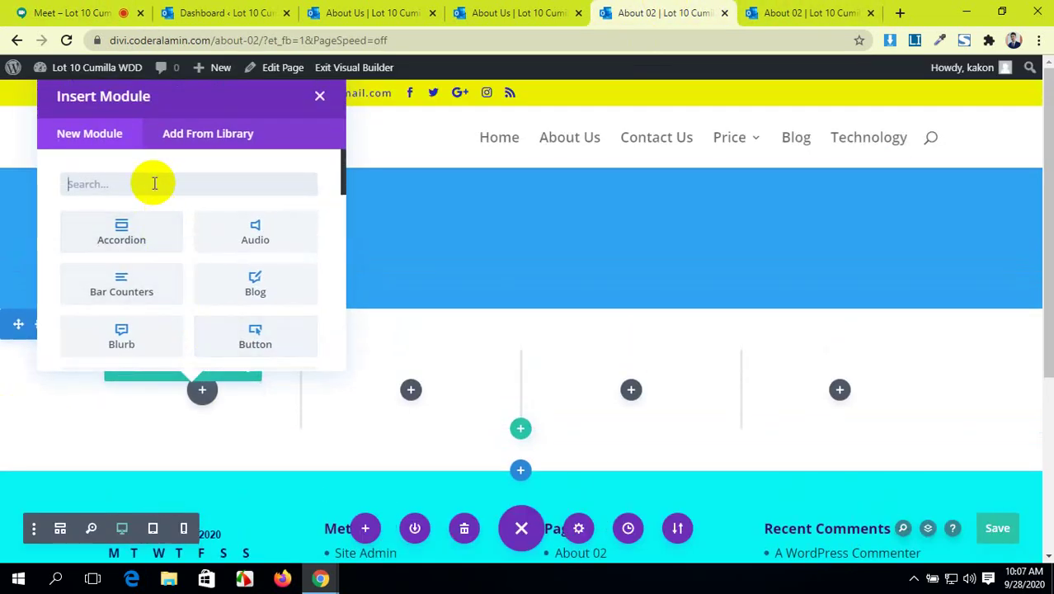
text(ico)
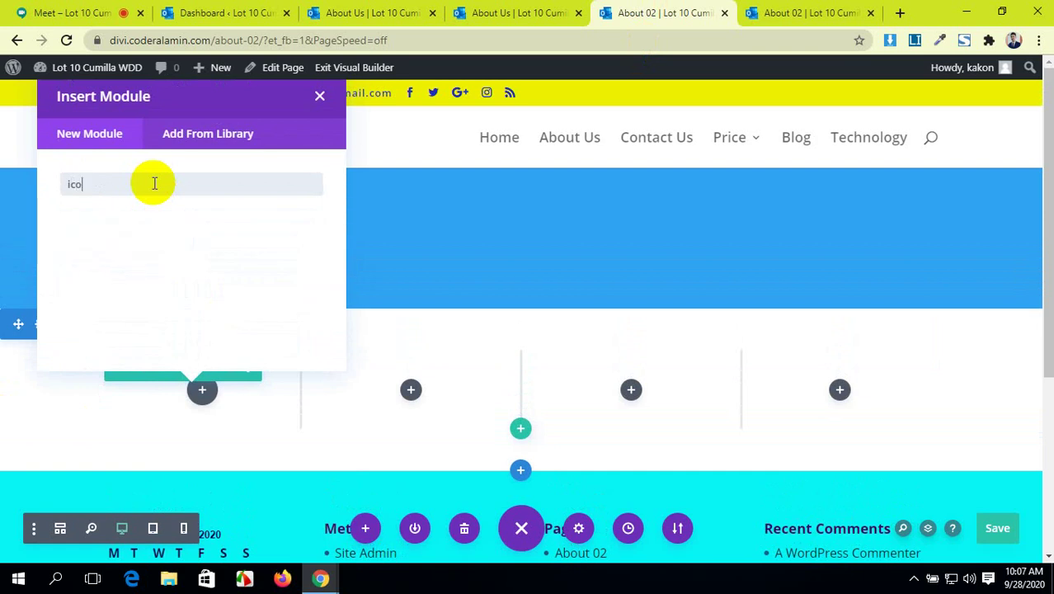
key(BackSpace)
key(BackSpace)
key(BackSpace)
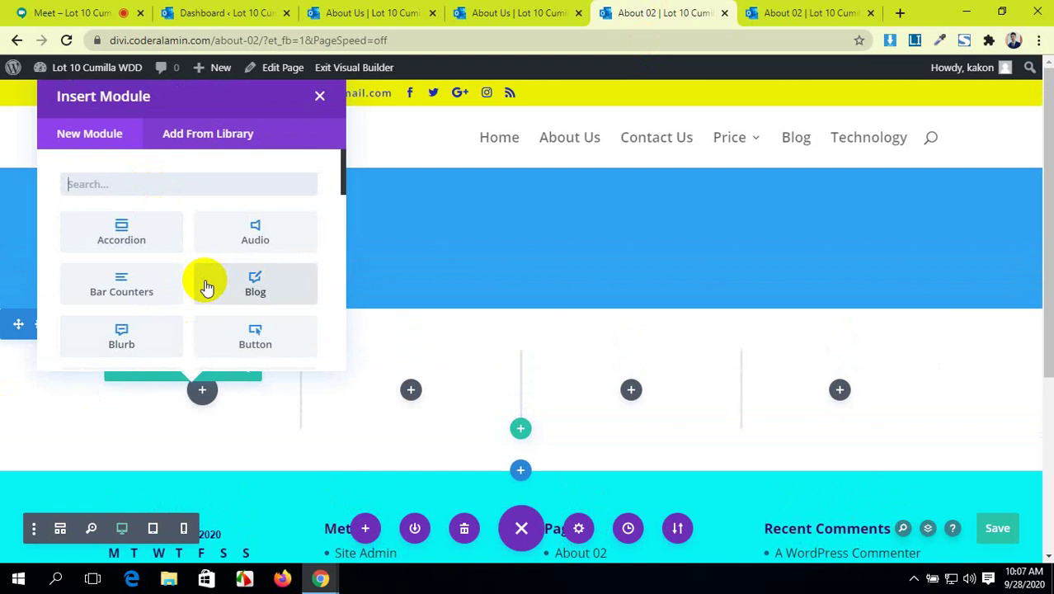
- Look through the full module list for one that combines an icon, a title and text
scroll(206, 286, down, 1)
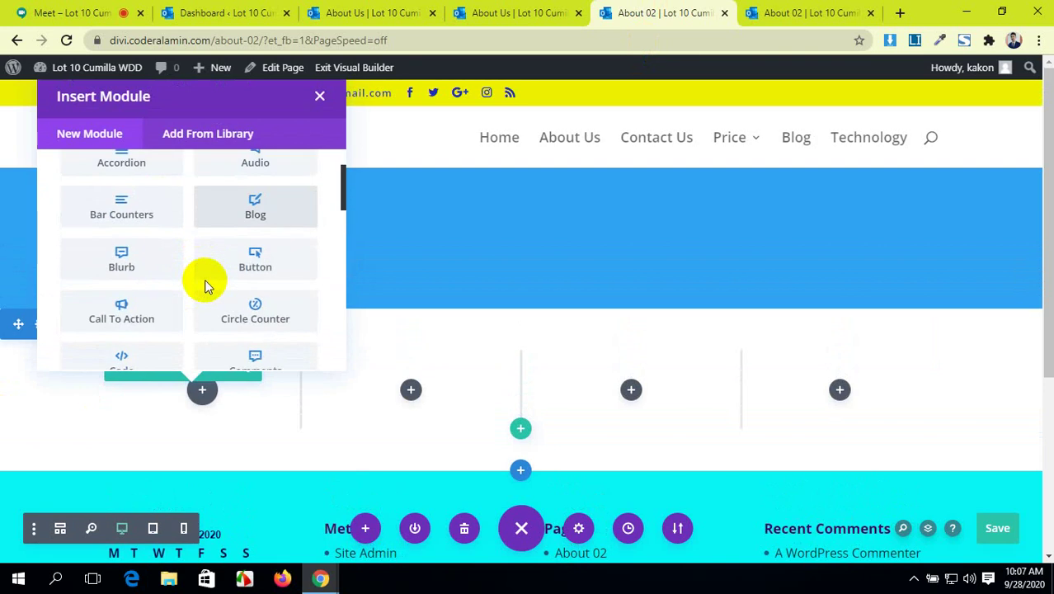
scroll(207, 286, down, 2)
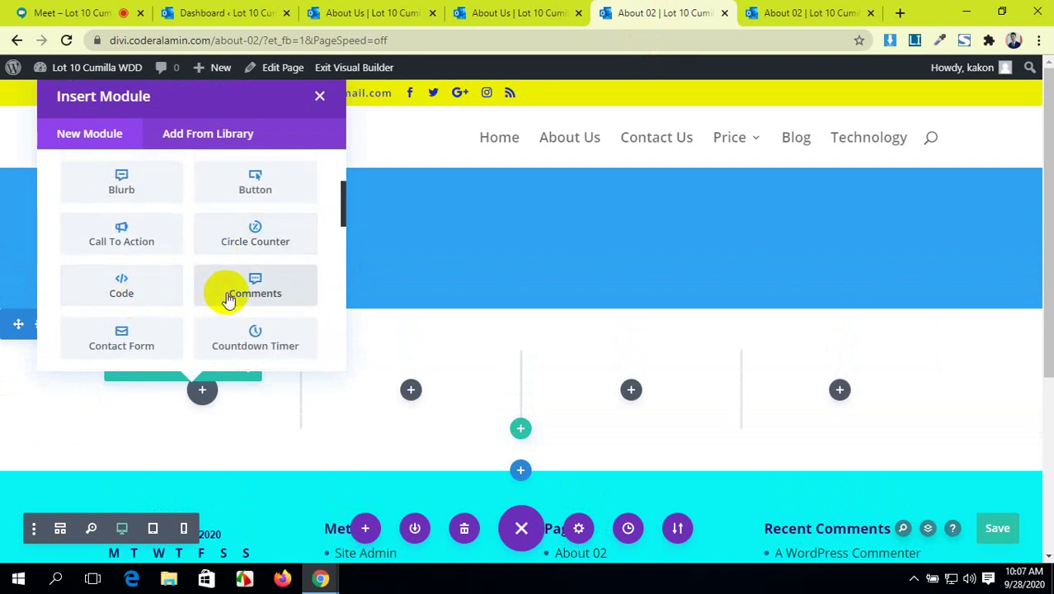
scroll(136, 282, down, 2)
scroll(210, 255, down, 2)
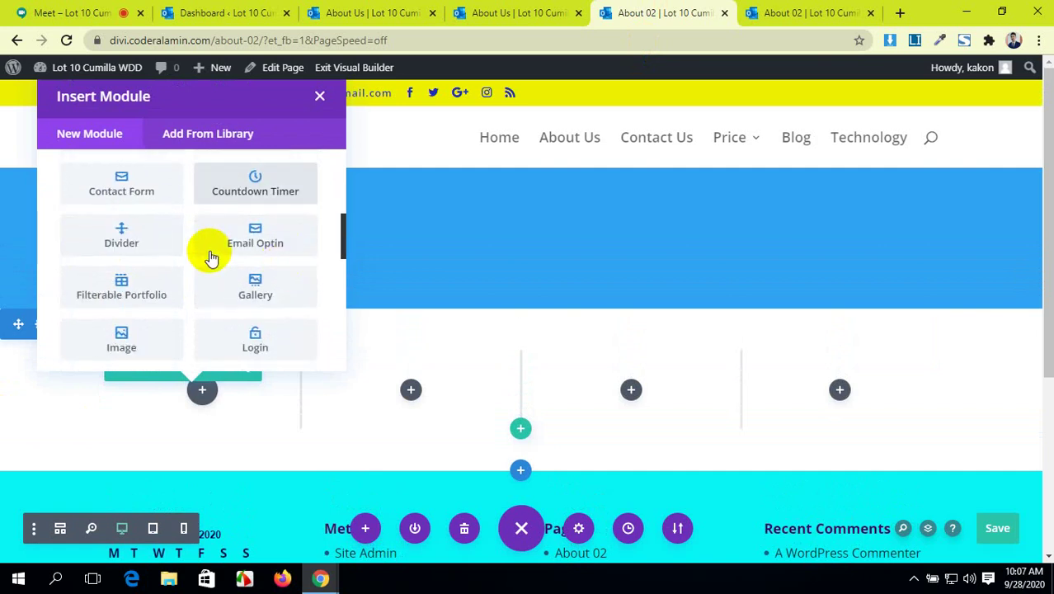
scroll(169, 260, down, 2)
scroll(169, 260, down, 6)
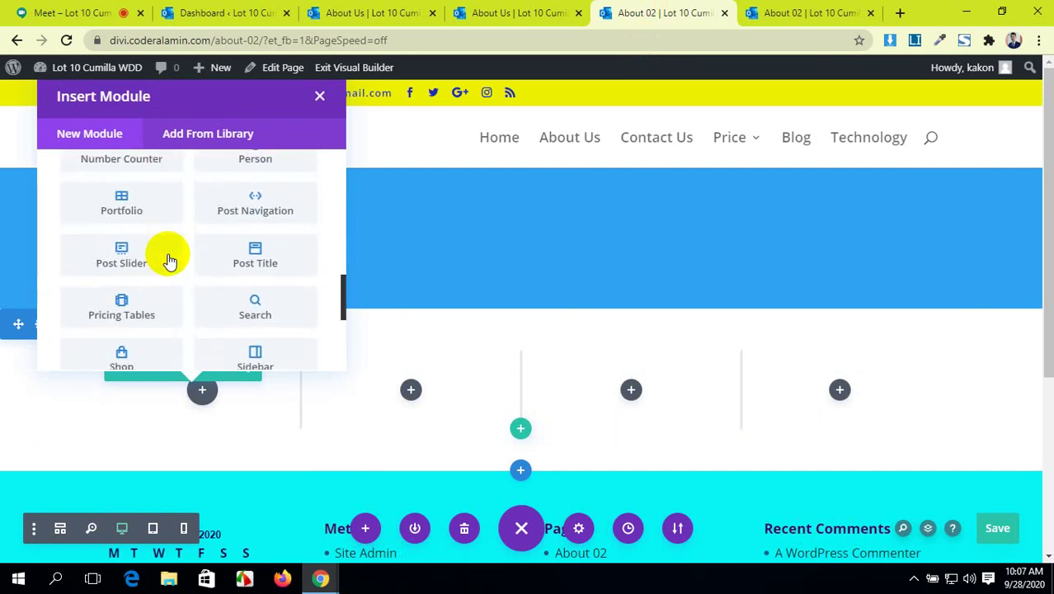
scroll(169, 260, down, 5)
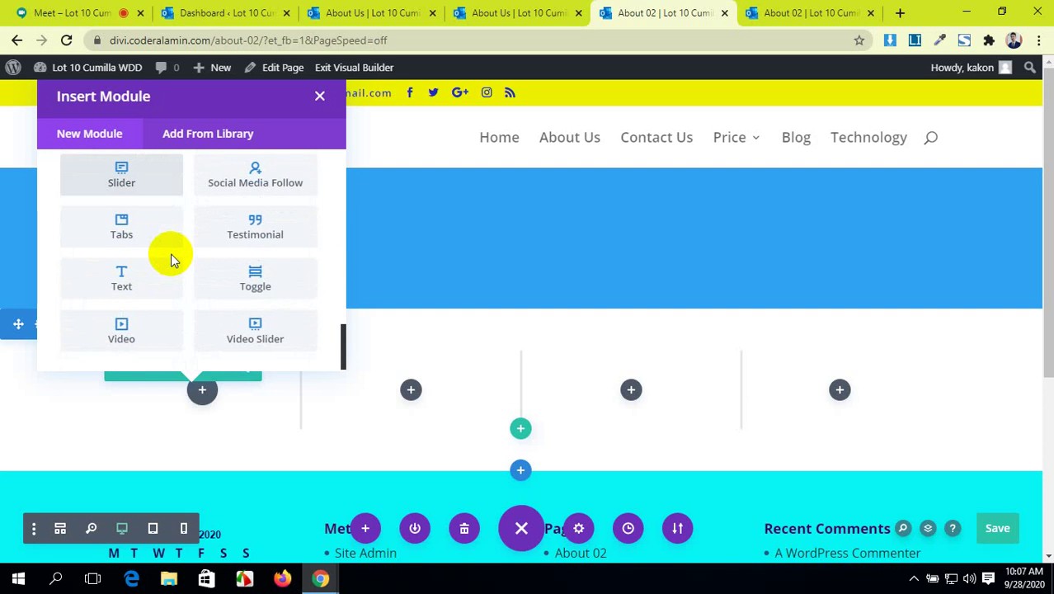
scroll(171, 261, up, 15)
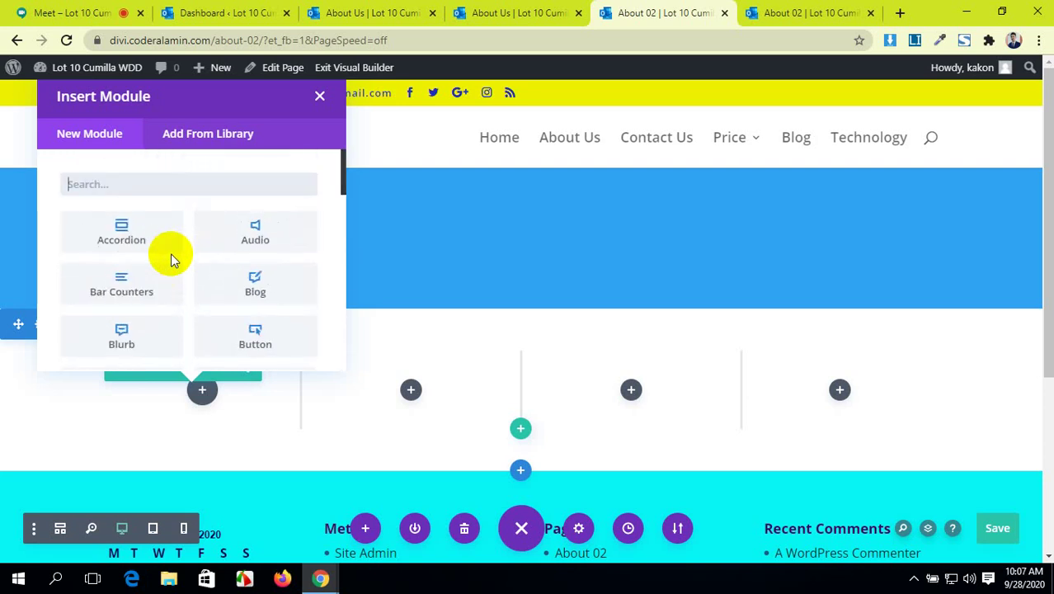
- Insert a Blurb module into the first column of the row
click(347, 120)
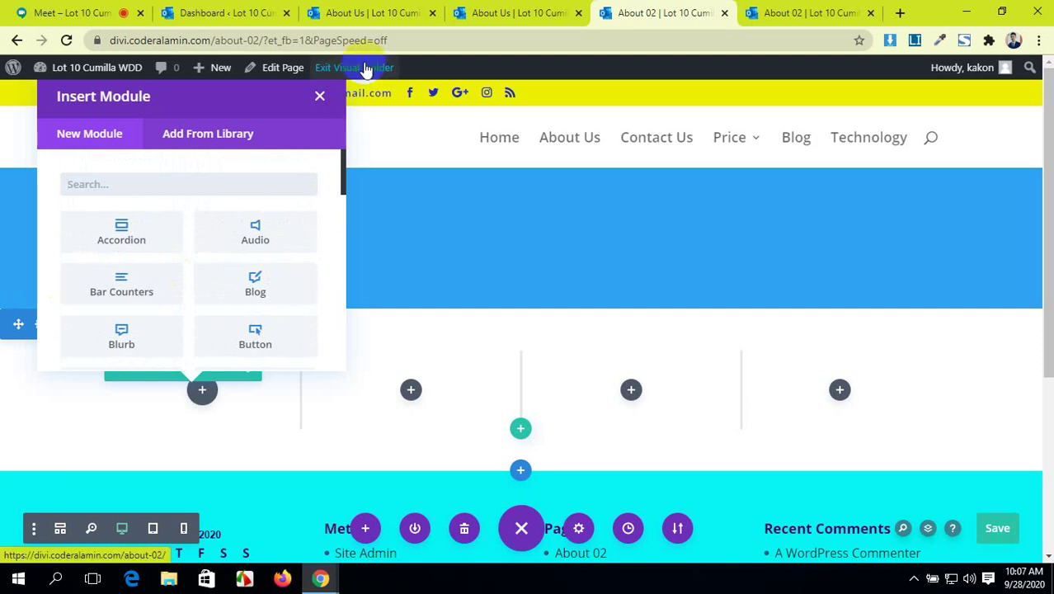
click(75, 259)
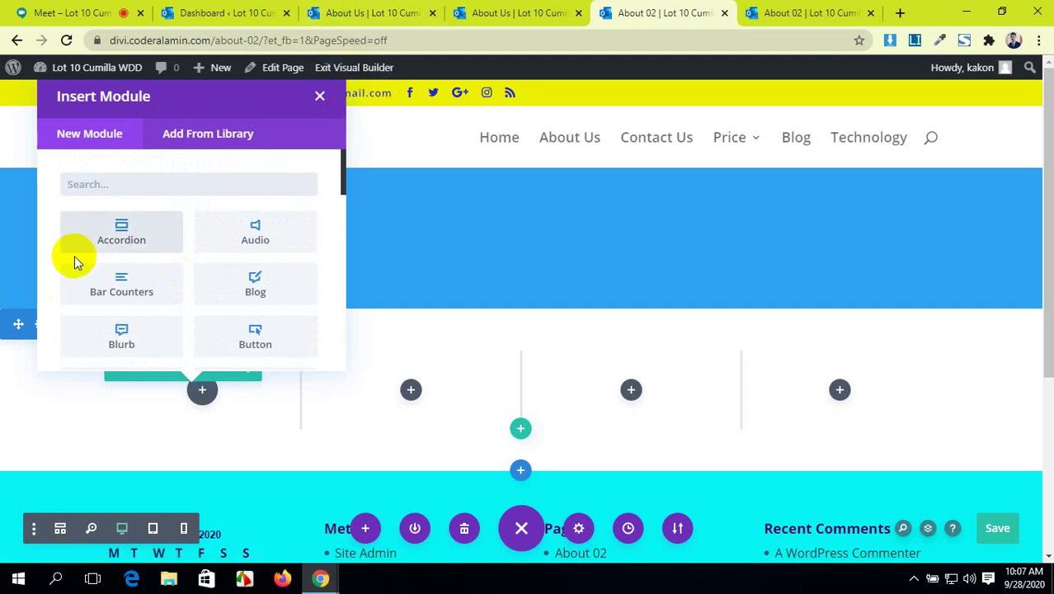
click(122, 337)
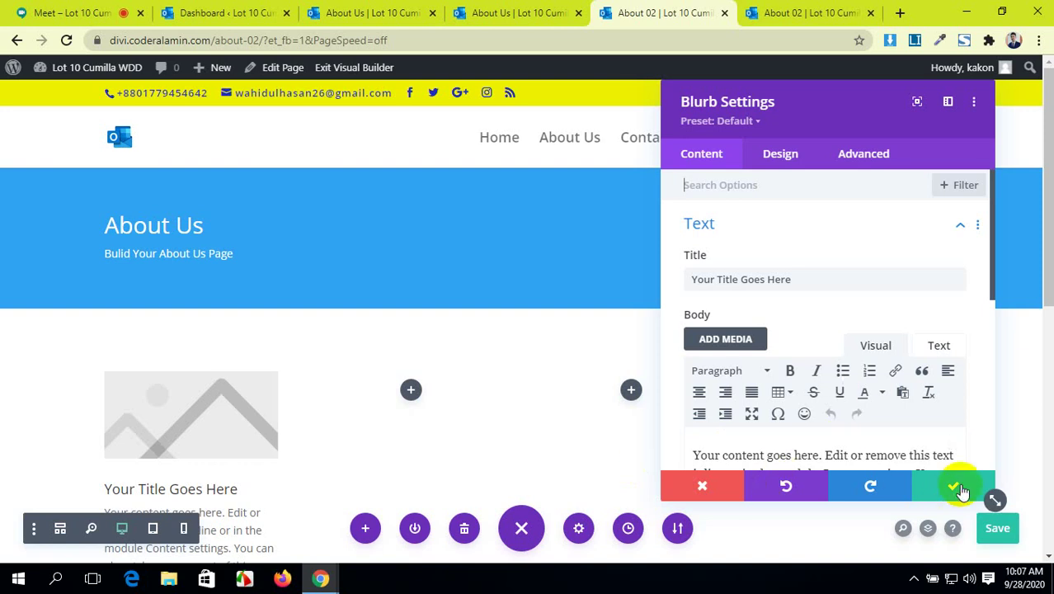
- Replace the blurb's placeholder title with "A Digital Agency", copied from the first block on the About Us page
click(562, 10)
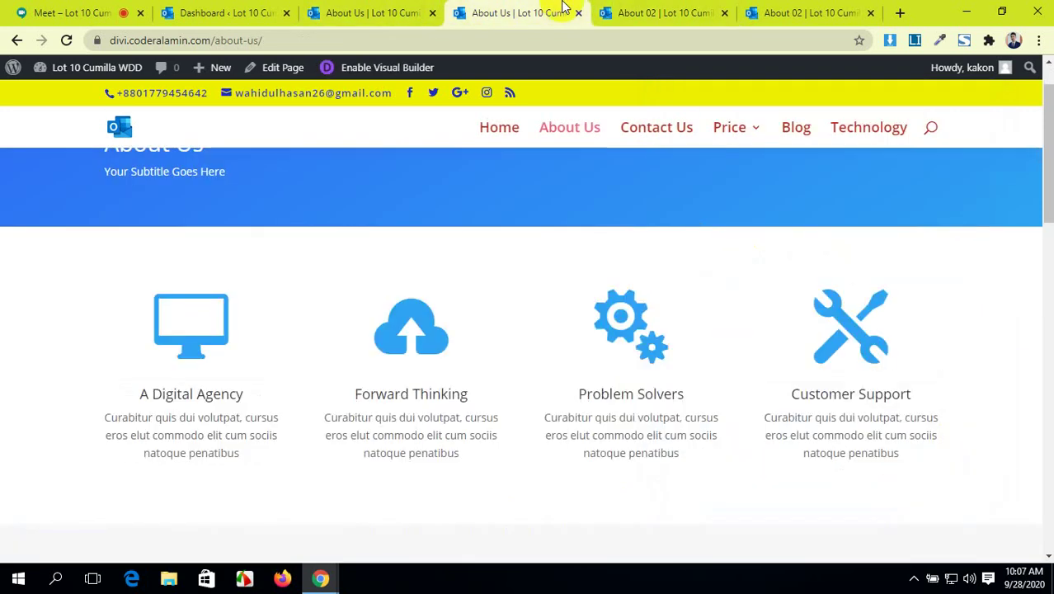
drag(245, 399, 122, 396)
key(ctrl+c)
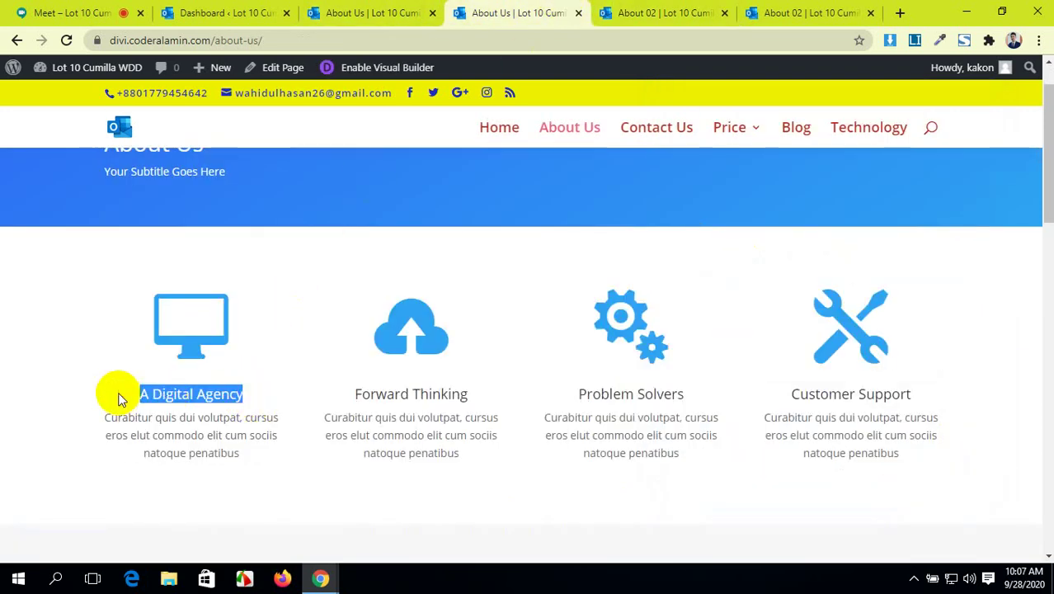
click(655, 12)
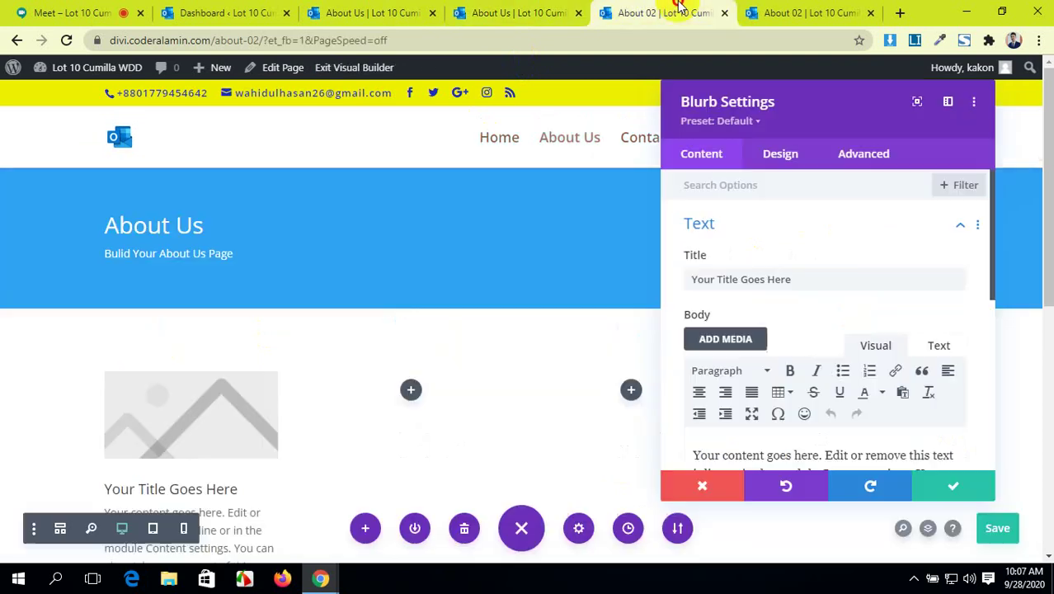
drag(803, 278, 683, 275)
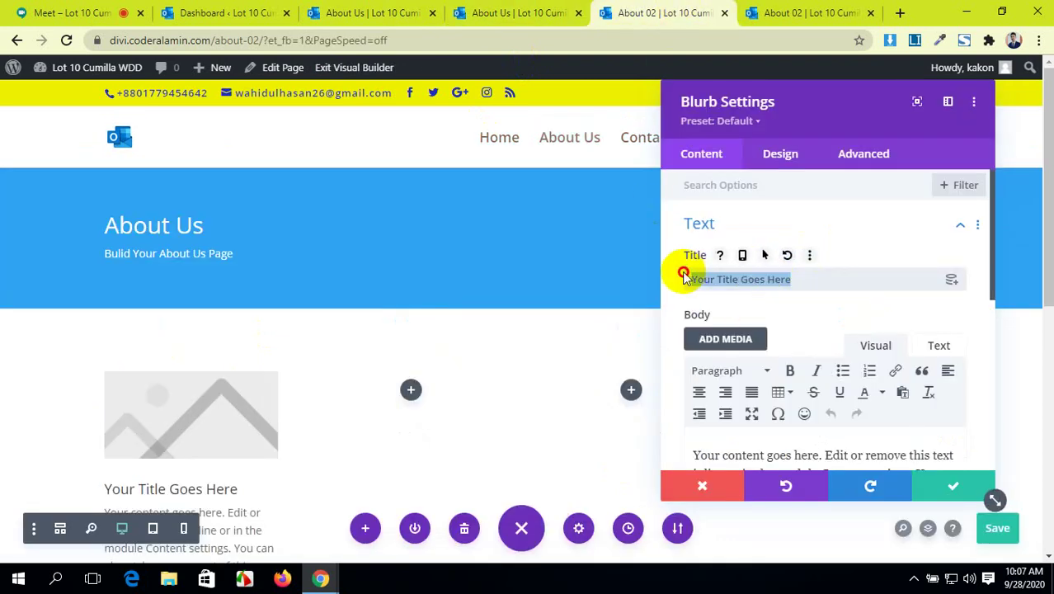
key(ctrl+v)
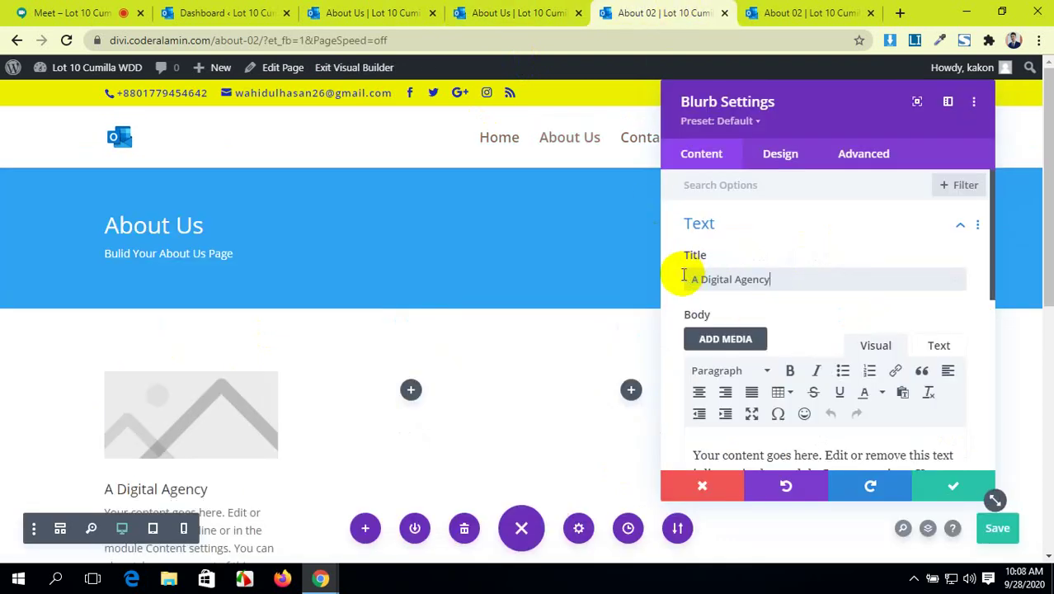
- Replace the blurb's body with the first block's text from About Us, "Curabitur quis dui volutpat, cursus eros elut commodo elit cum sociis natoque penatibus"
scroll(782, 278, down, 2)
click(569, 10)
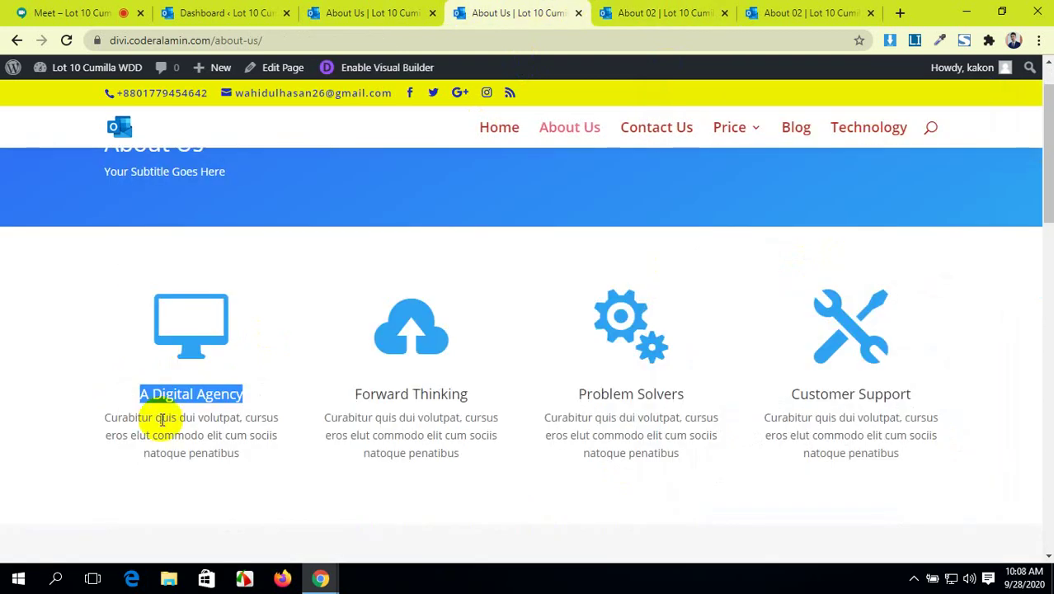
click(235, 463)
drag(239, 454, 102, 427)
key(ctrl+c)
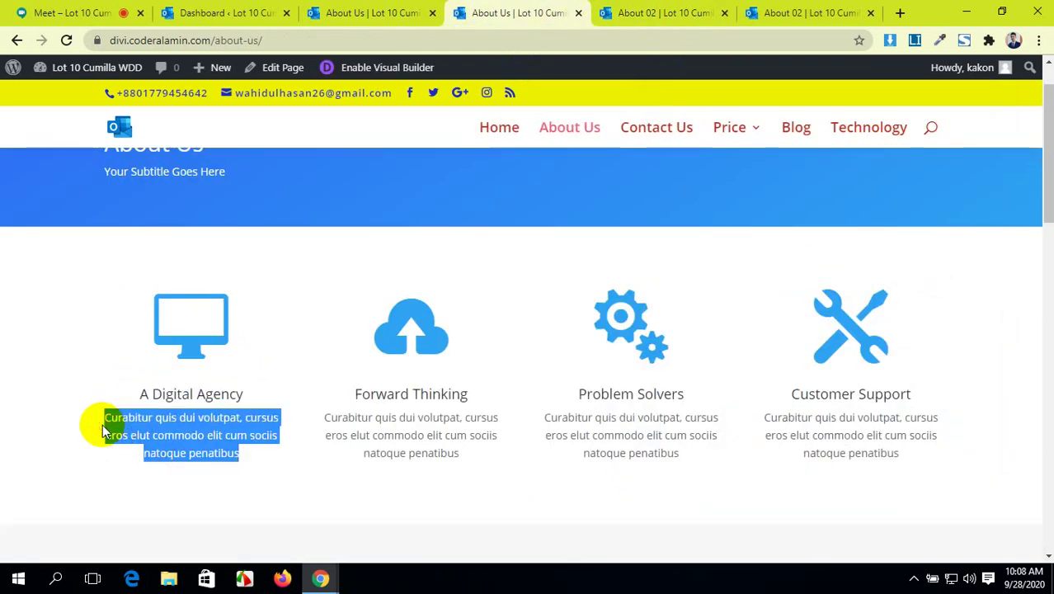
click(676, 12)
scroll(815, 402, down, 1)
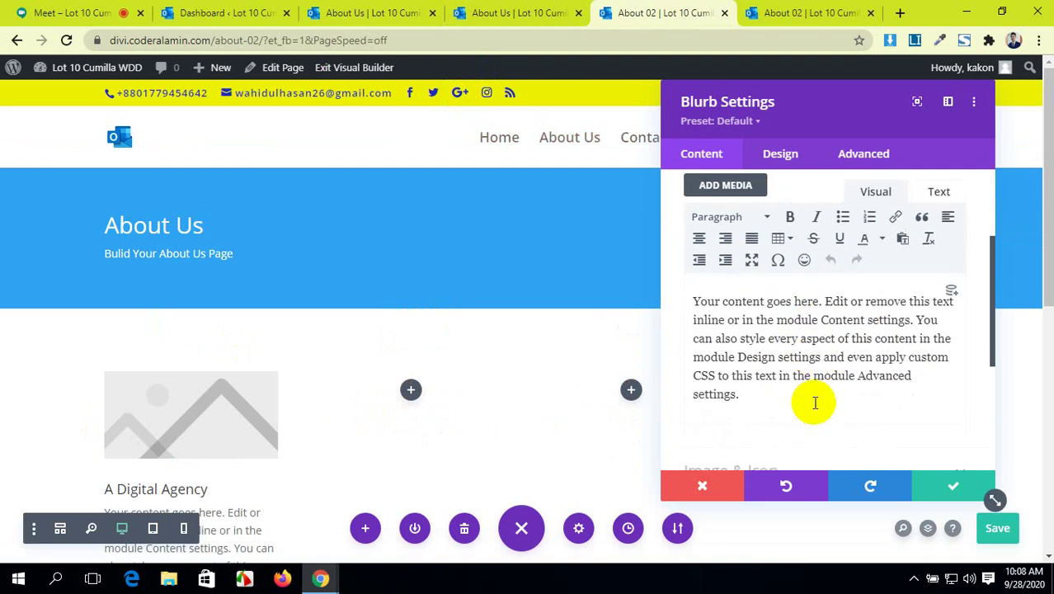
drag(740, 394, 683, 297)
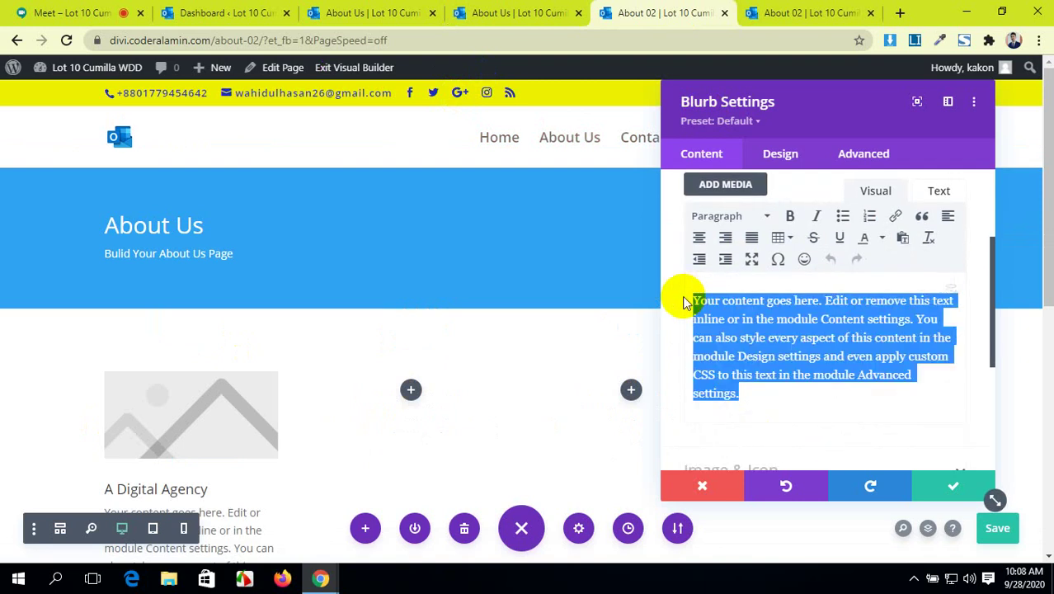
key(ctrl+v)
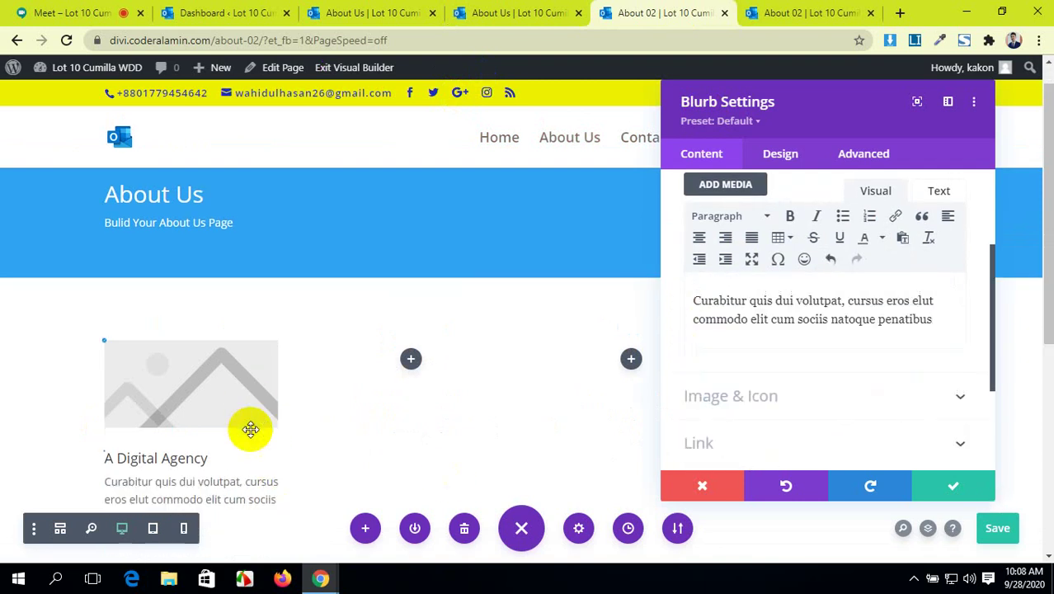
- Remove the blurb's placeholder image and switch it to use an icon instead
scroll(249, 426, down, 1)
scroll(783, 290, down, 1)
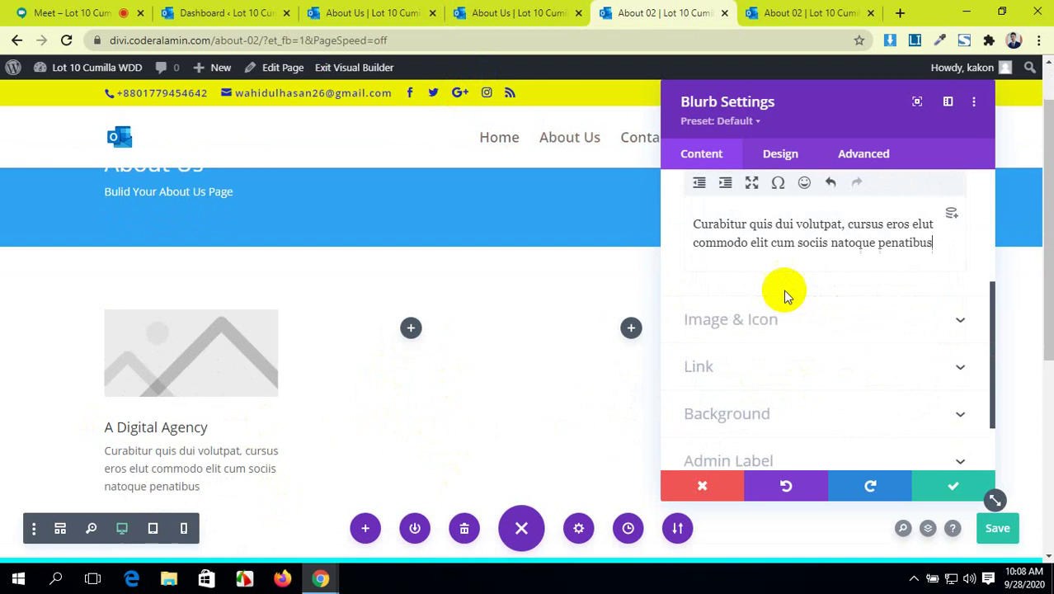
click(877, 316)
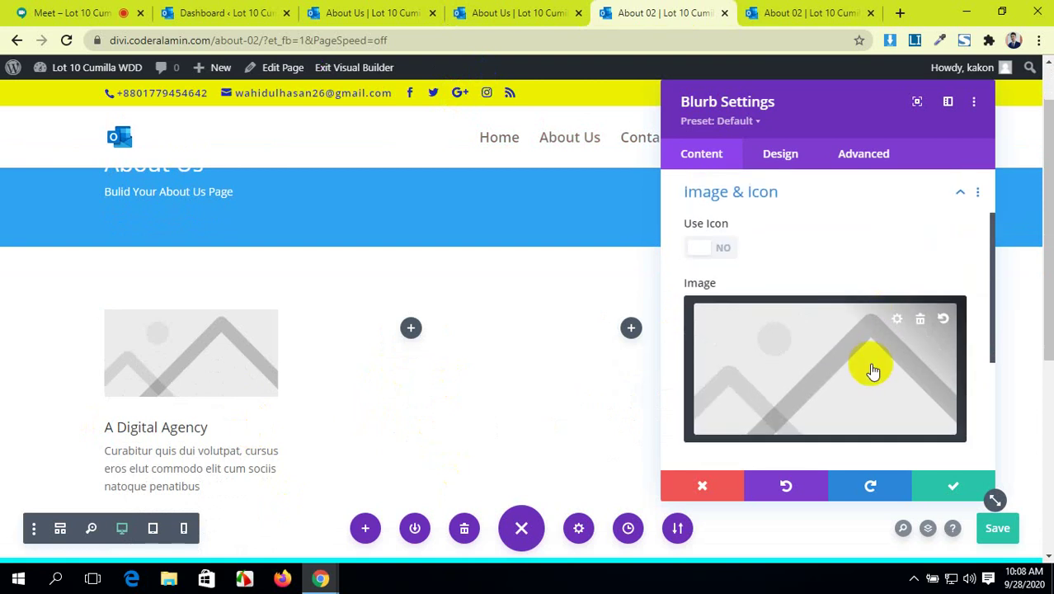
click(921, 319)
scroll(811, 376, down, 1)
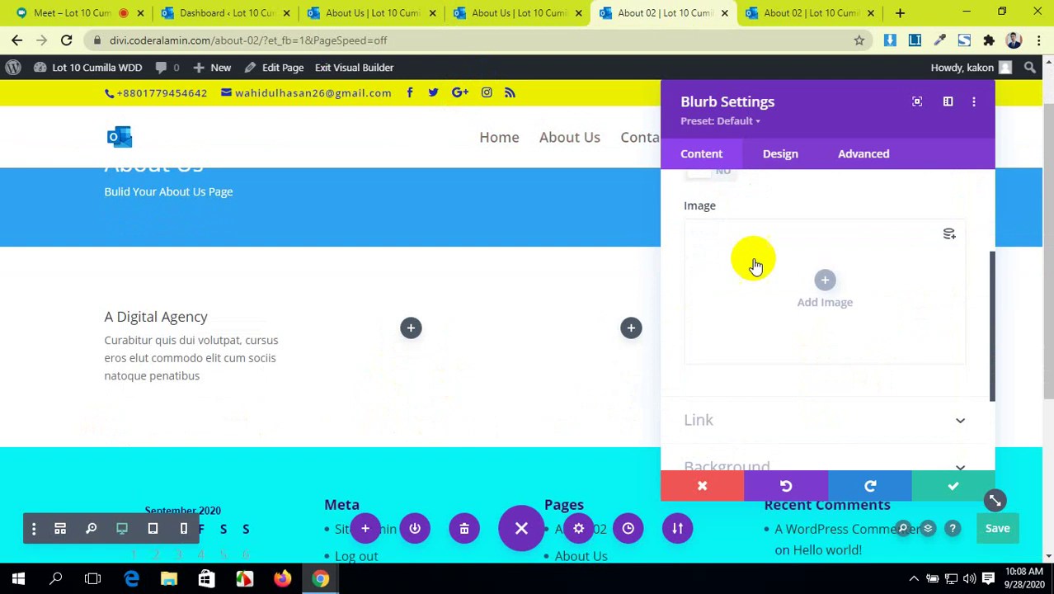
scroll(755, 264, up, 1)
click(694, 247)
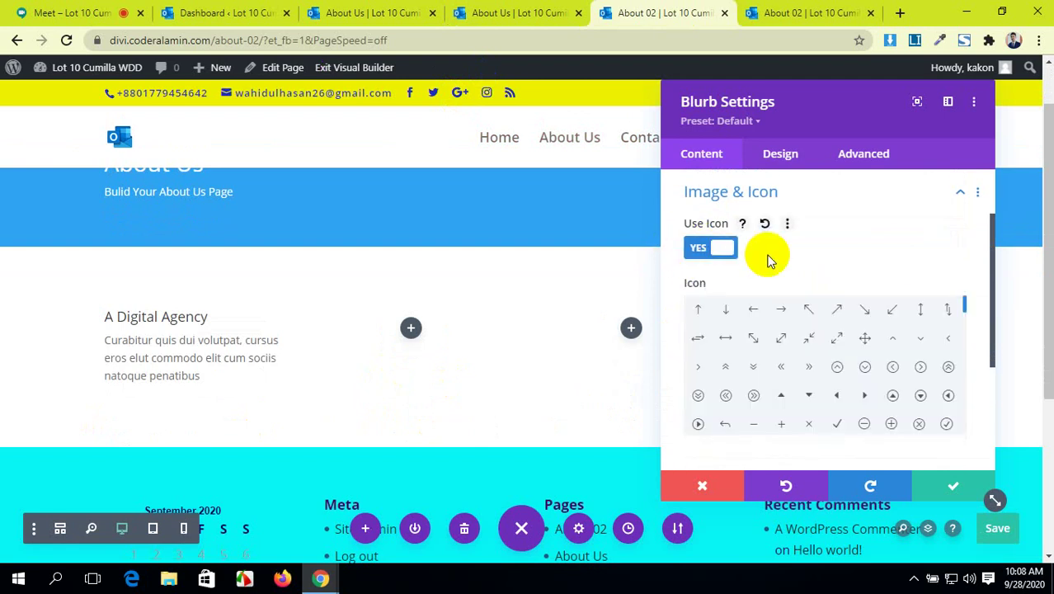
- Look through the blurb's icon library for the monitor icon used in the first block on the About Us page
click(353, 12)
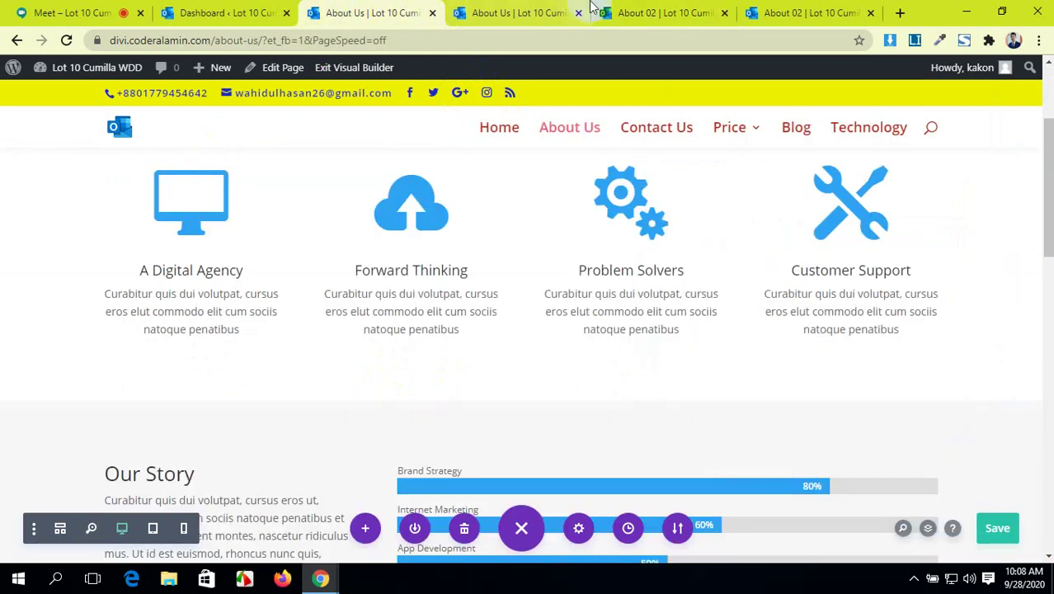
click(633, 13)
scroll(774, 366, down, 5)
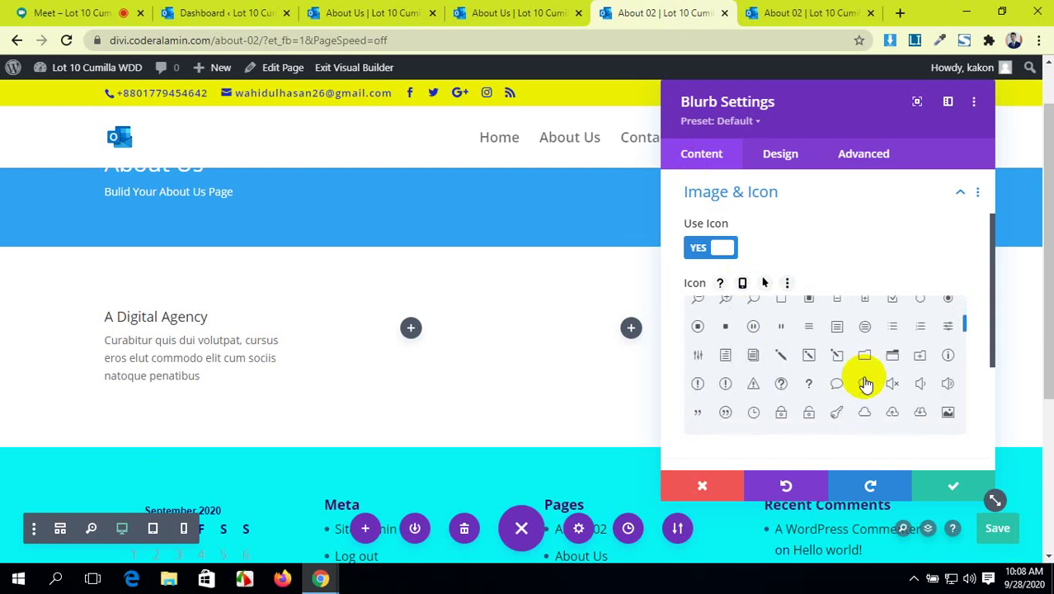
scroll(865, 385, down, 2)
scroll(865, 384, down, 2)
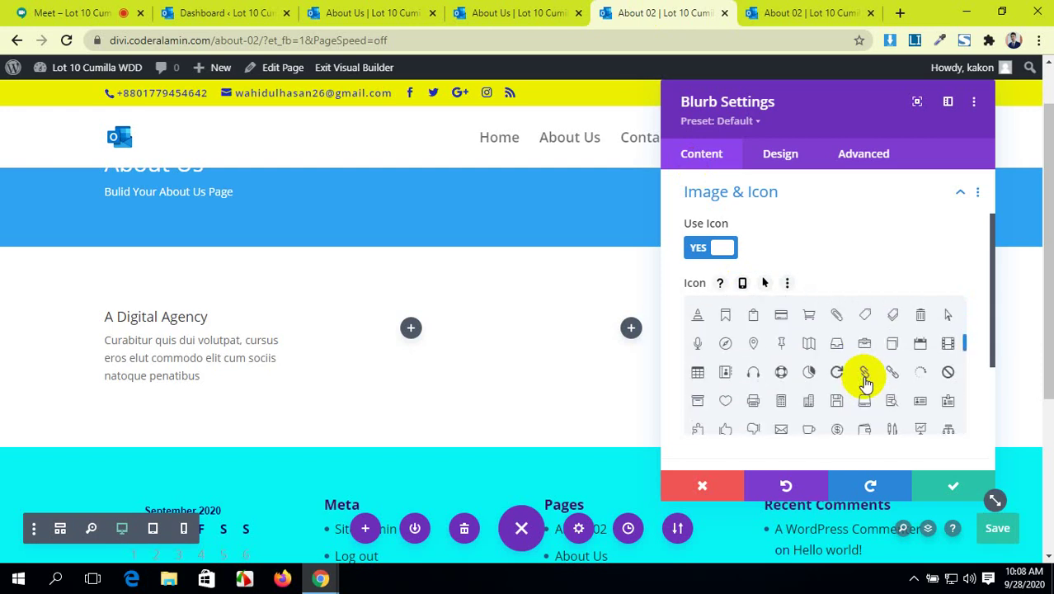
scroll(865, 384, down, 5)
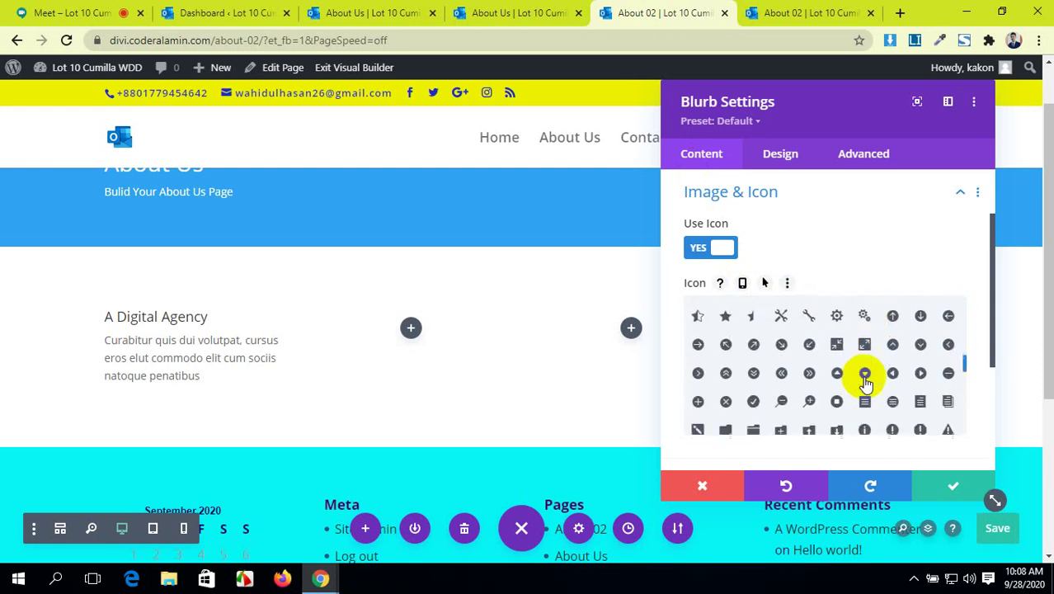
scroll(865, 384, down, 1)
scroll(865, 385, down, 2)
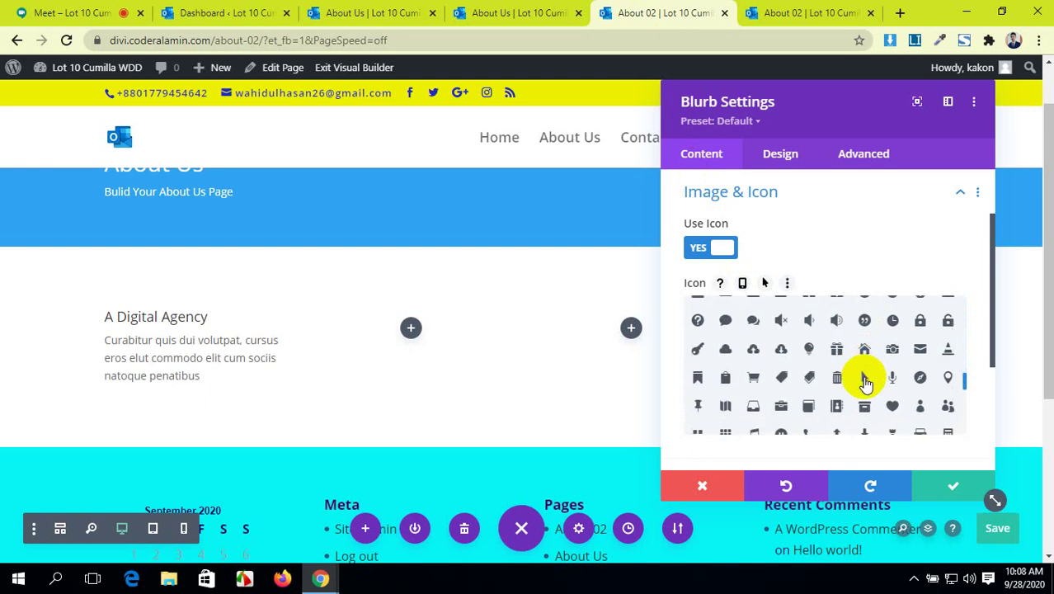
scroll(865, 384, down, 2)
scroll(865, 385, down, 2)
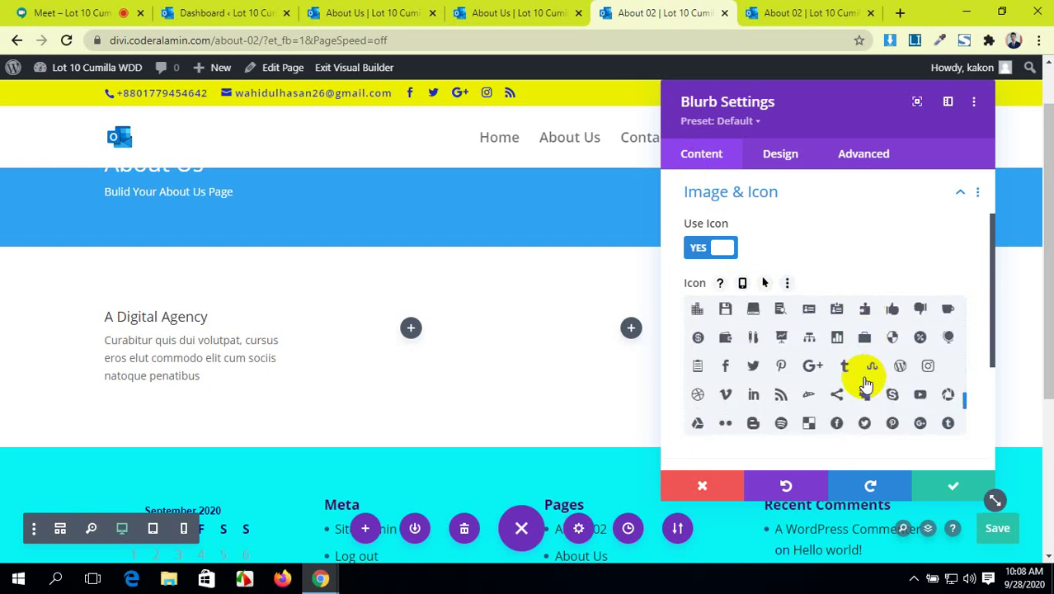
scroll(865, 384, down, 2)
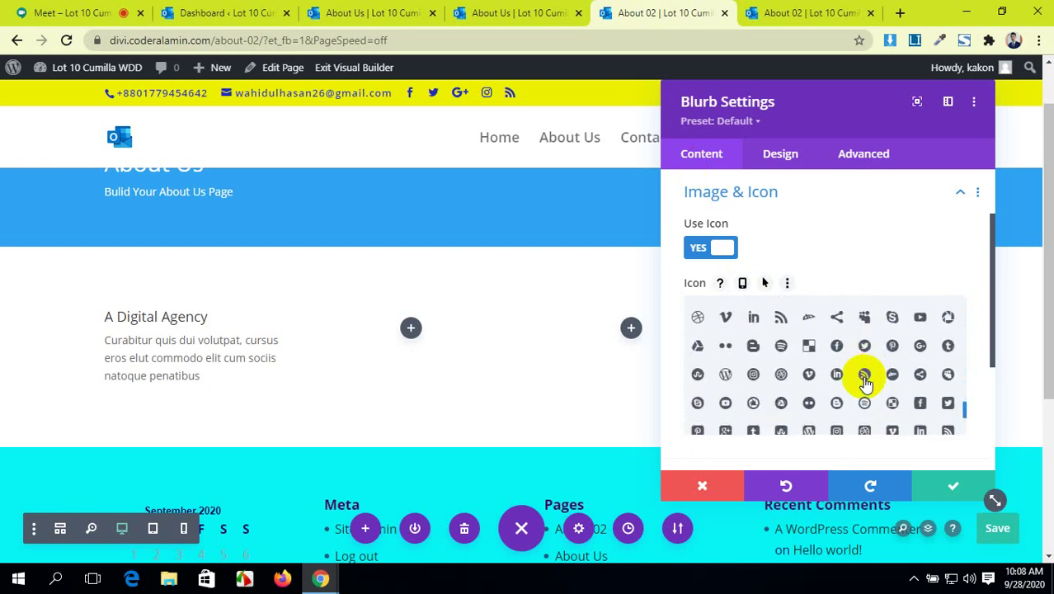
scroll(865, 384, down, 2)
scroll(865, 384, down, 2)
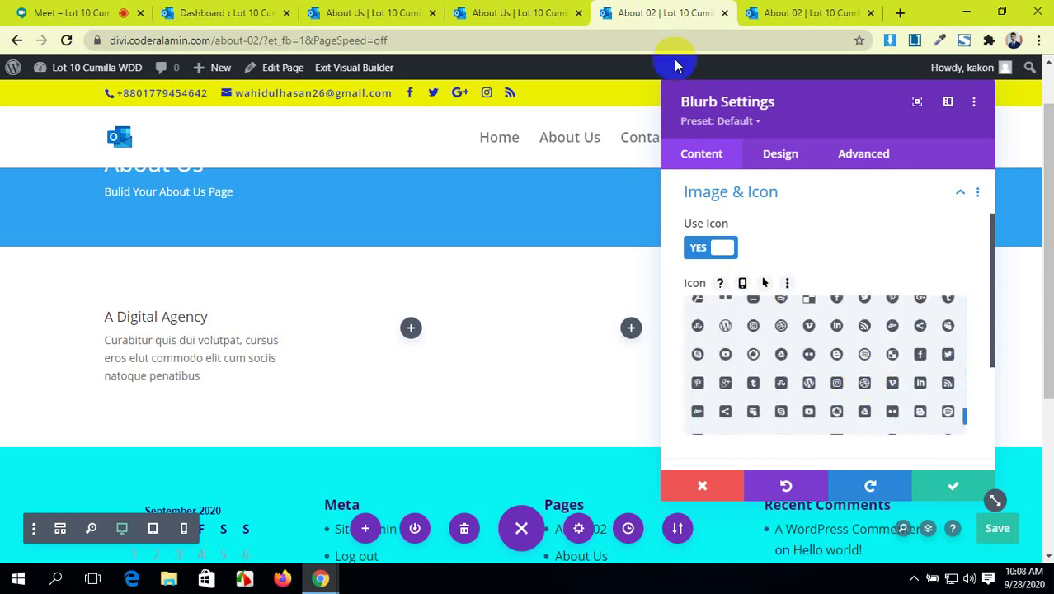
- Match the first About Us block by choosing the outlined desktop monitor icon for the blurb, and save the module settings
click(517, 12)
right_click(210, 305)
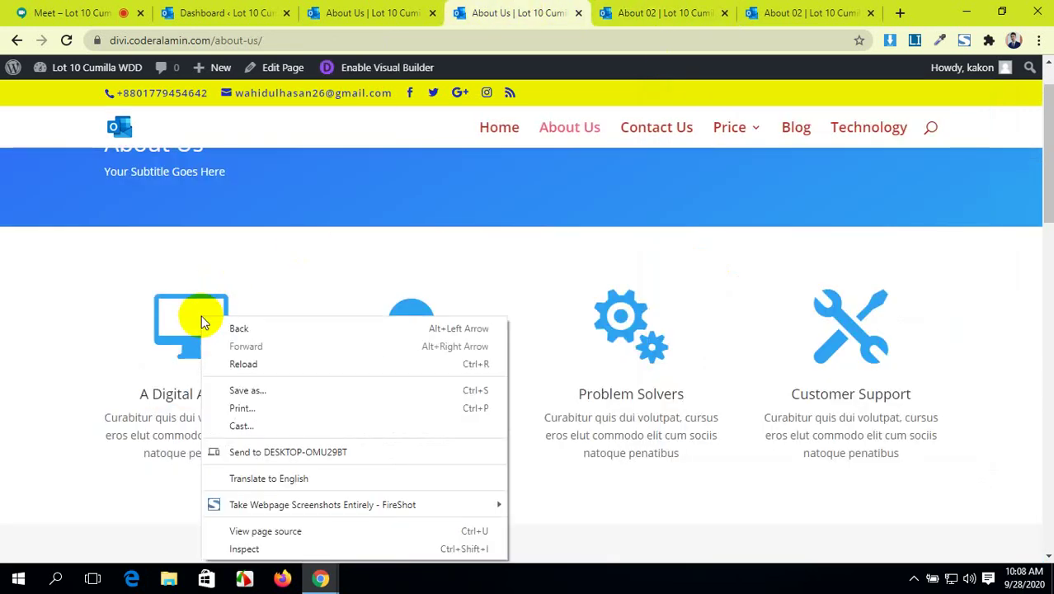
click(315, 251)
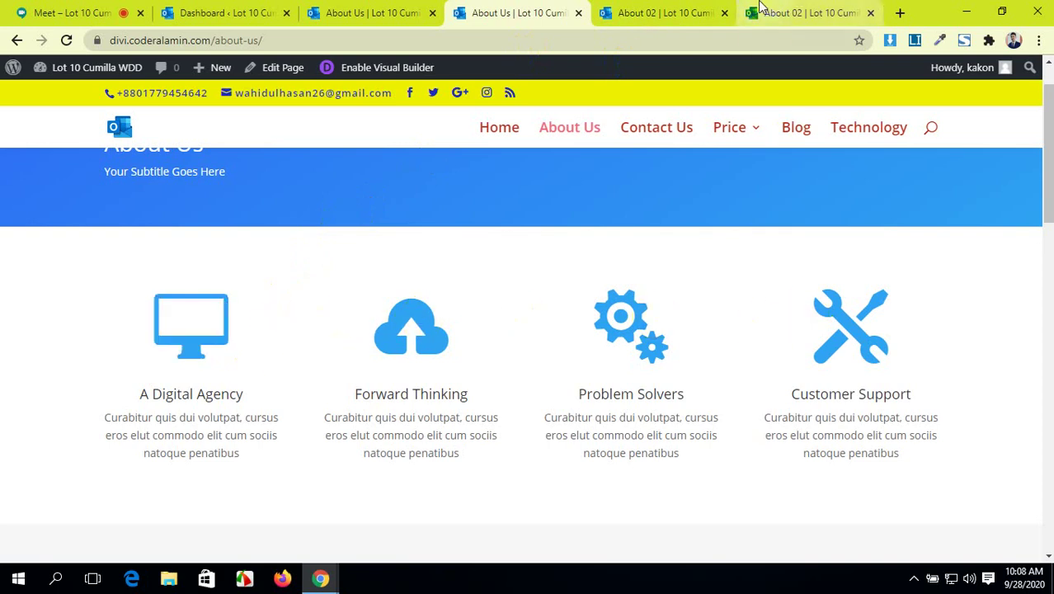
click(702, 8)
scroll(764, 341, up, 5)
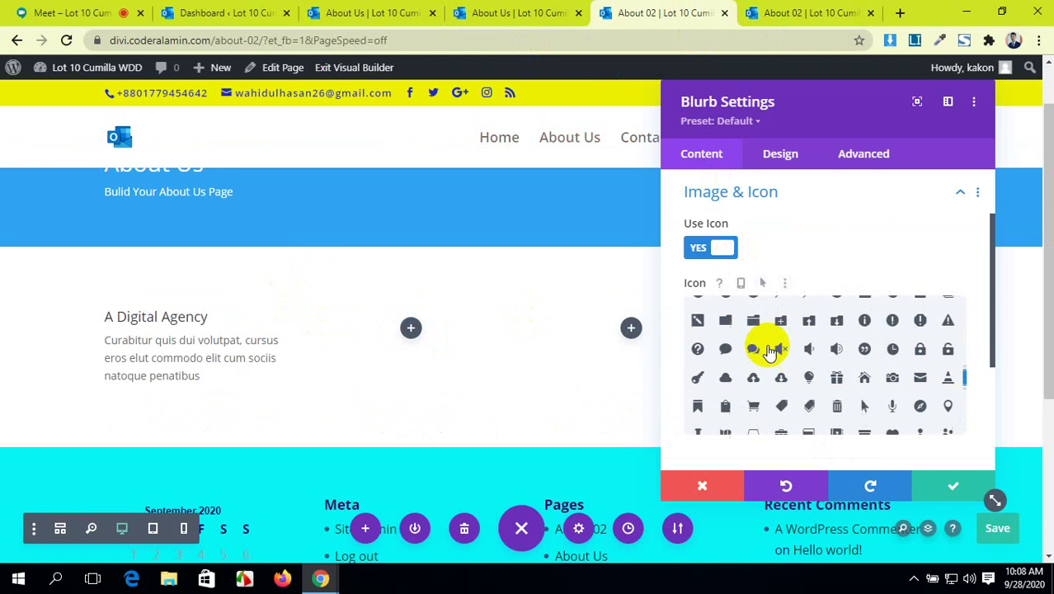
scroll(767, 352, up, 2)
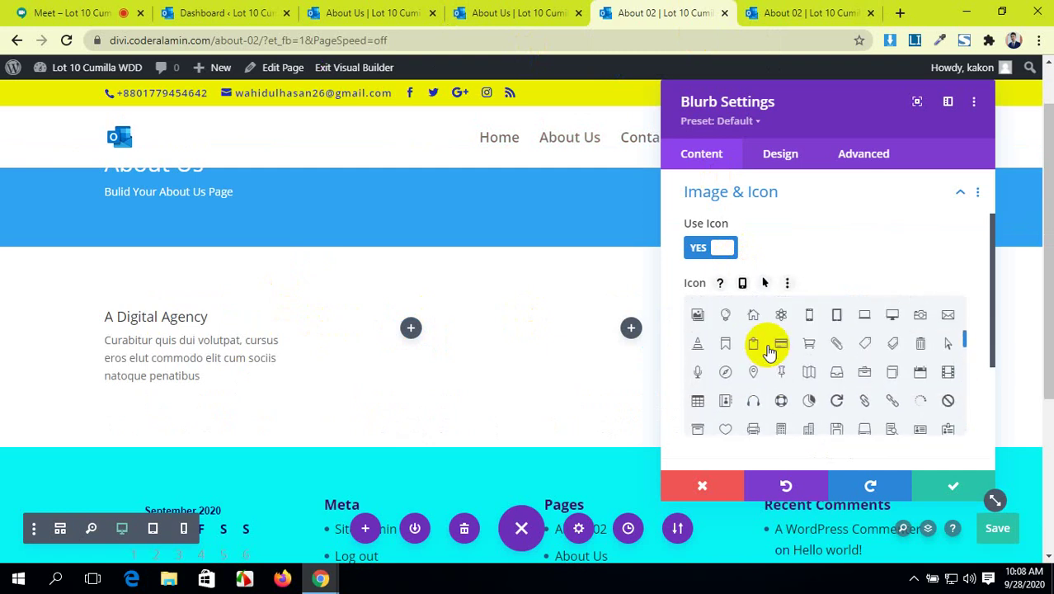
scroll(768, 352, up, 2)
click(893, 397)
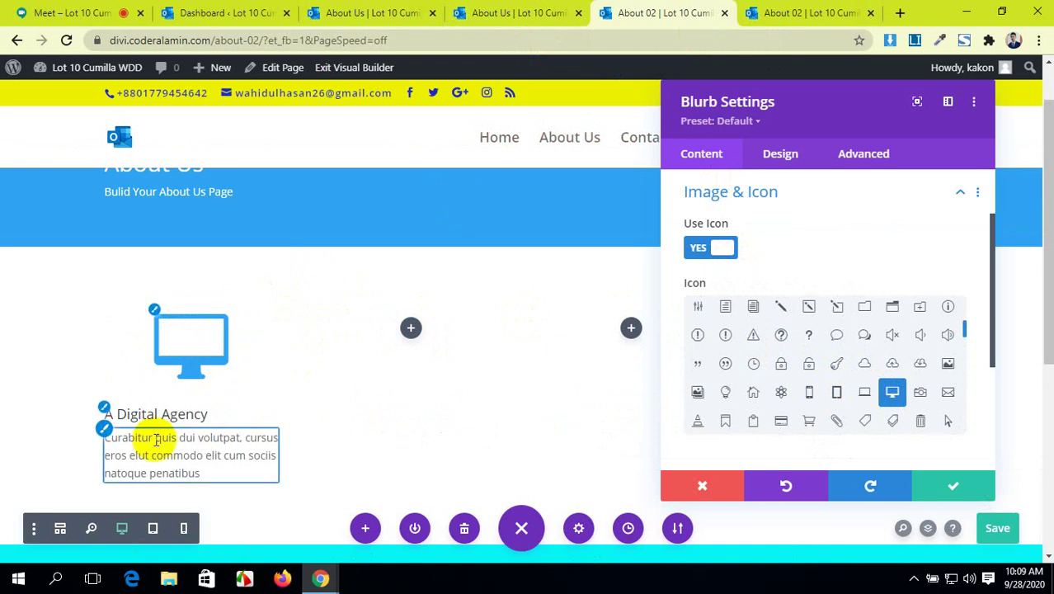
click(949, 487)
- Insert a Blurb module into the second column of the row
scroll(223, 377, down, 2)
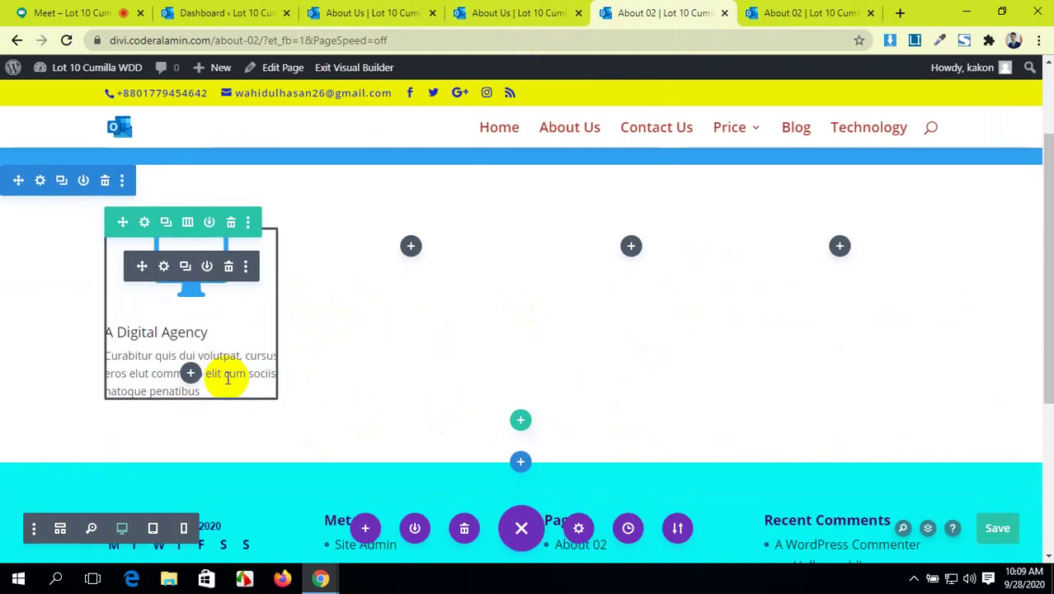
click(474, 12)
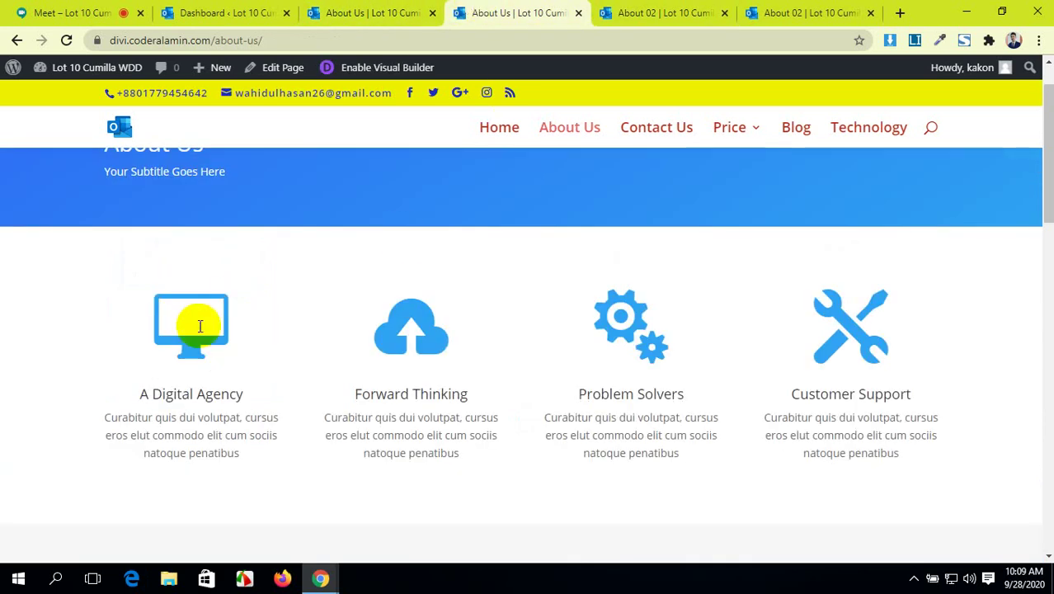
click(643, 10)
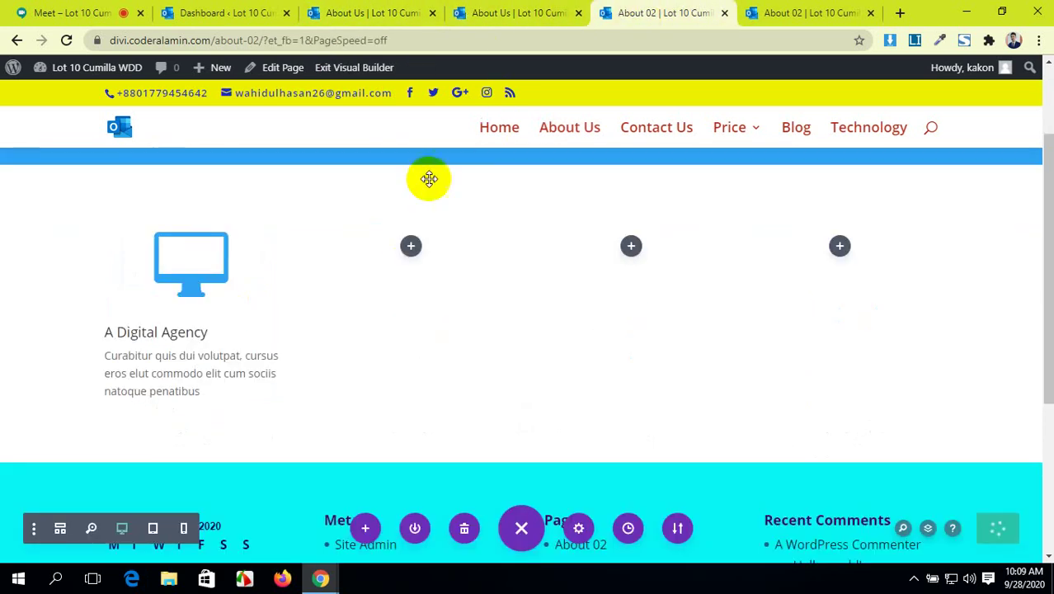
click(411, 247)
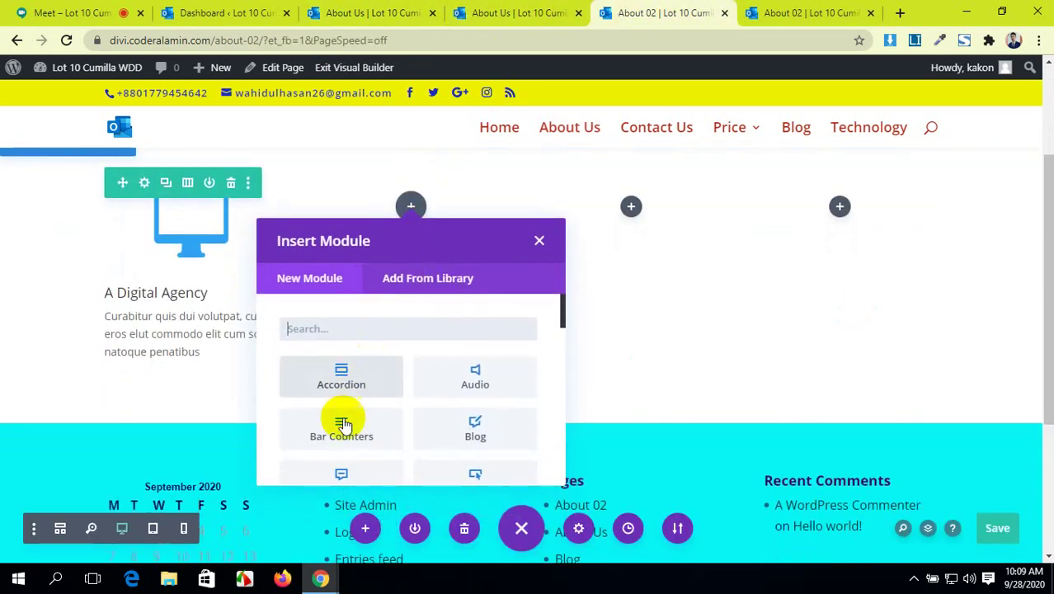
scroll(344, 441, down, 1)
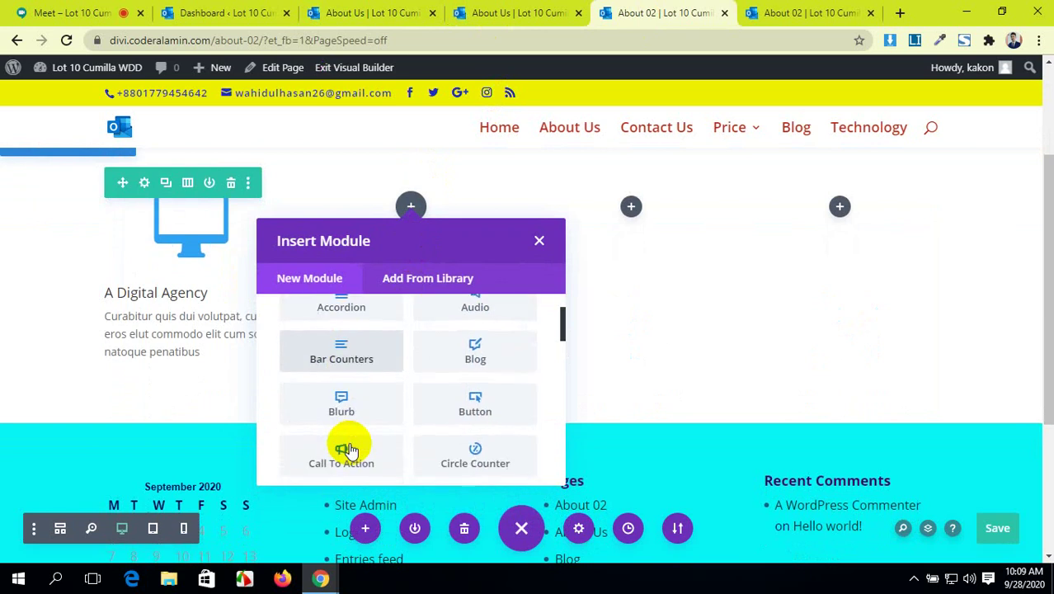
click(360, 405)
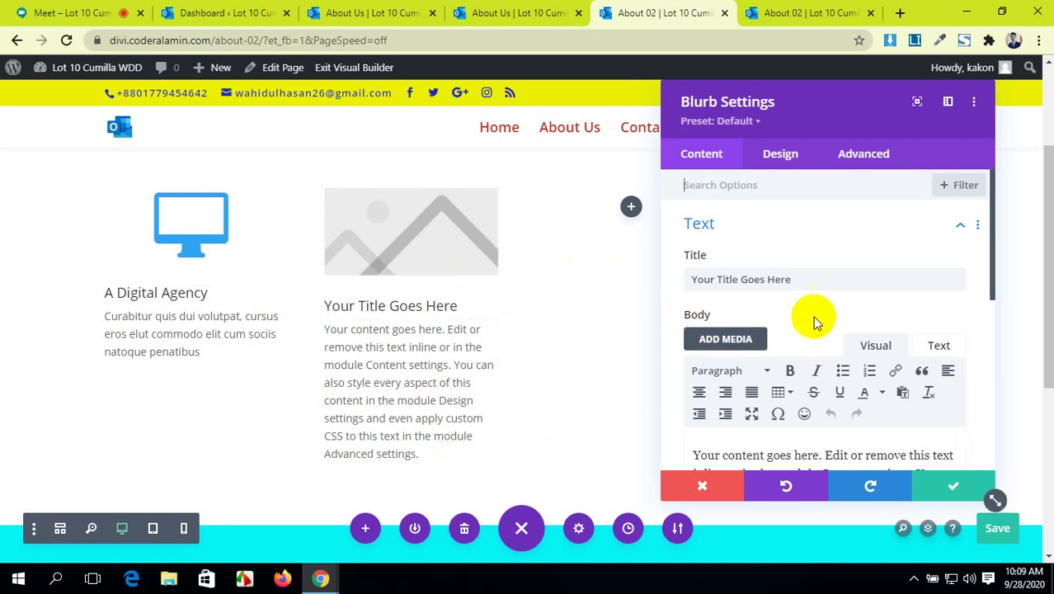
- Review the Our Story section with its bar counters and the three team member blocks on the About Us page
scroll(816, 317, down, 2)
scroll(788, 344, down, 1)
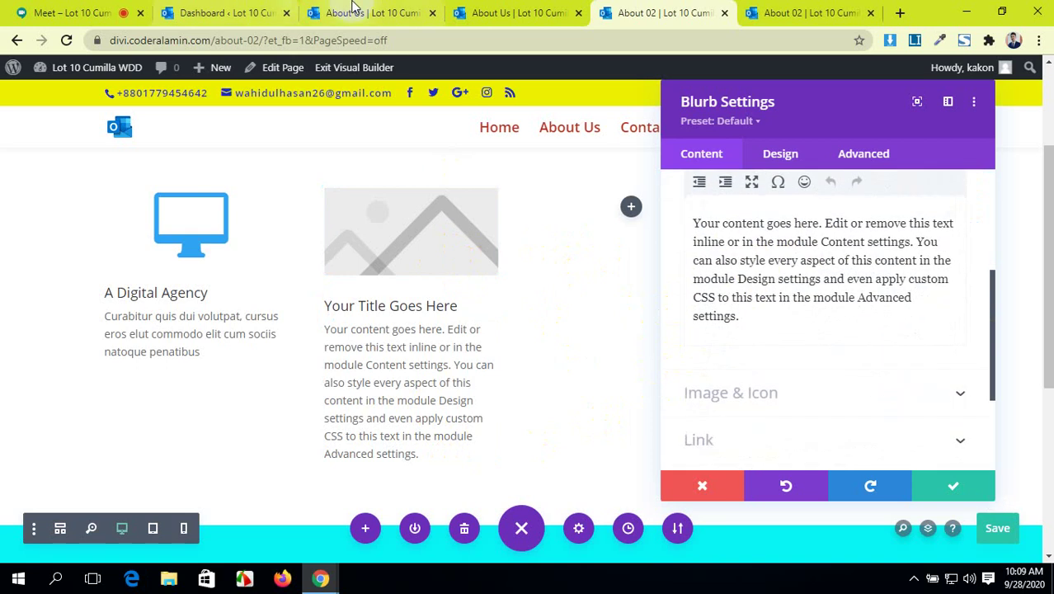
click(518, 13)
scroll(381, 338, down, 10)
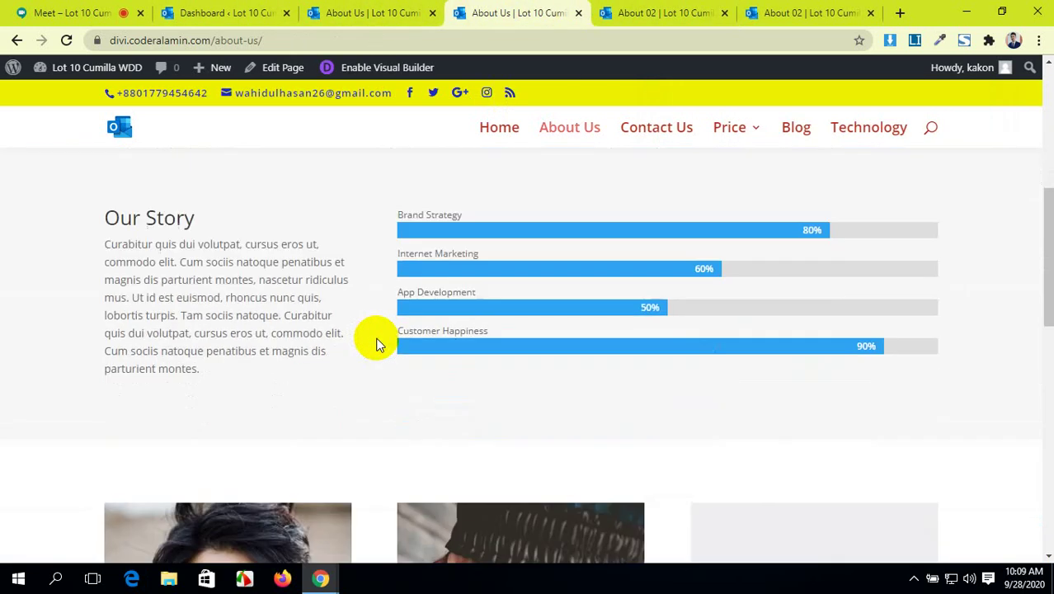
scroll(376, 343, down, 3)
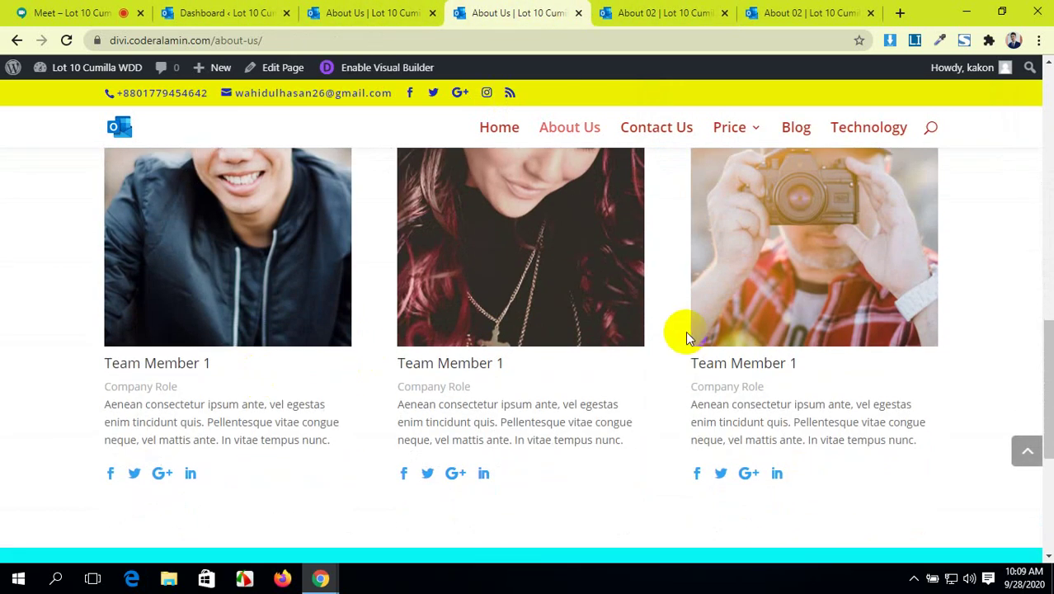
scroll(687, 334, up, 1)
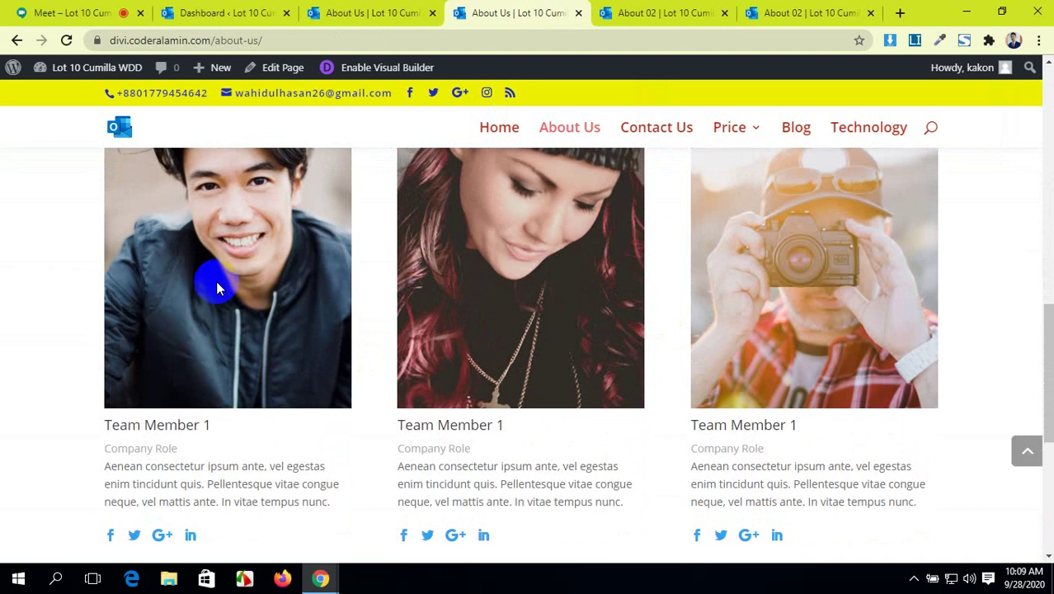
scroll(289, 321, up, 2)
scroll(265, 376, down, 3)
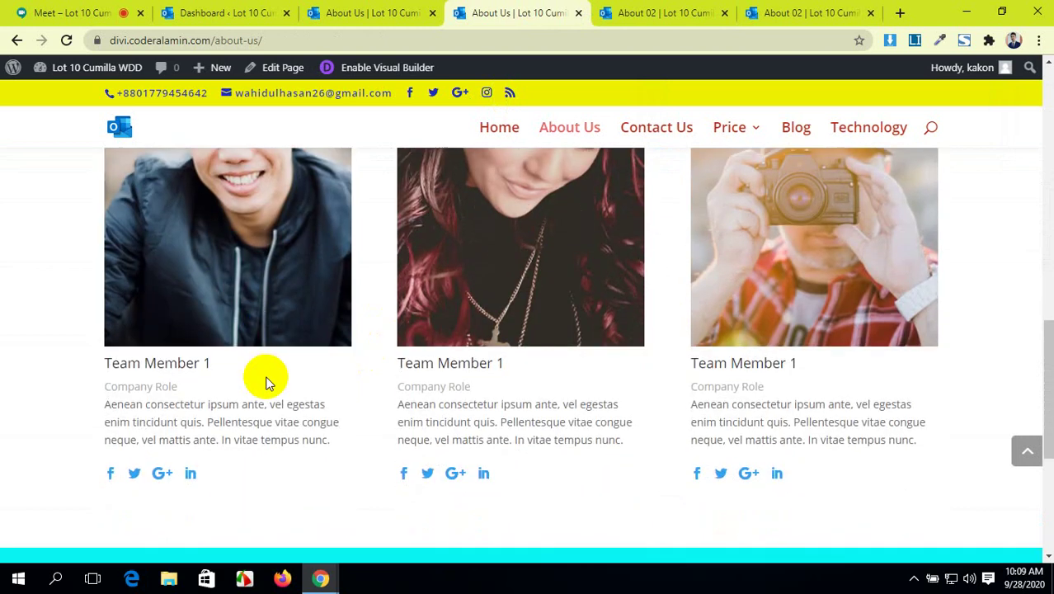
scroll(417, 288, up, 2)
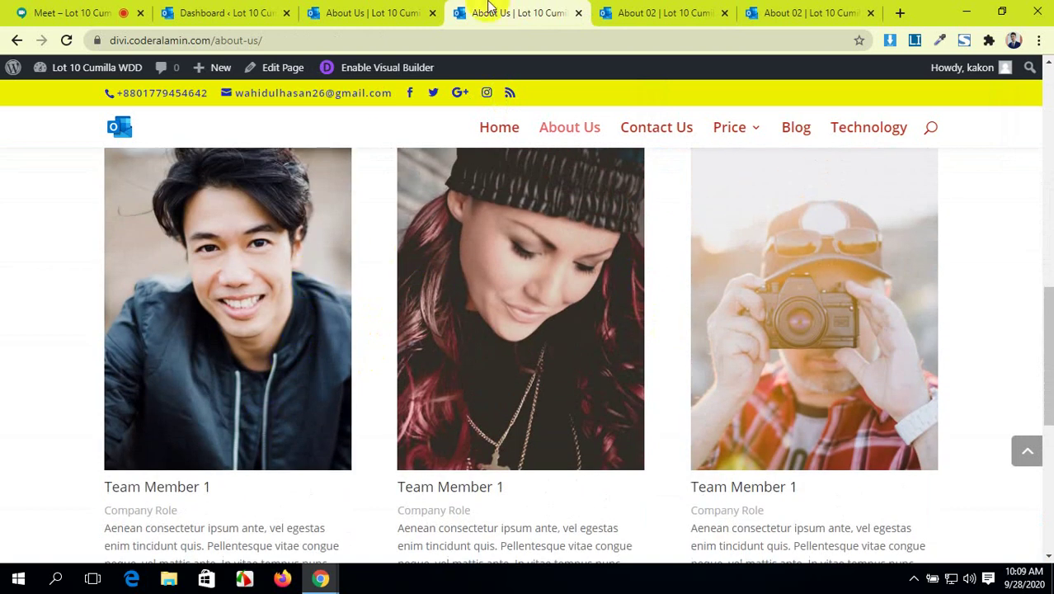
click(688, 10)
click(518, 12)
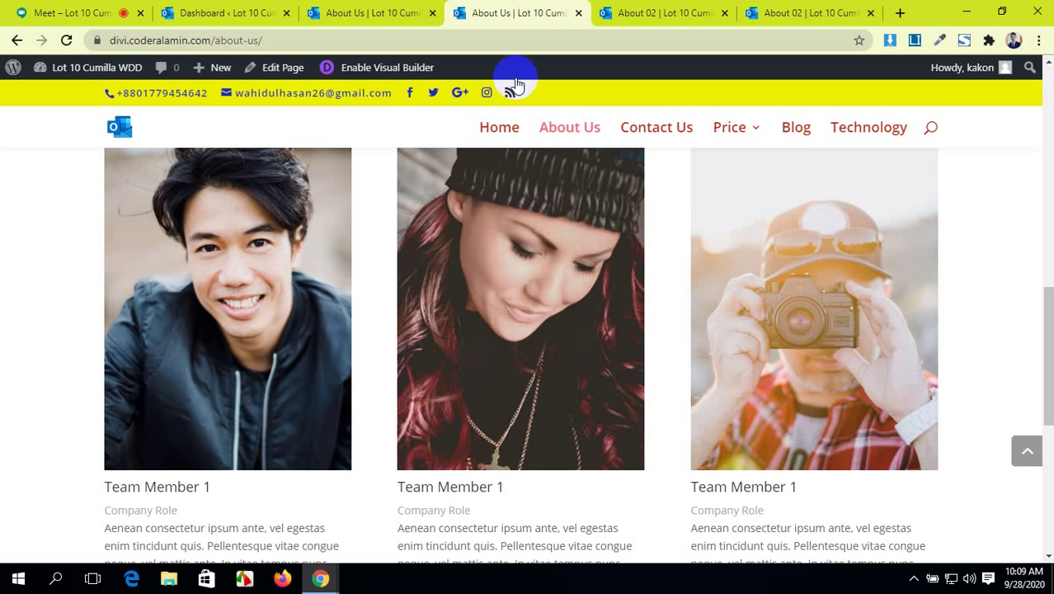
scroll(424, 381, up, 1)
scroll(707, 358, down, 2)
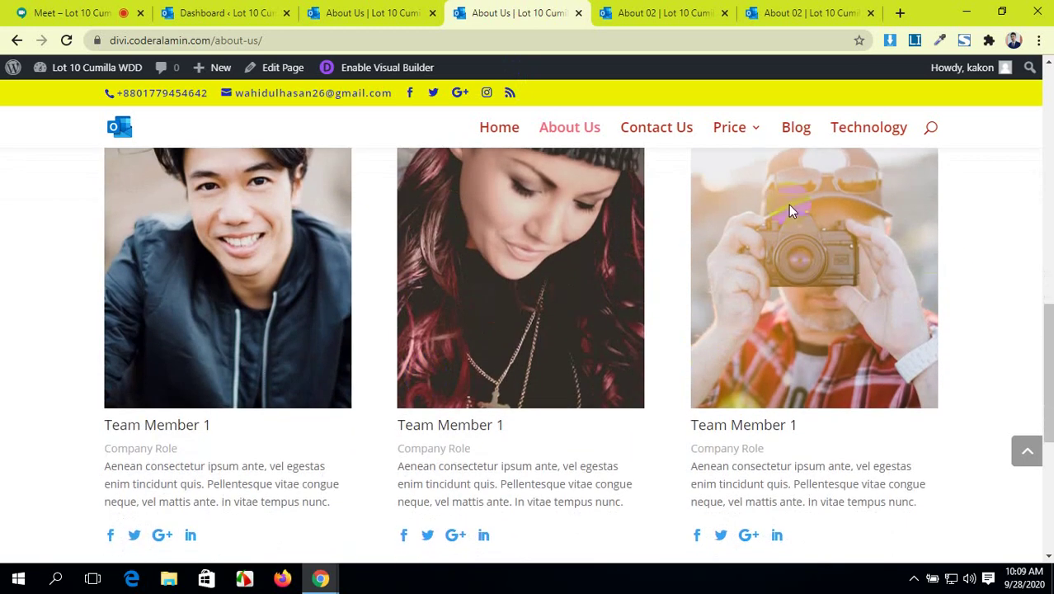
scroll(568, 343, down, 1)
scroll(431, 331, down, 1)
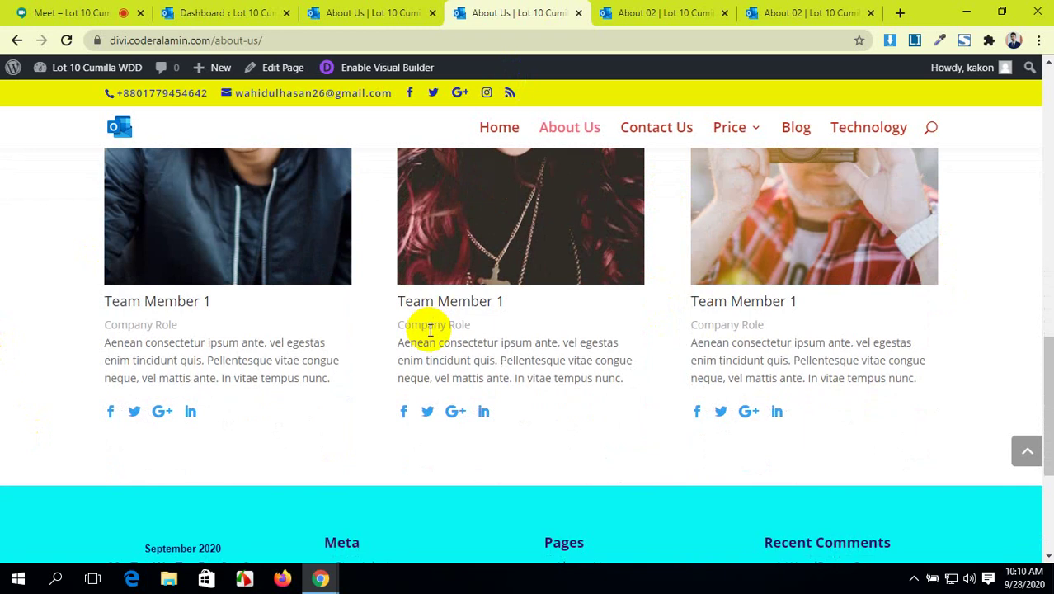
- Replace the second blurb's placeholder title with Forward Thinking, copied from the second block on the About Us page
click(642, 12)
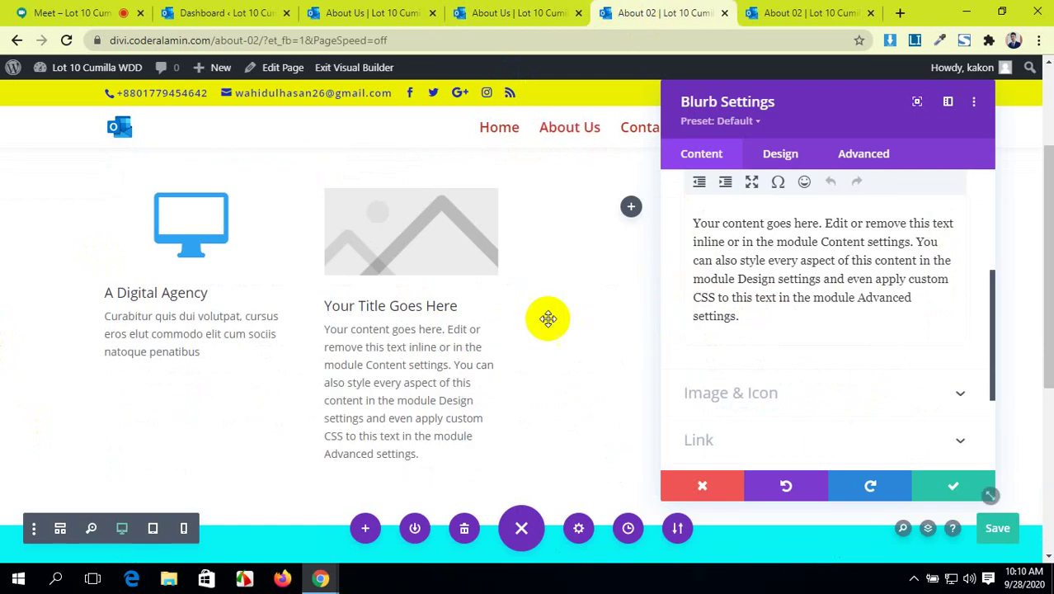
scroll(722, 323, up, 2)
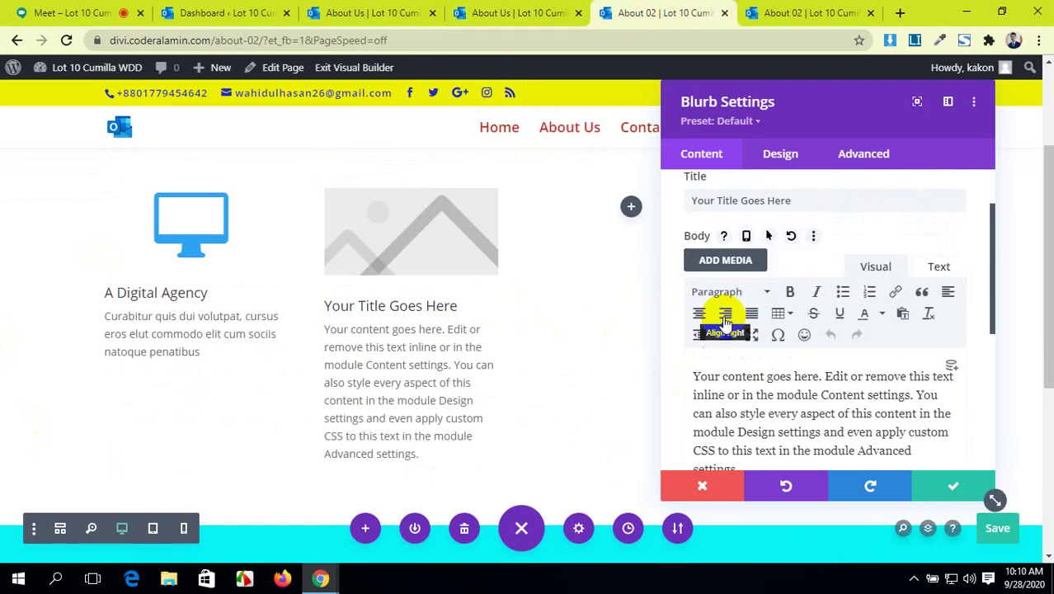
scroll(726, 323, up, 3)
key(ctrl+shift+Tab)
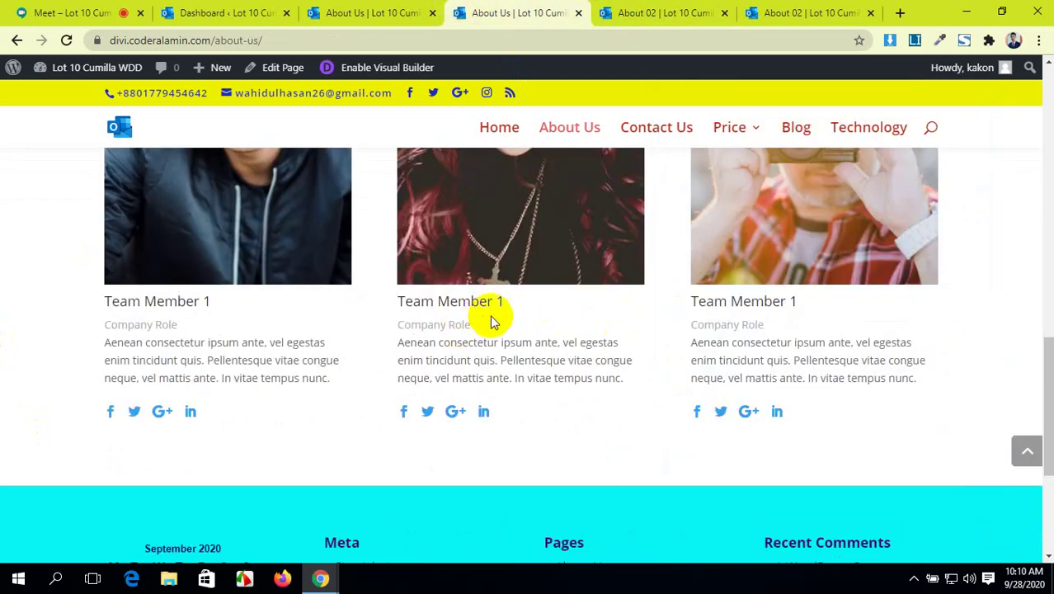
scroll(493, 314, up, 8)
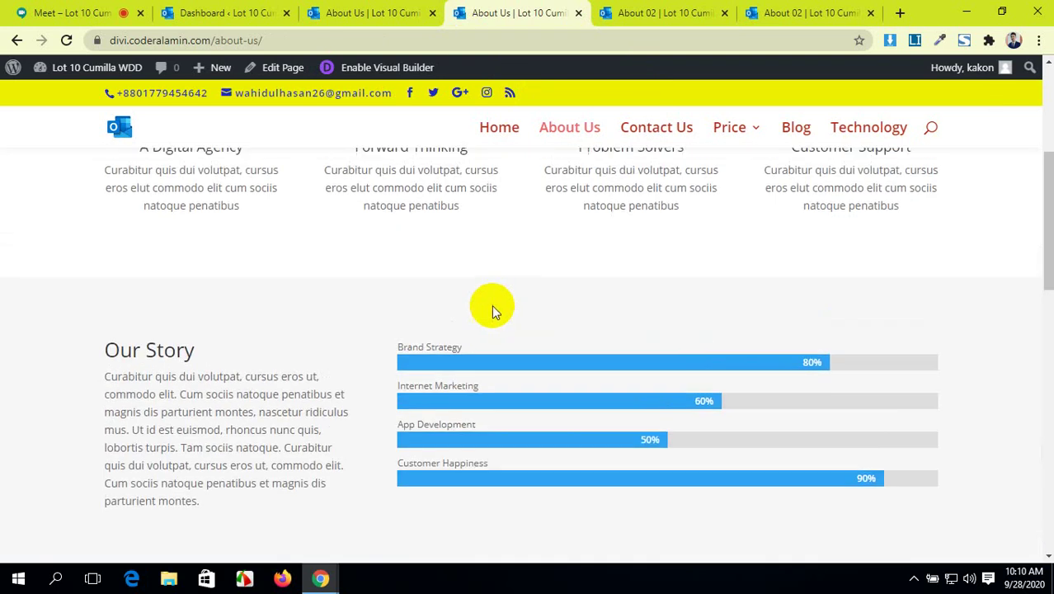
scroll(492, 307, up, 3)
scroll(482, 312, down, 1)
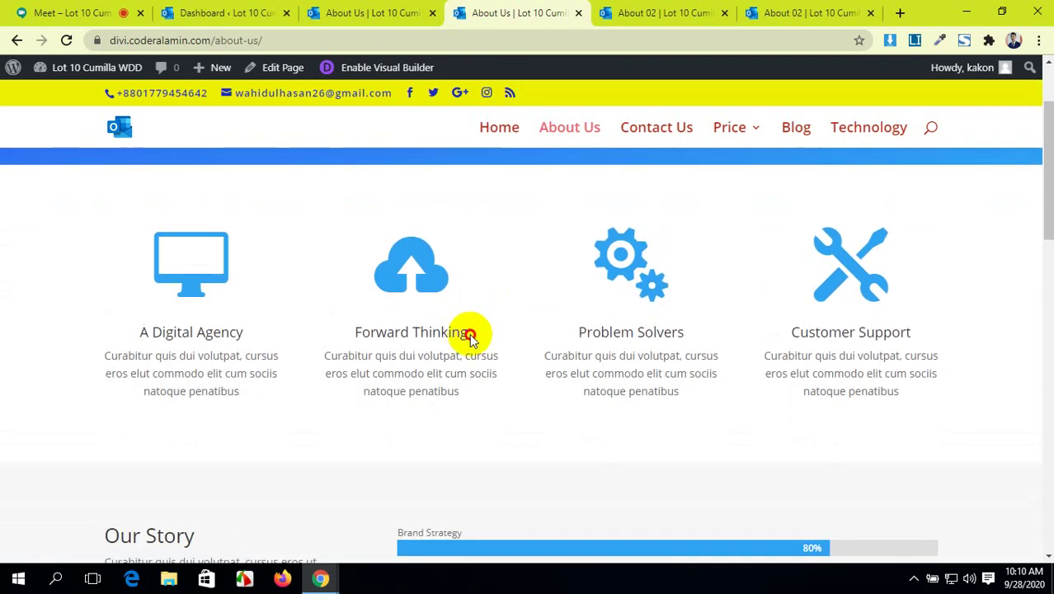
drag(469, 337, 351, 342)
key(ctrl+c)
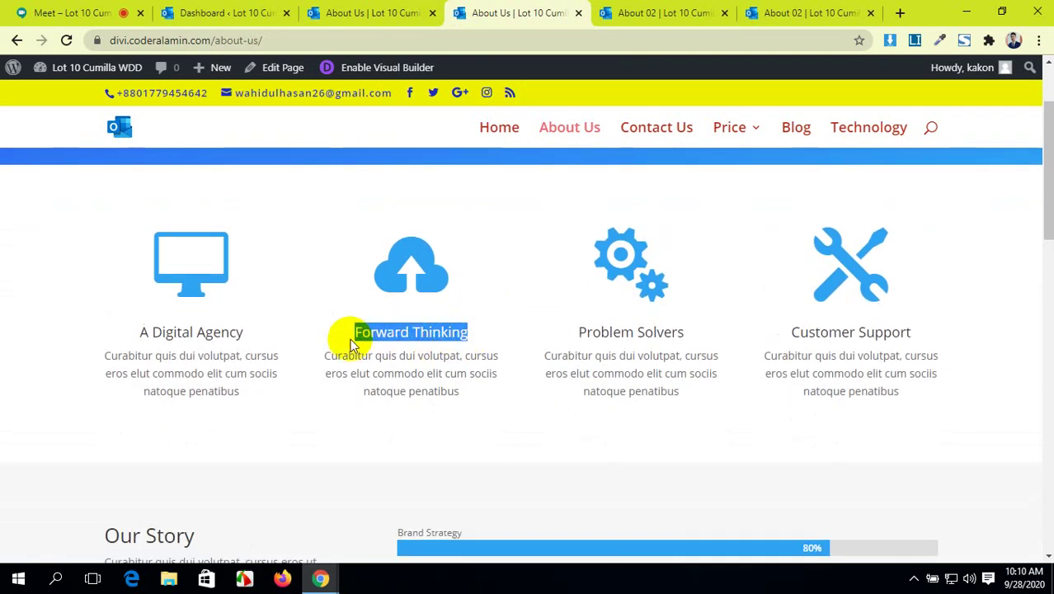
click(631, 12)
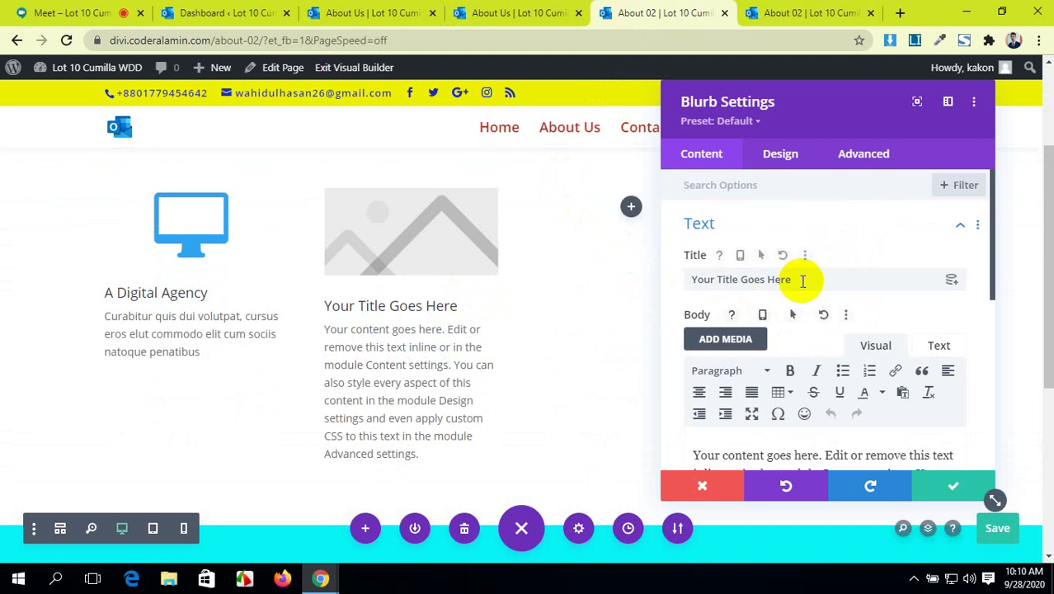
drag(802, 280, 637, 262)
key(ctrl+v)
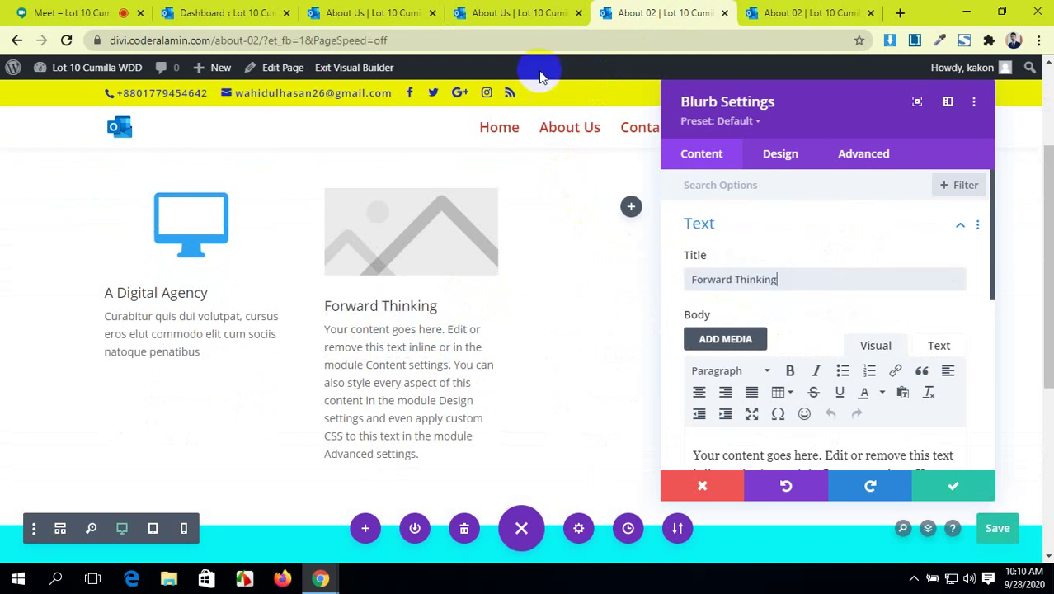
- Replace the Forward Thinking blurb's entire body with the Curabitur paragraph copied from the A Digital Agency blurb
click(531, 13)
click(447, 382)
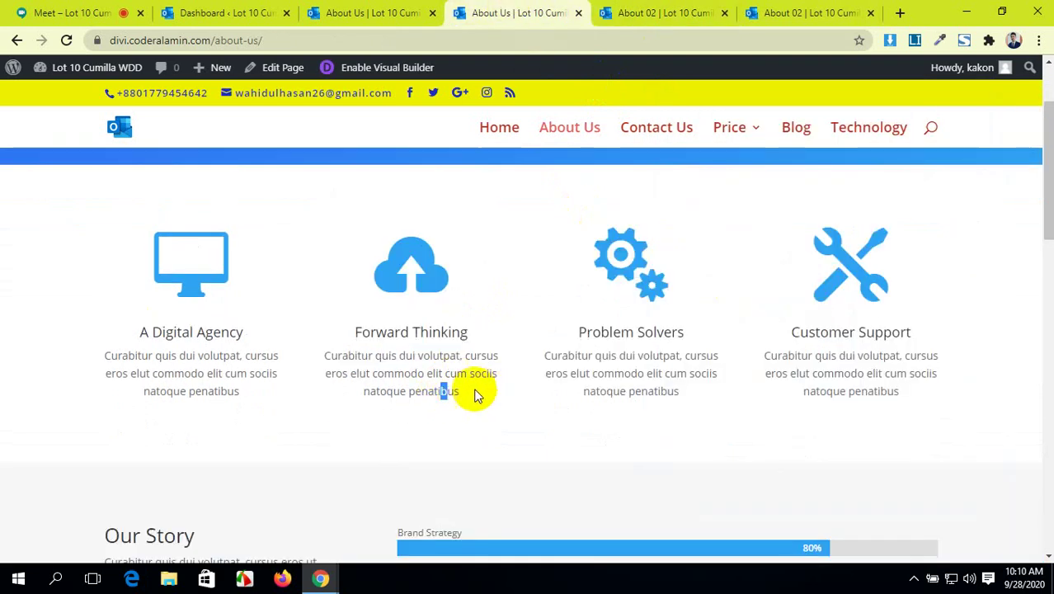
click(654, 15)
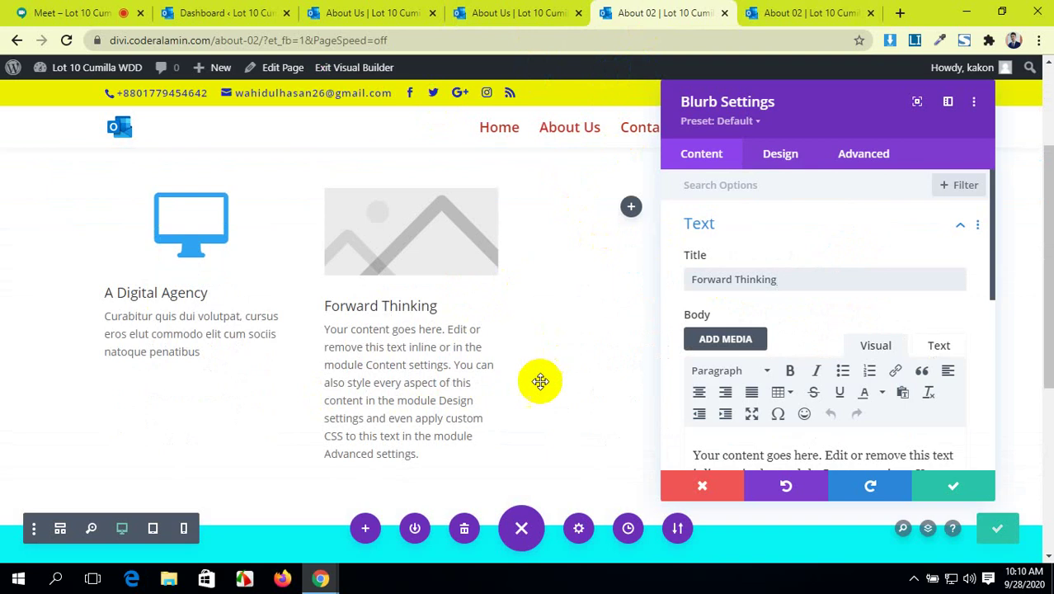
scroll(841, 376, down, 1)
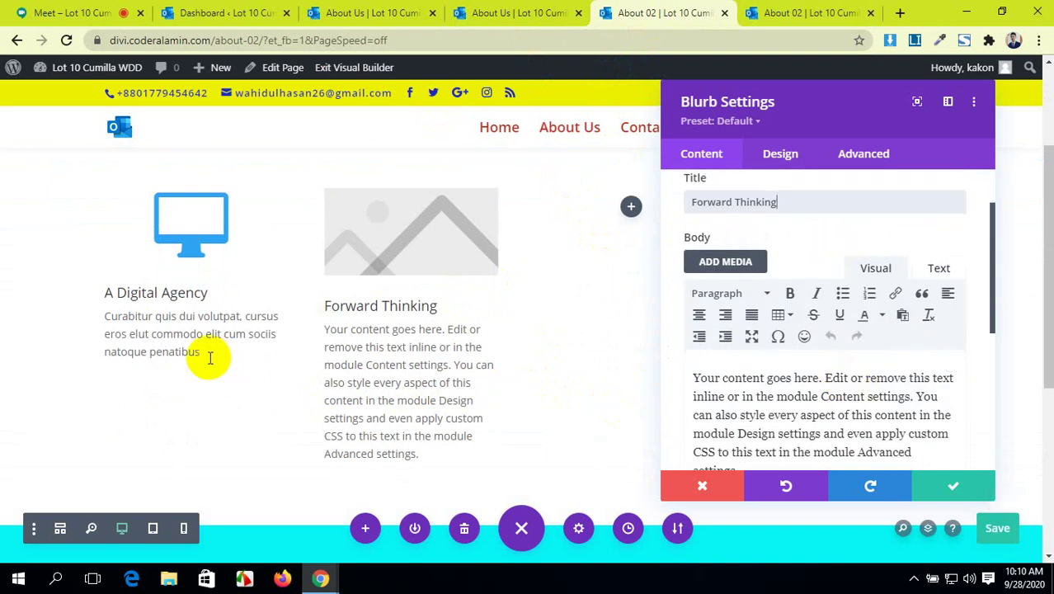
drag(204, 355, 95, 320)
key(ctrl+c)
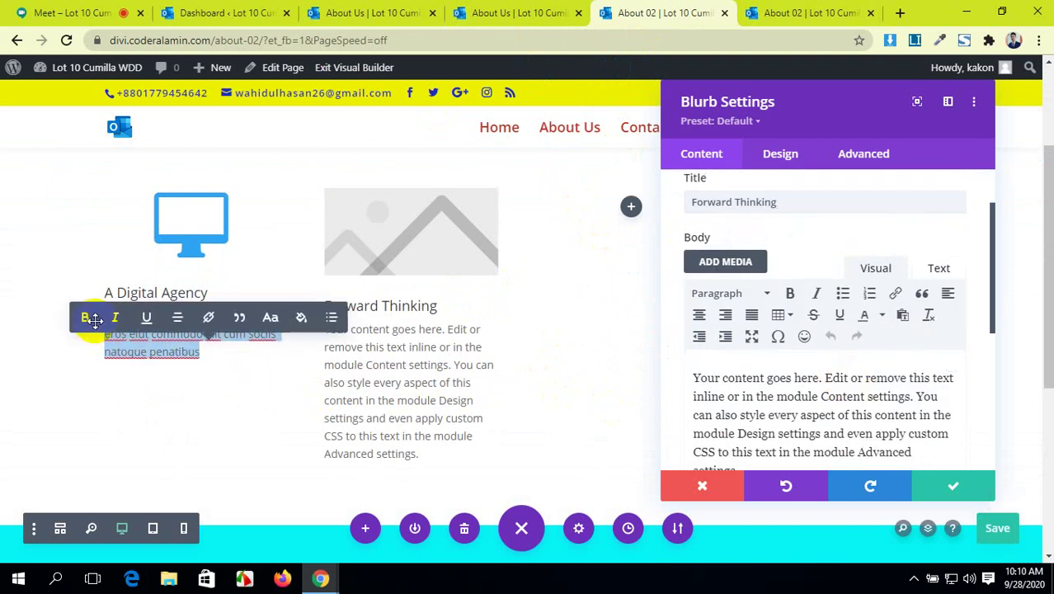
scroll(725, 391, down, 1)
drag(939, 320, 674, 302)
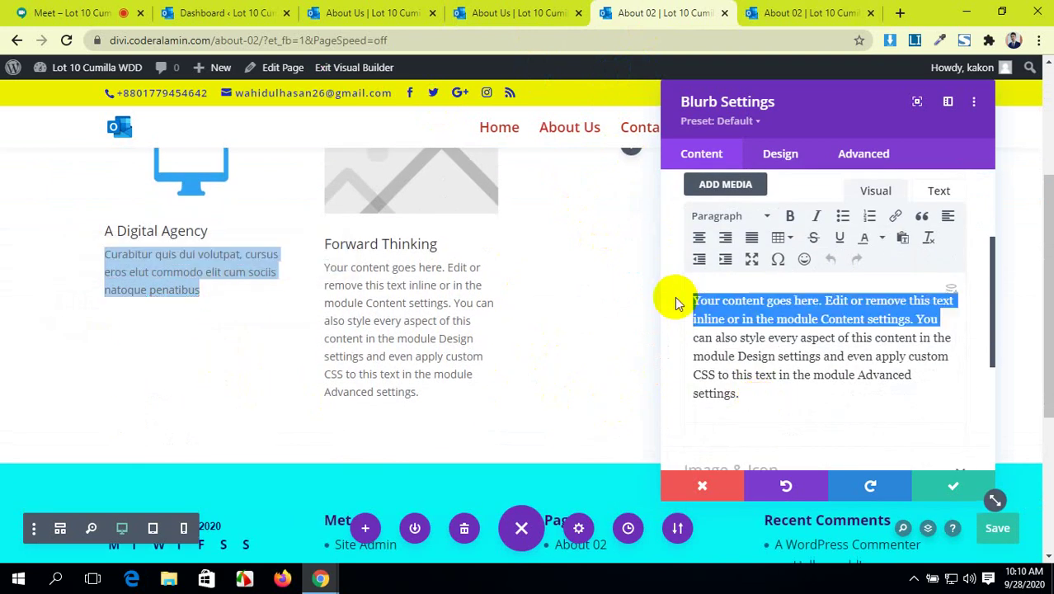
key(ctrl+v)
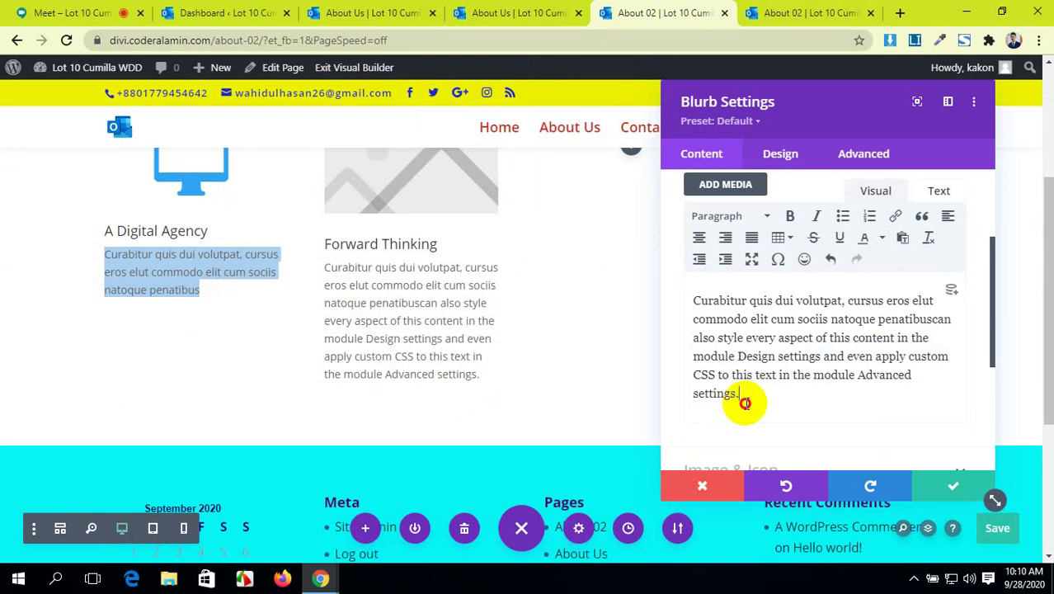
drag(741, 395, 673, 299)
key(ctrl+v)
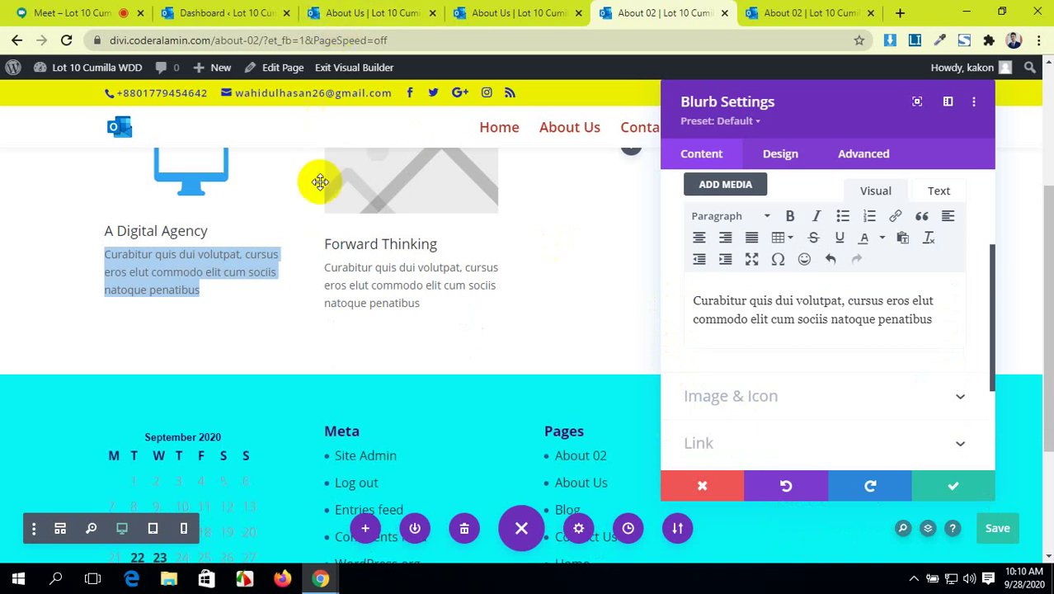
click(783, 328)
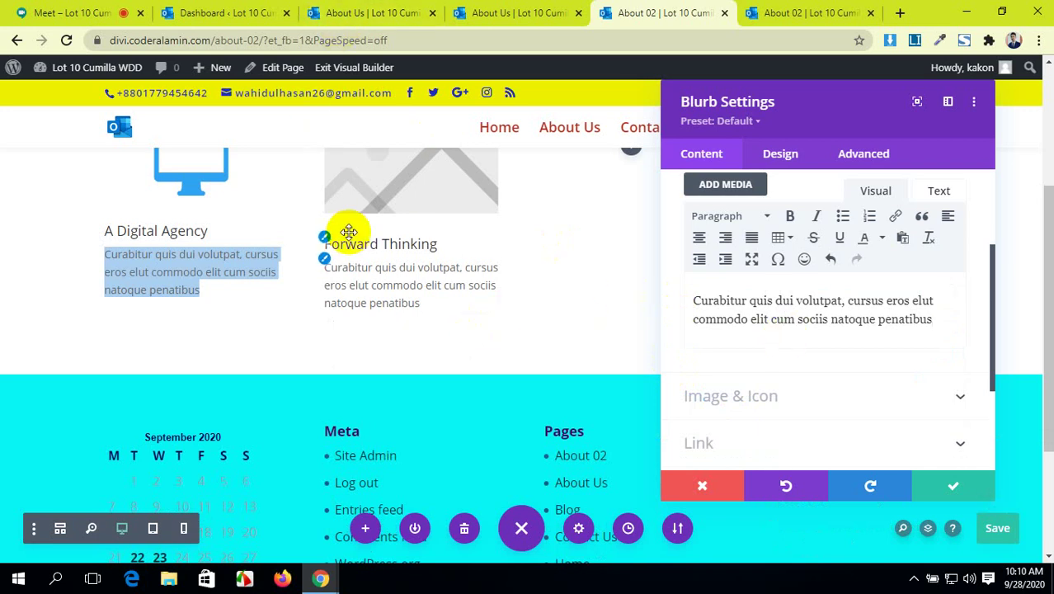
- Delete the placeholder image from the Forward Thinking blurb and enable Use Icon
scroll(700, 270, up, 1)
scroll(742, 272, down, 3)
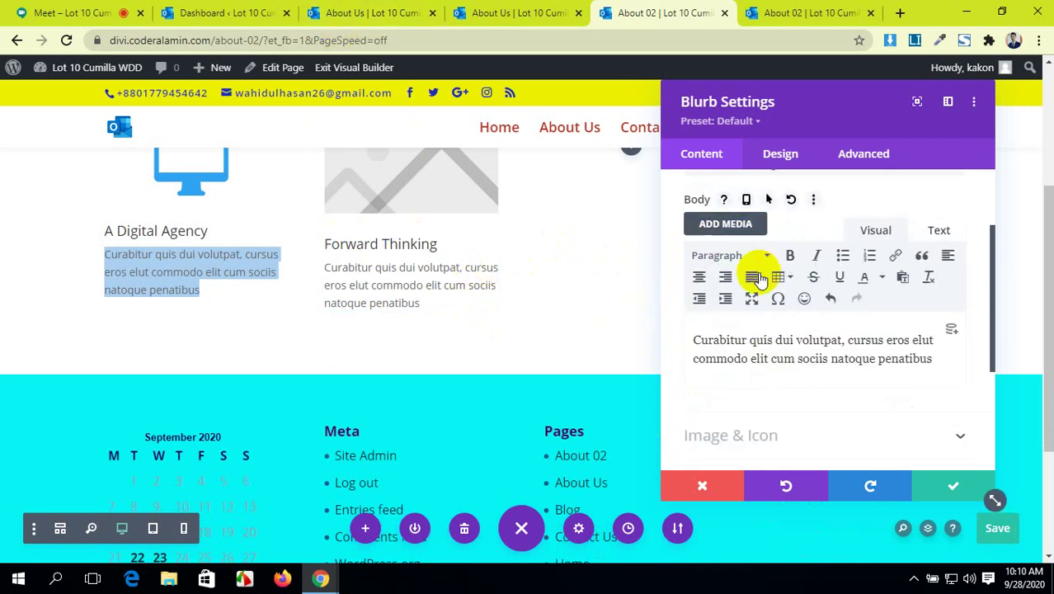
click(816, 250)
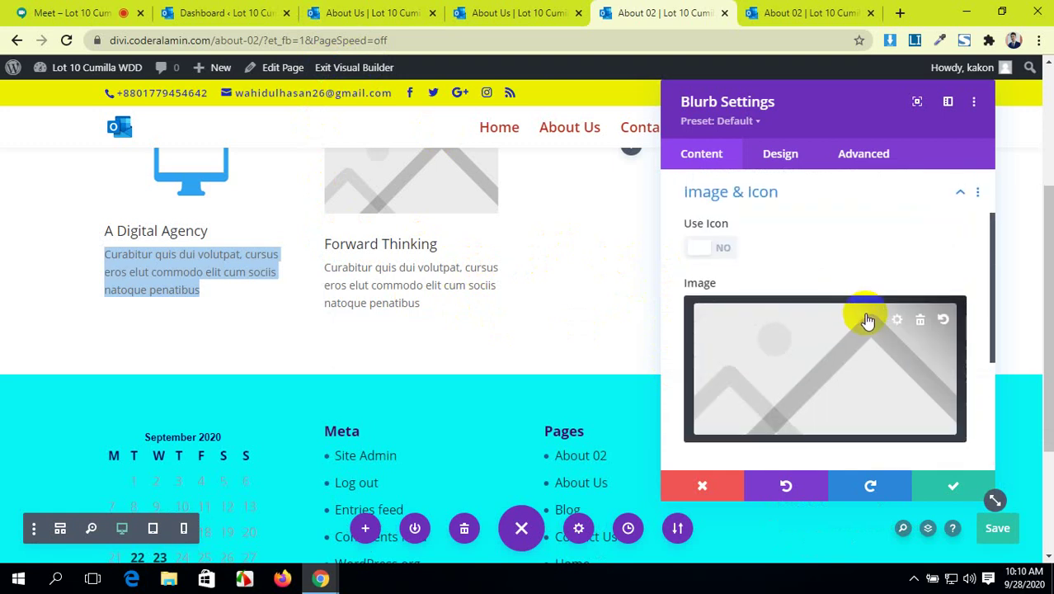
click(920, 320)
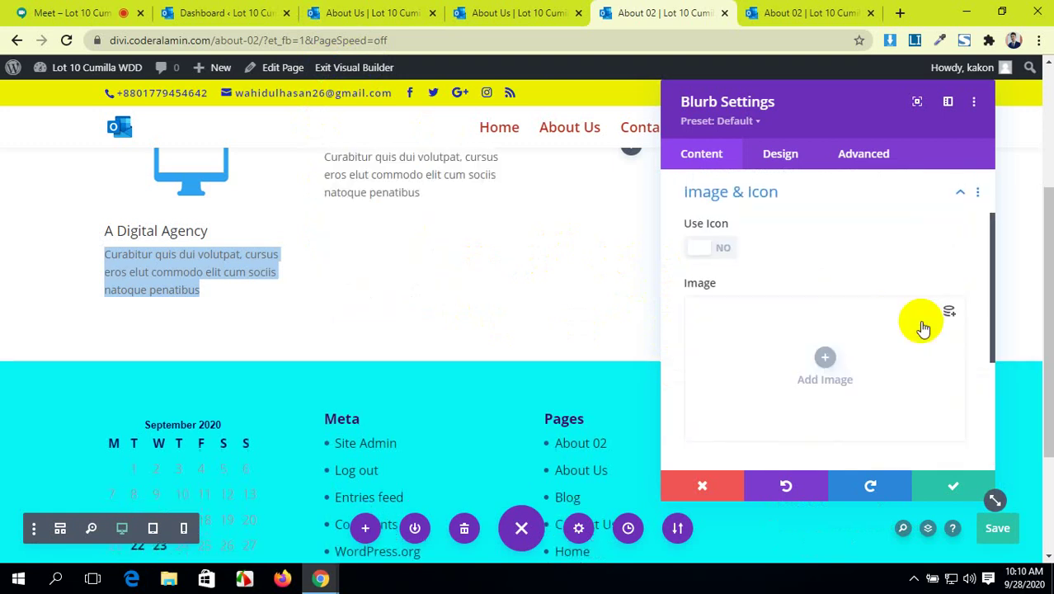
click(714, 255)
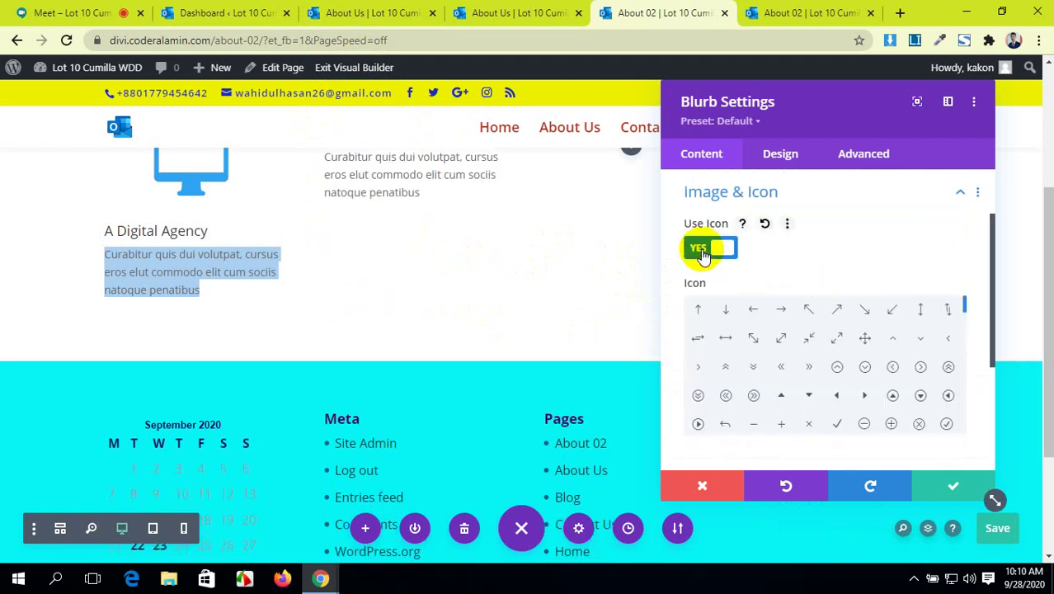
- Look through the blurb's icon library for the cloud upload icon used in the second block on the About Us page
click(371, 12)
click(646, 10)
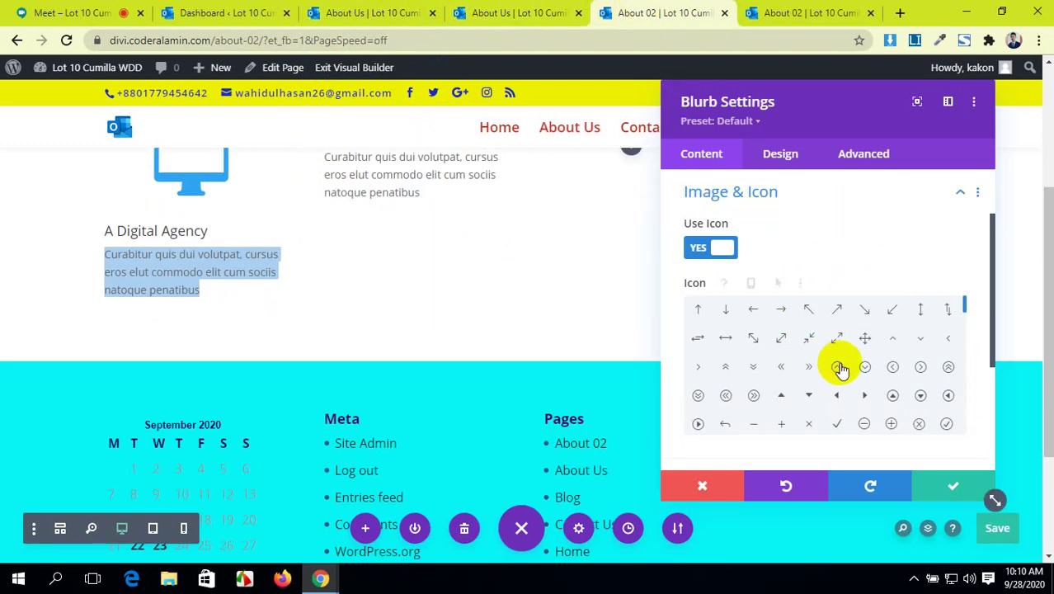
scroll(840, 368, down, 1)
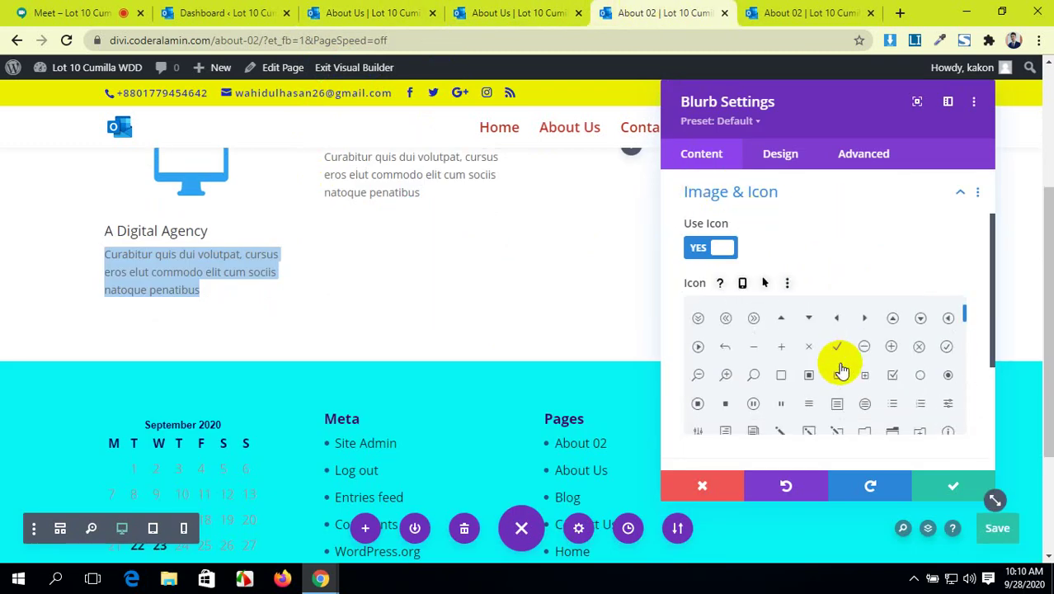
scroll(840, 369, down, 1)
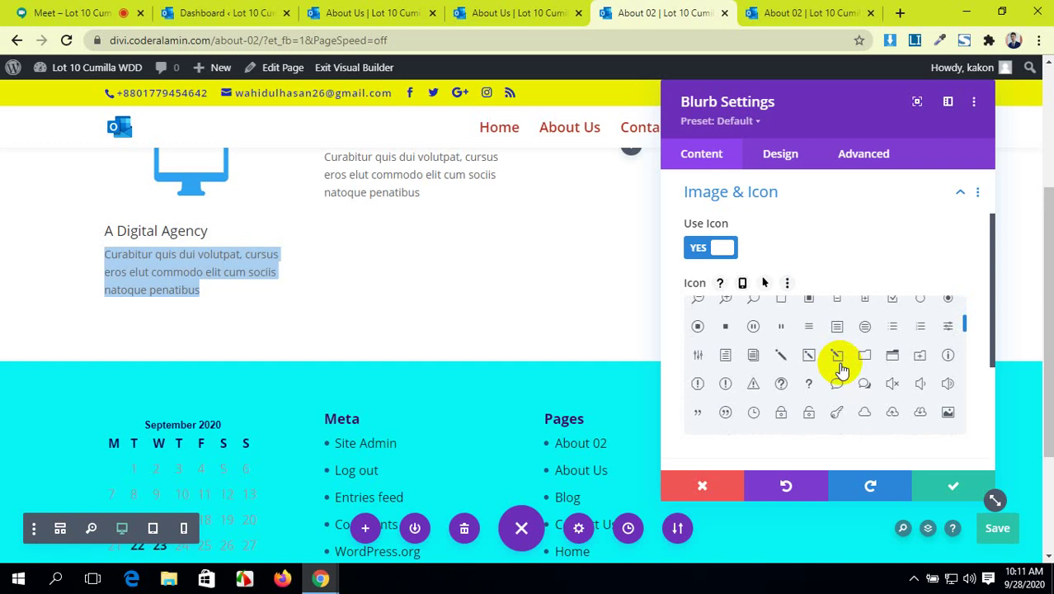
scroll(840, 368, down, 1)
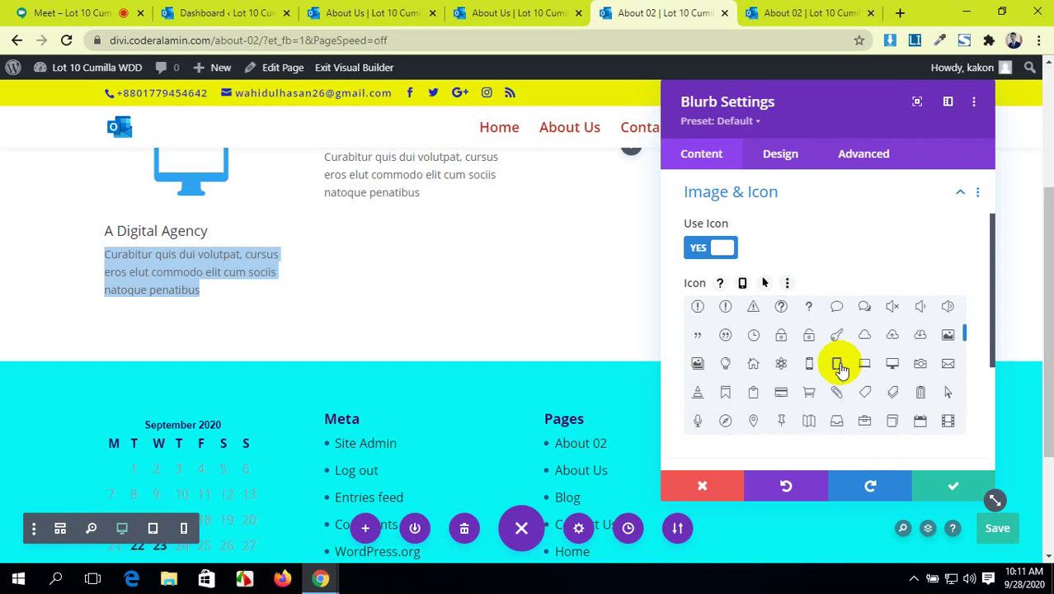
scroll(840, 368, down, 1)
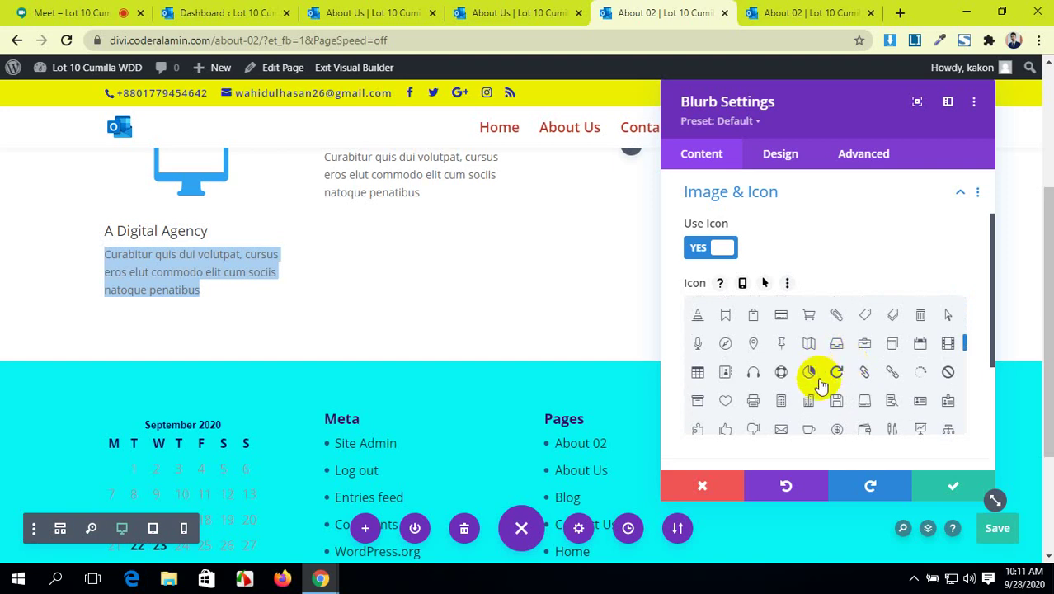
scroll(818, 379, down, 1)
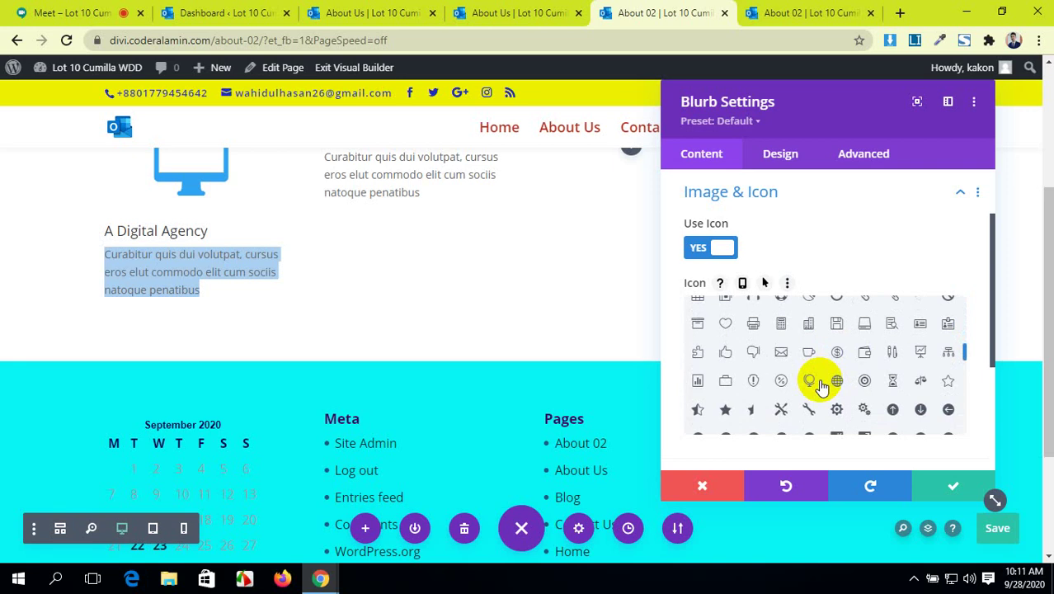
scroll(821, 385, down, 1)
scroll(821, 386, down, 1)
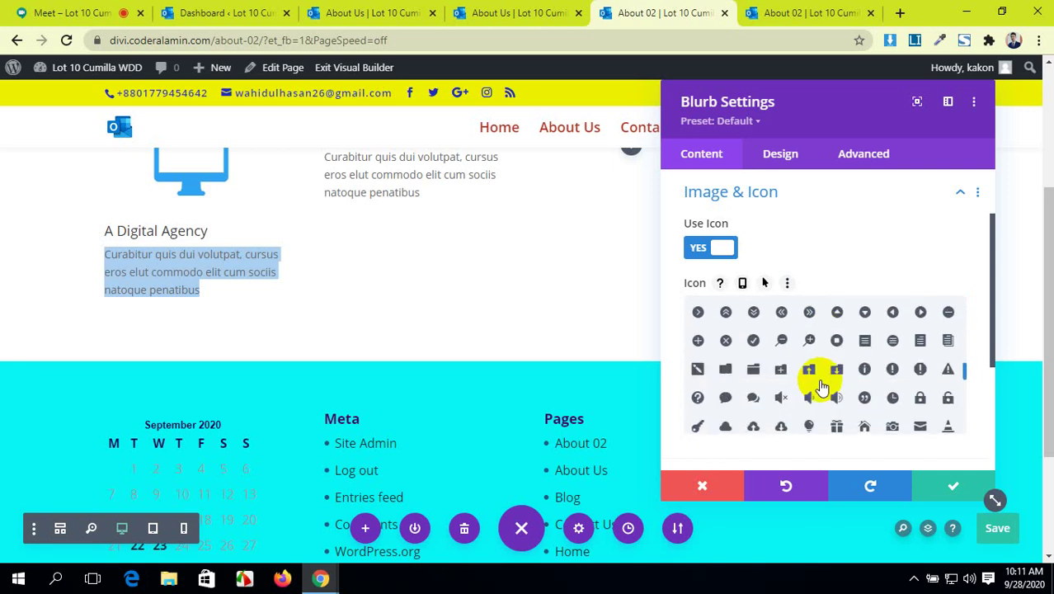
scroll(822, 385, down, 1)
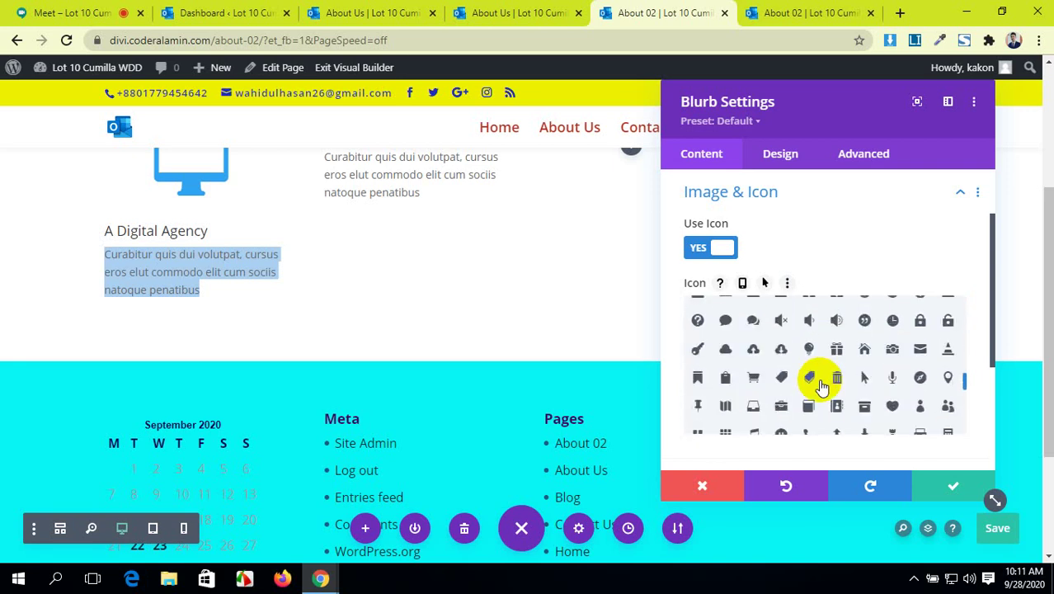
scroll(821, 386, up, 5)
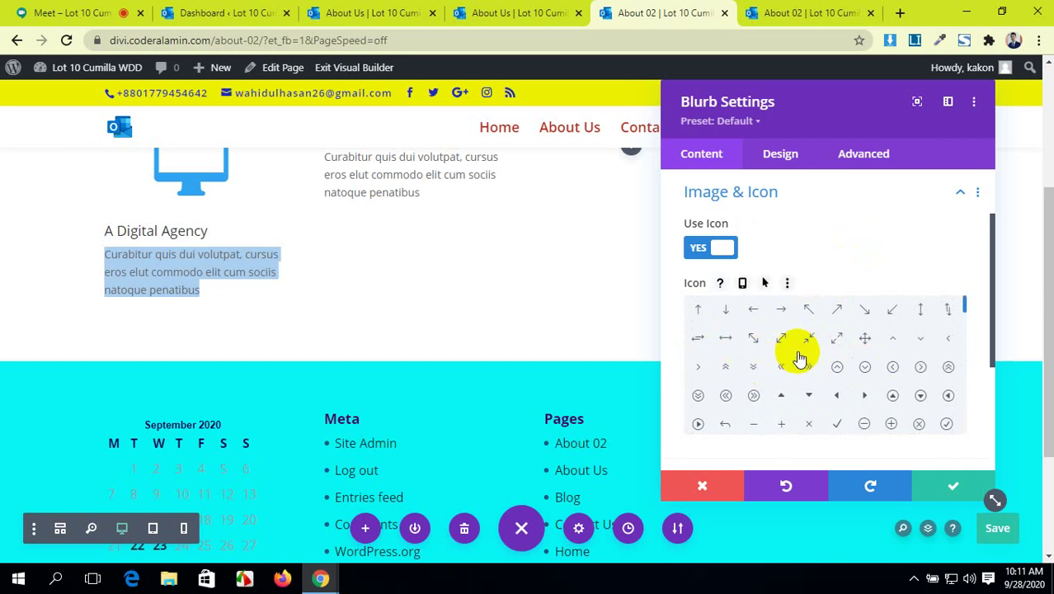
- Choose the outlined cloud upload icon for the Forward Thinking blurb and compare it with the second block on the About Us page
click(418, 8)
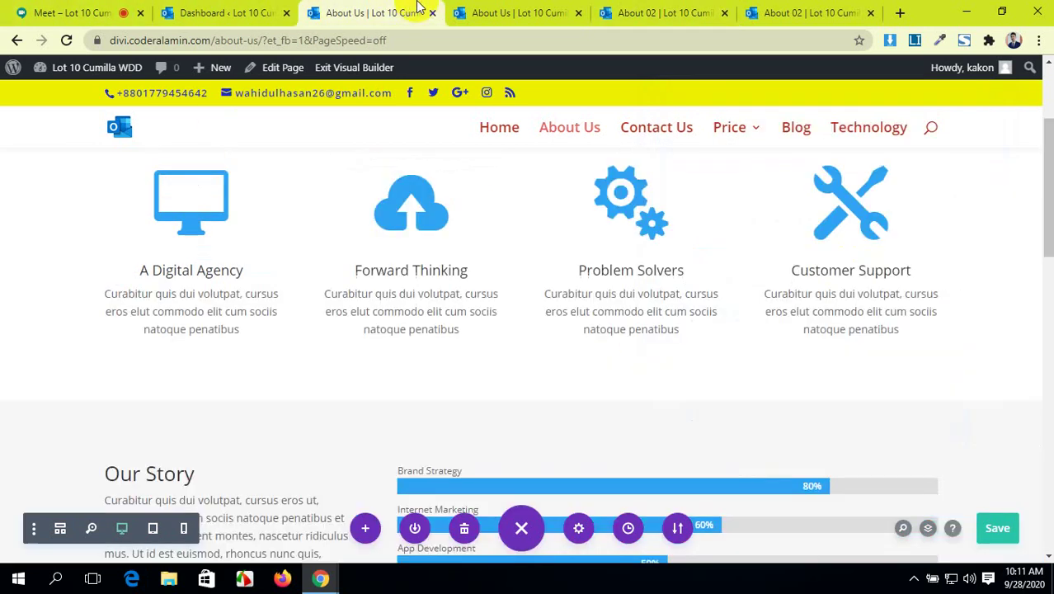
click(660, 10)
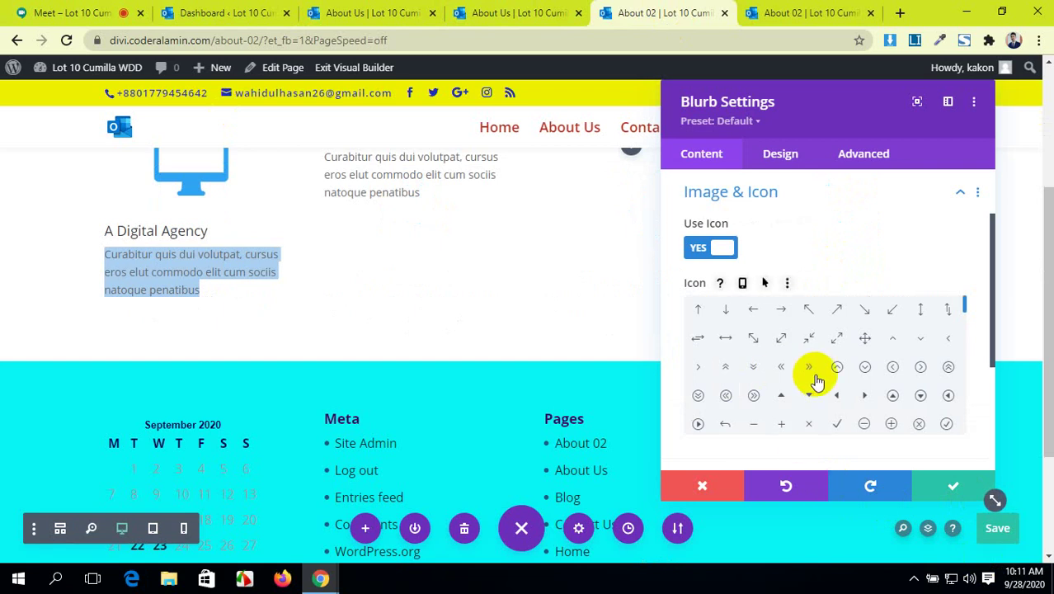
scroll(816, 381, down, 1)
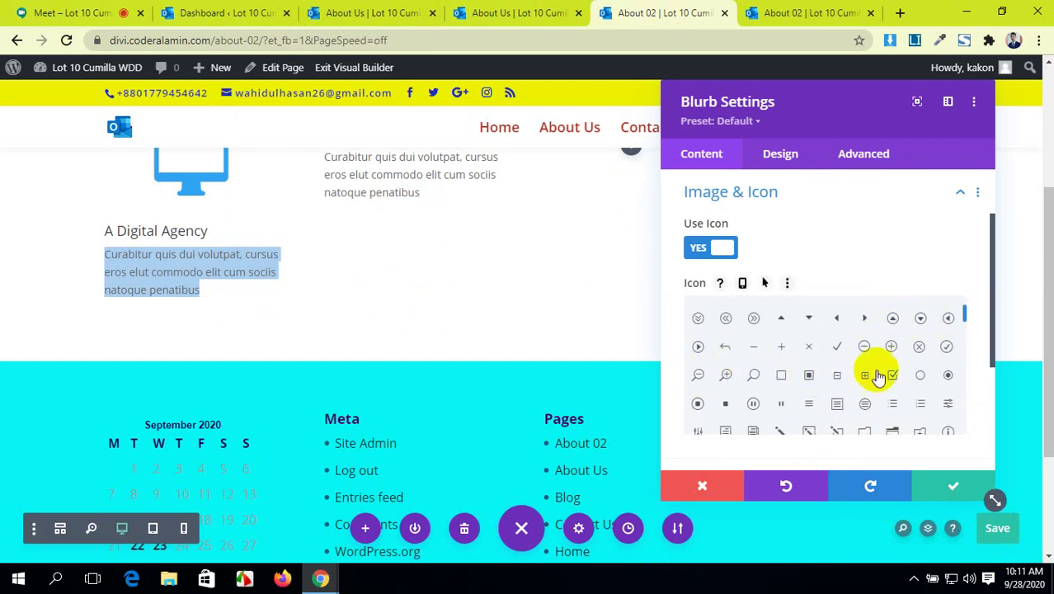
scroll(757, 404, down, 1)
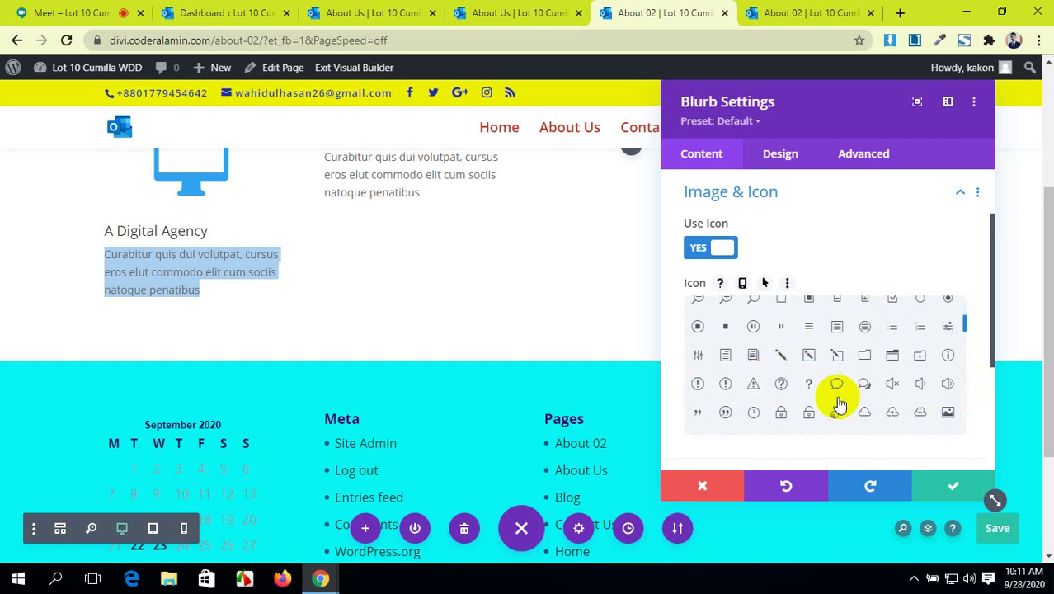
click(894, 413)
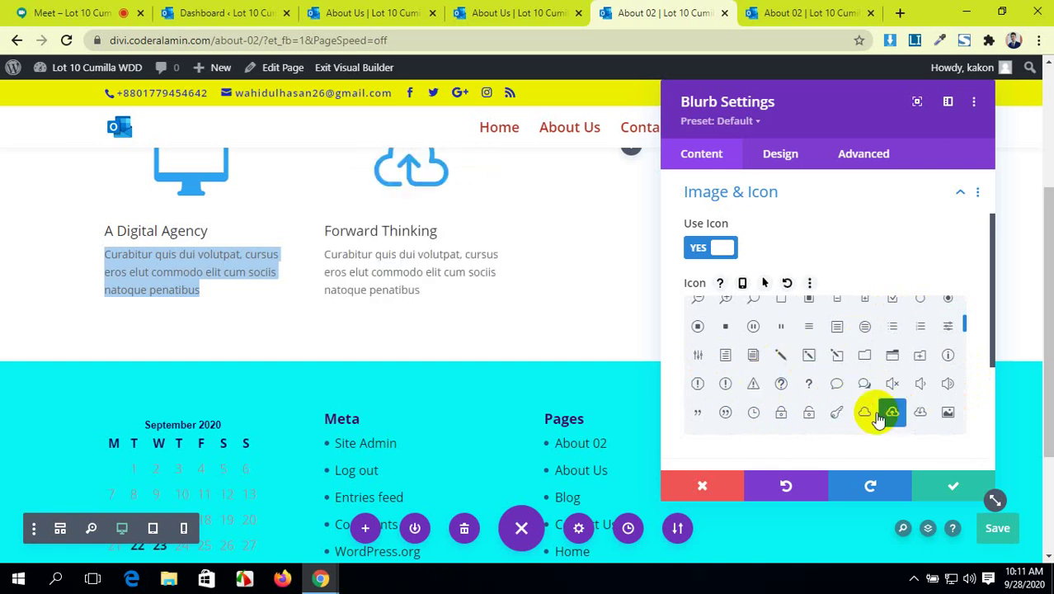
scroll(489, 317, up, 2)
click(342, 9)
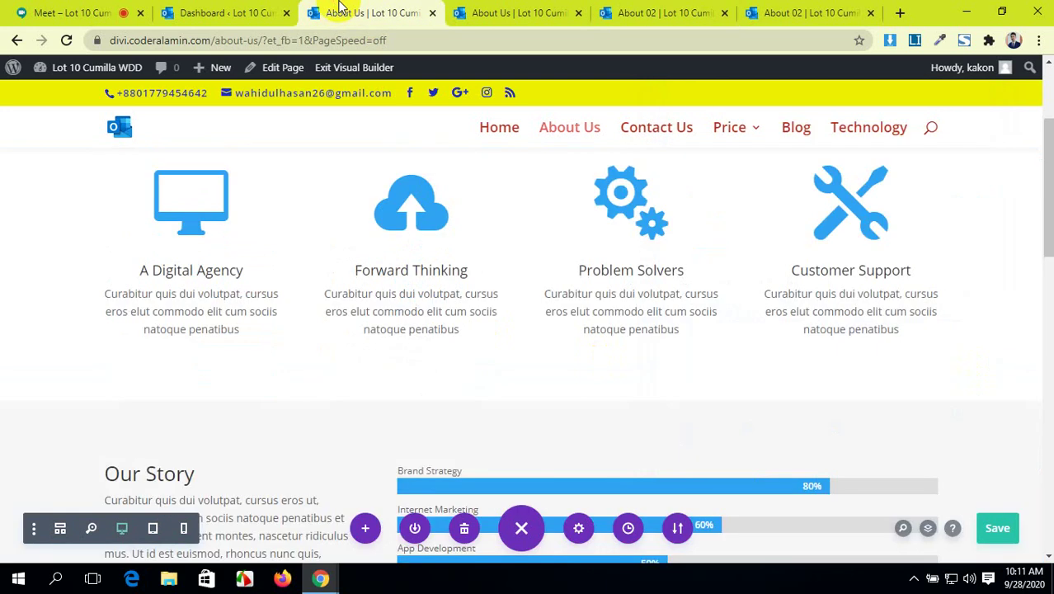
- Check the cloud icon against the About Us page once more and save the Forward Thinking blurb's settings on About 02
click(536, 8)
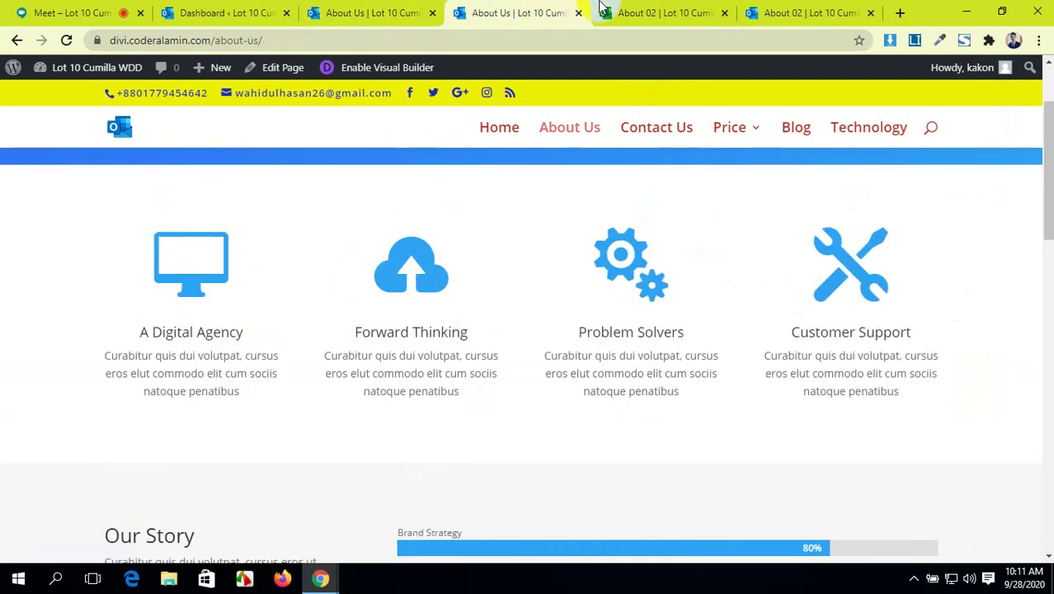
click(651, 13)
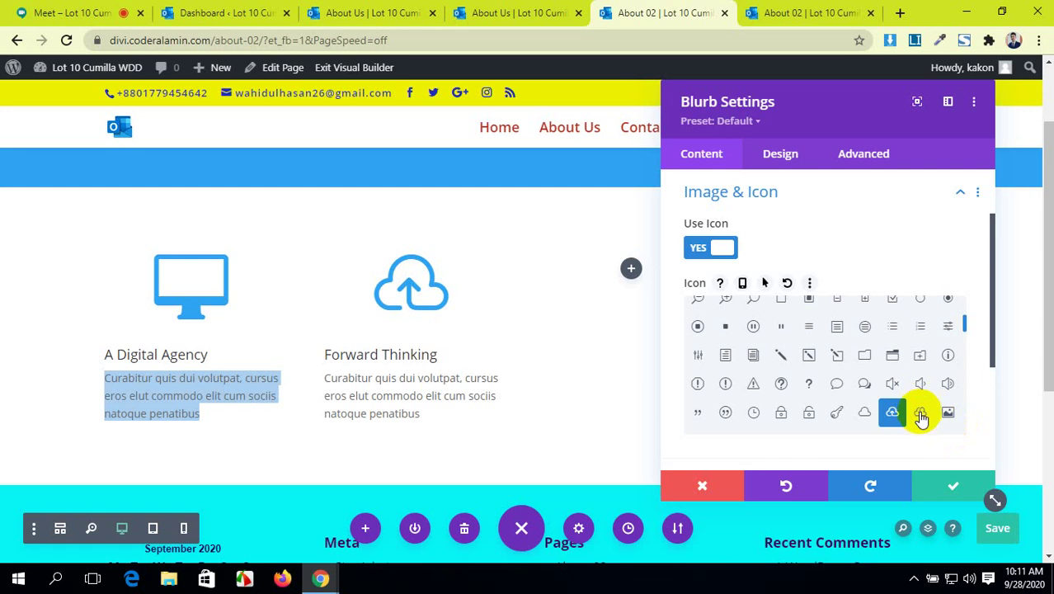
scroll(878, 390, down, 2)
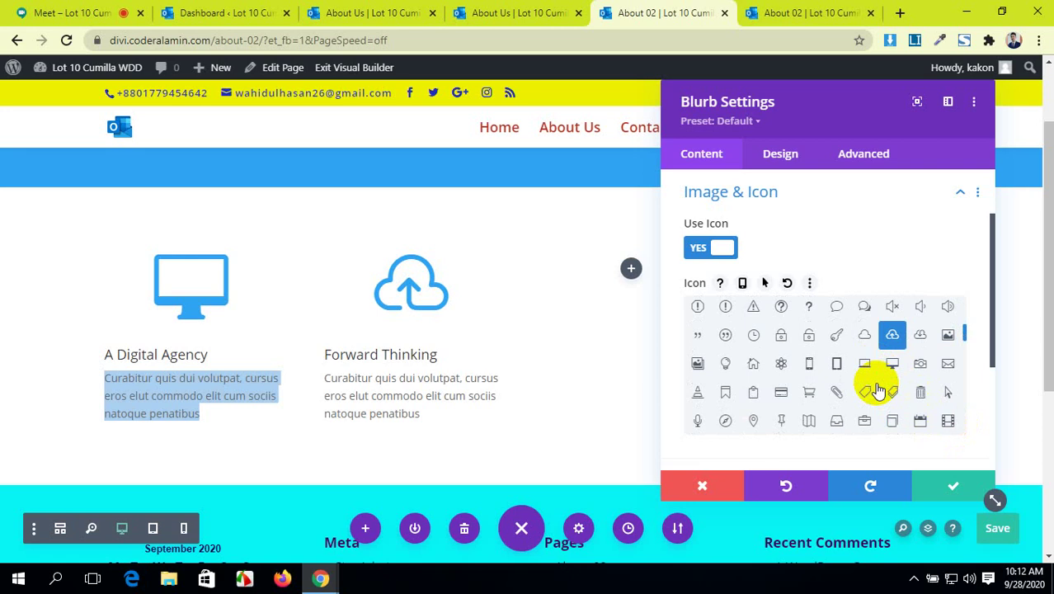
click(954, 487)
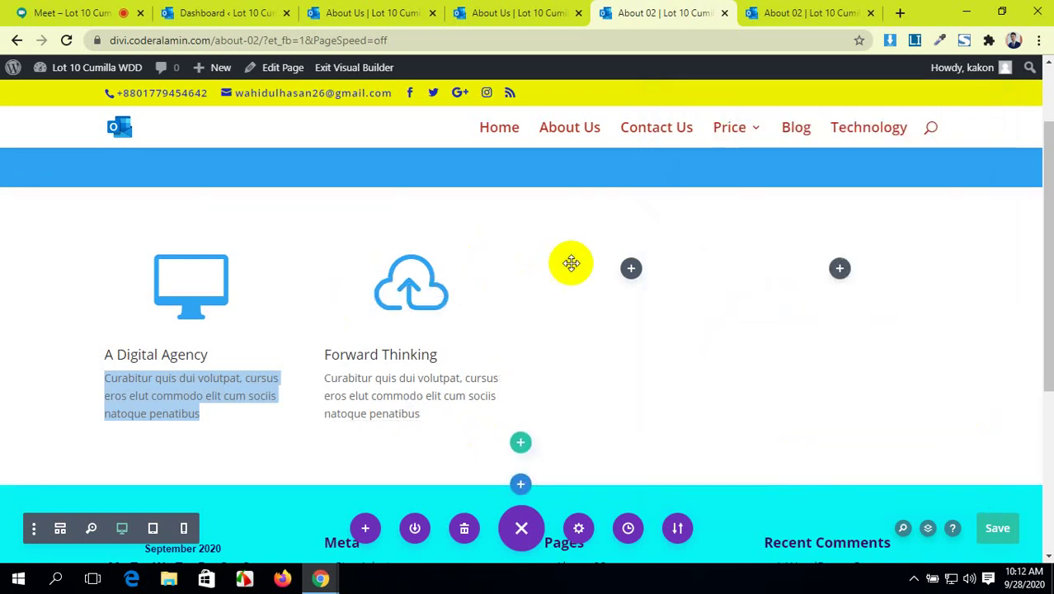
- Insert a Blurb module into the empty third column of the icon row
click(628, 273)
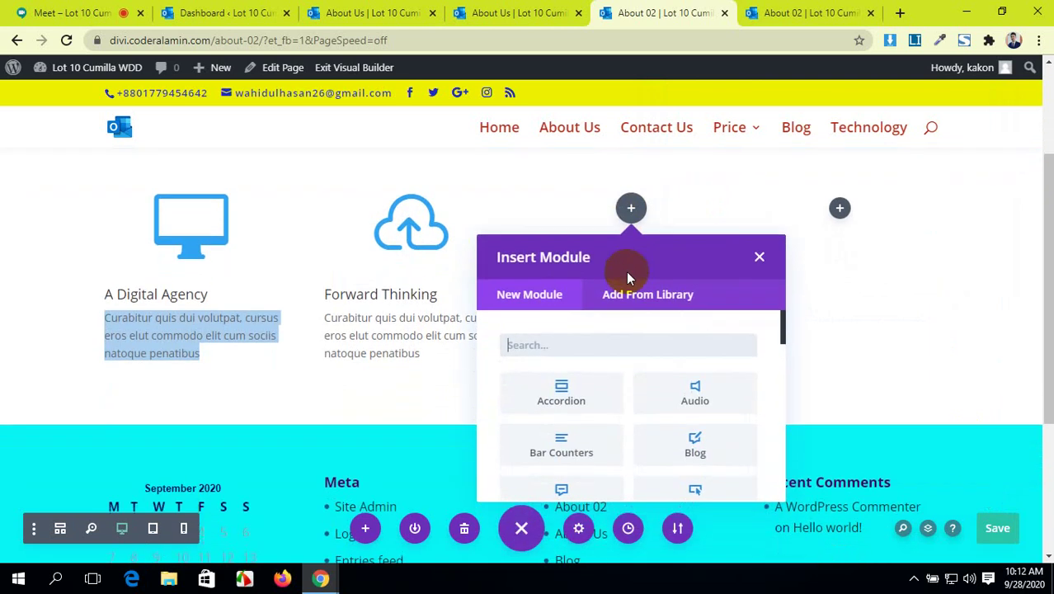
scroll(561, 404, down, 2)
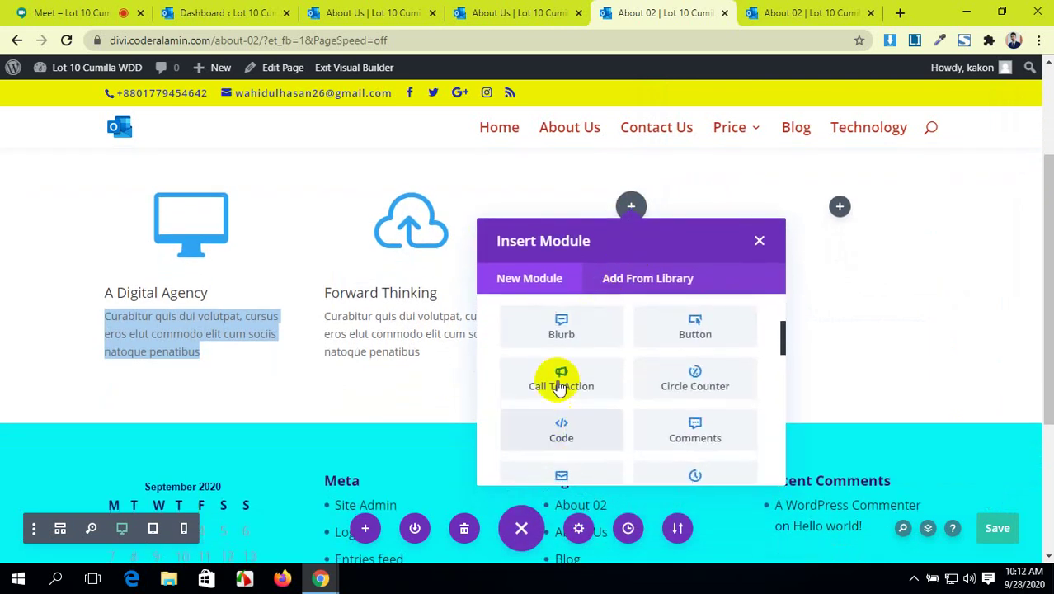
click(563, 330)
- Replace the new third-column blurb's title with "Problem Solvers", copied from the third block on the About Us page
click(402, 10)
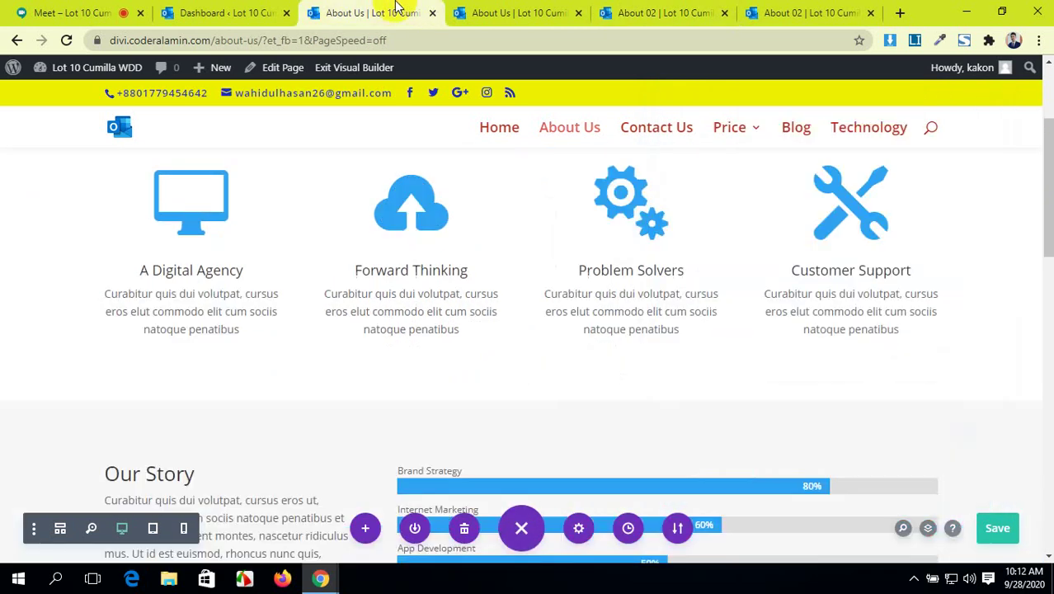
drag(685, 270, 579, 268)
key(ctrl+c)
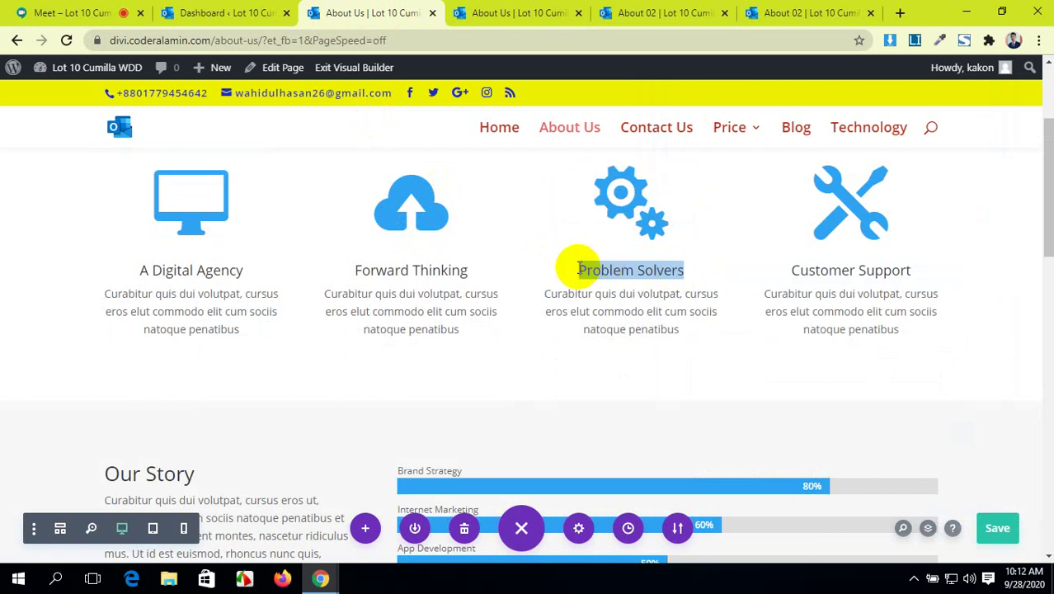
click(681, 13)
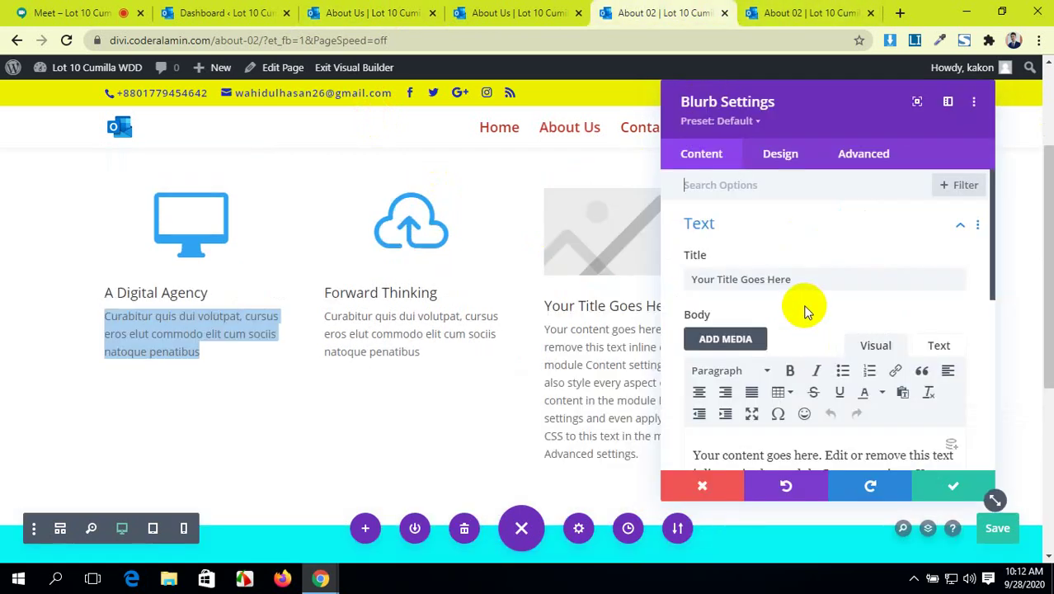
drag(812, 279, 652, 276)
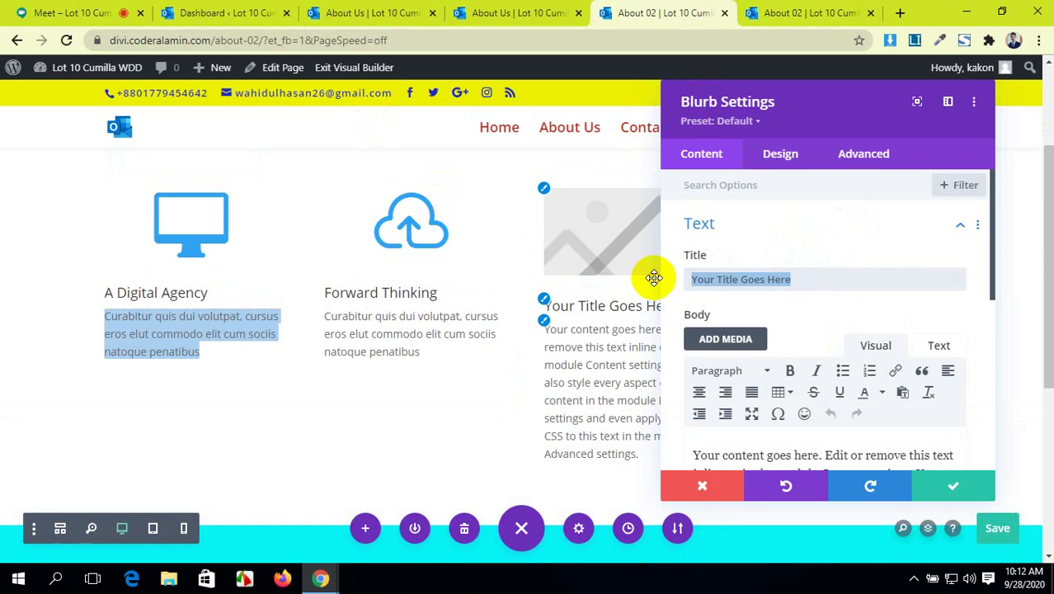
key(ctrl+v)
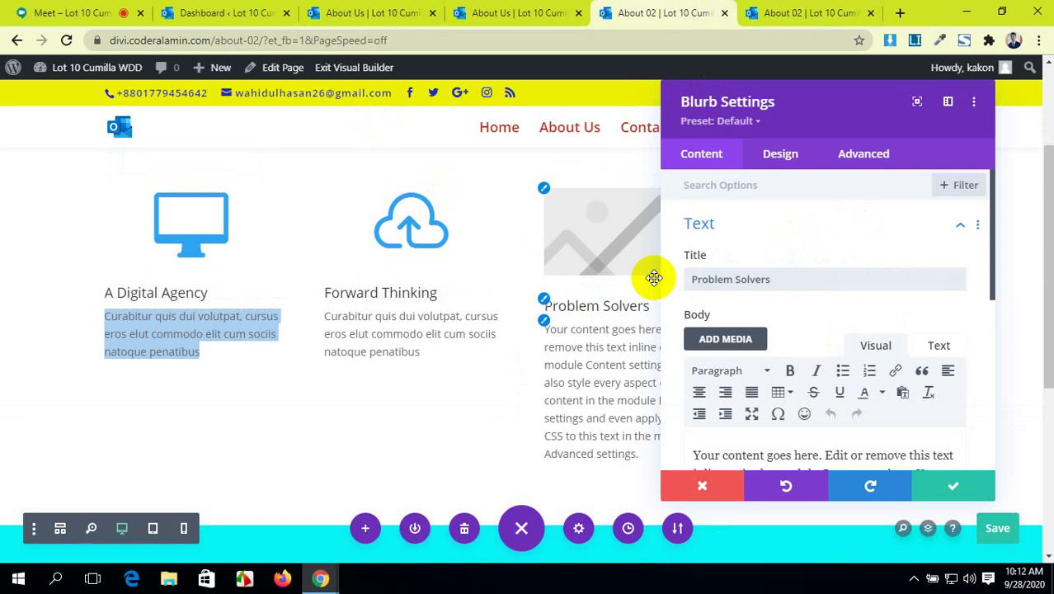
- Replace the Problem Solvers blurb's placeholder body with the Curabitur paragraph copied from the same block on the About Us page
click(452, 357)
click(511, 15)
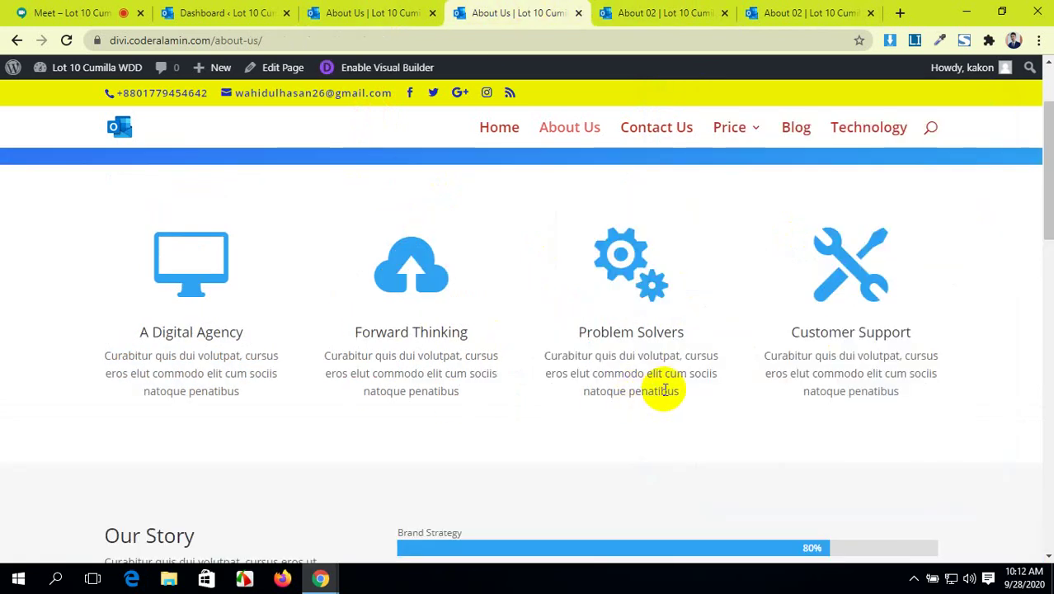
drag(678, 390, 541, 356)
key(ctrl+c)
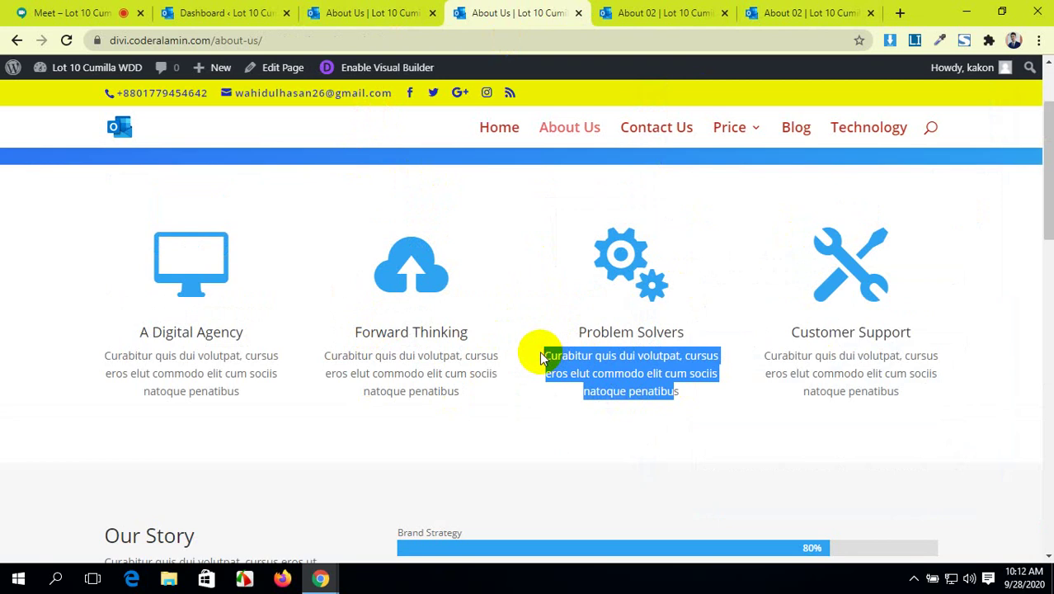
click(695, 13)
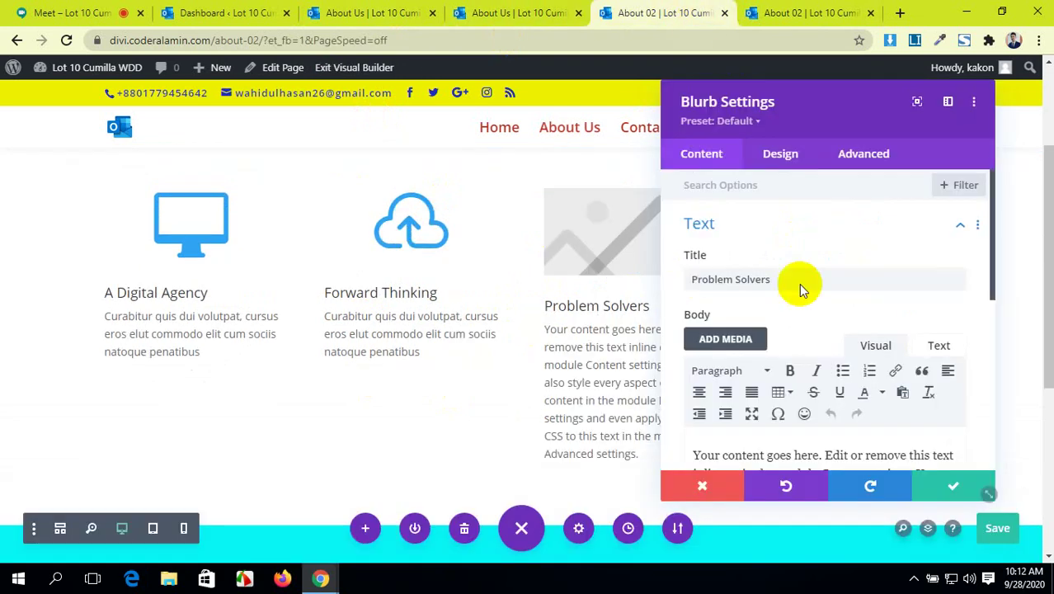
scroll(840, 407, down, 1)
scroll(841, 407, down, 1)
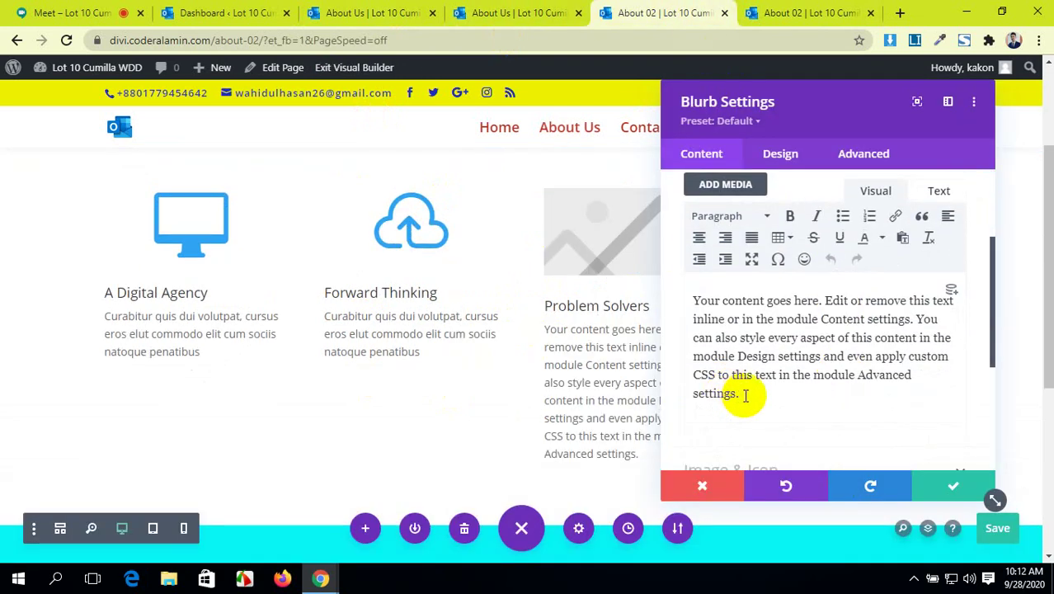
drag(739, 393, 690, 301)
key(ctrl+v)
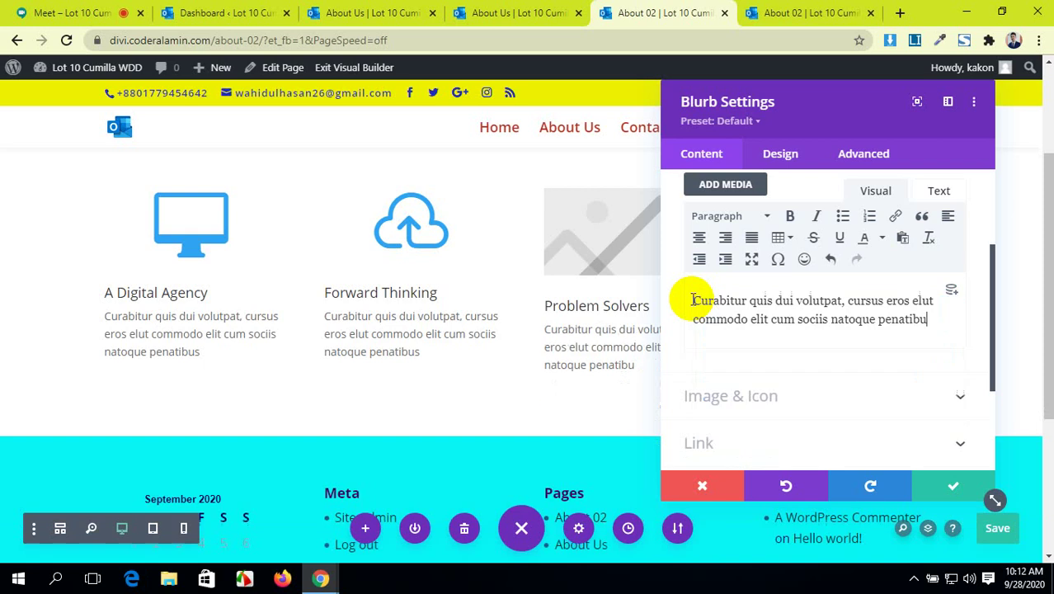